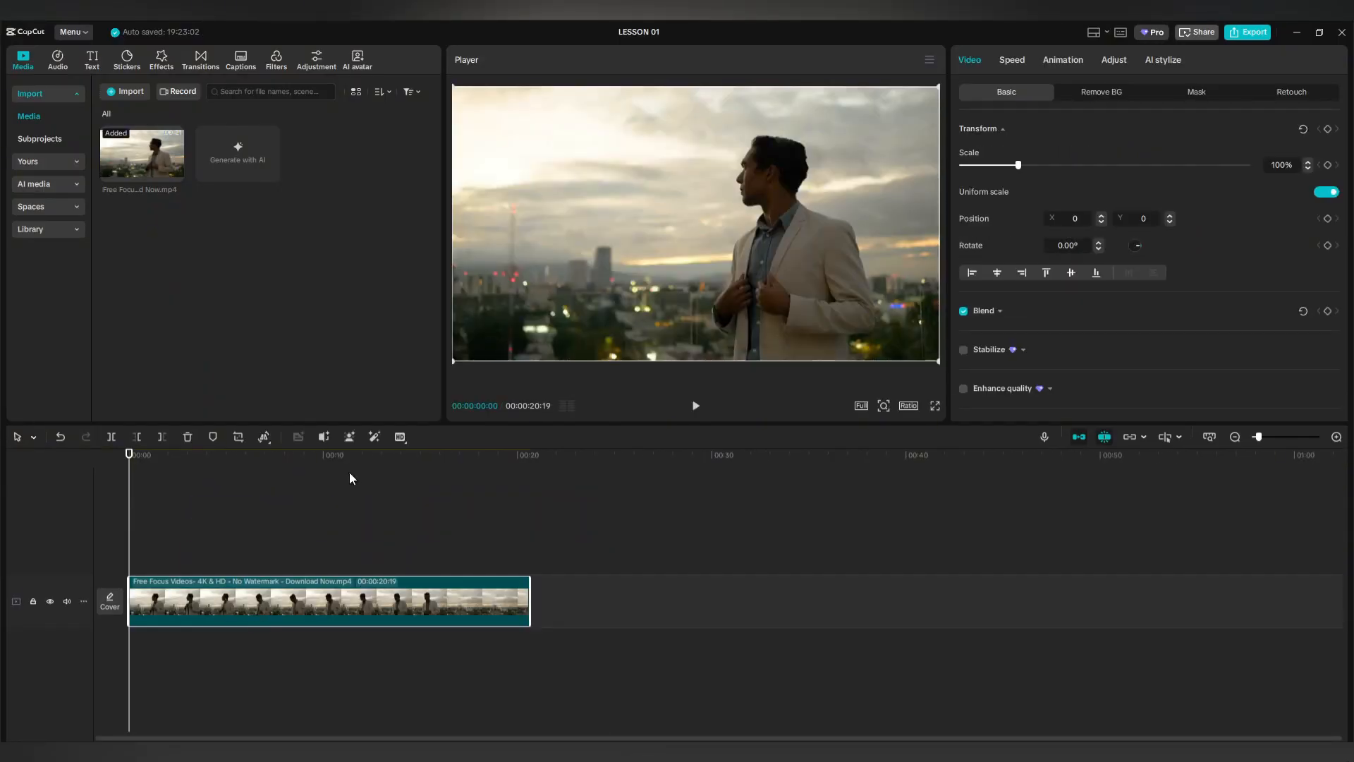
Deselect the skyline clip and return the playhead to the start of the timeline.
left_click(275, 543)
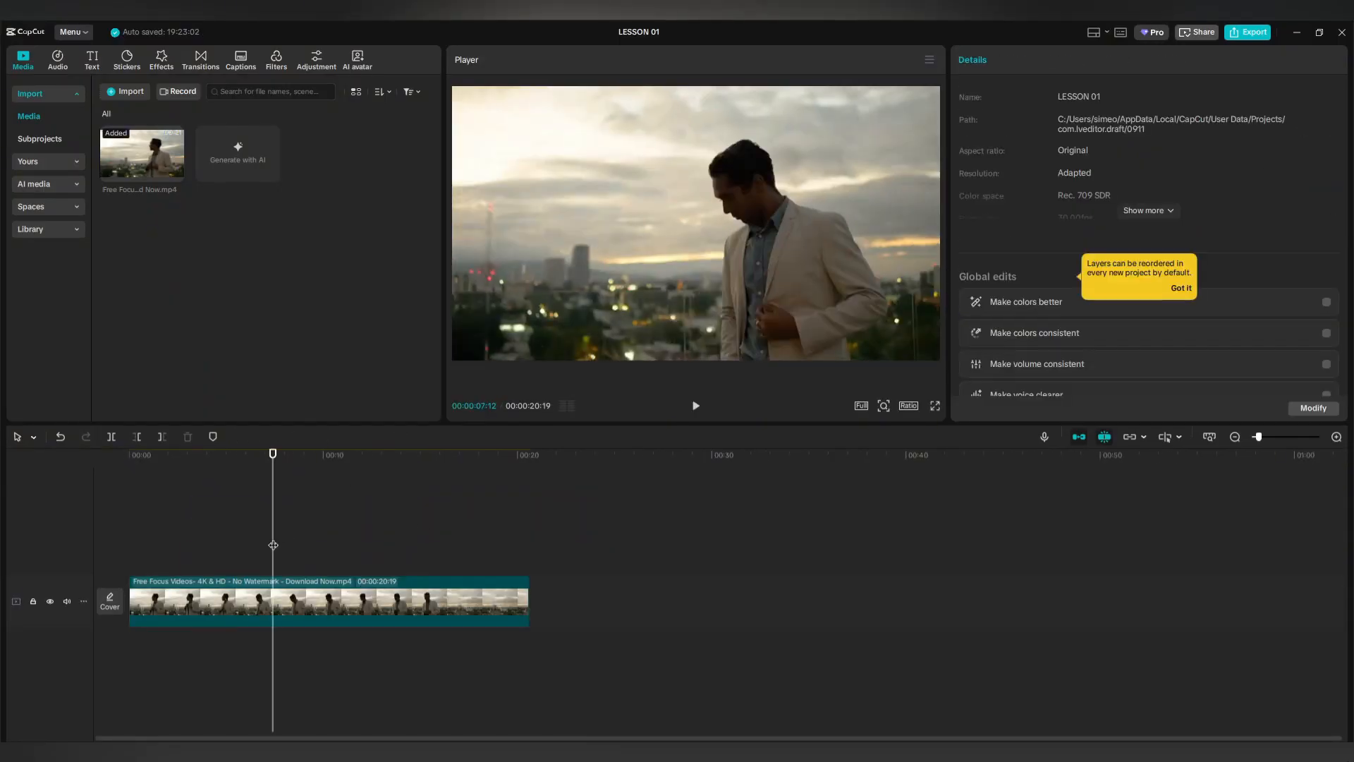
left_click(250, 543)
left_click(127, 543)
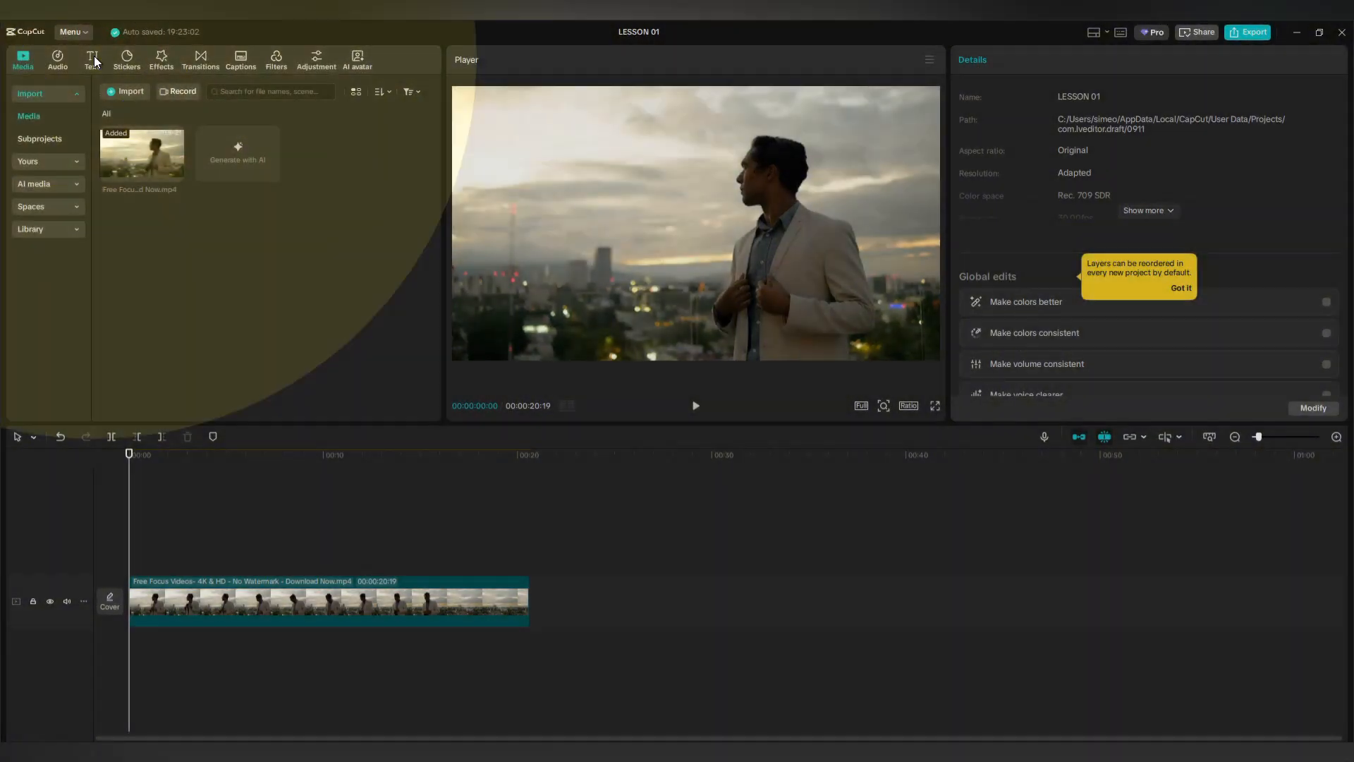
Add a default text clip at the video's start, change it to 'Focus', and enlarge it.
left_click(94, 62)
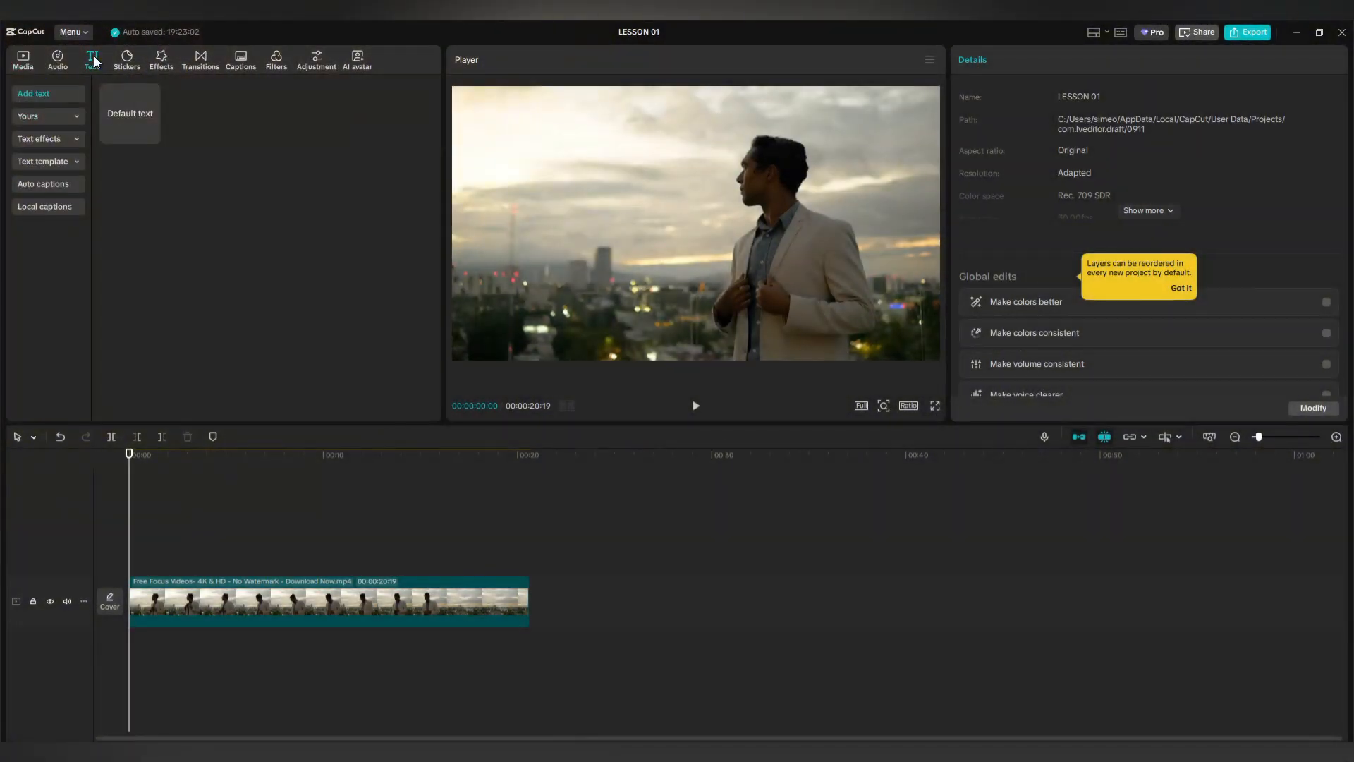
left_click_drag(131, 121, 133, 565)
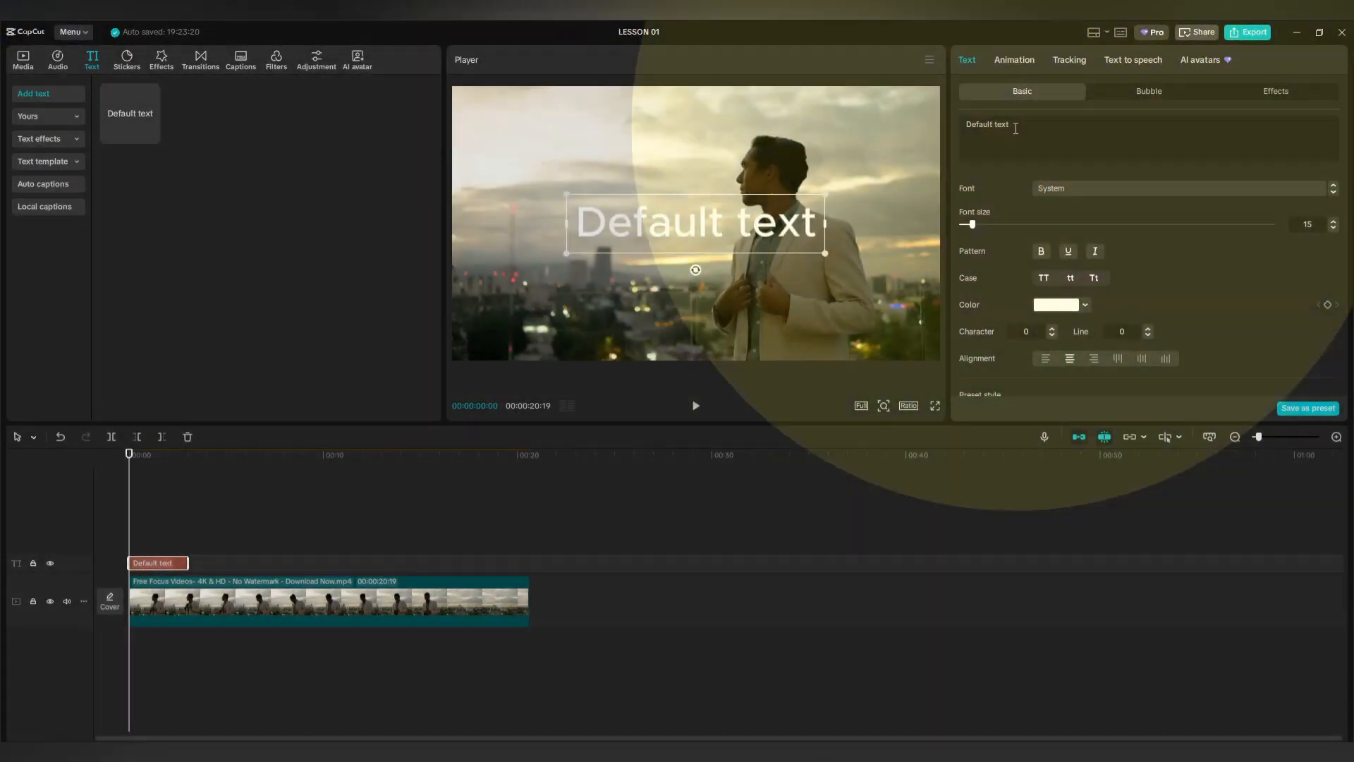
left_click_drag(1009, 125, 968, 126)
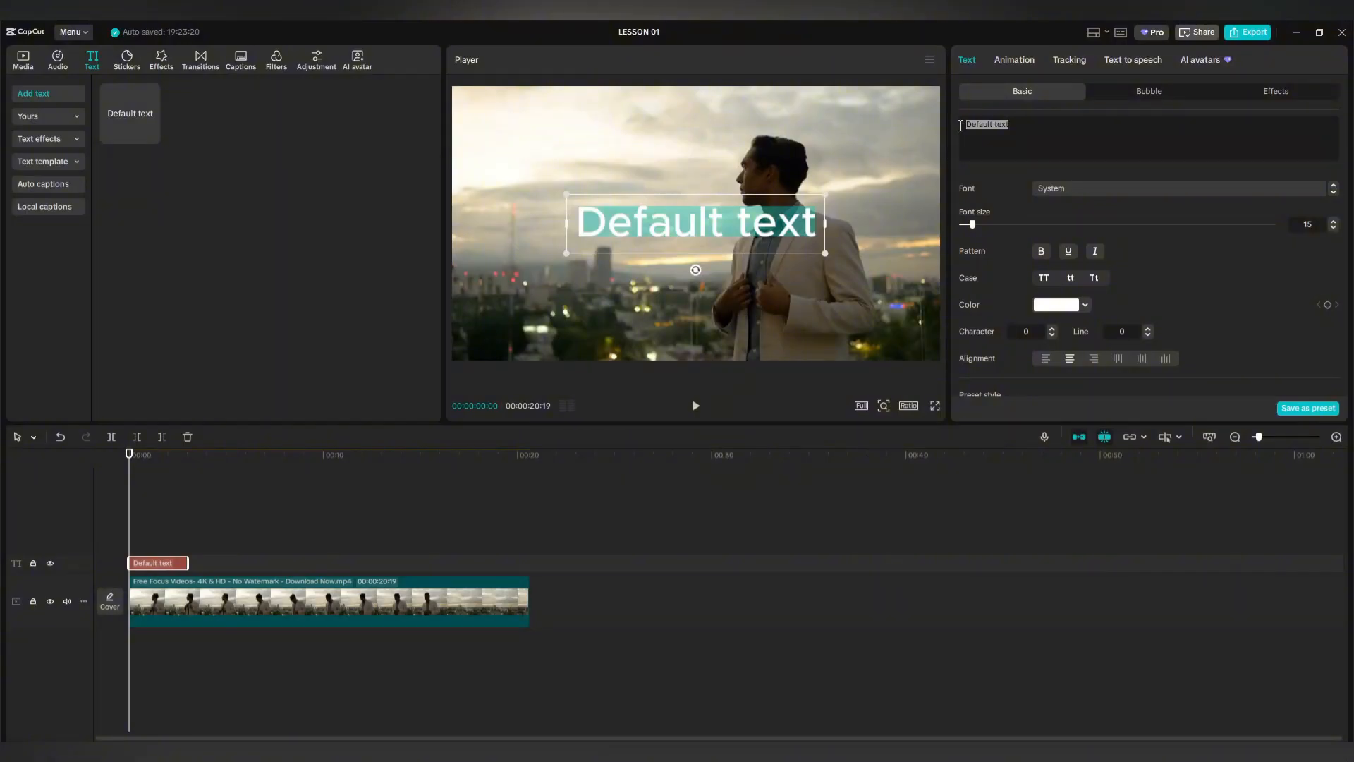
type("Focus")
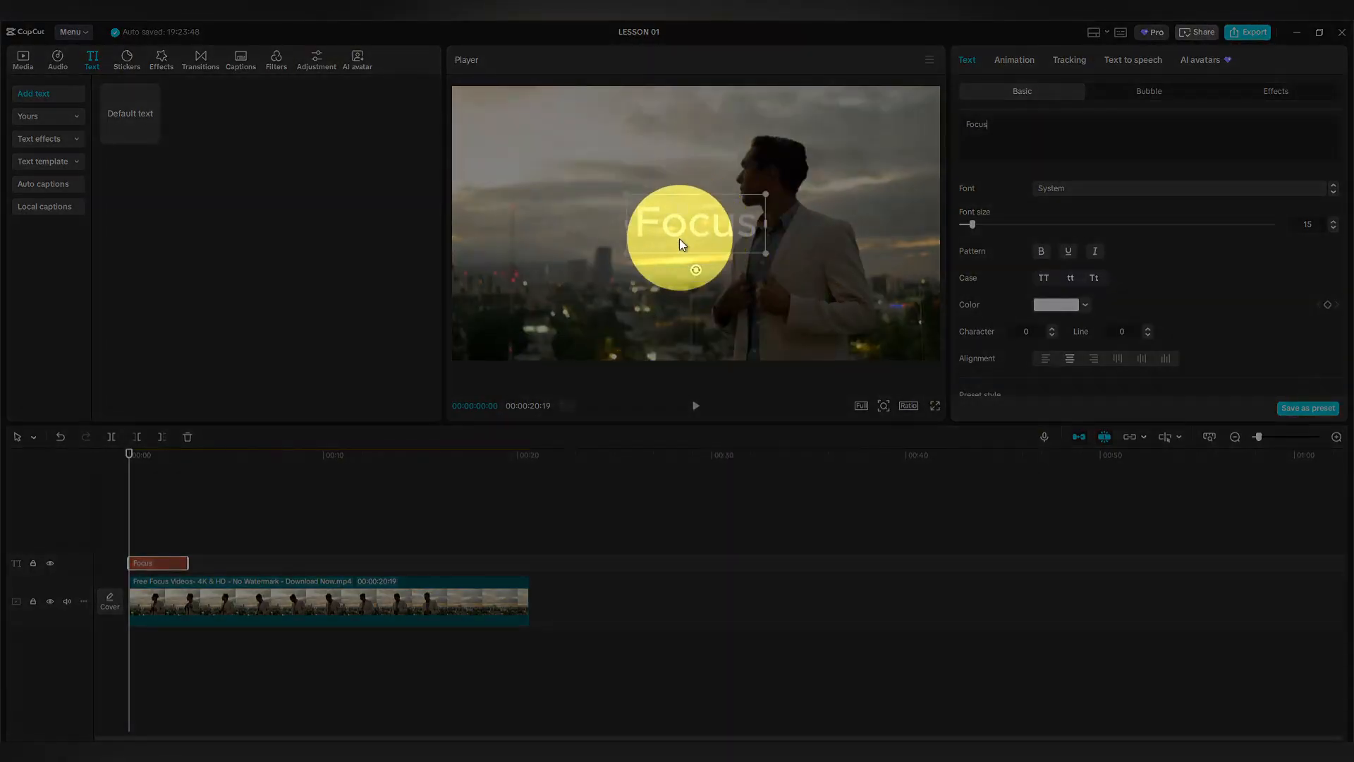
left_click_drag(626, 253, 482, 315)
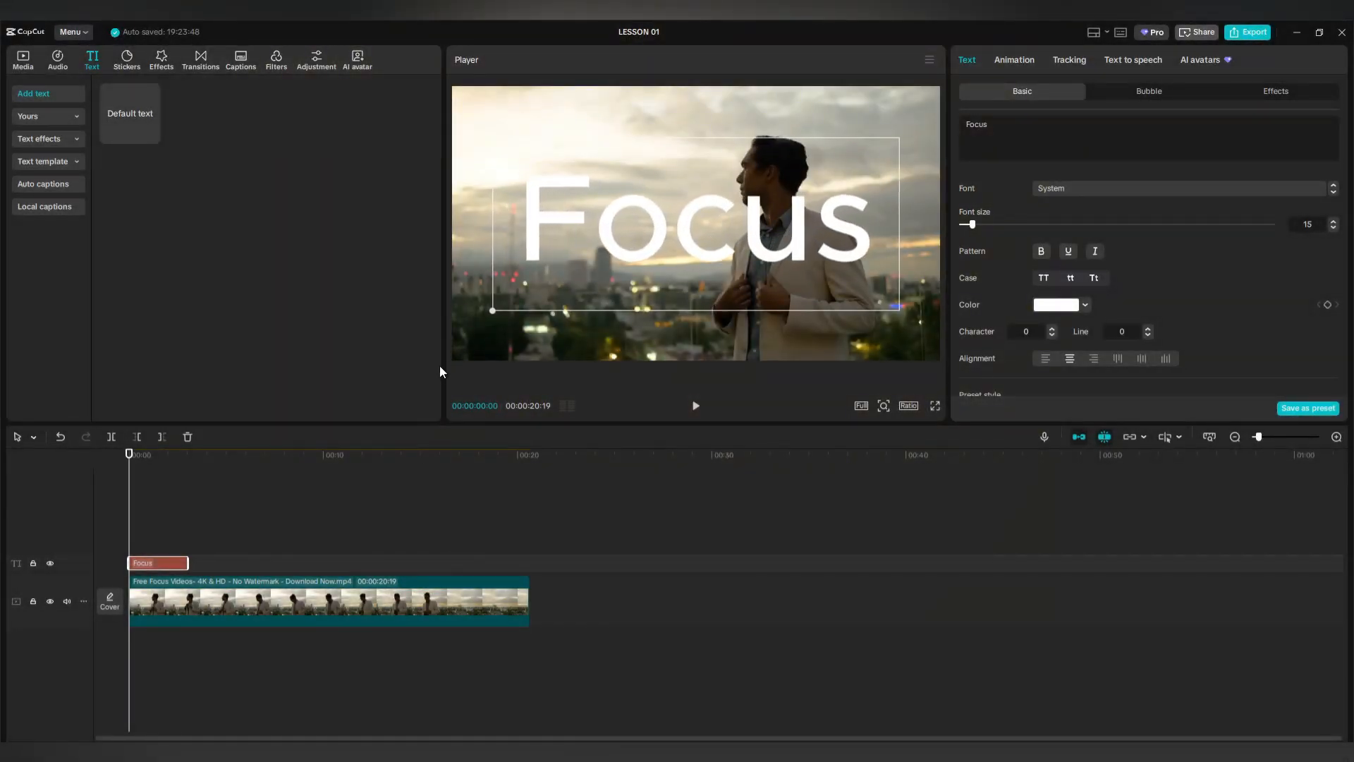
left_click_drag(426, 372, 409, 374)
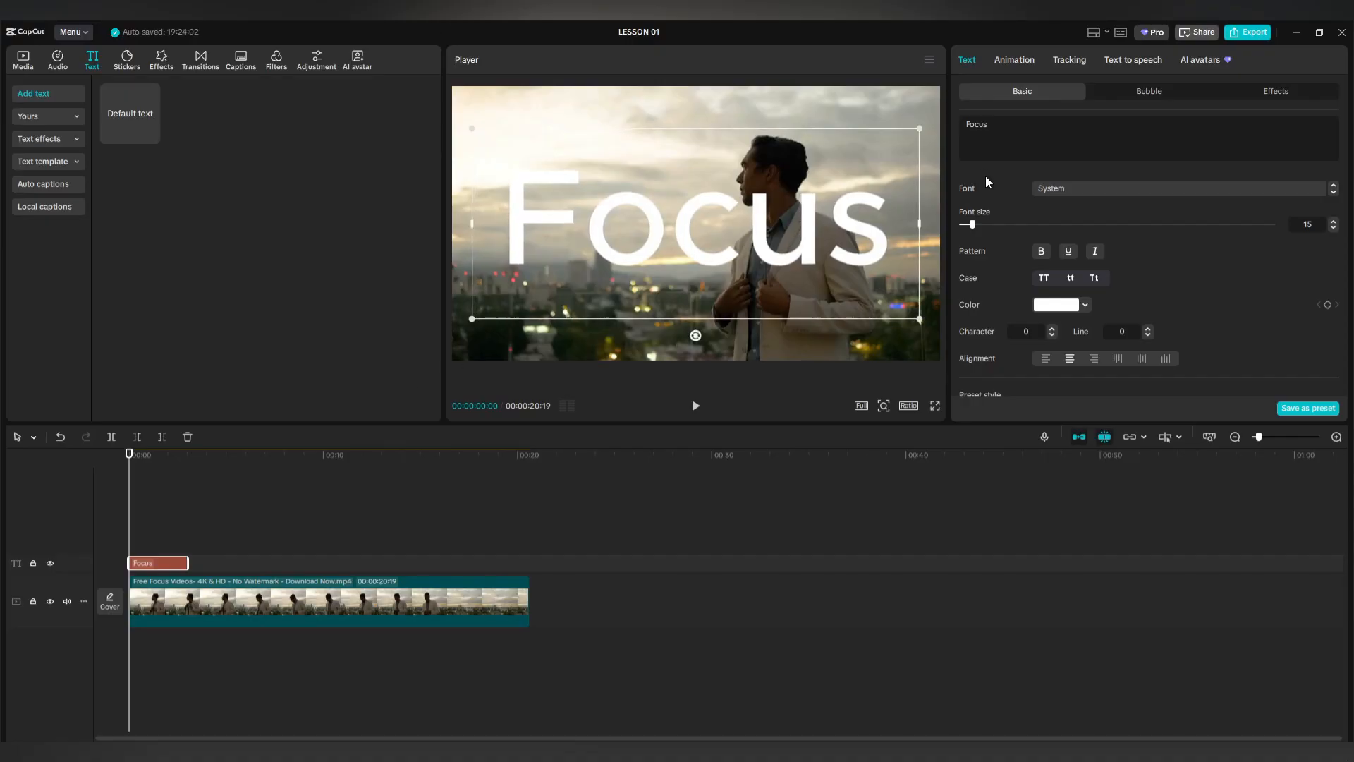
Set the Focus title font to でらすこ and scale it down to 245%.
left_click(1052, 188)
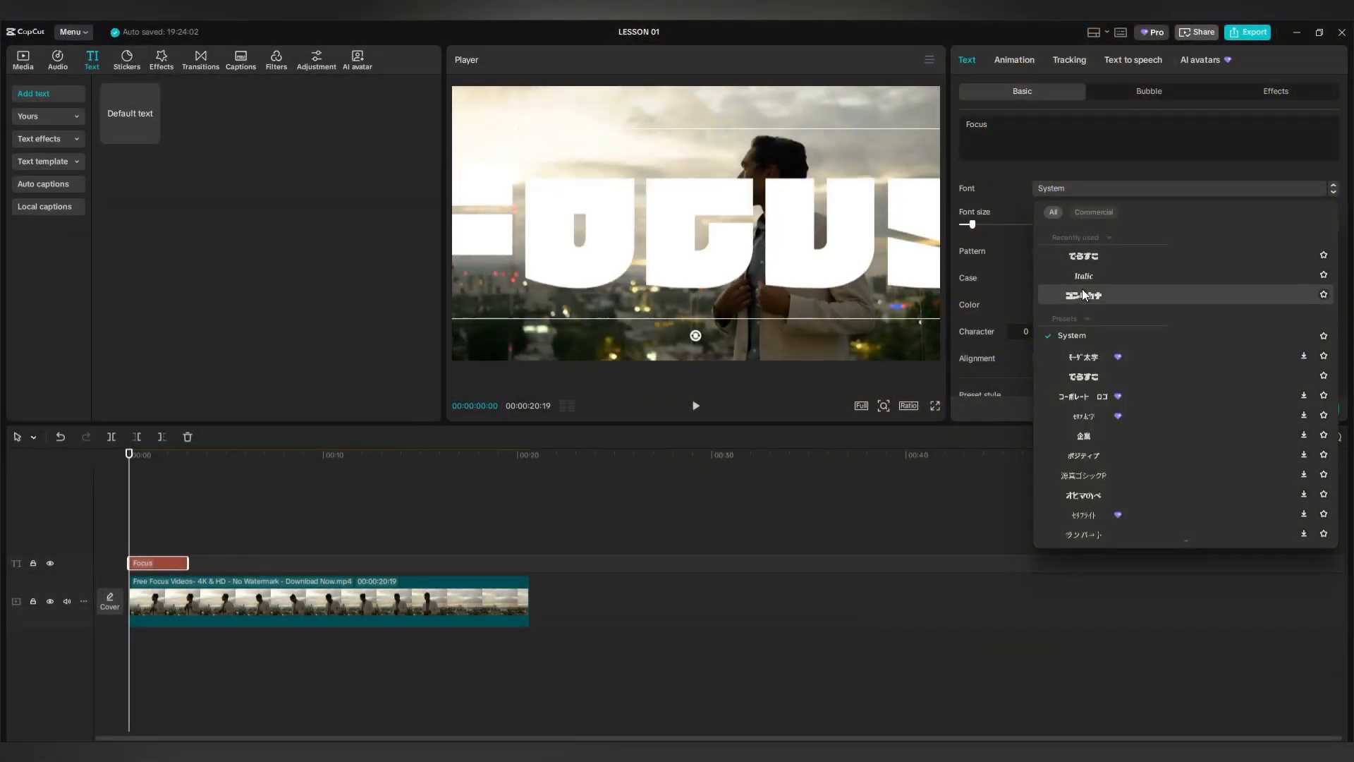
left_click(1085, 376)
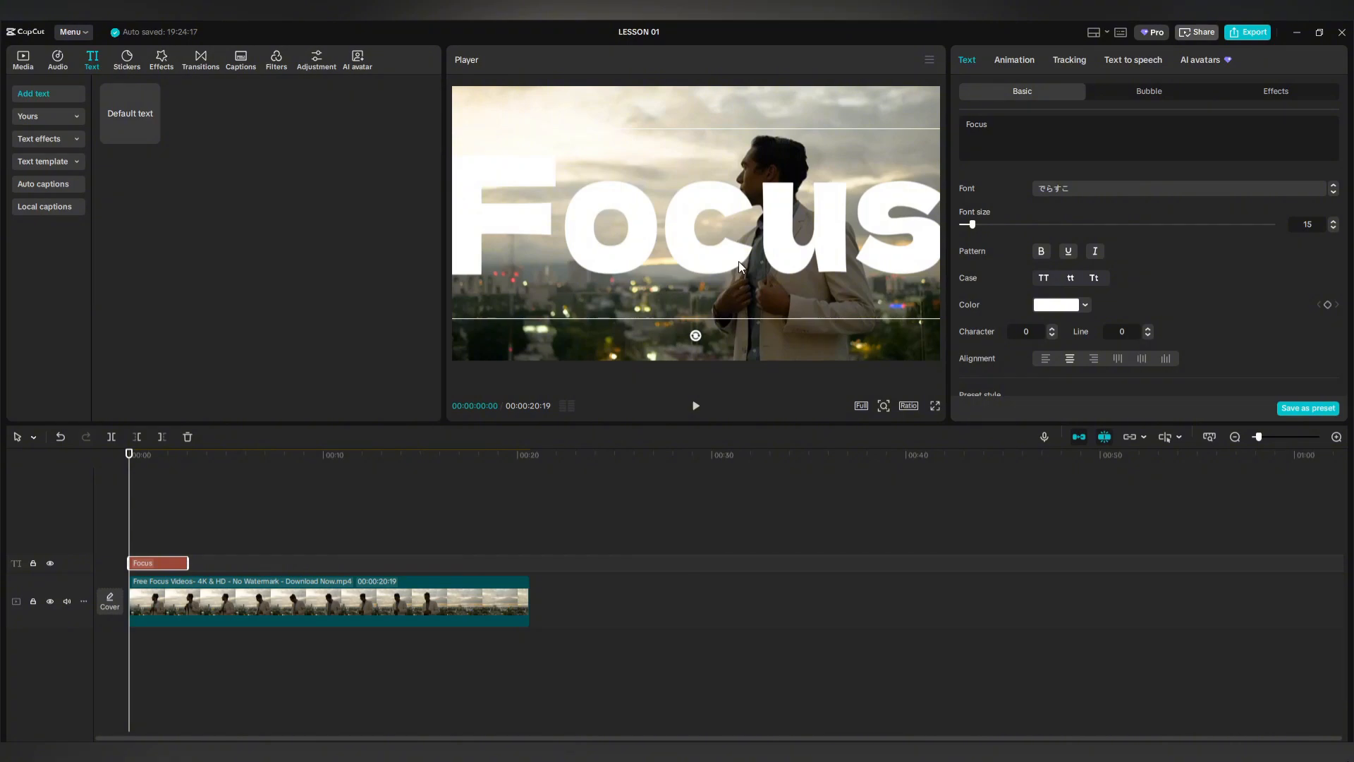
scroll(1014, 265, "down", 5)
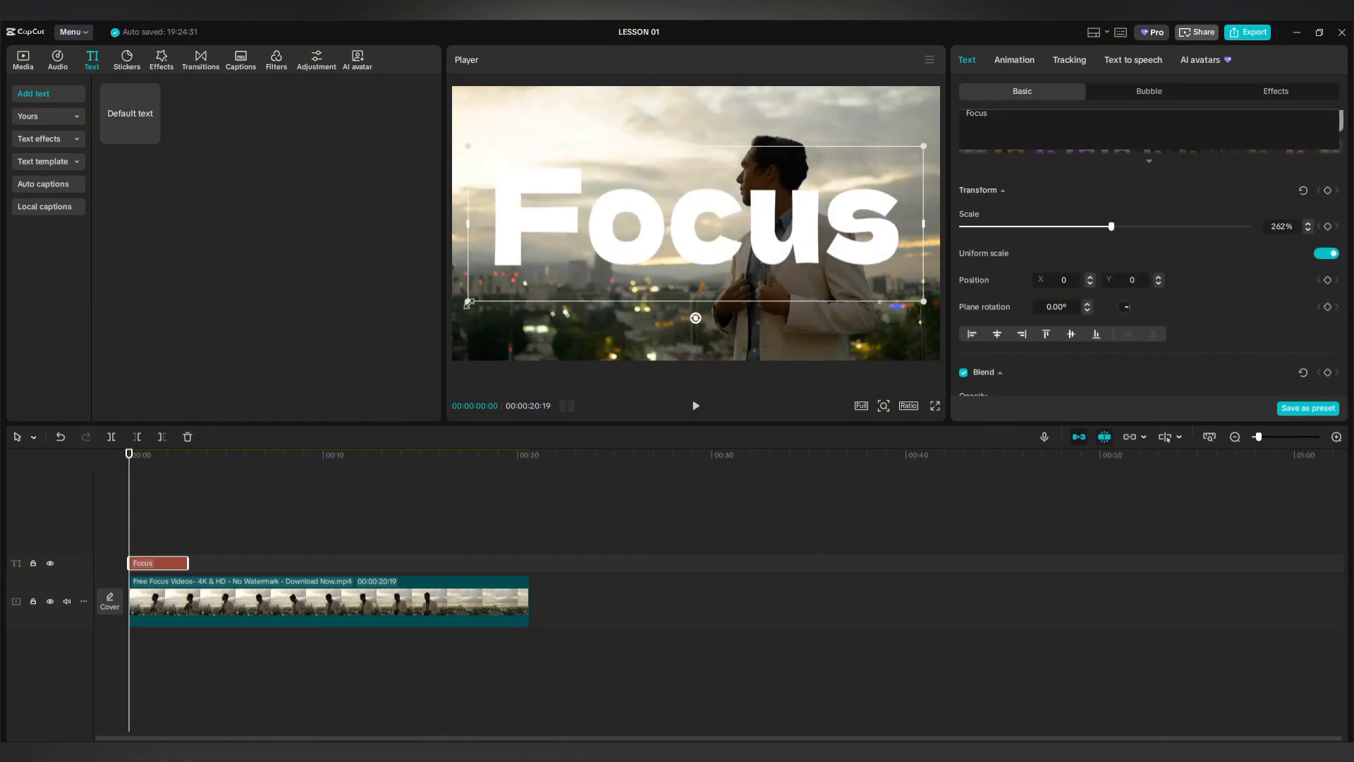
left_click_drag(468, 303, 490, 294)
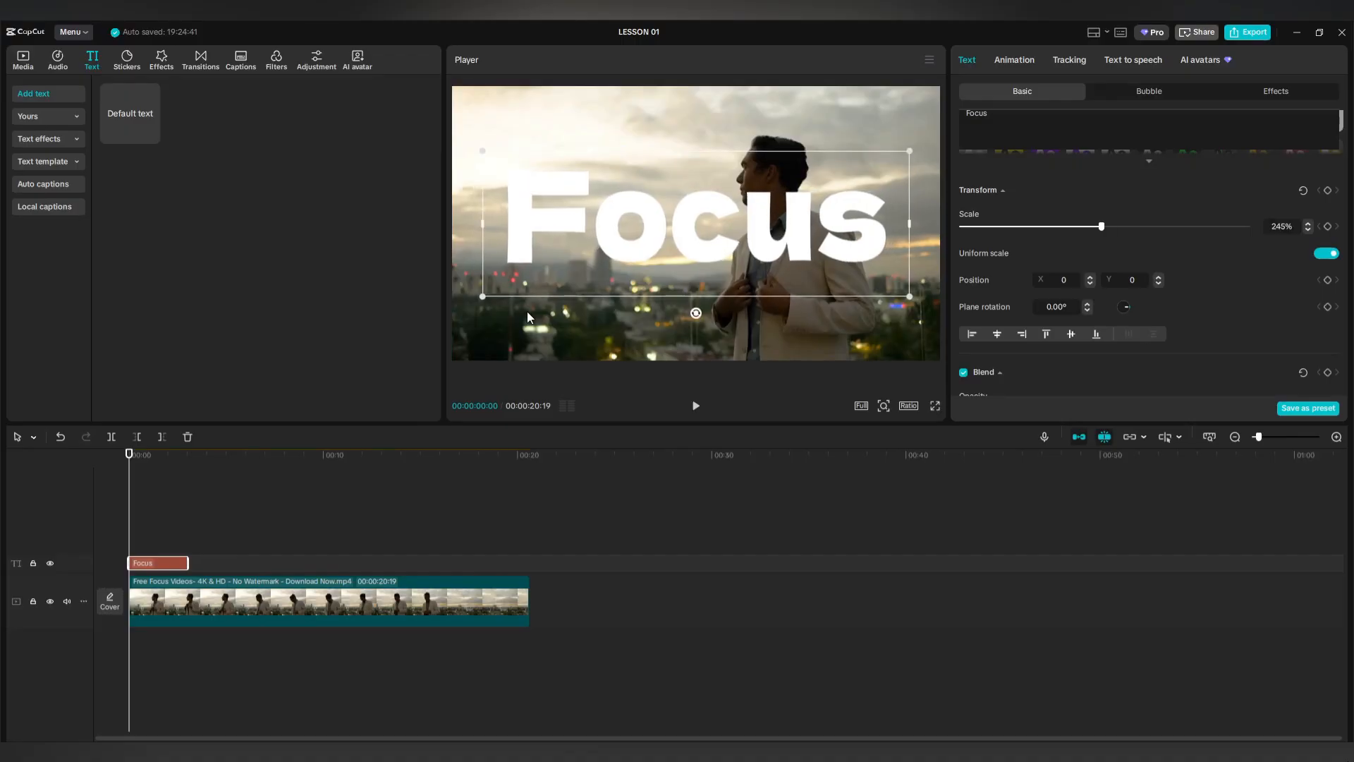
Park the playhead just after the start and drop a second skyline clip onto a new upper track.
left_click(301, 519)
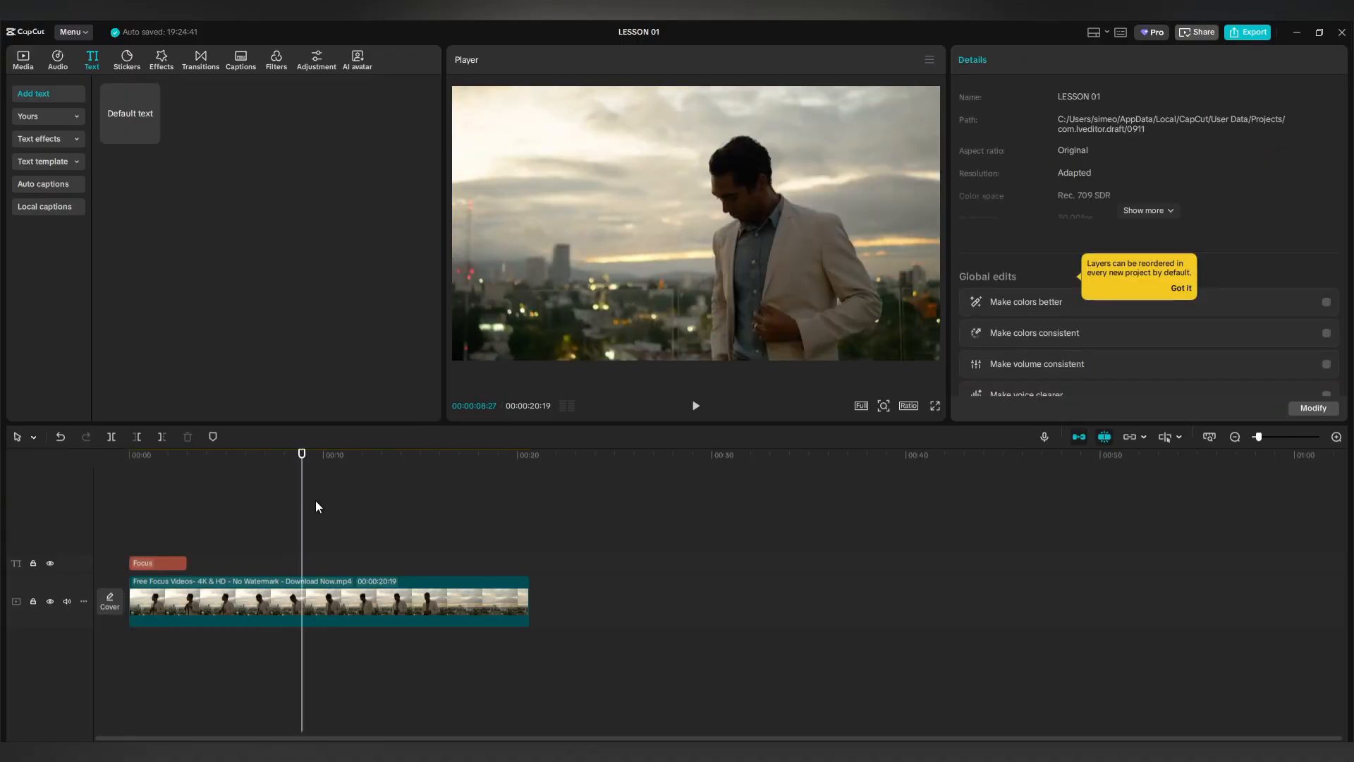
left_click(127, 523)
left_click(152, 517)
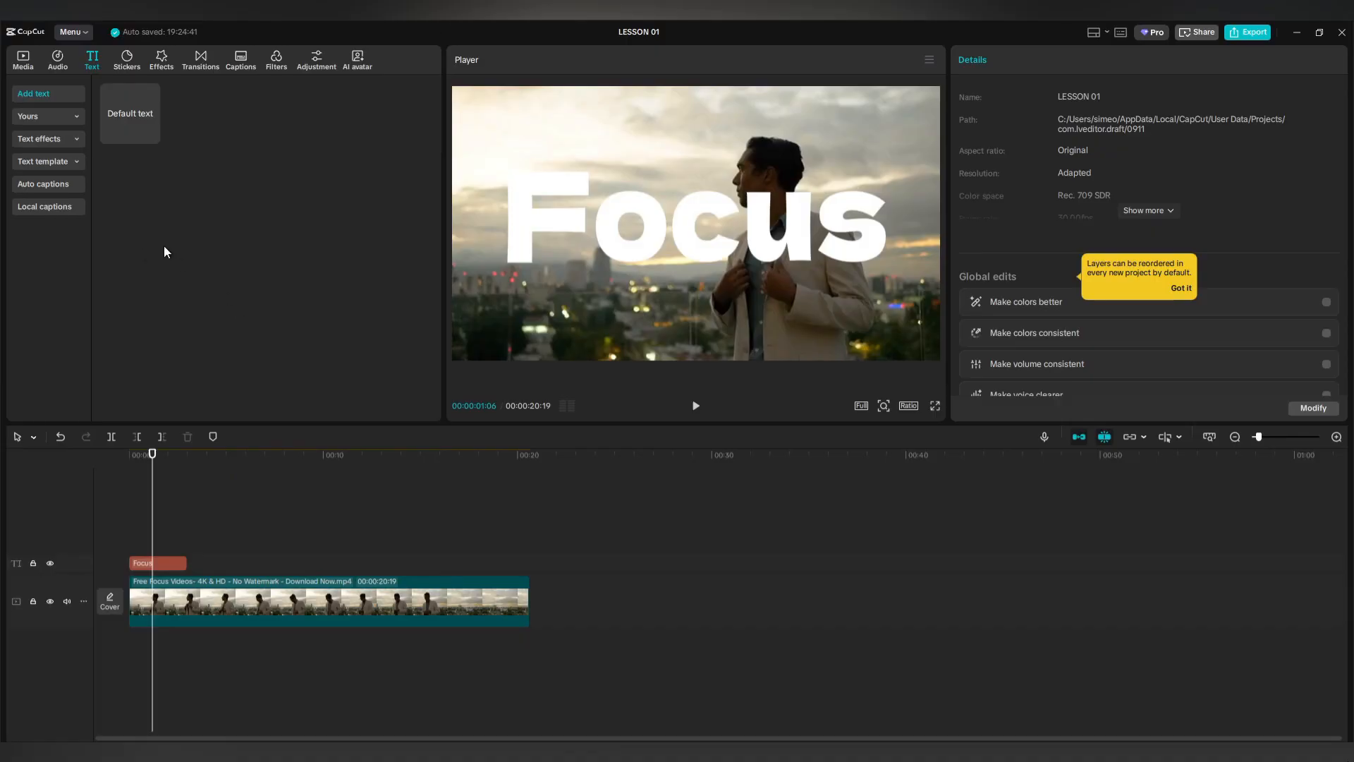
left_click(24, 60)
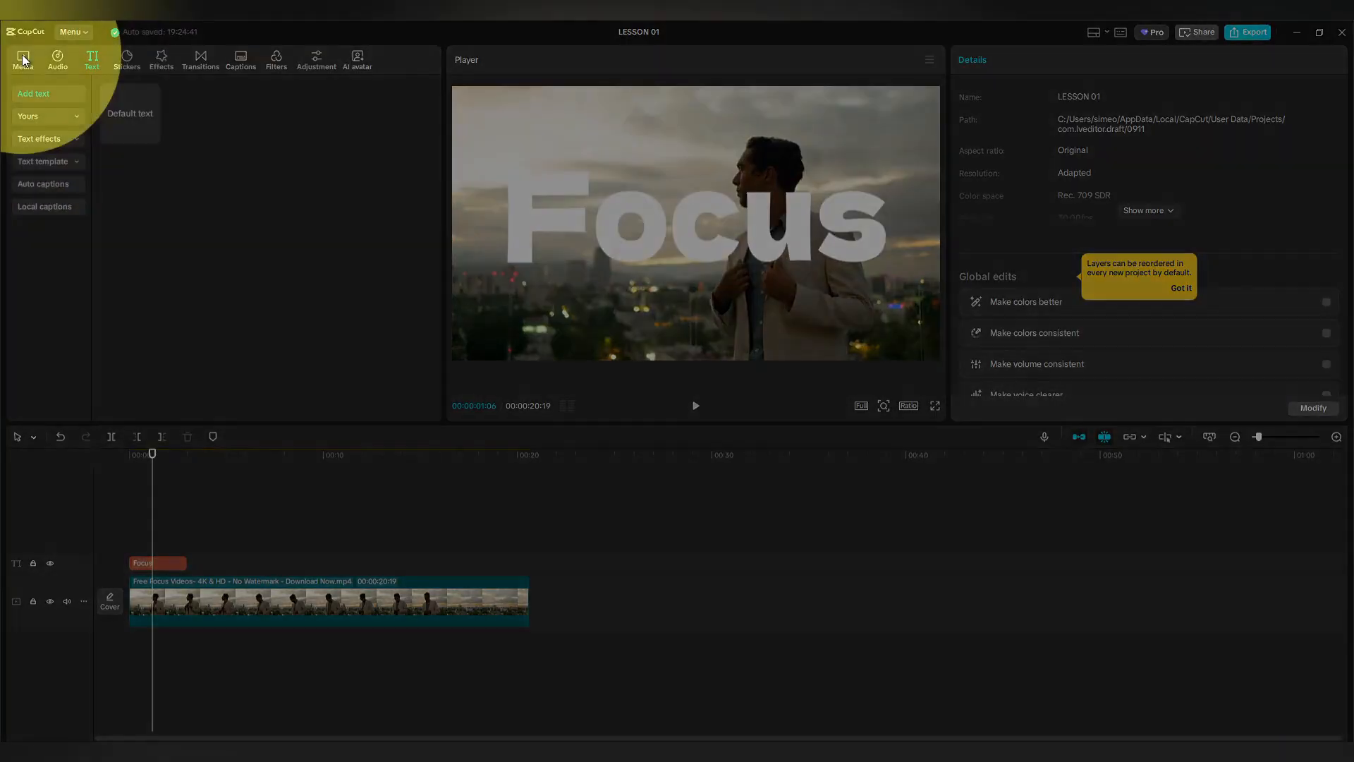
left_click_drag(147, 151, 130, 528)
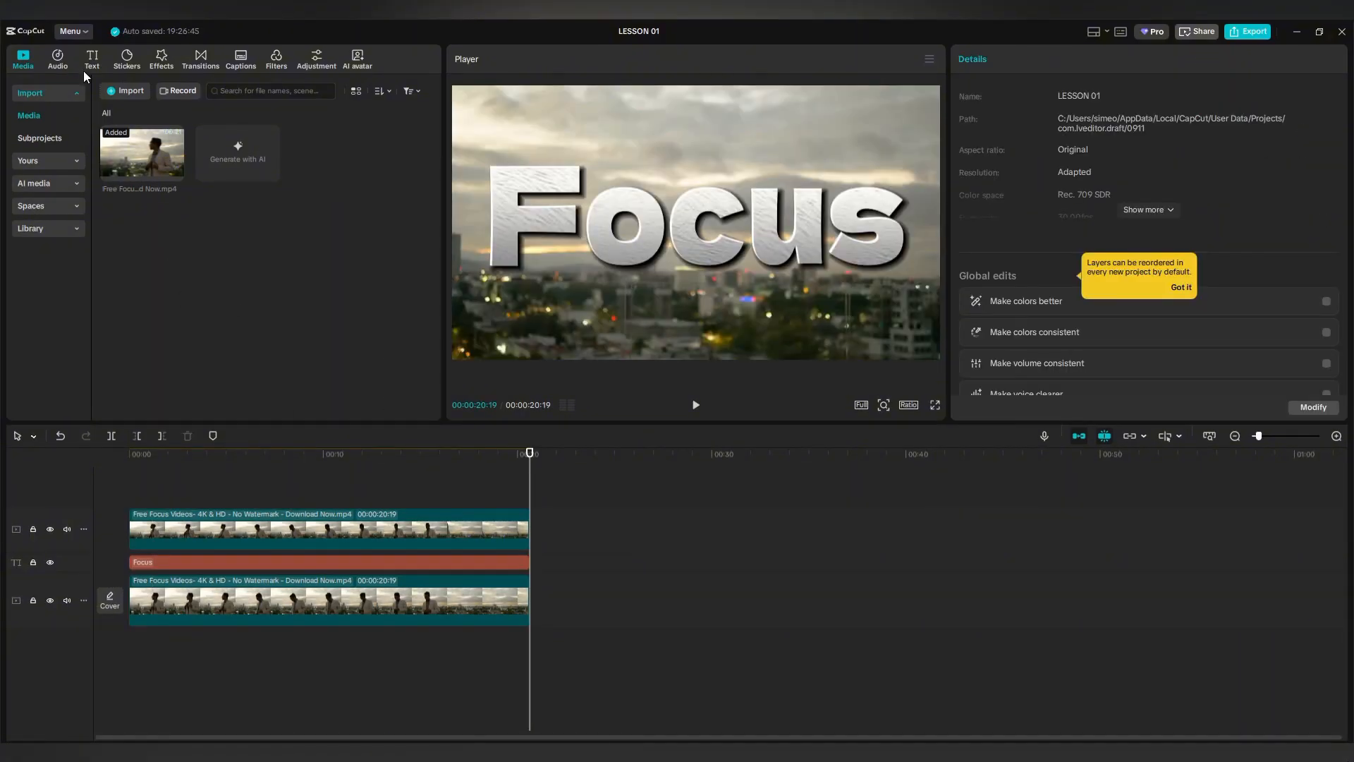
left_click(75, 31)
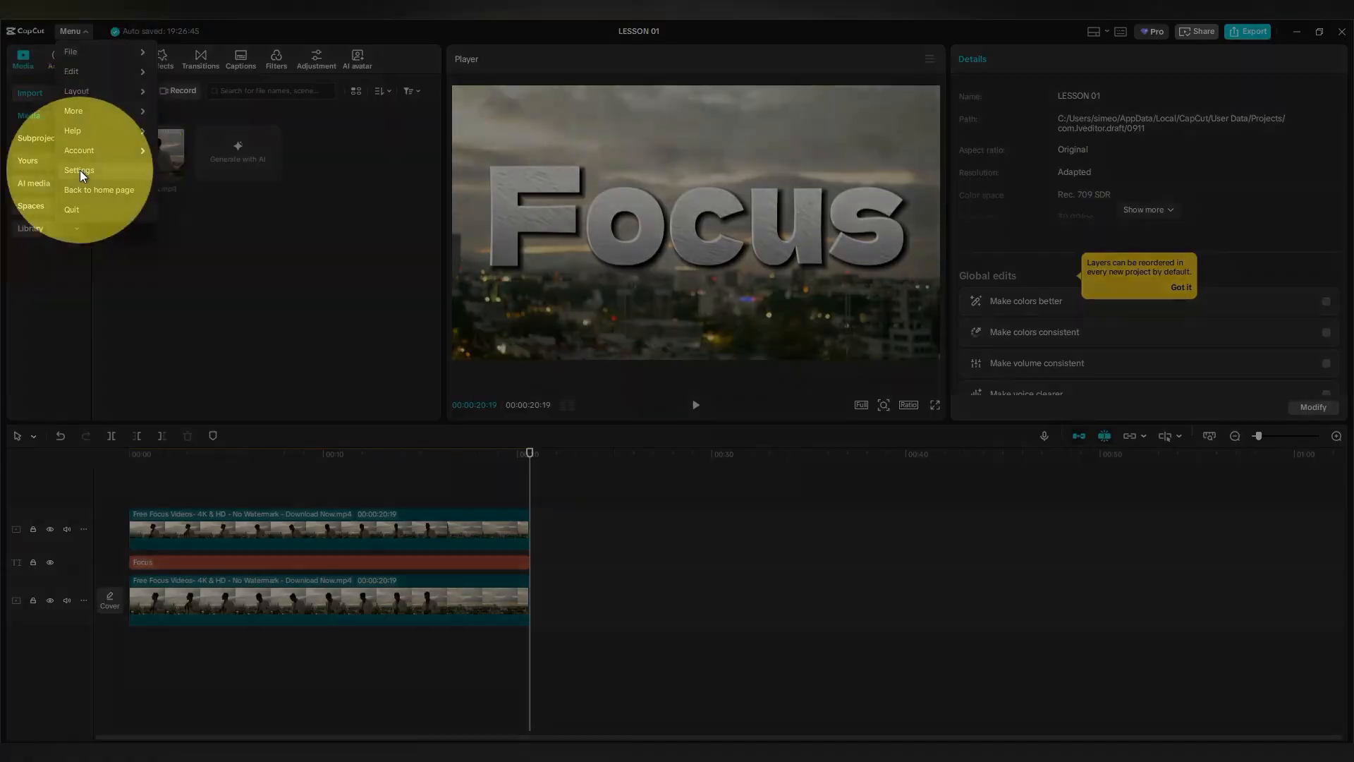
left_click(79, 171)
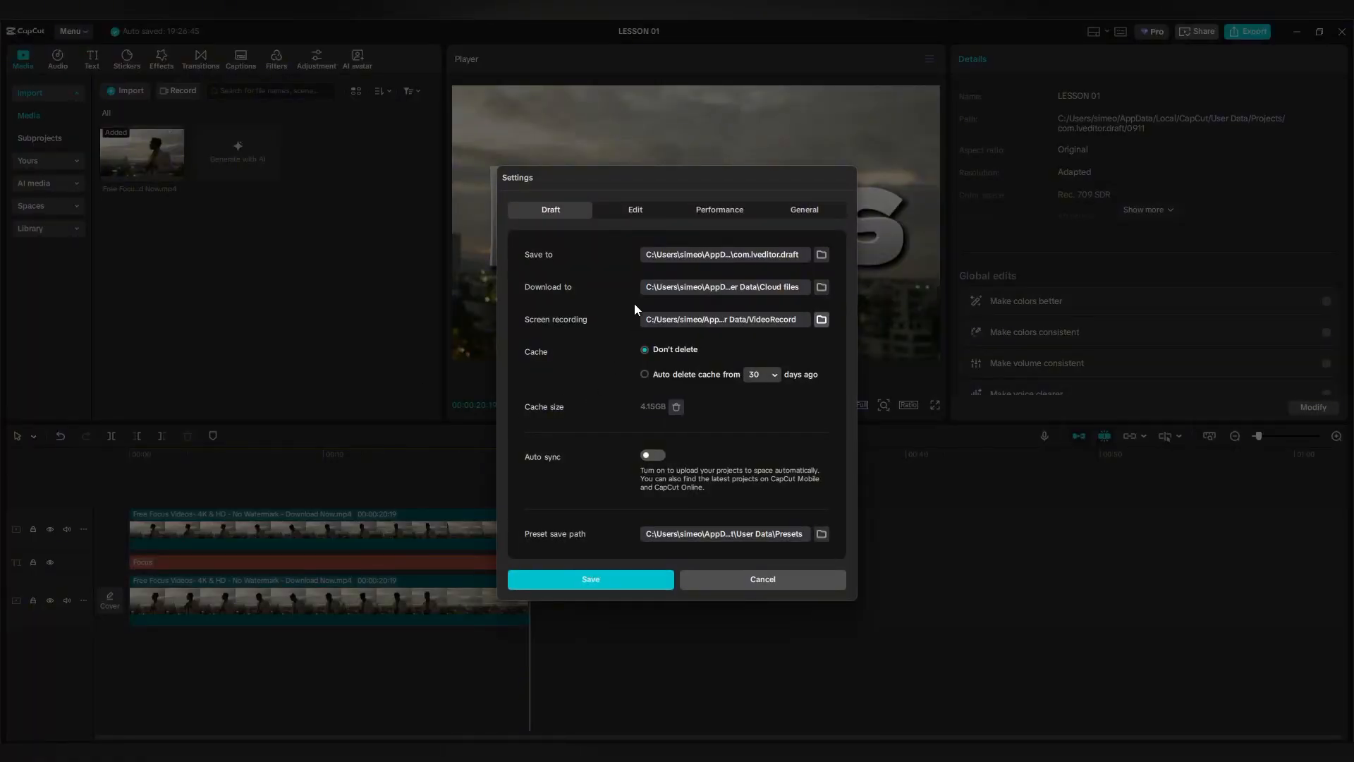
left_click(634, 210)
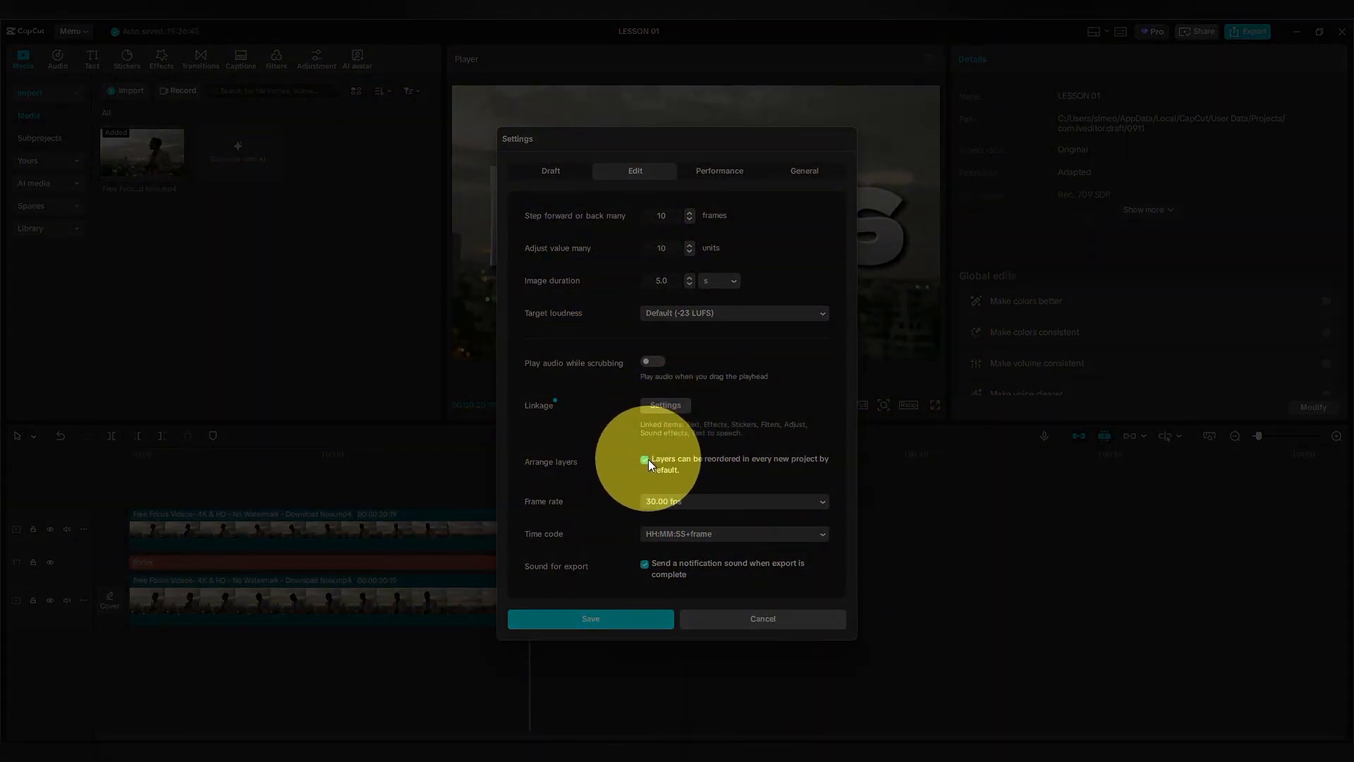
left_click(762, 620)
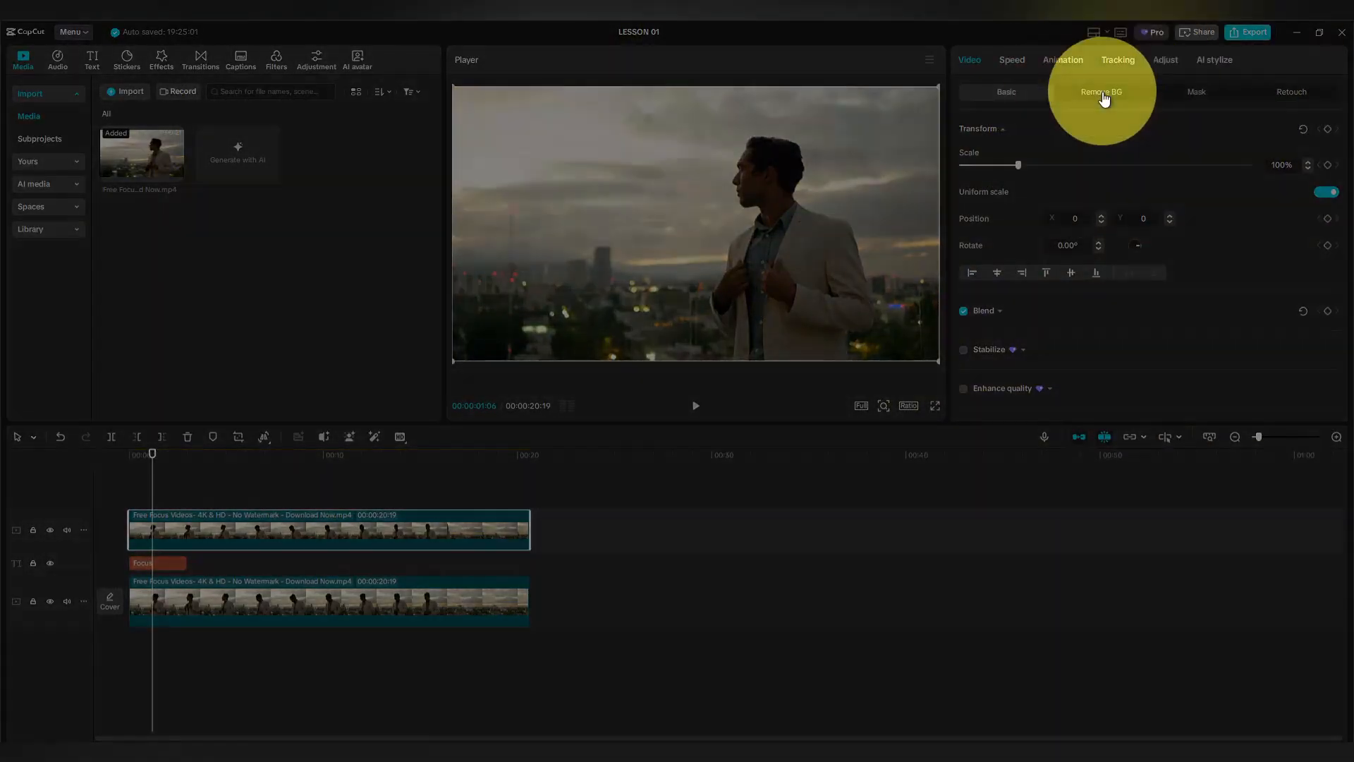
Turn on Auto removal for the upper skyline clip so Focus sits behind the man.
left_click(1100, 97)
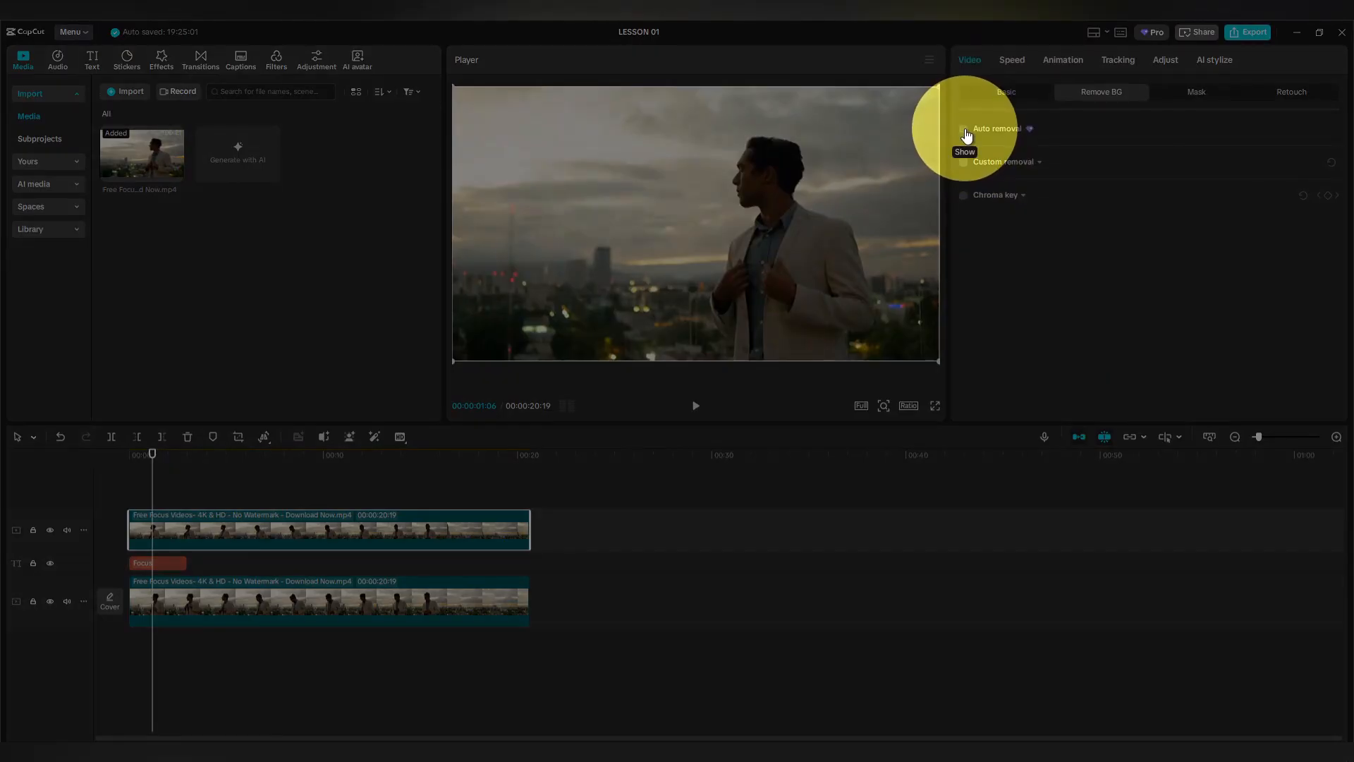
left_click(963, 129)
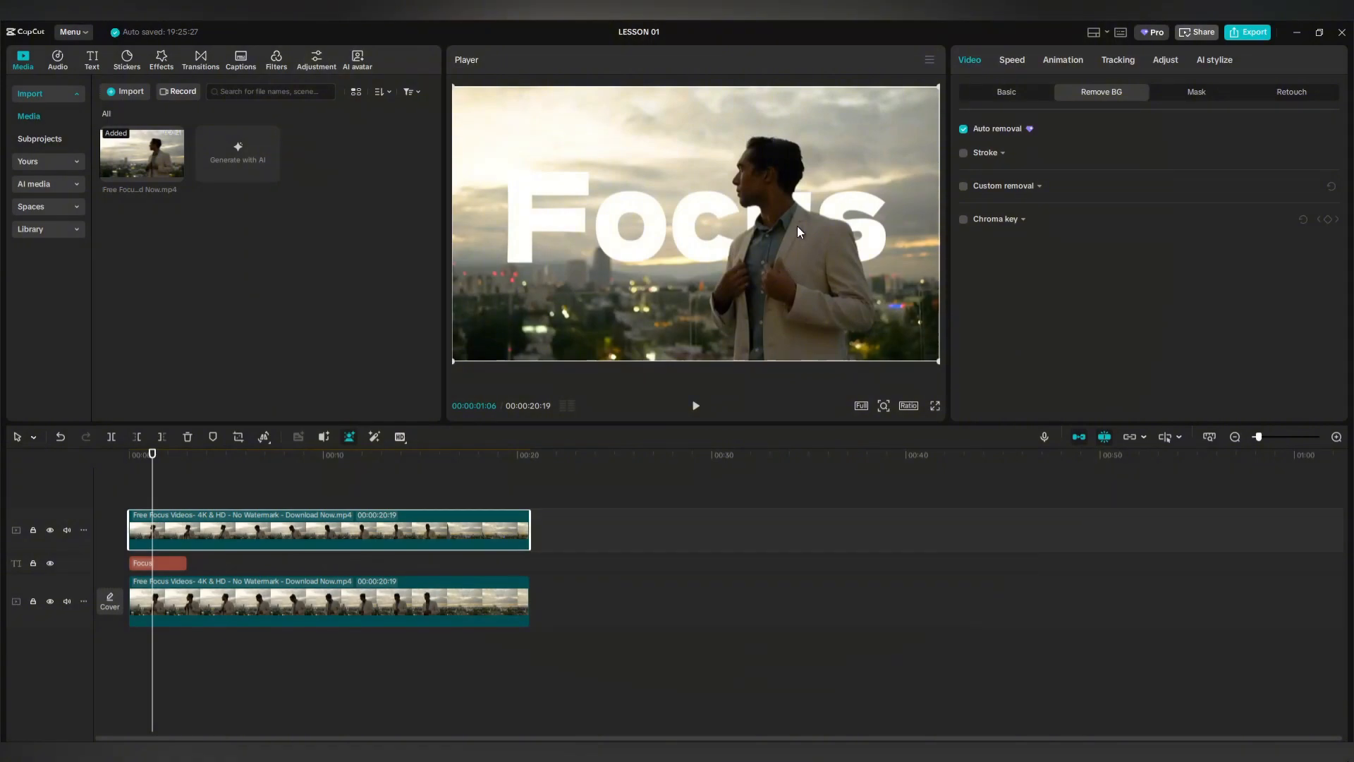
left_click(155, 561)
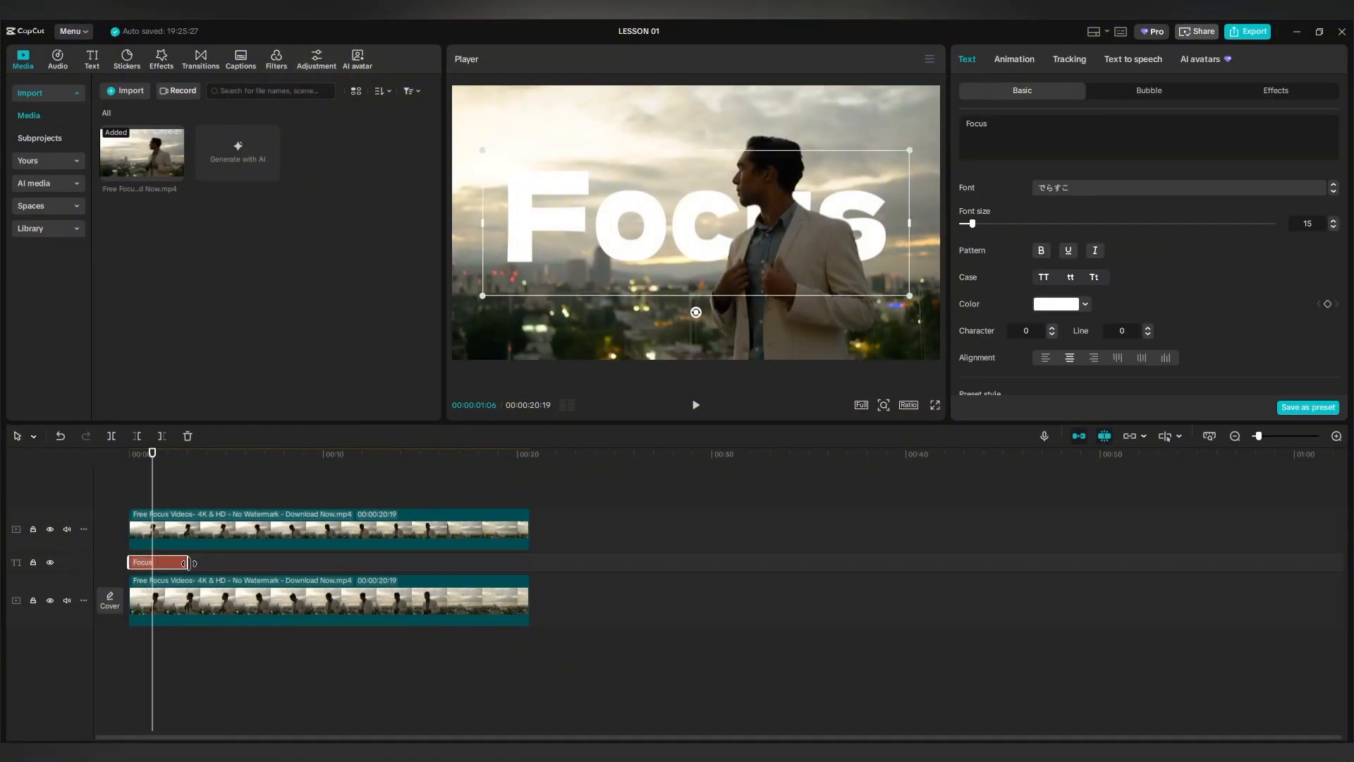
Extend the Focus title to the full video length and apply the silver textured 3D effect preset.
left_click_drag(189, 563, 529, 562)
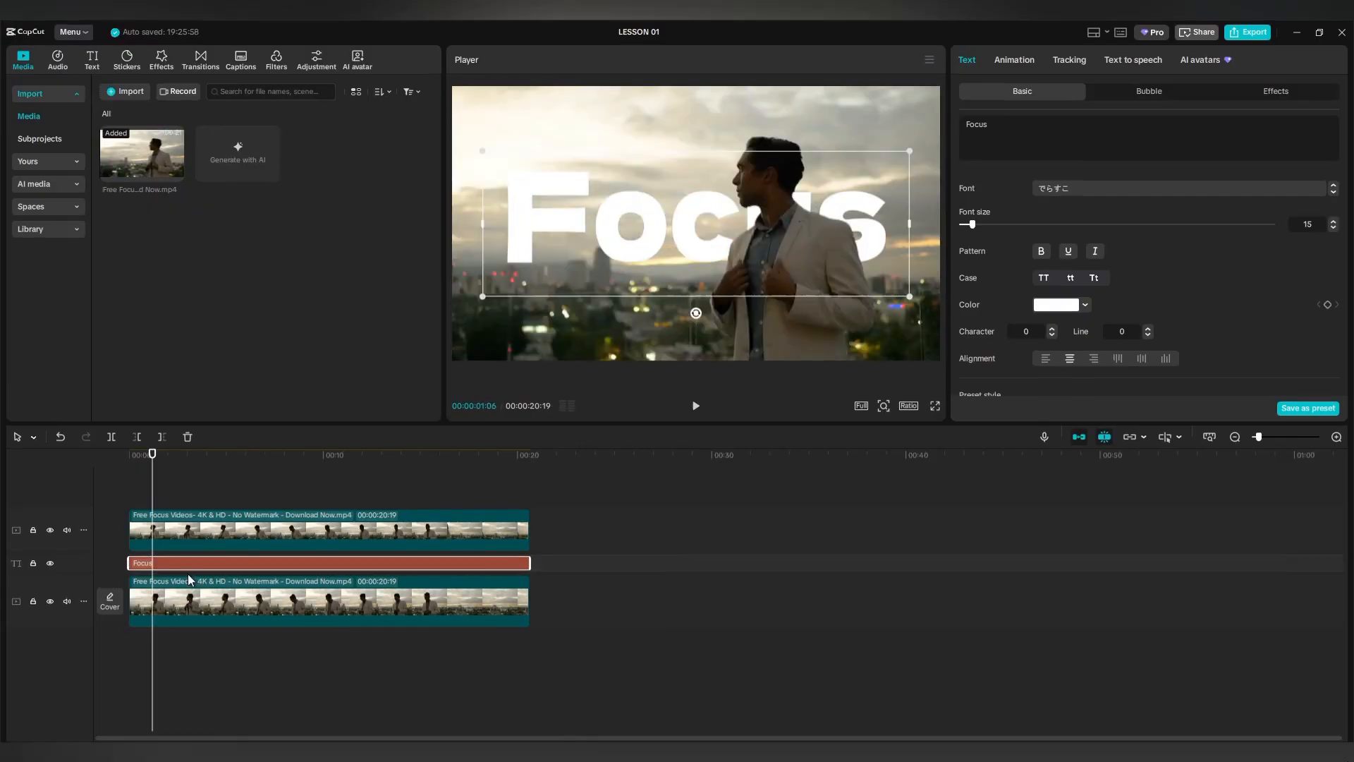
left_click(1274, 95)
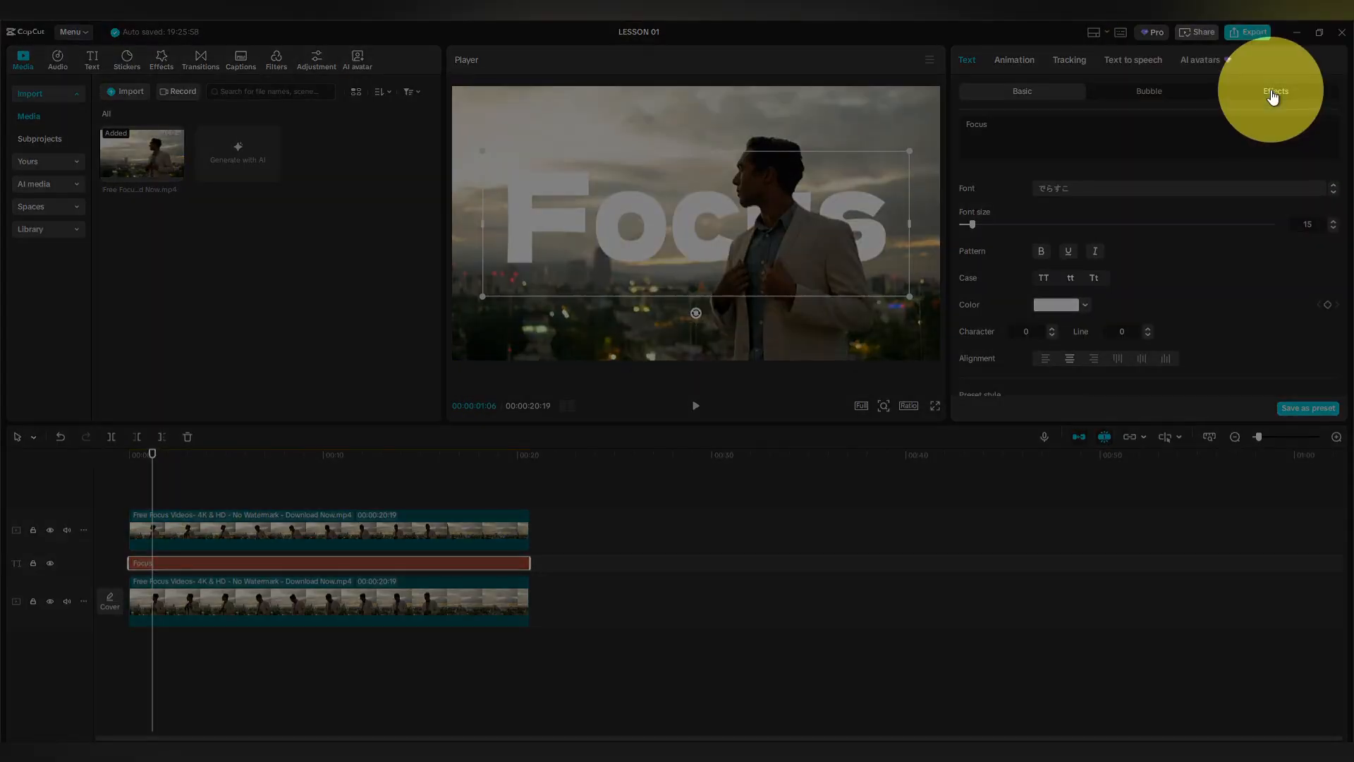
left_click(1145, 173)
left_click(1200, 169)
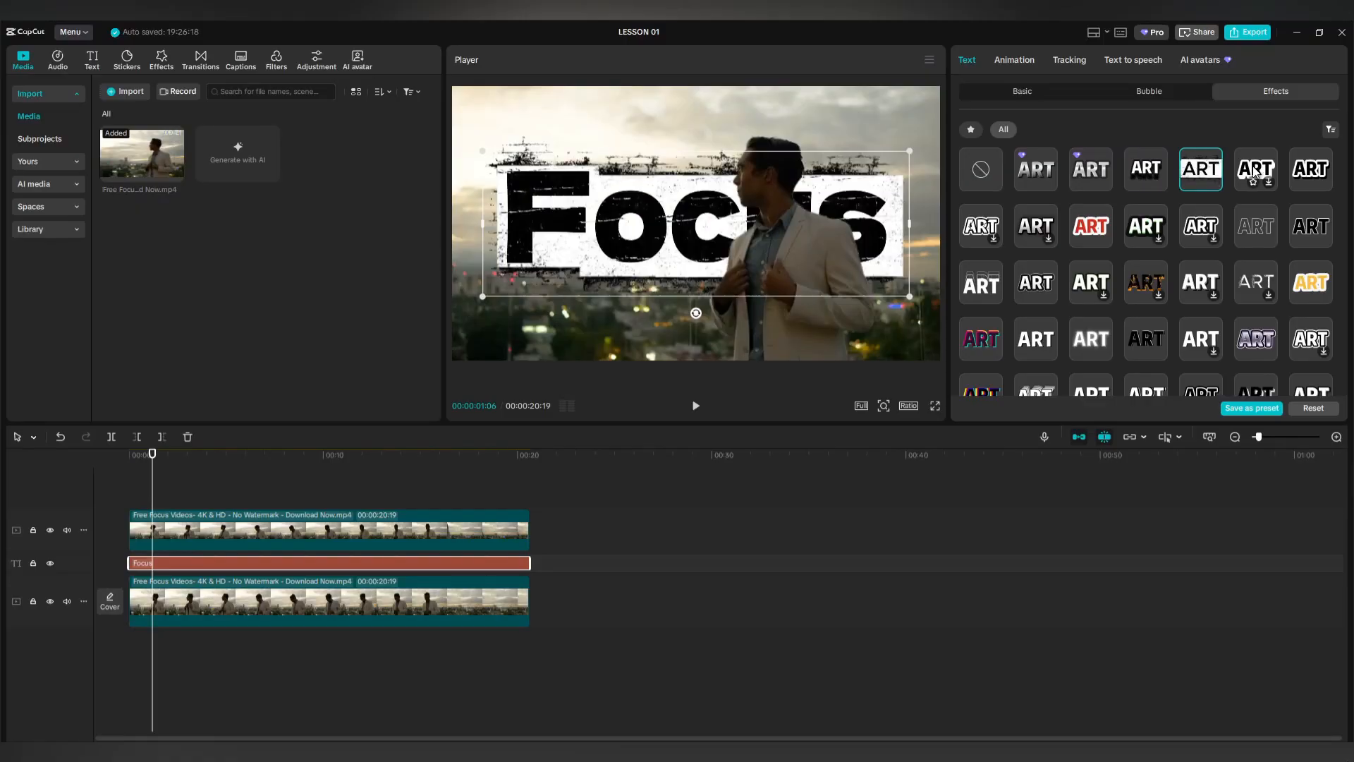
left_click(1255, 170)
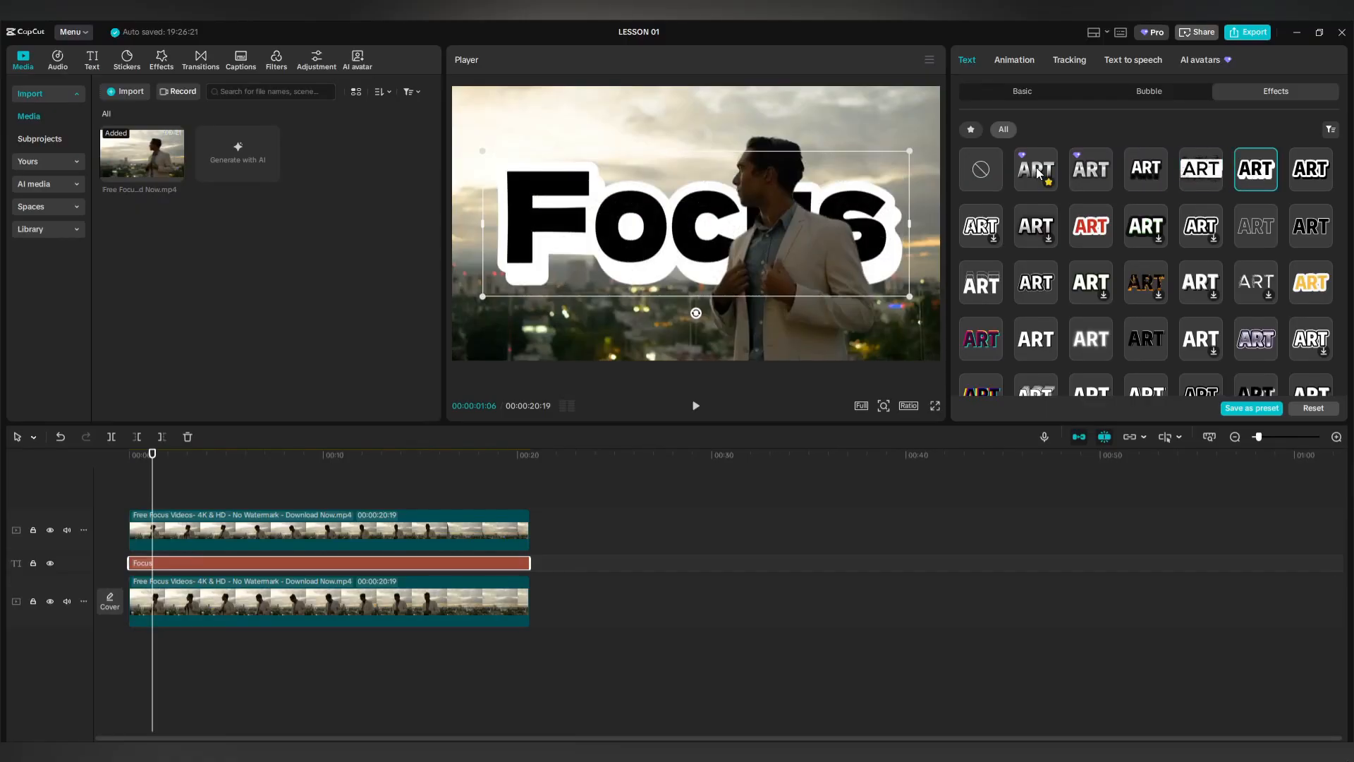
left_click(1037, 173)
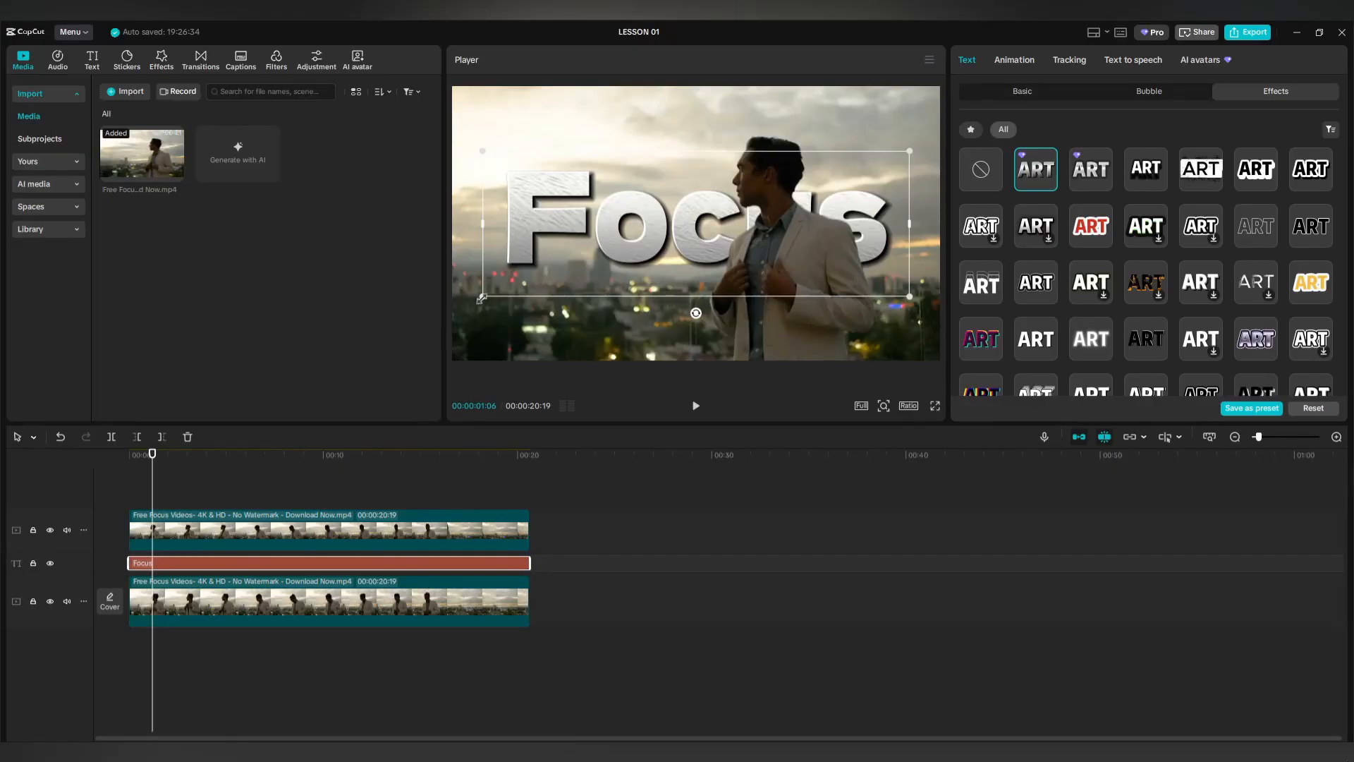
Enlarge the Focus title over the video and rewind the playhead to the start.
left_click_drag(482, 299, 451, 314)
left_click_drag(151, 495, 128, 518)
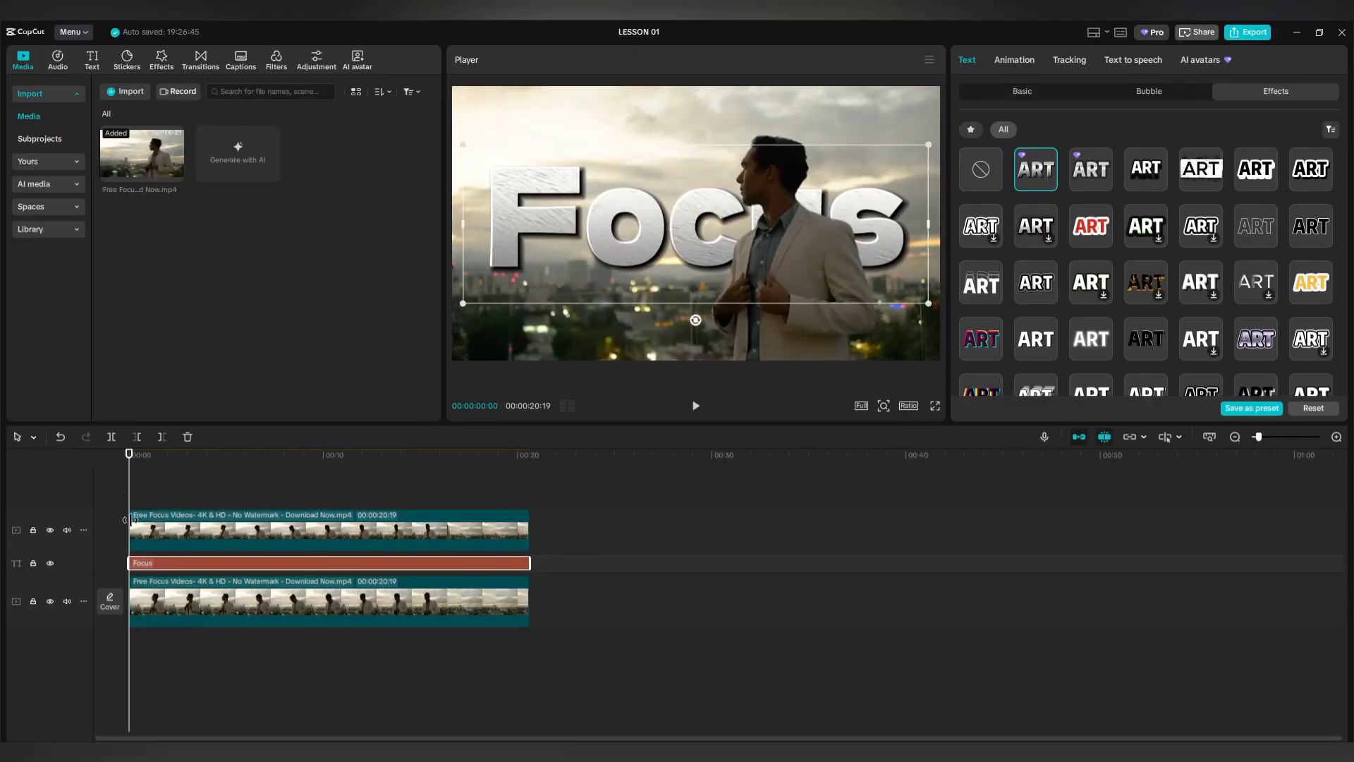
left_click(133, 644)
left_click_drag(134, 644, 124, 652)
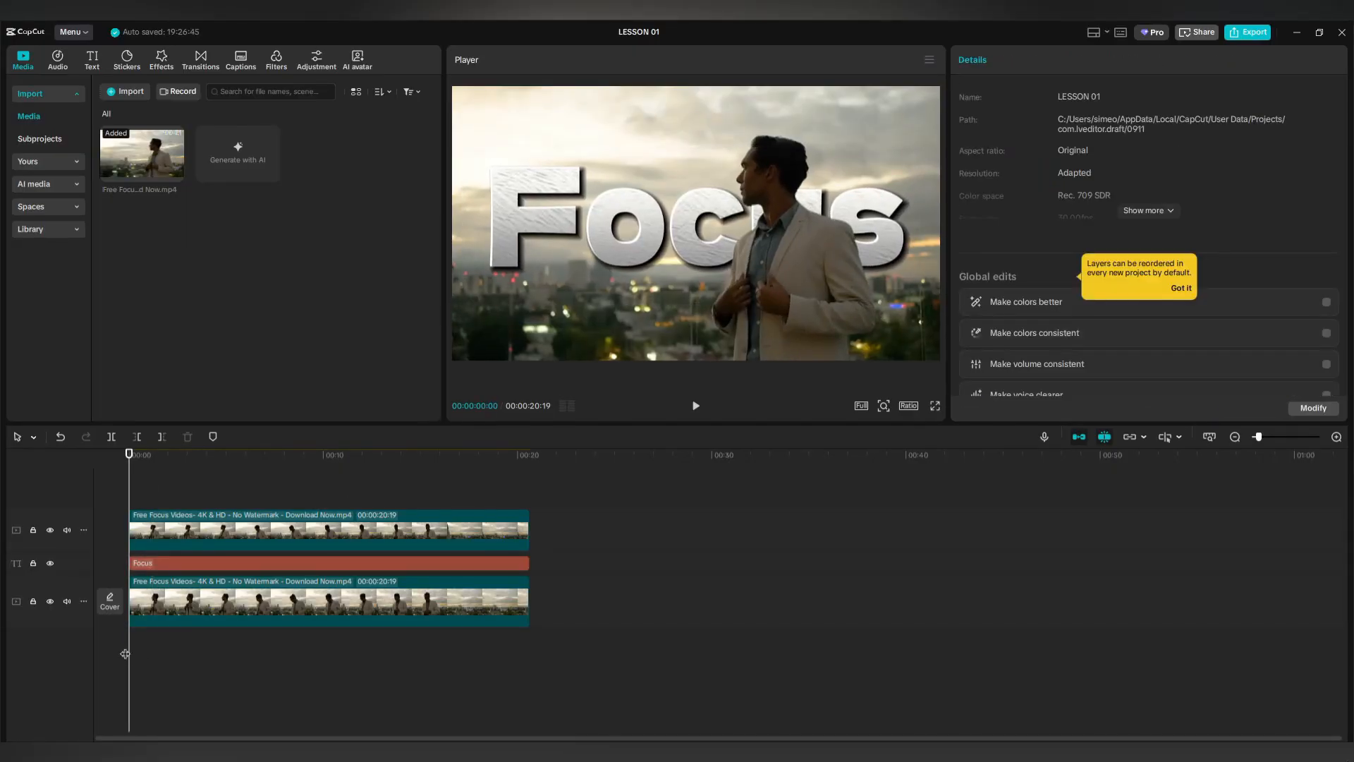
Play back the finished Focus title edit to preview it.
left_click(696, 407)
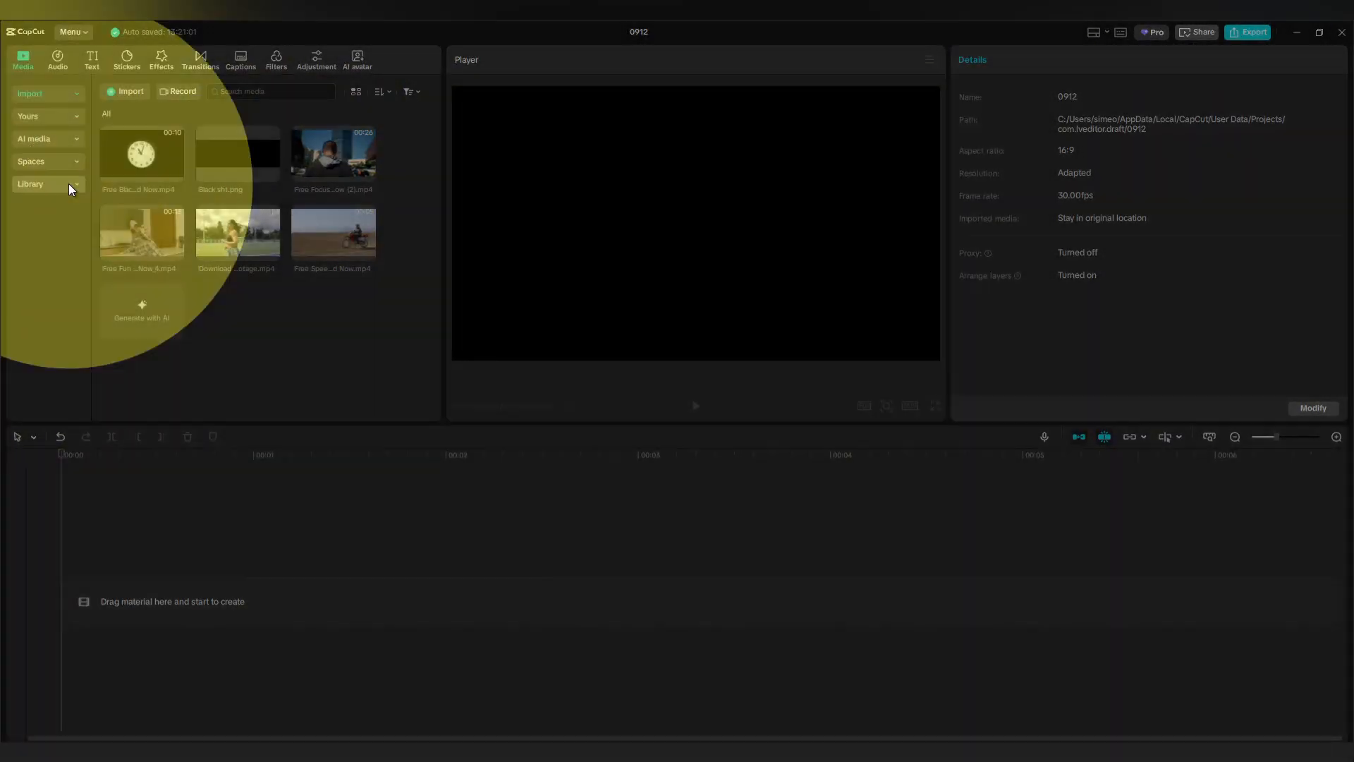
Add the dark red solid from the stock backgrounds and scale it to 346% to fill the frame.
left_click(69, 184)
scroll(175, 202, "down", 8)
scroll(178, 199, "down", 10)
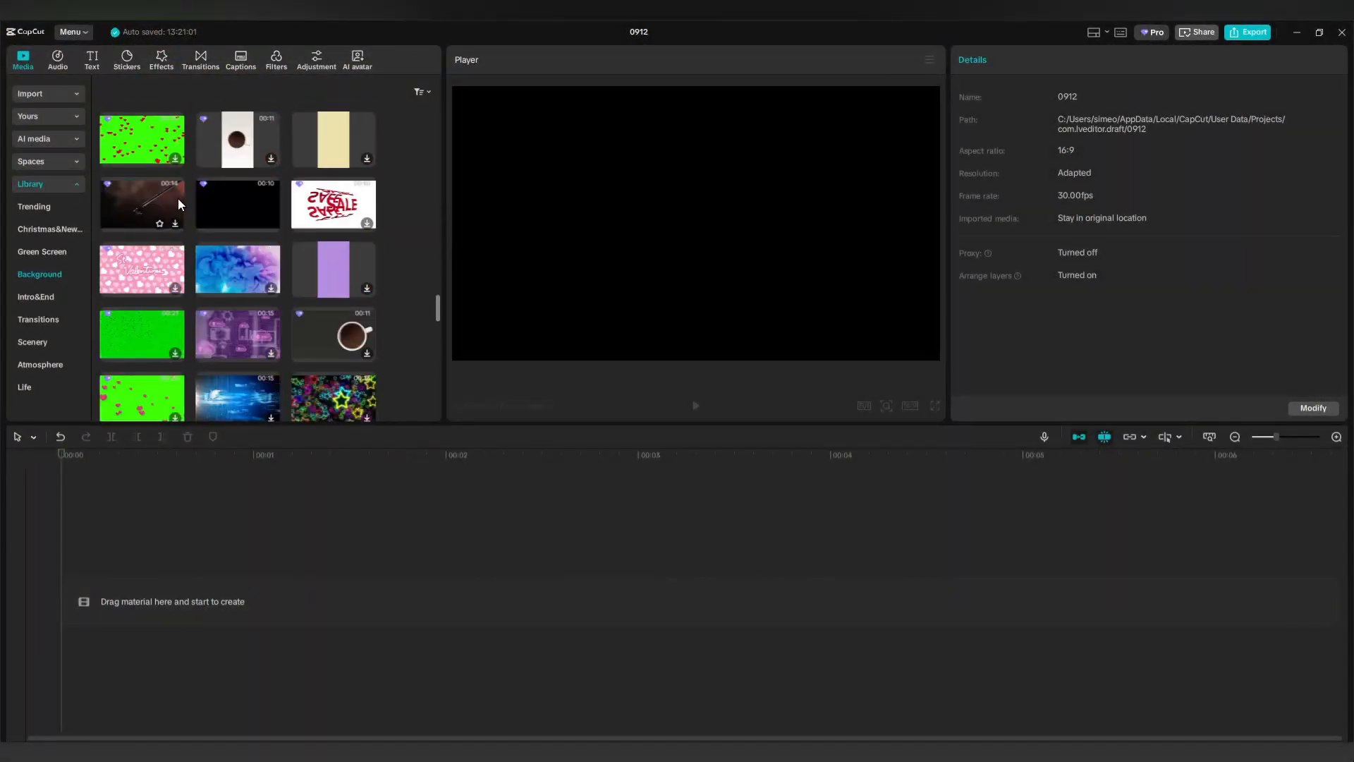
scroll(218, 224, "down", 4)
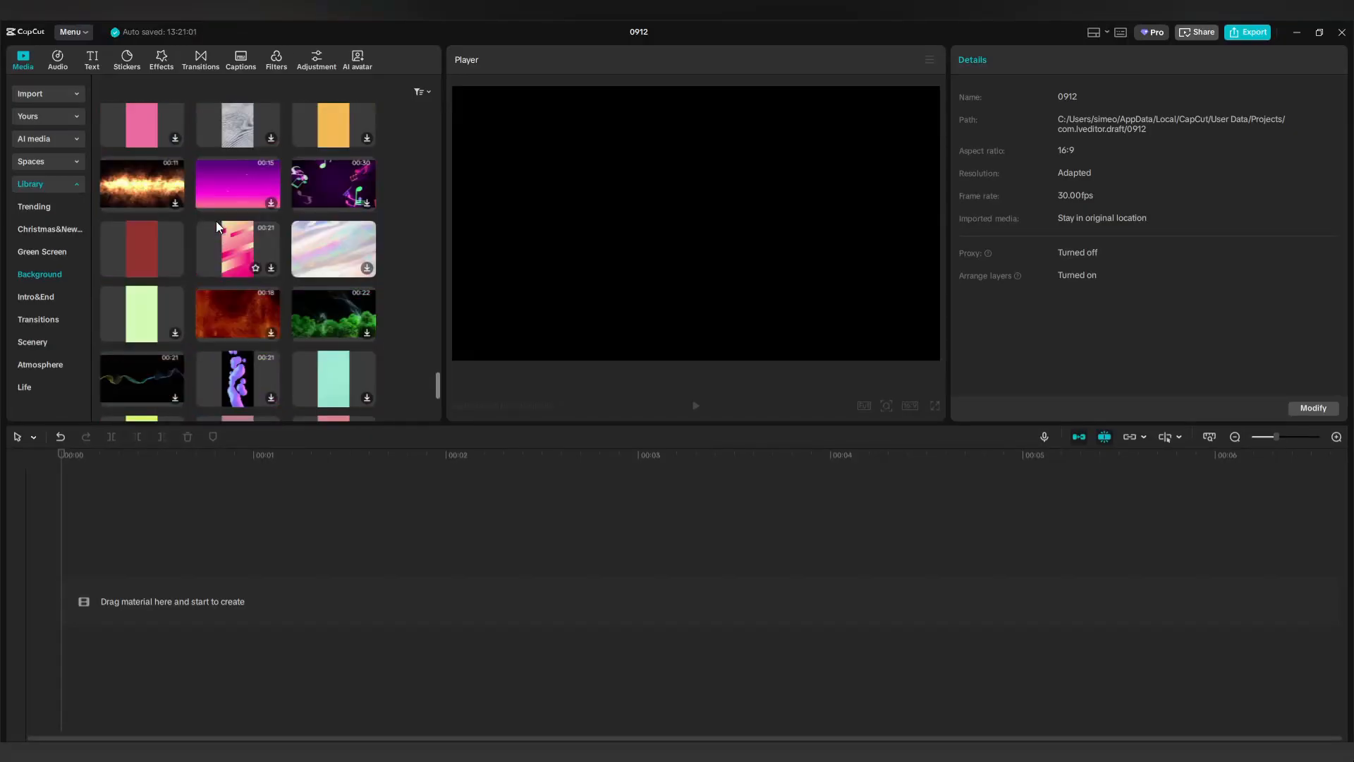
left_click_drag(162, 249, 146, 591)
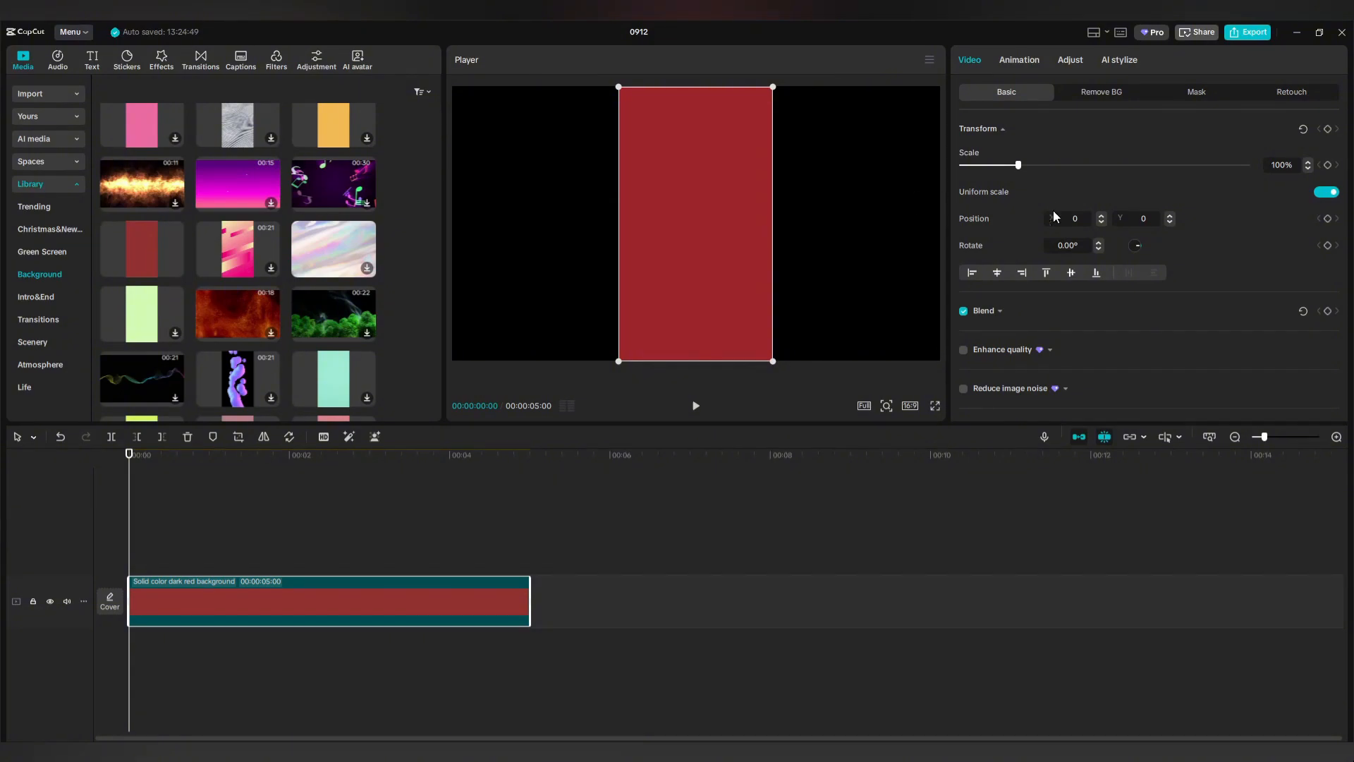
left_click_drag(1018, 165, 1160, 168)
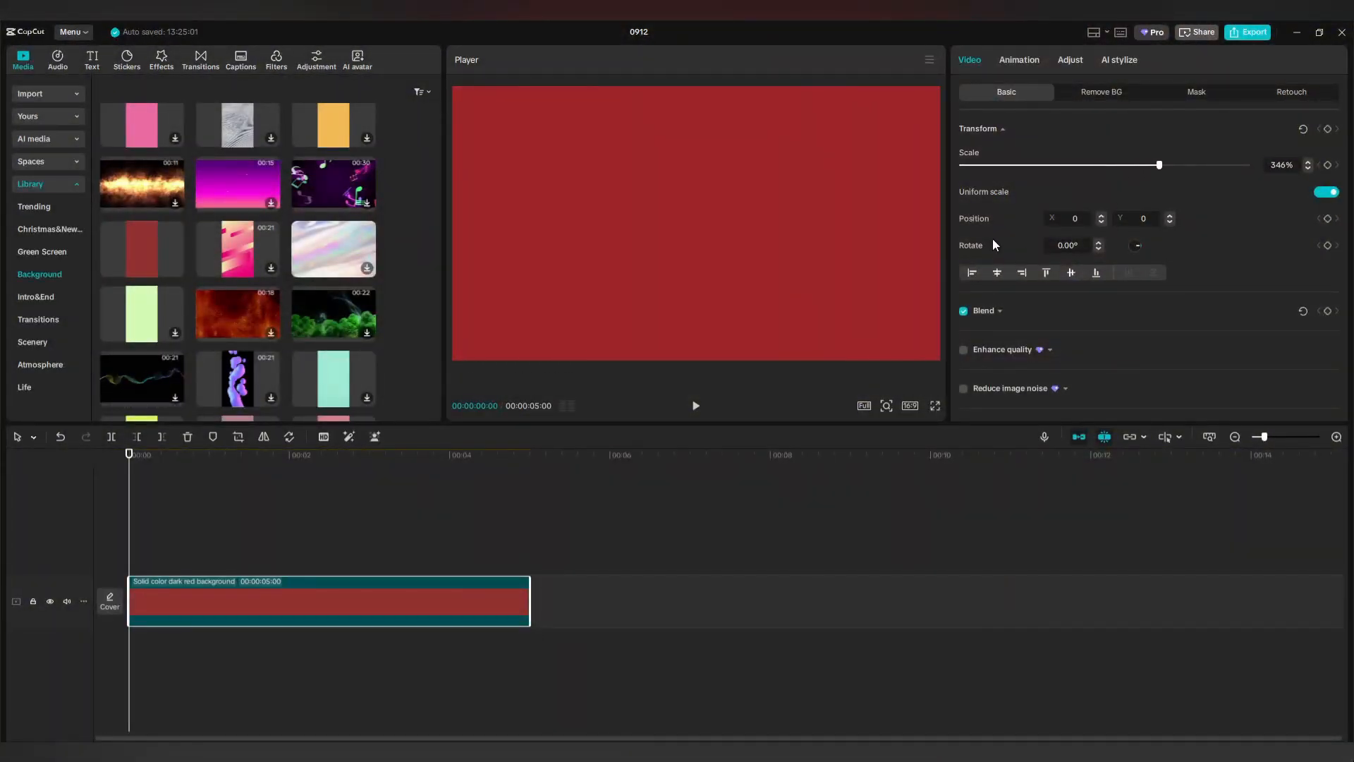
left_click(93, 61)
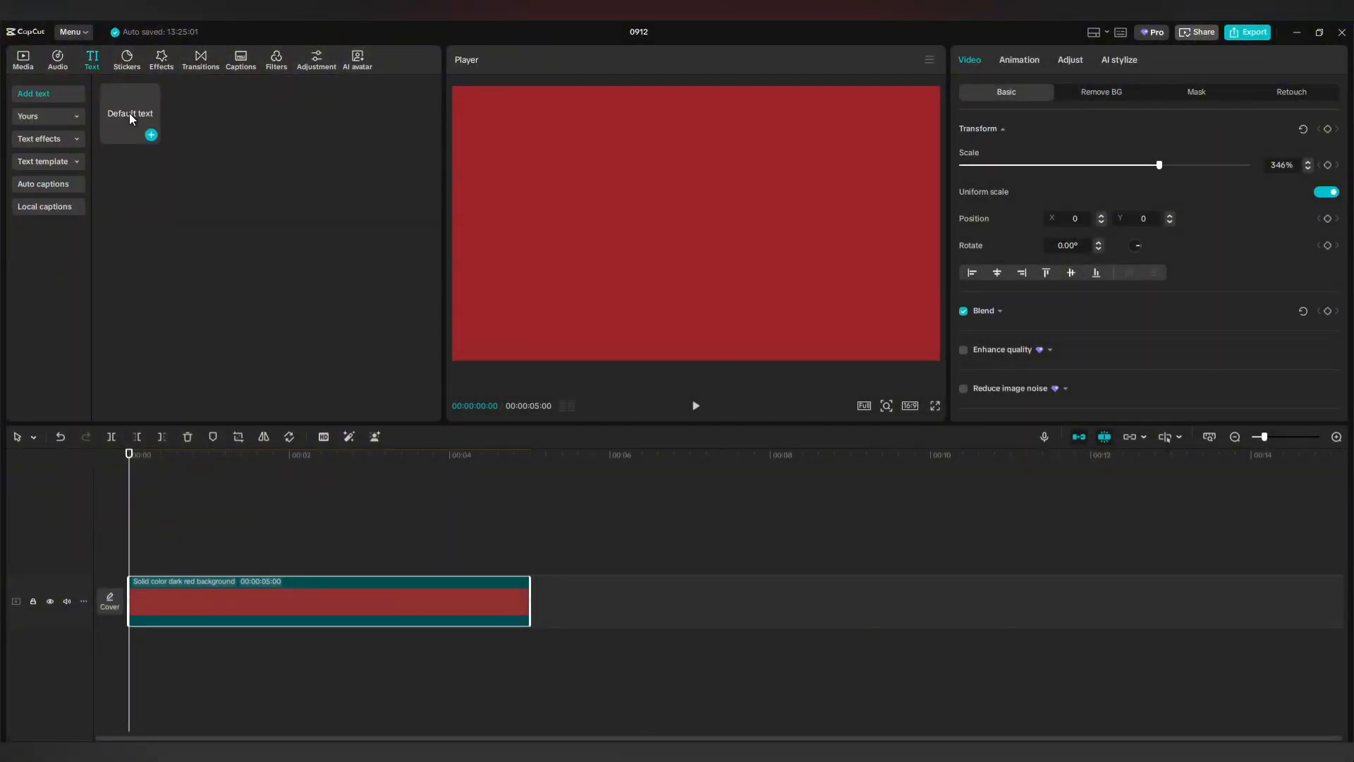
Add a 5-second text clip above the background reading 'Swipe Text Animation'.
left_click_drag(131, 119, 141, 568)
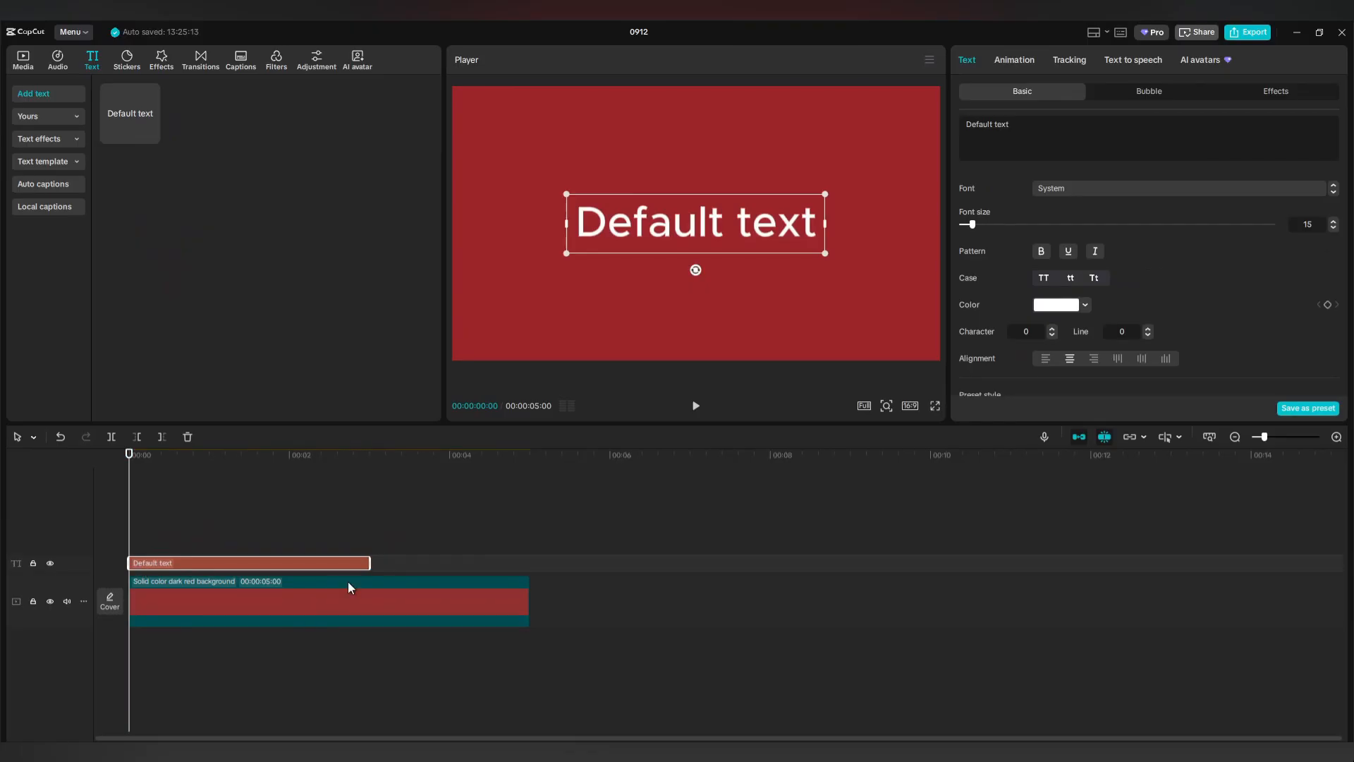
left_click_drag(370, 563, 531, 562)
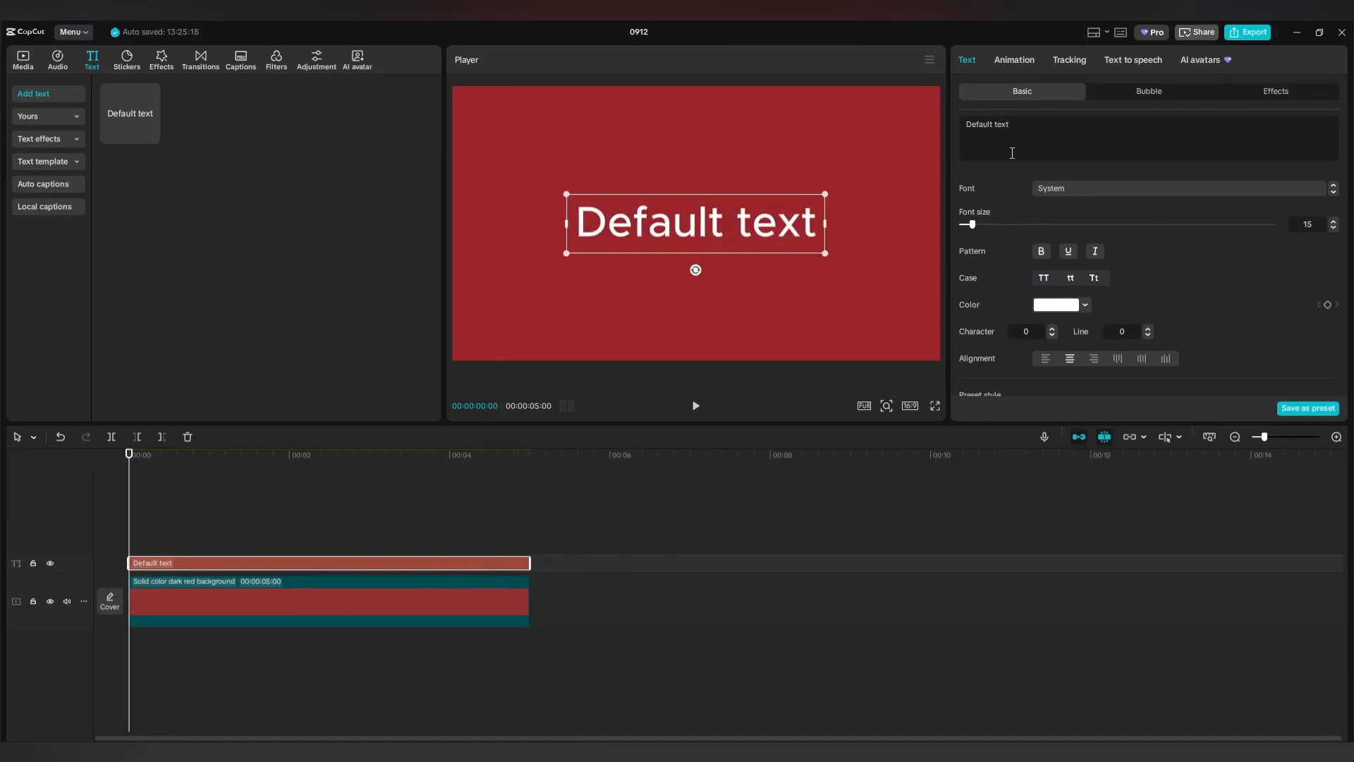
left_click_drag(1019, 125, 955, 122)
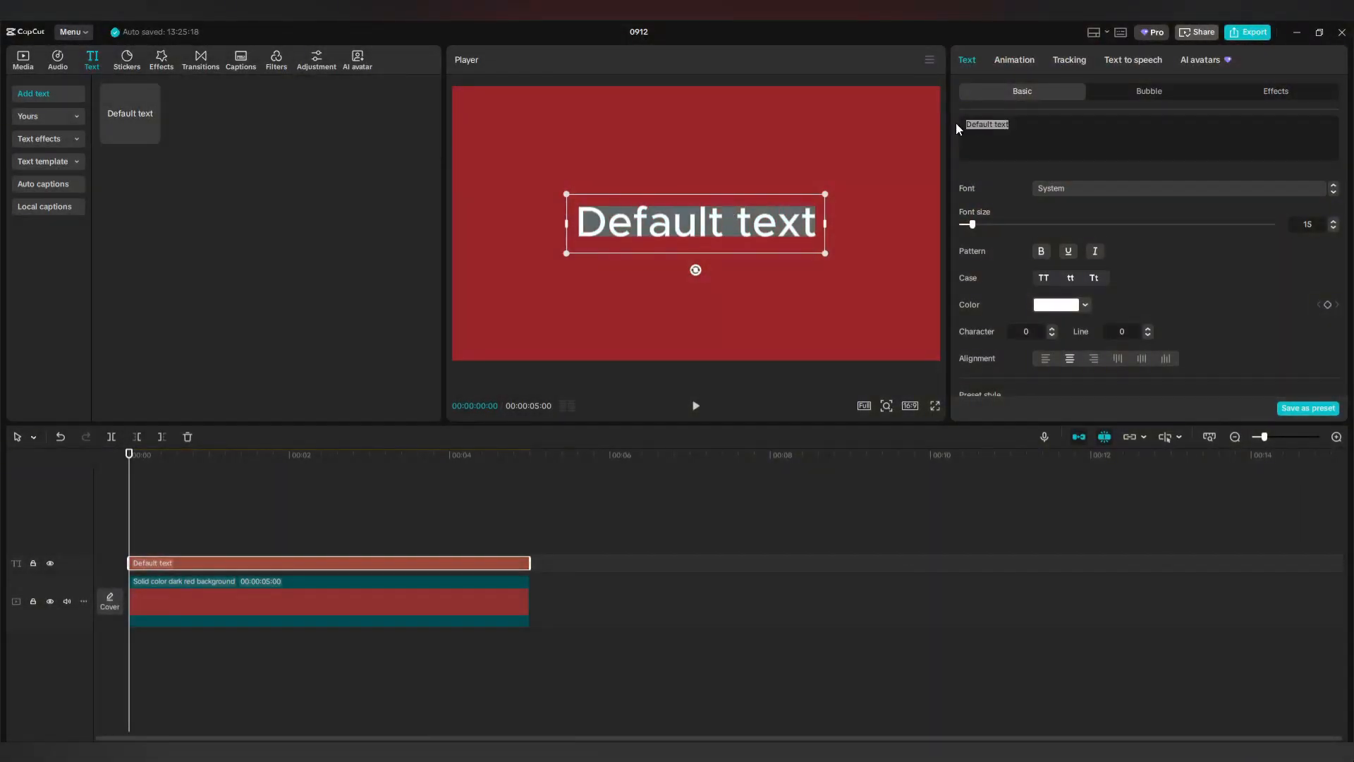
type("Swipe Text Animation")
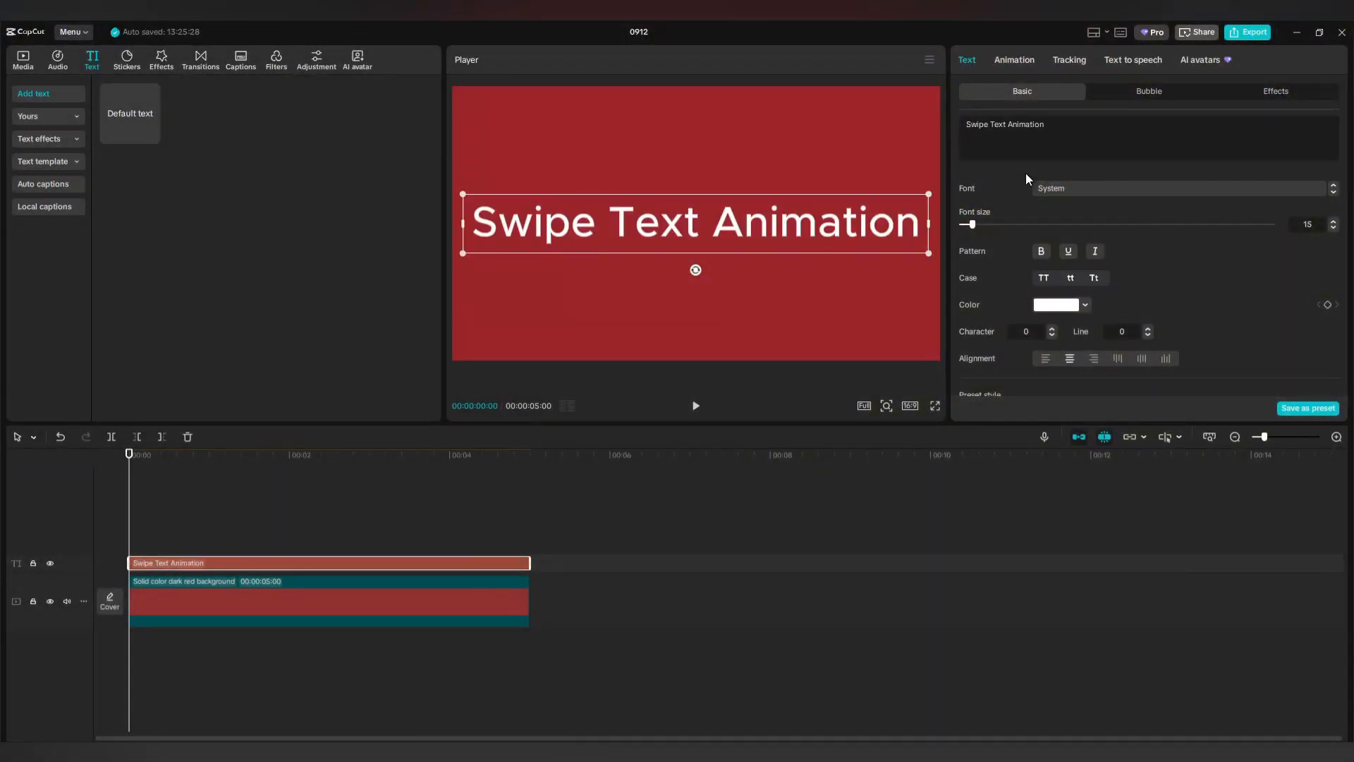
Set the title font to ArtifaktElement-Heavy, shrink it slightly, and copy the red background after the first.
left_click(1056, 188)
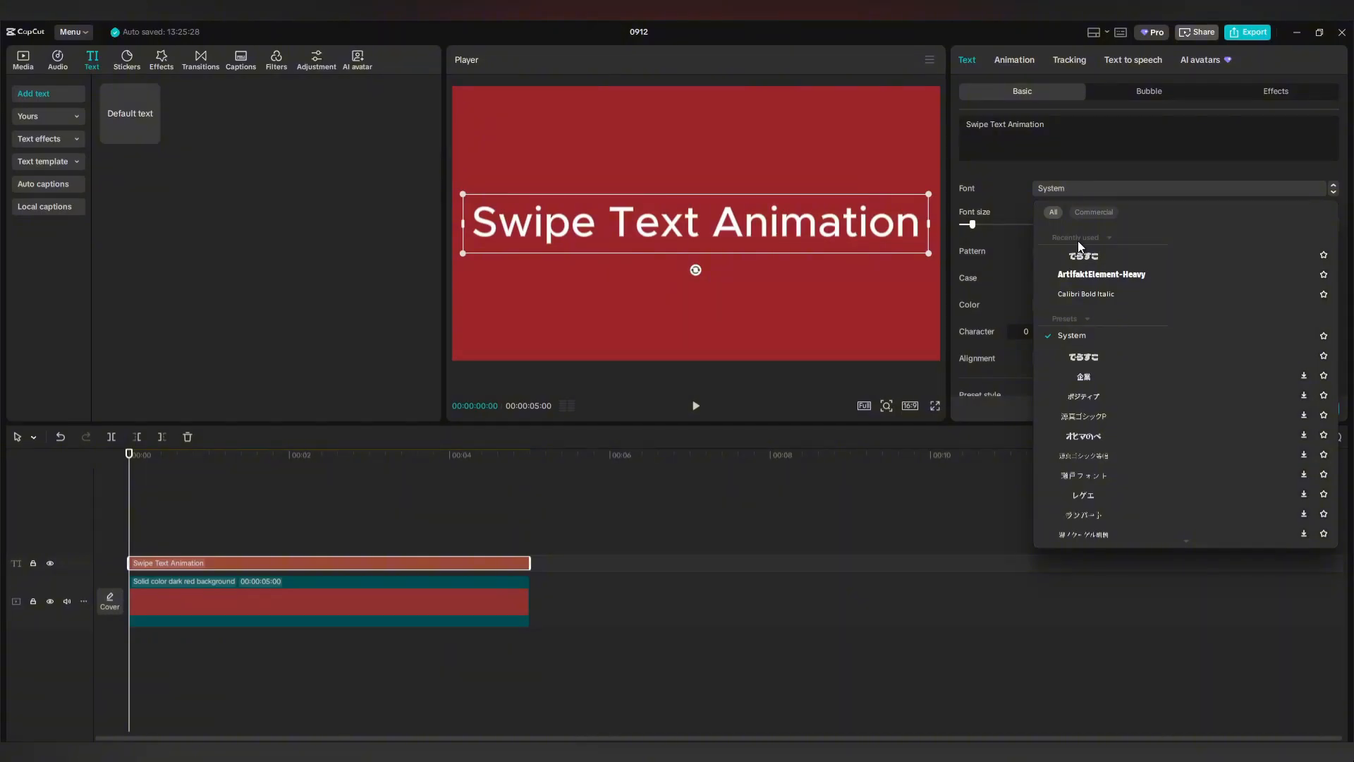
left_click(1082, 273)
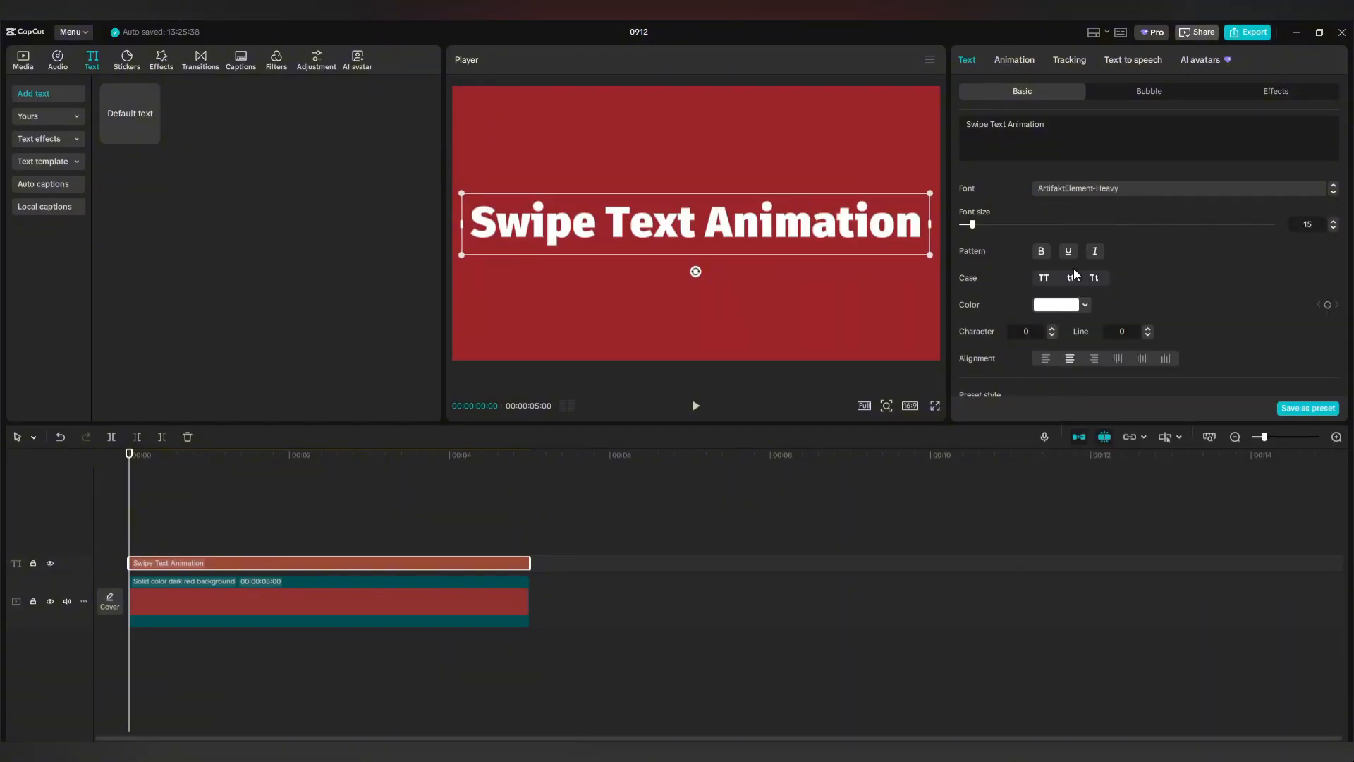
left_click_drag(930, 192, 901, 203)
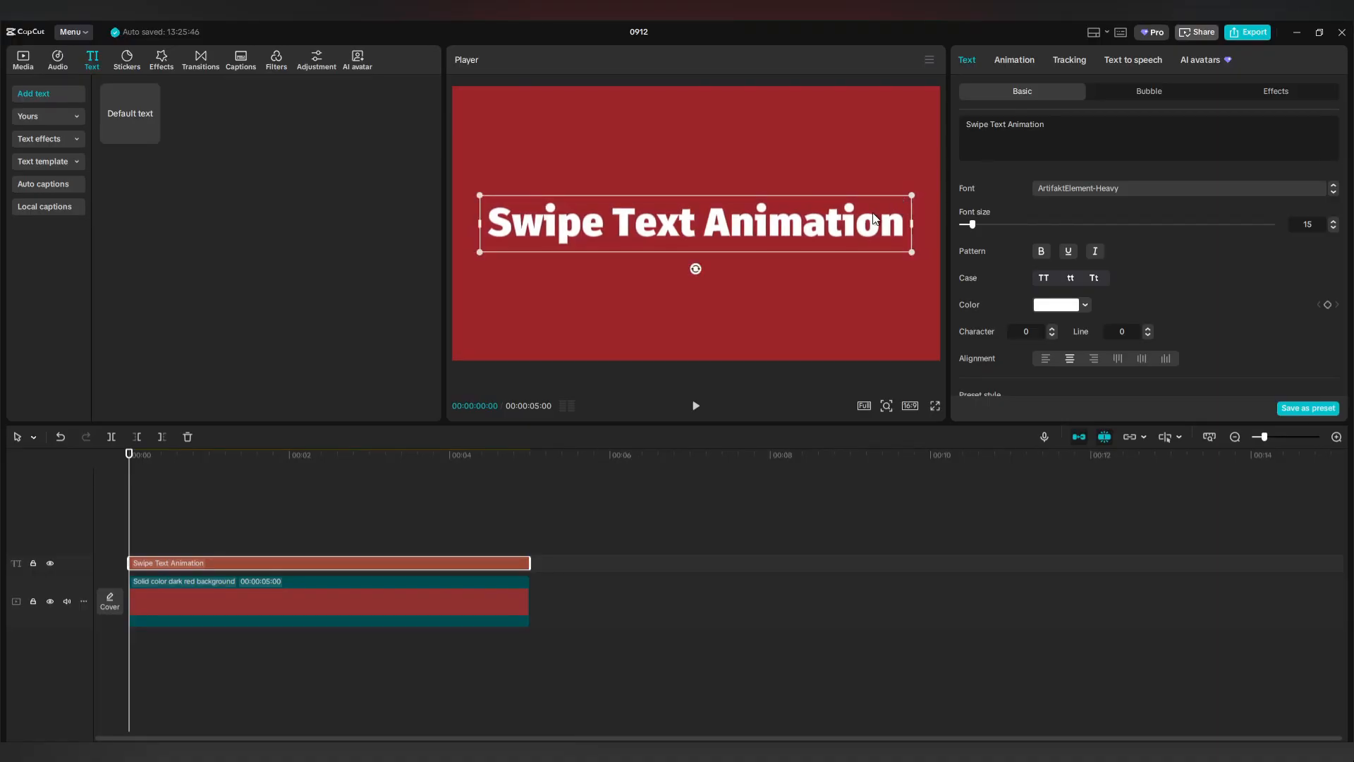
left_click(369, 604)
left_click_drag(353, 606, 747, 601)
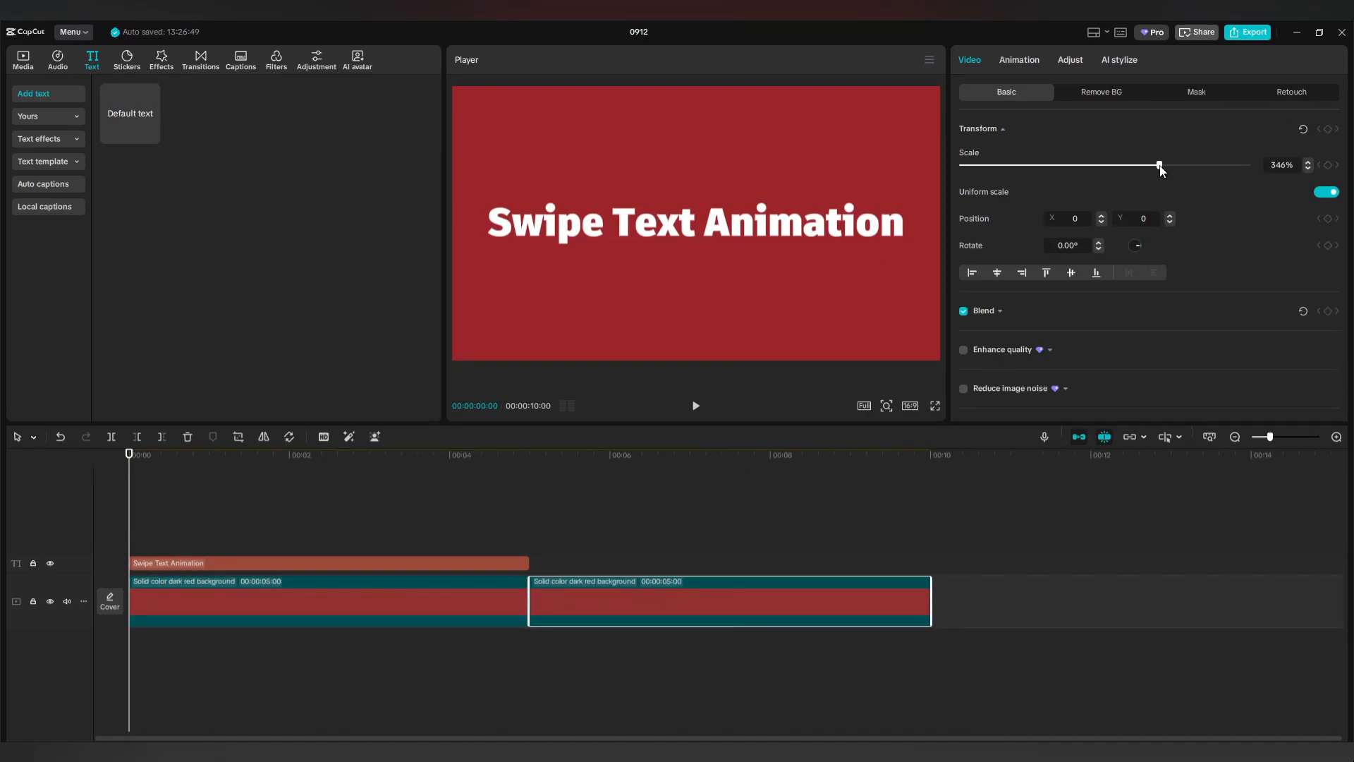
Shrink the second red clip down to a 14% rectangle, viewed at about 7 seconds.
left_click_drag(1160, 166, 1029, 170)
left_click_drag(129, 515, 733, 523)
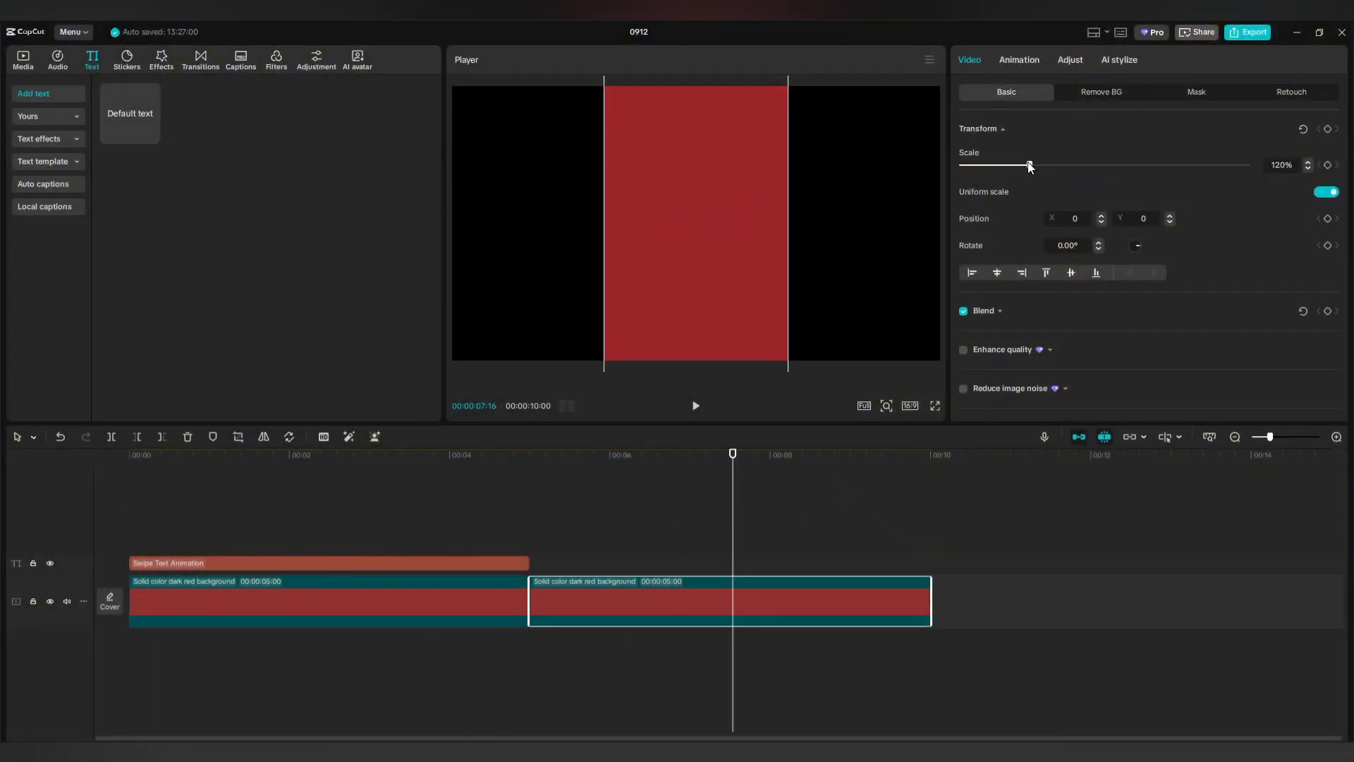
left_click_drag(1030, 167, 985, 166)
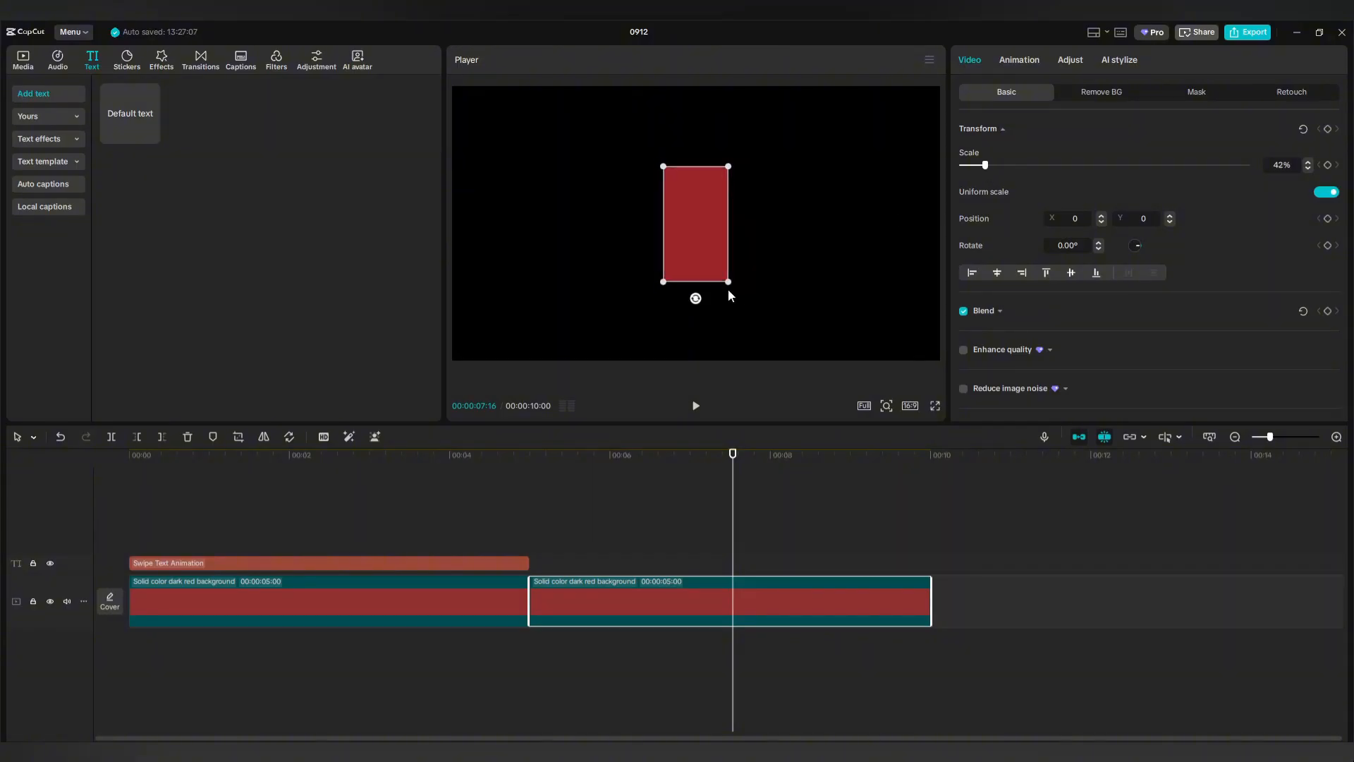
left_click_drag(728, 283, 743, 34)
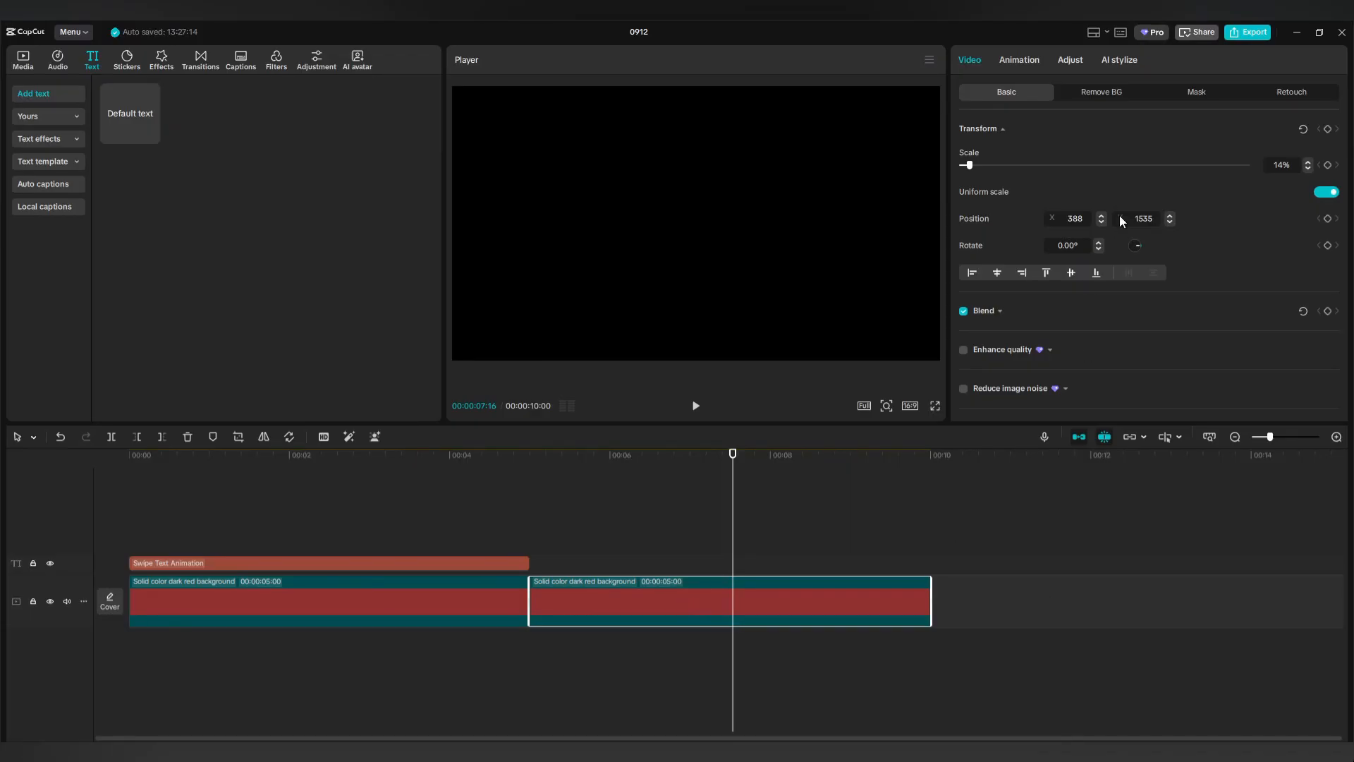
Set the canvas background to a solid dark grey colour.
scroll(1128, 233, "down", 10)
left_click(986, 370)
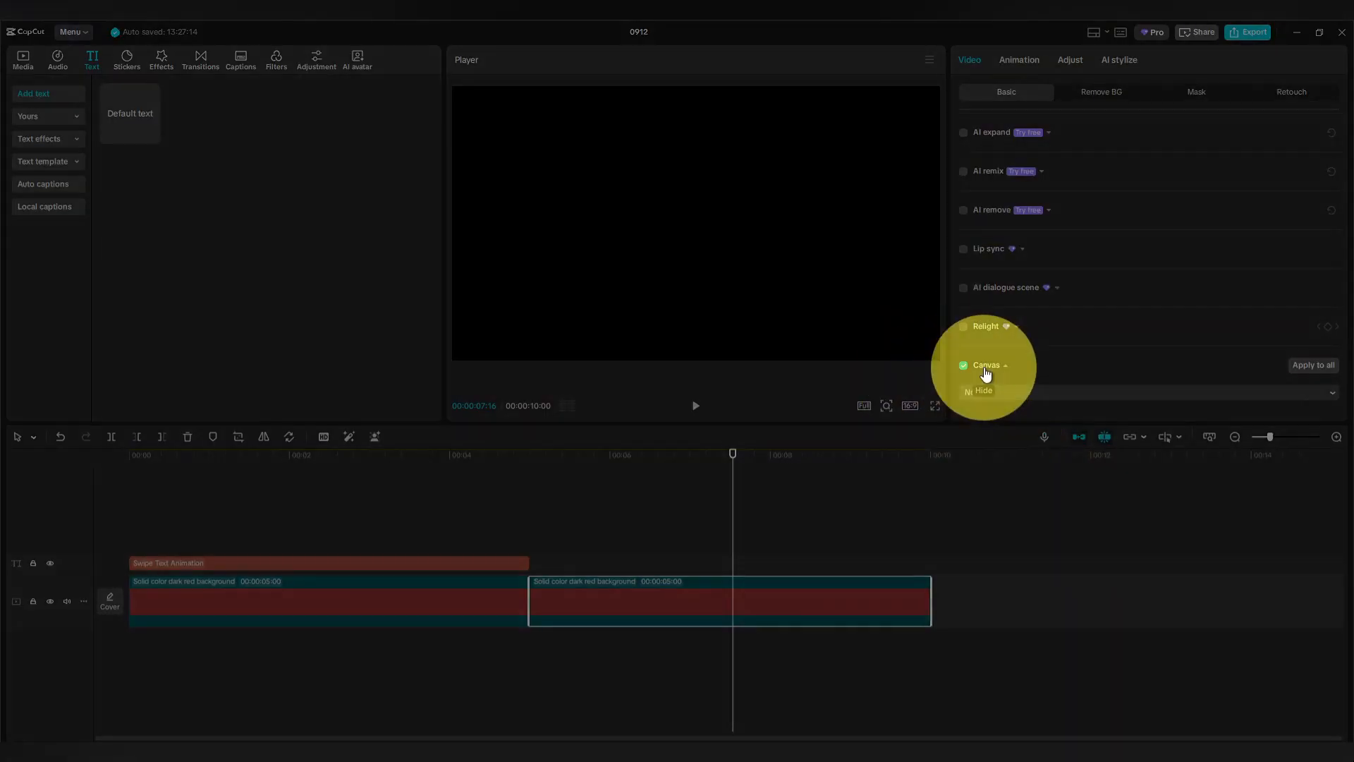
left_click(1026, 392)
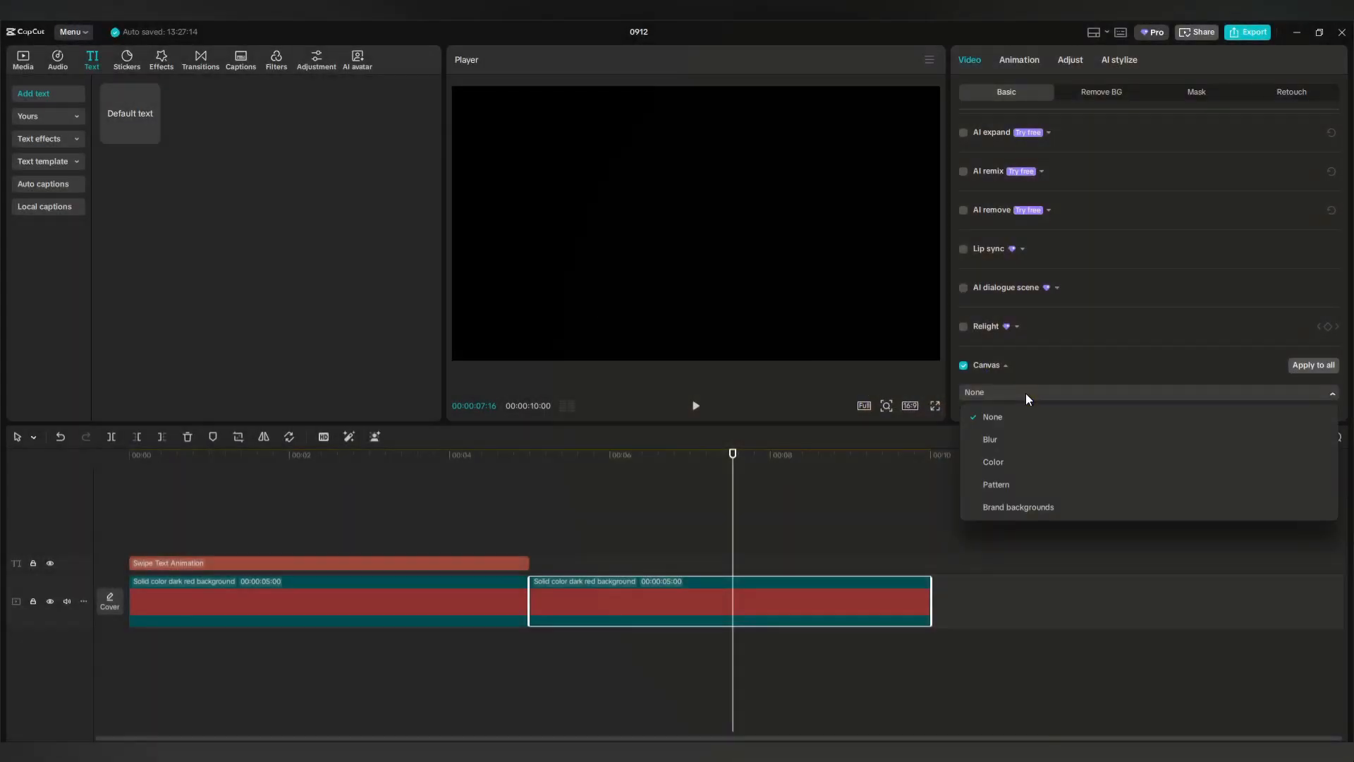
left_click(1006, 463)
scroll(1034, 355, "down", 1)
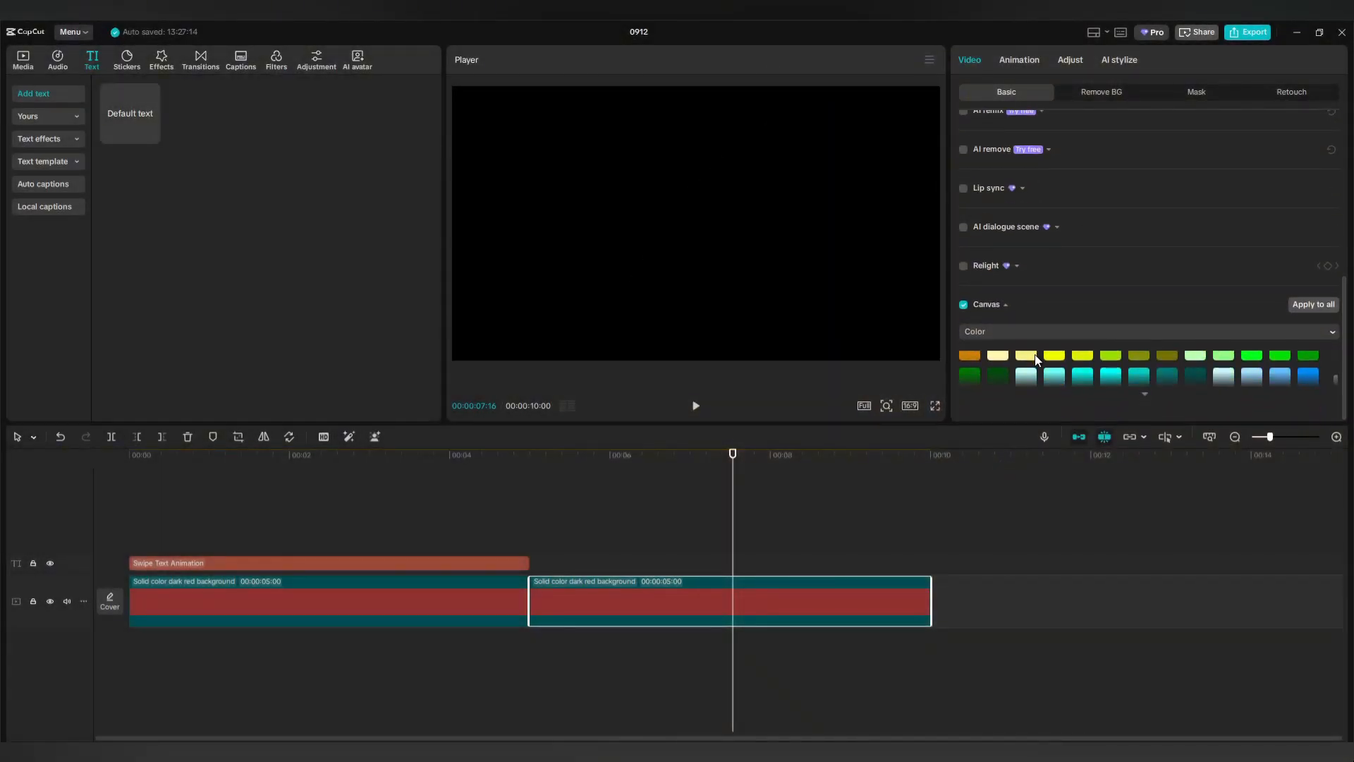
scroll(1035, 356, "up", 2)
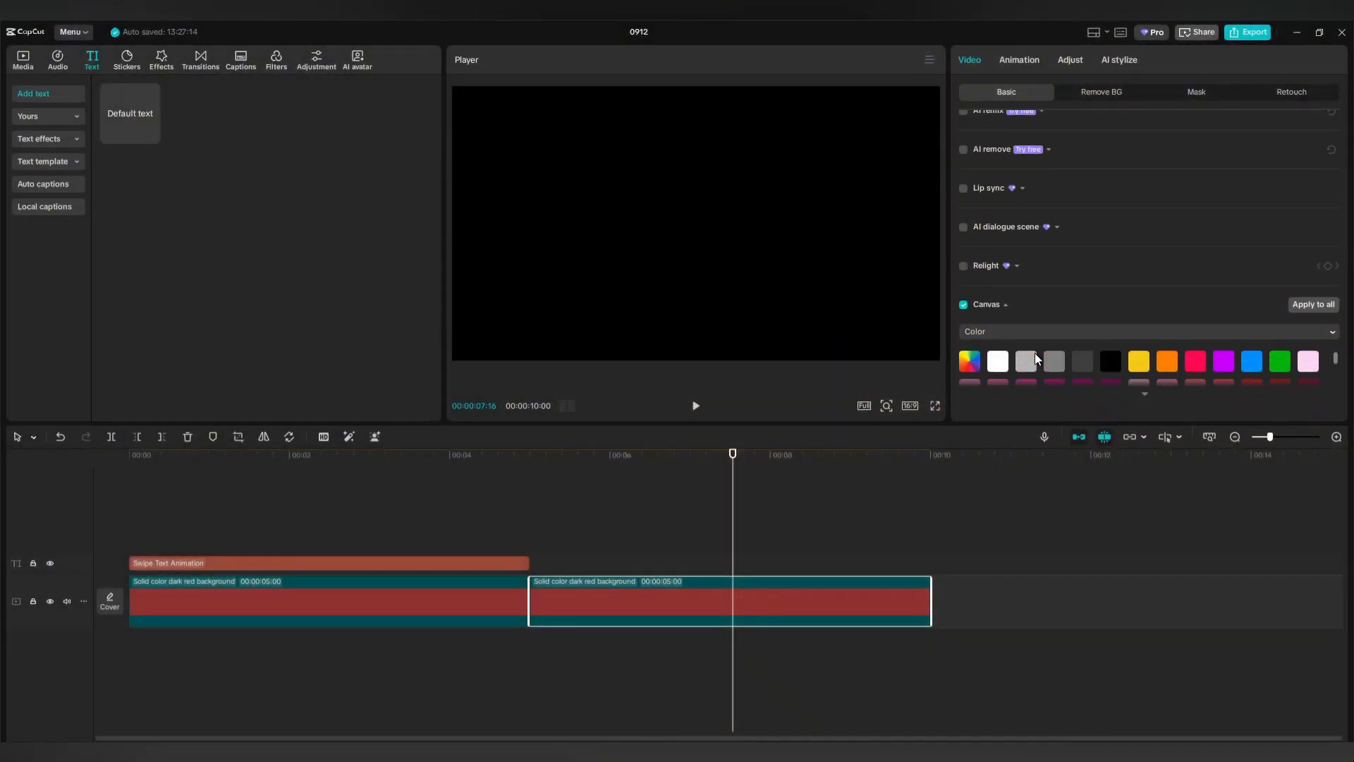
left_click(1077, 361)
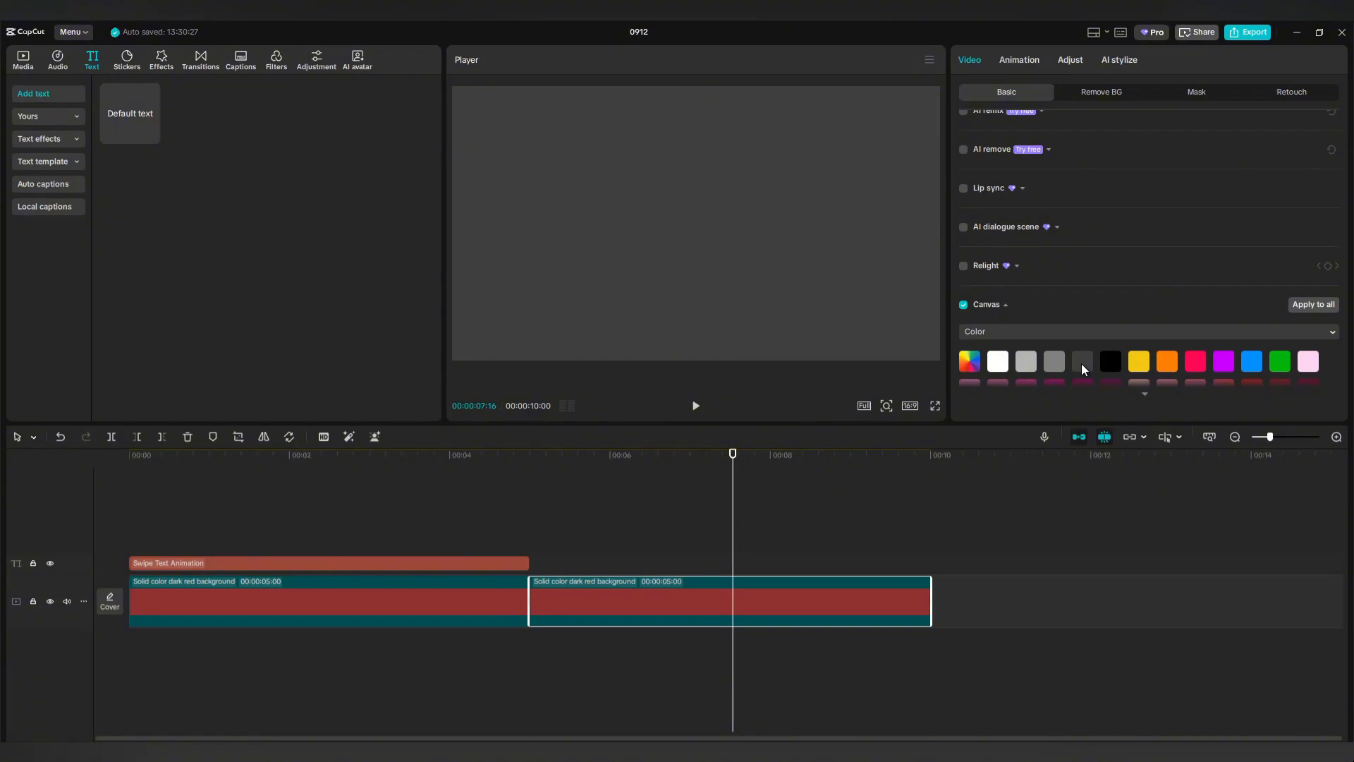
Turn the second red clip into a compound clip and move it to a new track at 00:00.
right_click(783, 603)
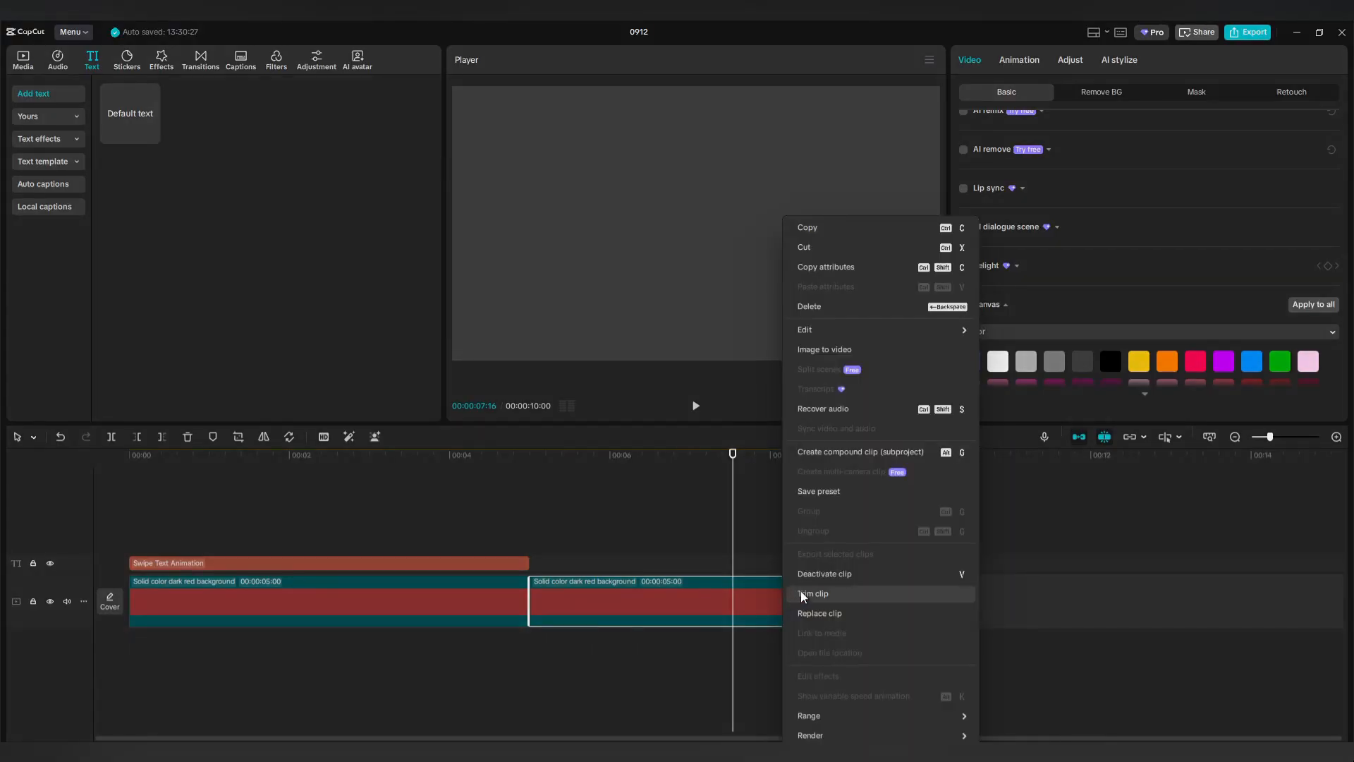
left_click(851, 451)
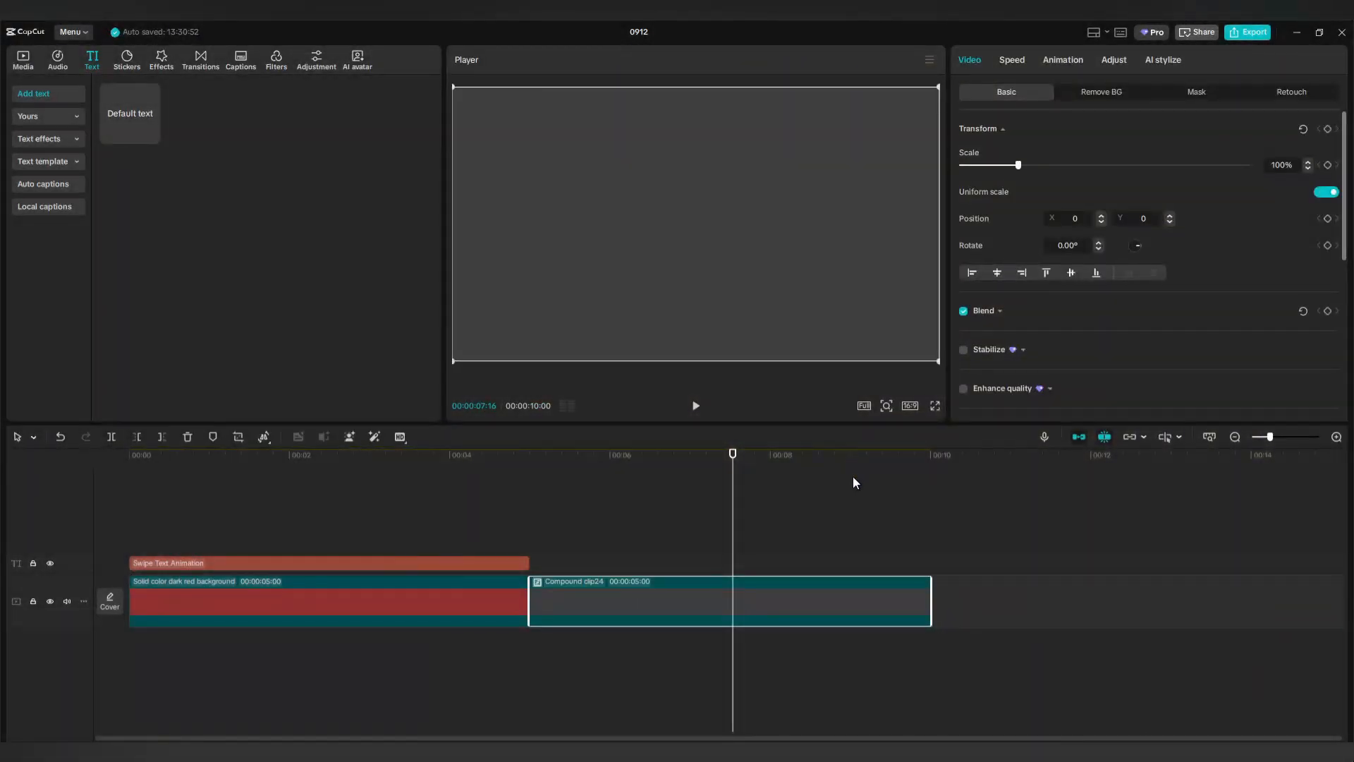
left_click_drag(789, 604, 395, 548)
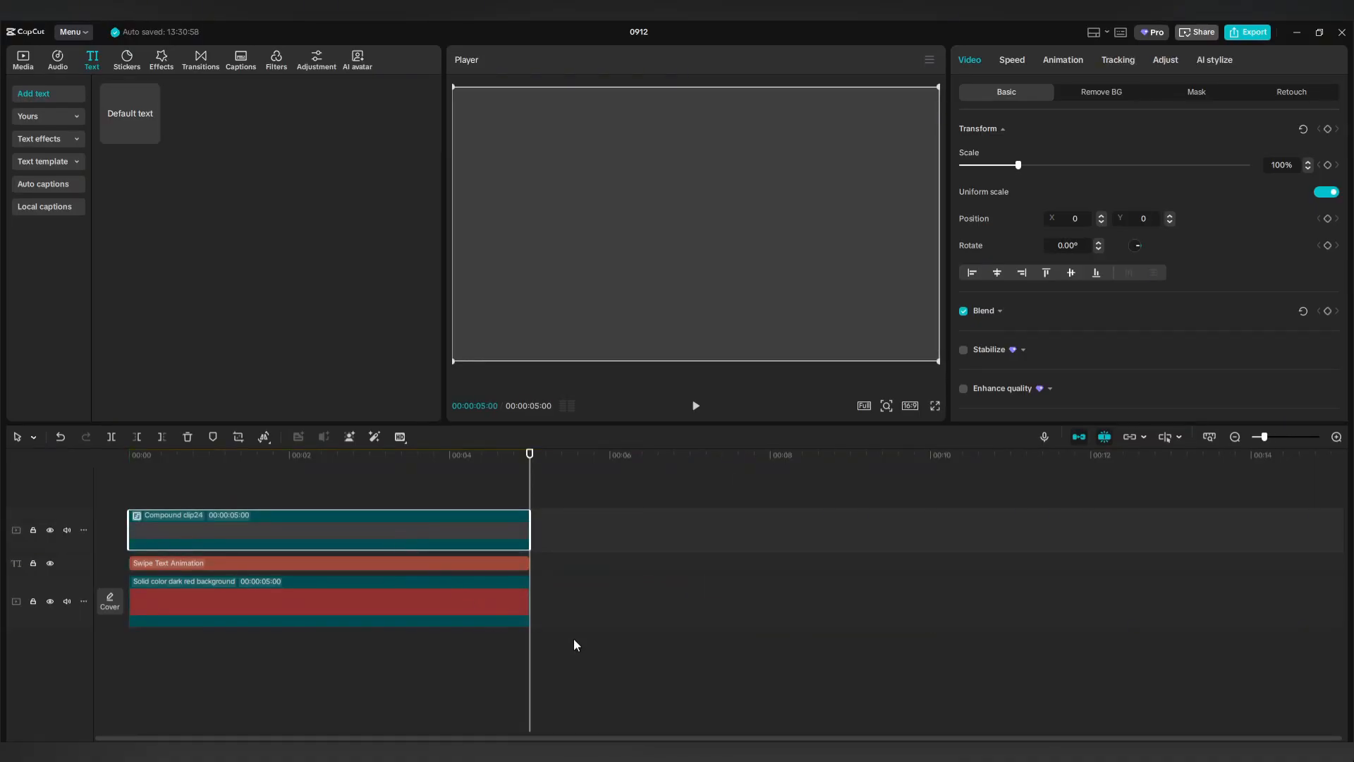
Add a rectangle mask to the compound clip and shrink it to a thin strip at the title.
left_click(1197, 93)
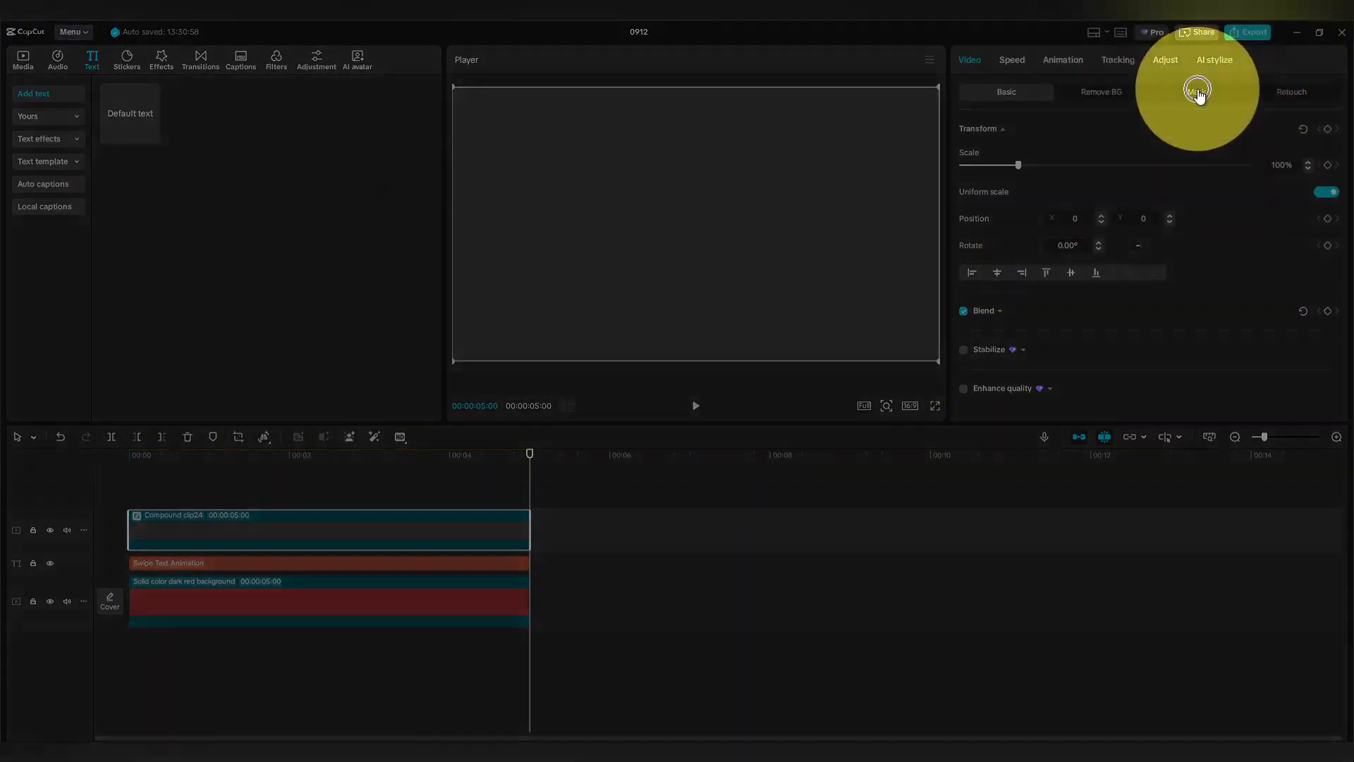
left_click(1012, 152)
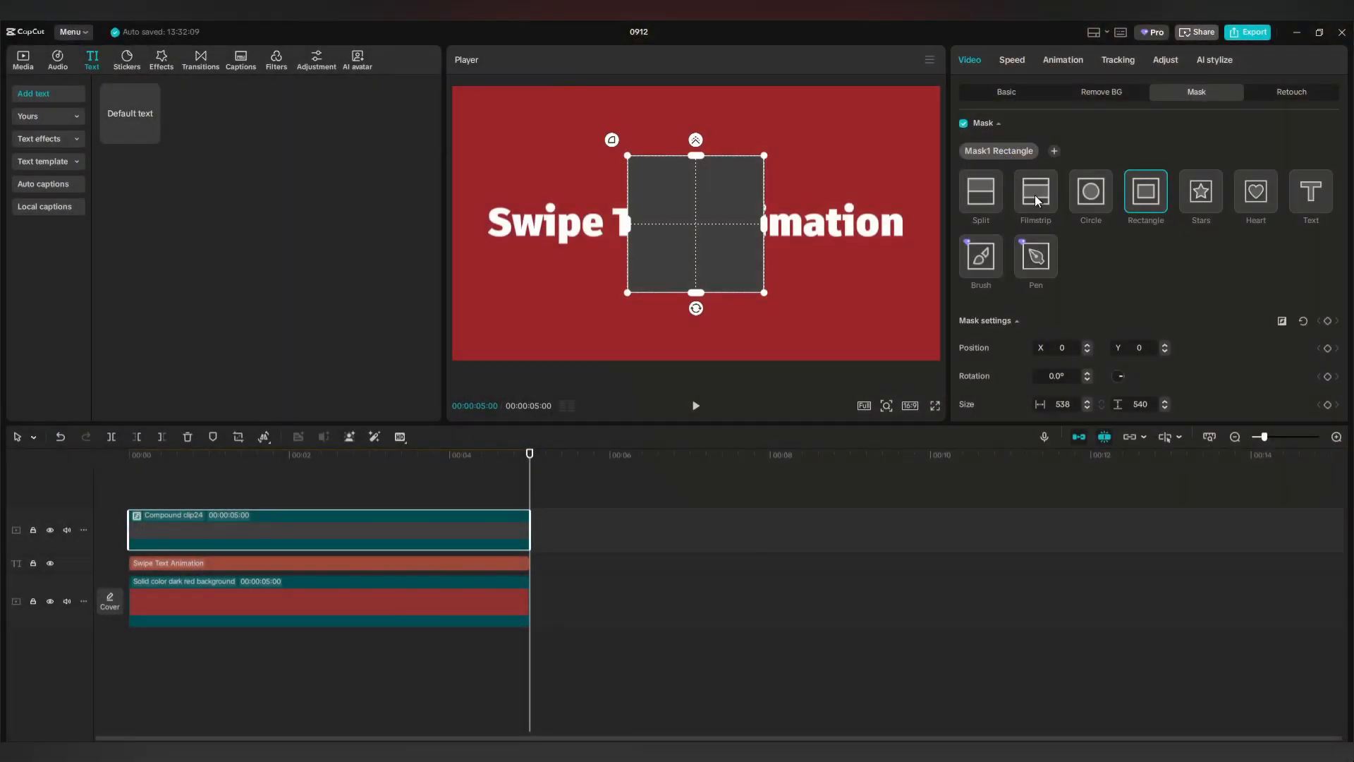
left_click(1145, 201)
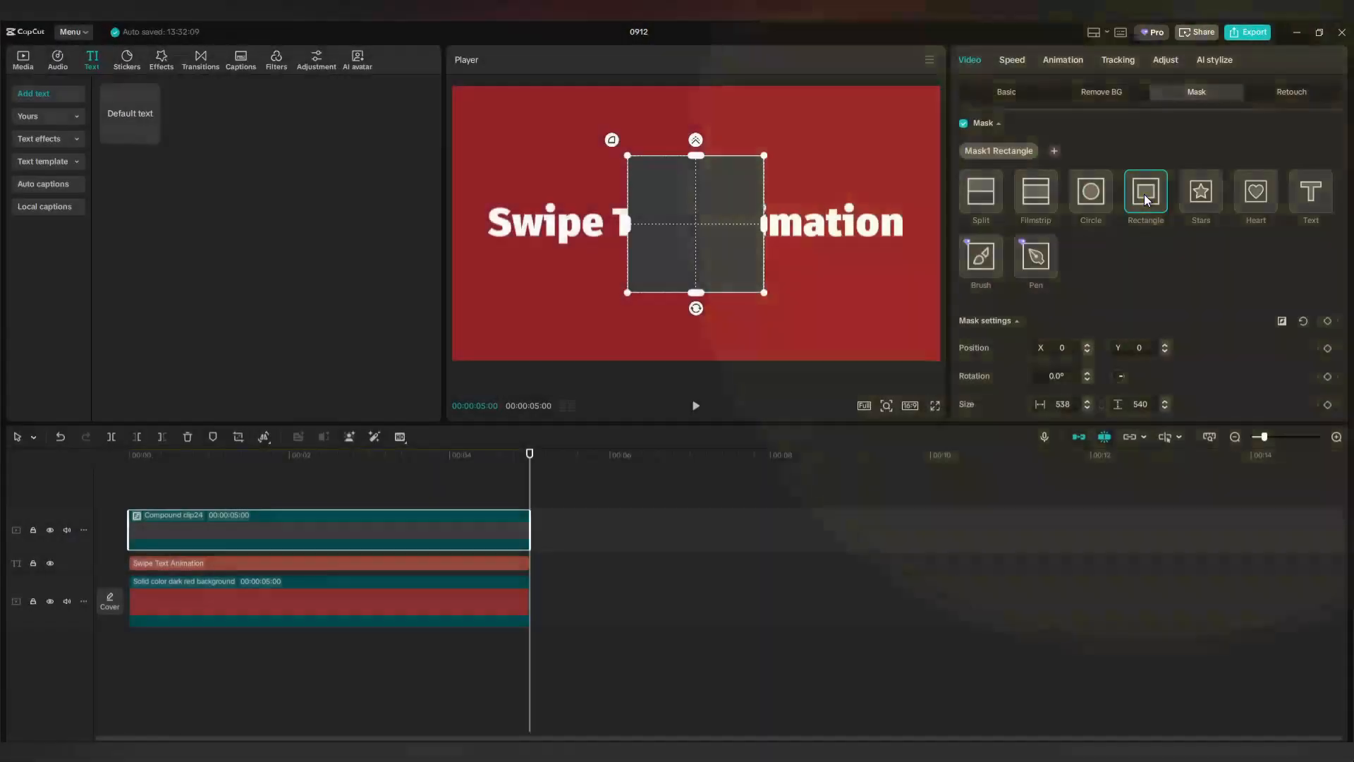
left_click_drag(766, 225, 706, 224)
left_click_drag(696, 156, 480, 216)
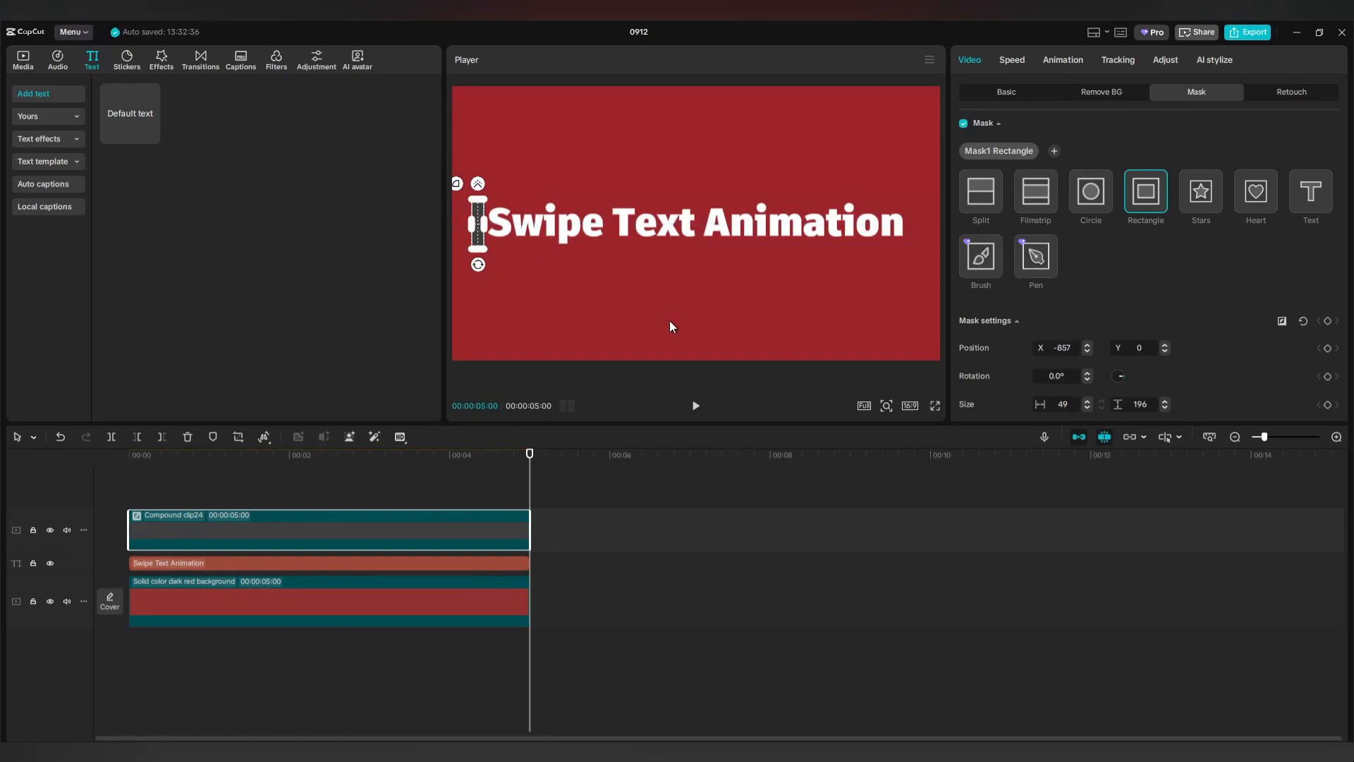
Keyframe the mask position at 00:00:13, slide it to the title's right end by 00:02:05, and preview.
left_click_drag(529, 495, 164, 492)
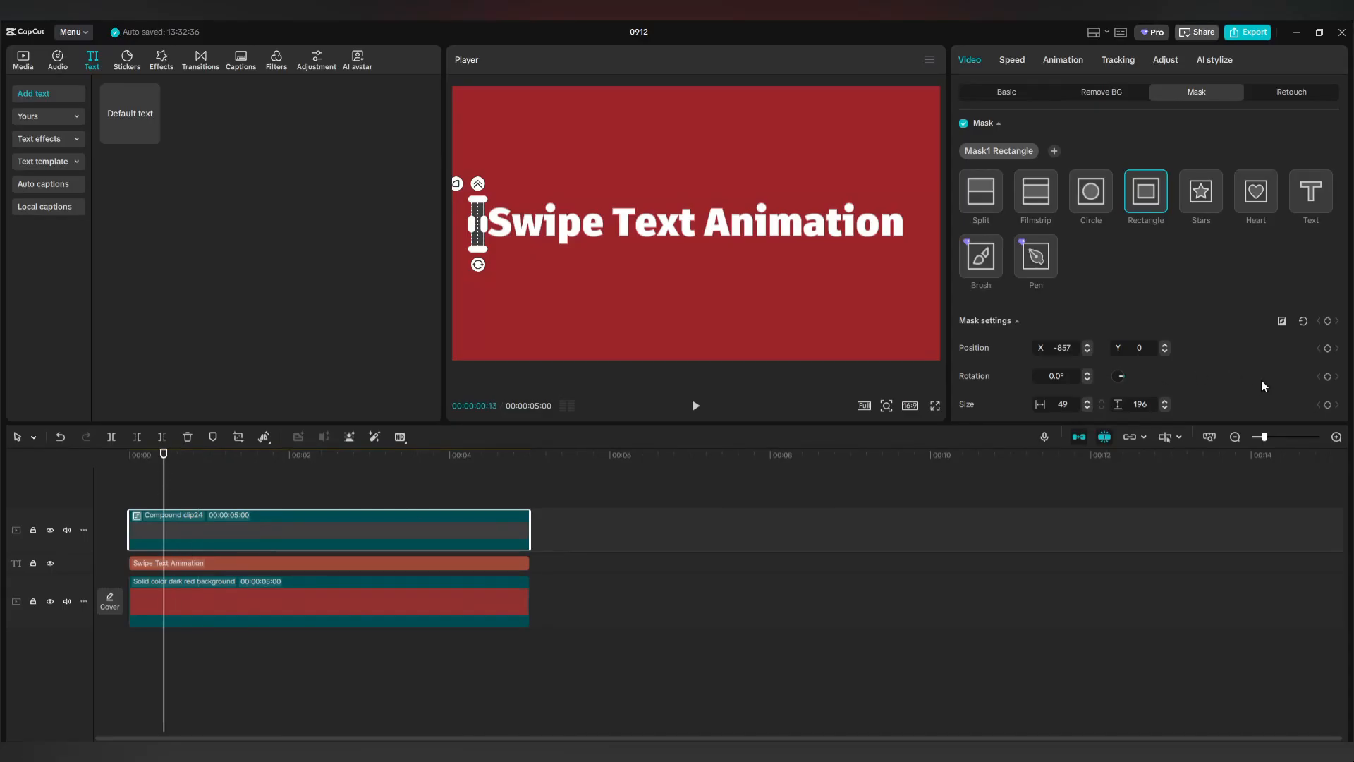
left_click(1328, 348)
left_click_drag(163, 483, 302, 485)
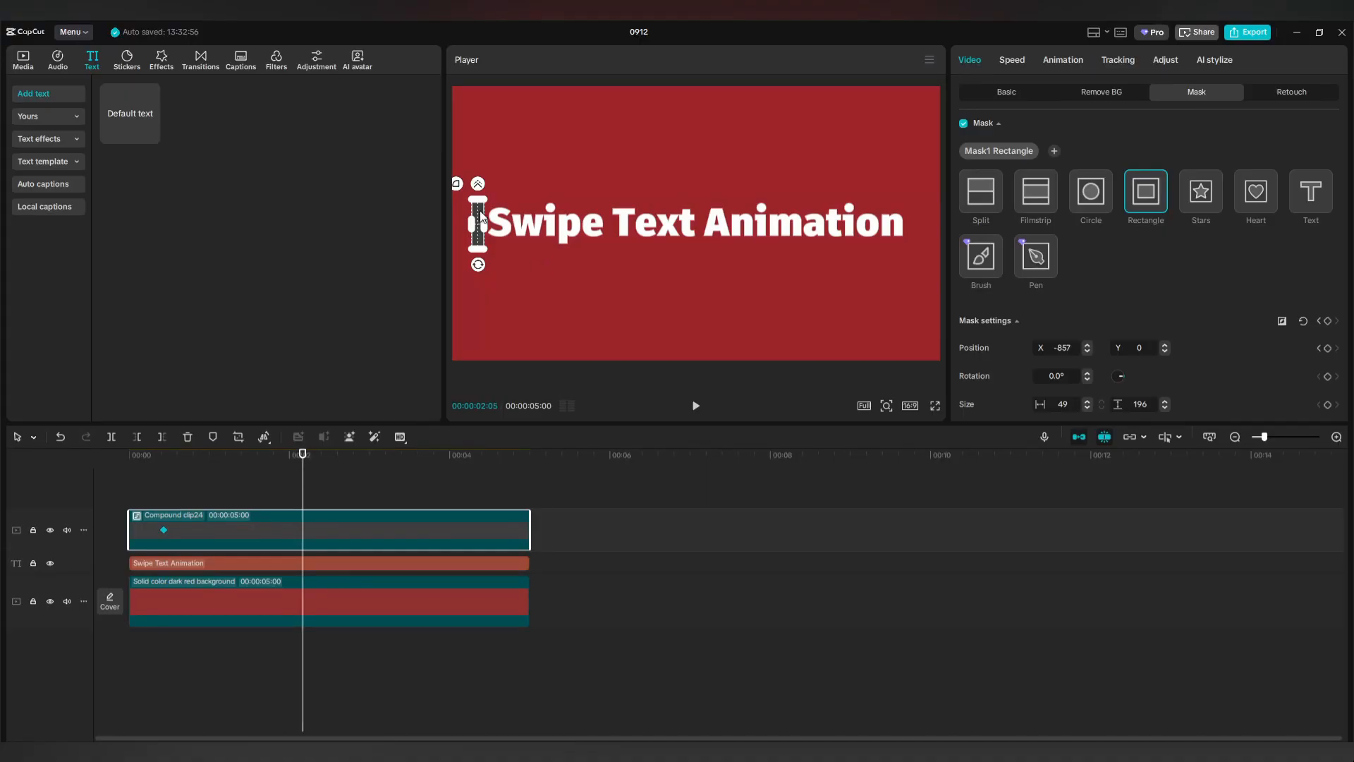
left_click_drag(477, 210, 915, 216)
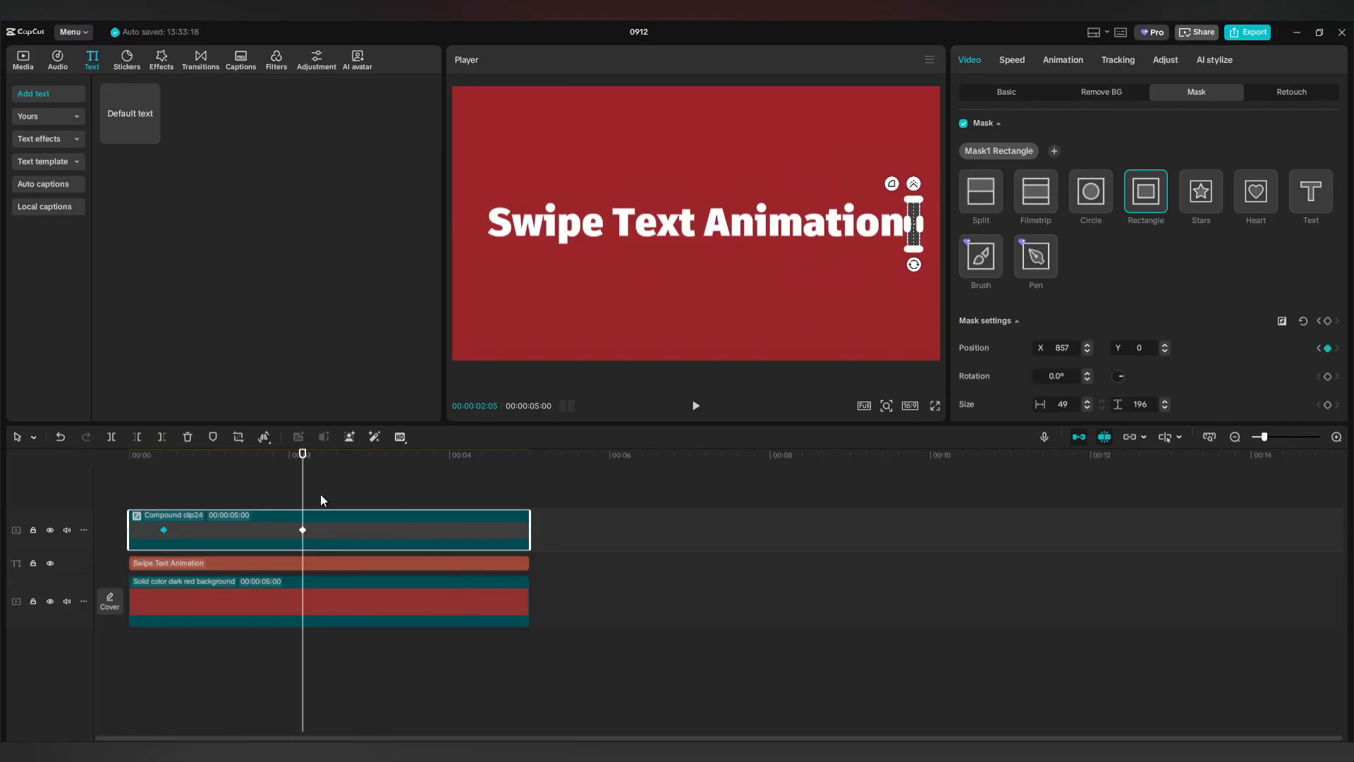
left_click_drag(303, 496, 127, 493)
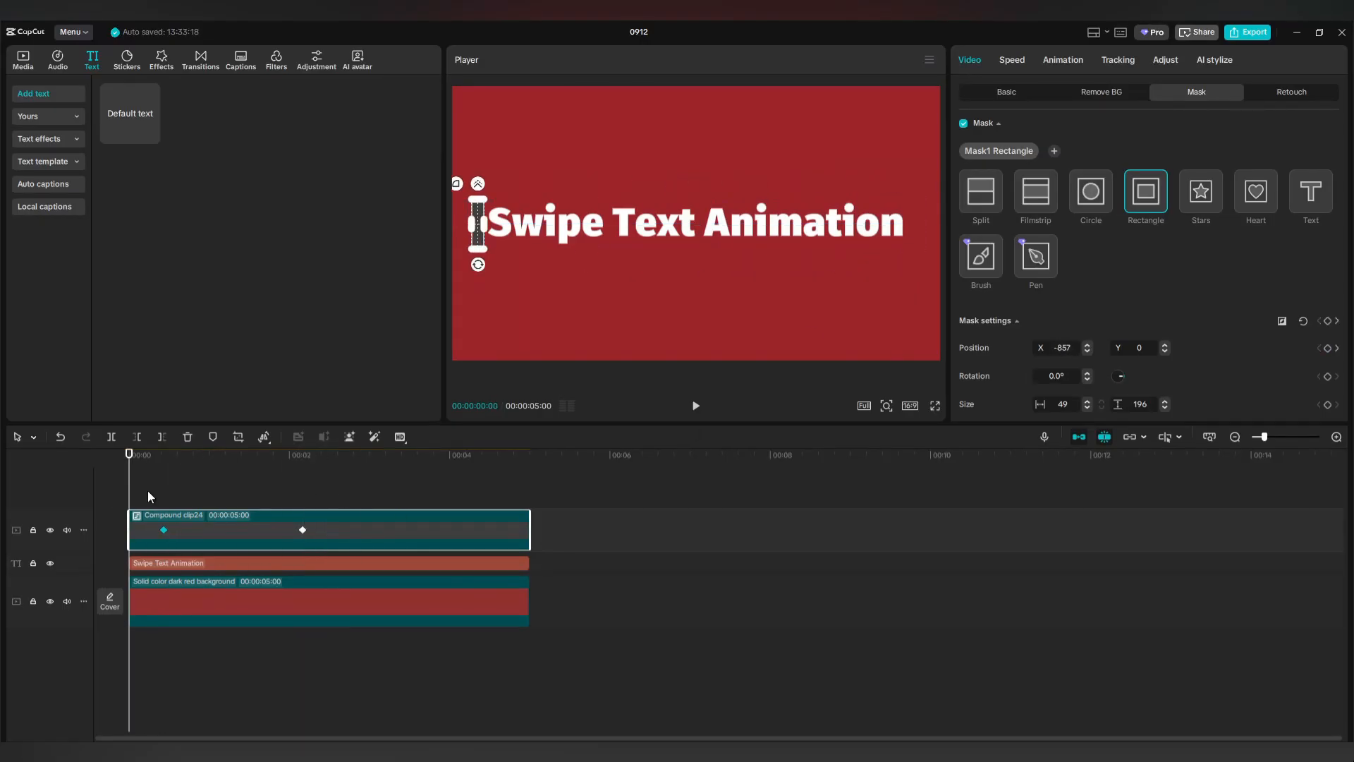
left_click(126, 499)
left_click(695, 405)
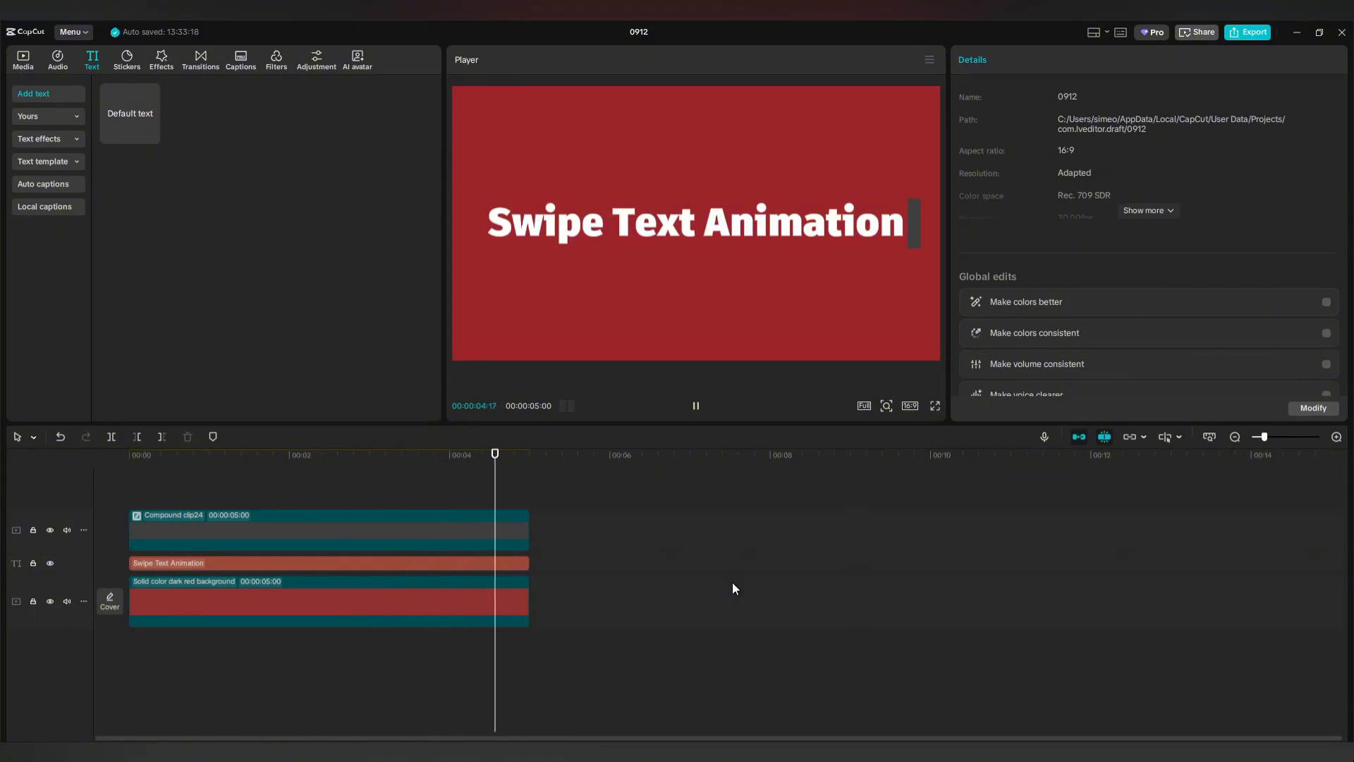
Copy the Swipe Text Animation title onto a new top track and preview the composition.
left_click(282, 564)
left_click_drag(281, 563, 281, 500)
left_click_drag(530, 485, 129, 487)
left_click(155, 499)
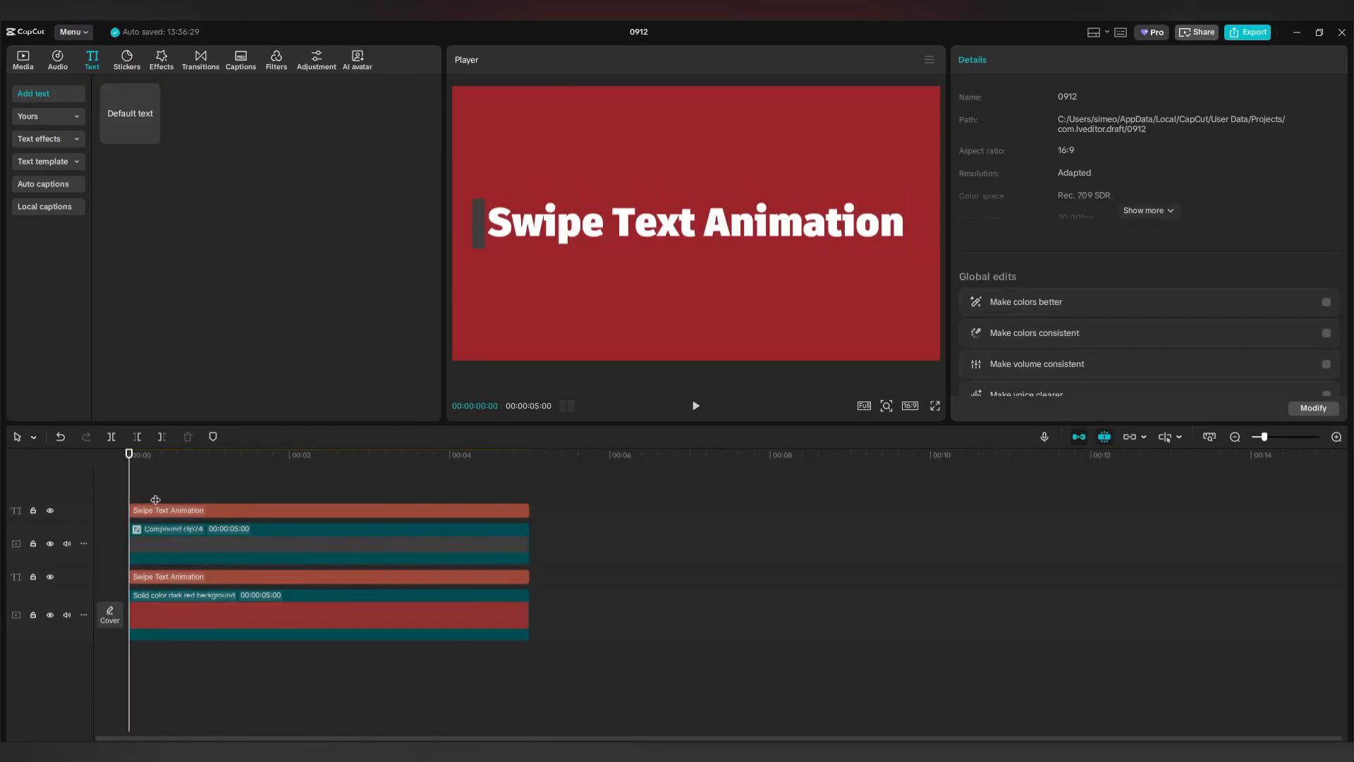
left_click(695, 405)
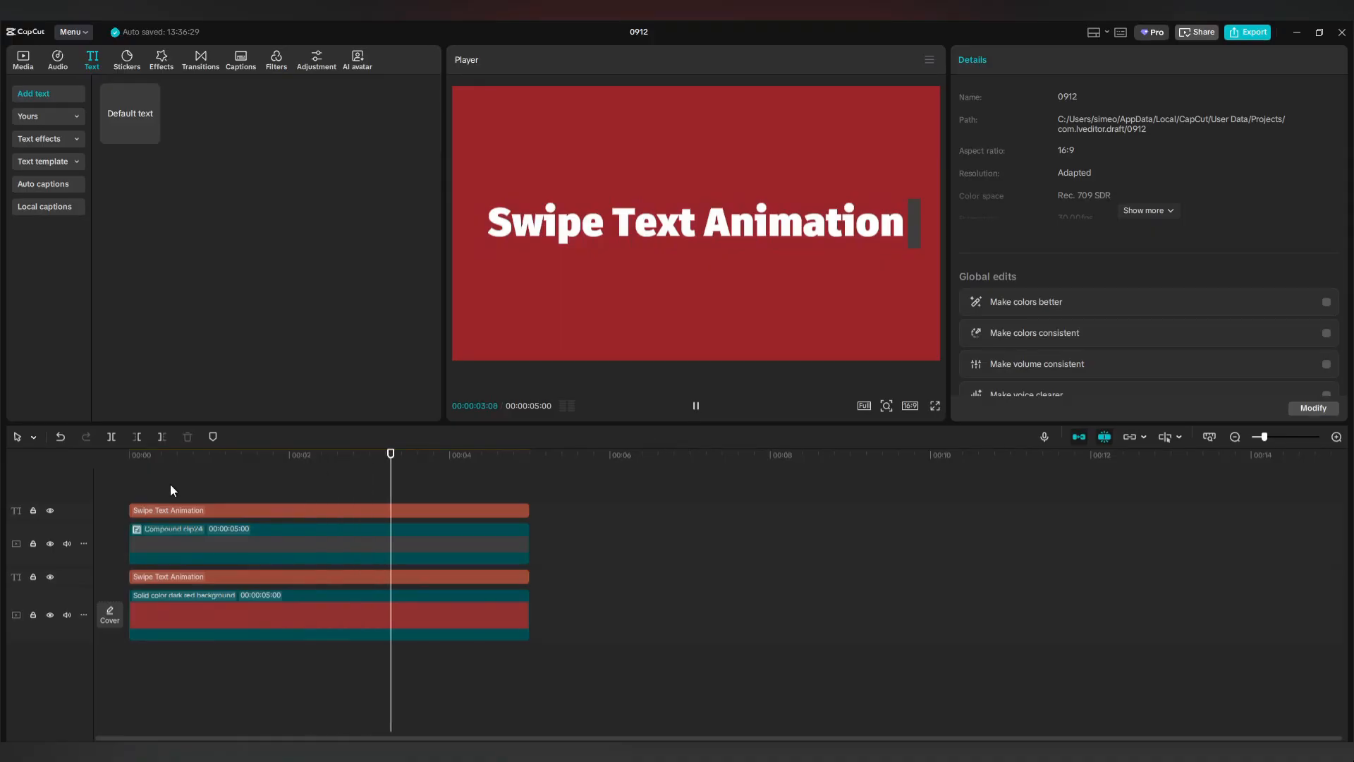
left_click(228, 512)
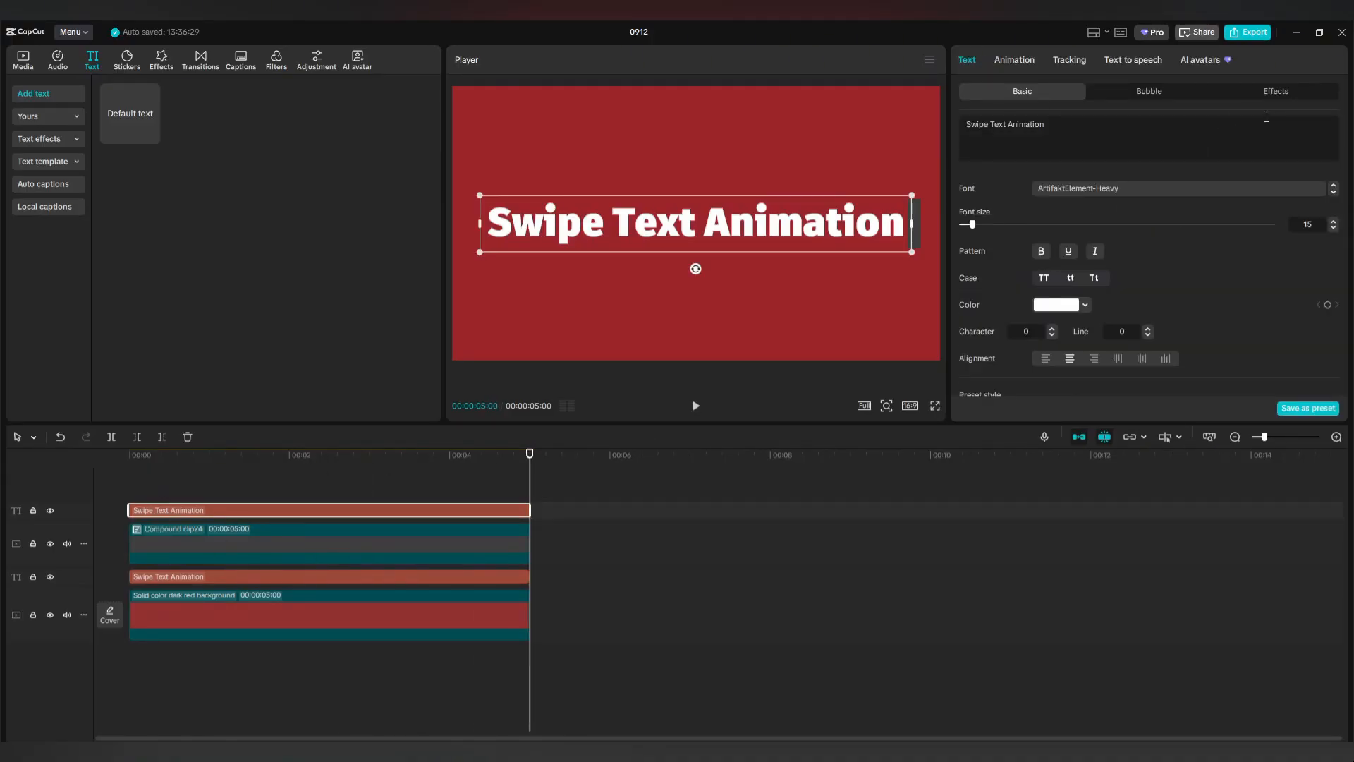
left_click(1274, 92)
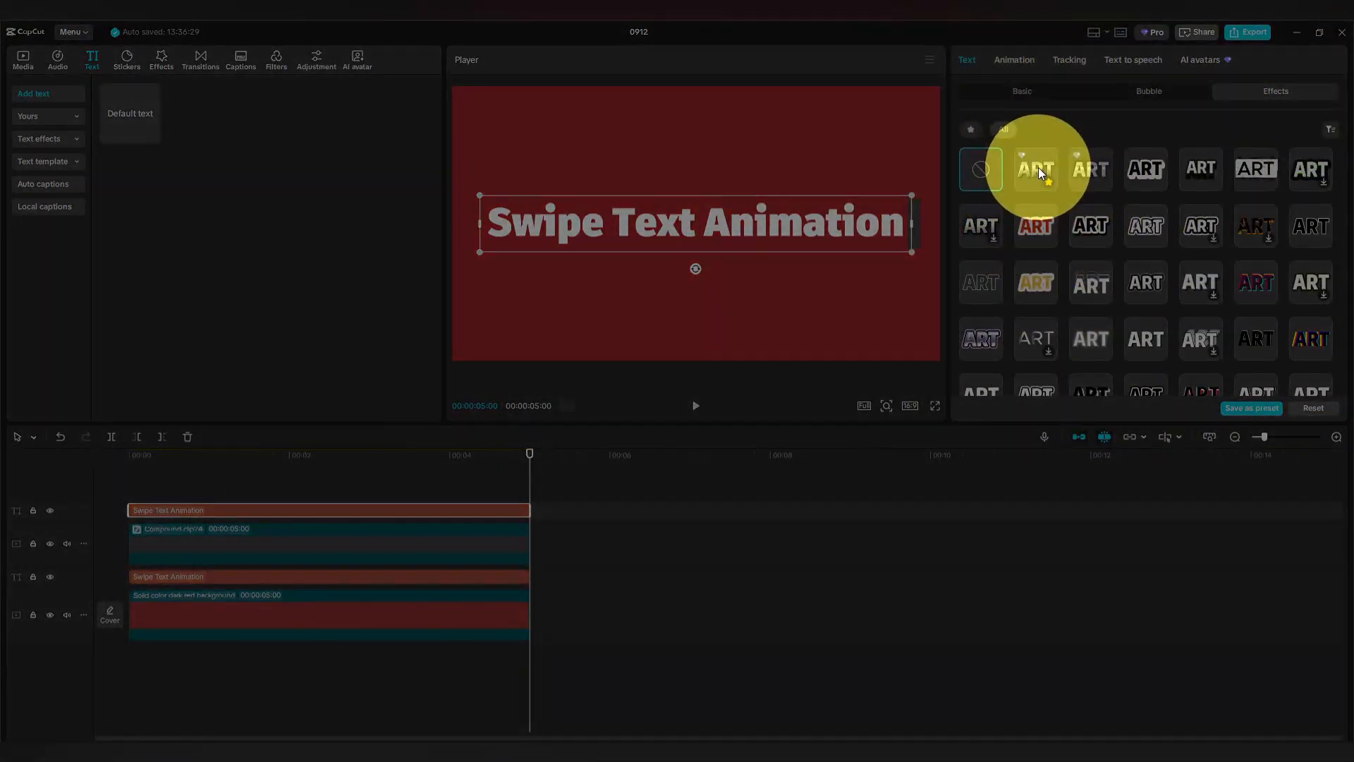
Apply the second ART gradient effect preset to the top title.
left_click(1036, 169)
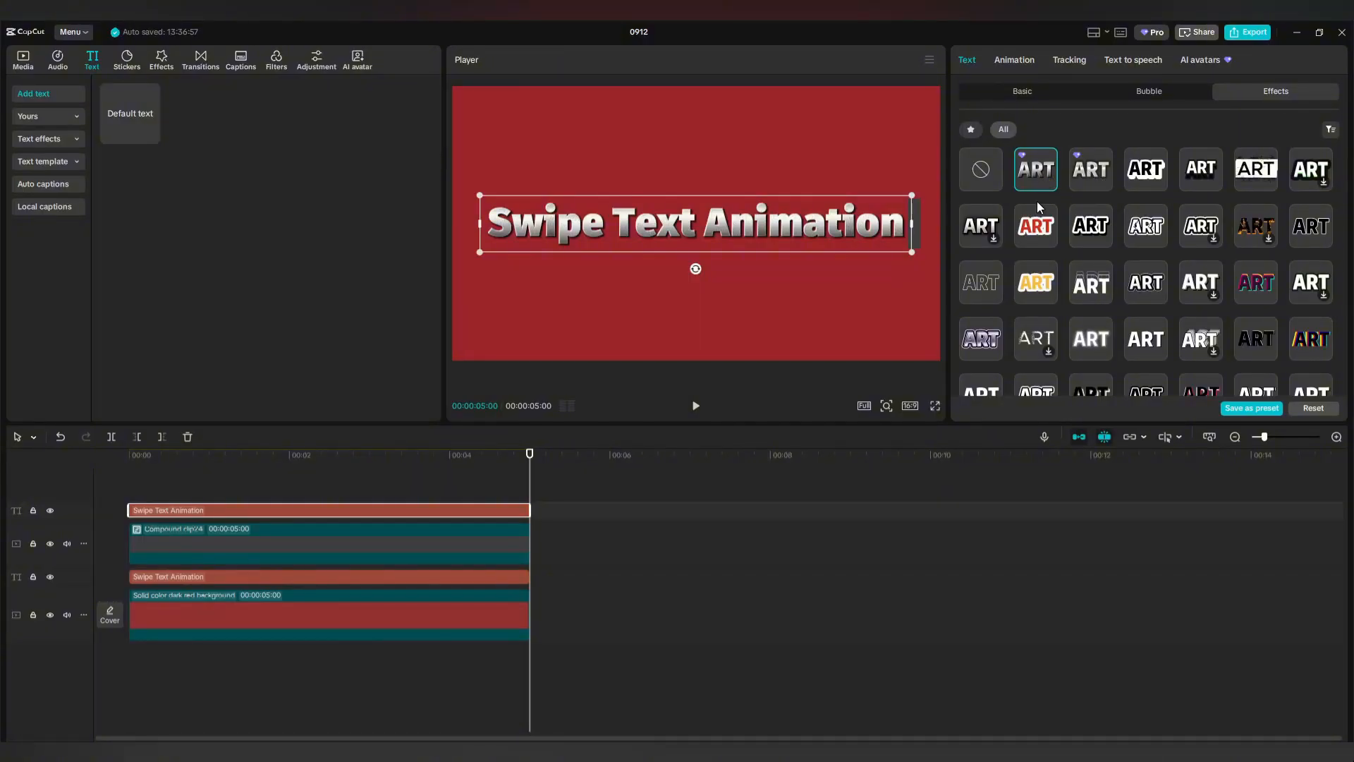
left_click(1090, 174)
left_click(1037, 173)
Convert the top title clip into its own compound clip.
left_click_drag(529, 453, 99, 511)
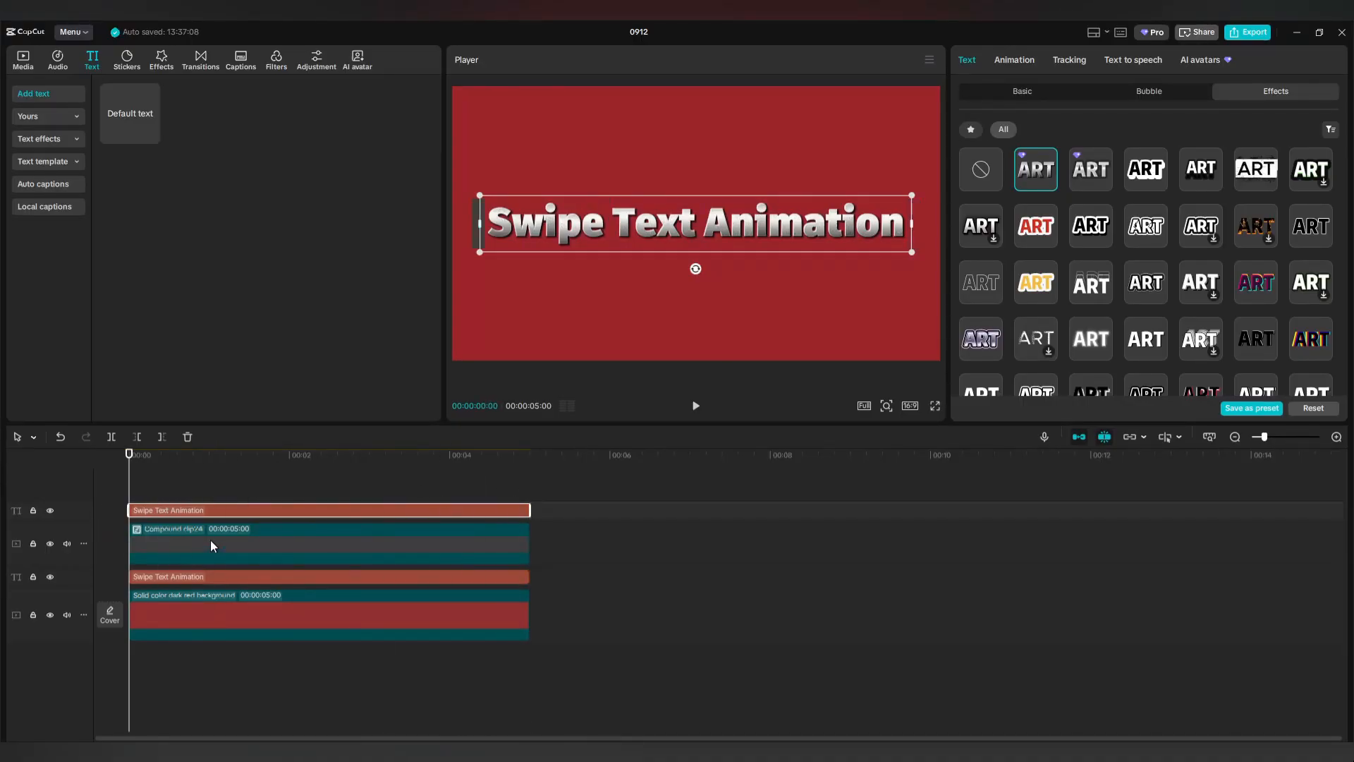
right_click(232, 507)
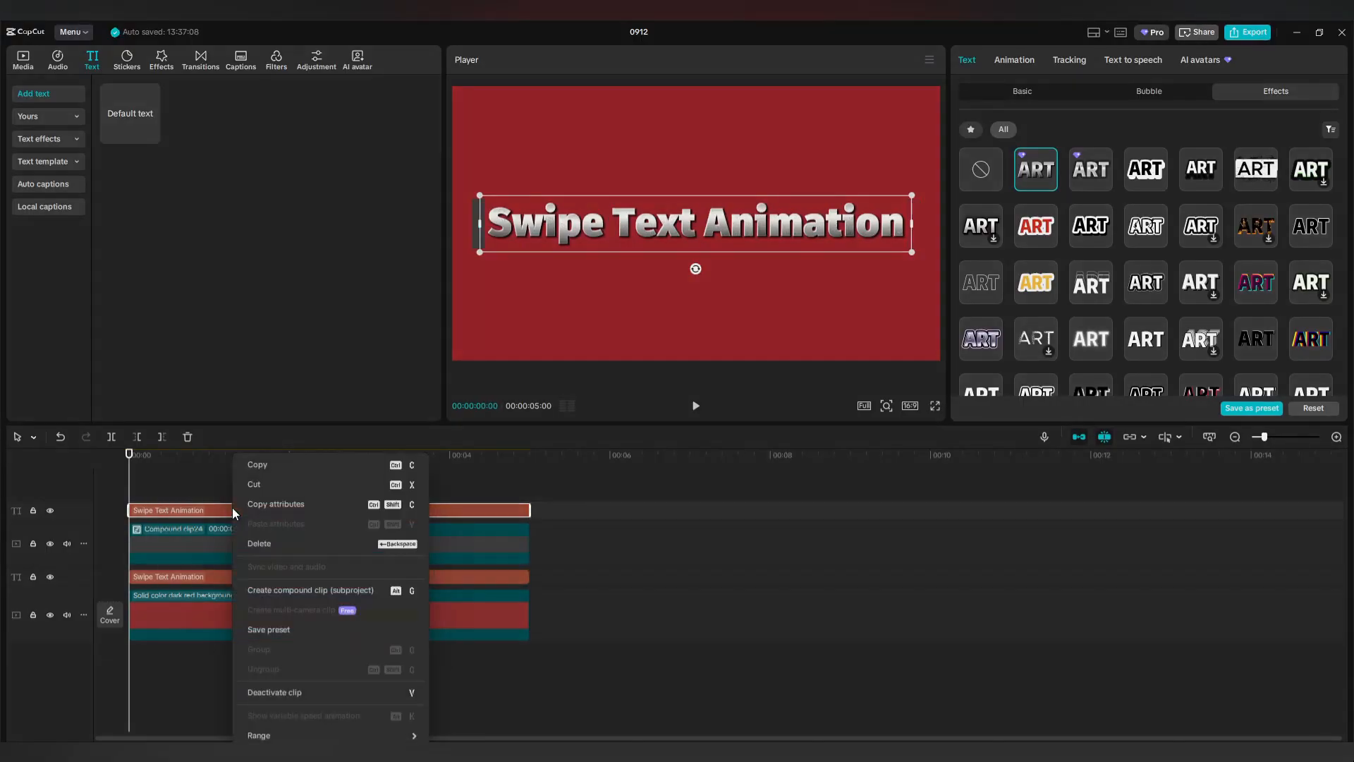
left_click(276, 590)
left_click(1005, 59)
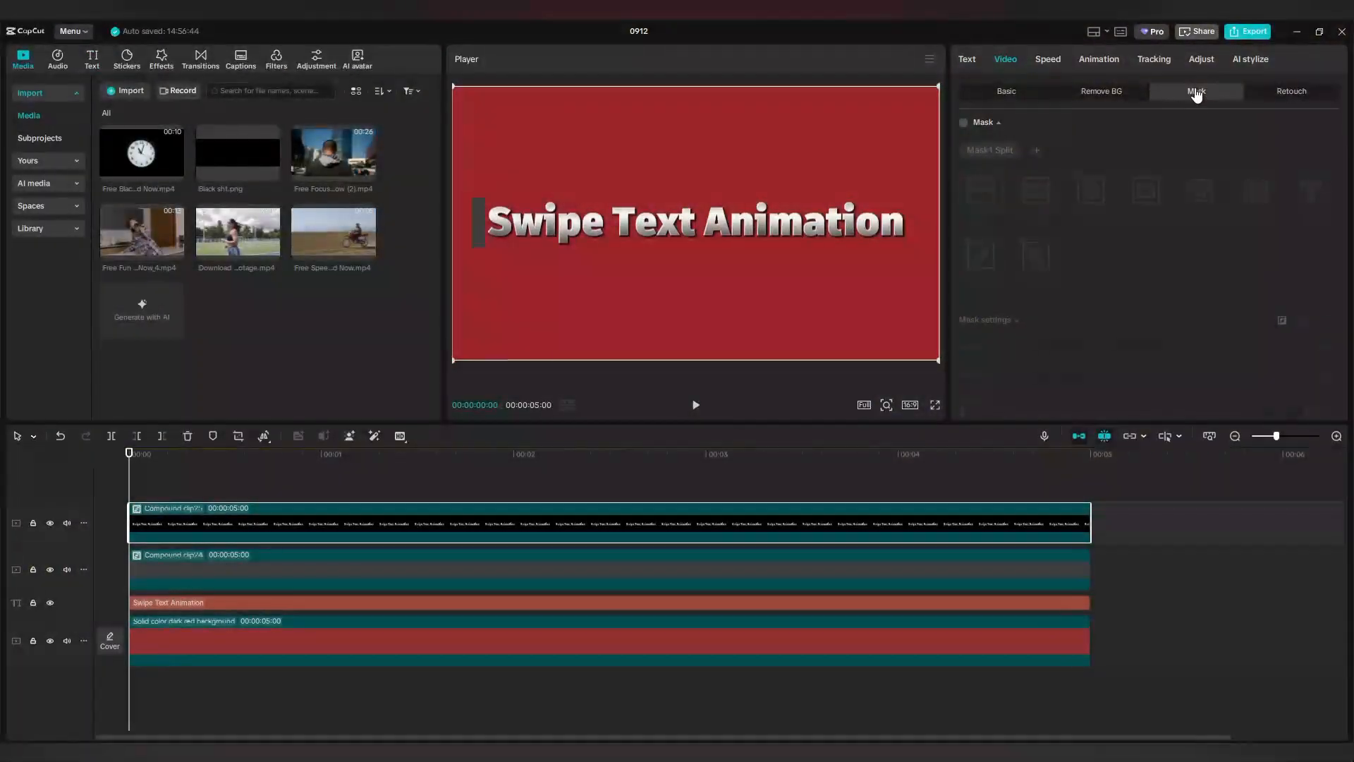
Enable a rectangle mask on the title compound and narrow it to a thin strip.
left_click(1197, 93)
left_click(964, 124)
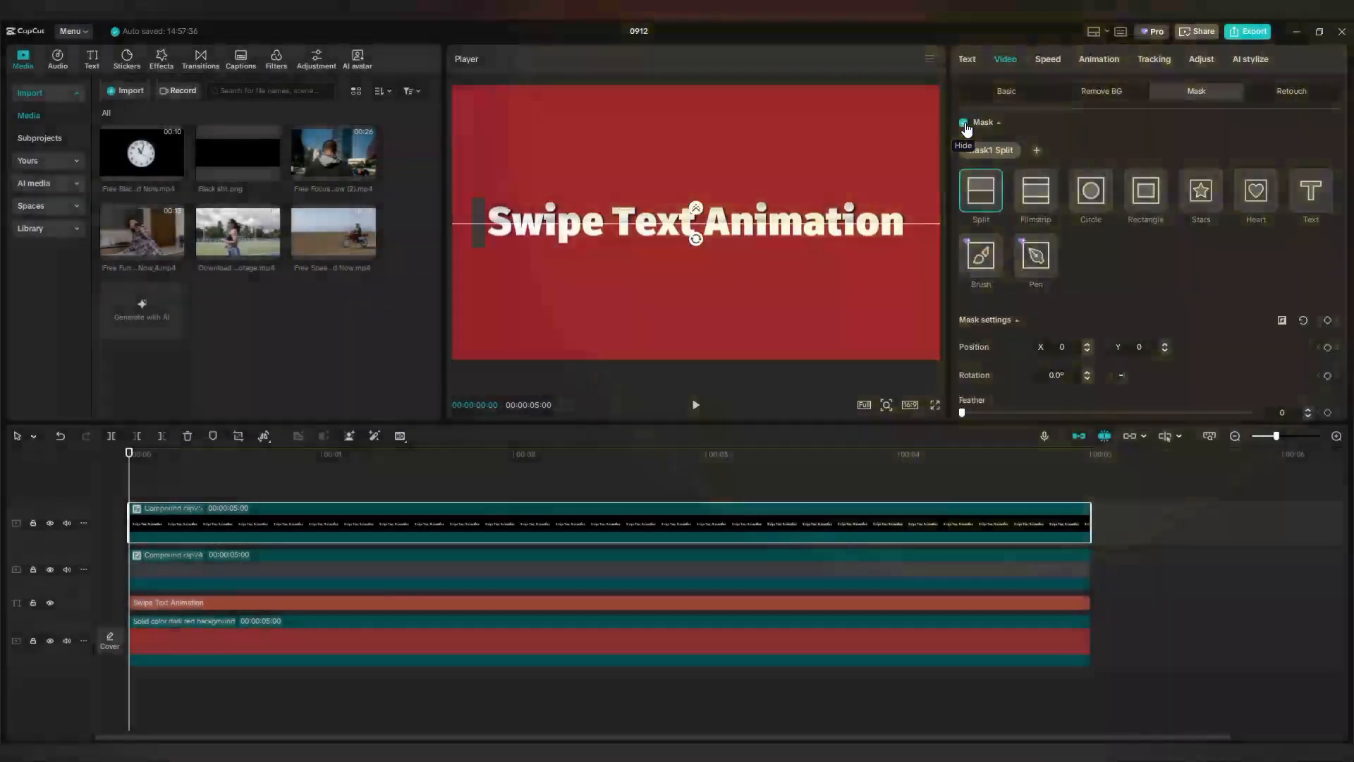
left_click(1146, 194)
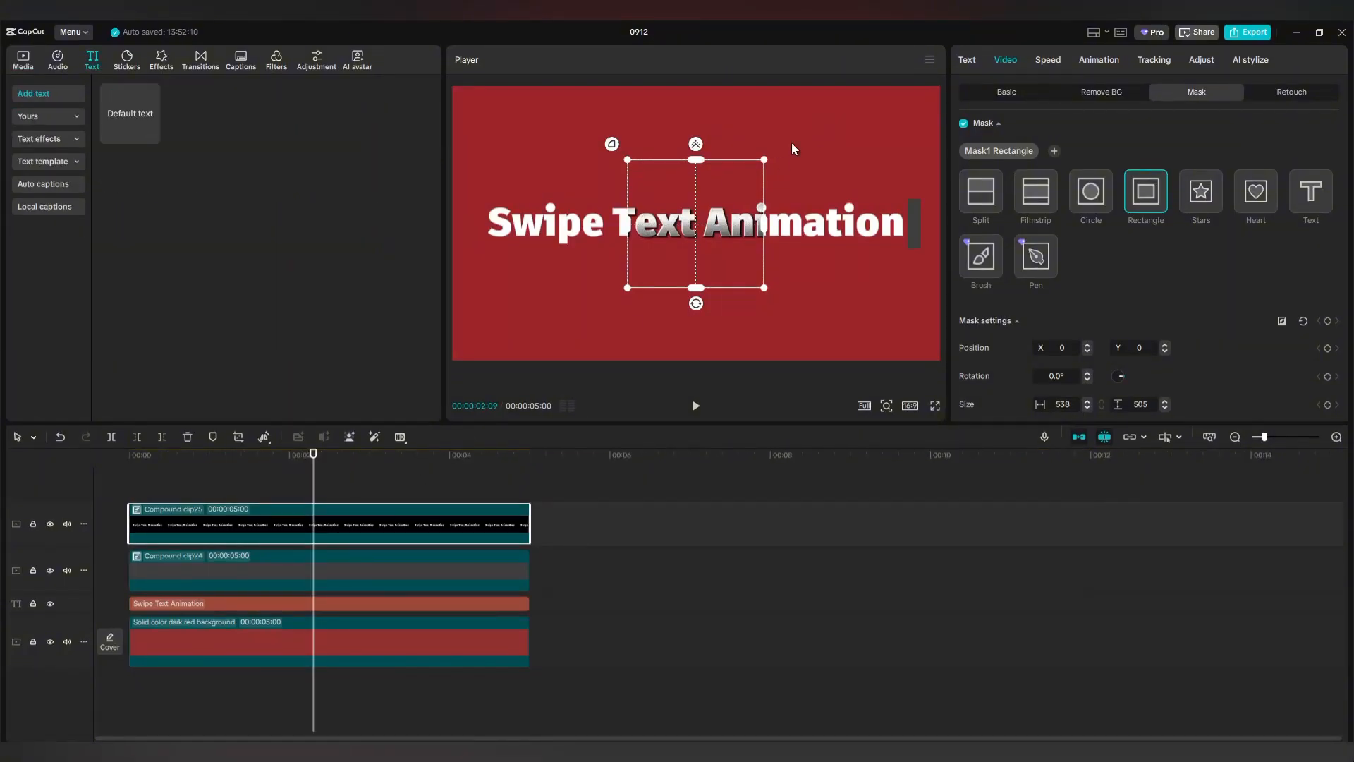
left_click_drag(761, 159, 751, 171)
left_click_drag(751, 225, 737, 227)
left_click_drag(737, 170, 734, 174)
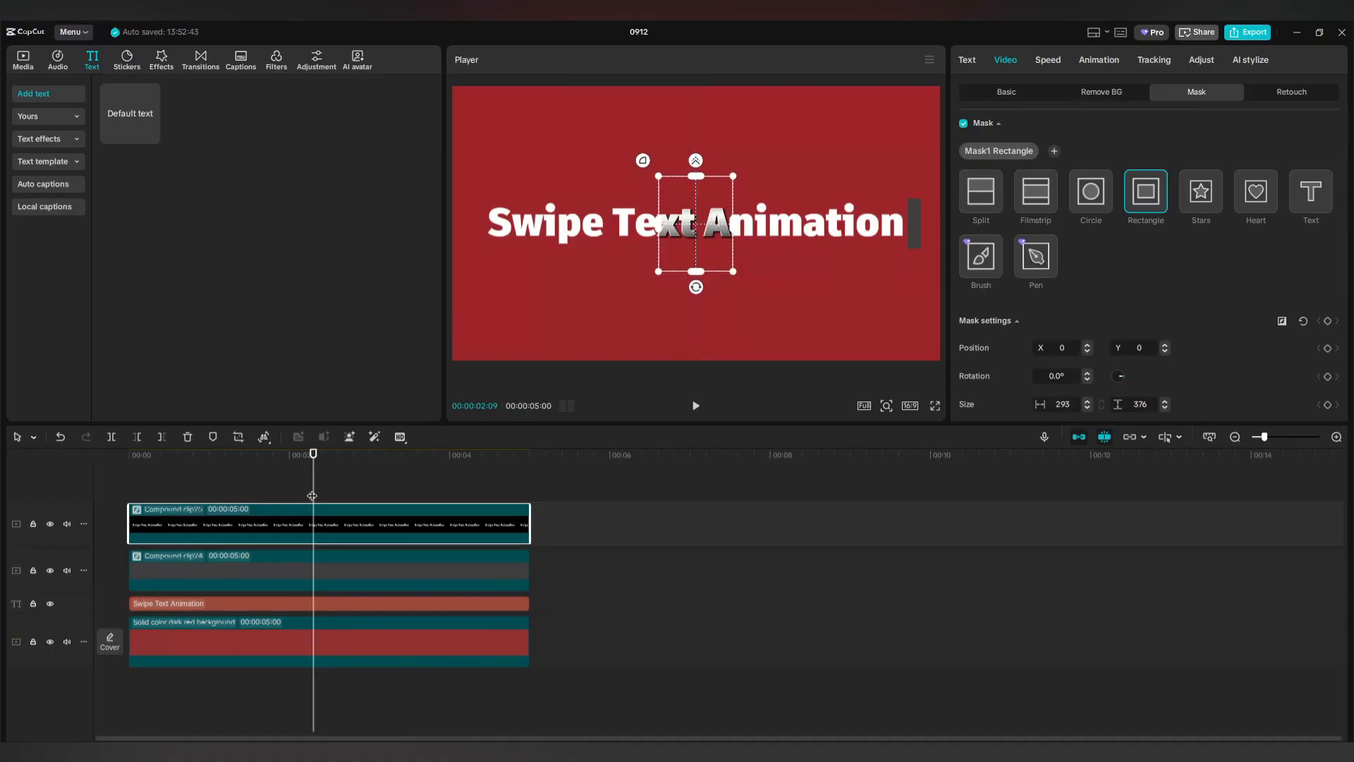
At 00:00:13, move the mask to the title's left edge at X -960.
left_click_drag(312, 496, 127, 502)
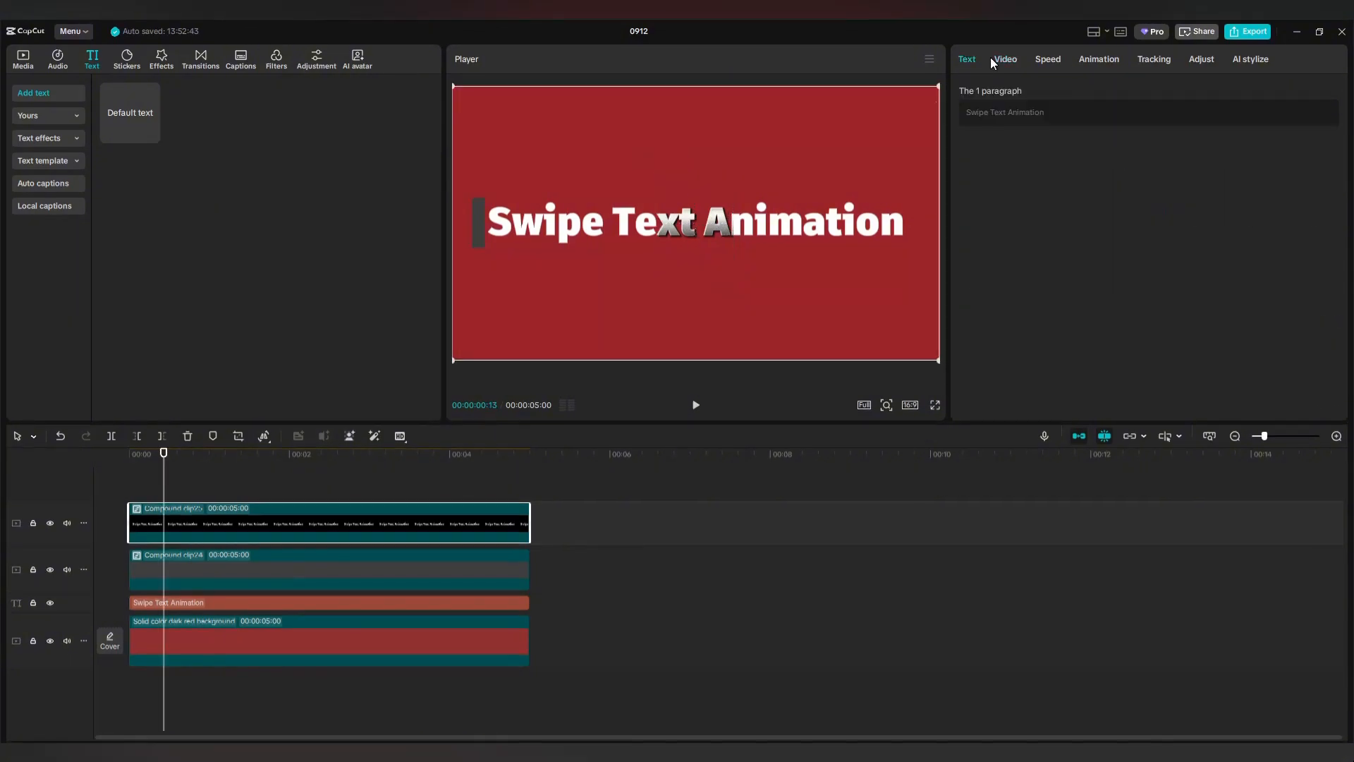
left_click(1006, 60)
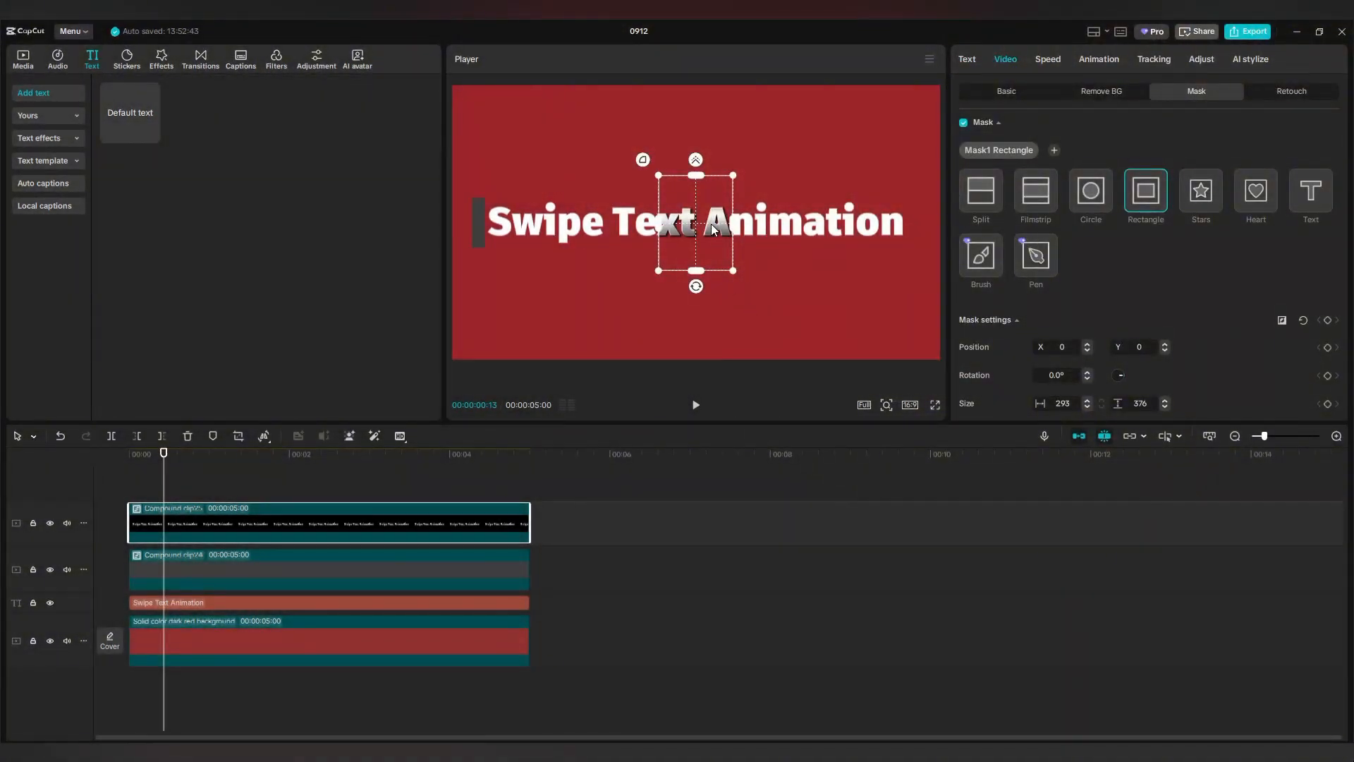
left_click_drag(713, 228, 464, 228)
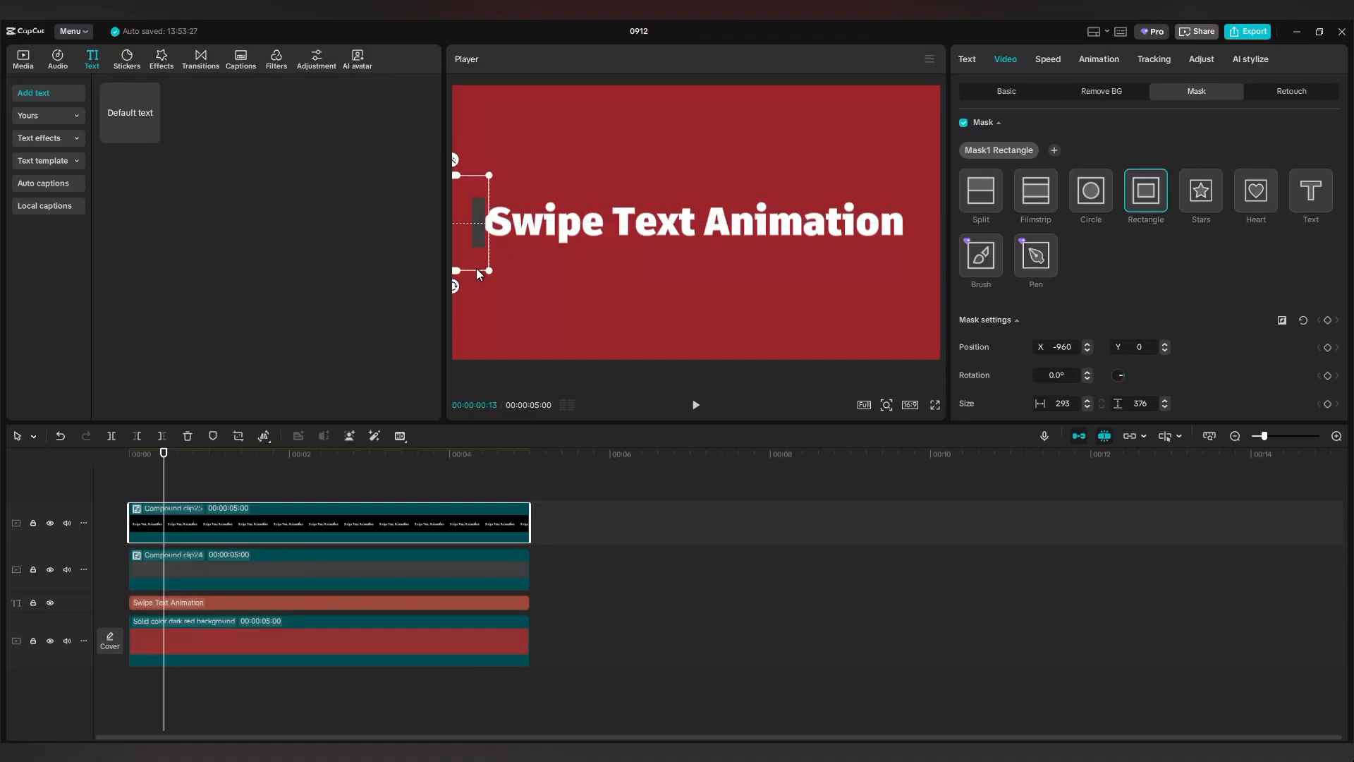
Nudge the mask's X position down to -976 and keyframe it.
left_click(1087, 350)
left_click(1087, 350)
left_click(1087, 350)
left_click(1088, 349)
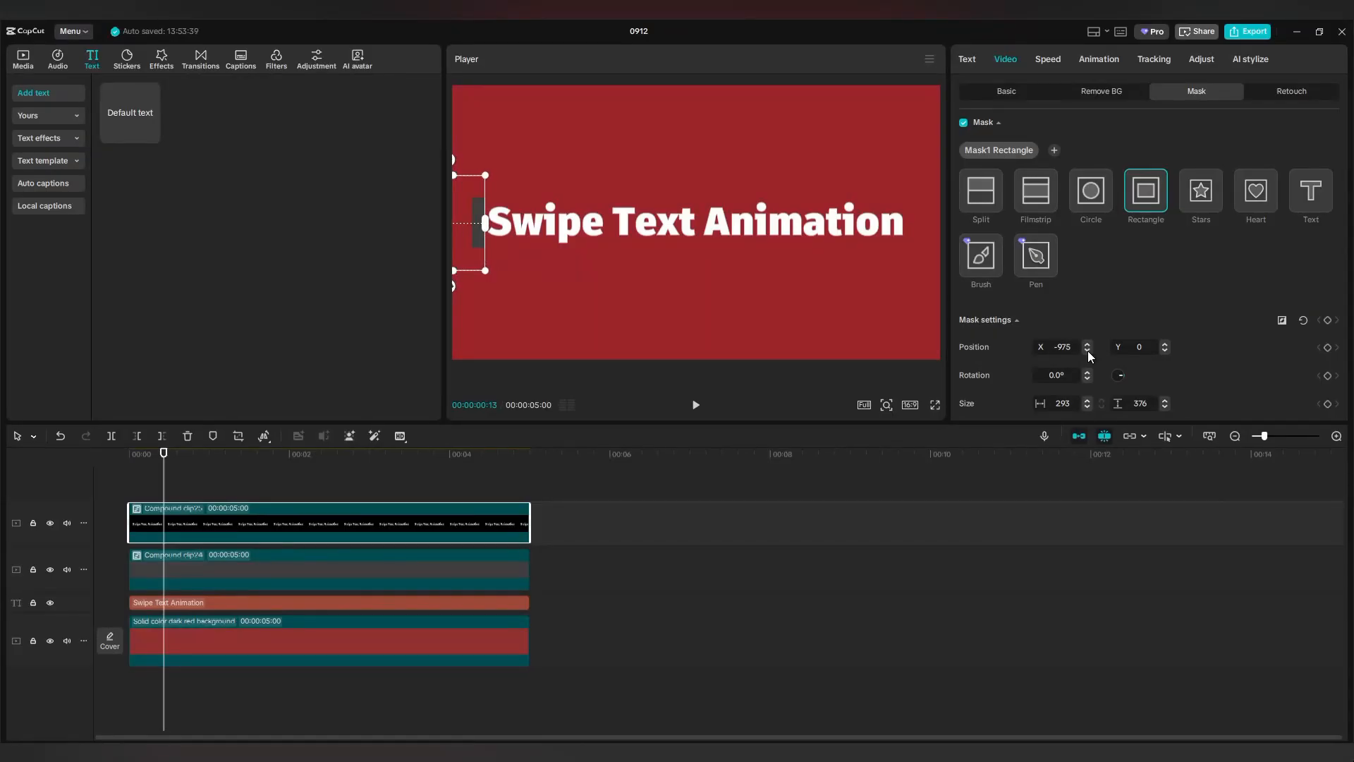
left_click(1087, 349)
left_click(1329, 322)
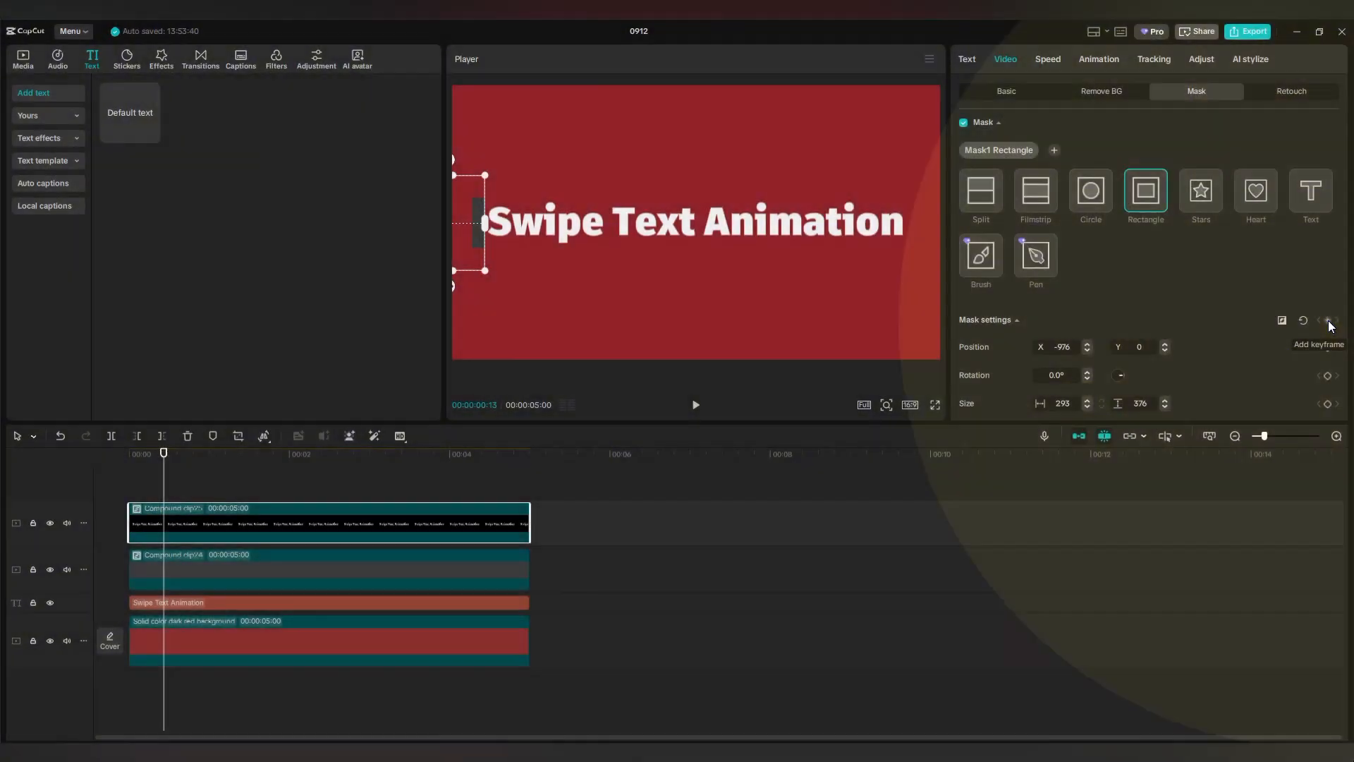
Jump to the two-second mark and select the top compound clip.
left_click(275, 568)
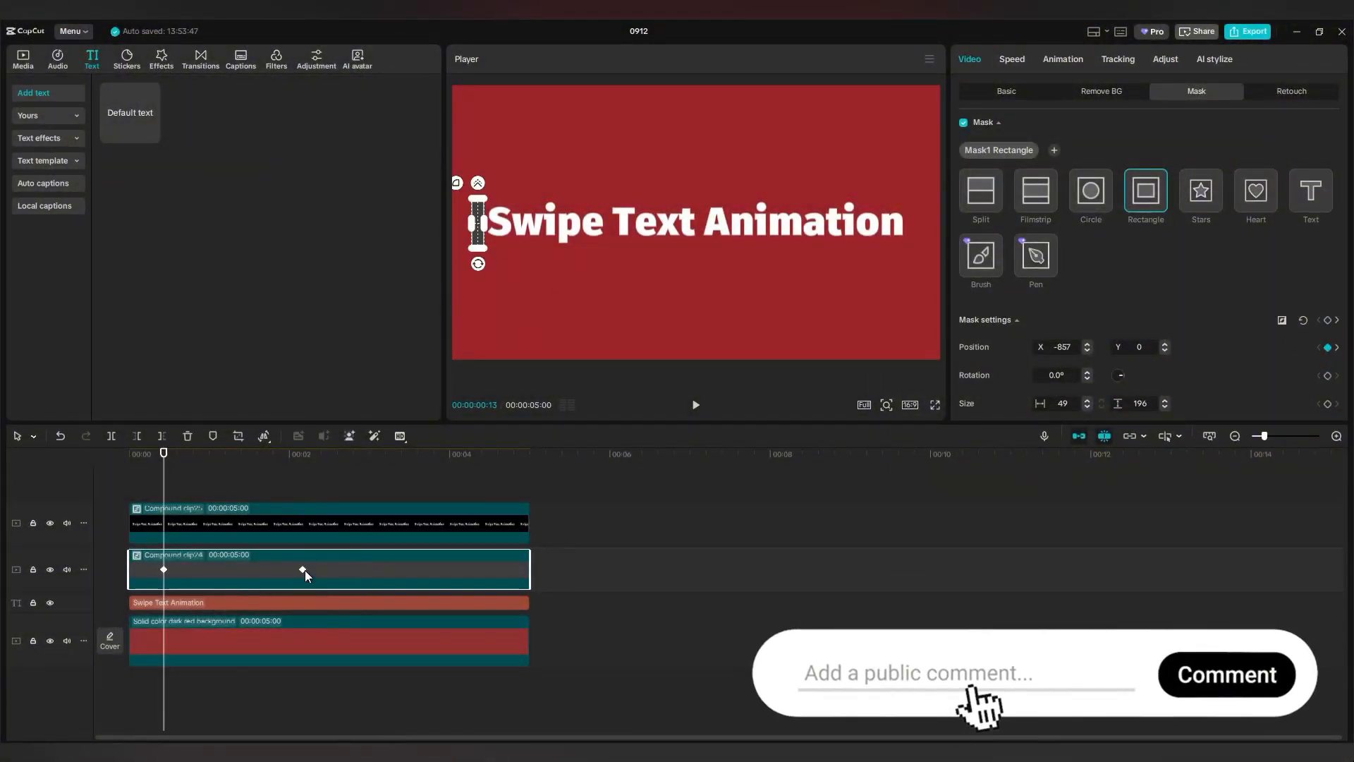
key("ctrl")
key("ctrl")
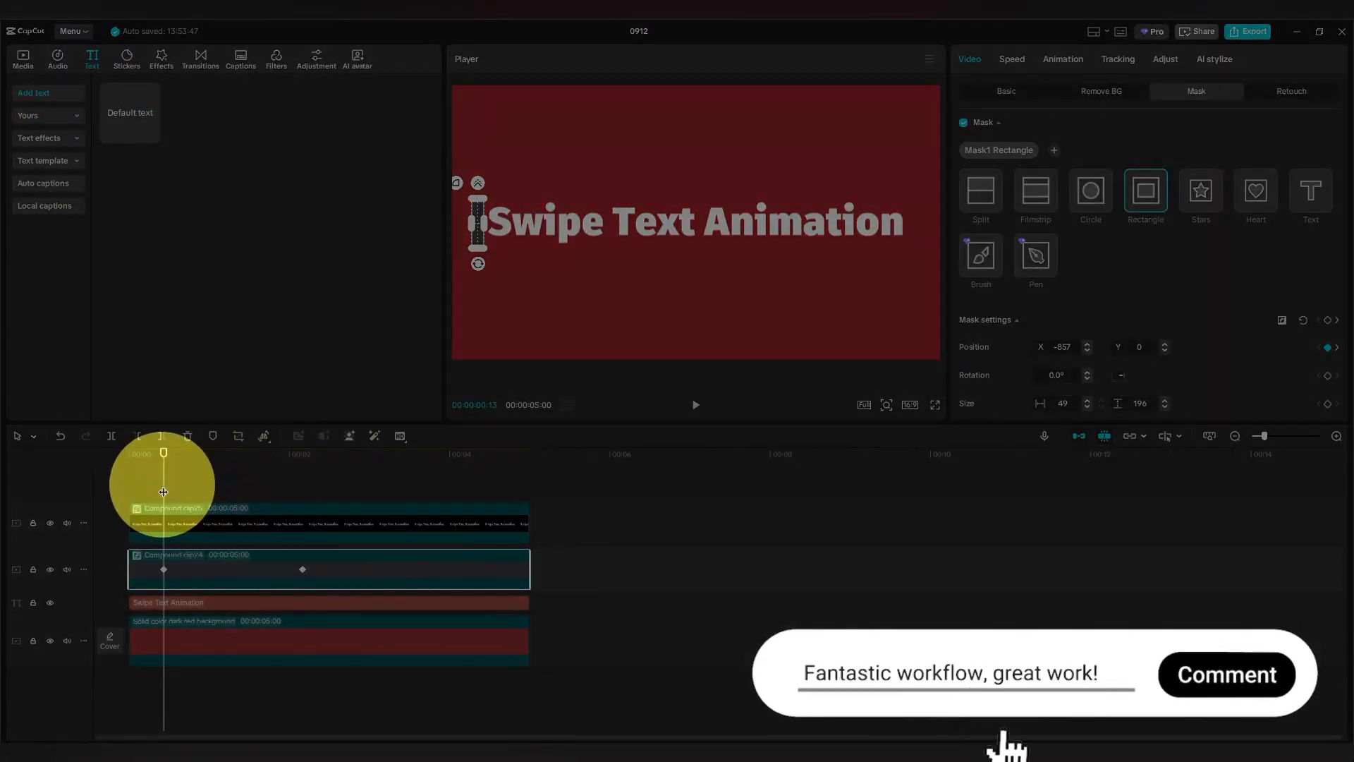
left_click_drag(164, 494, 302, 499)
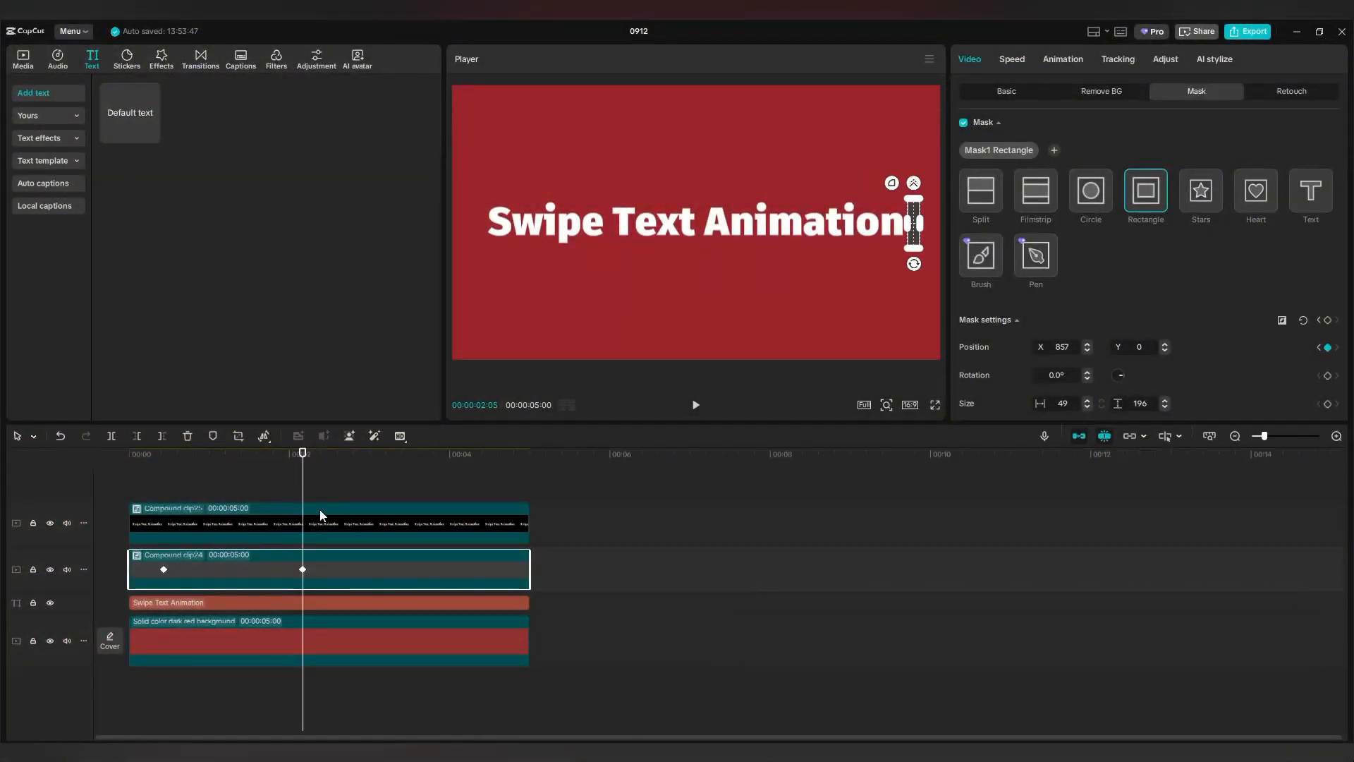
left_click(342, 522)
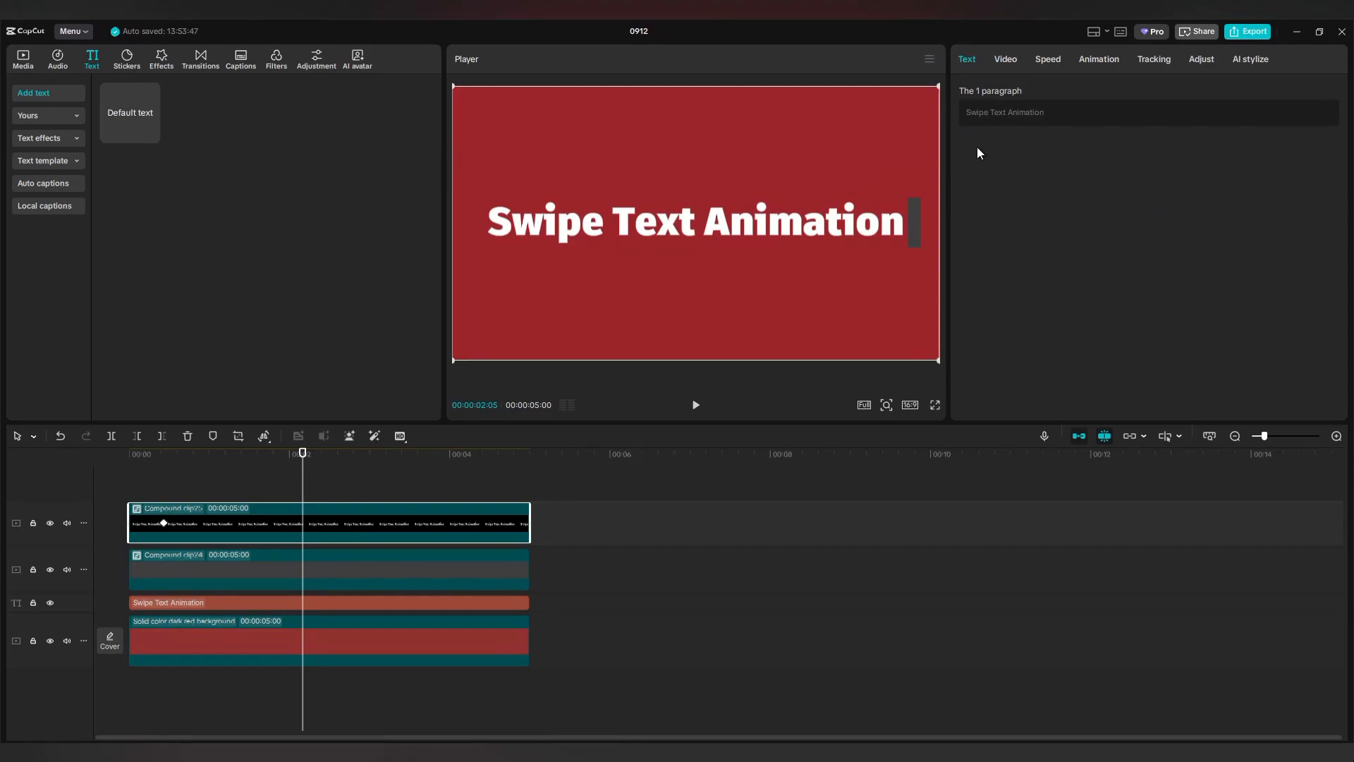
At two seconds, center the top mask and widen it to 1675, then rewind to 00:00.
left_click(1005, 59)
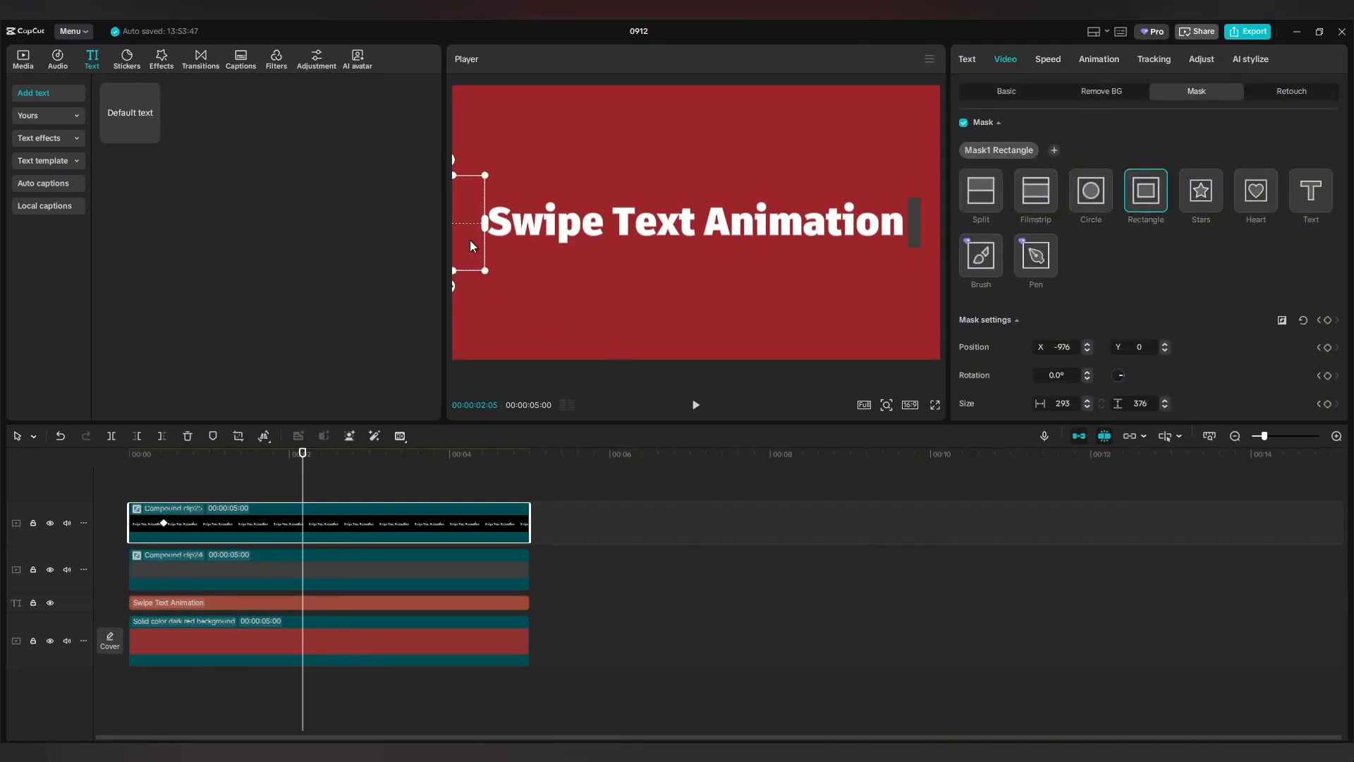
left_click_drag(460, 222, 914, 246)
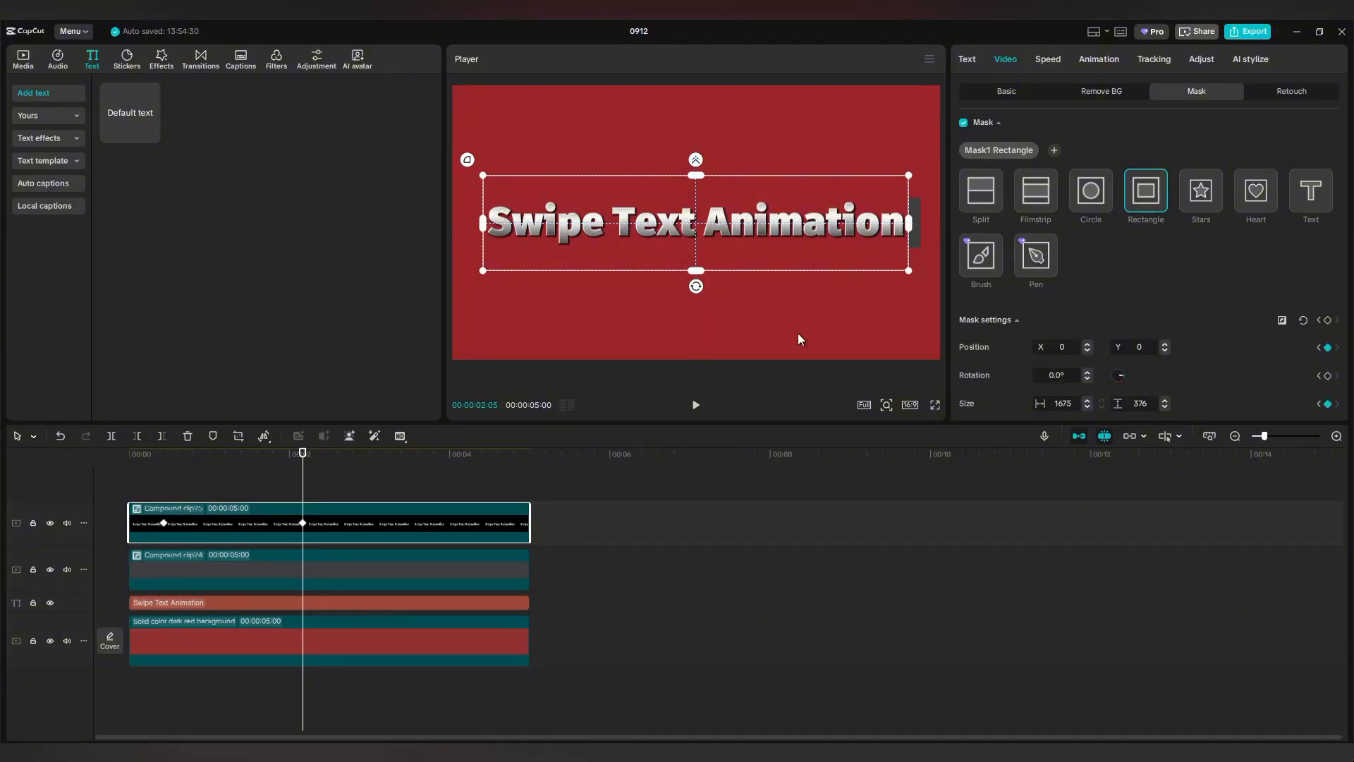
left_click_drag(150, 487, 129, 491)
Play back the finished swipe title reveal.
left_click(695, 406)
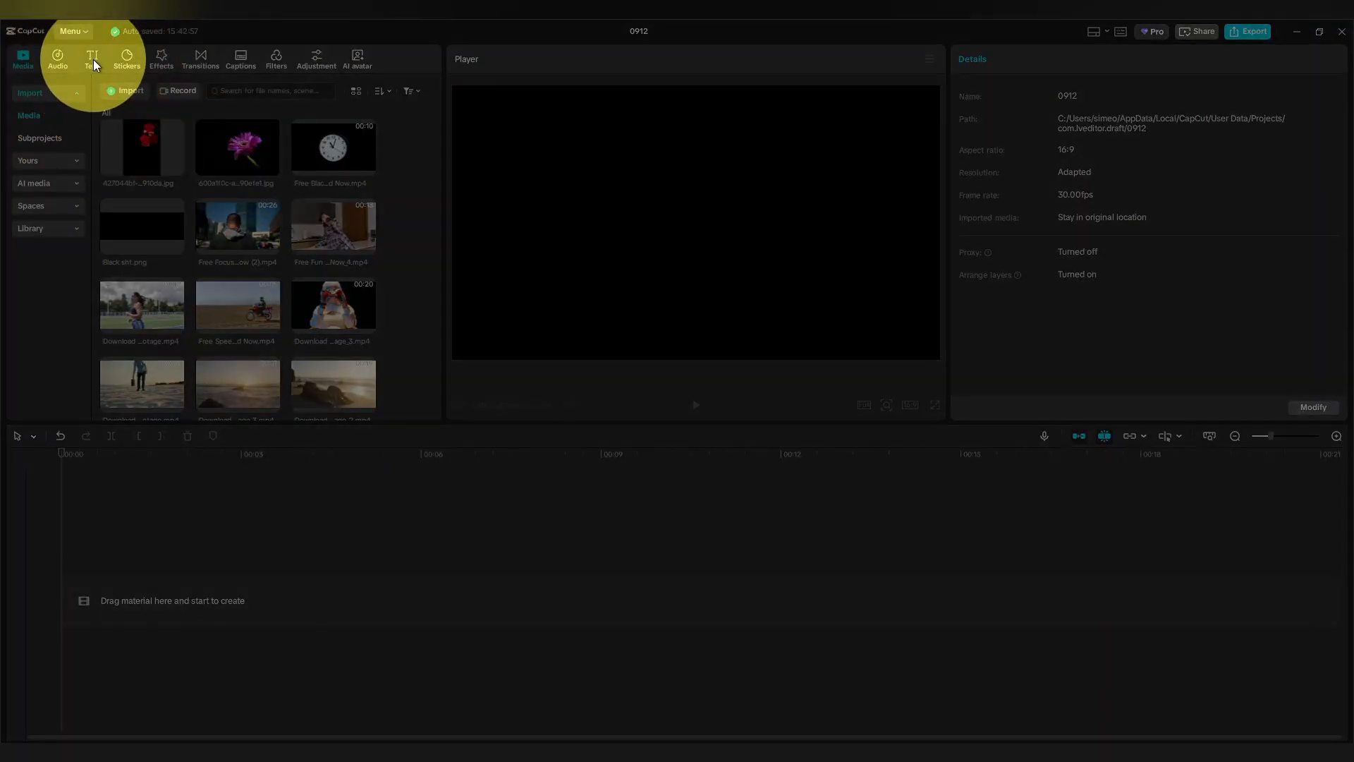
Add a default text clip, stretch it past 15 seconds, and retype its text as SUNRISE.
left_click(93, 59)
left_click_drag(119, 103, 132, 560)
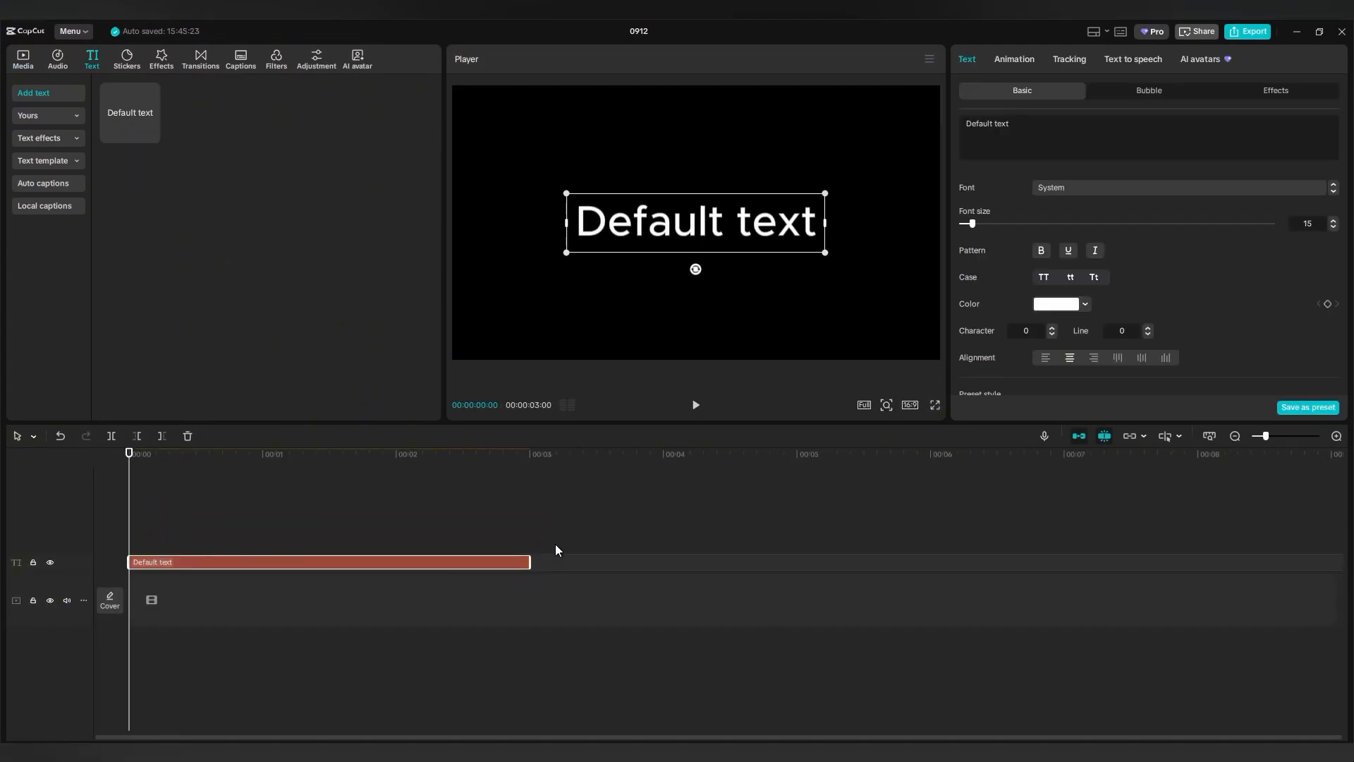
left_click_drag(537, 562, 1268, 569)
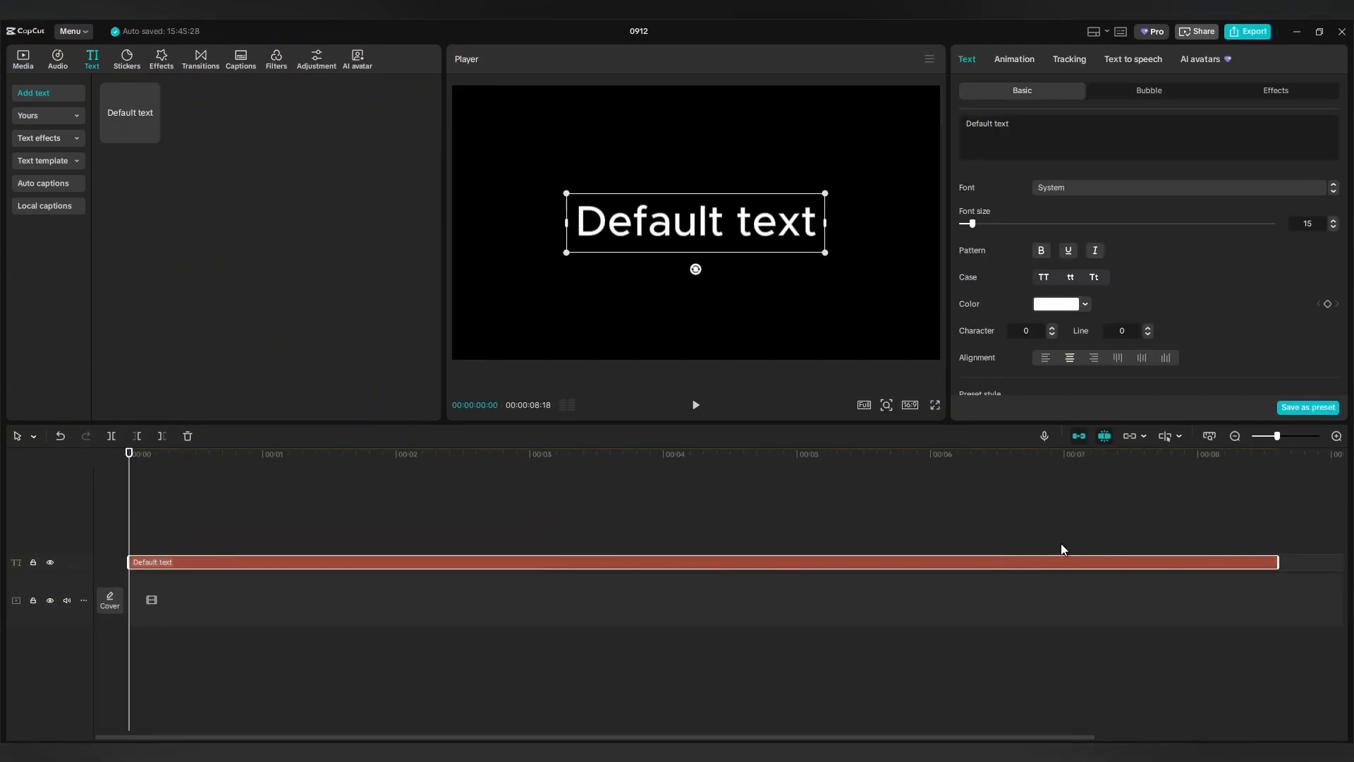
scroll(824, 587, "down", 4)
scroll(823, 581, "down", 2)
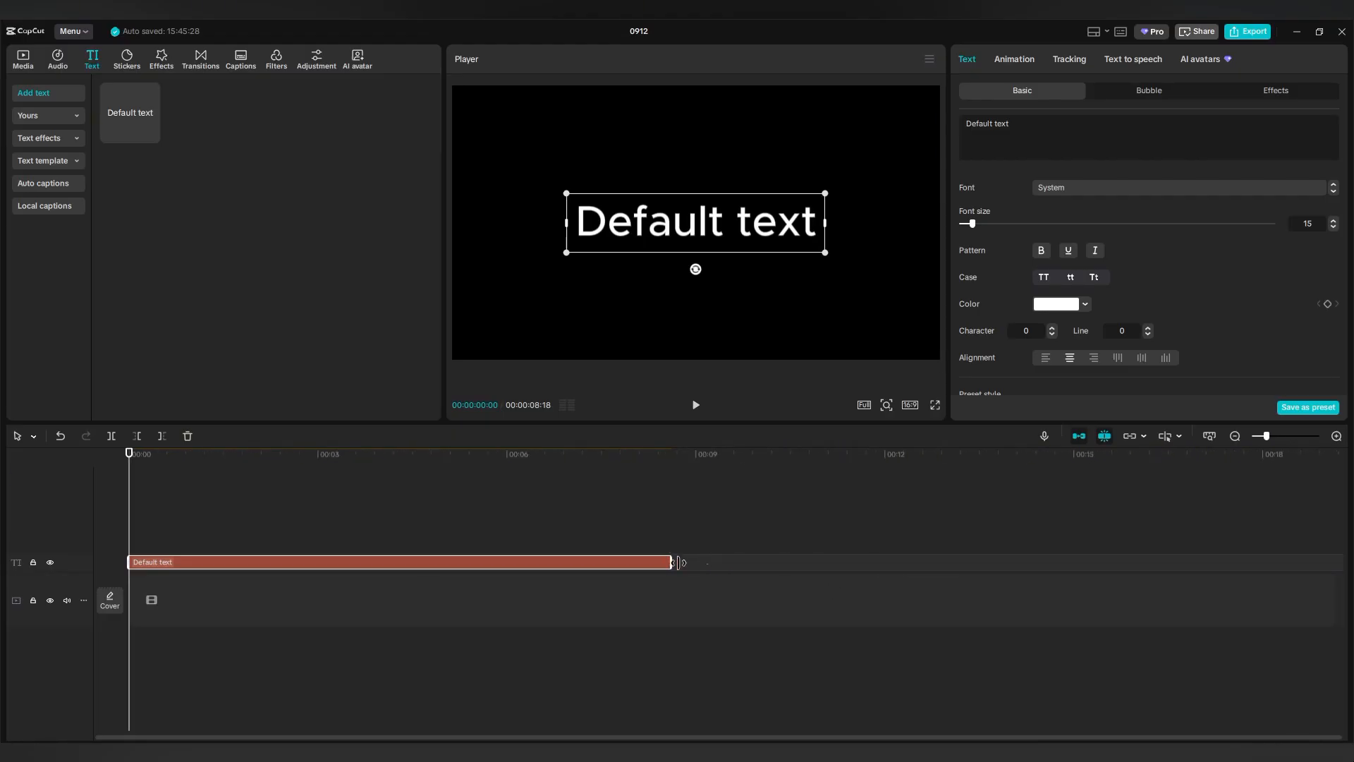
left_click_drag(671, 562, 1094, 558)
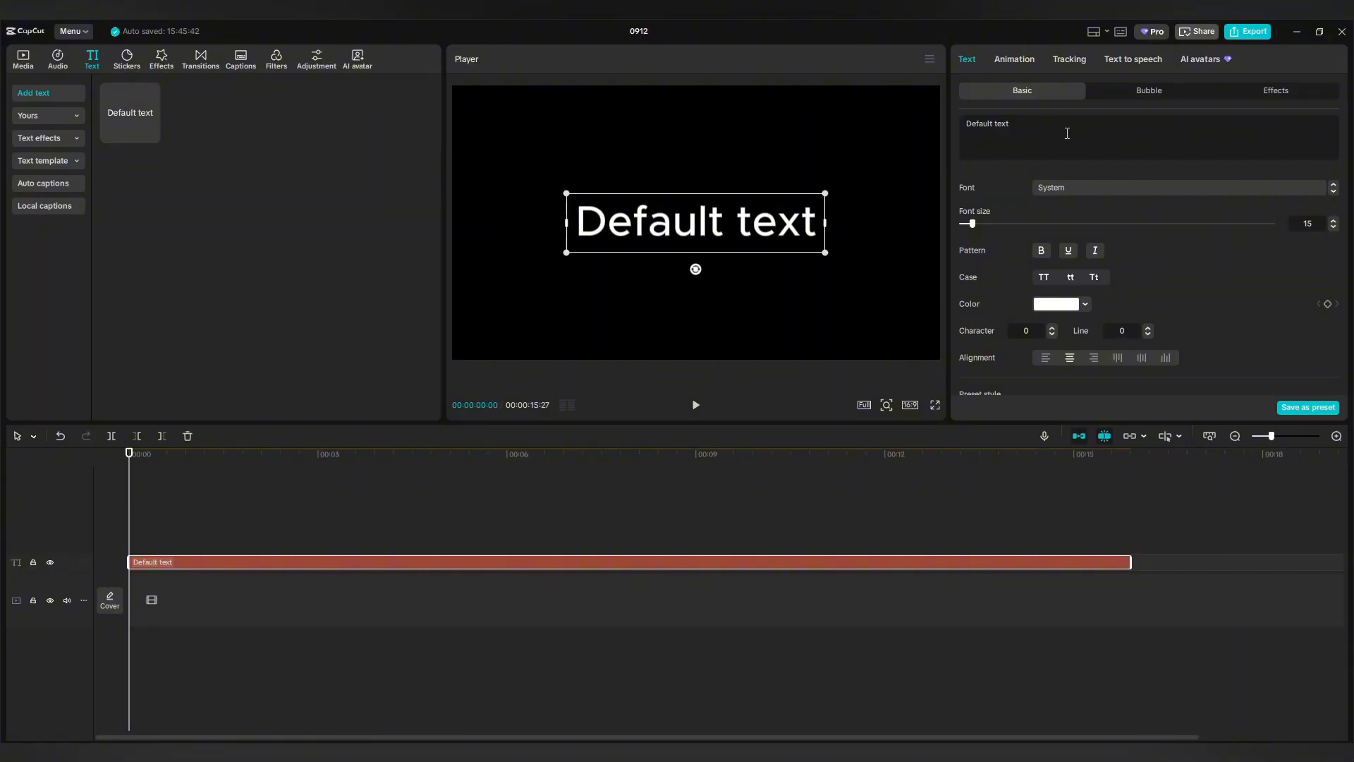
left_click_drag(1067, 133, 957, 128)
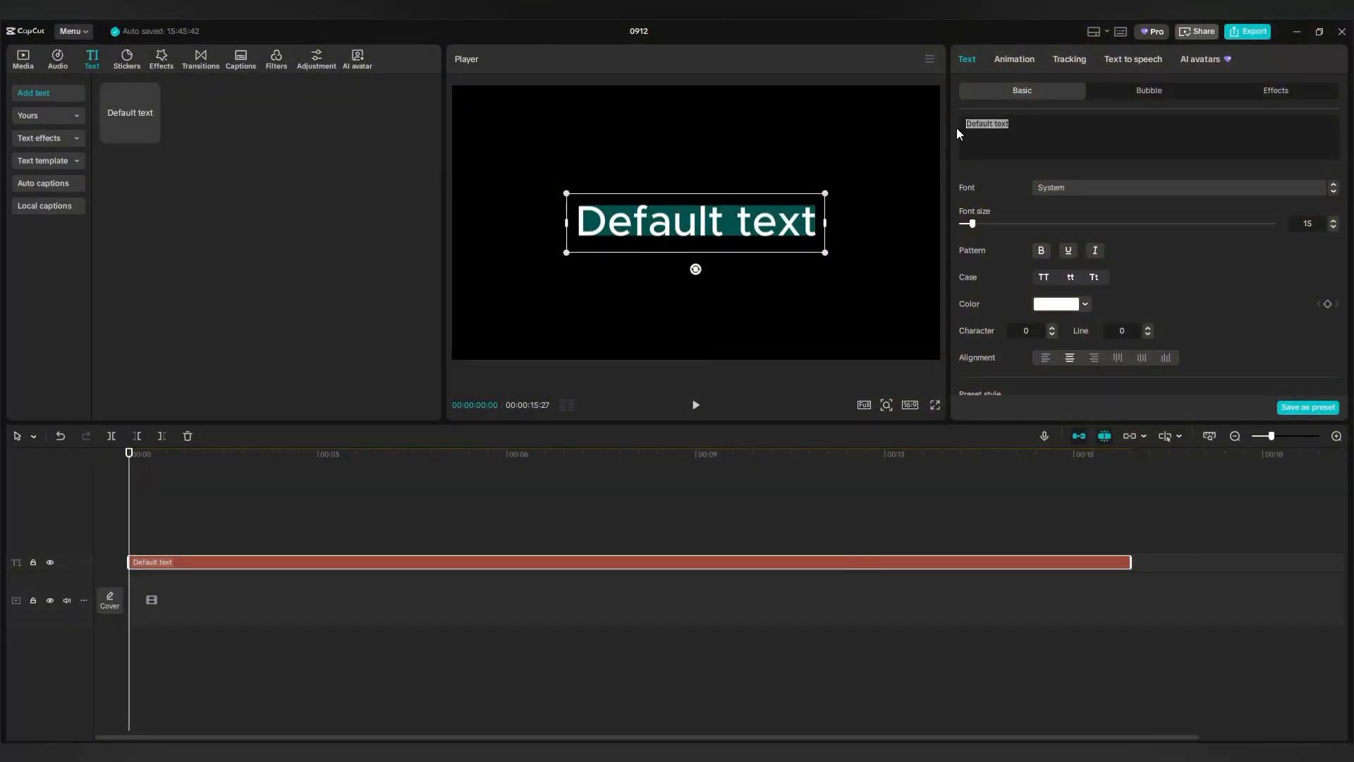
type("SUNRISE")
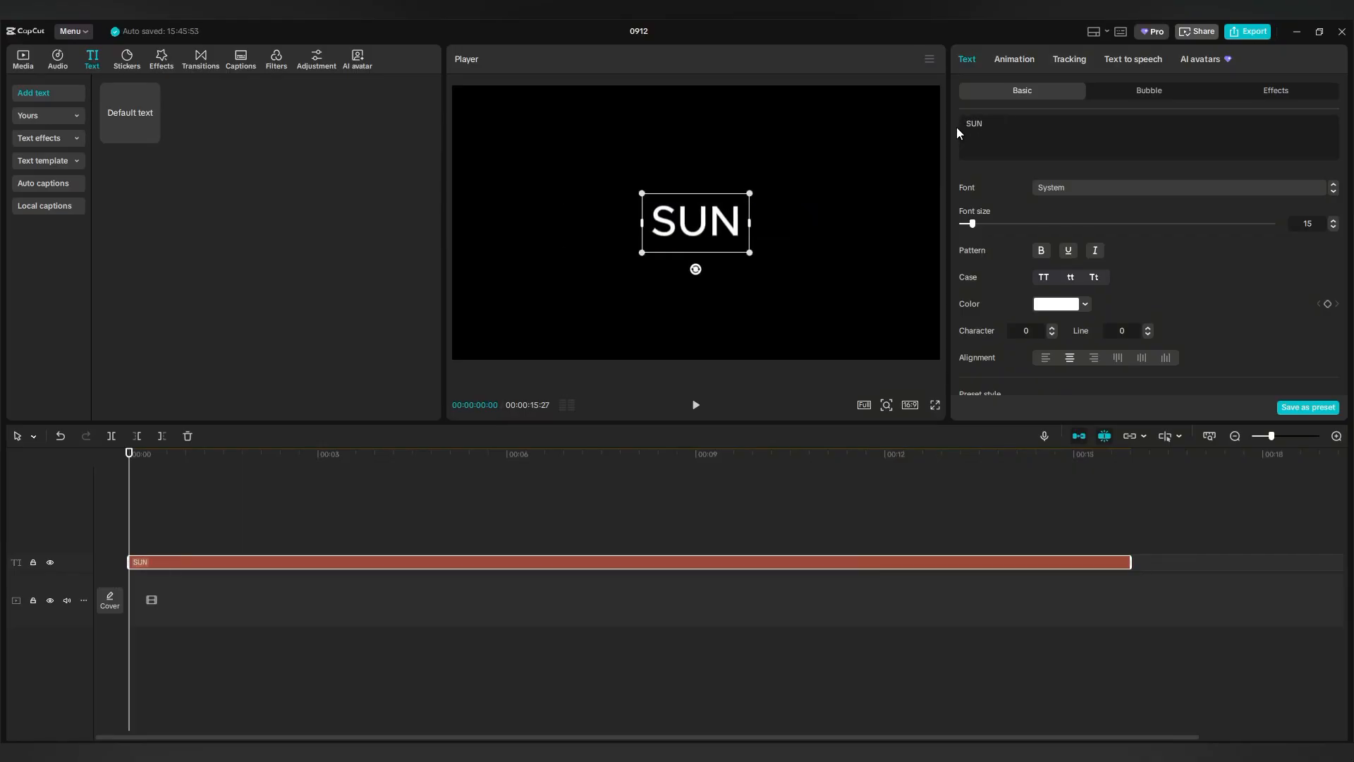
Set SUNRISE in Arial Black and scale it to span most of the frame.
left_click(1119, 187)
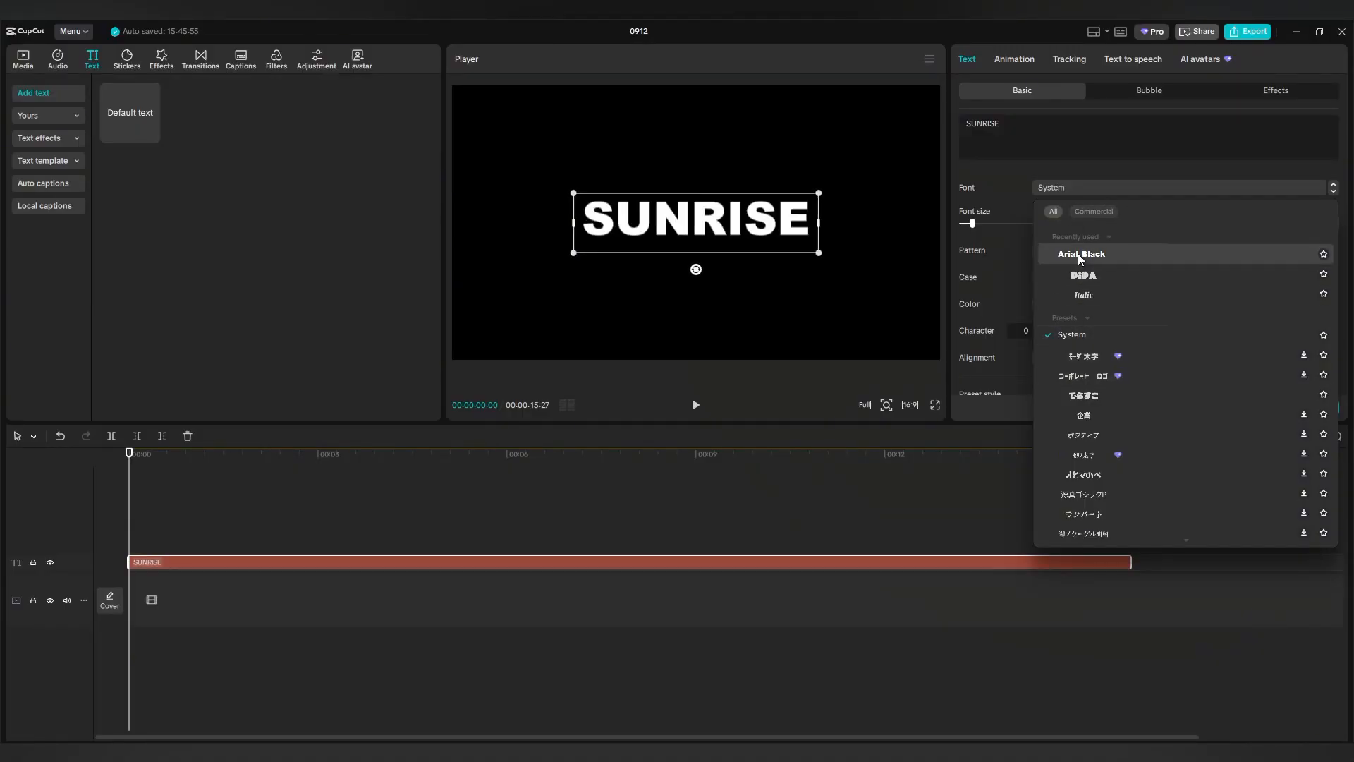
left_click(1081, 256)
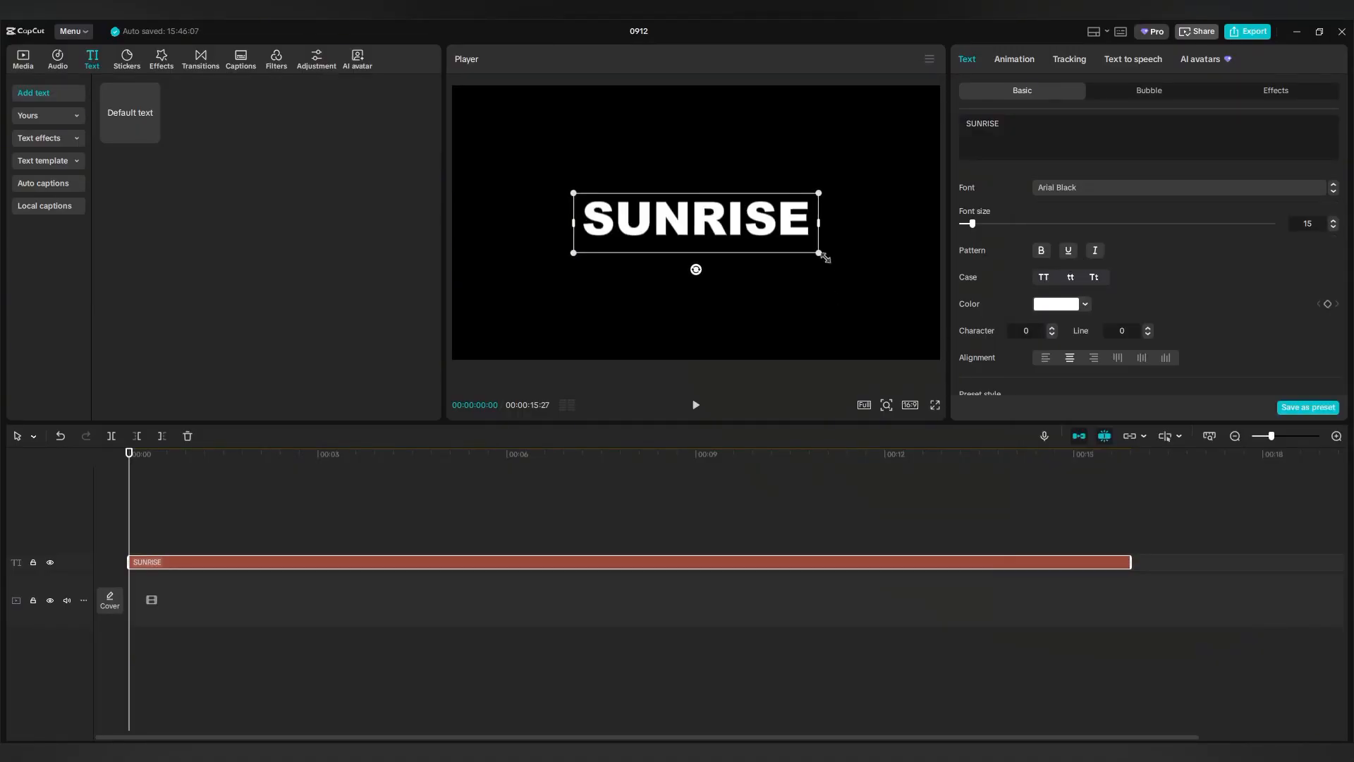
left_click_drag(818, 253, 946, 371)
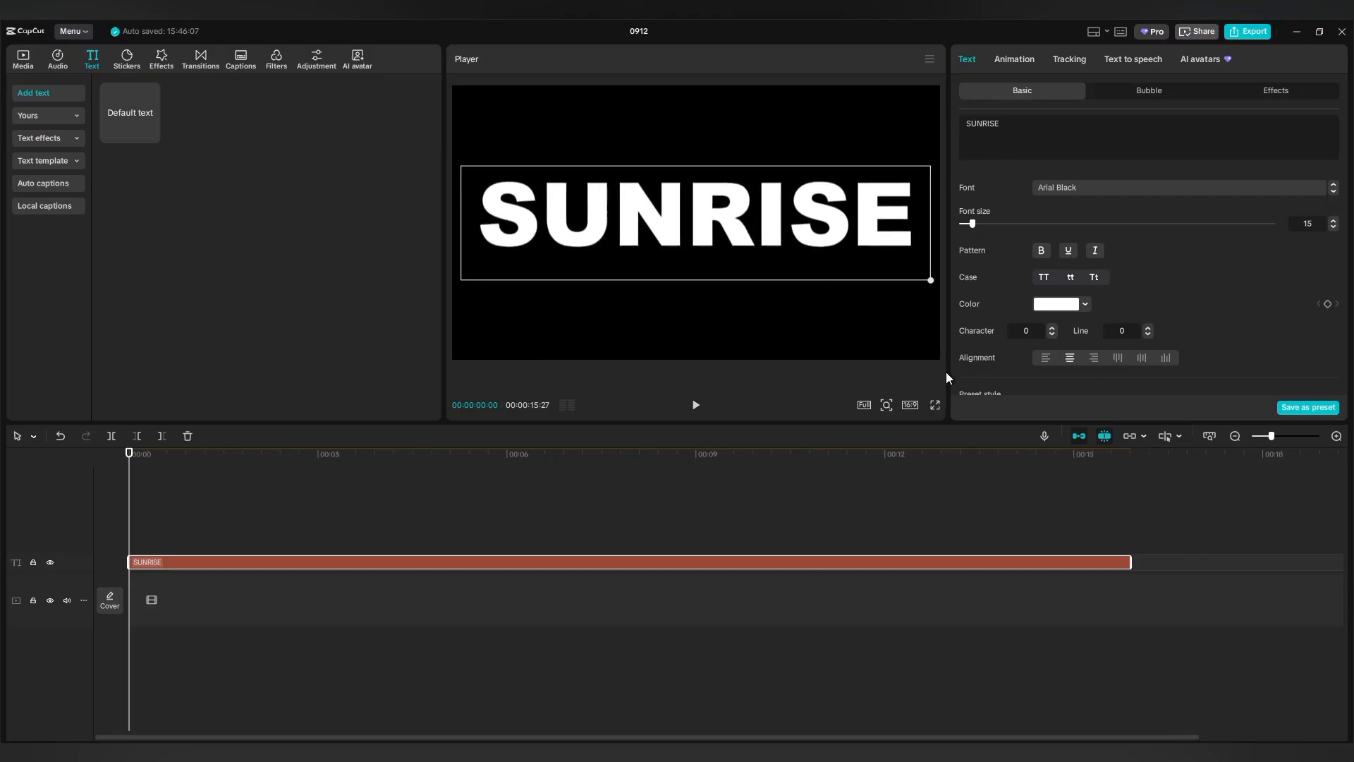
Set SUNRISE's character spacing to -1, enlarge it across the frame, and show the In animations.
left_click(1051, 327)
left_click(1051, 333)
left_click(1051, 333)
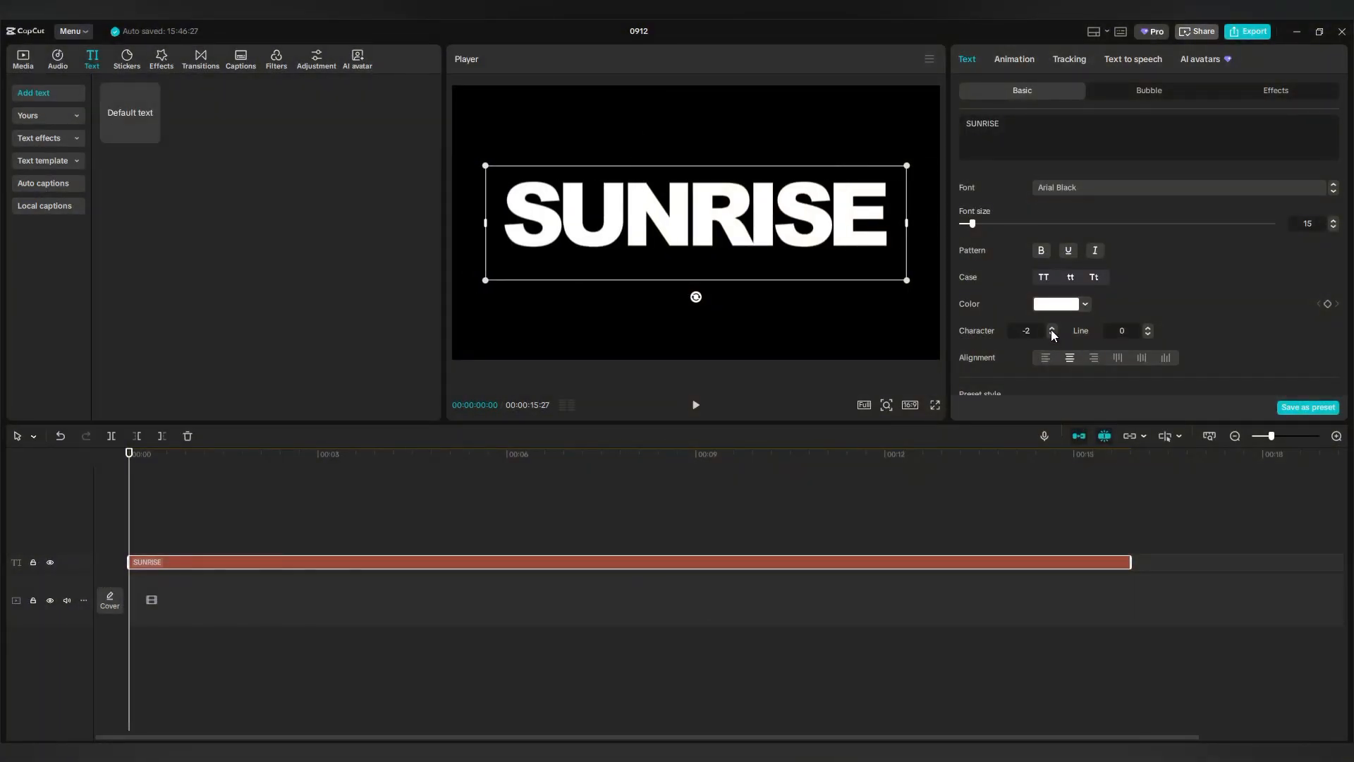
left_click(1051, 328)
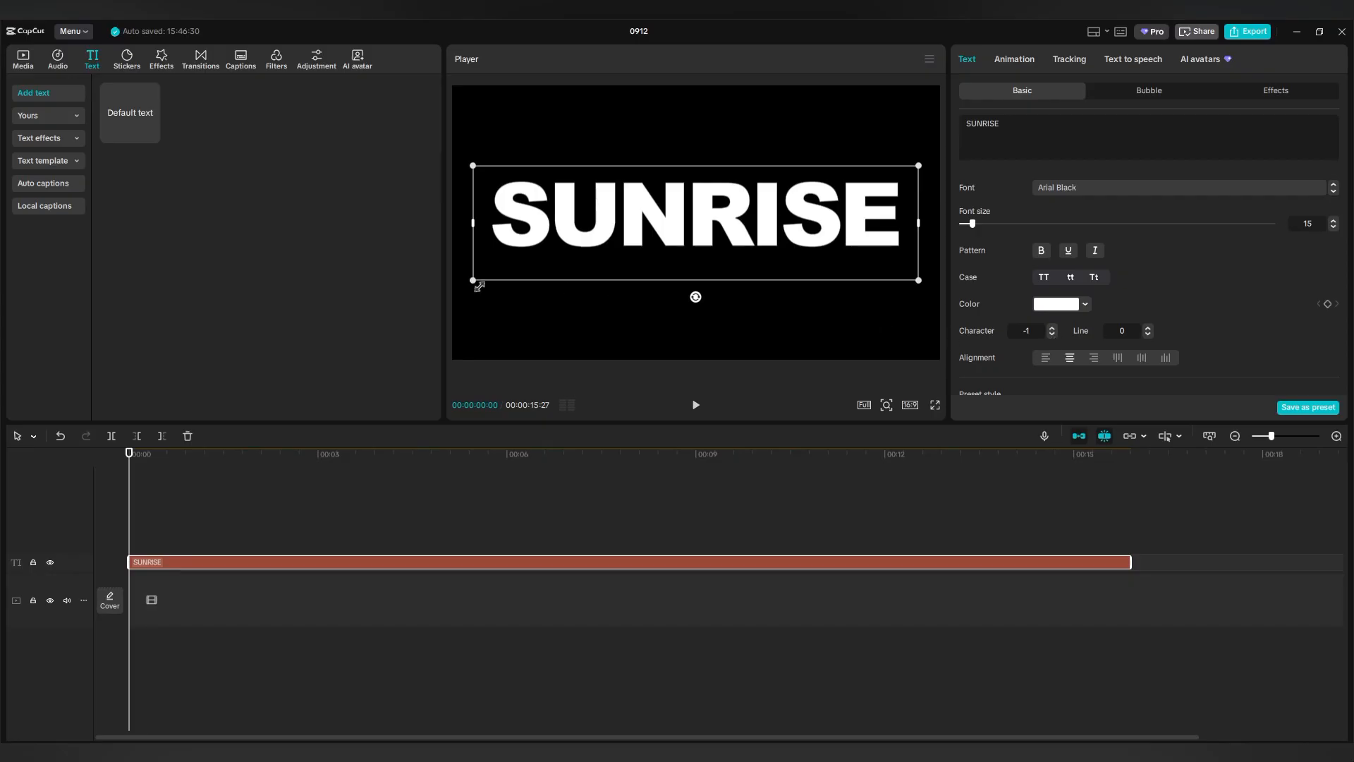
left_click_drag(479, 286, 432, 293)
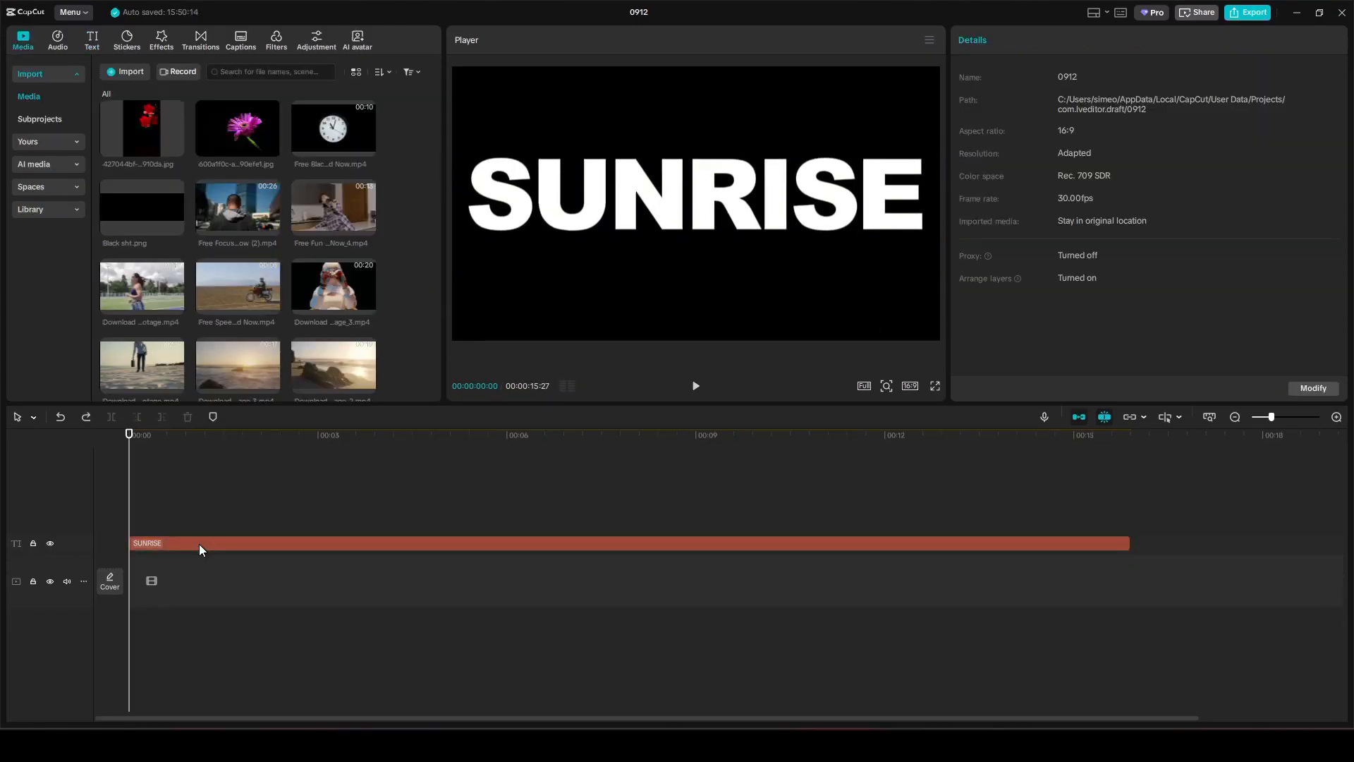
left_click(200, 564)
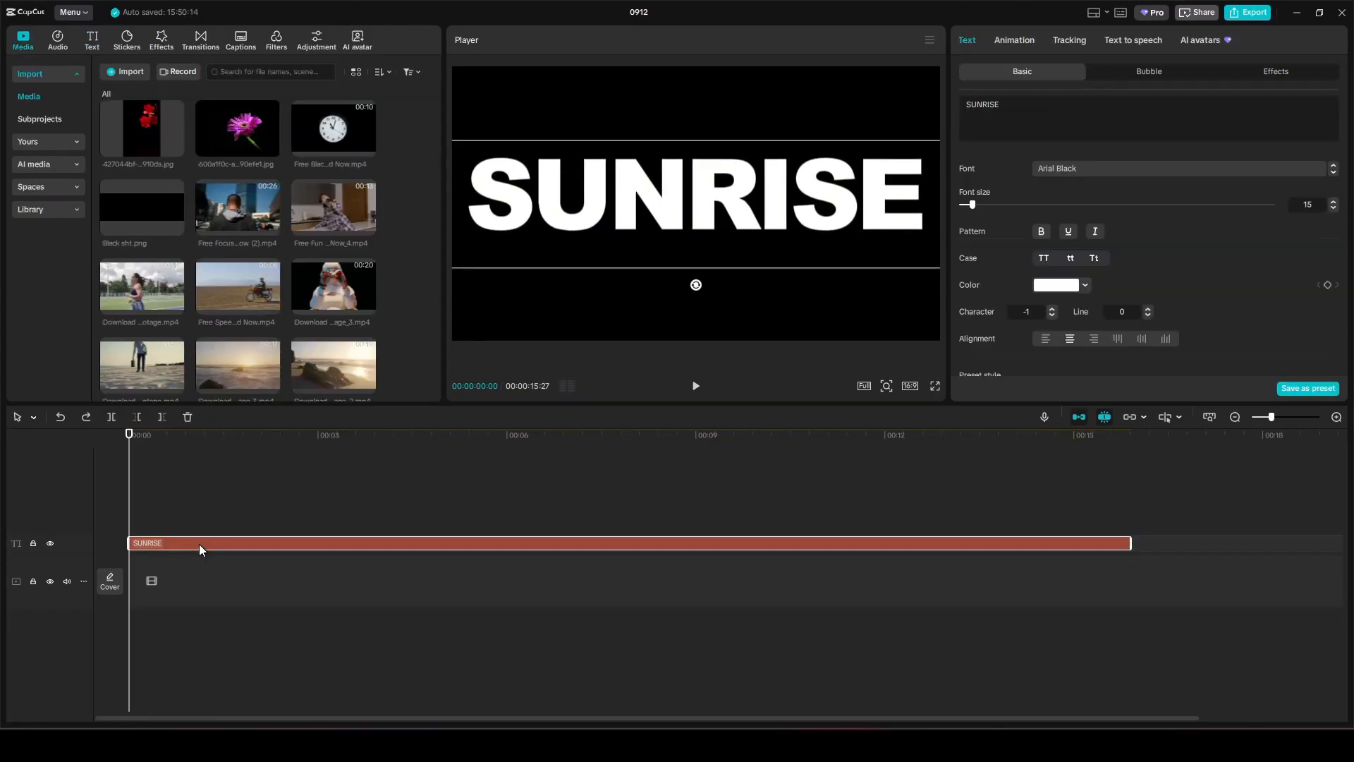
left_click(1014, 41)
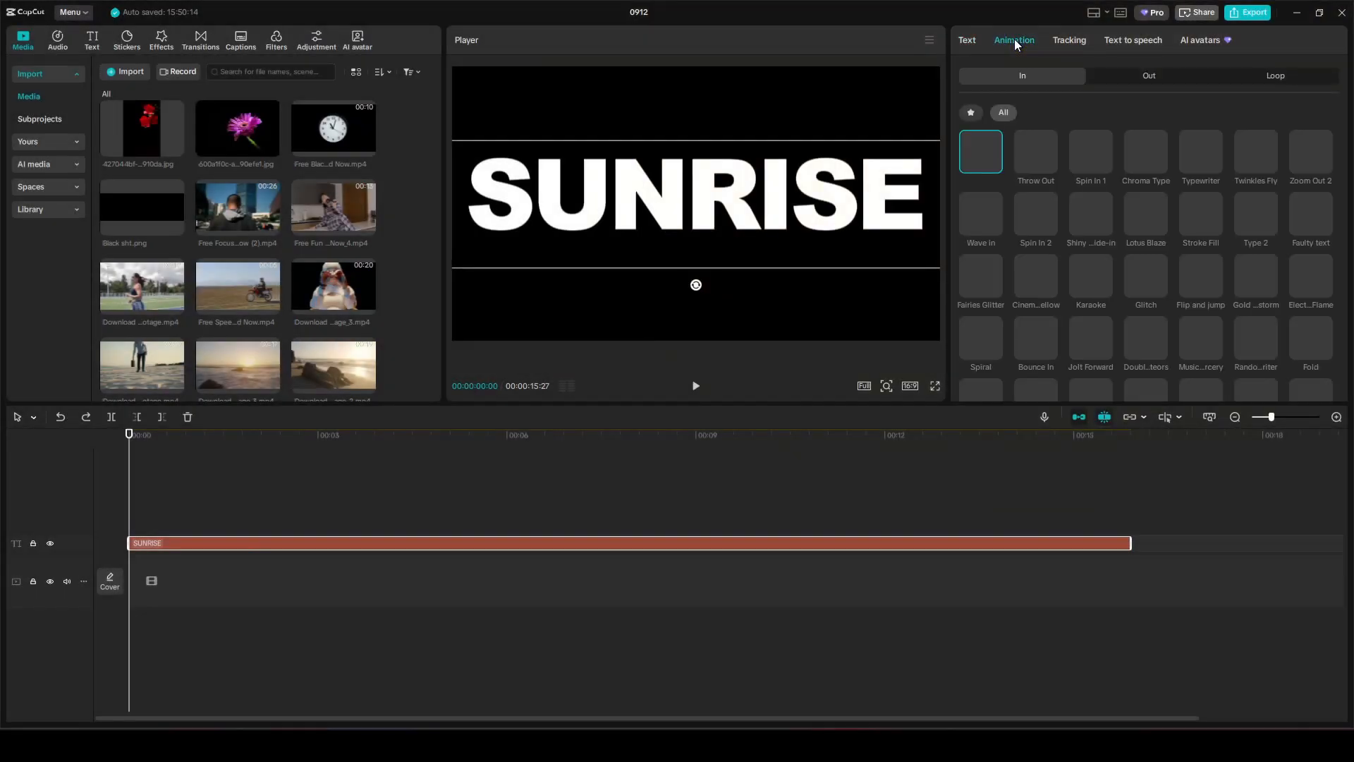
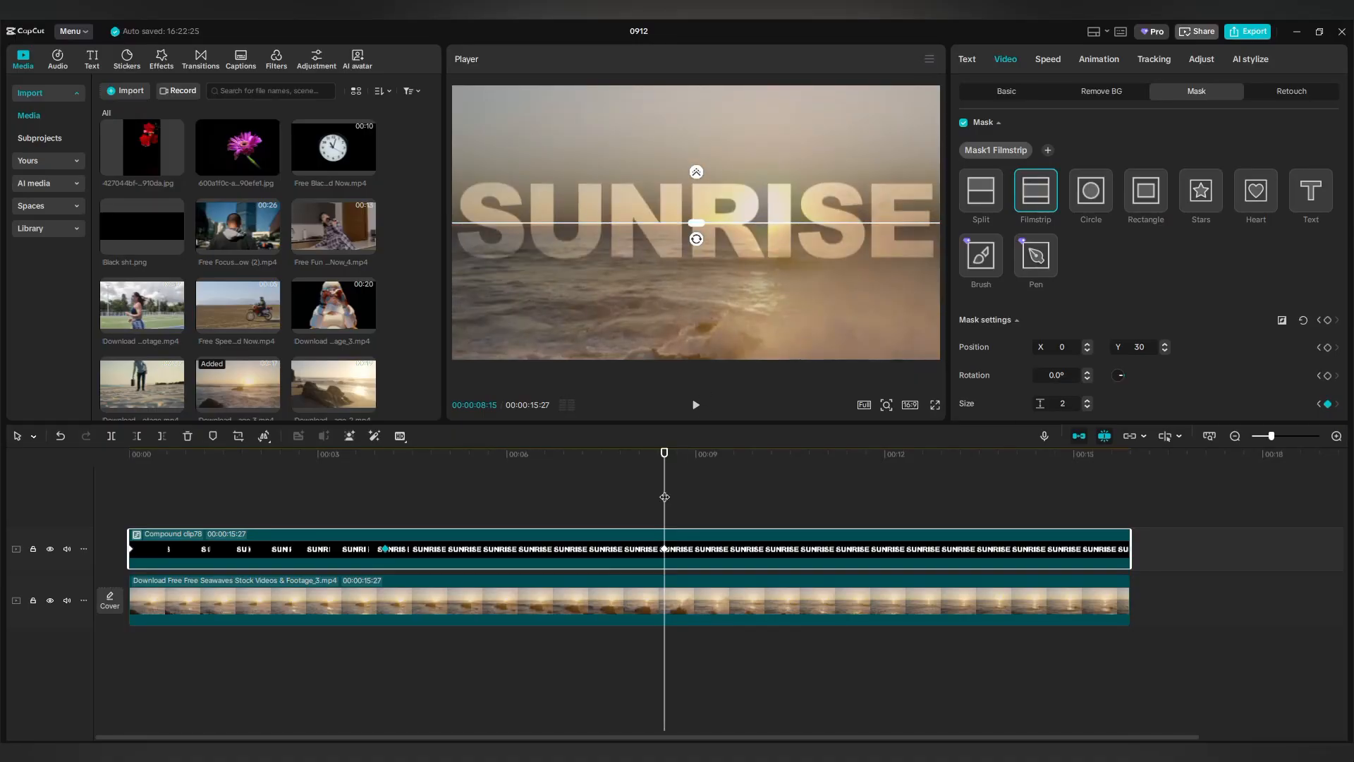
Keyframe SUNRISE opacity at 100% at 00:12:03, then drop it to 0% at the clip's end.
left_click_drag(665, 497, 892, 508)
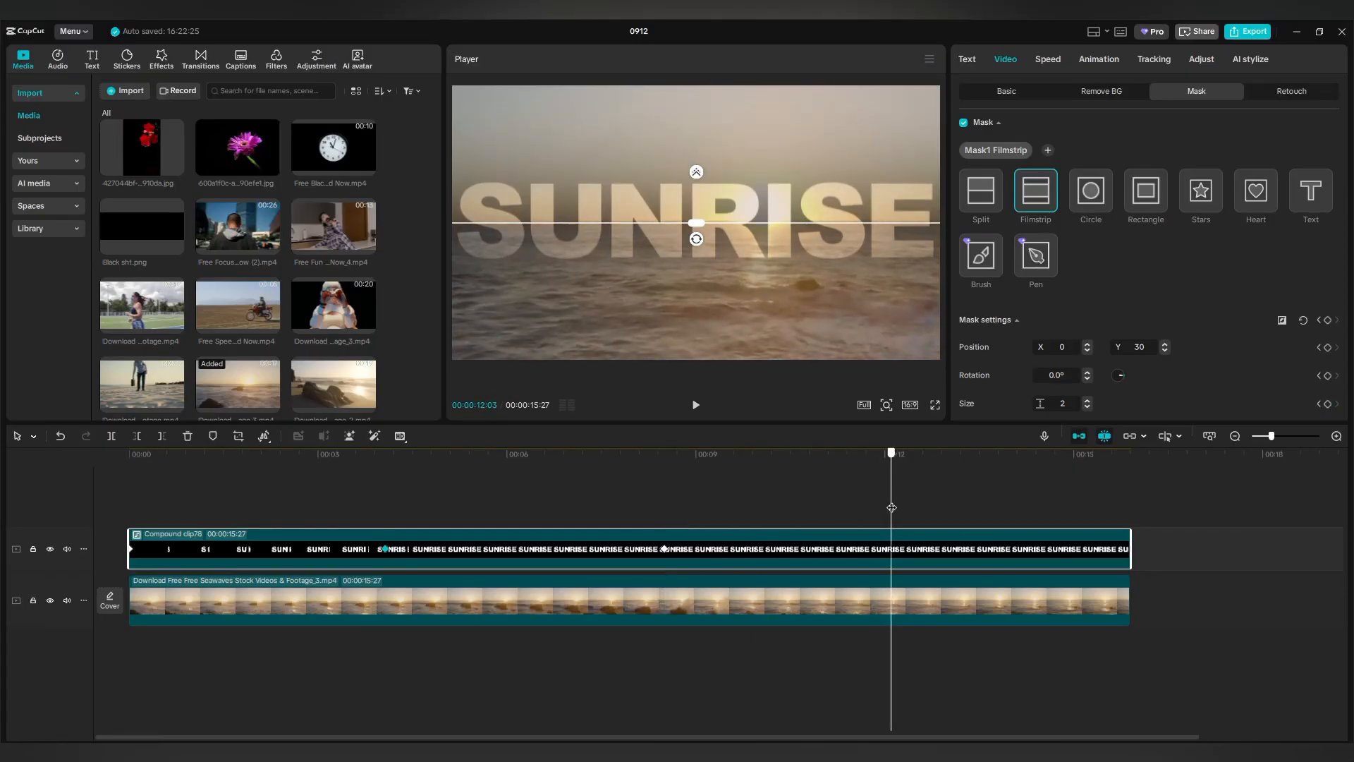
left_click(1005, 95)
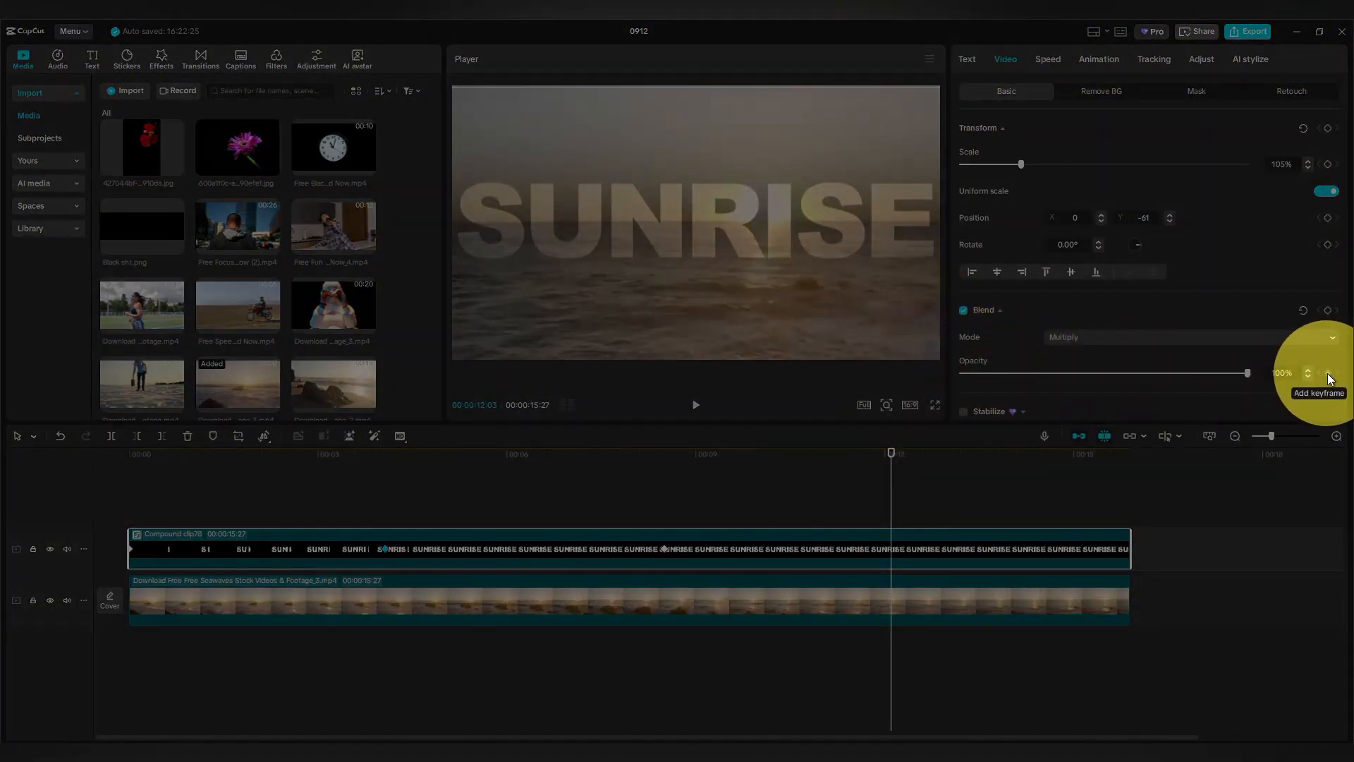
left_click(1328, 373)
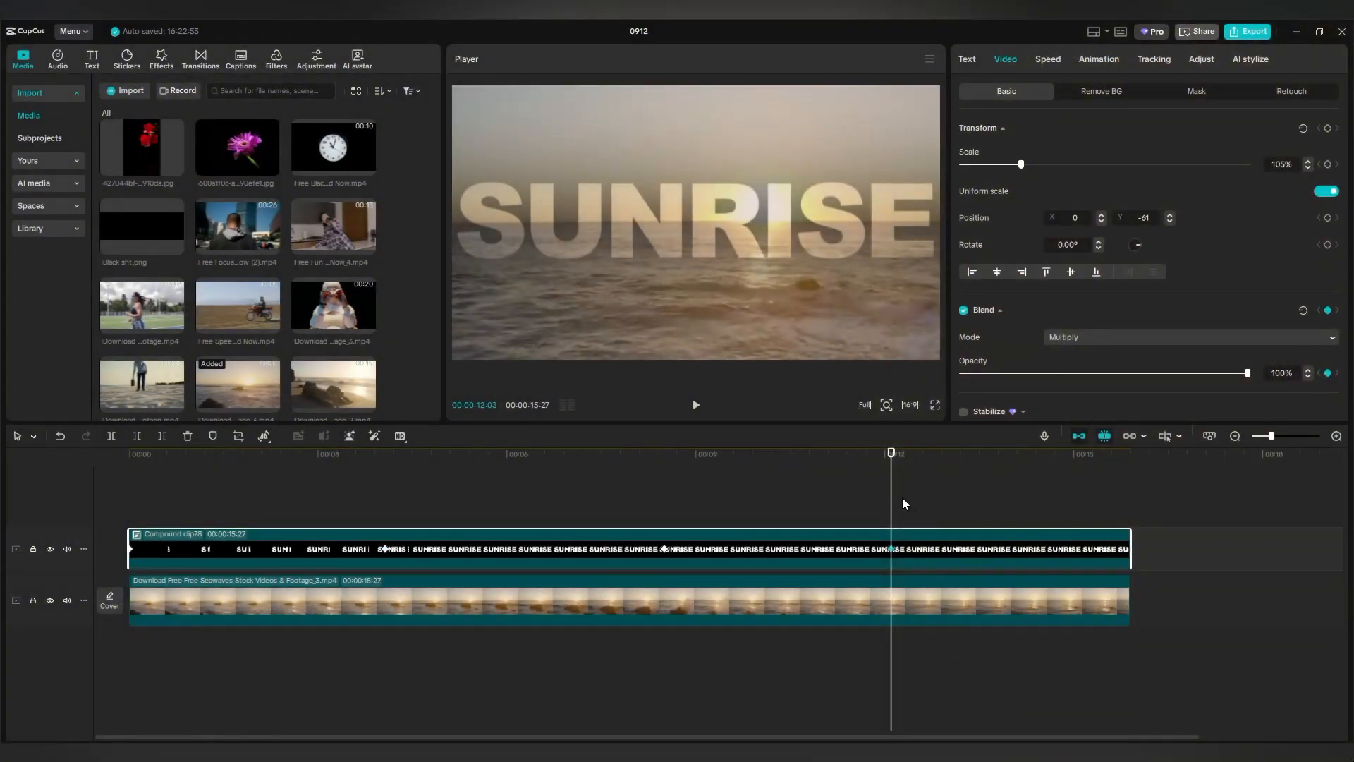
left_click_drag(893, 500, 1130, 510)
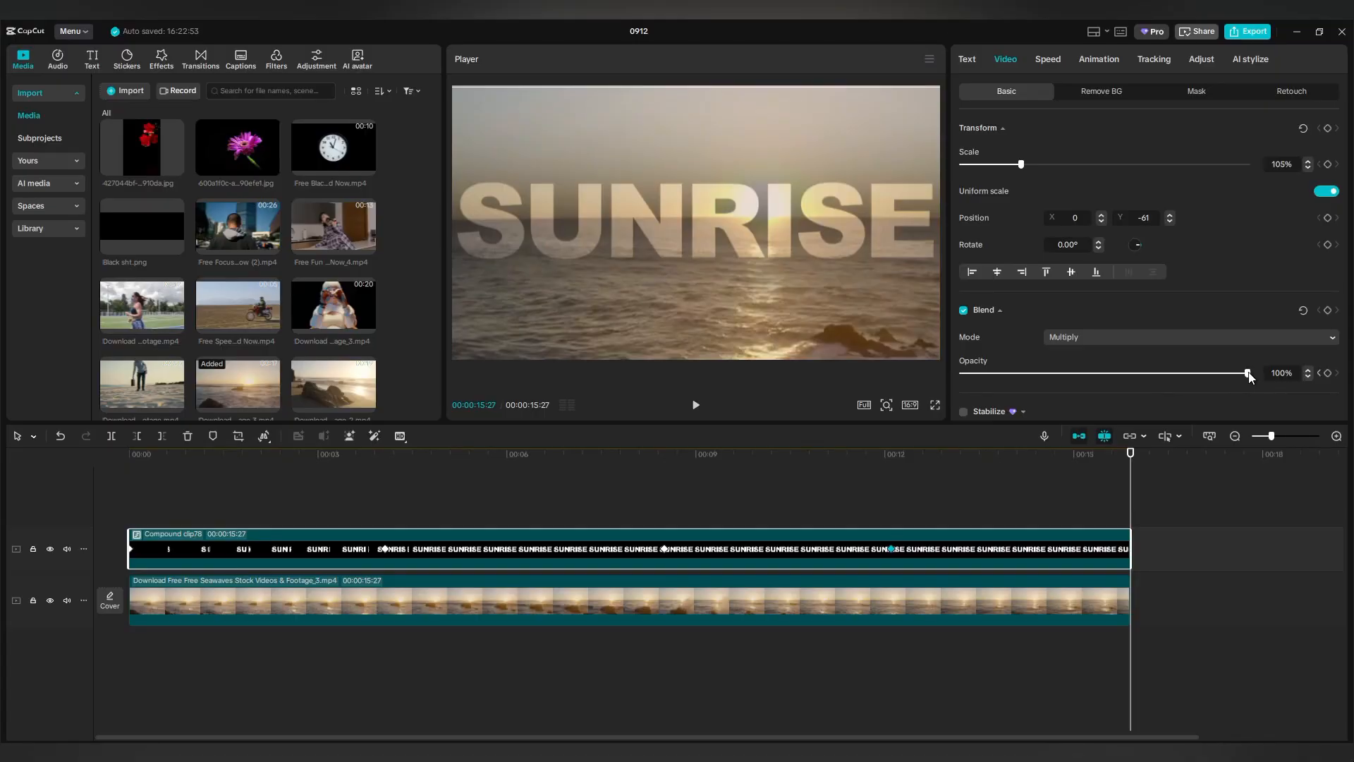
left_click_drag(1248, 373, 946, 372)
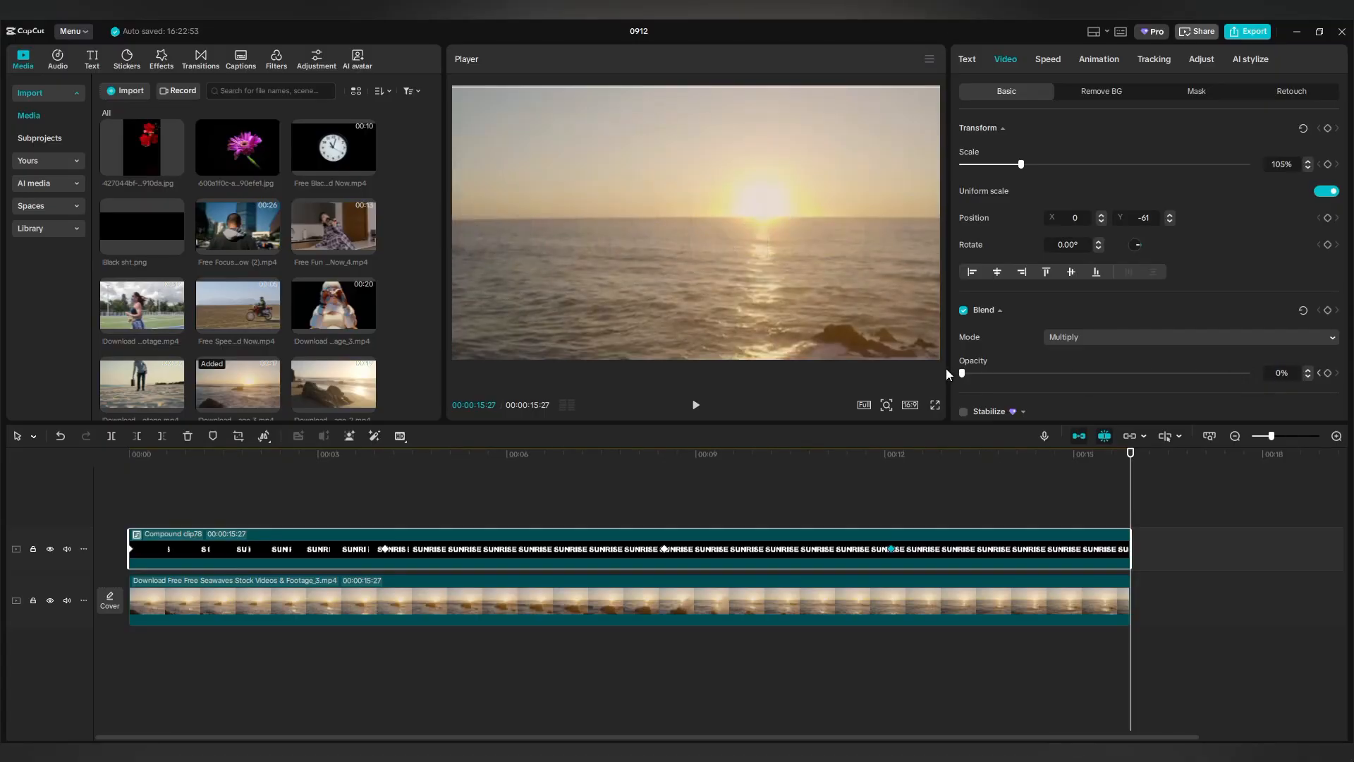
left_click(207, 501)
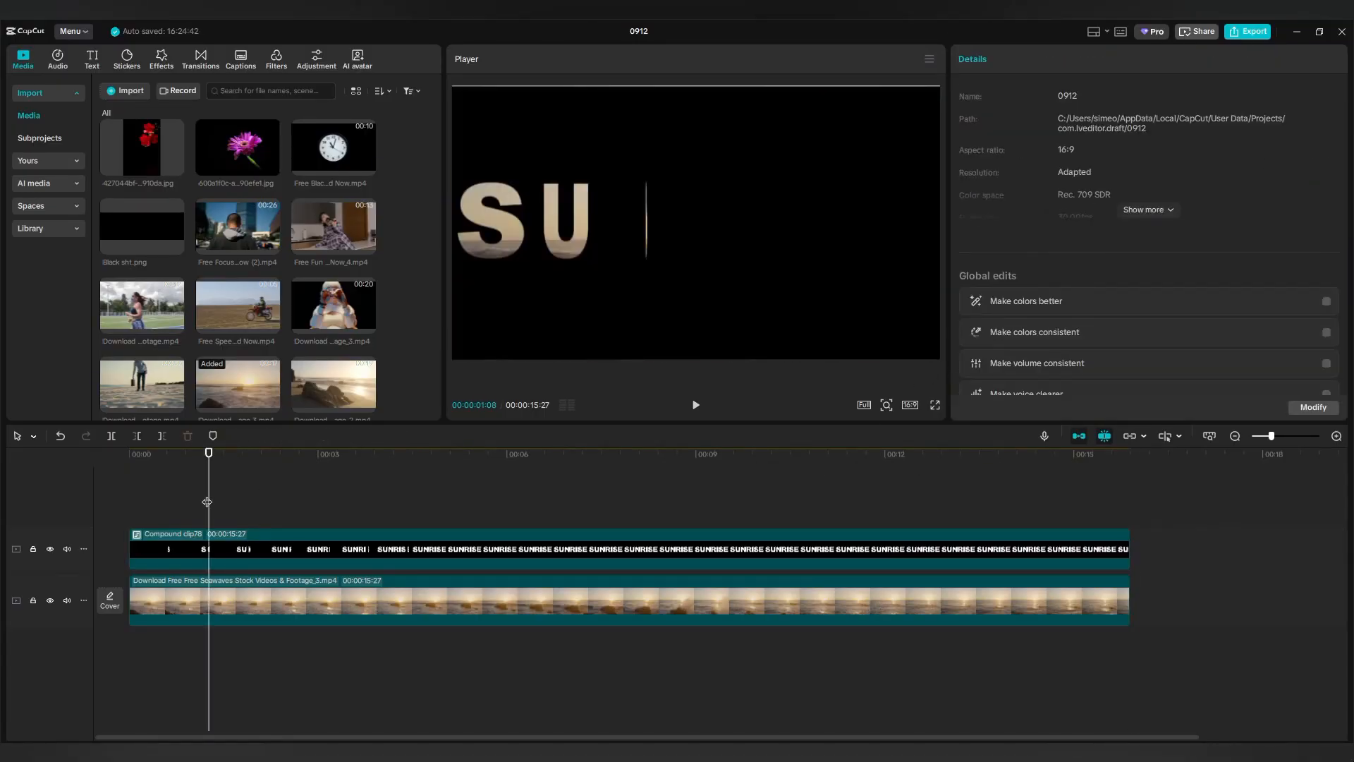
left_click(126, 515)
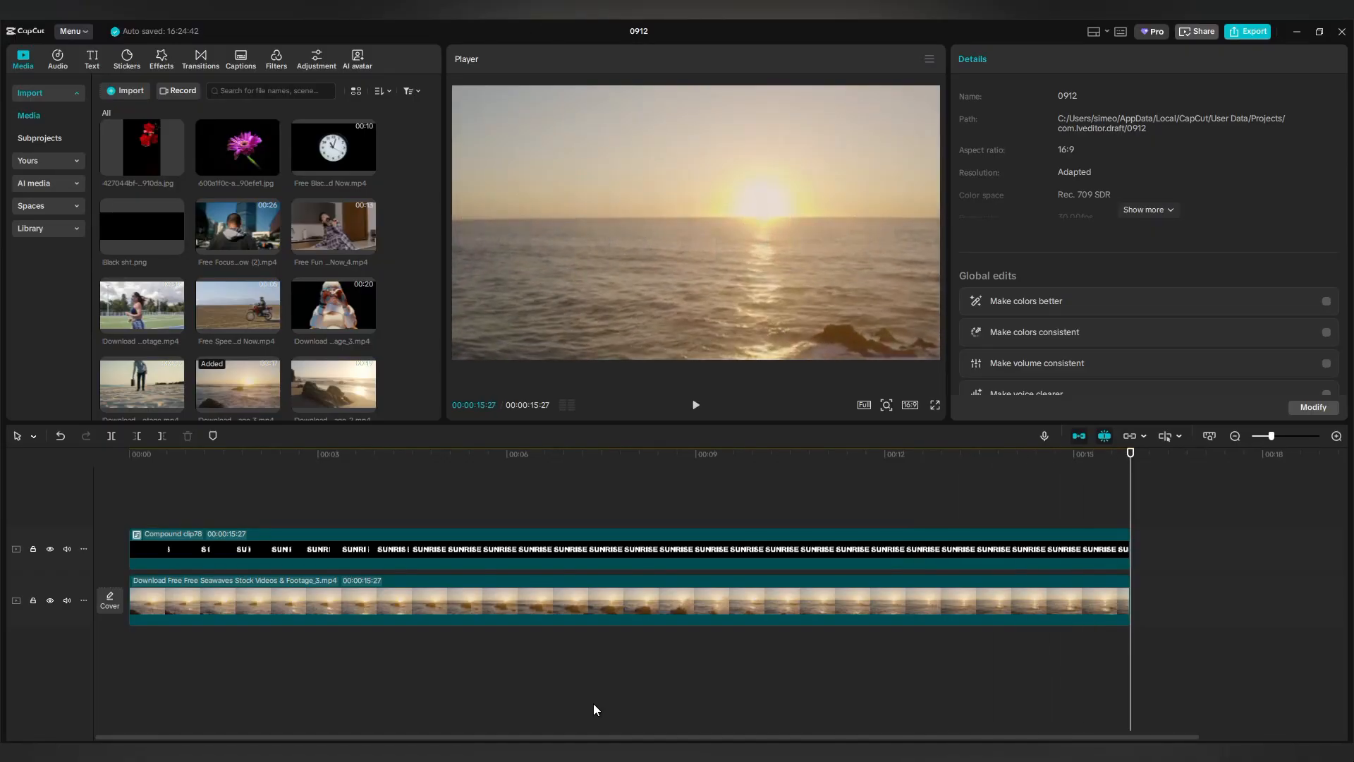
Apply the Rotate Out 1 exit animation to the SUNRISE compound clip.
left_click(867, 549)
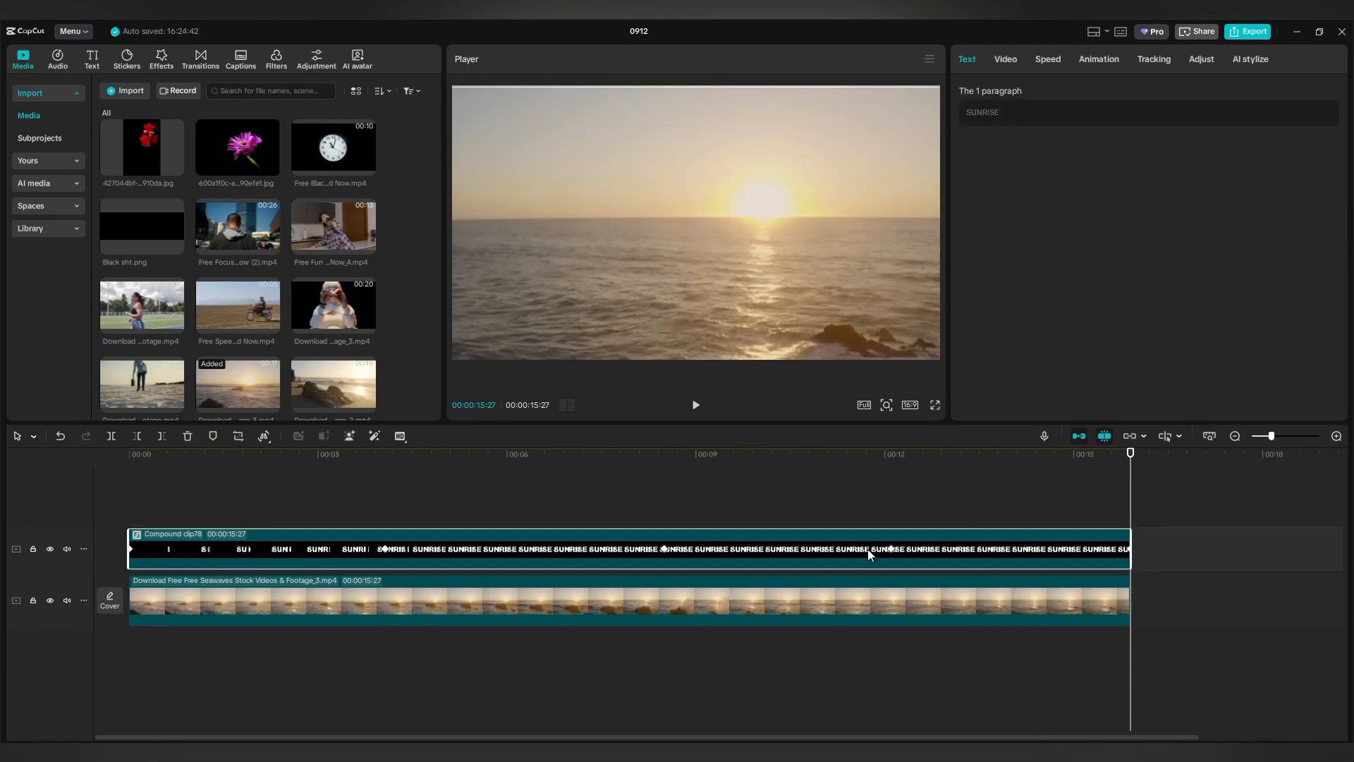
left_click(1099, 57)
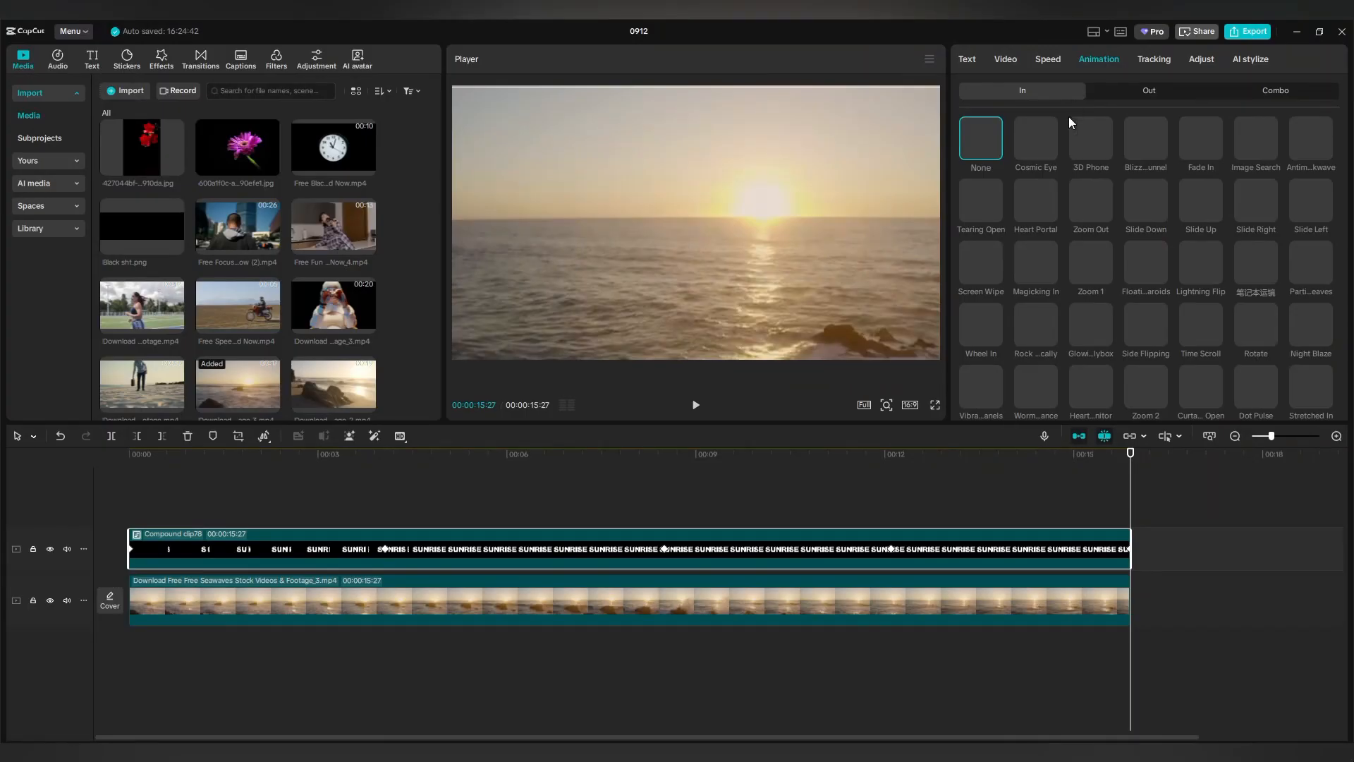
left_click(1150, 92)
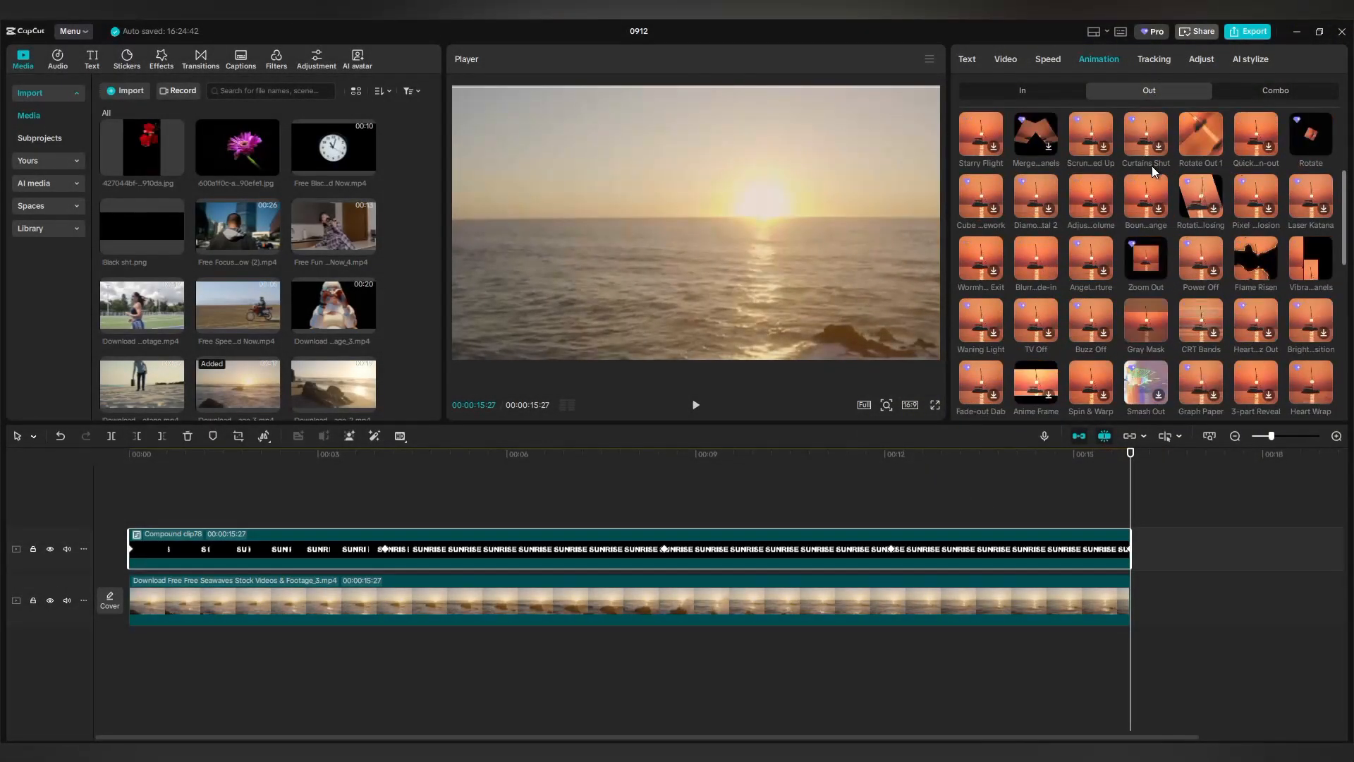
scroll(1344, 215, "down", 3)
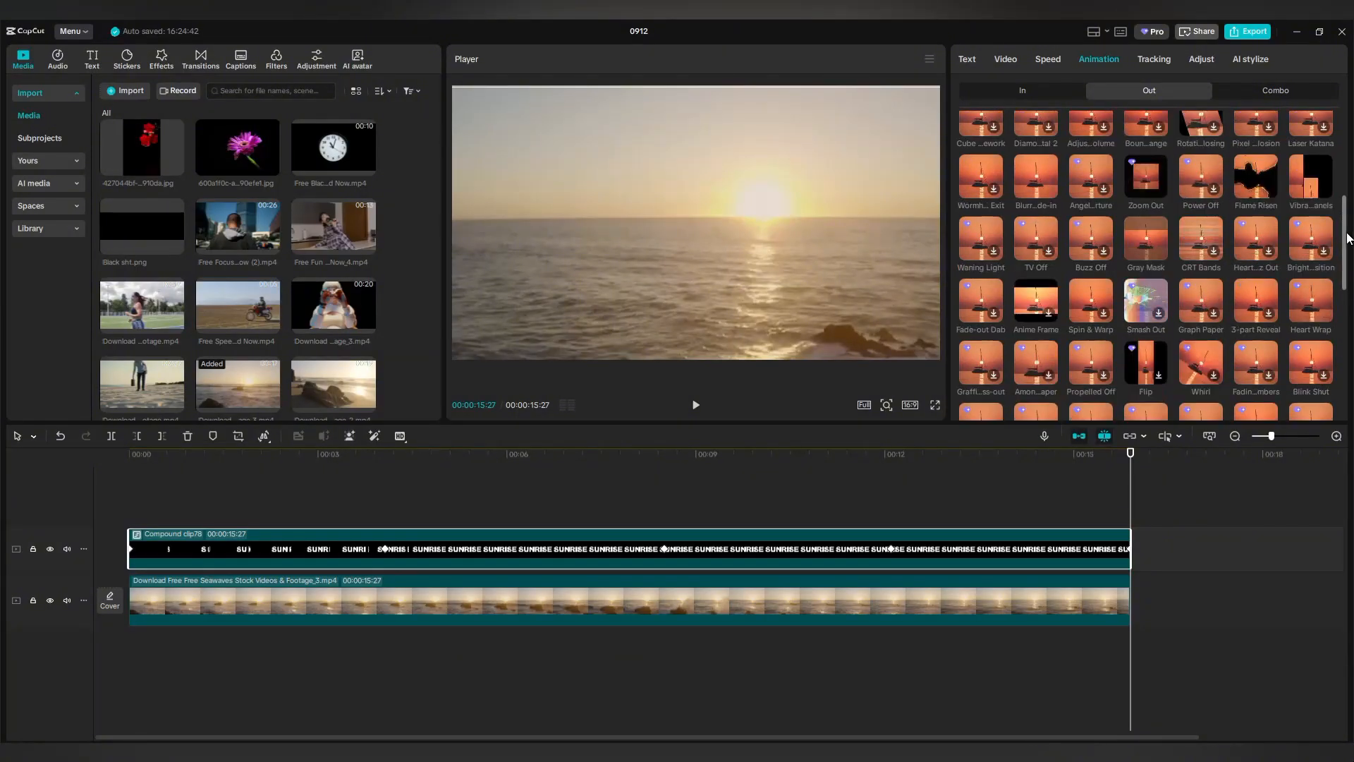
left_click_drag(1347, 240, 1347, 191)
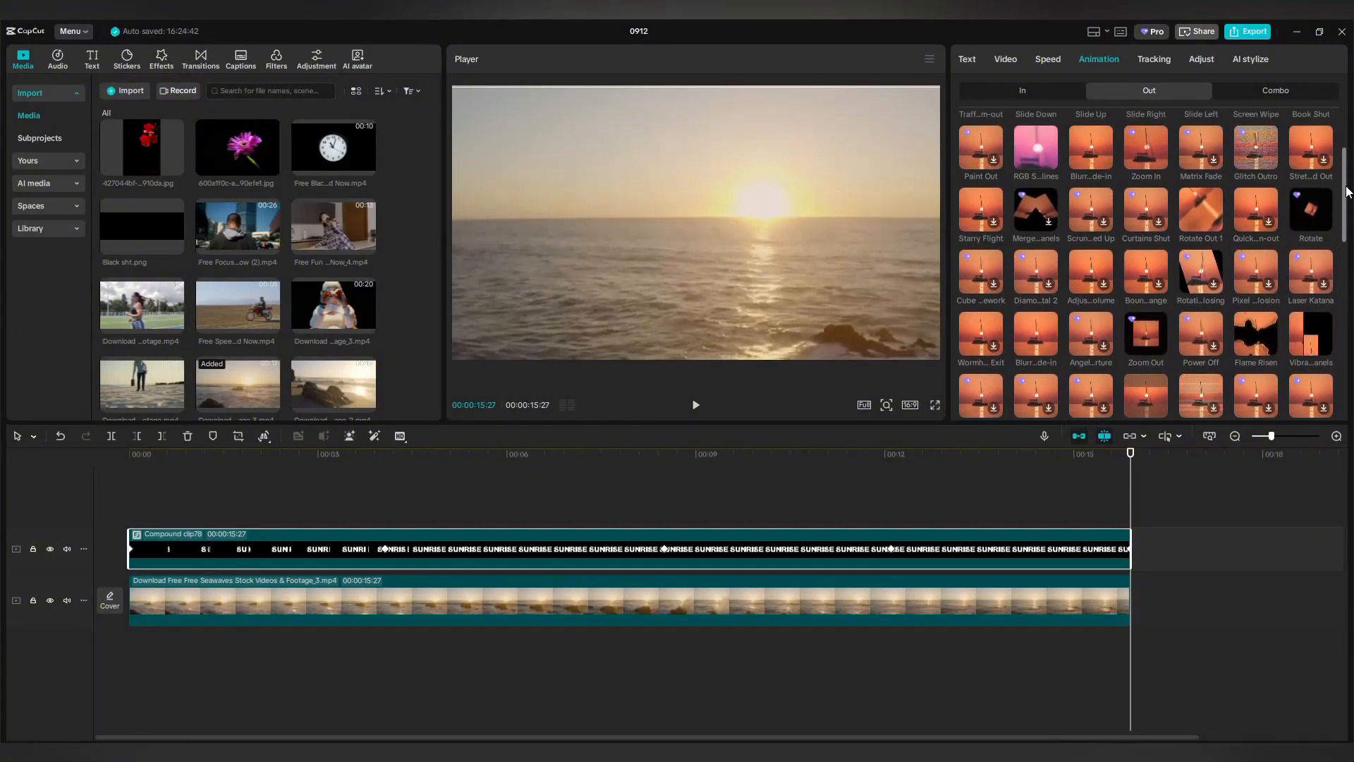
left_click(1204, 210)
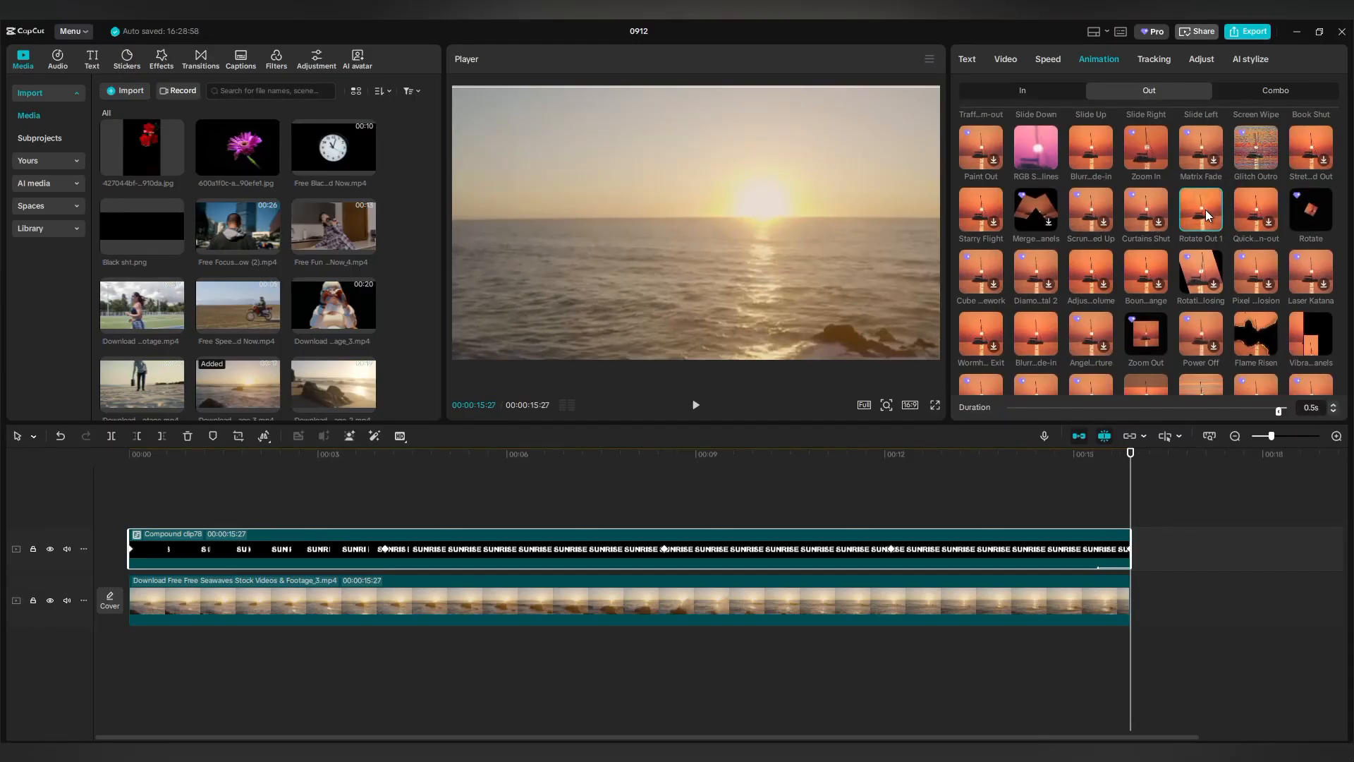
Set the exit animation duration to about 5.0 seconds and play the preview.
left_click_drag(1278, 410, 1254, 415)
left_click_drag(1165, 417, 1163, 414)
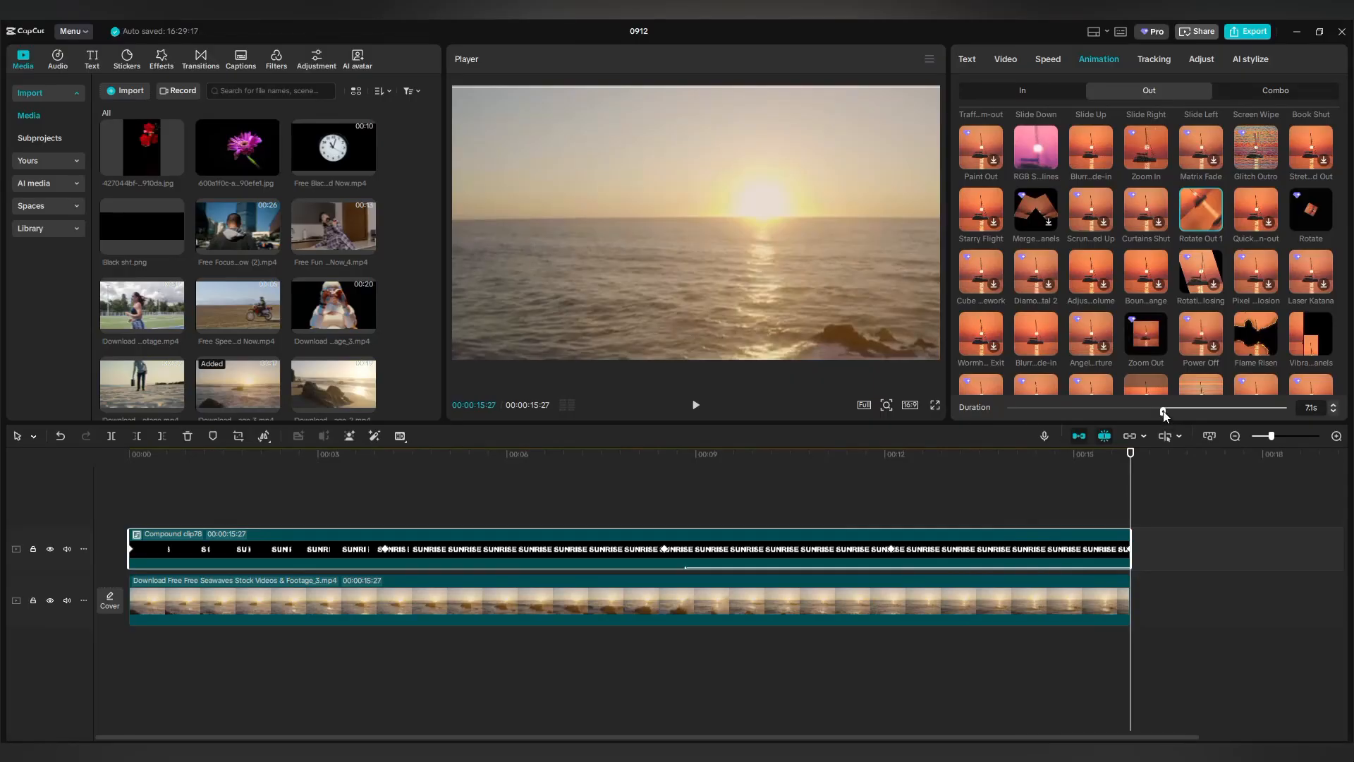
left_click_drag(1173, 412, 1200, 415)
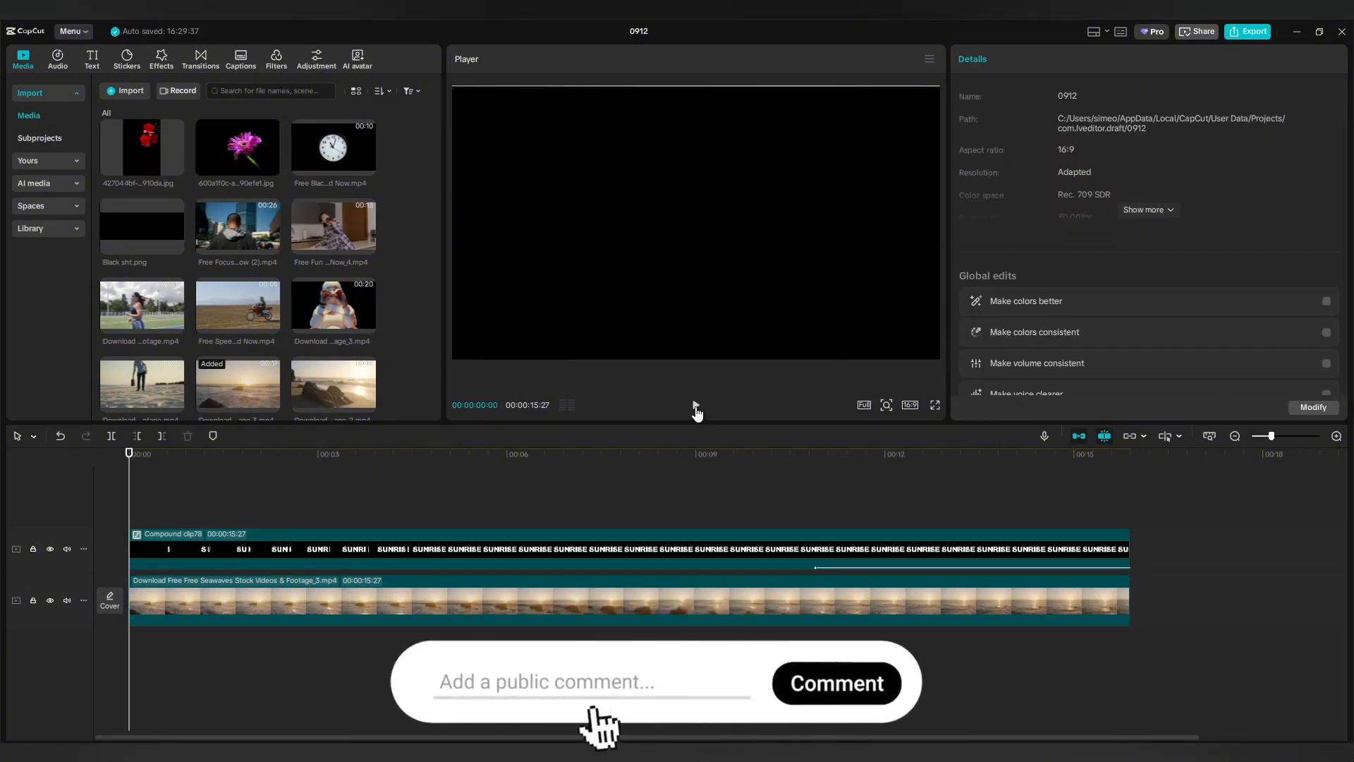
left_click(695, 406)
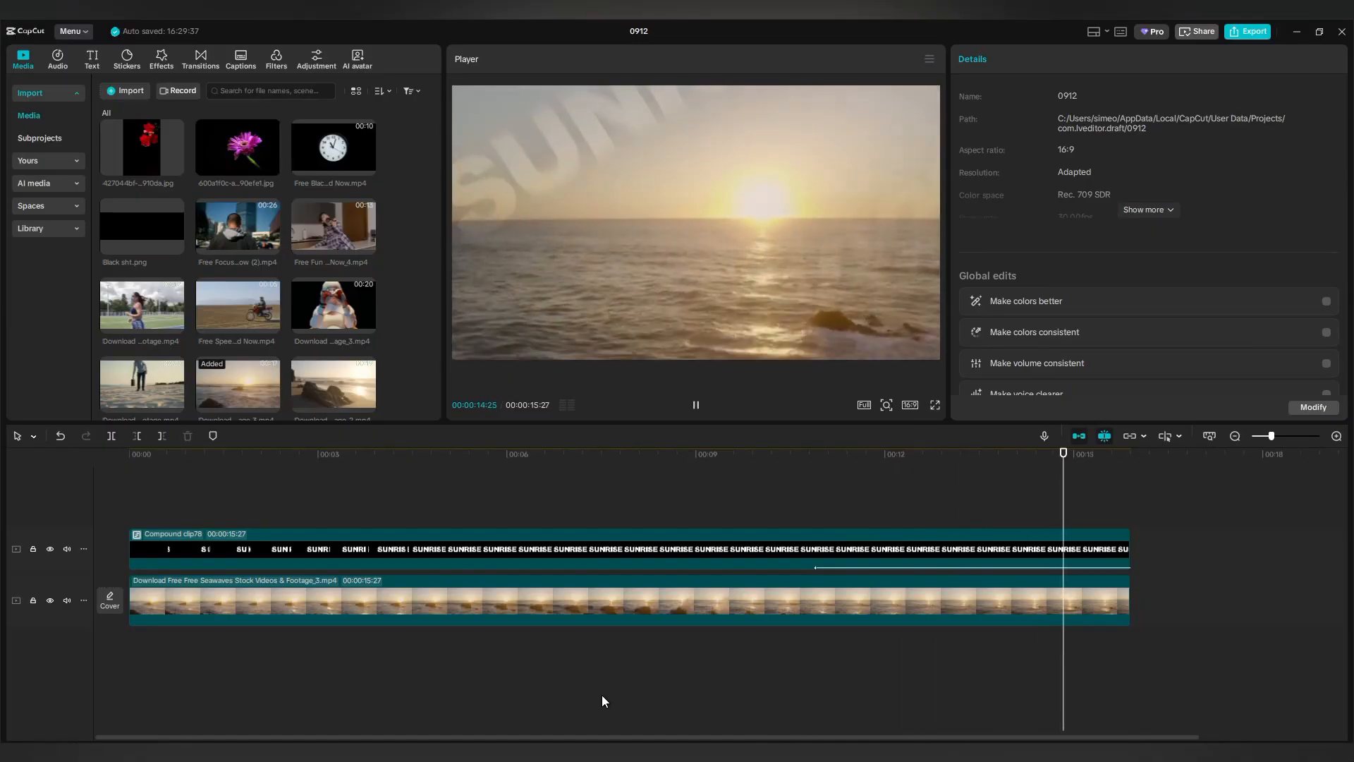
Replay the finished SUNRISE title sequence full screen from the beginning.
left_click(934, 405)
key("space")
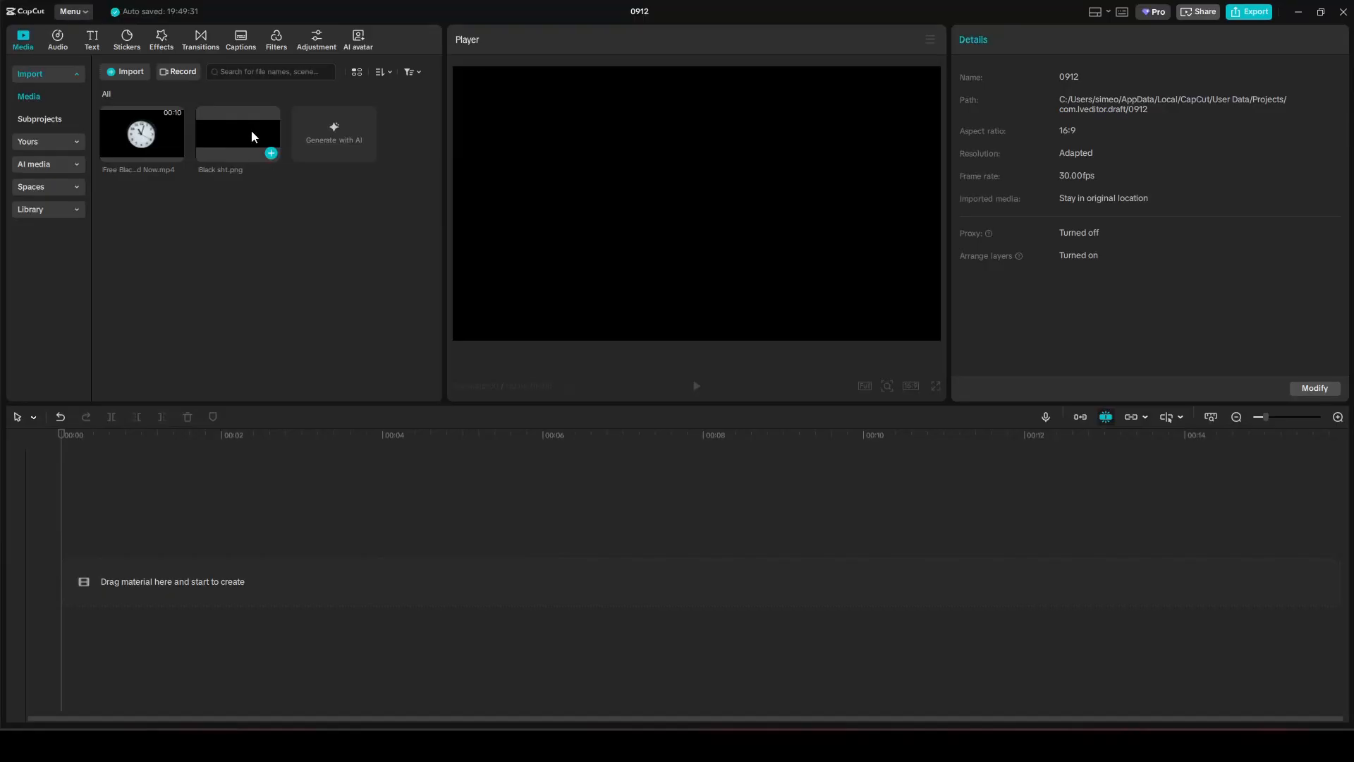
Add Black sht.png to the timeline and scale it to 163% to fill the frame.
left_click_drag(251, 129, 163, 570)
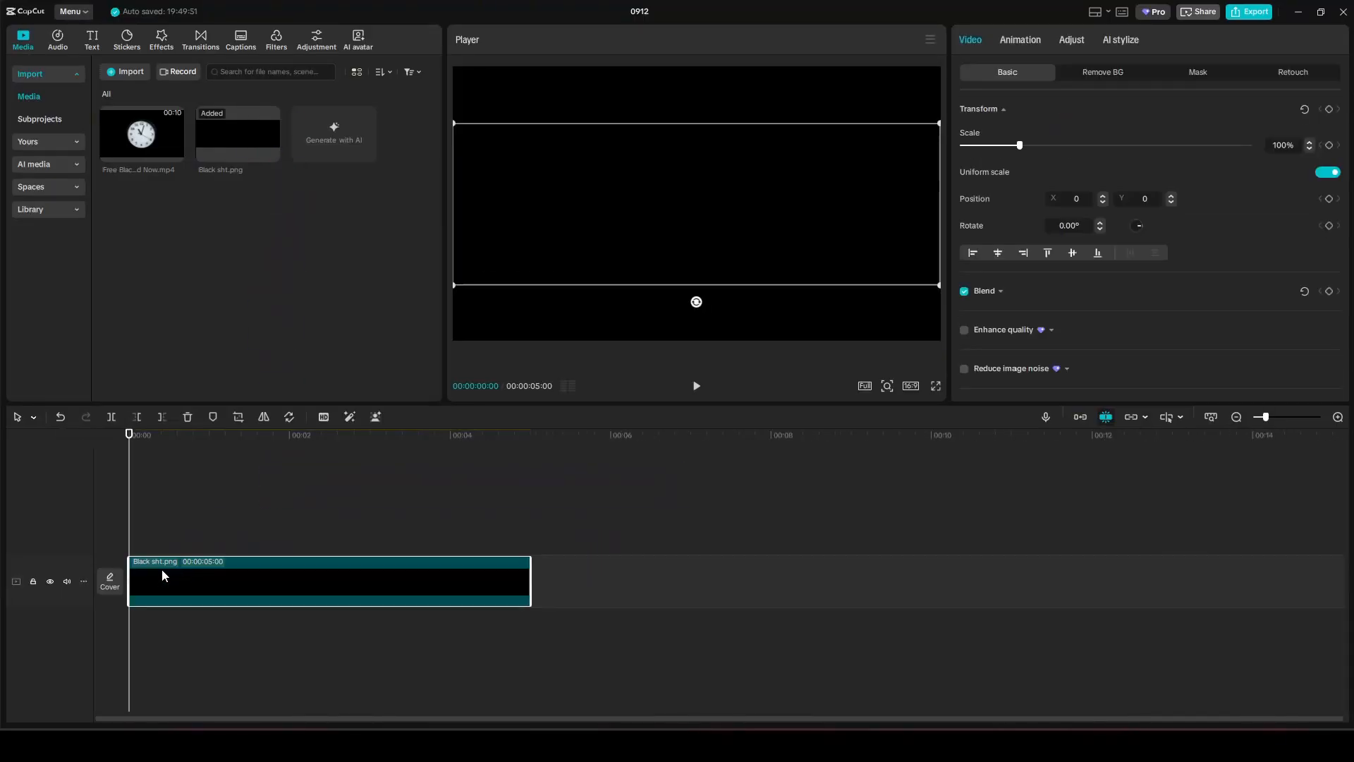
left_click(226, 550)
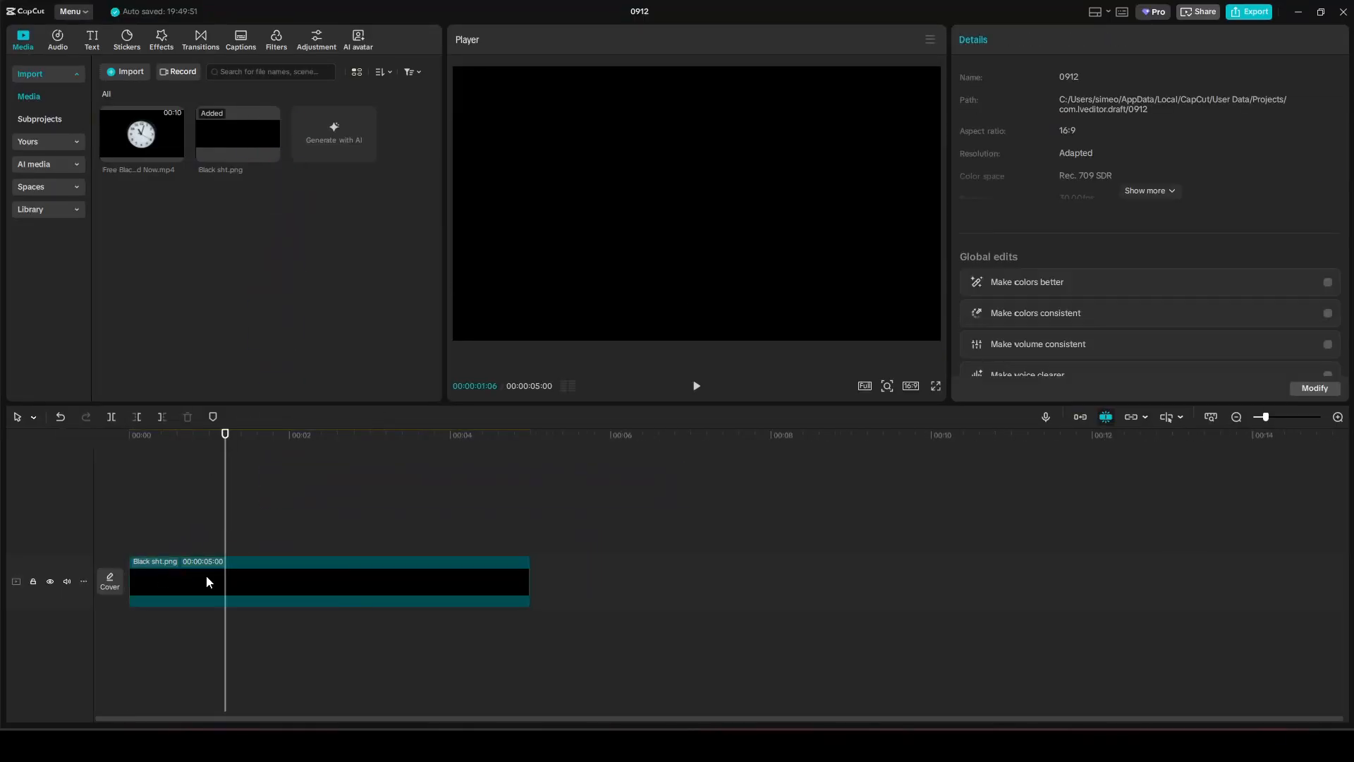
left_click(205, 577)
left_click_drag(1020, 146, 1059, 146)
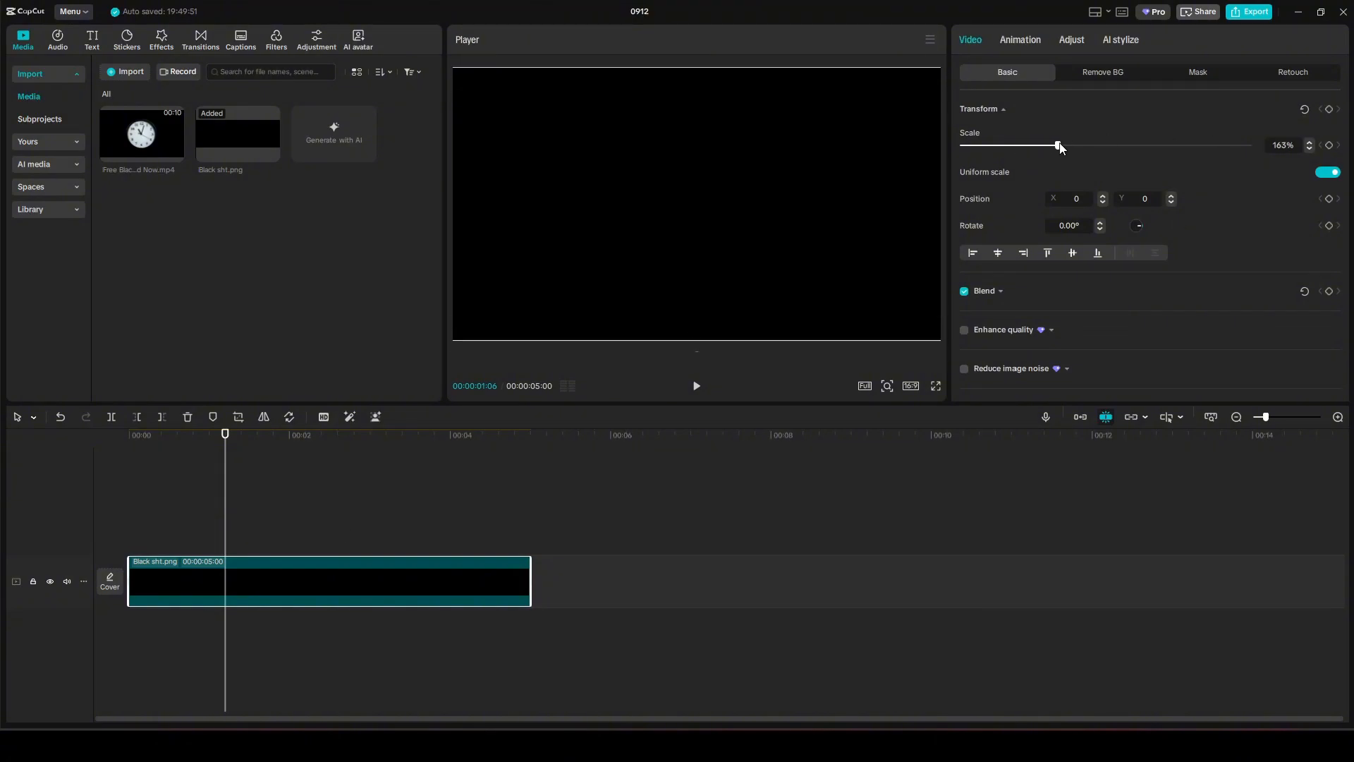
left_click(165, 534)
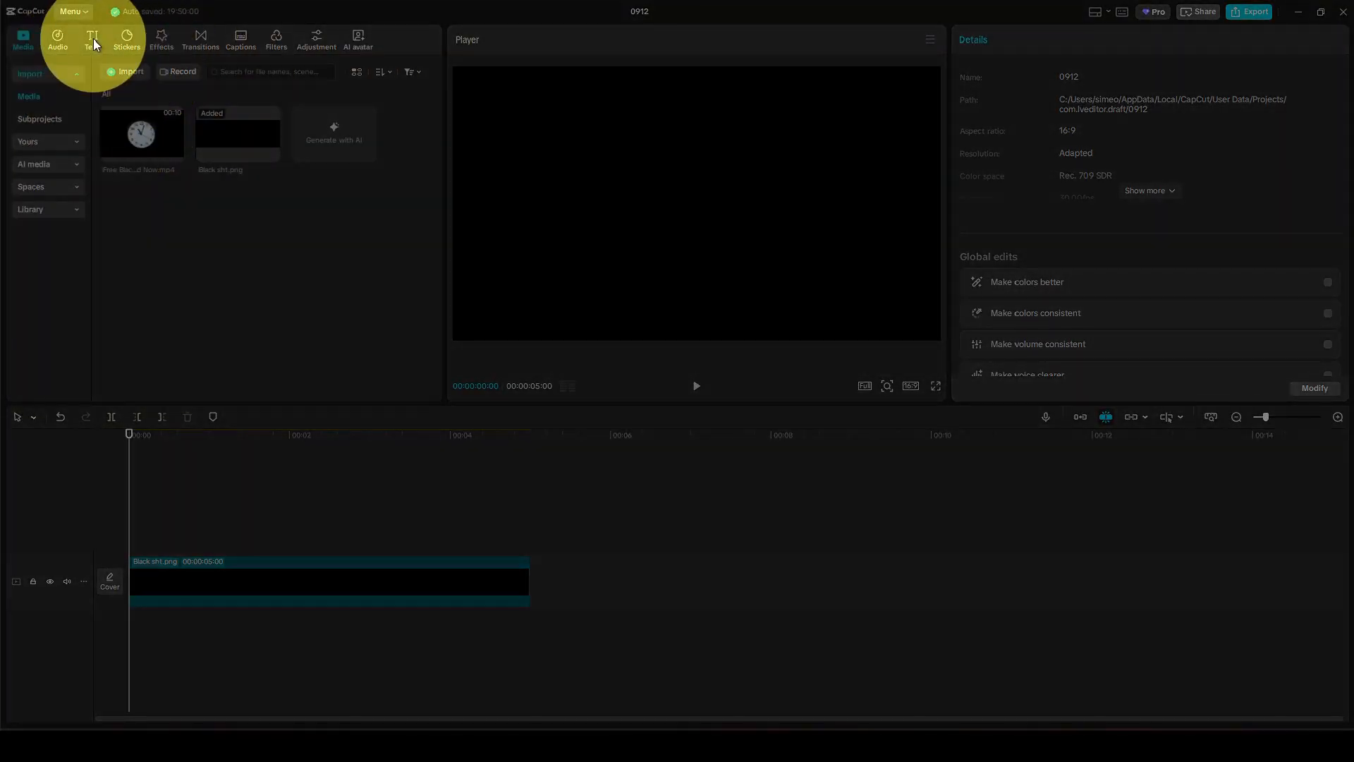
Add the first rainbow Multicolor text effect style above the black clip.
left_click(93, 40)
left_click(34, 206)
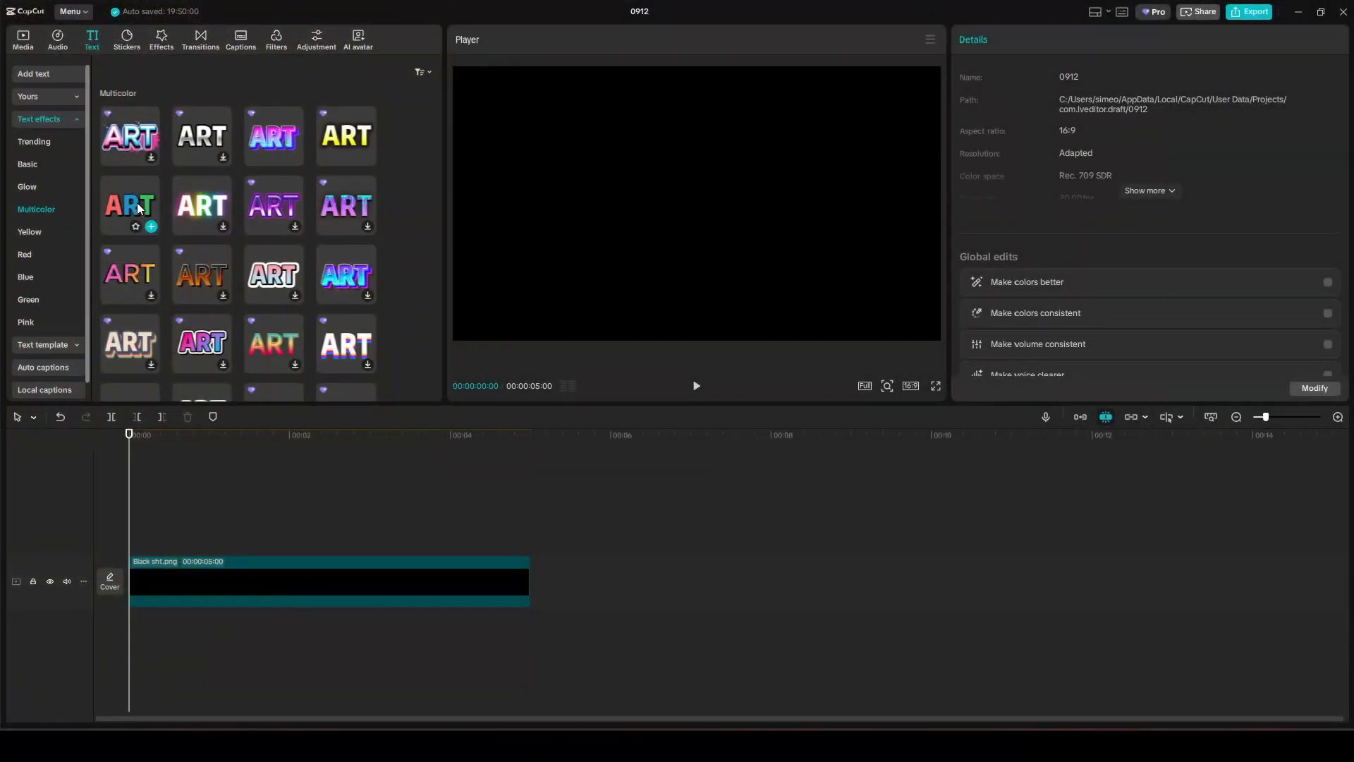
scroll(314, 185, "down", 3)
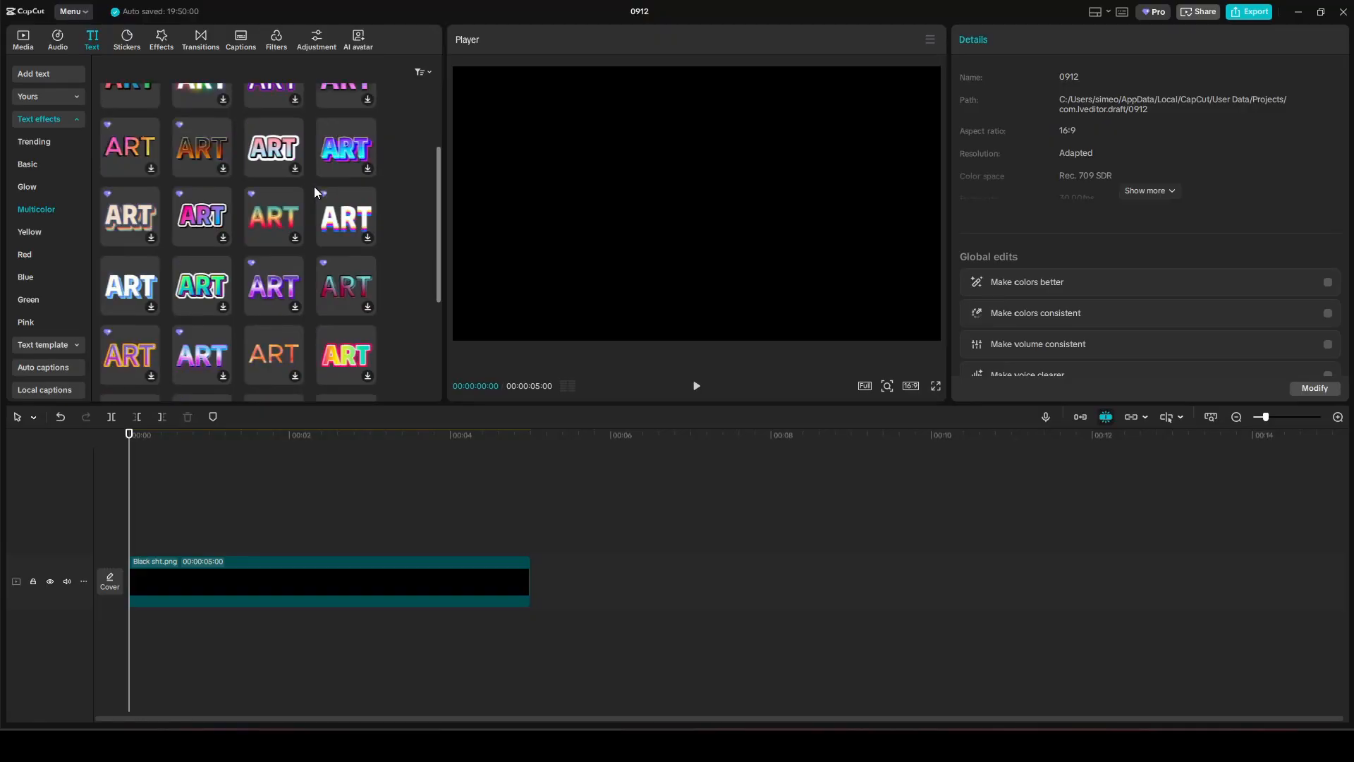
scroll(313, 188, "down", 2)
scroll(312, 188, "up", 3)
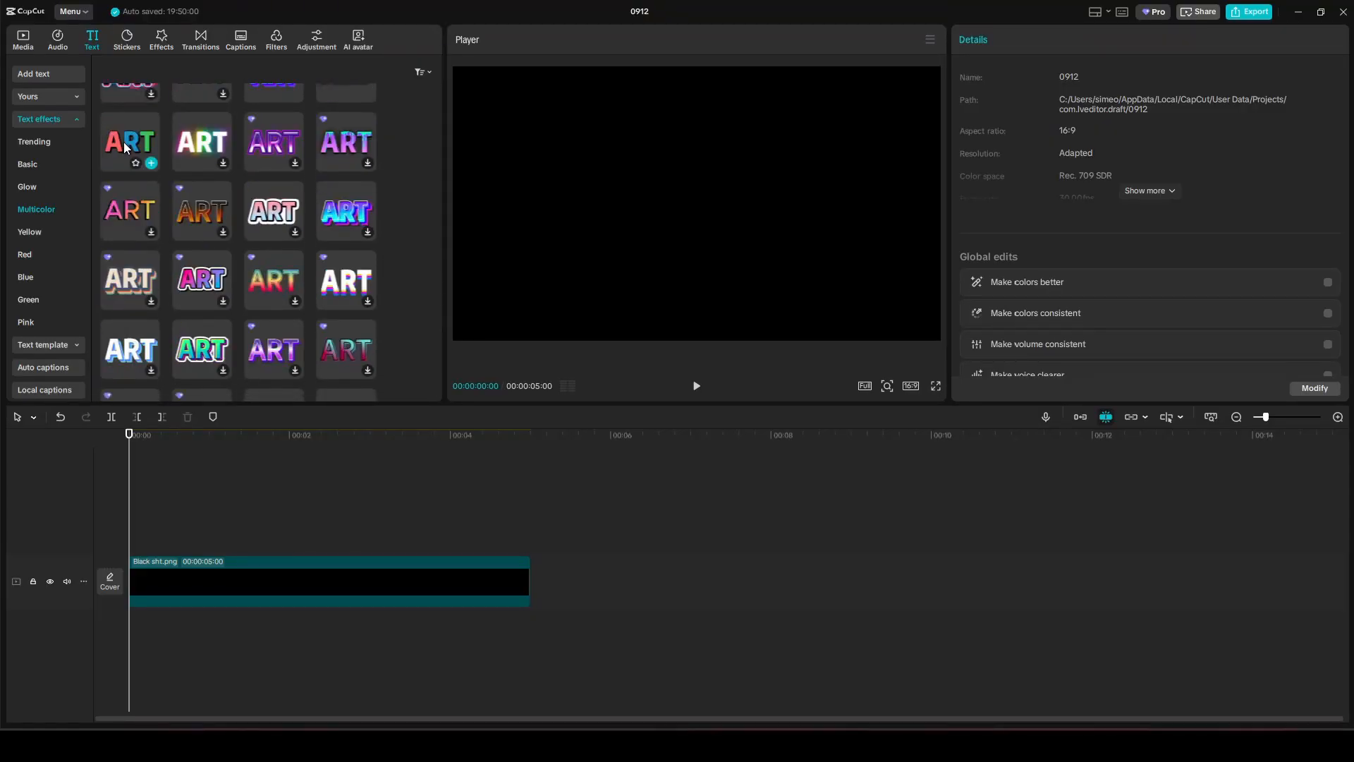
left_click(125, 142)
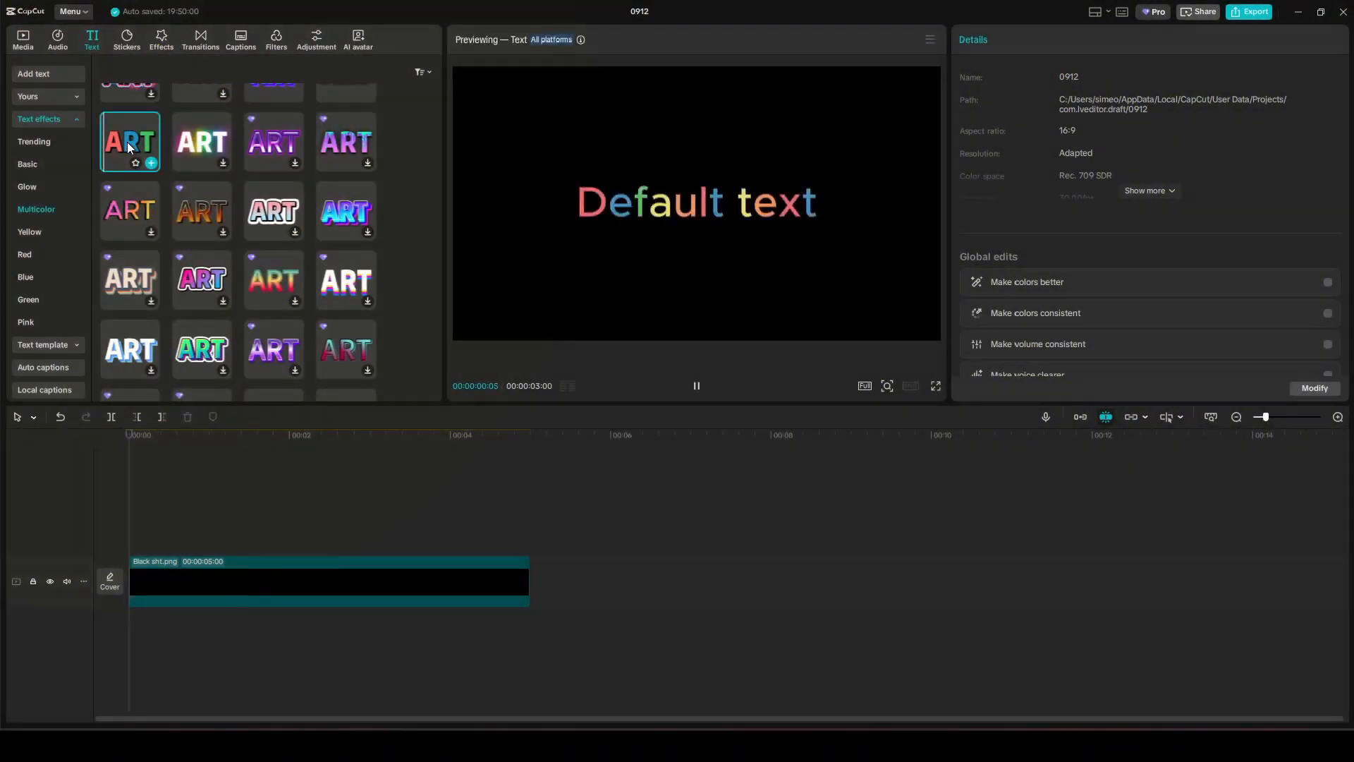
left_click_drag(129, 142, 130, 542)
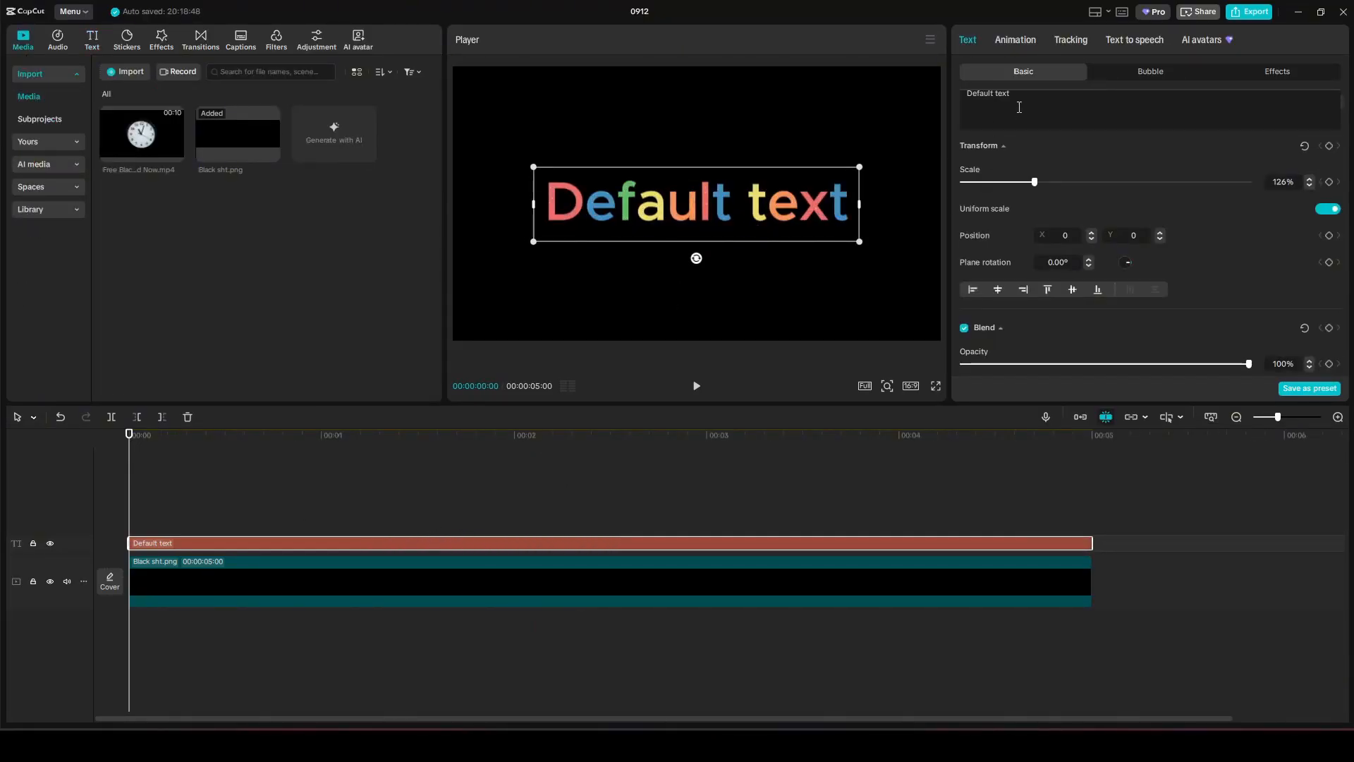
Retype the caption as 'Stay Creative', set it to the Luxury font, and enlarge it.
left_click_drag(1013, 93, 979, 94)
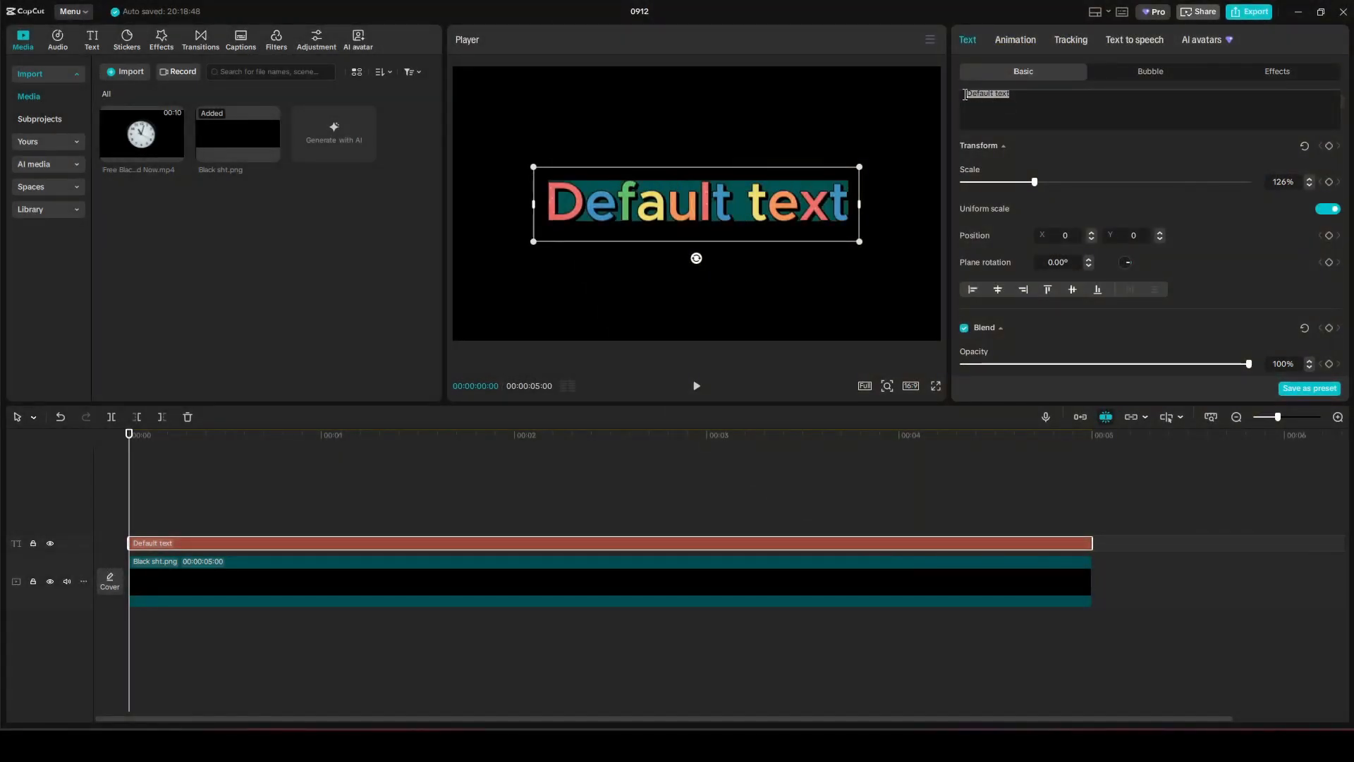
type("Stay ")
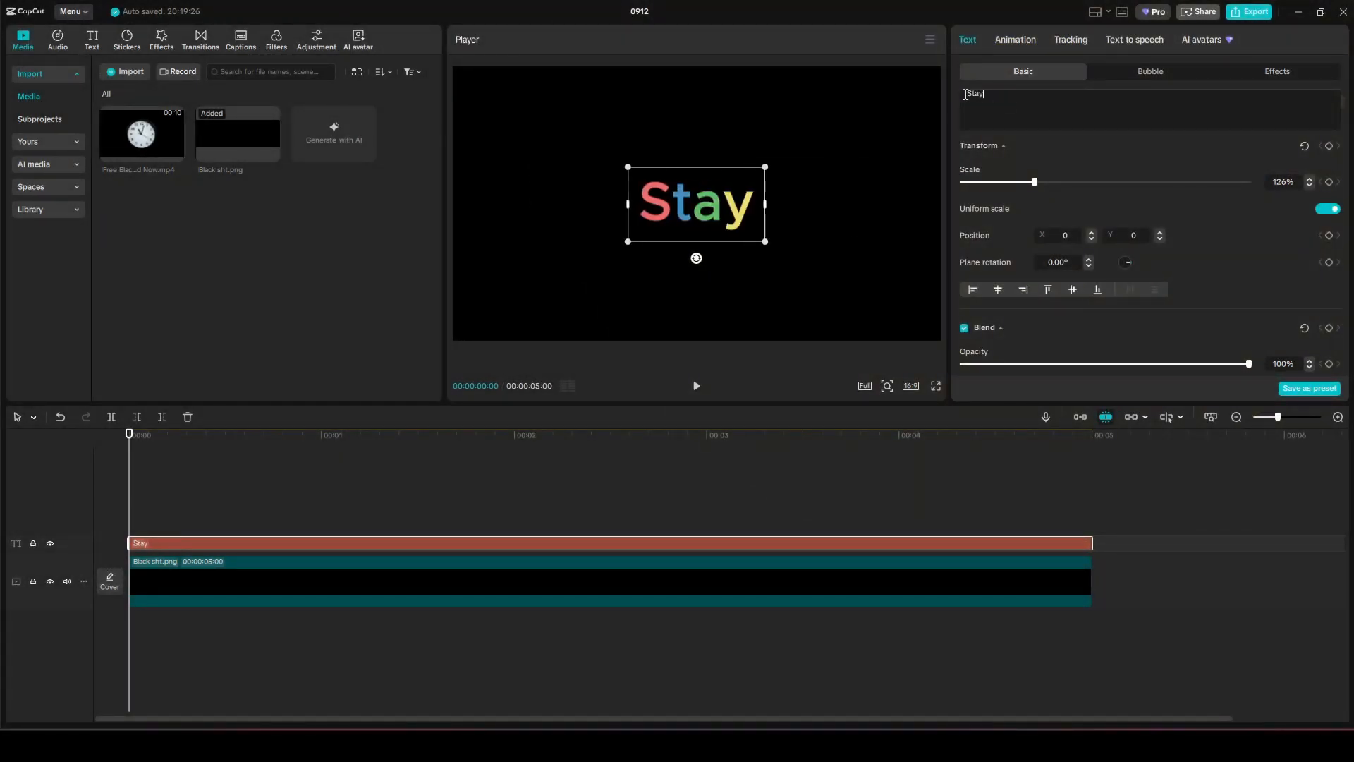
type("Creative")
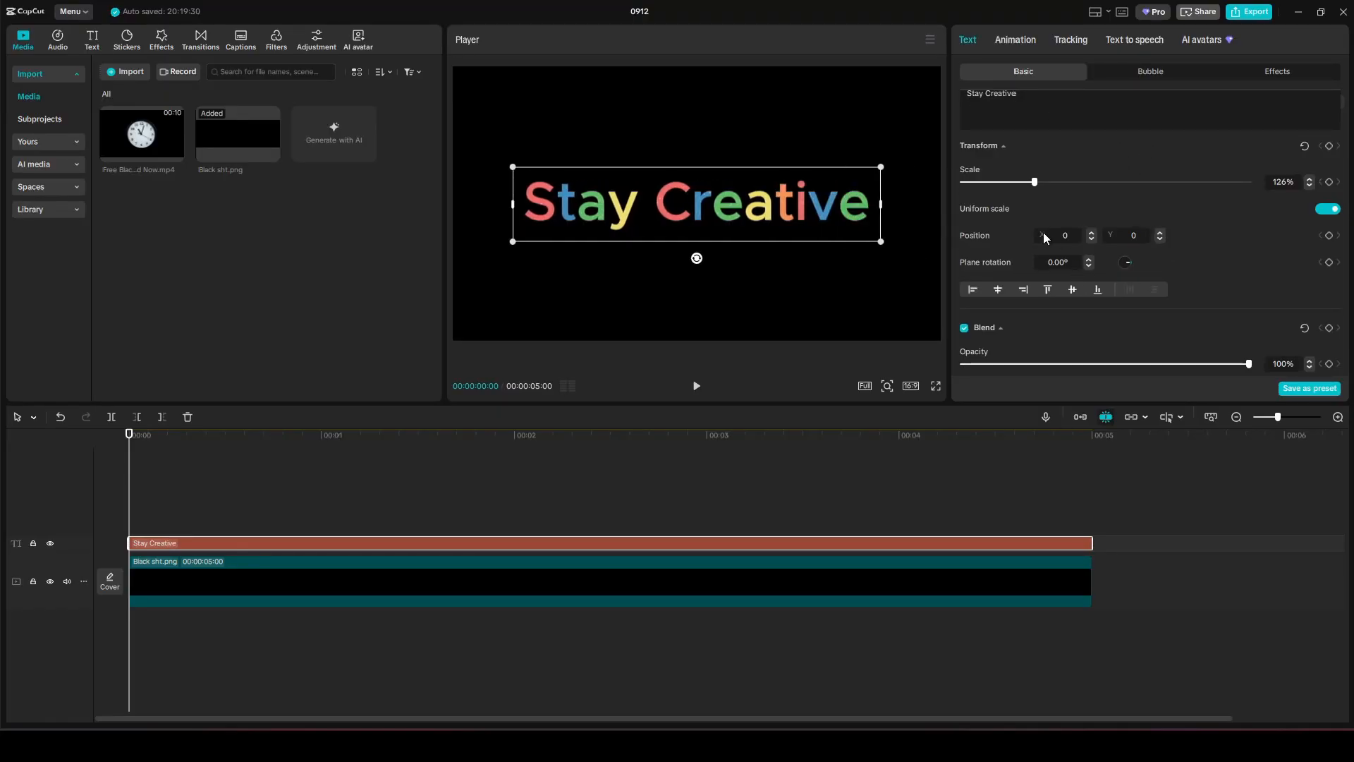
scroll(1043, 233, "up", 5)
left_click(1165, 167)
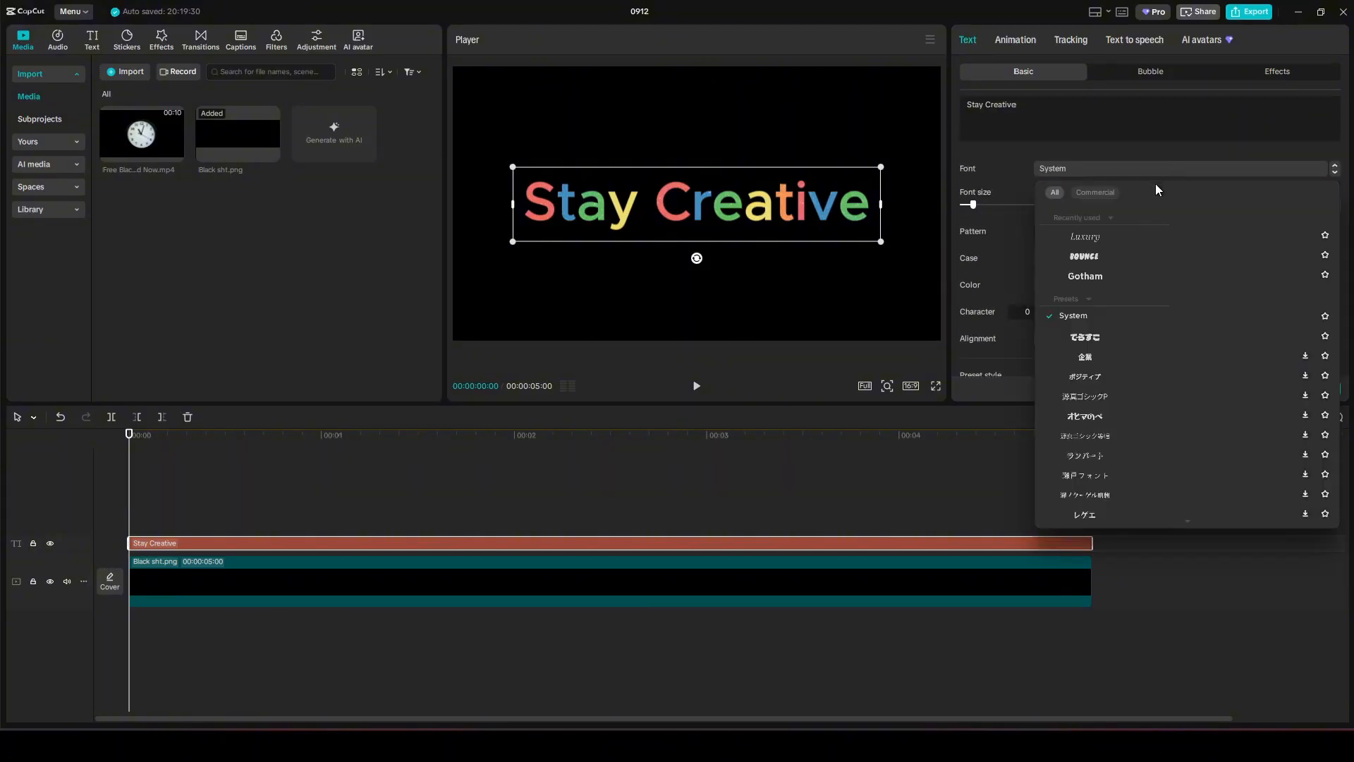
left_click(1089, 237)
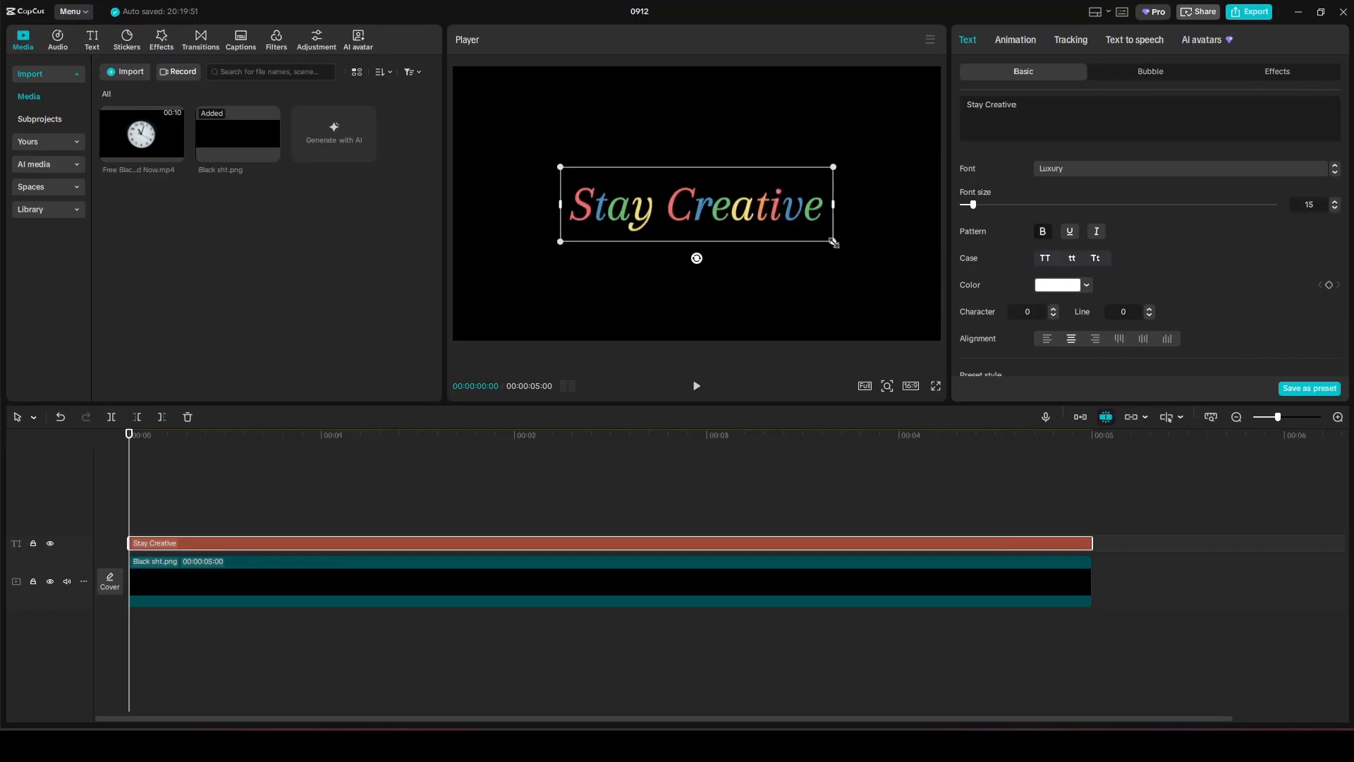
left_click_drag(834, 242, 919, 305)
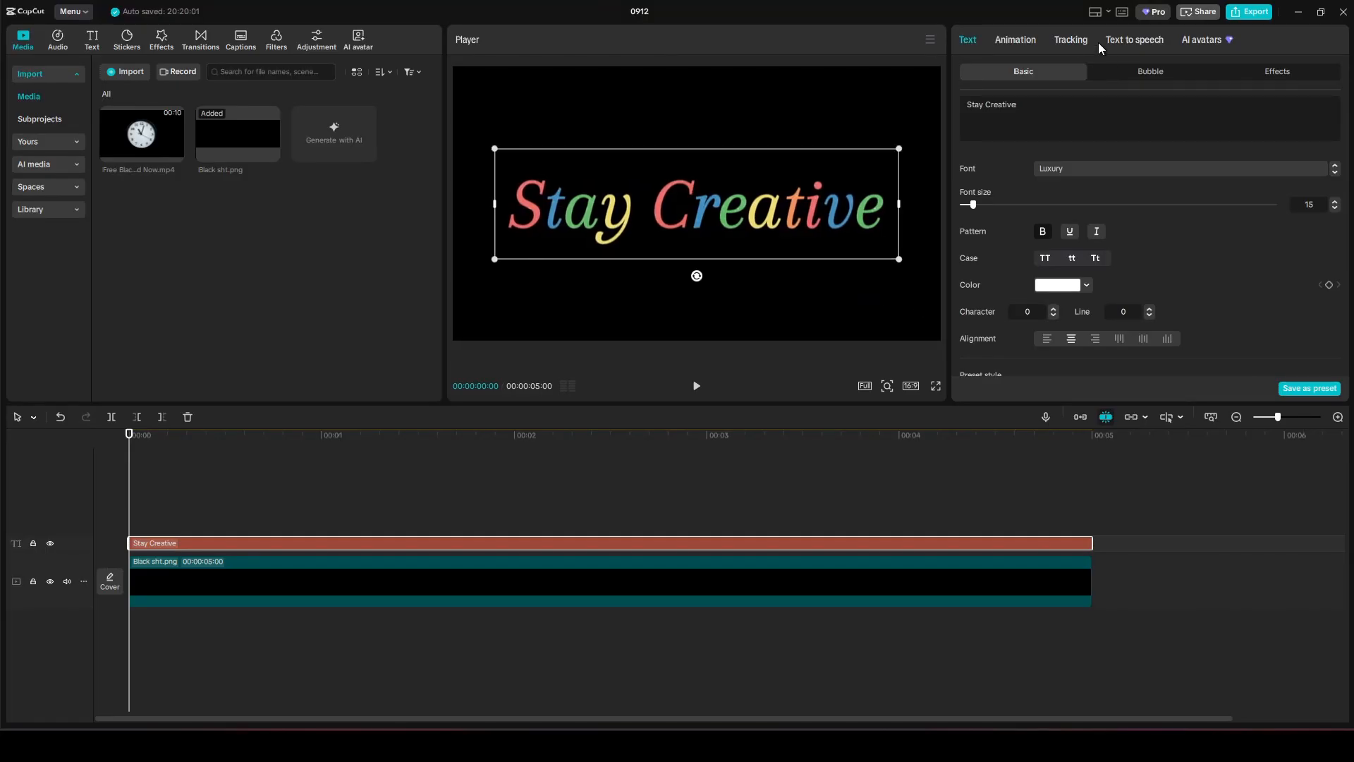
Preview the Throw Out, Zoom Out 2 and Chroma Type intro animations on the caption.
left_click(1021, 40)
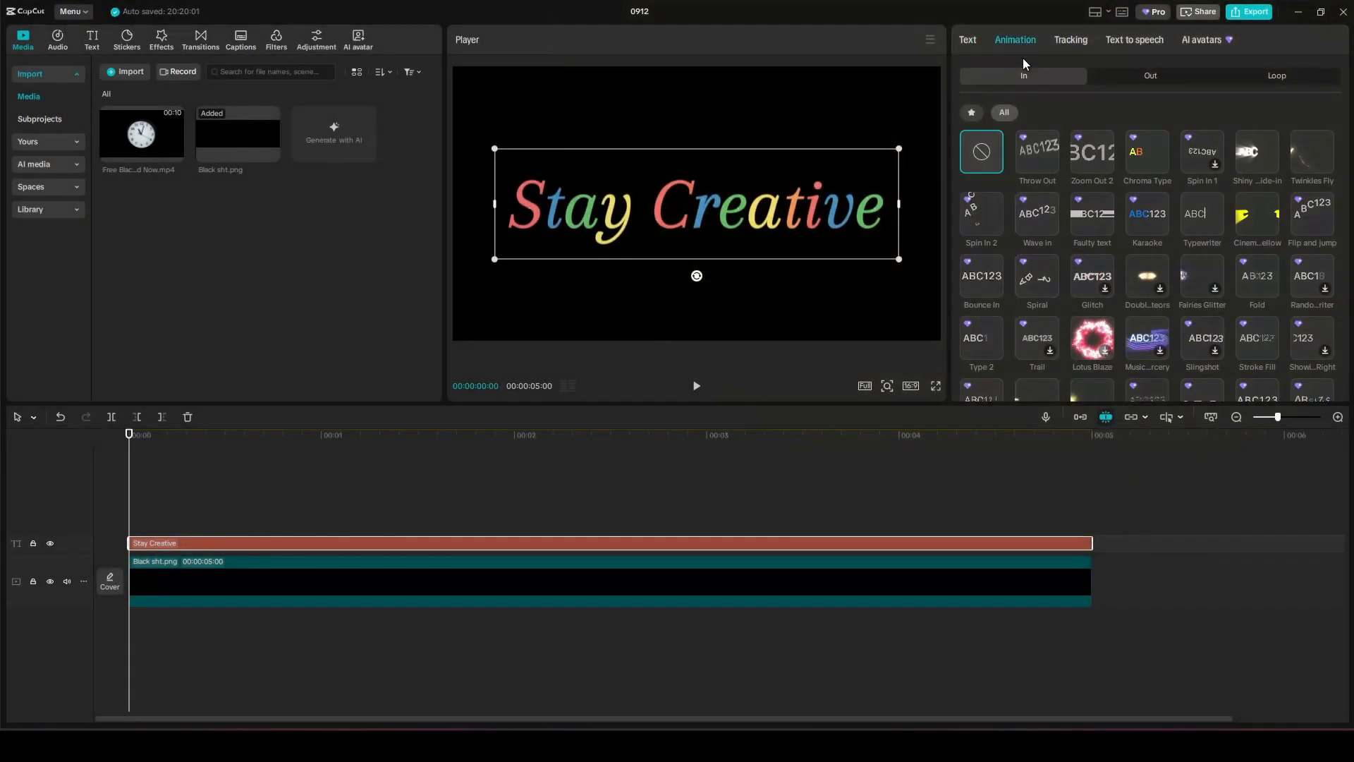
left_click(1028, 82)
left_click(1033, 154)
left_click(1089, 154)
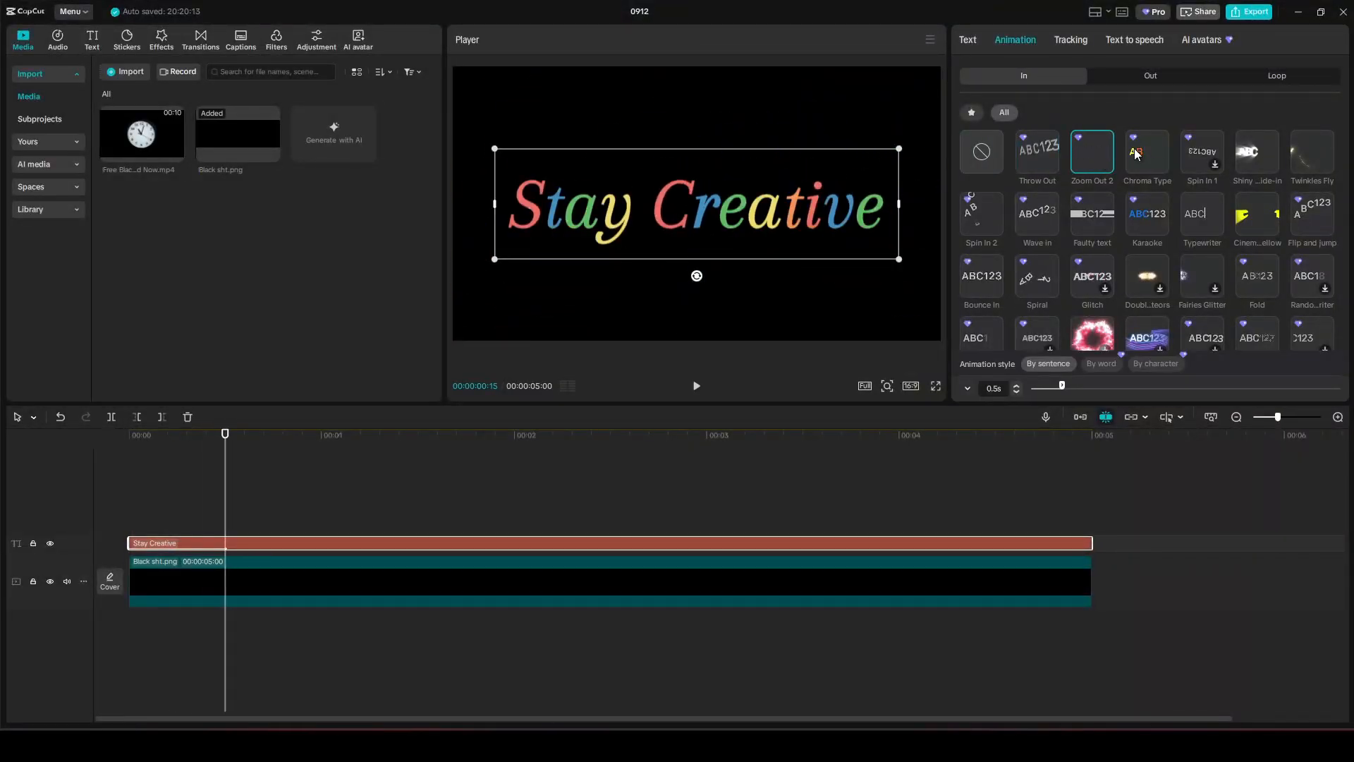
left_click(1162, 157)
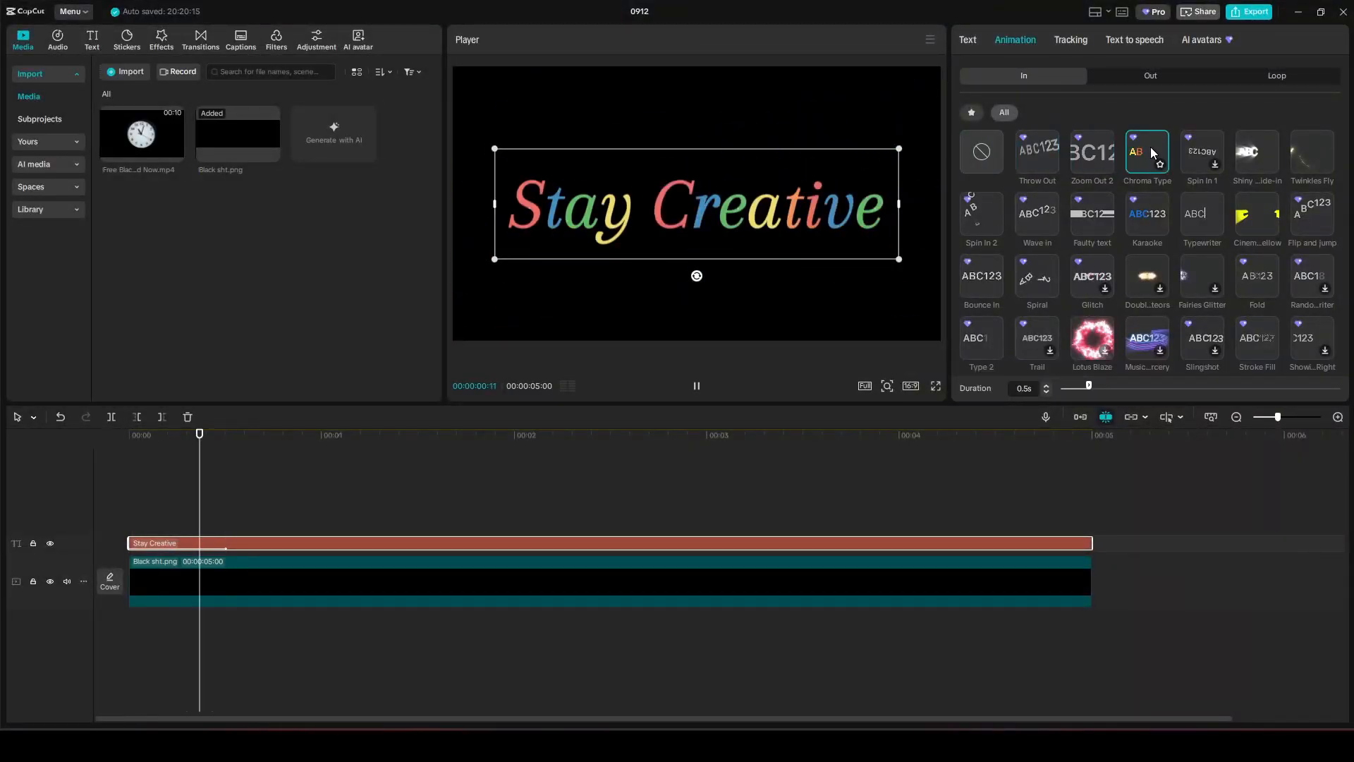
Apply the Spiral intro at 2.0 seconds and return the playhead to the start.
left_click(1035, 279)
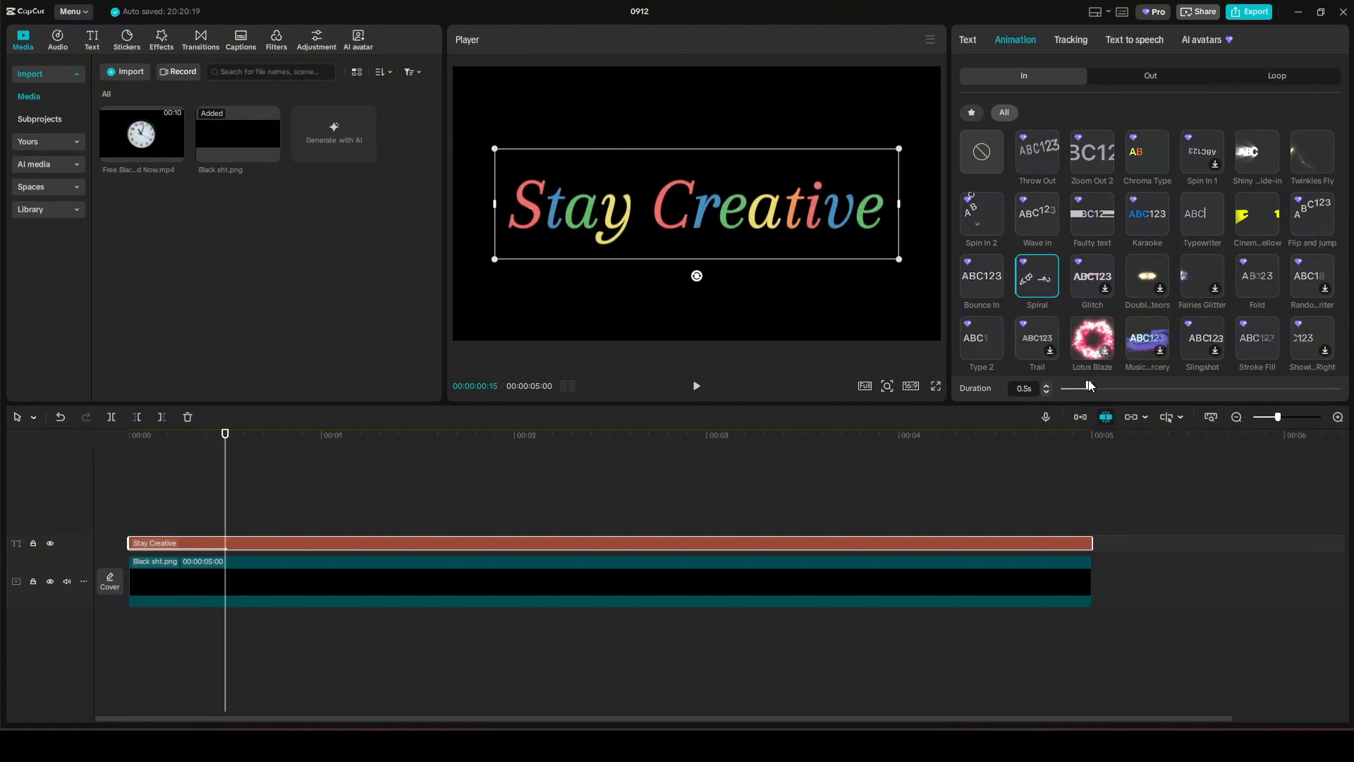
left_click_drag(1088, 386, 1138, 388)
left_click_drag(1173, 387, 1174, 387)
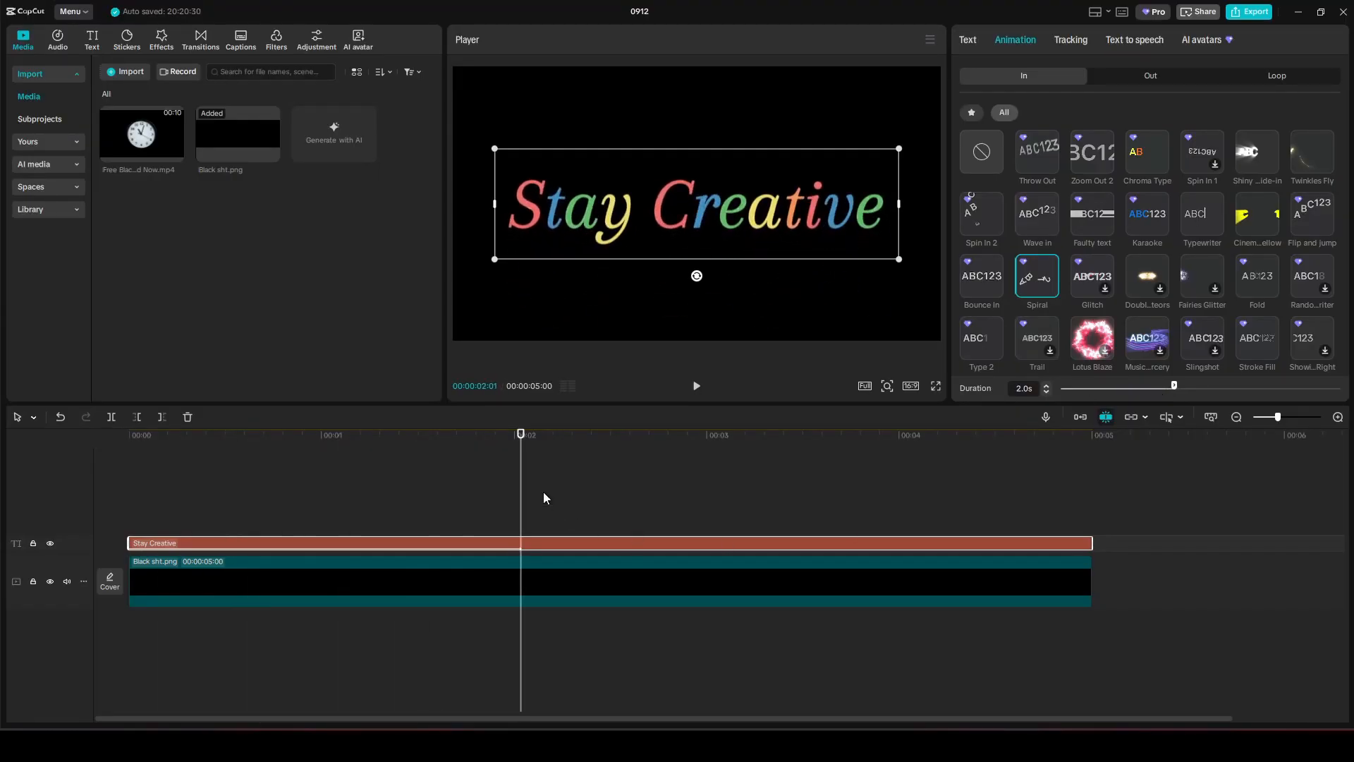
left_click(355, 507)
left_click_drag(354, 509, 114, 529)
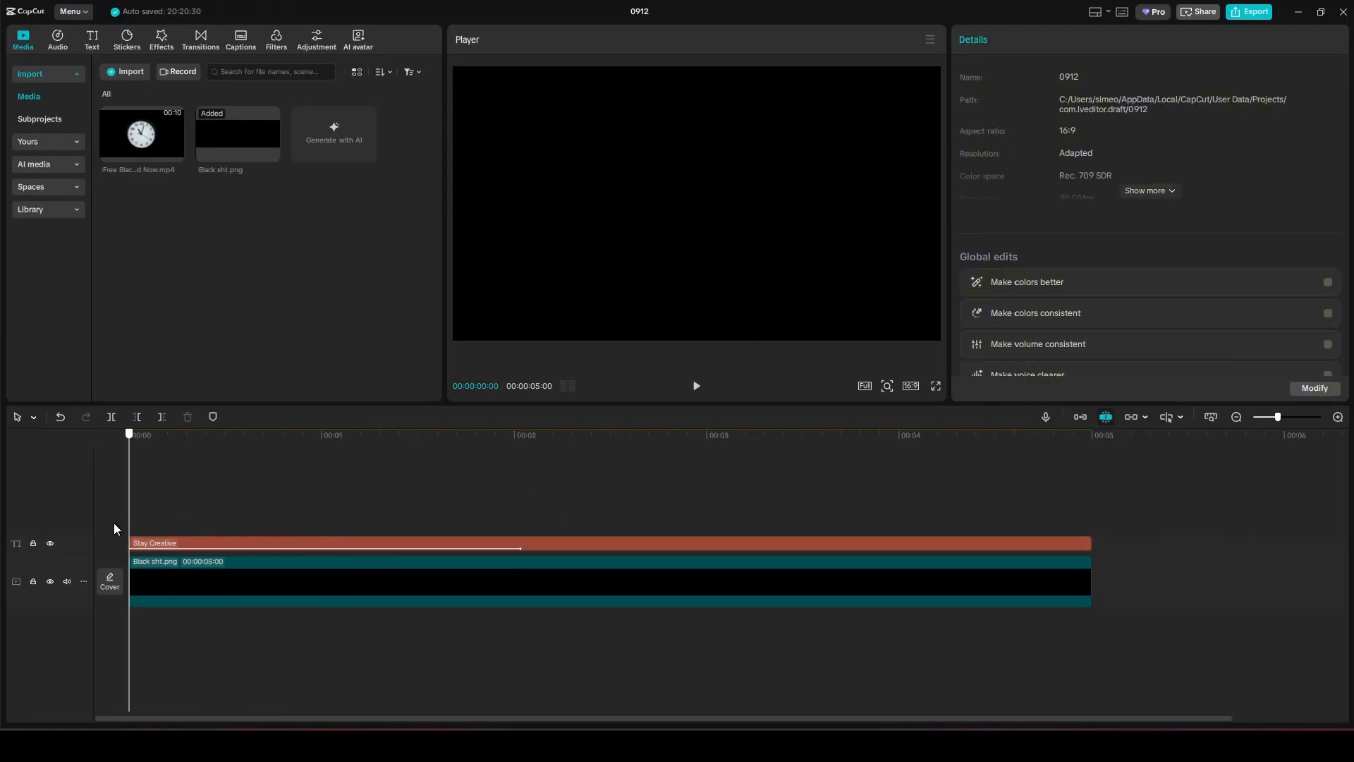
Play the video to watch the Stay Creative spiral intro.
left_click(696, 388)
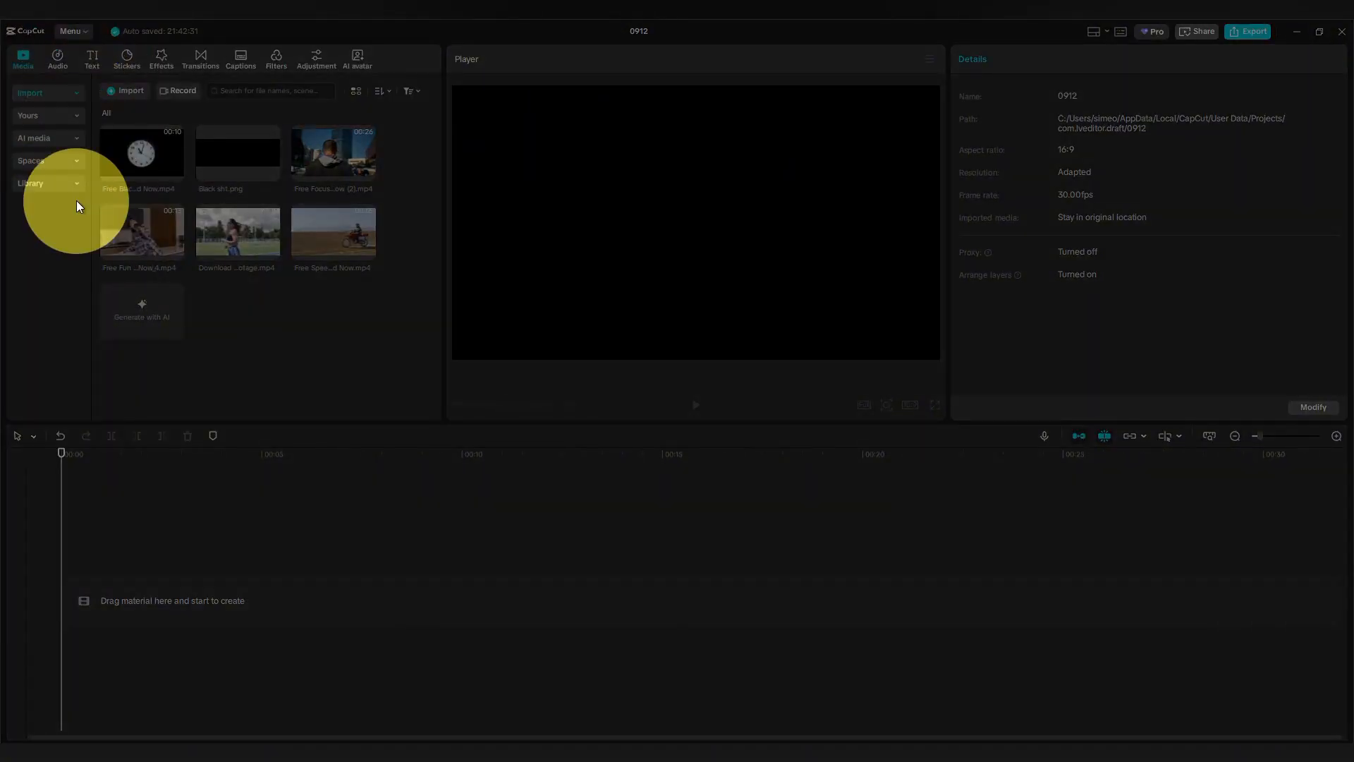
Add the black background clip from the library to the timeline.
left_click(75, 184)
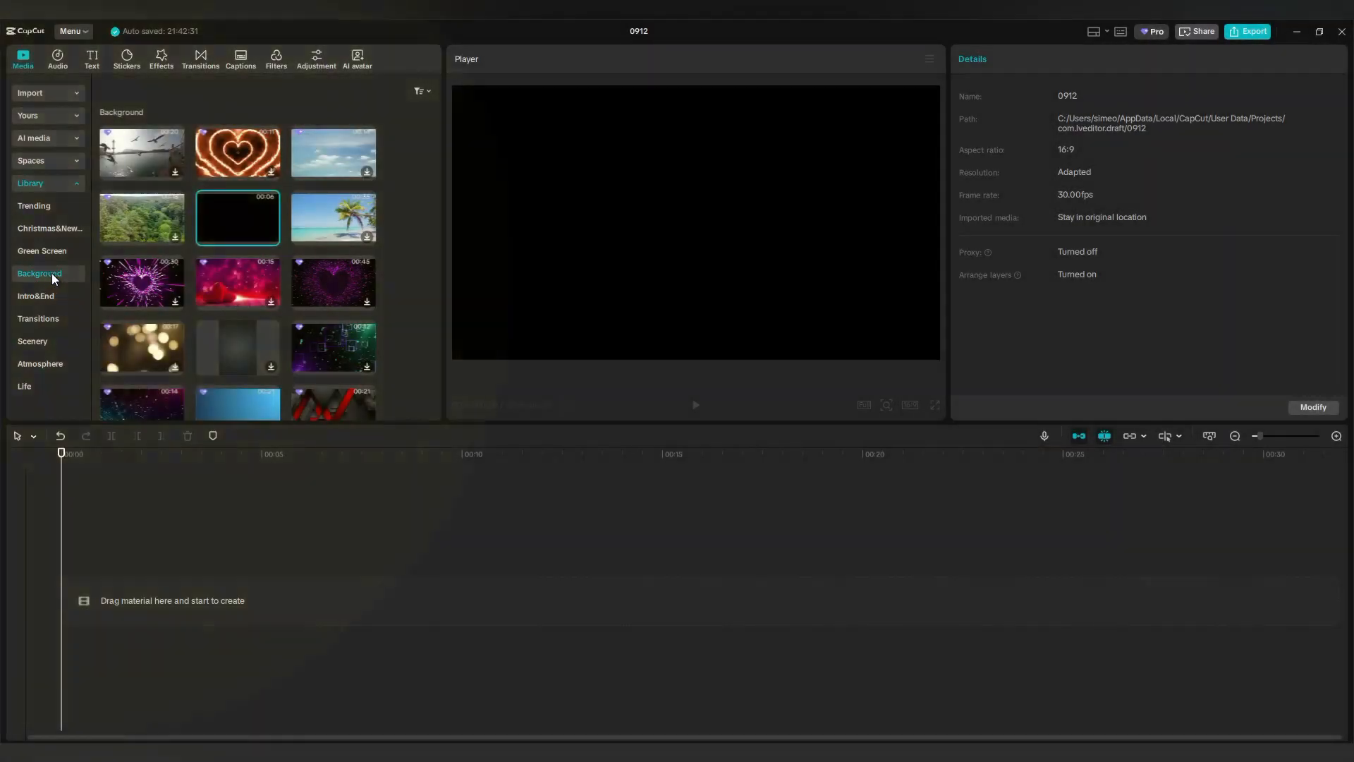
left_click_drag(234, 215, 197, 589)
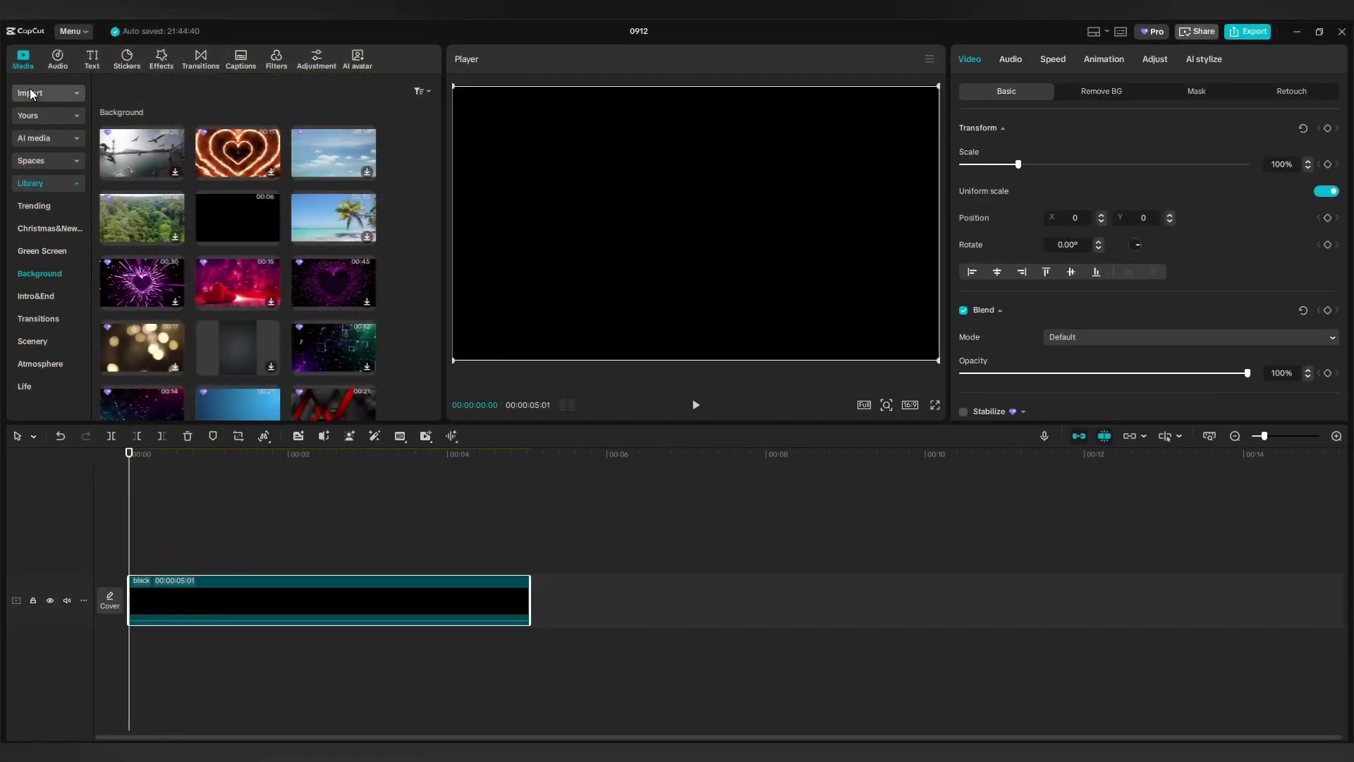
left_click(74, 93)
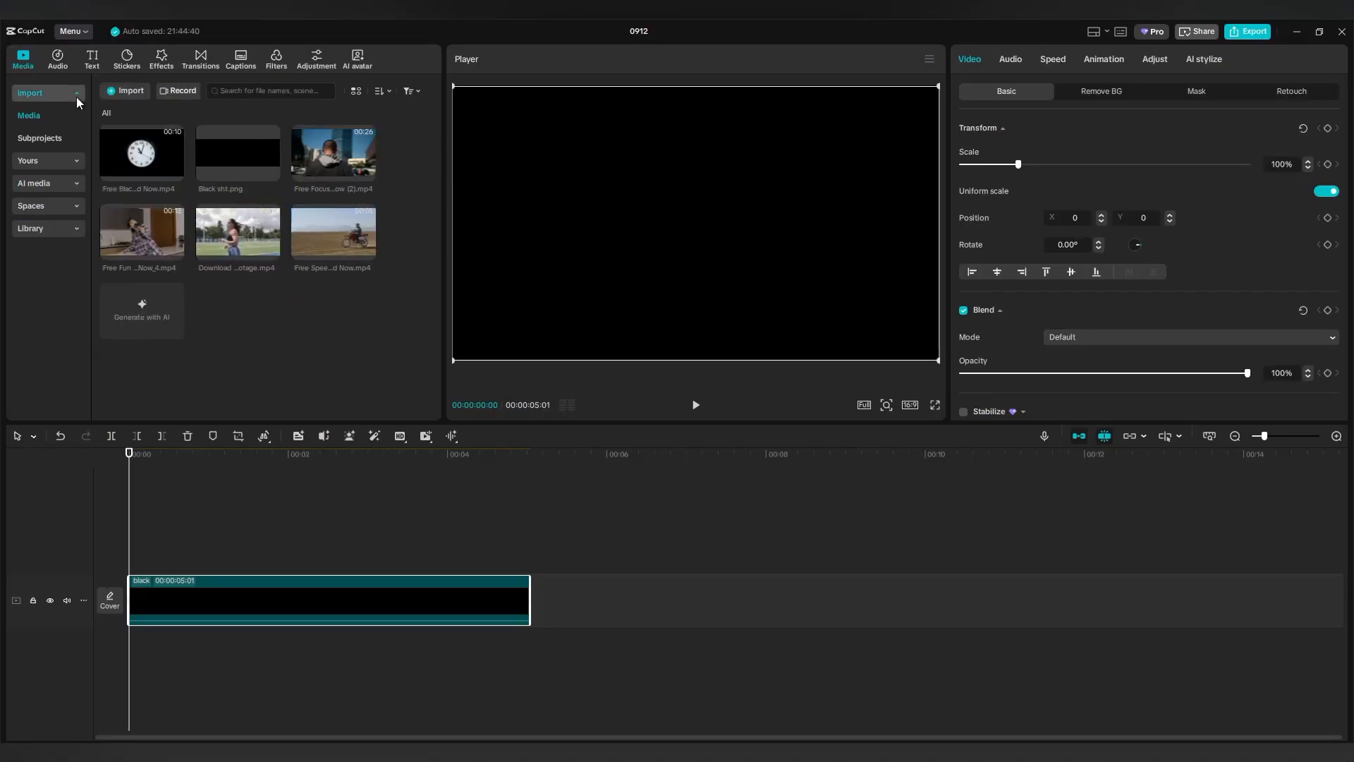
Add a Default text clip above it, stretched to the black clip's 5 seconds.
left_click(94, 59)
left_click_drag(210, 453, 151, 561)
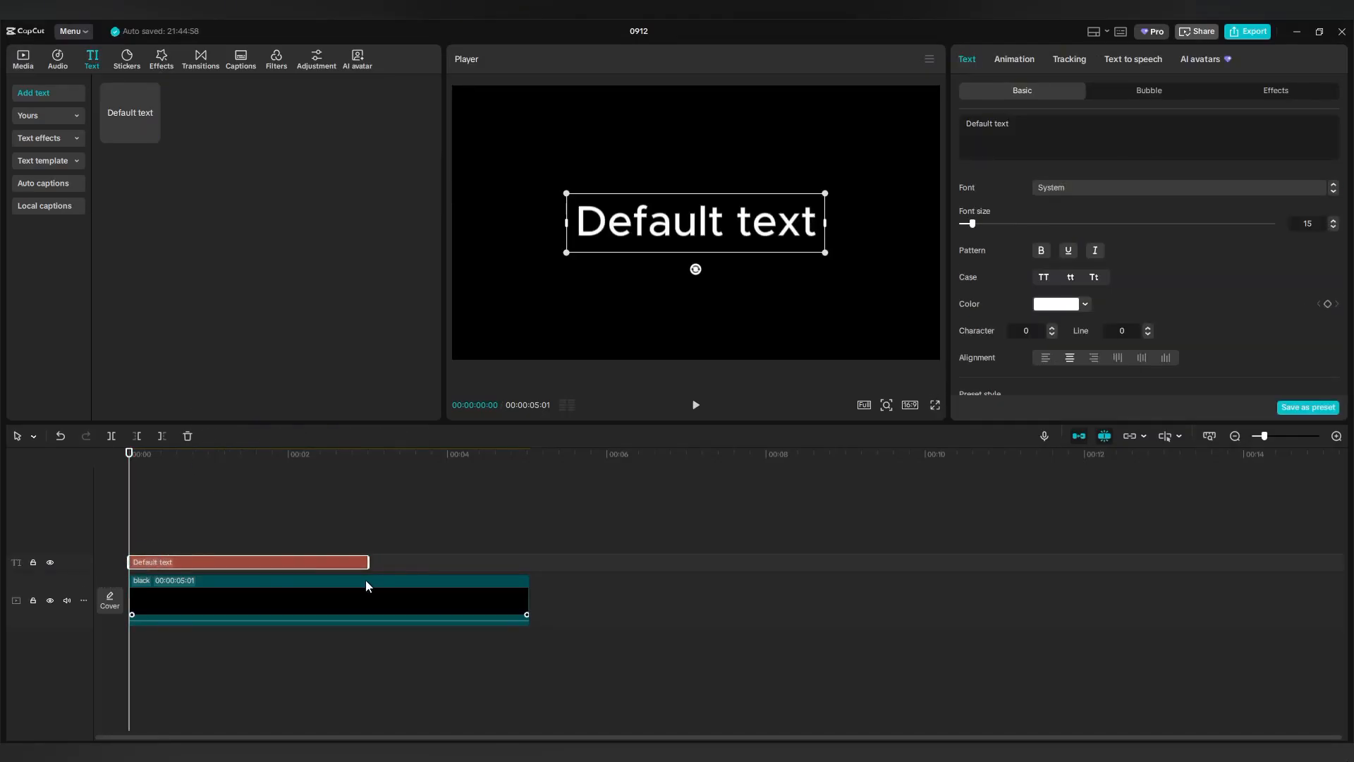
left_click_drag(368, 562, 530, 562)
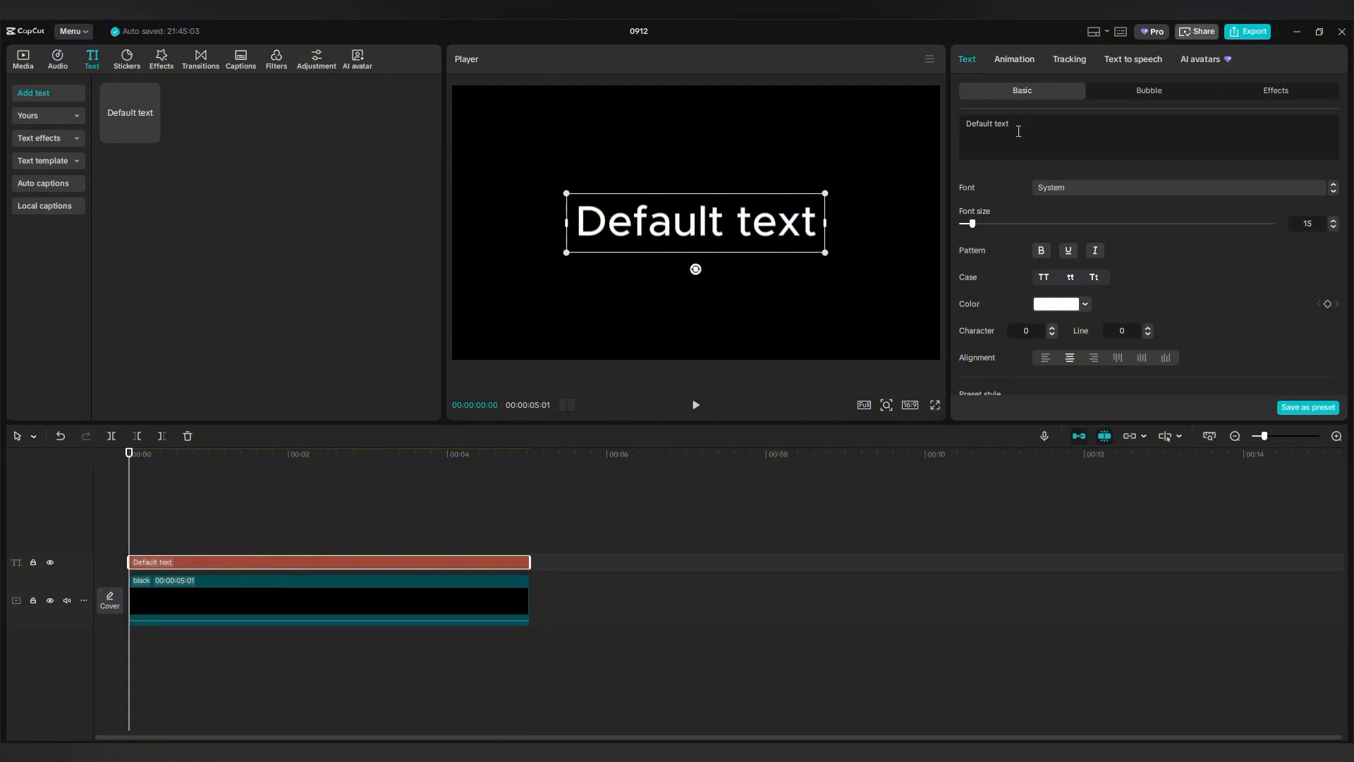
Paste 'Shine Beautifully Bright' as the caption, use the でらすこ font, and scale it to 78%.
left_click_drag(1018, 131, 965, 123)
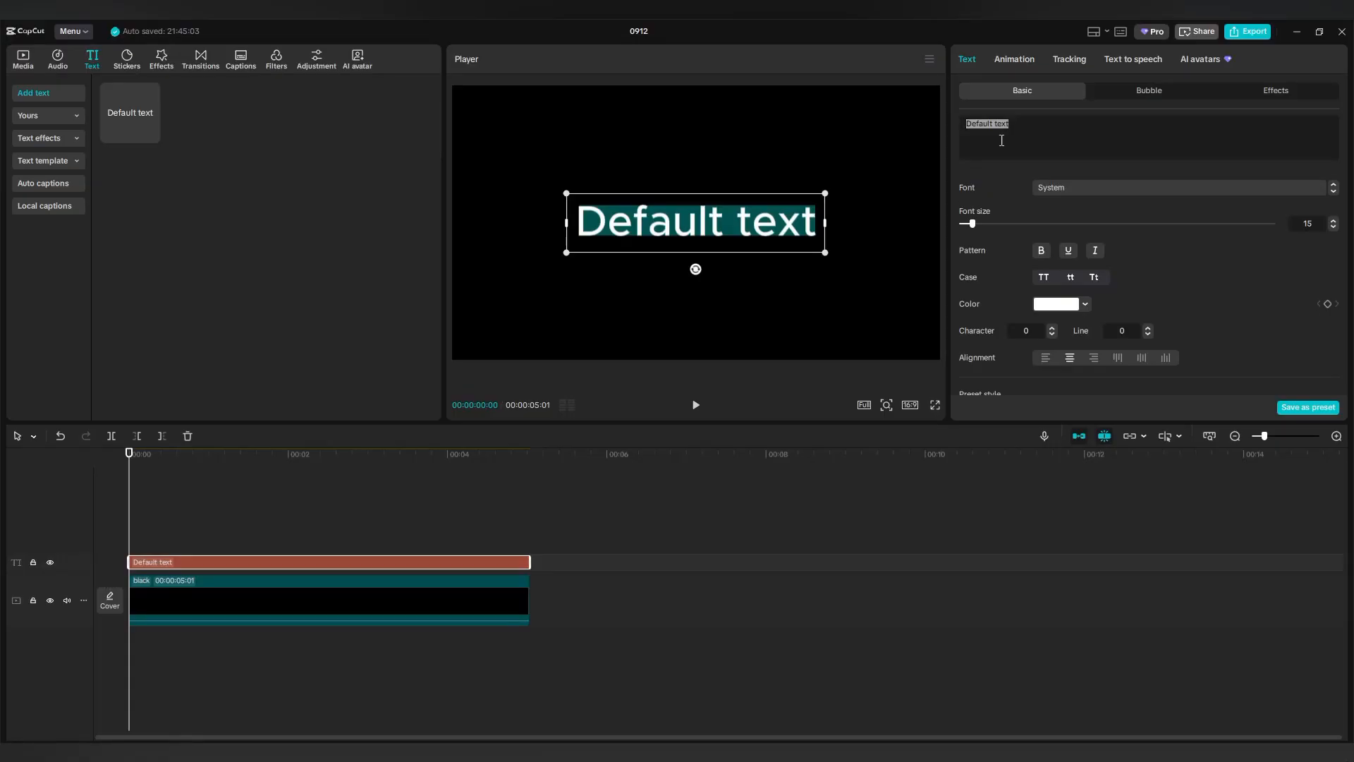
left_click_drag(1018, 126, 964, 122)
type("Shine Beautifully Bright")
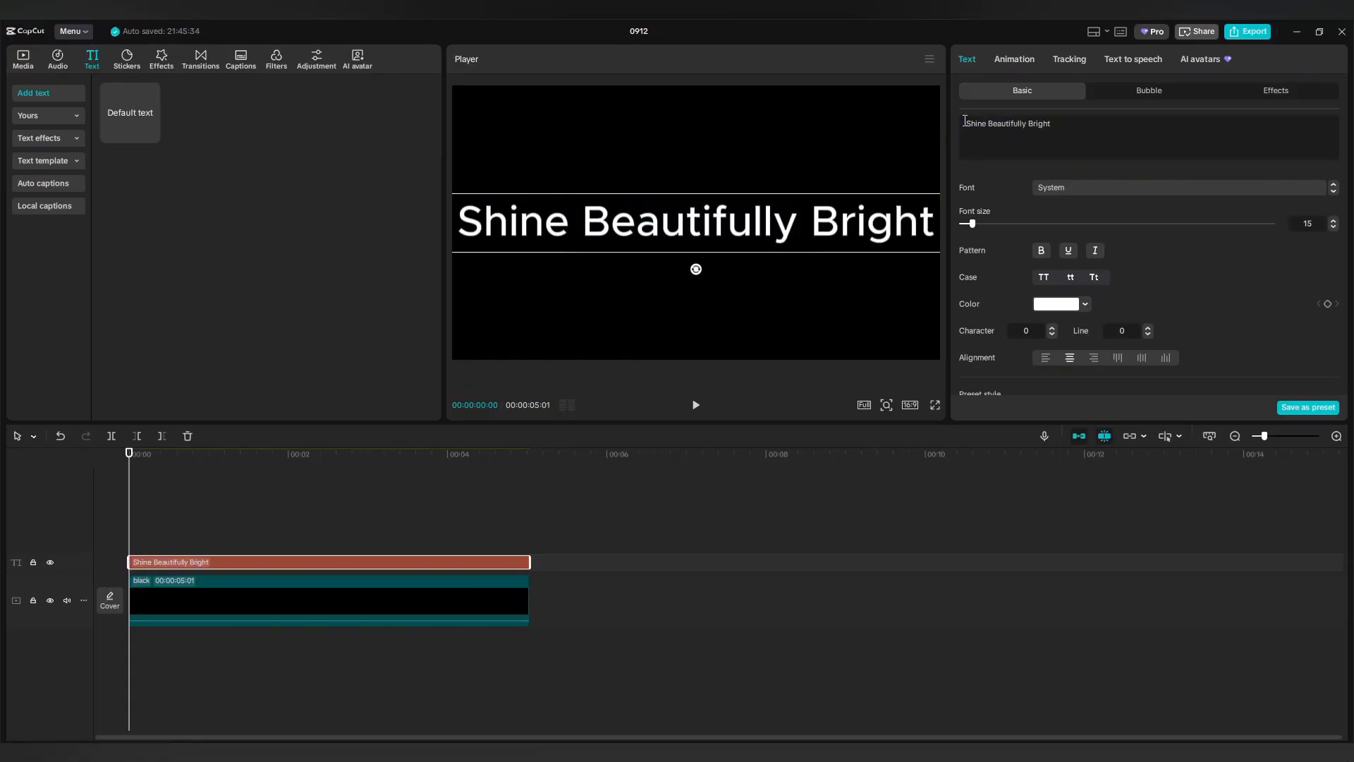
left_click(1103, 189)
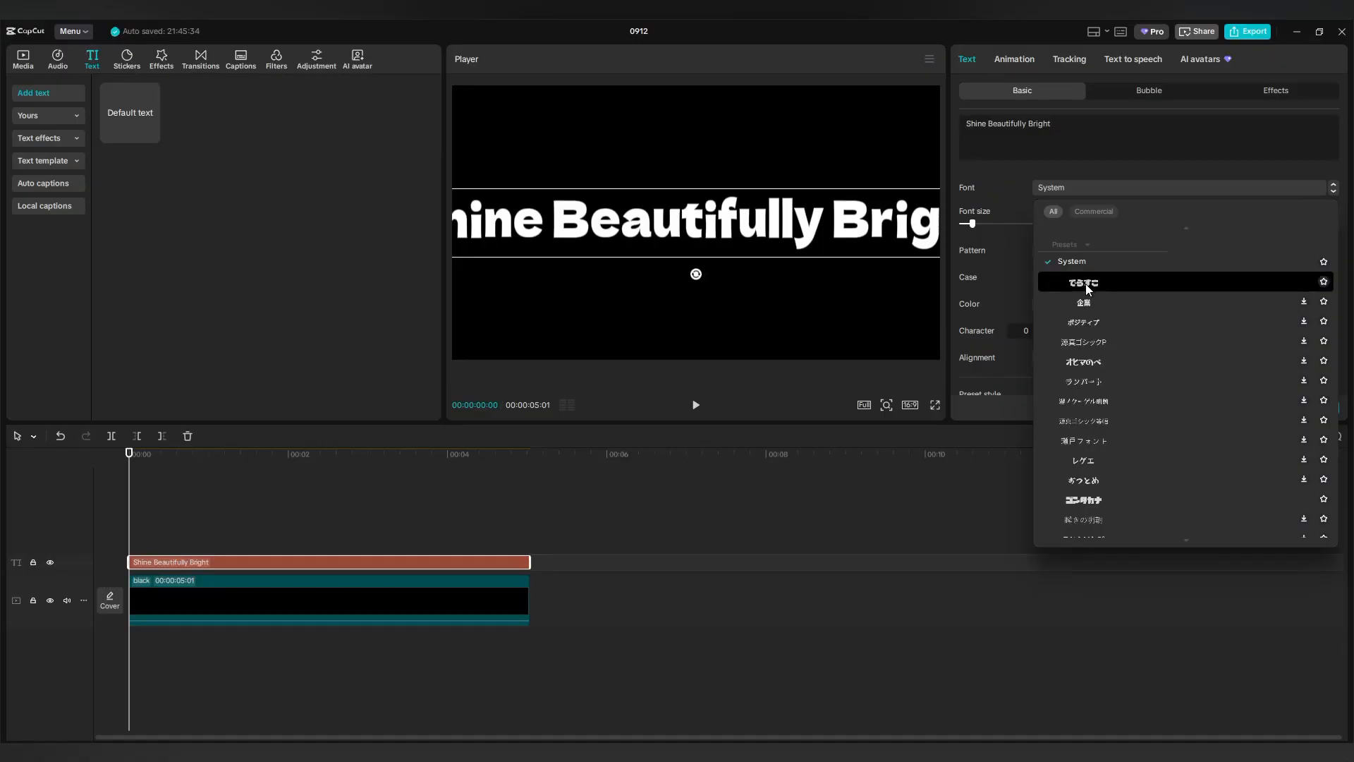
left_click(1085, 284)
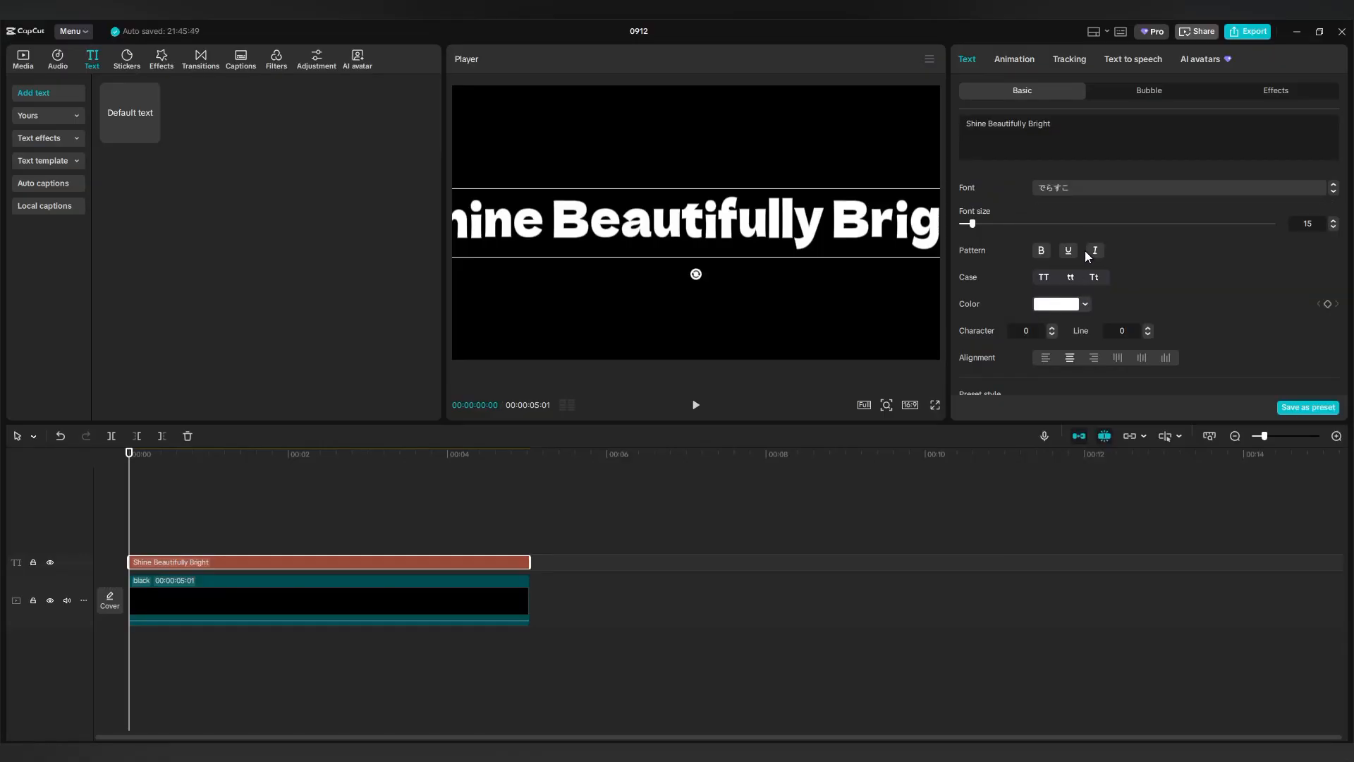
scroll(1085, 251, "down", 4)
left_click_drag(1016, 266, 1005, 268)
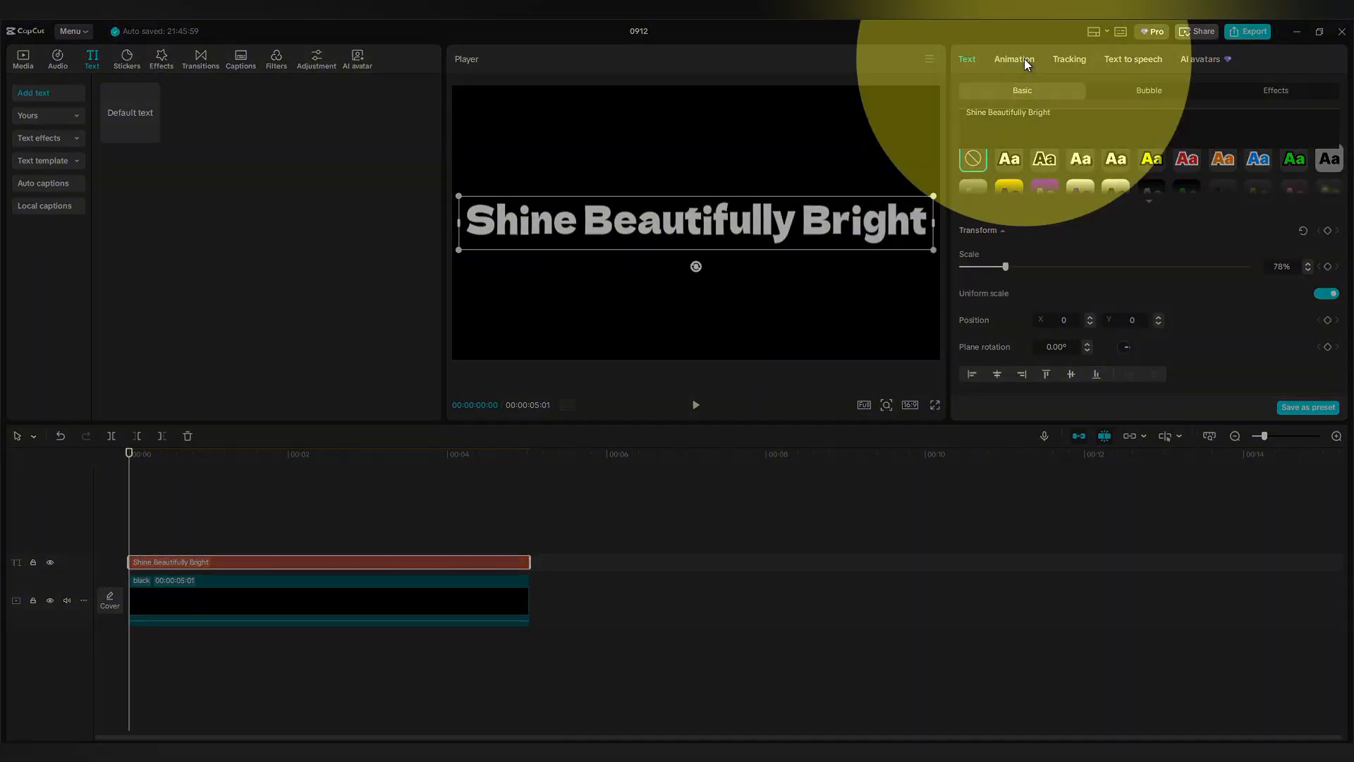
Apply the Wave 3 loop animation to the caption with its speed at 4.0s.
left_click(1024, 59)
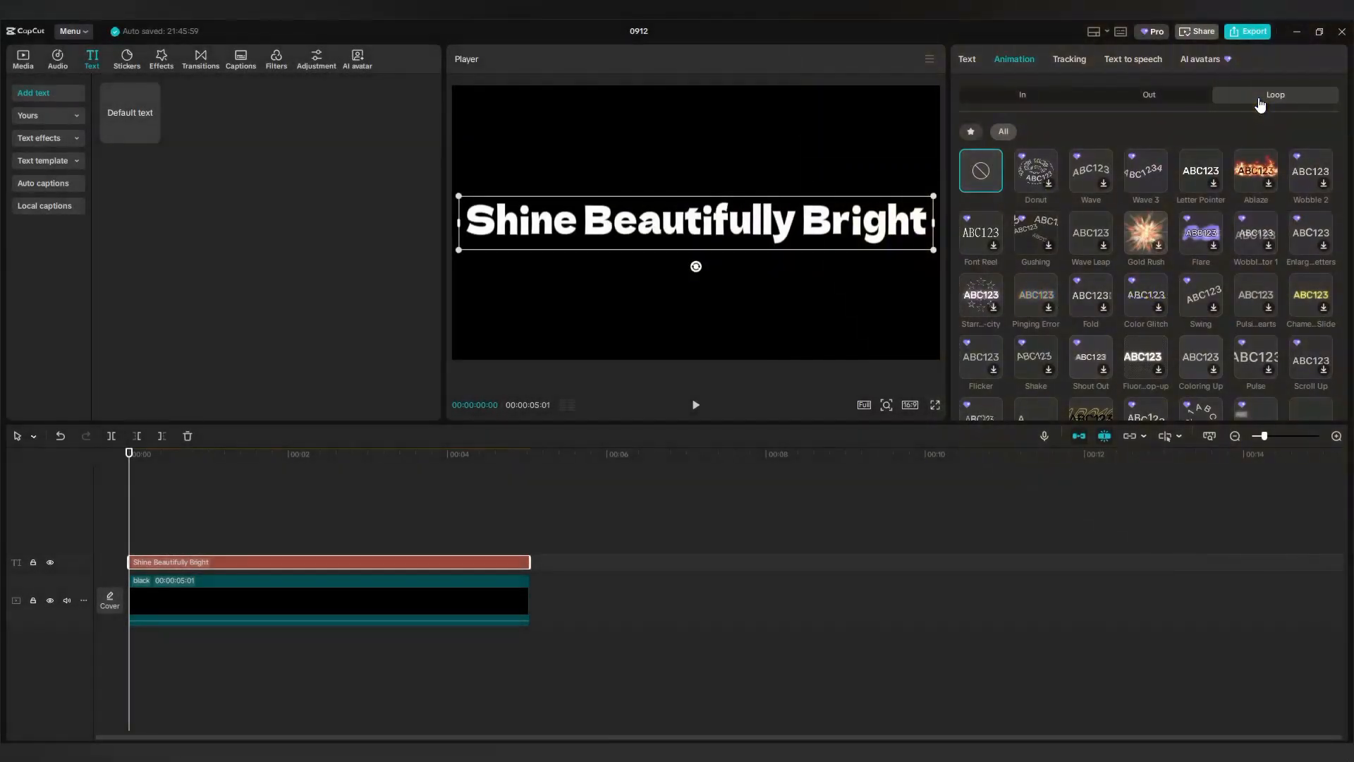
left_click(1087, 175)
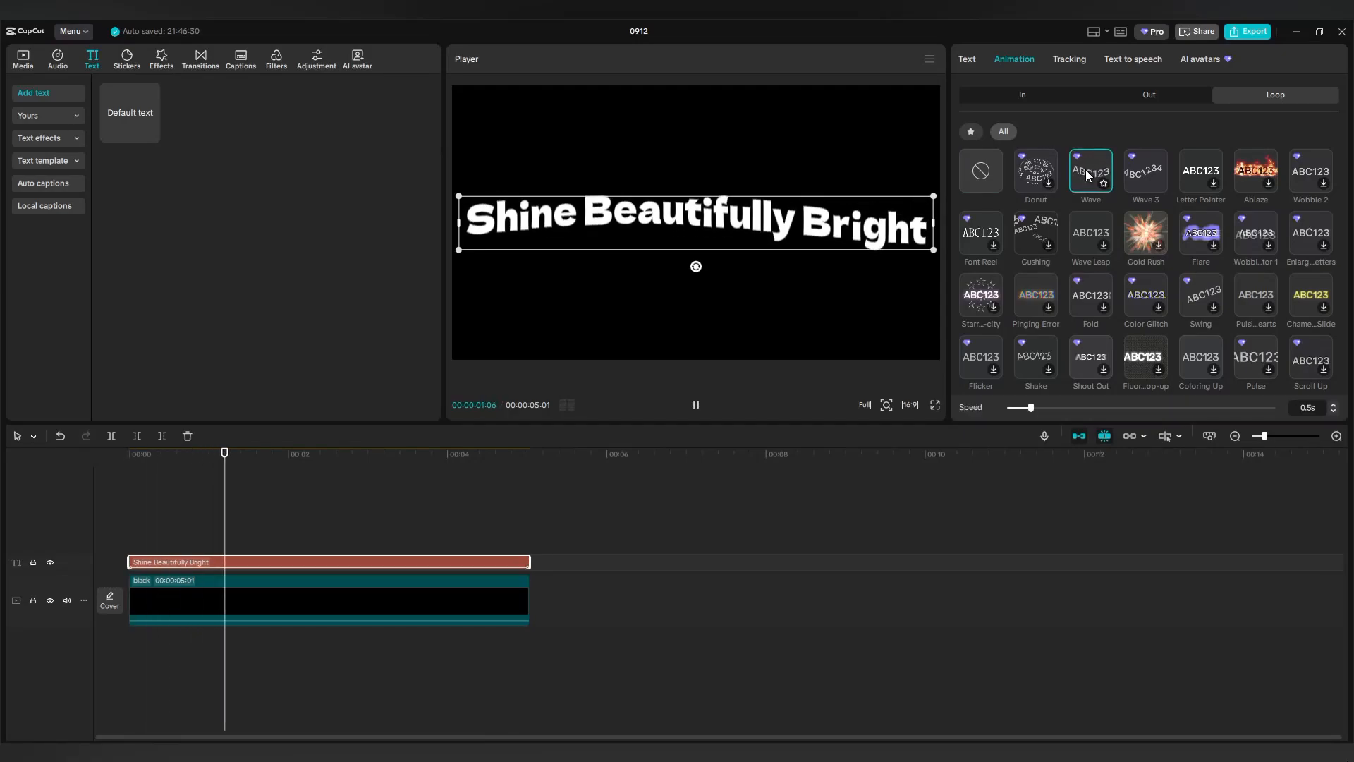
left_click(1143, 175)
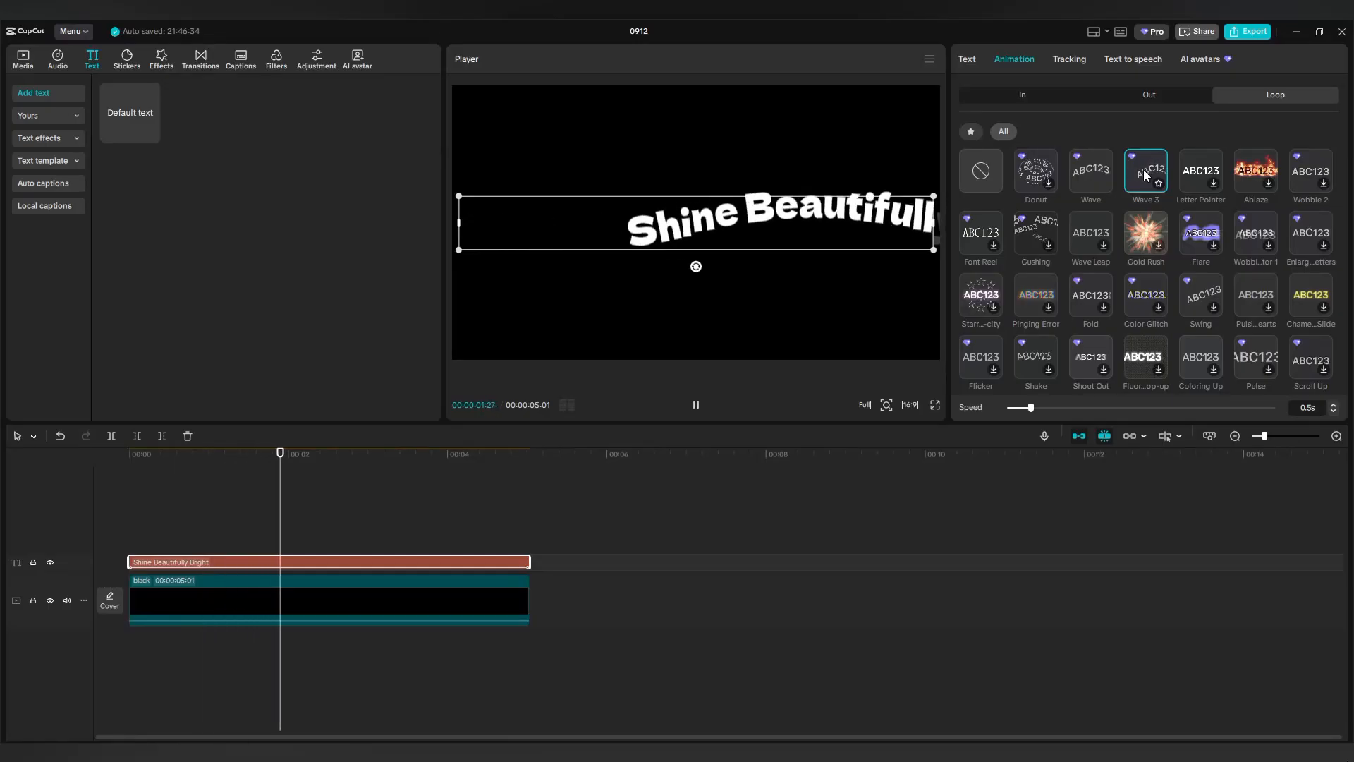
left_click_drag(1031, 408, 1036, 408)
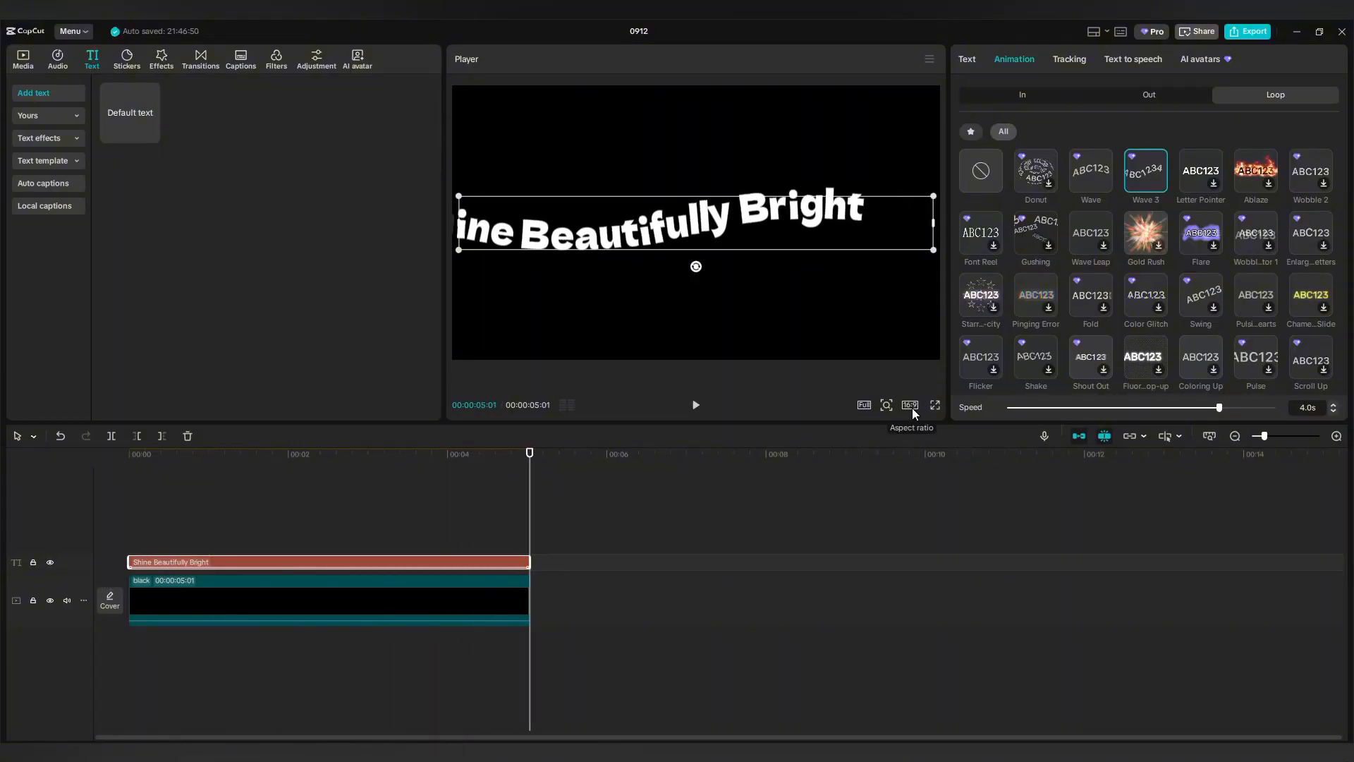
Merge the wavy caption and black background into a compound clip and lift it onto an upper track.
left_click(226, 536)
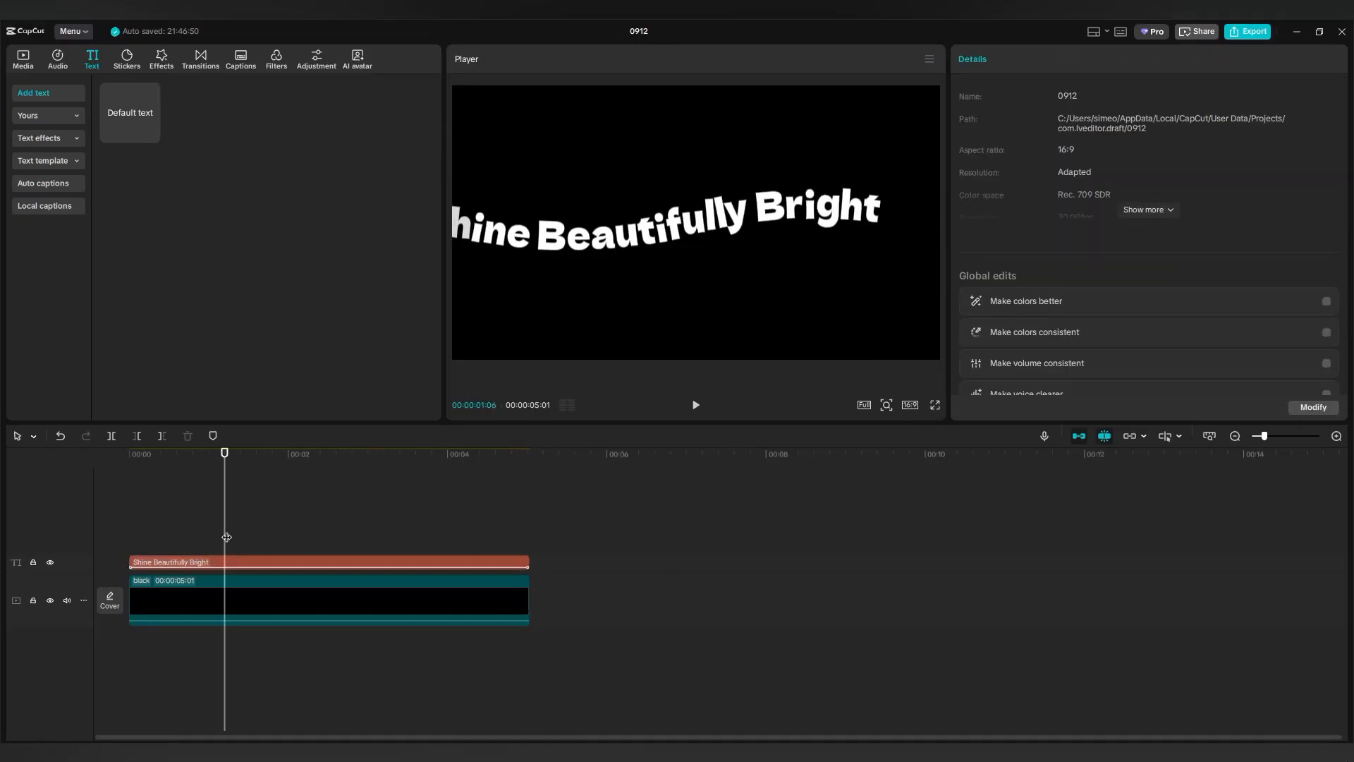
left_click(436, 589)
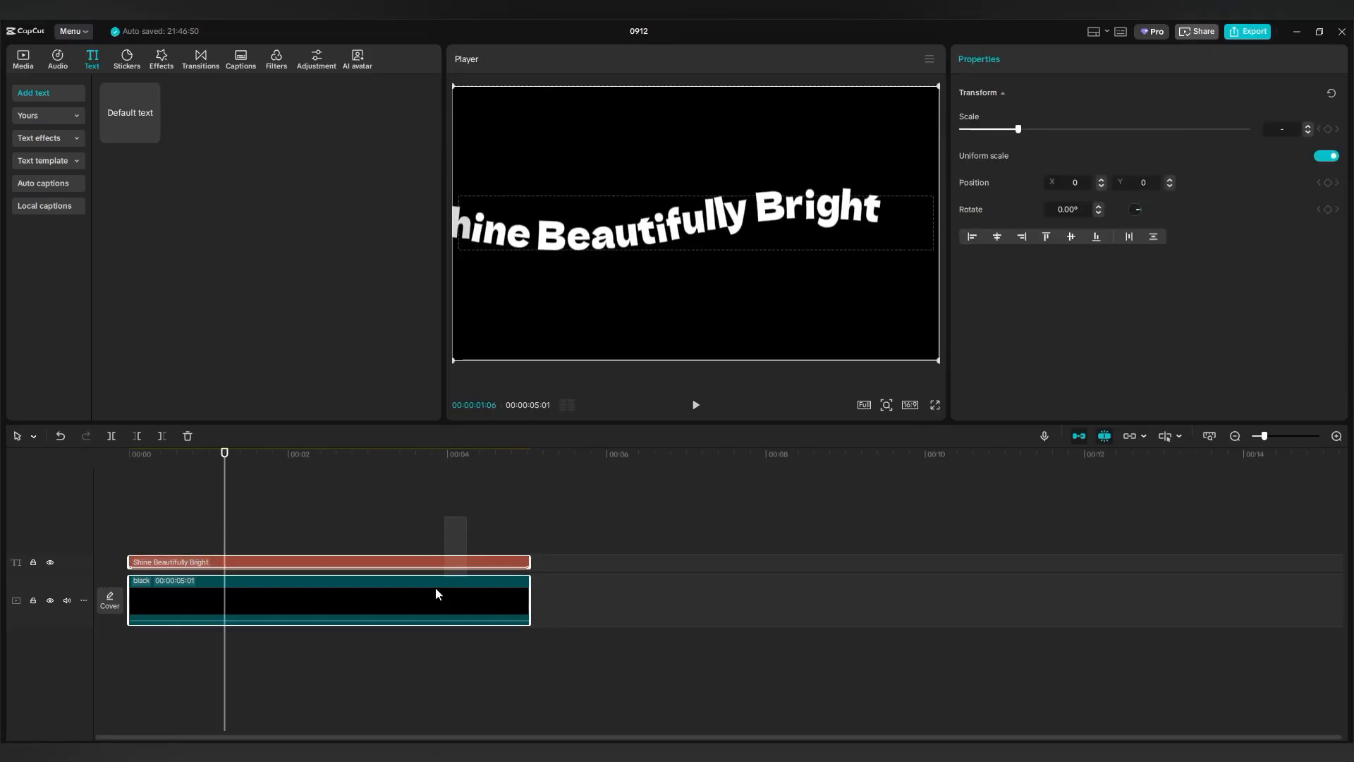
right_click(371, 589)
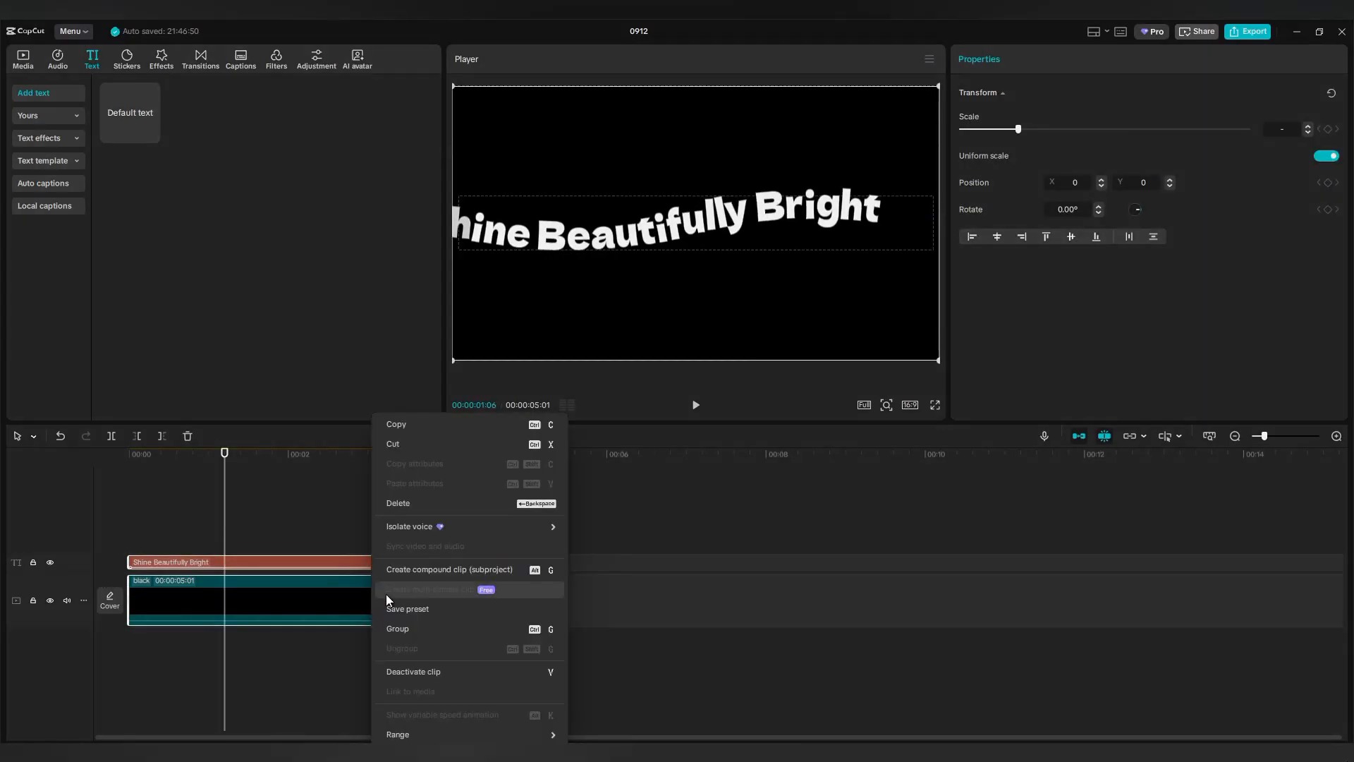
left_click(423, 569)
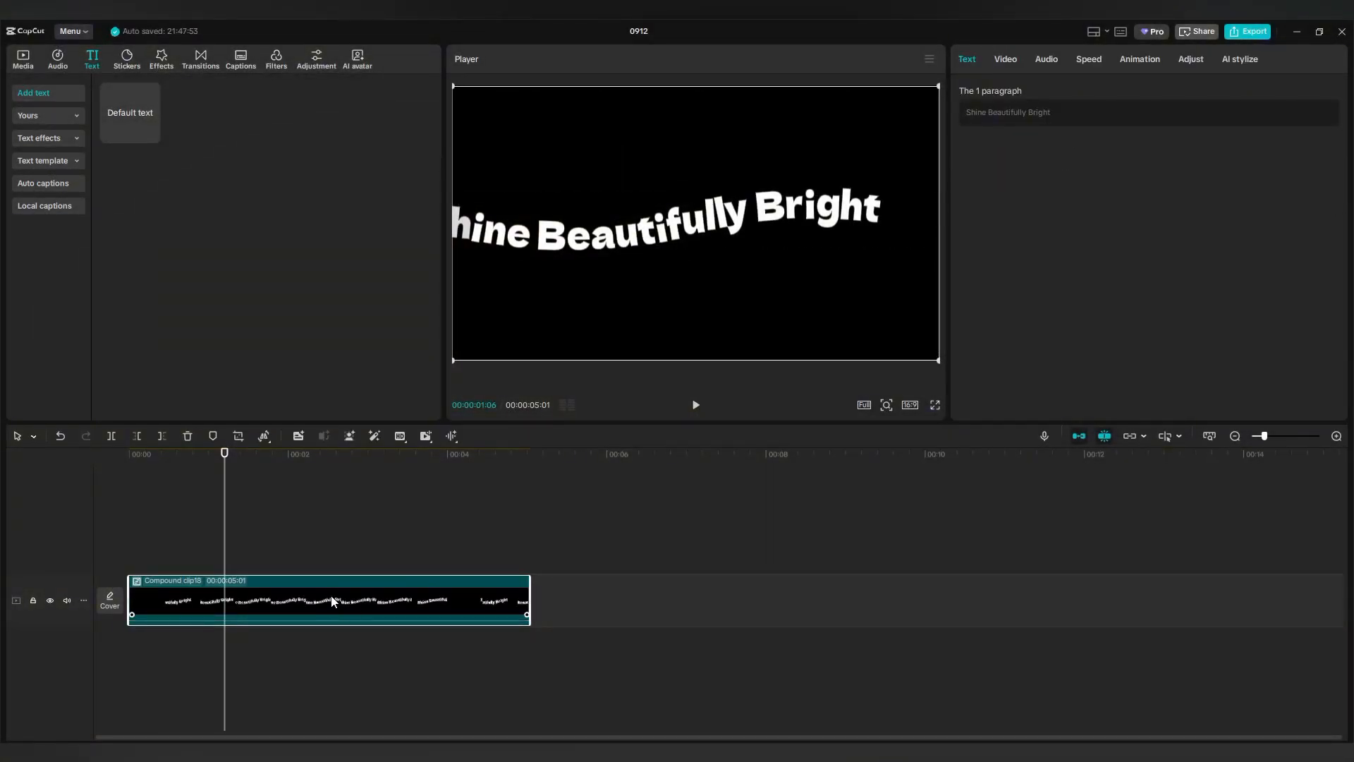
left_click_drag(293, 603, 290, 547)
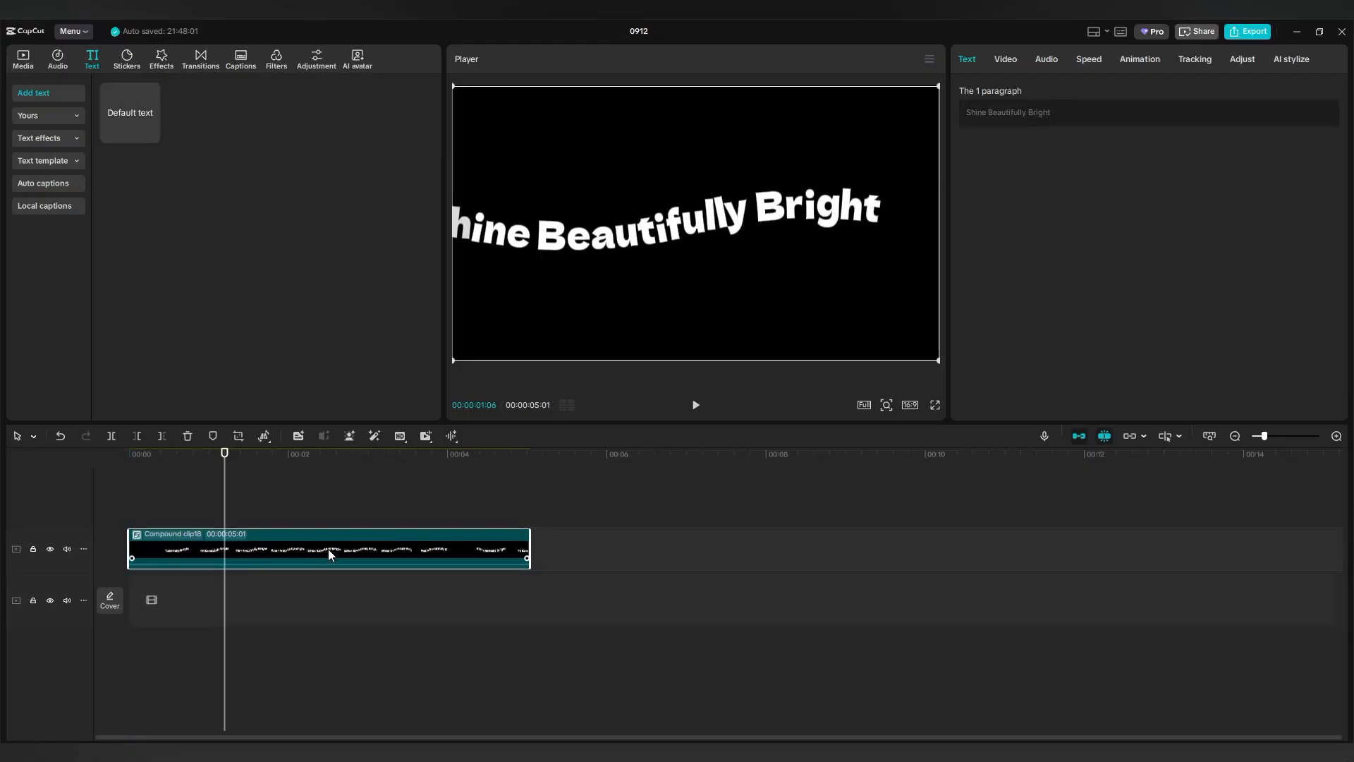
Add the Edge Glow effect above the compound clip and stretch it to the caption's end.
left_click(161, 60)
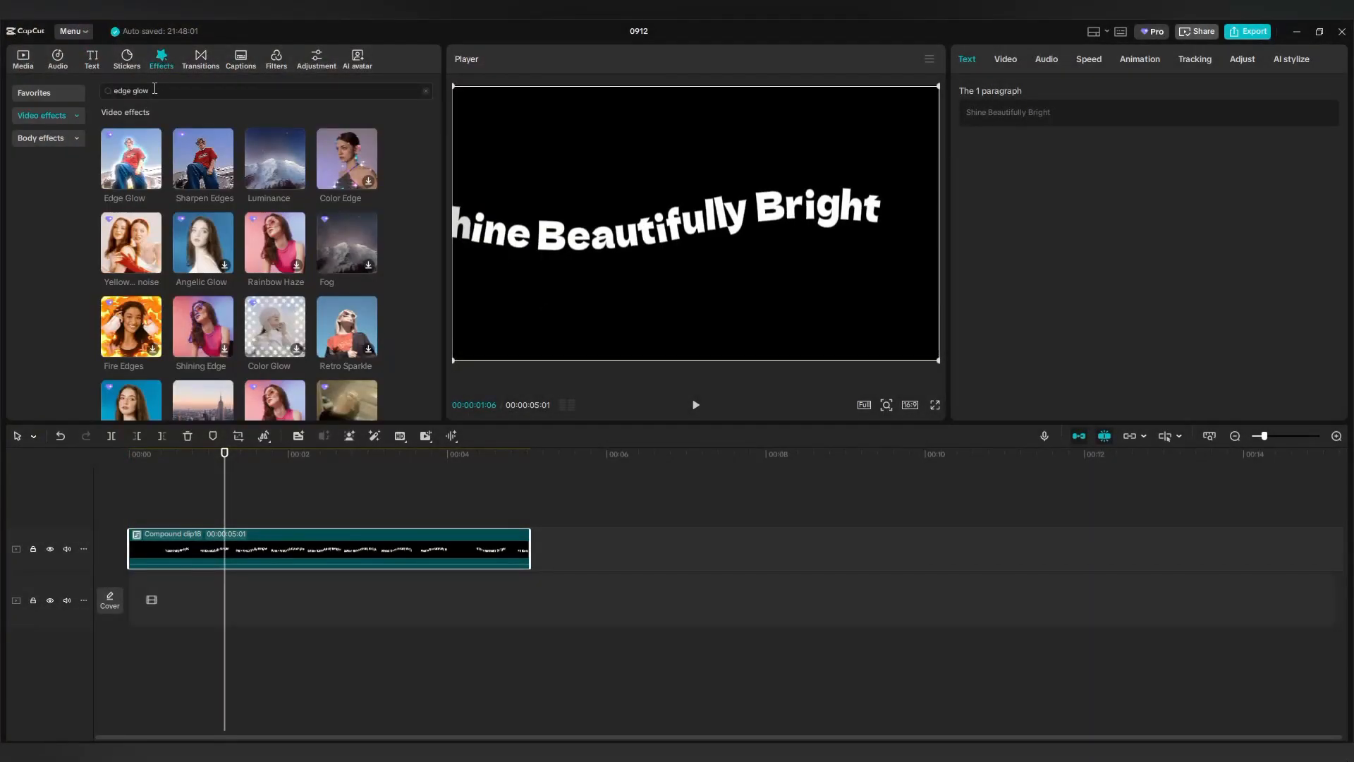
left_click(108, 90)
key("Return")
left_click_drag(131, 158, 131, 518)
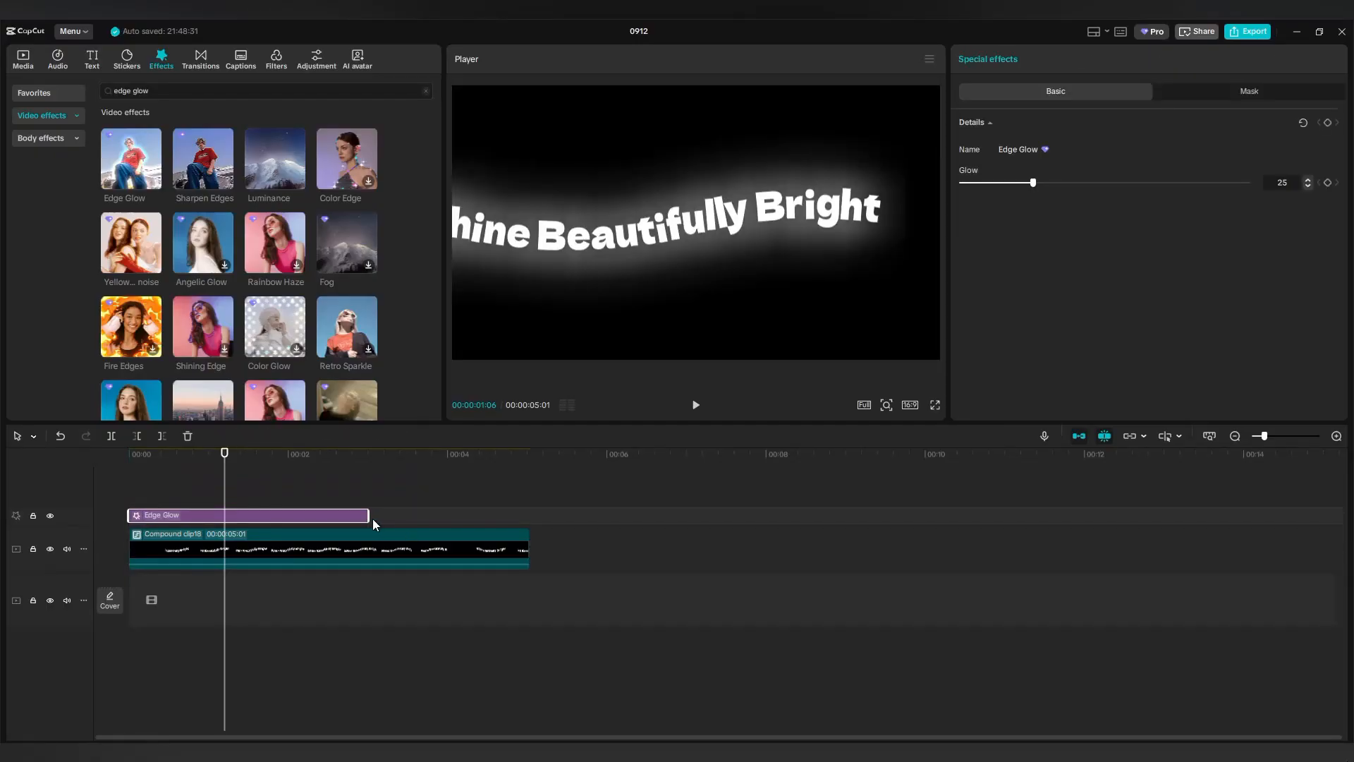
left_click_drag(368, 515, 527, 519)
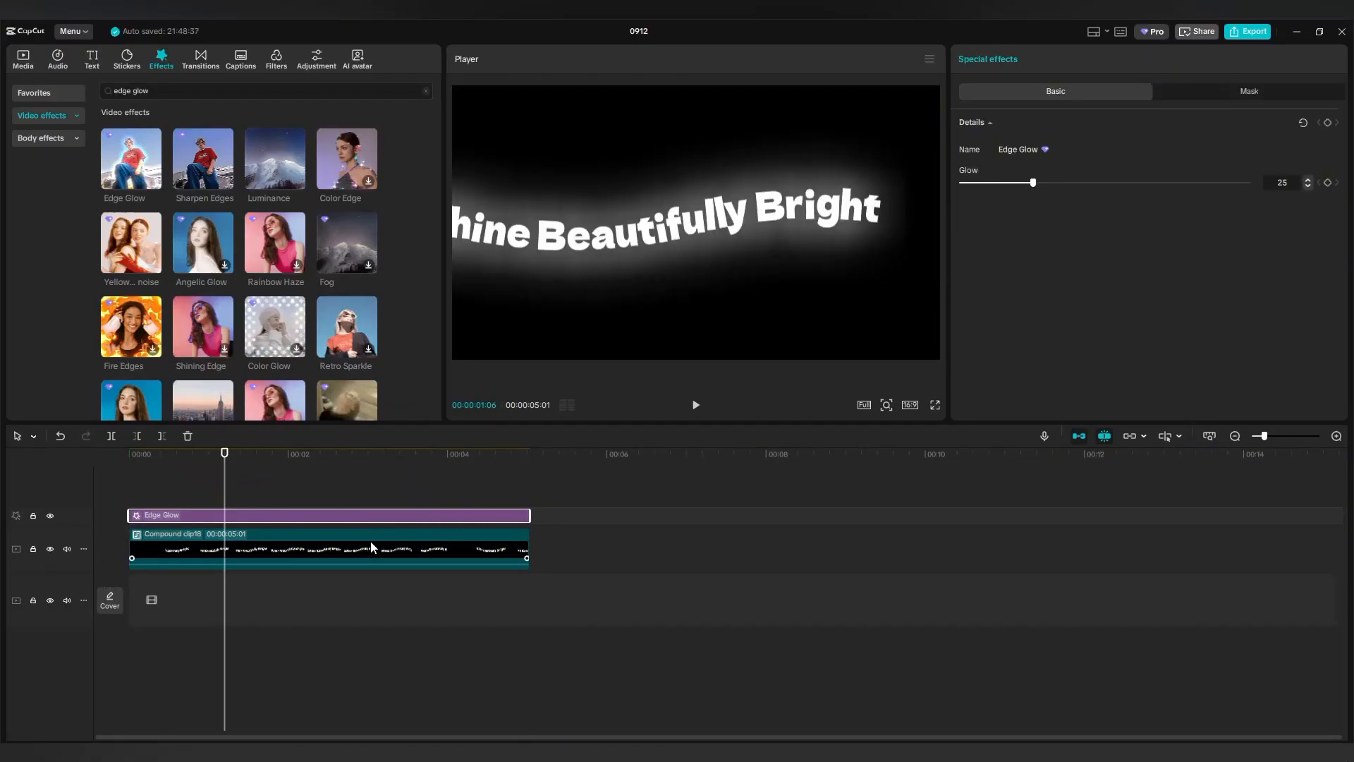
Preview the glowing caption from the start, then lower the Edge Glow strength to 13.
left_click(208, 496)
left_click_drag(209, 497, 129, 509)
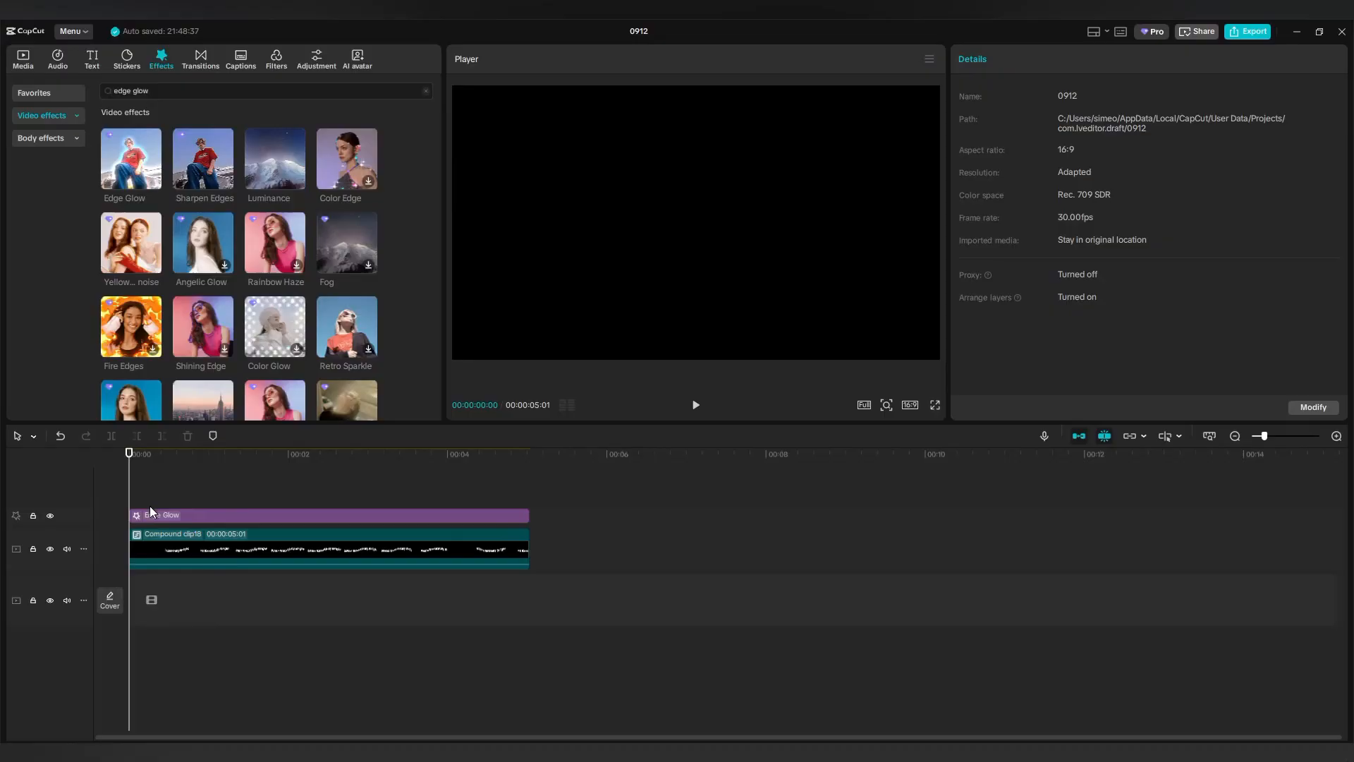
left_click(695, 406)
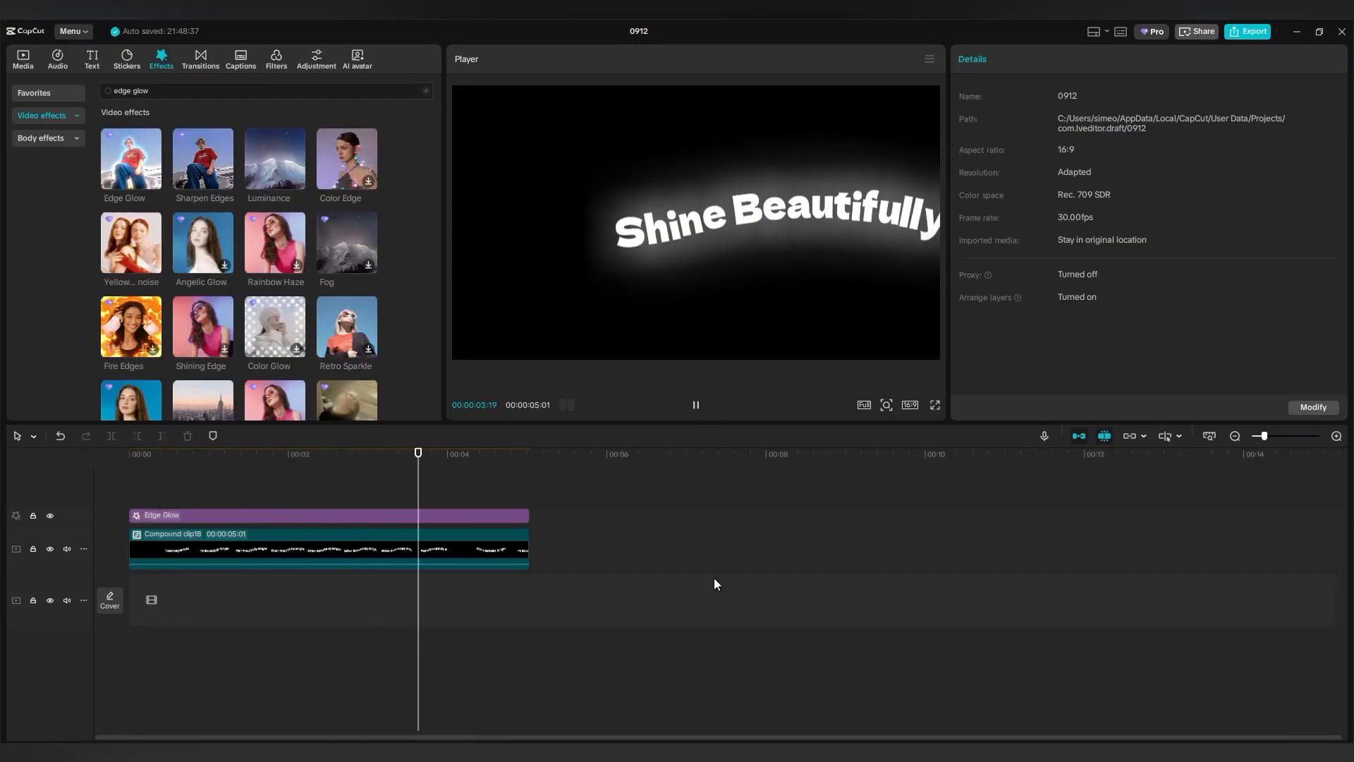
left_click(322, 497)
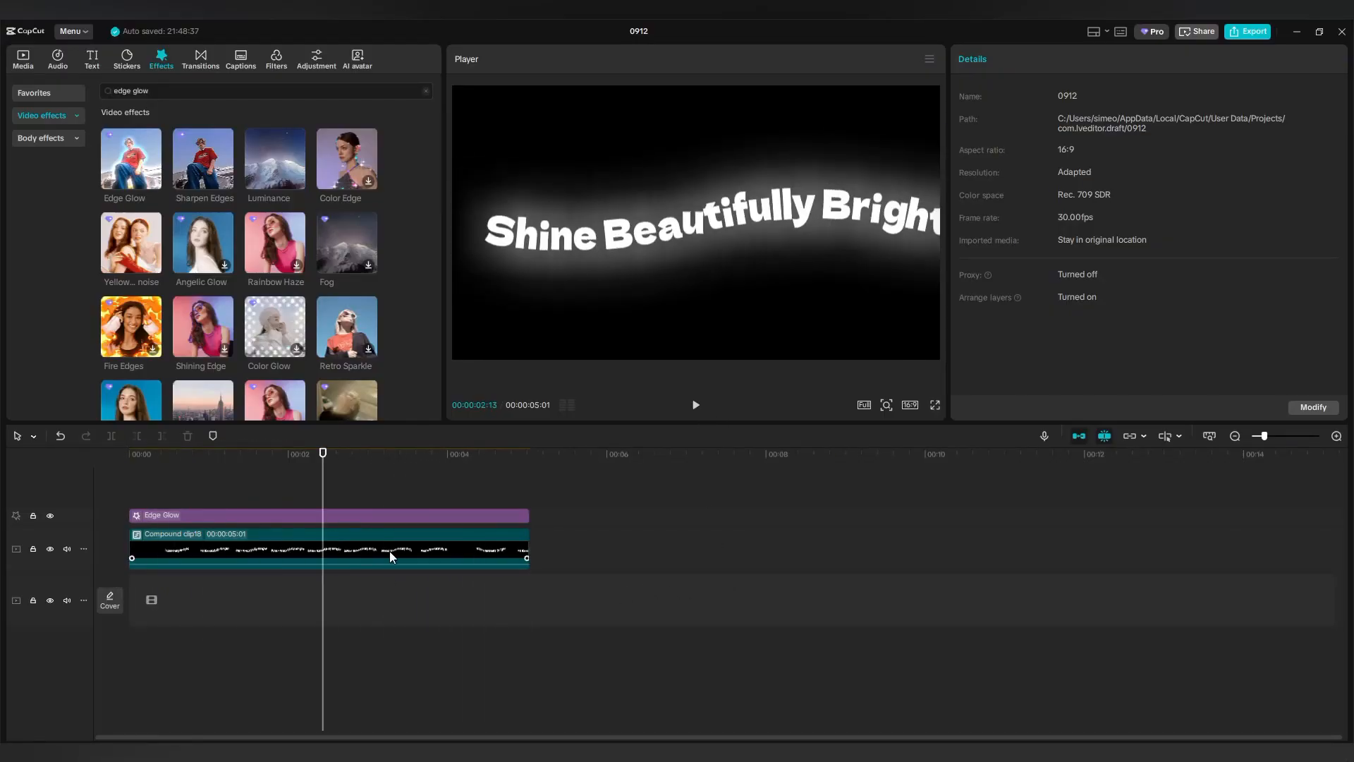
left_click(404, 515)
left_click_drag(1024, 184, 1000, 189)
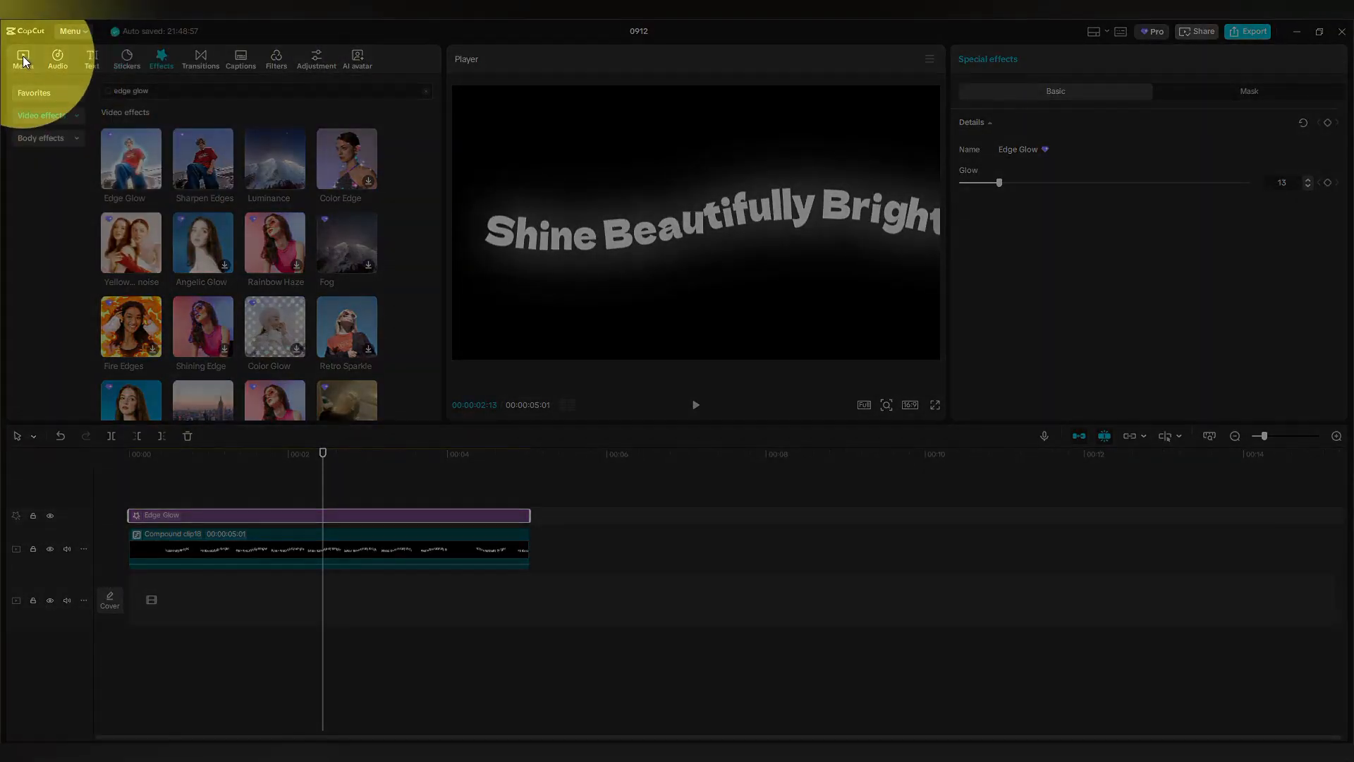
Add the rainbow 'Dust curving lines abstract background' stock clip from the Background library to the timeline.
left_click(24, 59)
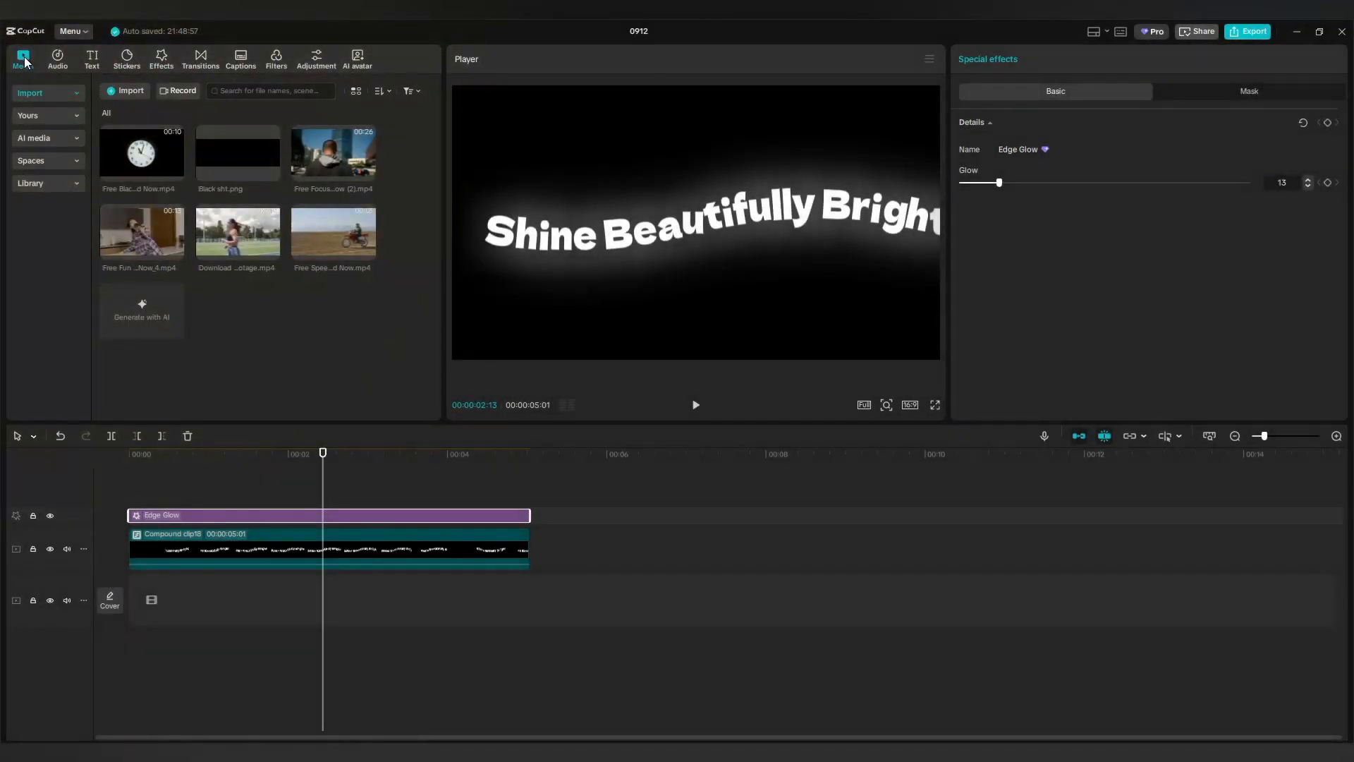
left_click(75, 184)
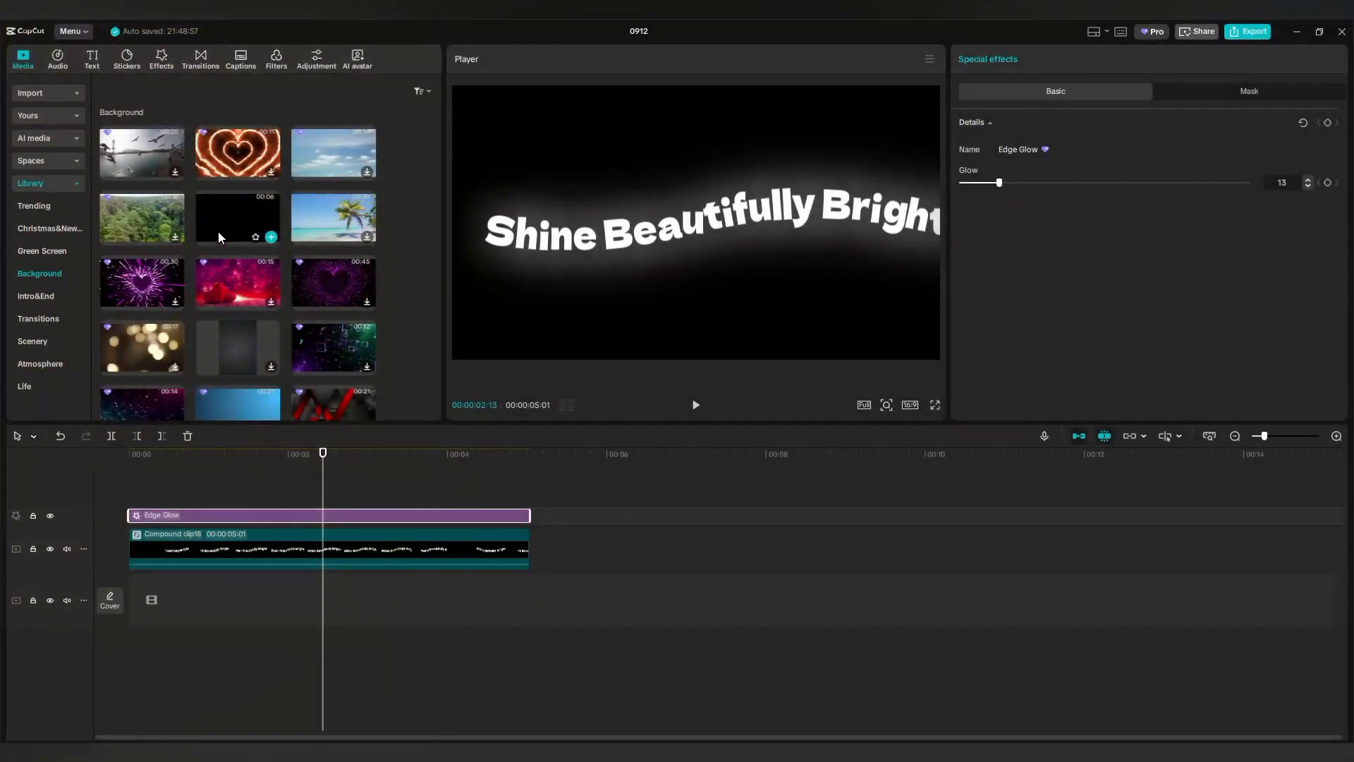
scroll(218, 231, "down", 2)
scroll(218, 231, "down", 8)
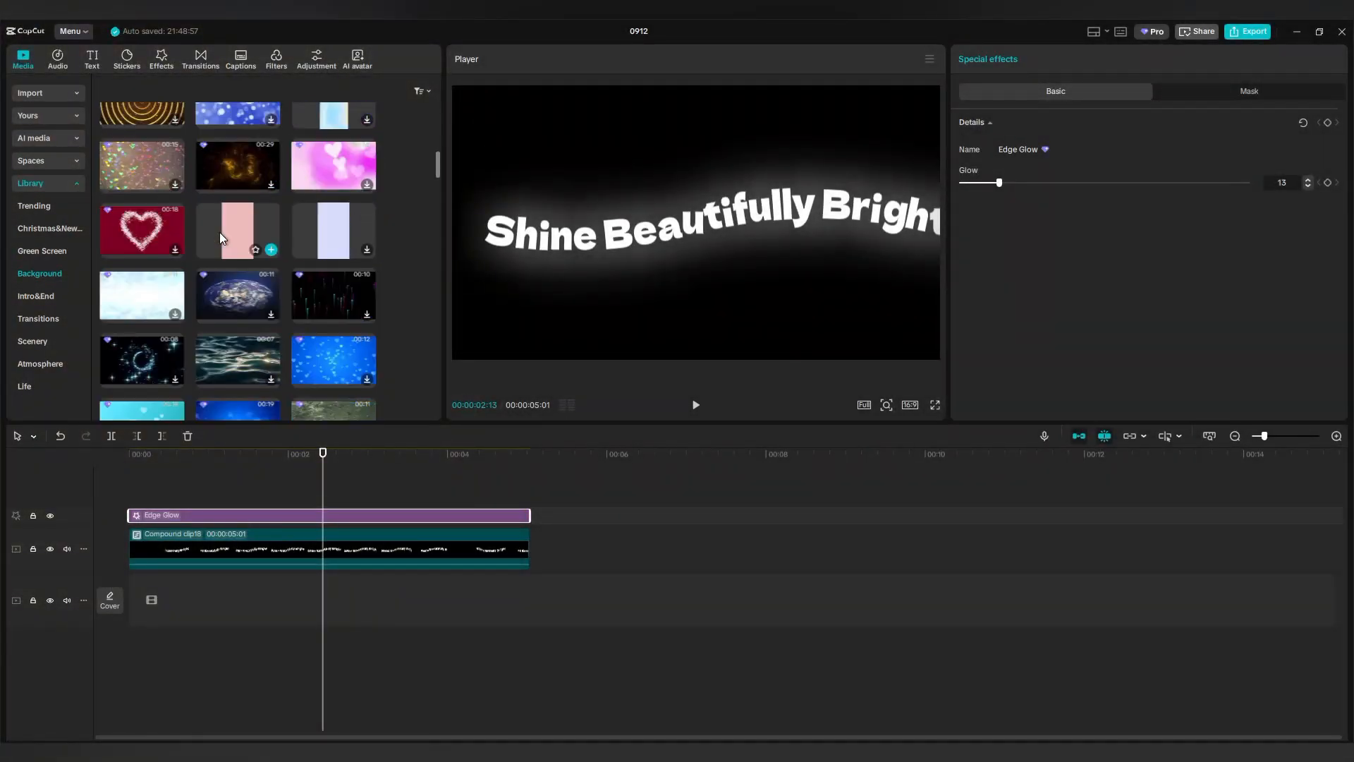
scroll(220, 242, "down", 8)
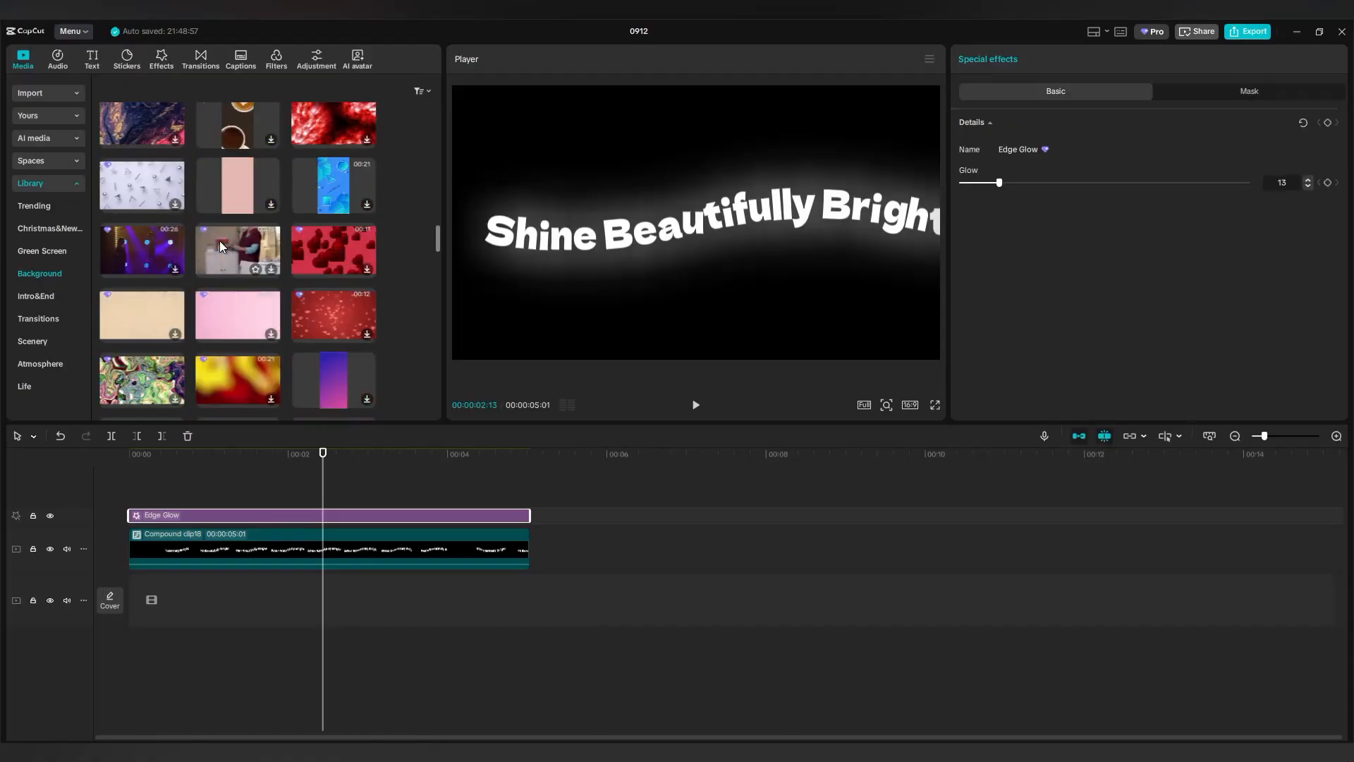
scroll(221, 243, "down", 2)
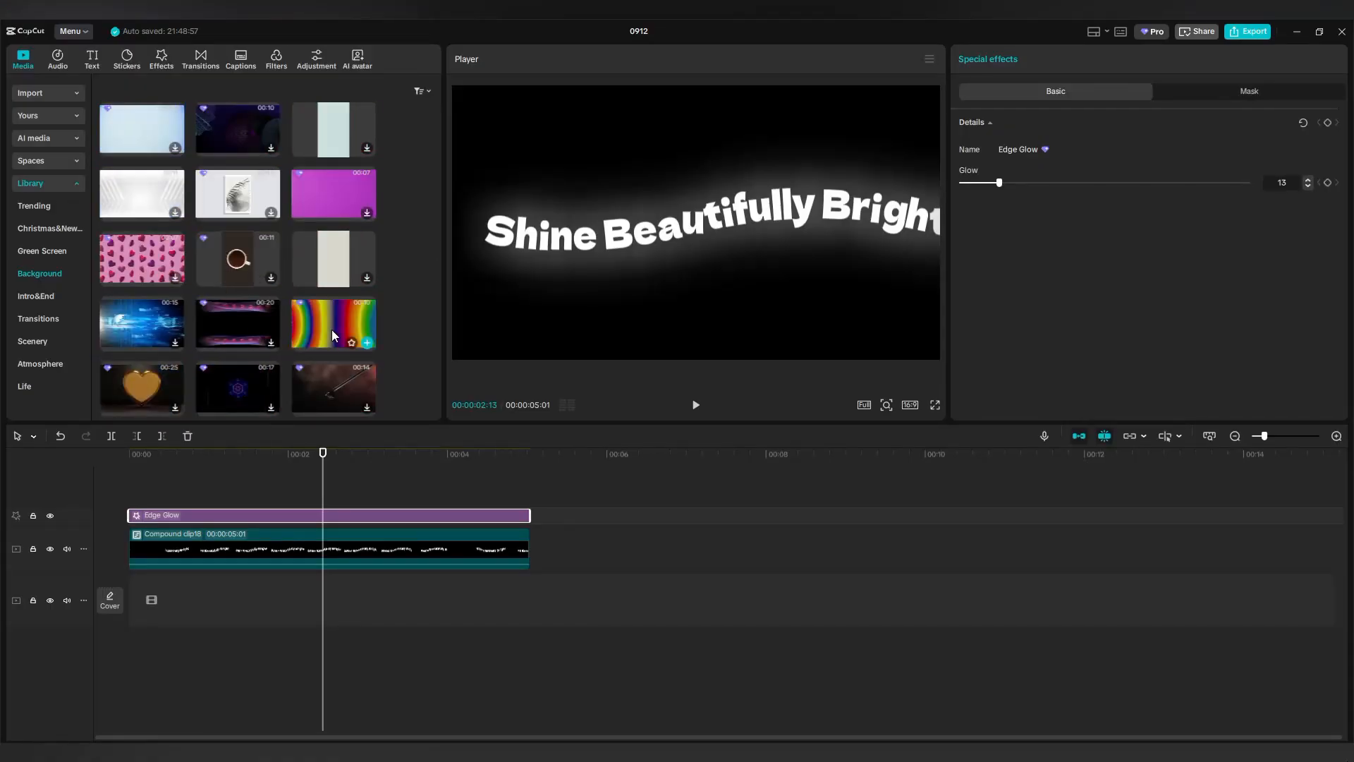
left_click_drag(332, 329, 131, 484)
Move the rainbow clip below the caption and trim it to end at 00:05:01.
left_click_drag(265, 536, 261, 637)
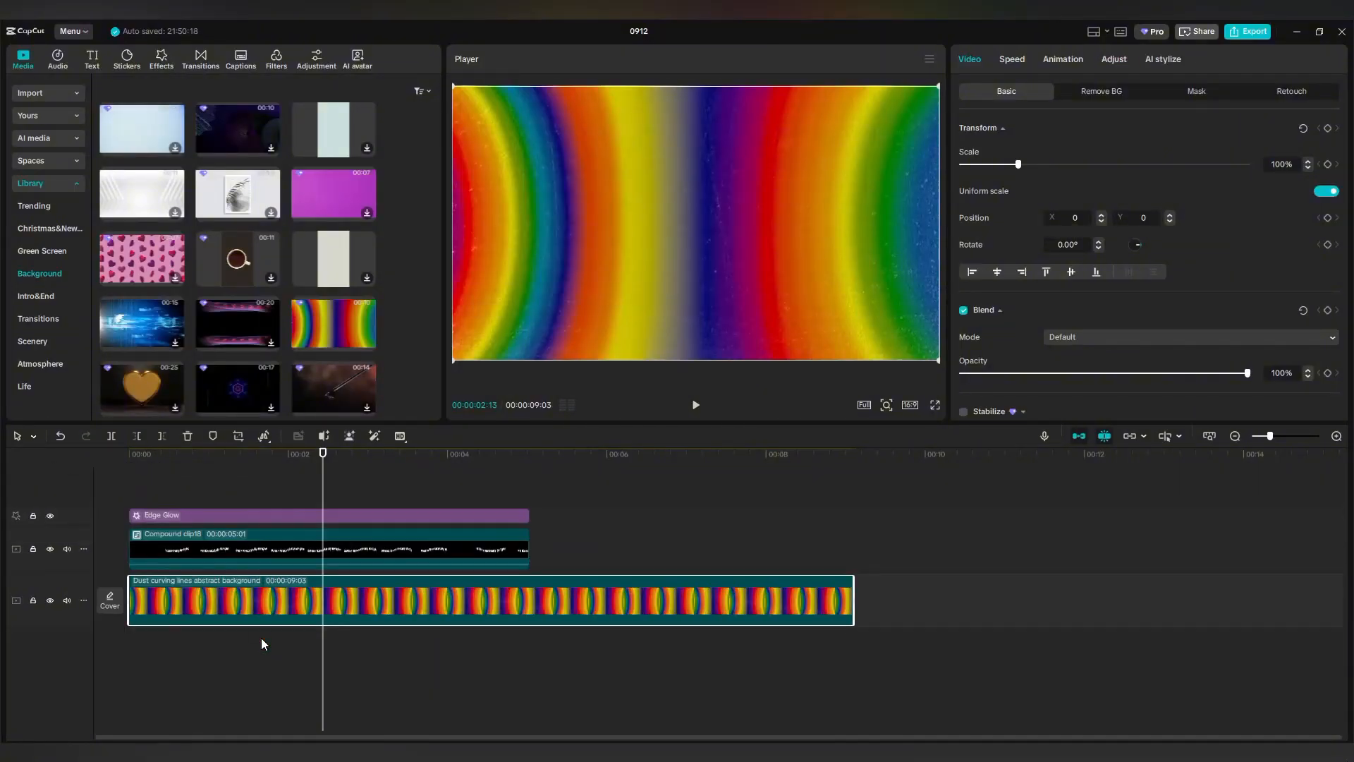
left_click_drag(323, 673, 529, 699)
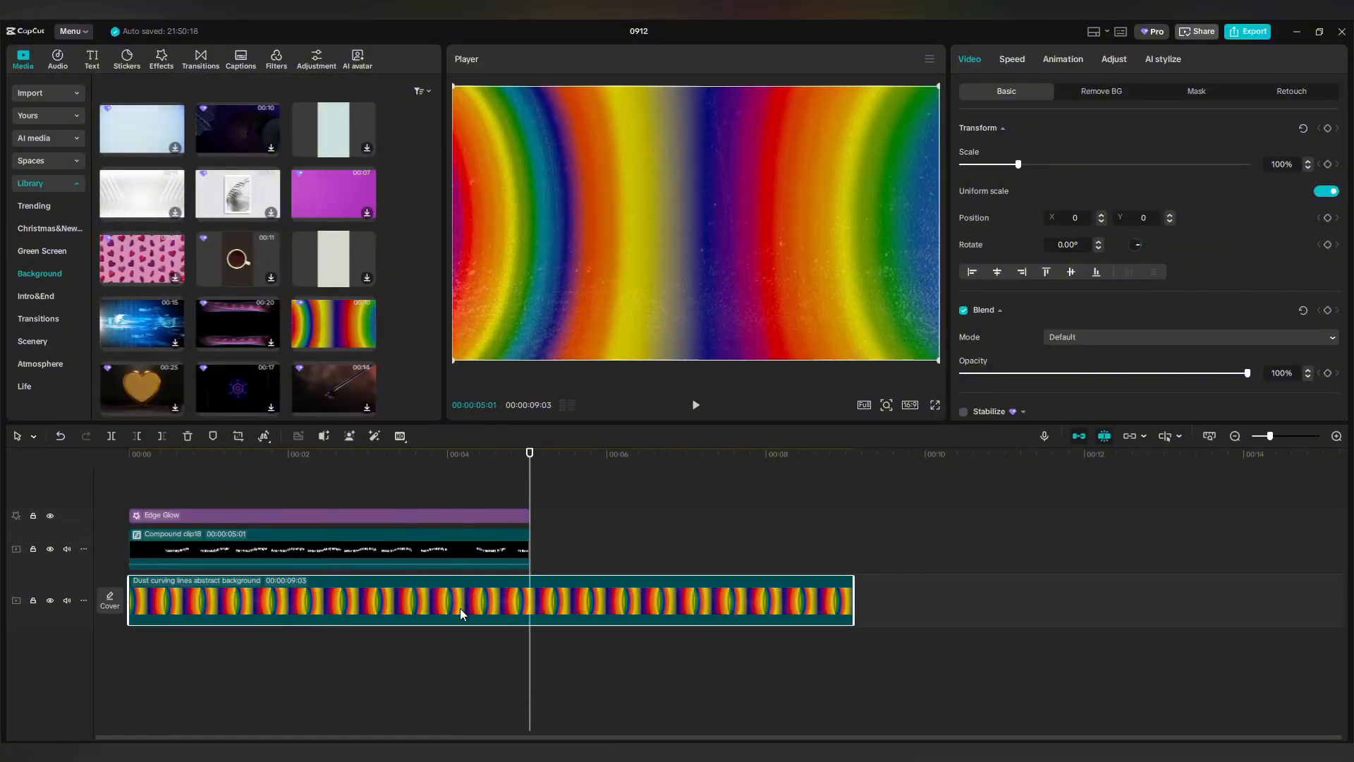
left_click(163, 437)
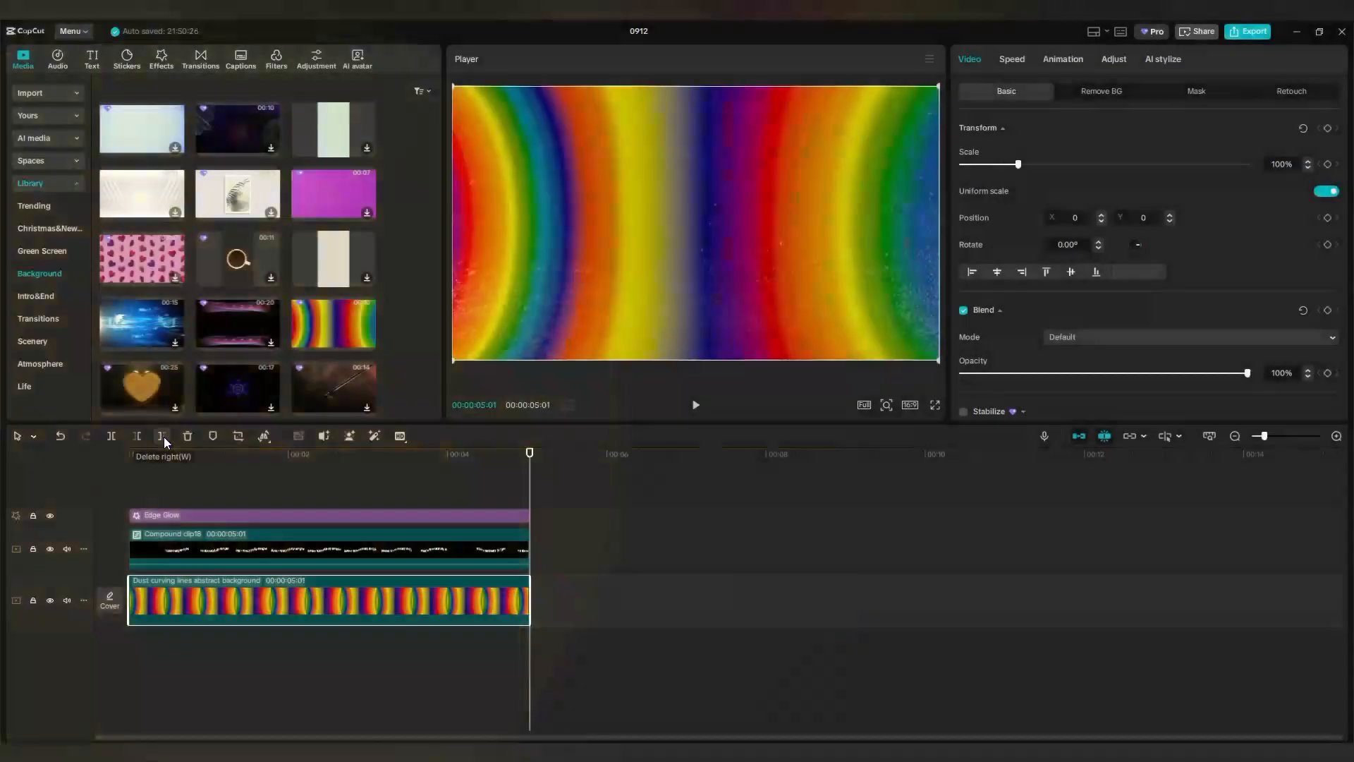
left_click(380, 548)
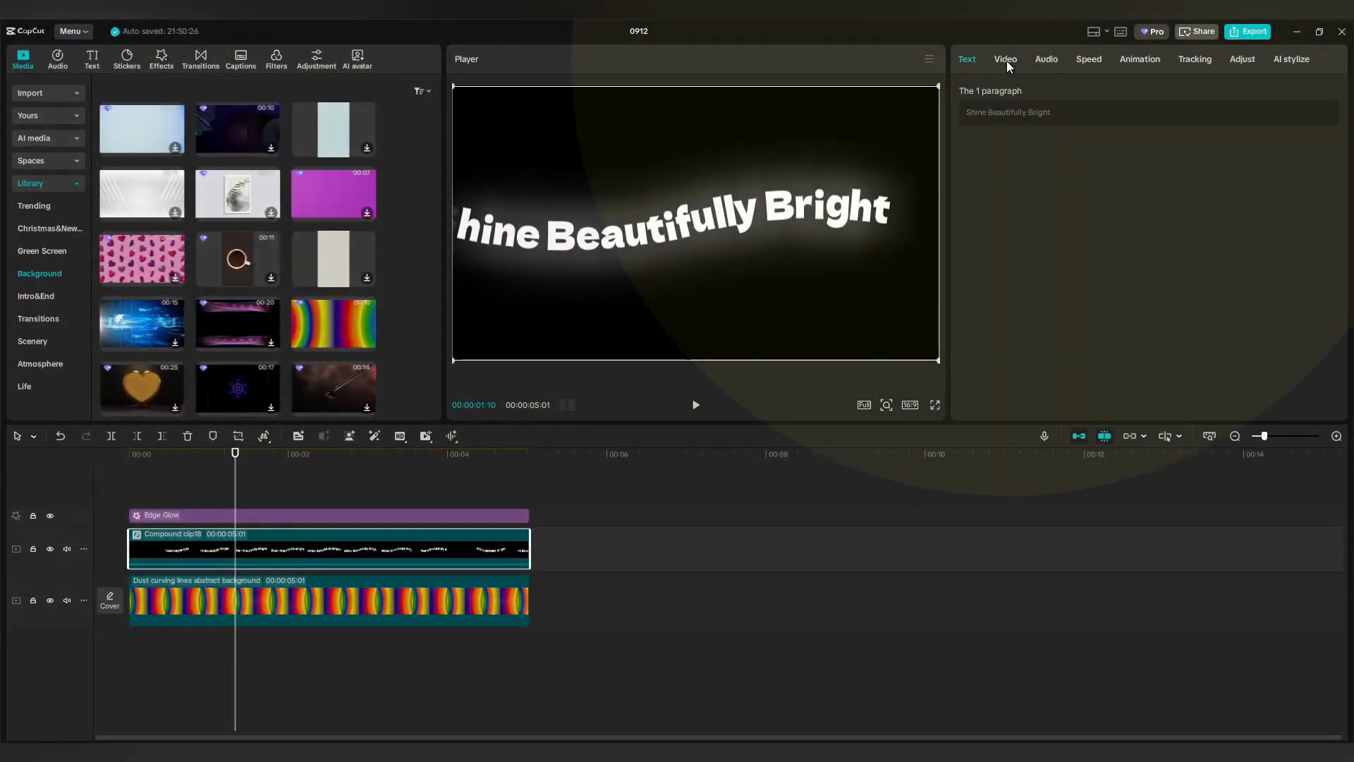
Set the caption compound clip's Blend Mode to Multiply and return the playhead to 00:00.
left_click(1006, 60)
left_click(1127, 340)
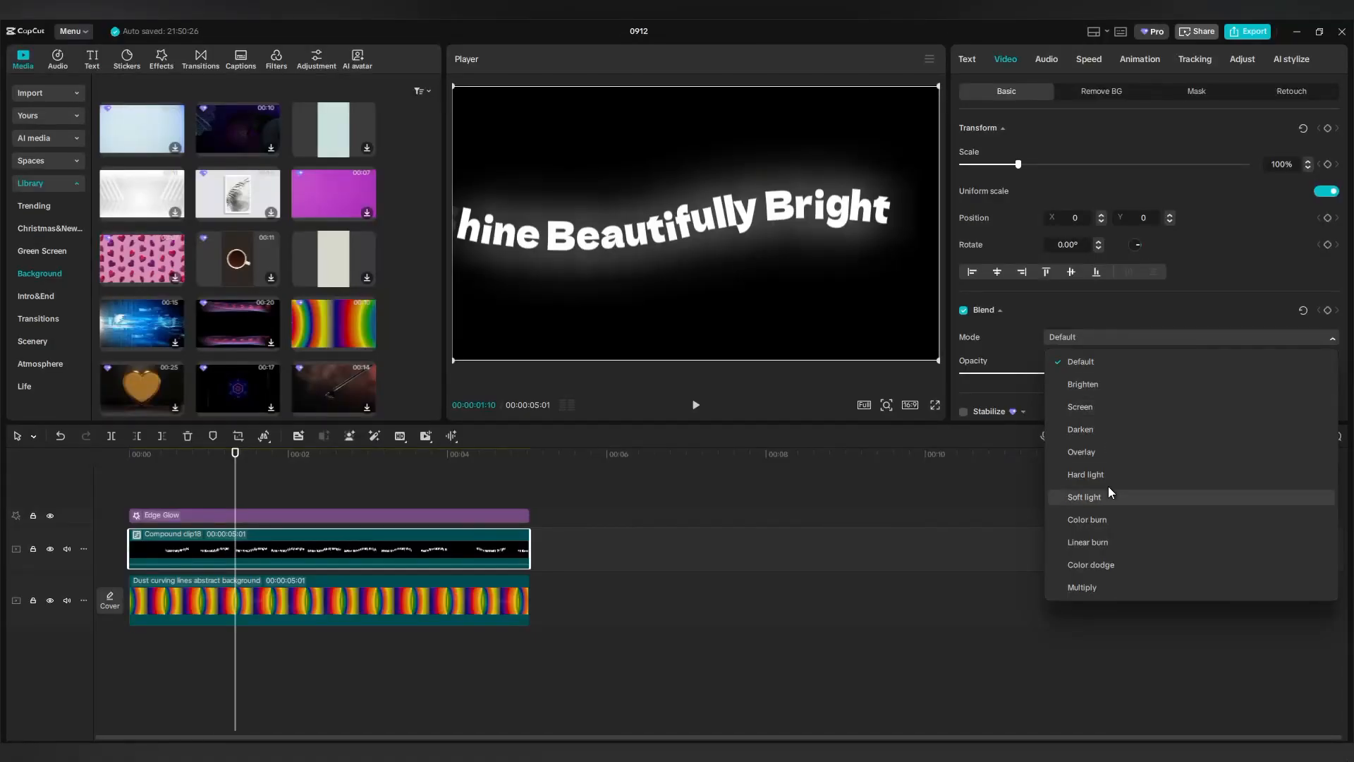
left_click(1103, 590)
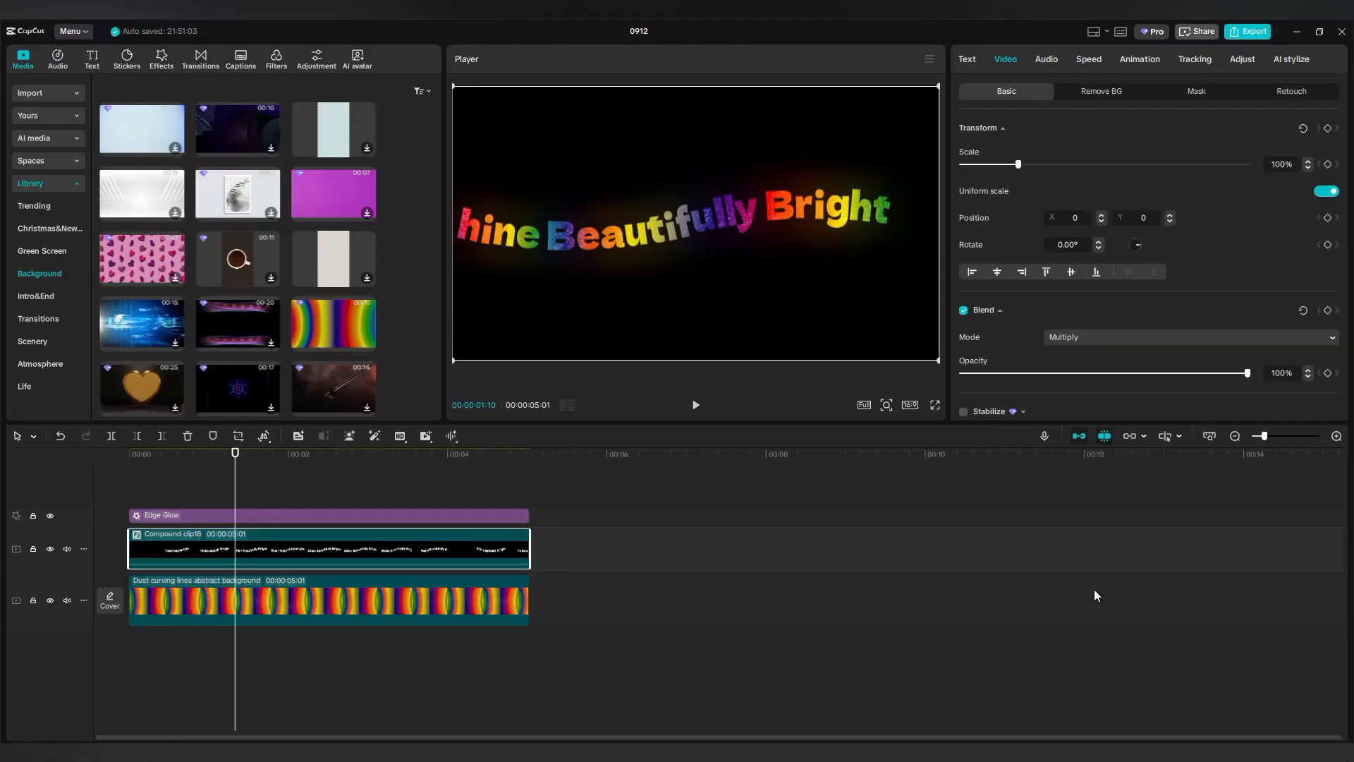
left_click_drag(236, 491, 149, 501)
left_click(222, 492)
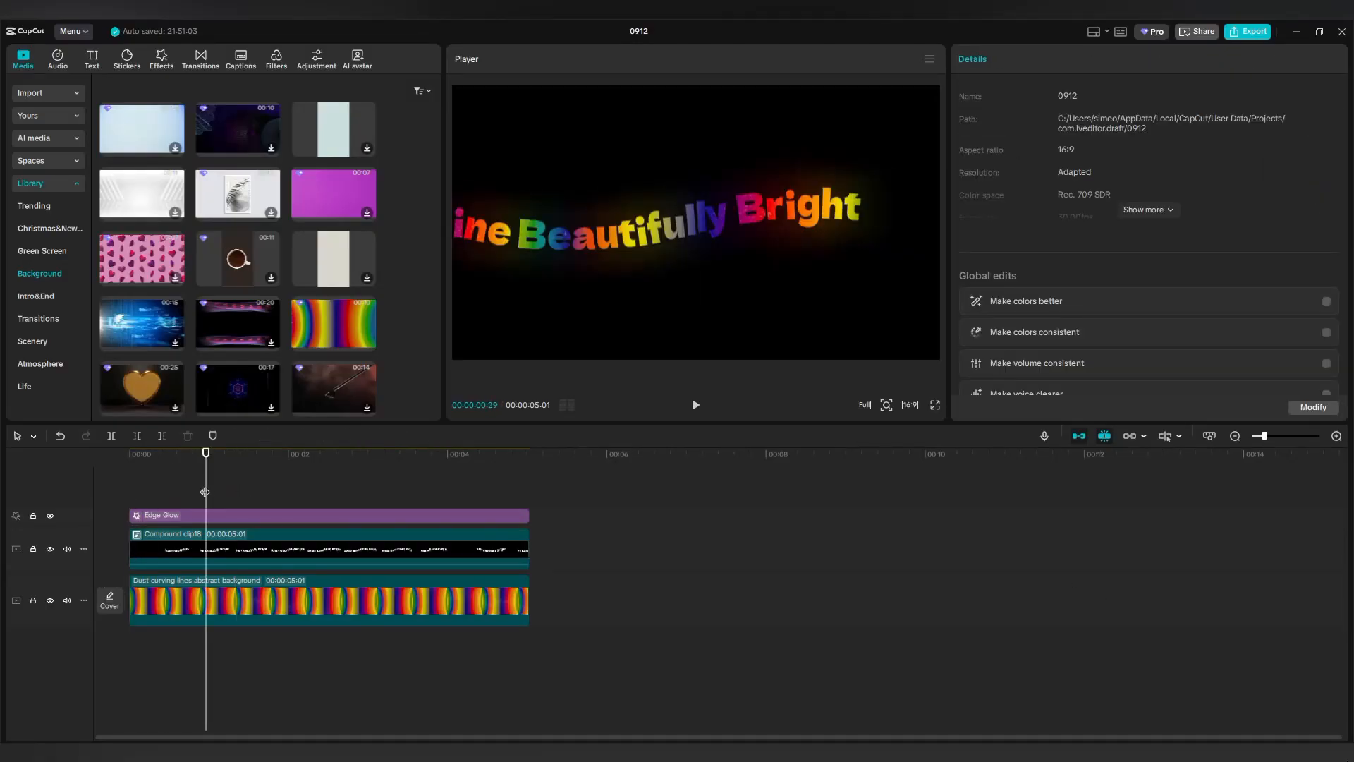
Play back the rainbow-coloured glowing caption animation.
left_click(695, 406)
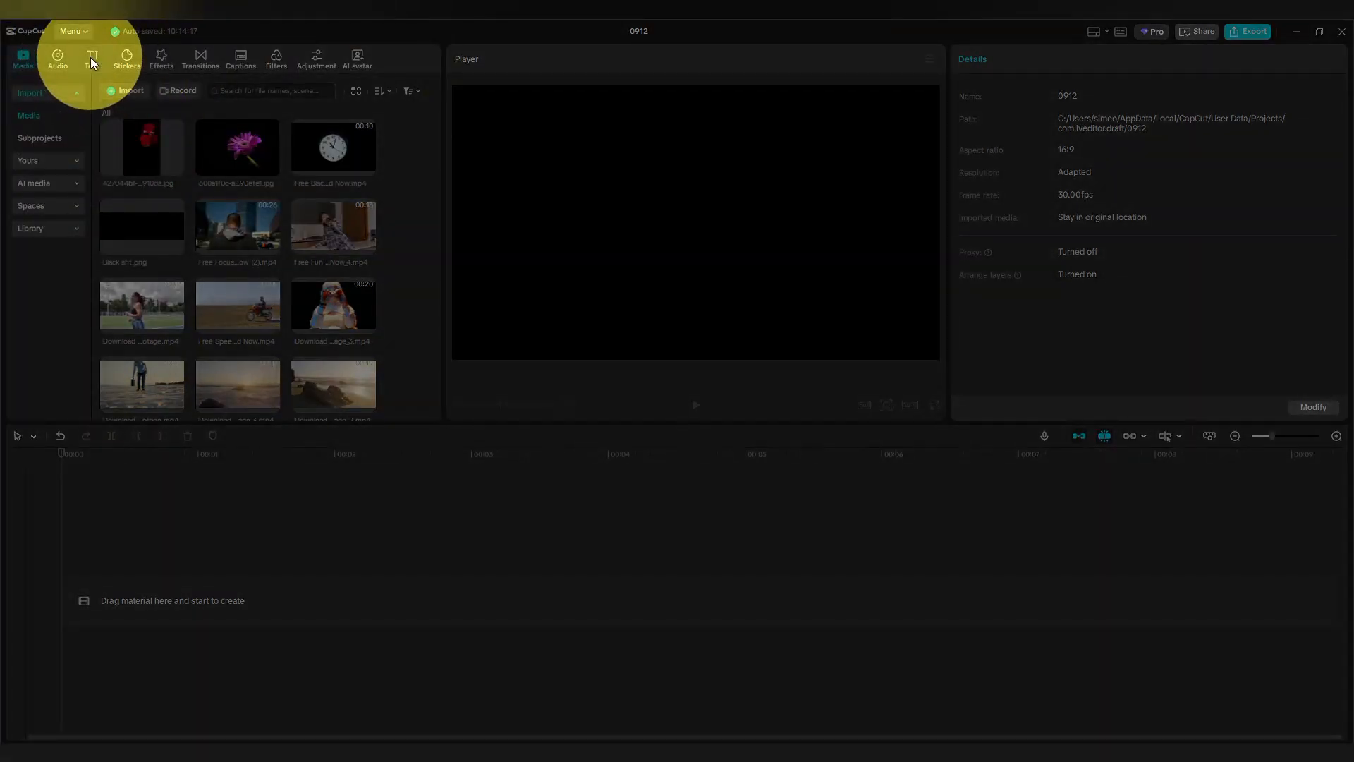
Add a default text clip, lengthen it to about 7 seconds, and change its wording to OPEN.
left_click(91, 62)
left_click_drag(136, 127, 141, 564)
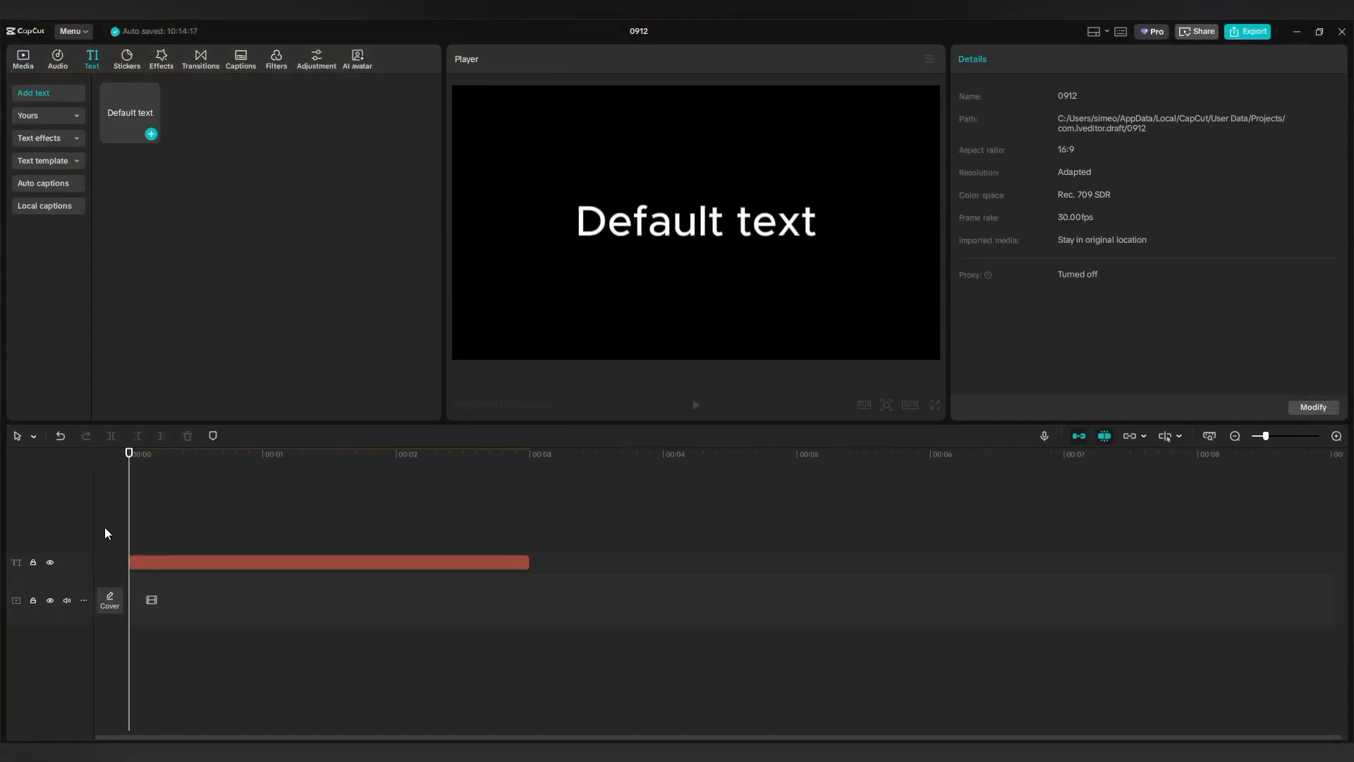
left_click_drag(530, 562, 1072, 556)
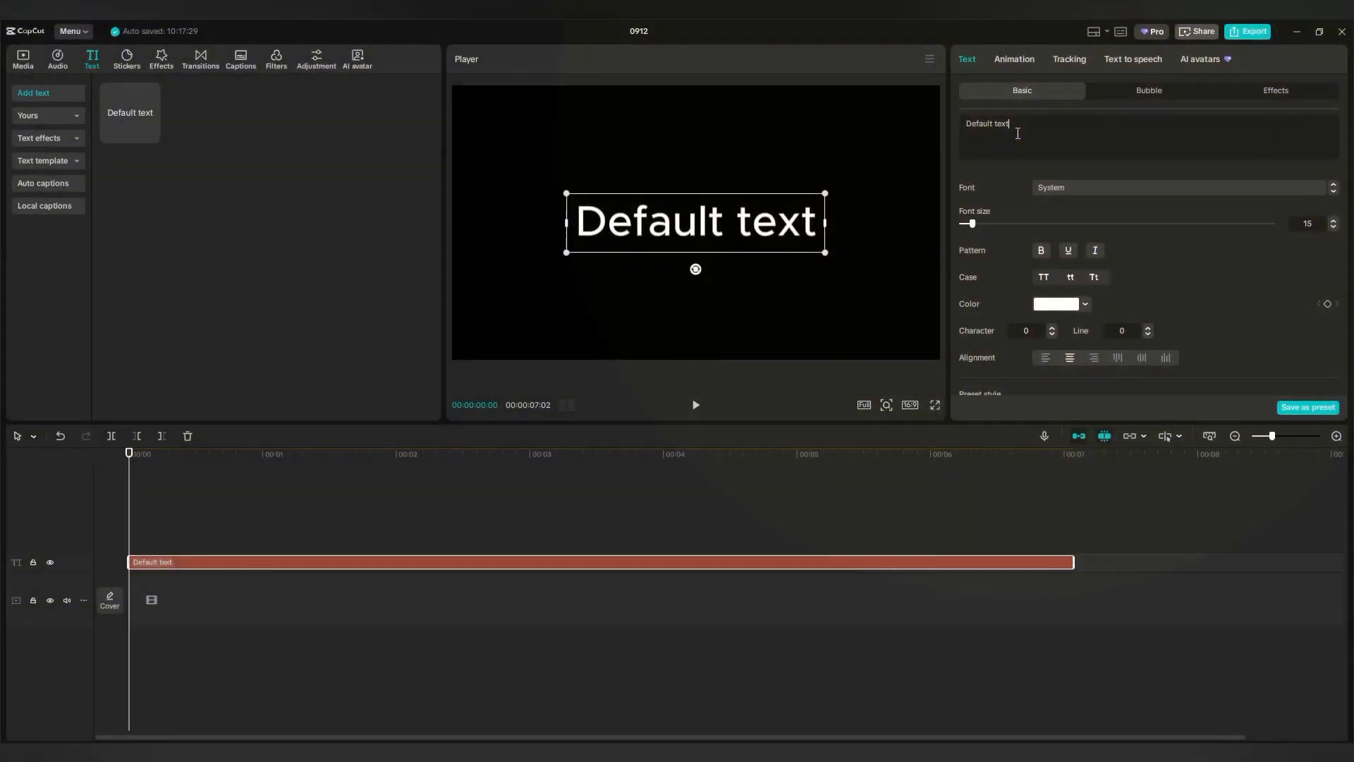
left_click_drag(1015, 128, 964, 157)
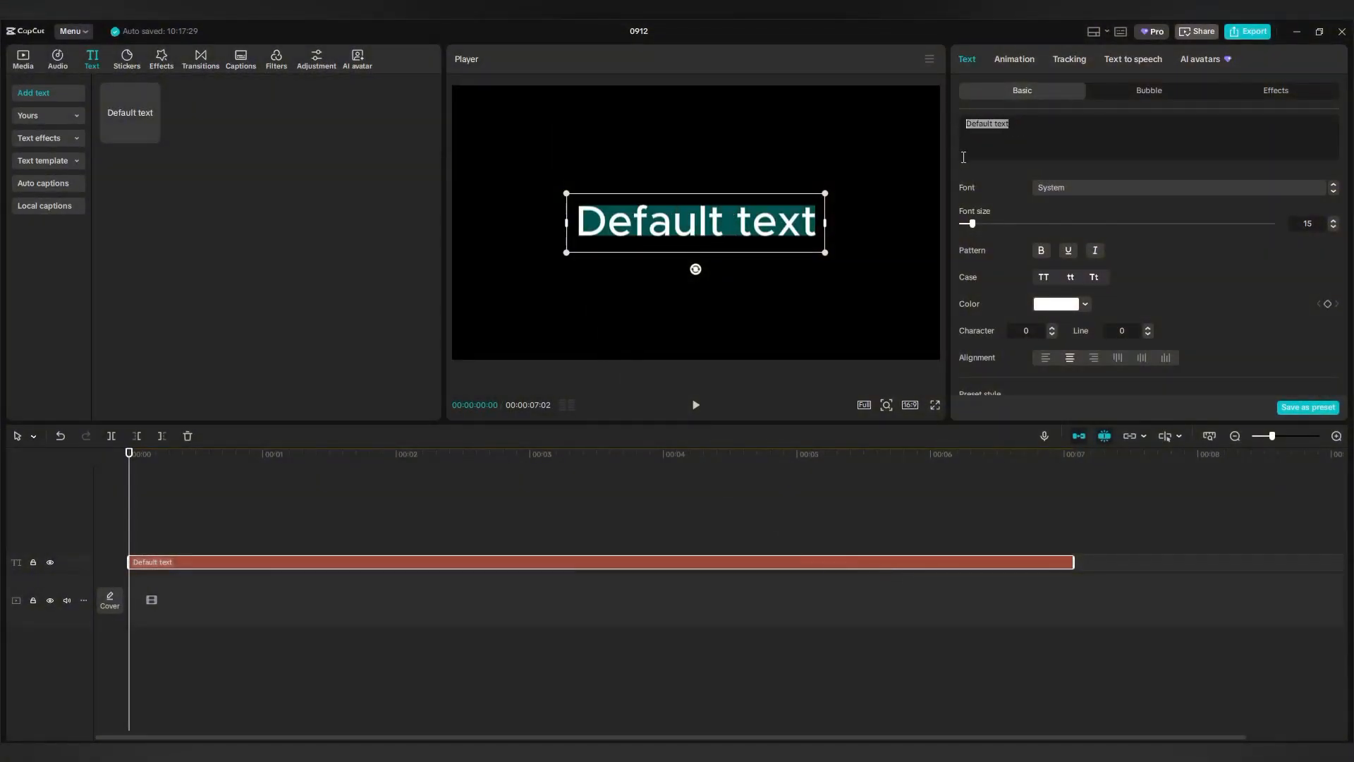
type("OPEN")
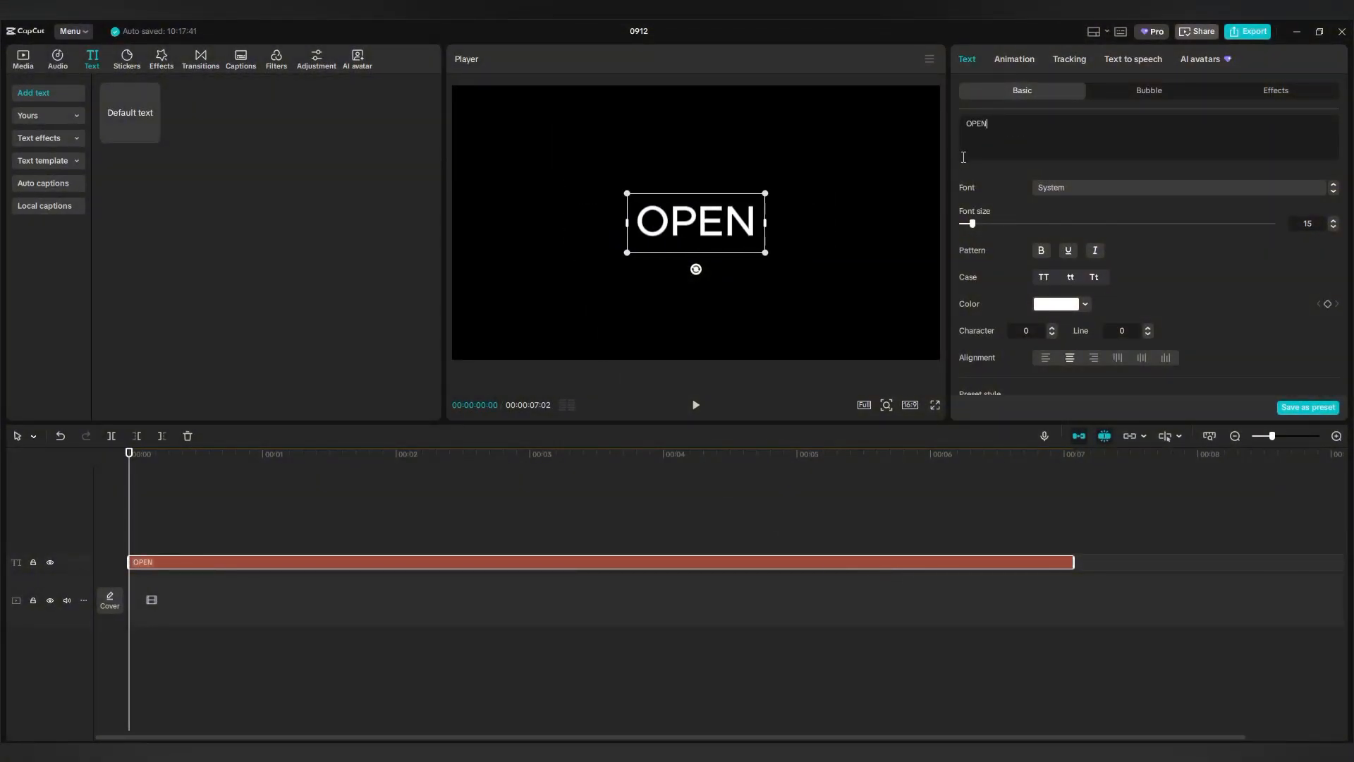
Set OPEN in the でらすこ font, enlarged and centred in the frame.
left_click(1068, 194)
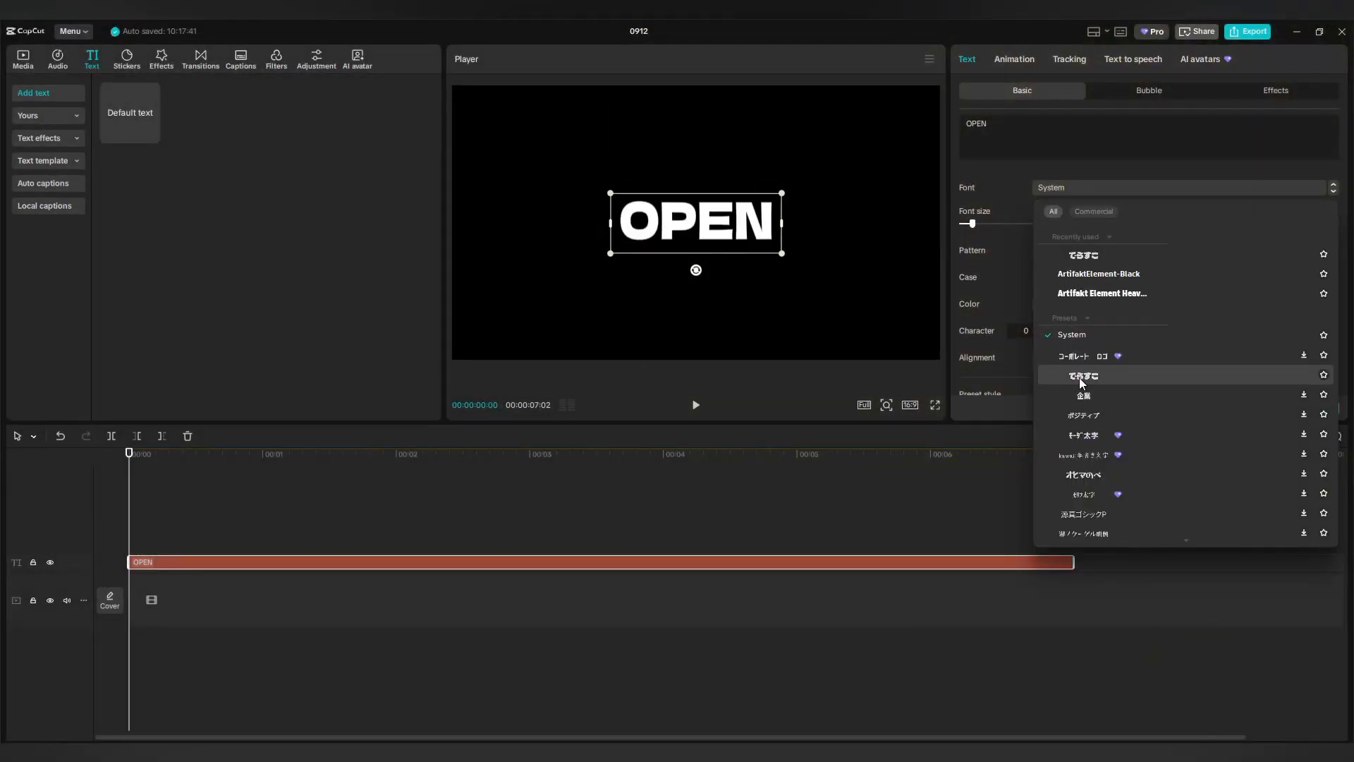
left_click(1079, 377)
left_click_drag(780, 255, 869, 329)
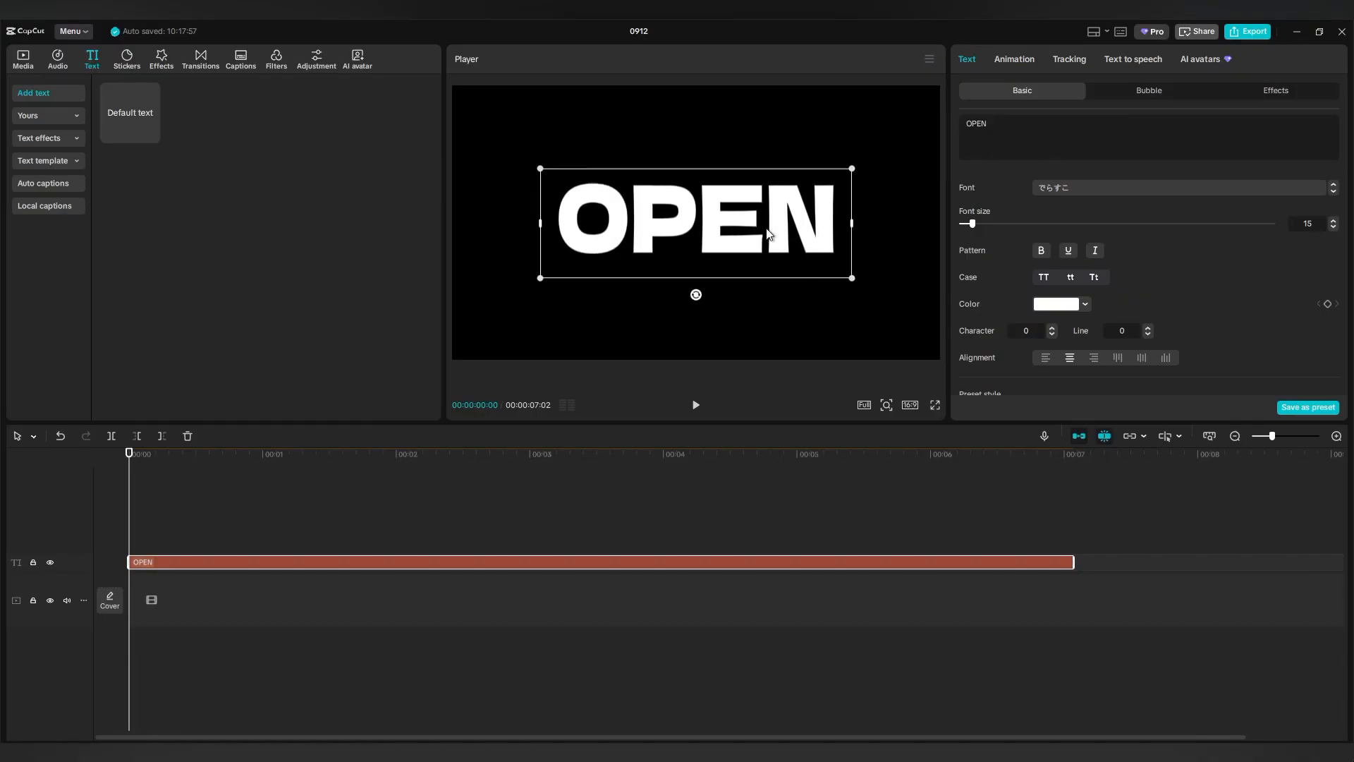
left_click_drag(769, 234, 769, 234)
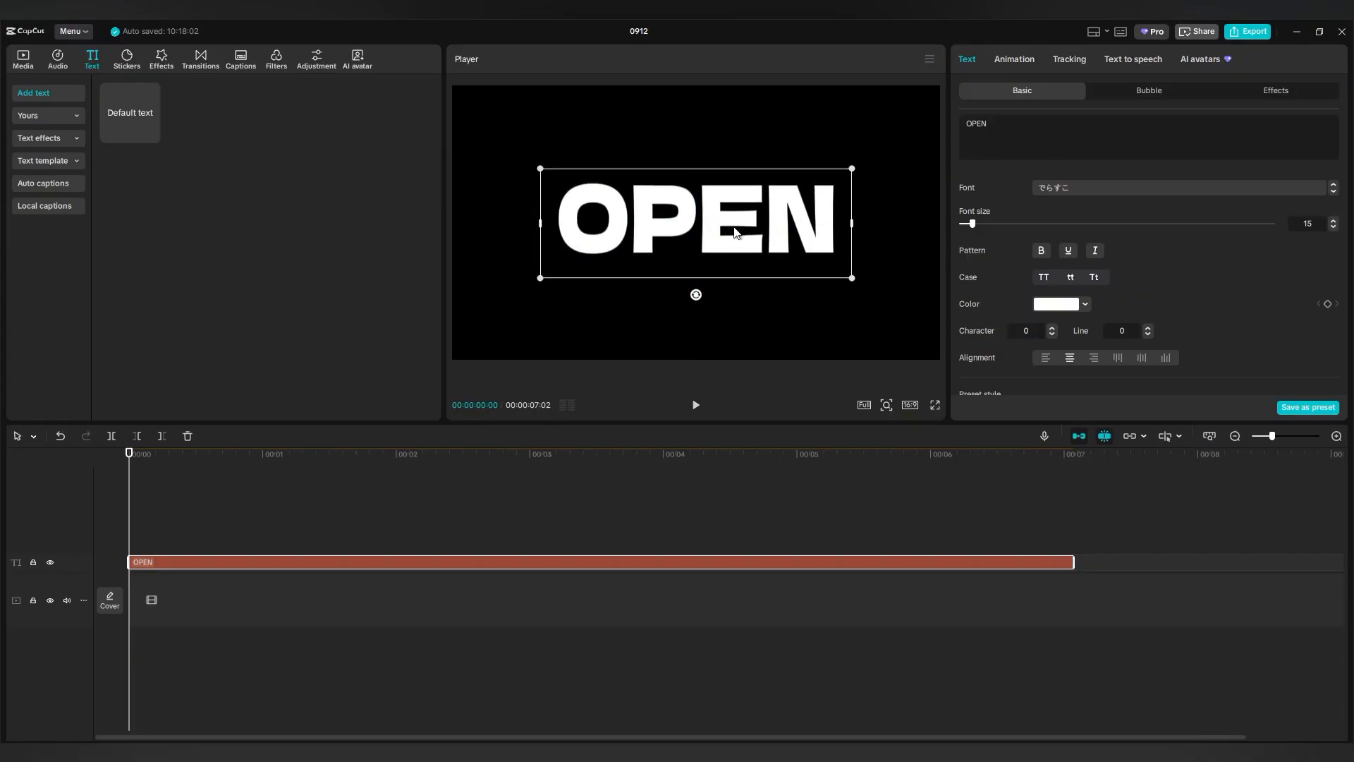
Colour the OPEN text cyan (00FFFF).
left_click(1050, 305)
scroll(1085, 479, "down", 2)
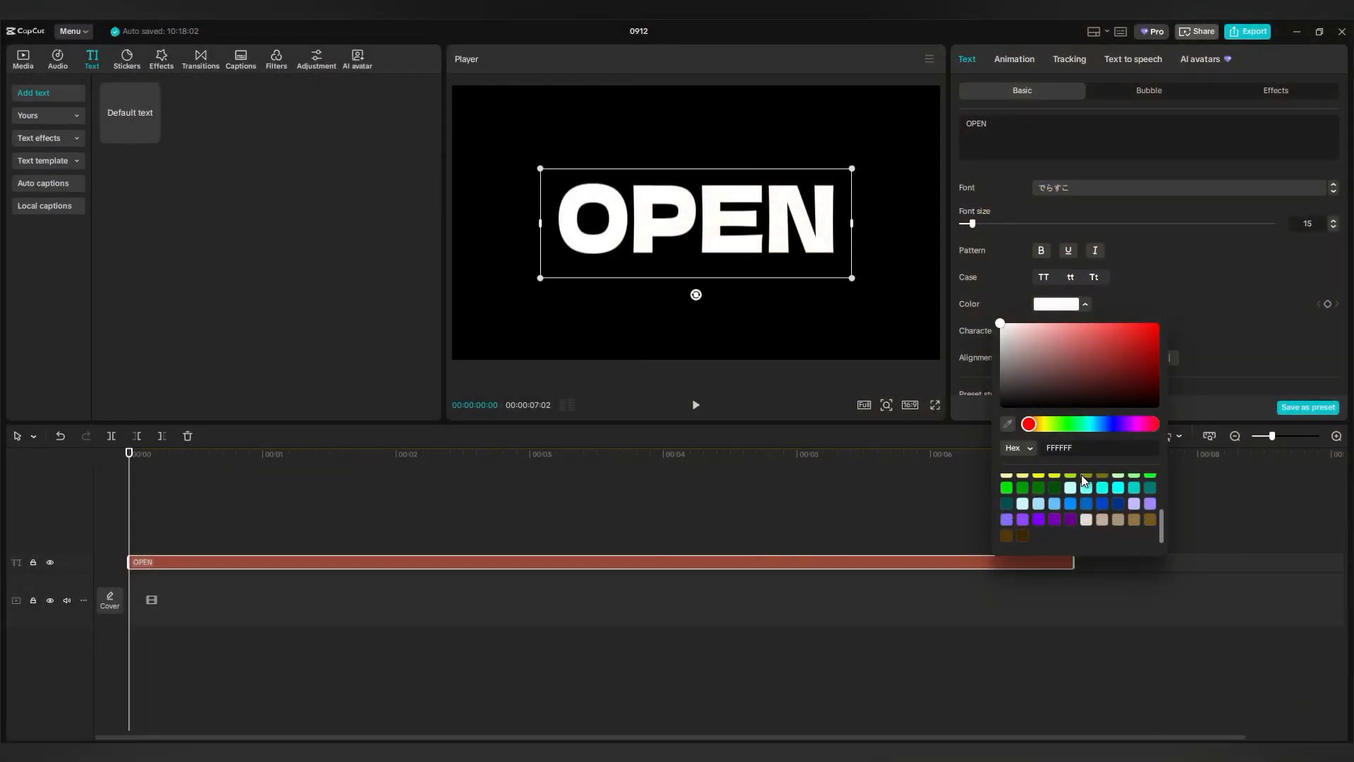
left_click(1118, 489)
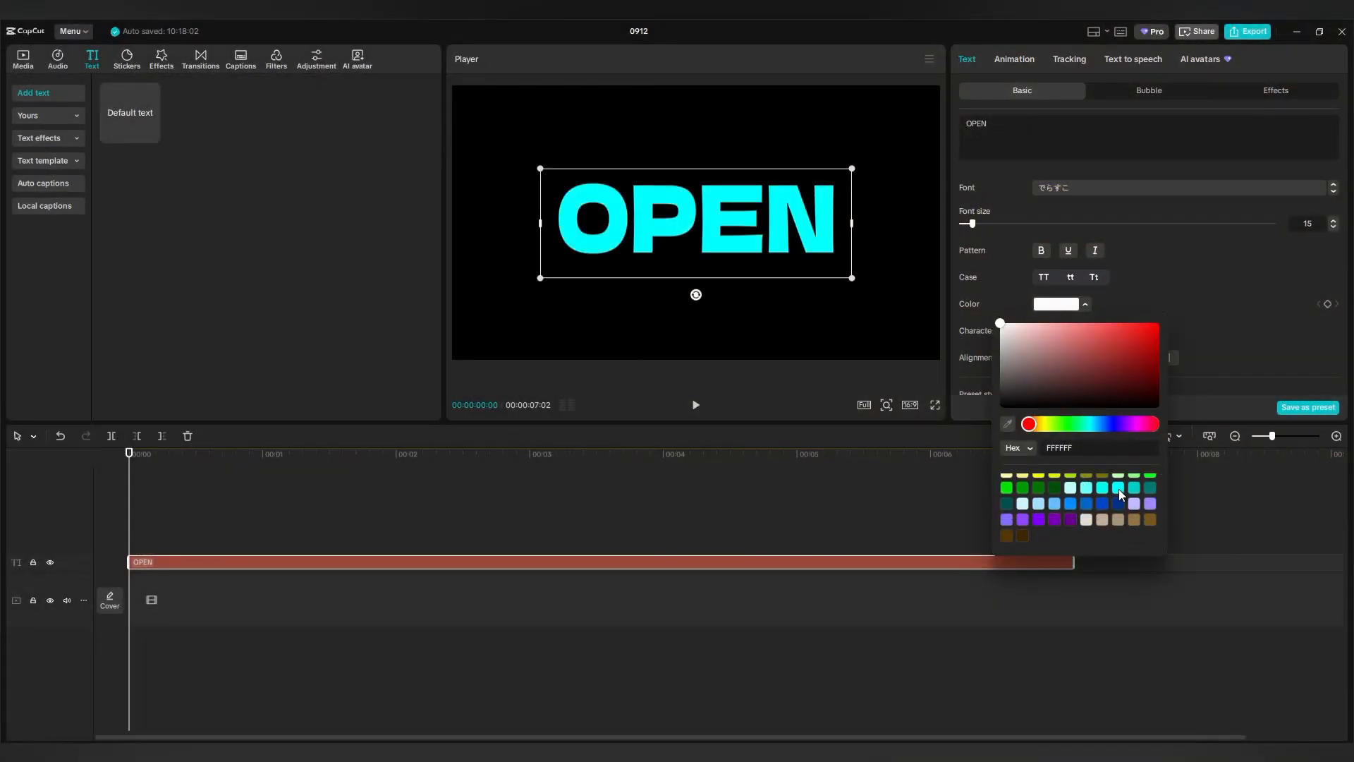
left_click(800, 316)
left_click(353, 562)
right_click(353, 558)
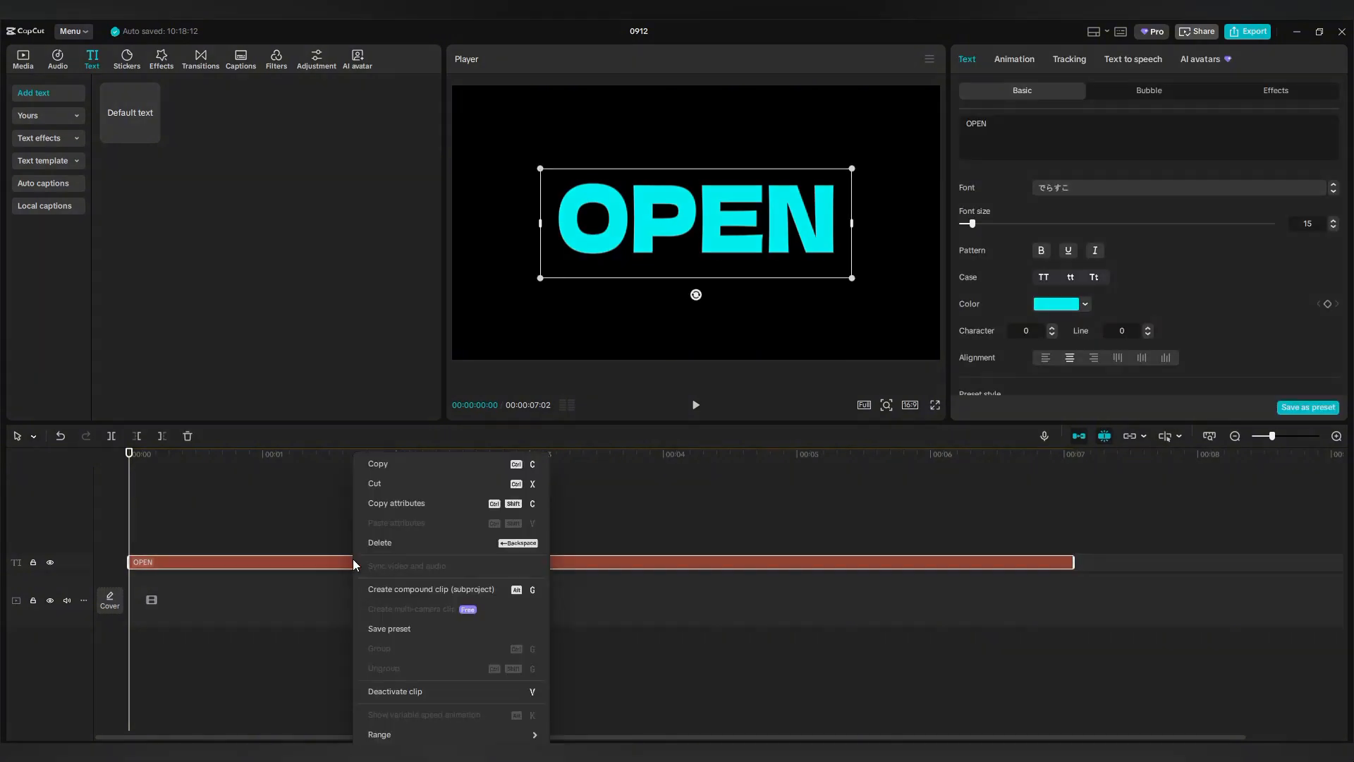
Turn the OPEN clip into a compound clip on the main track and add a mask to it.
left_click(396, 591)
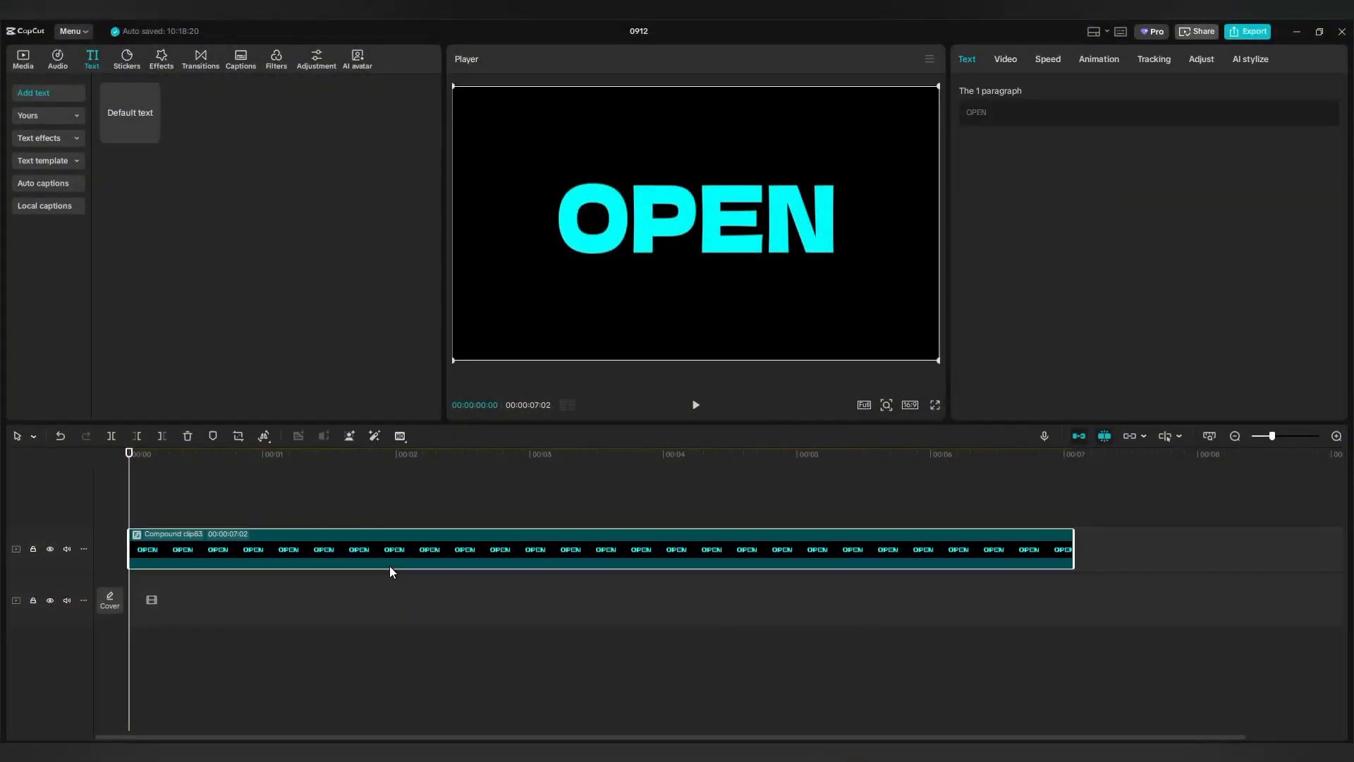
left_click_drag(384, 564, 387, 611)
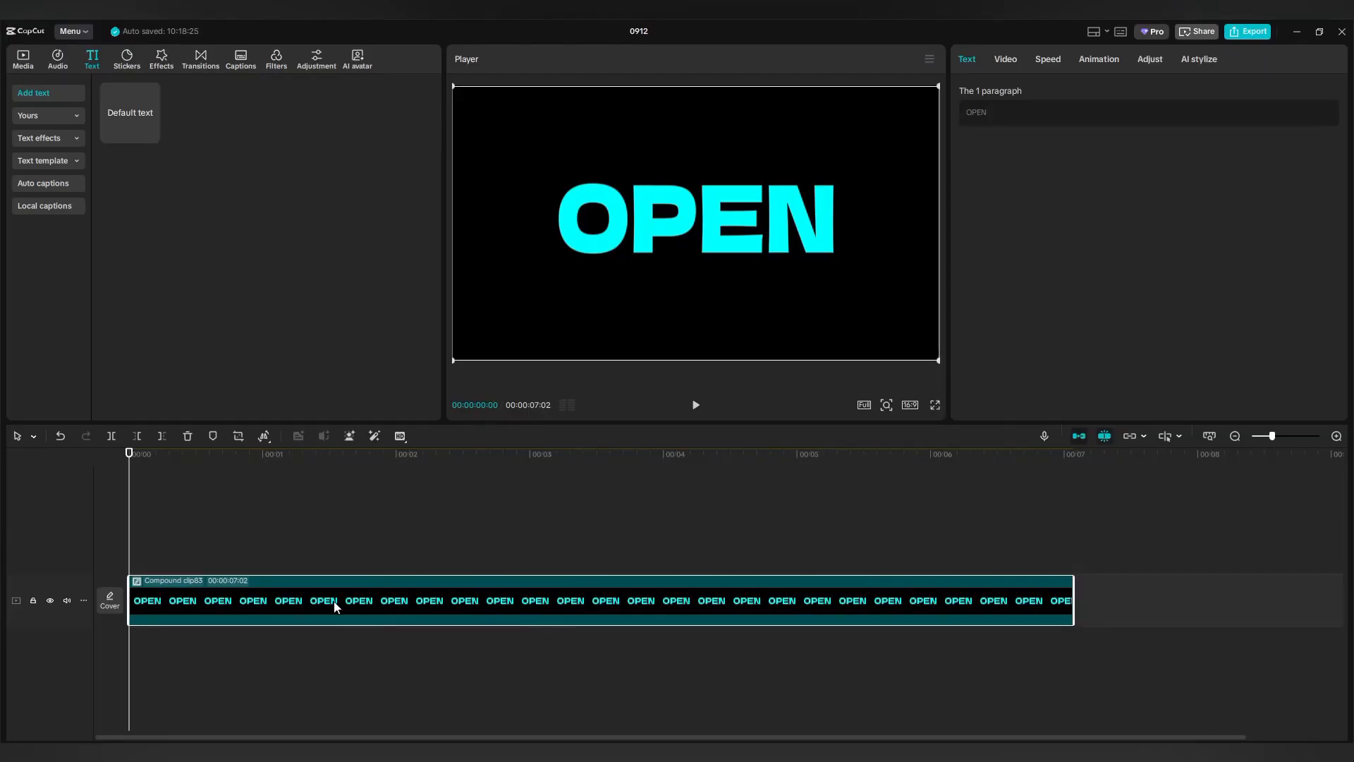
left_click(1006, 61)
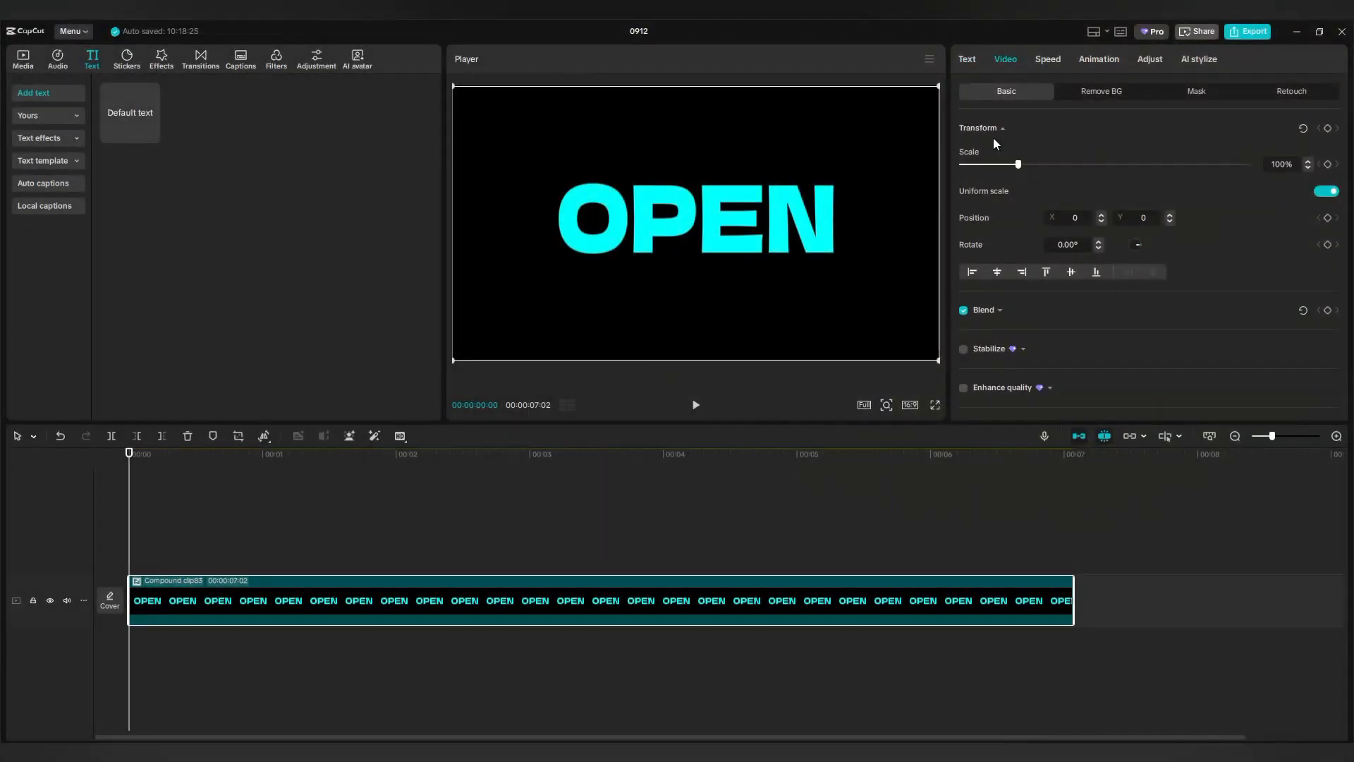
left_click(1199, 96)
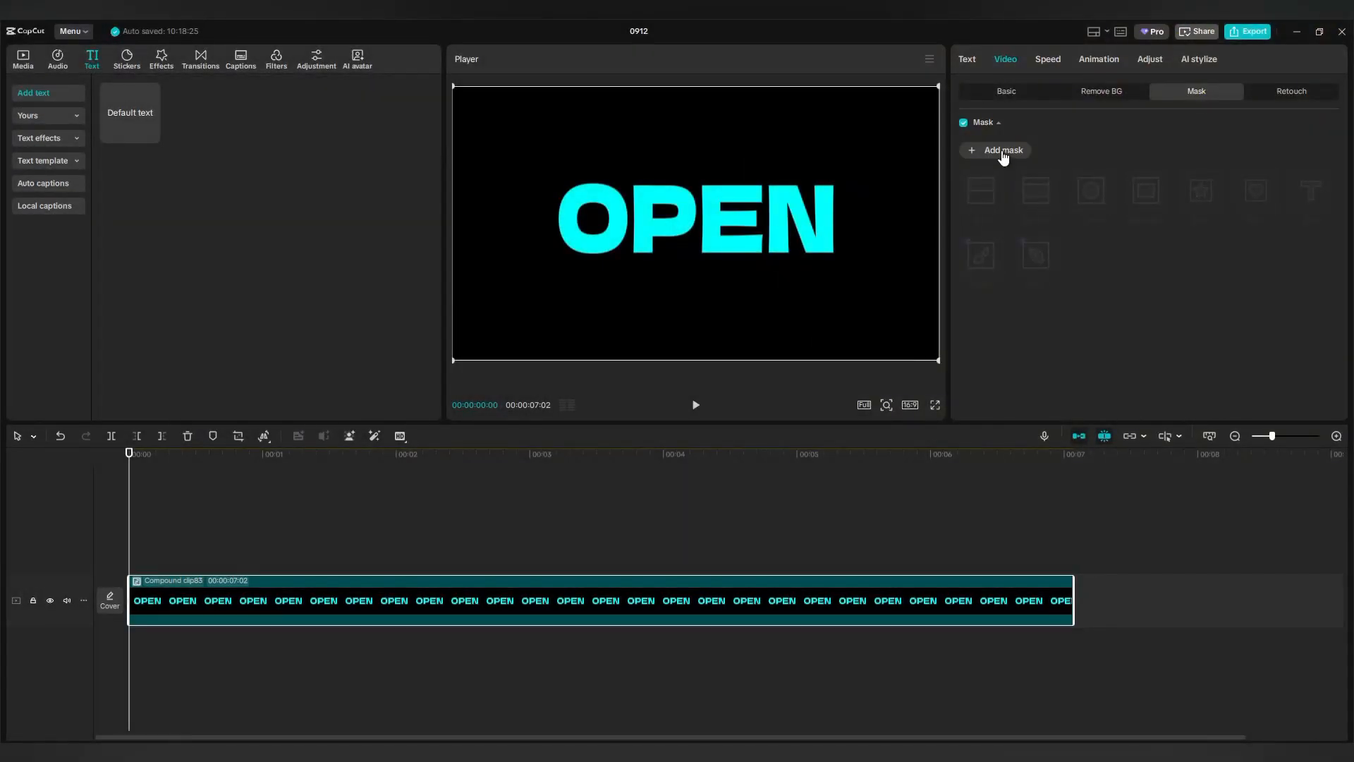
left_click(1004, 151)
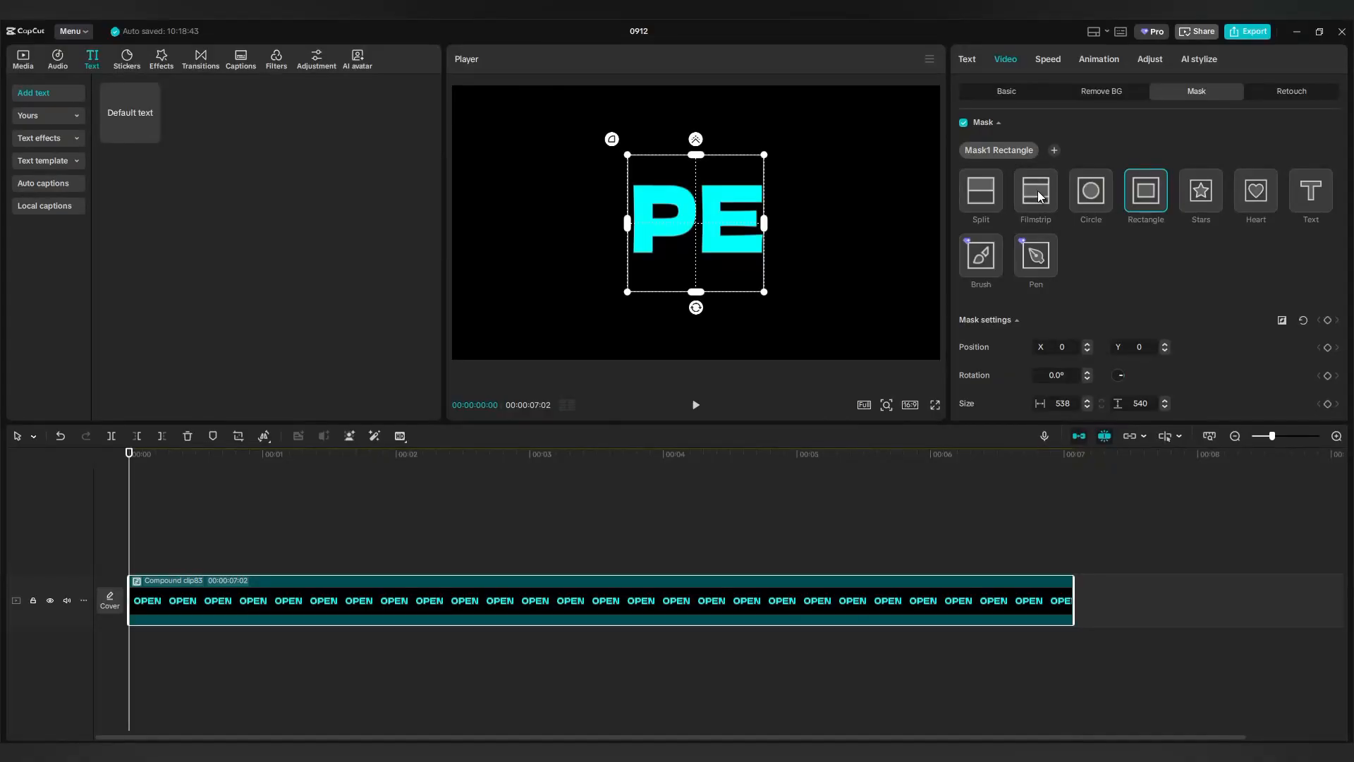
Make the mask a Filmstrip band rotated 70°, size 80, shifted left to X -718.
left_click(1037, 194)
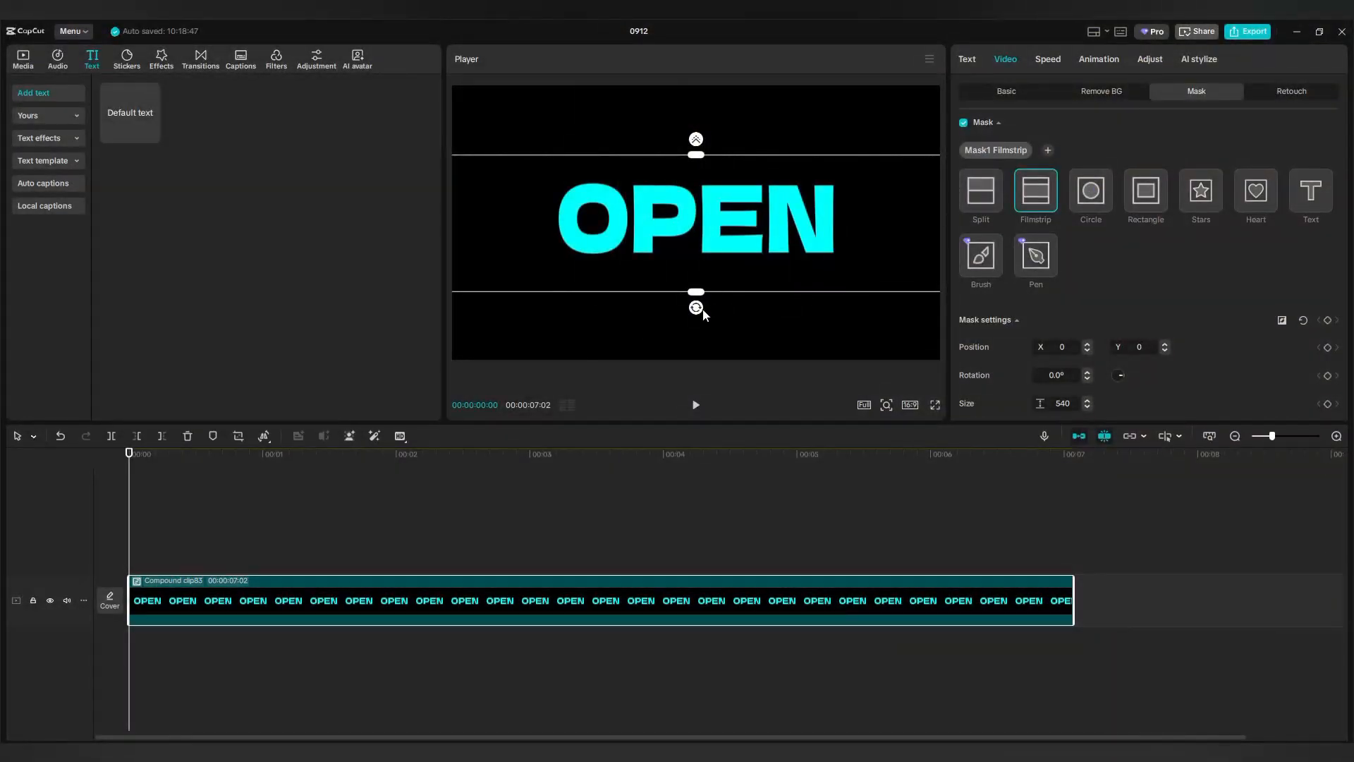
left_click_drag(697, 311, 740, 221)
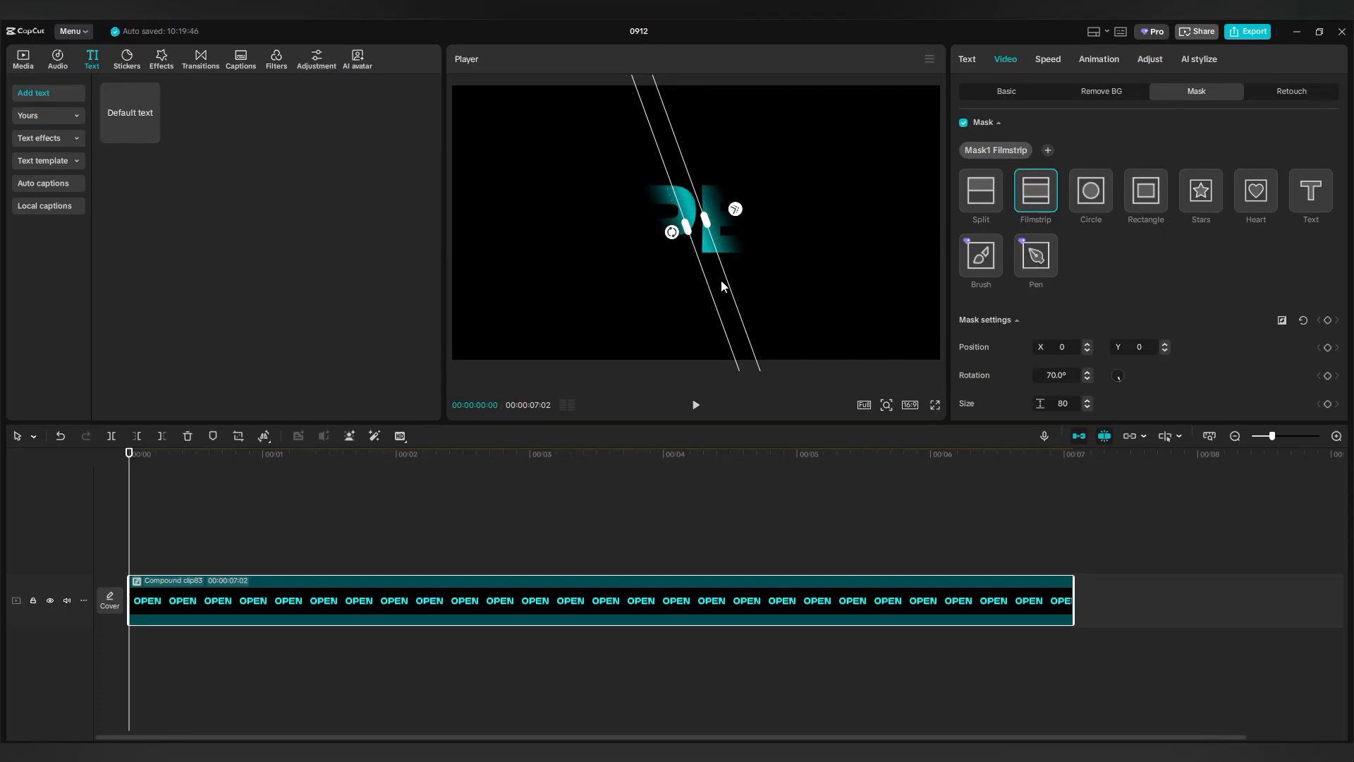
left_click_drag(705, 280, 522, 273)
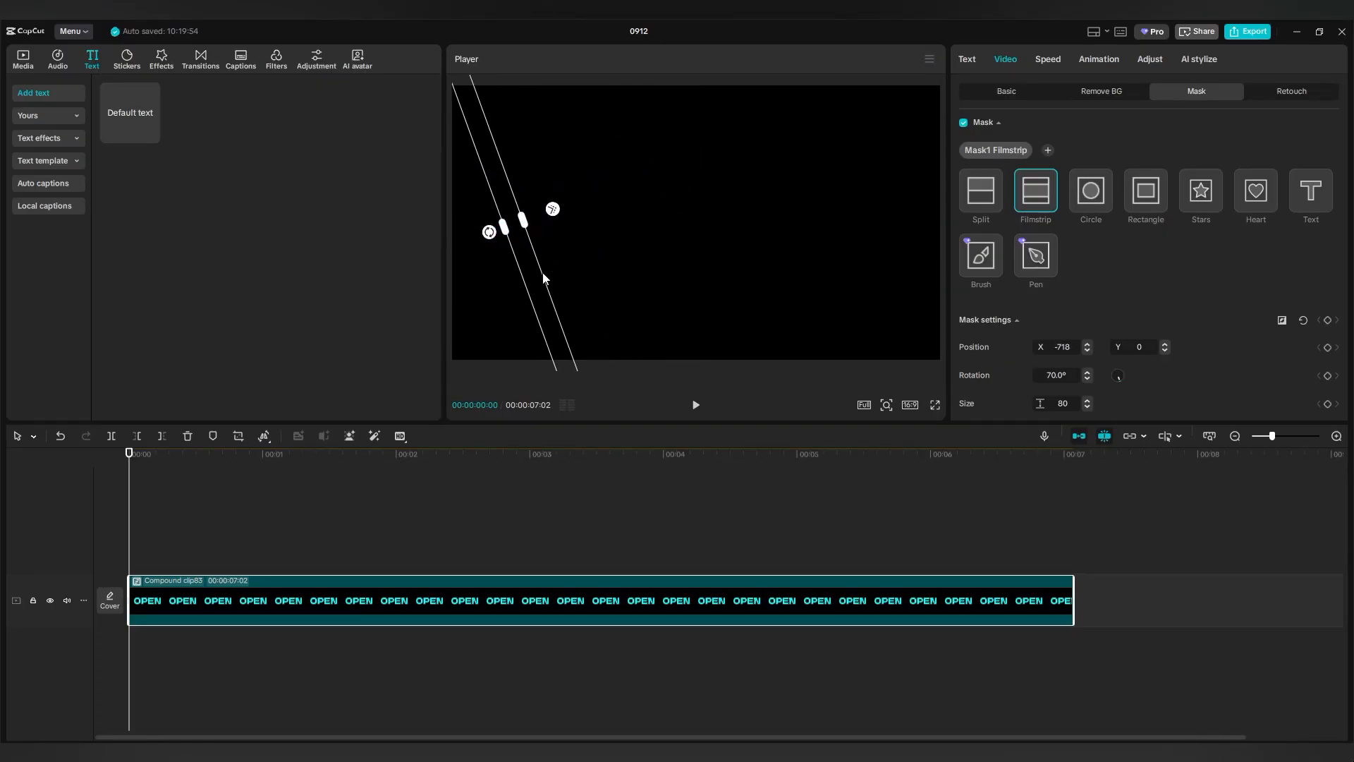
Keyframe the mask's position and size at the start, sweep it right at 1 s, back left at 2.5 s.
left_click(1327, 348)
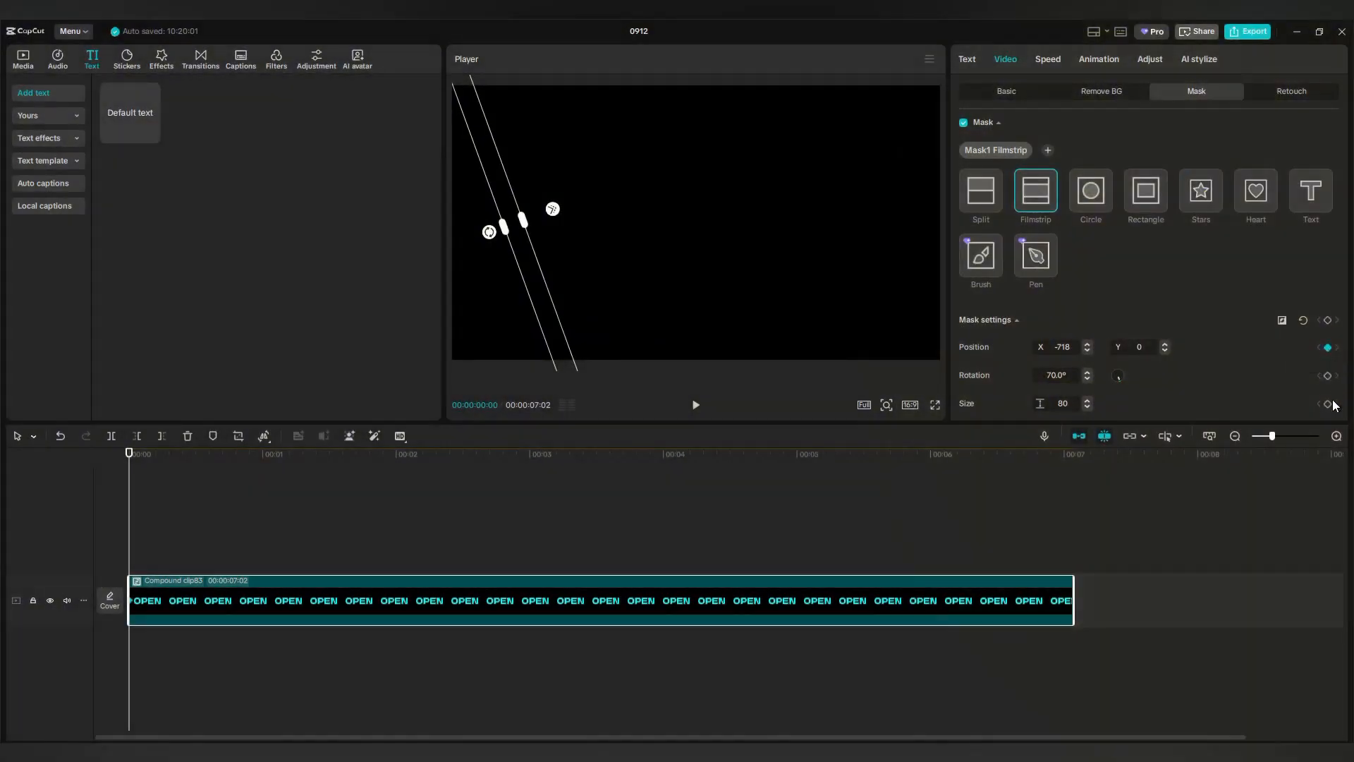
left_click(1328, 403)
left_click_drag(130, 548, 287, 557)
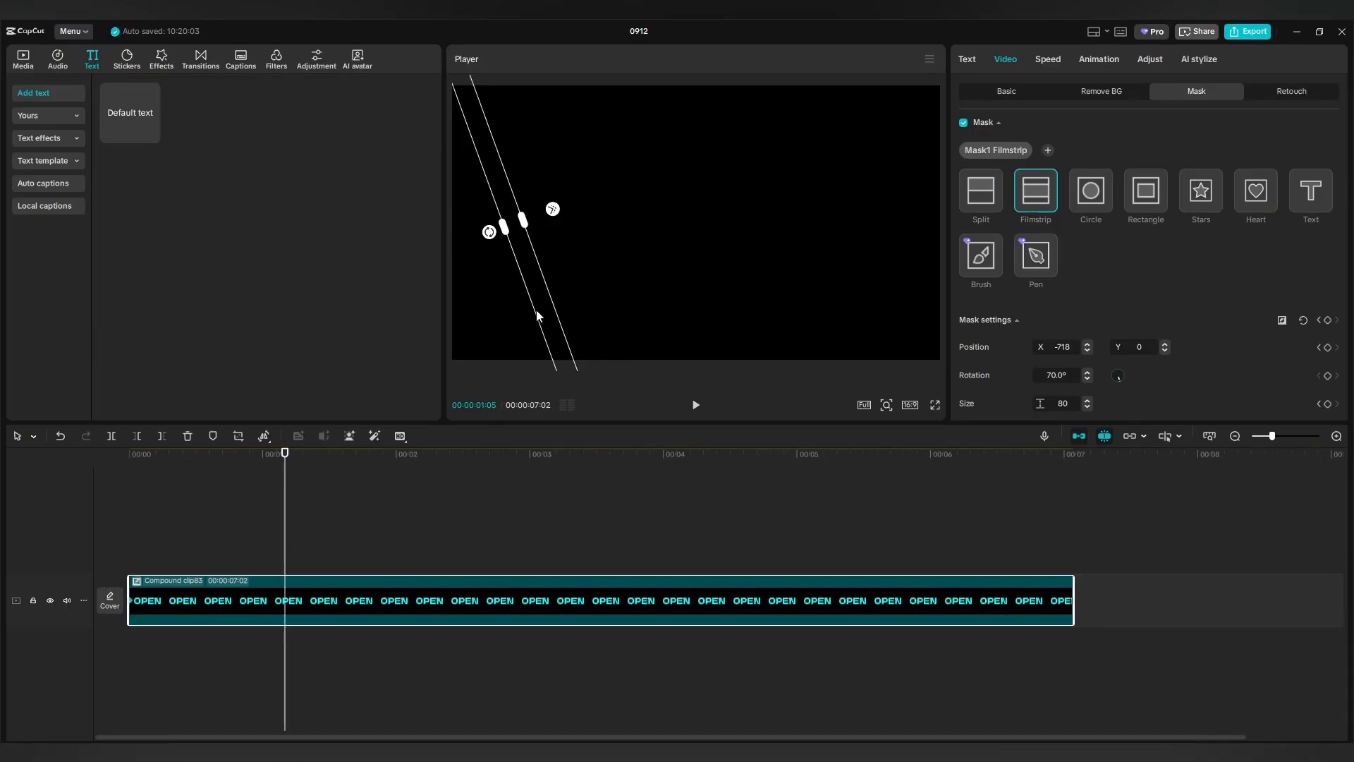
left_click_drag(551, 305, 941, 294)
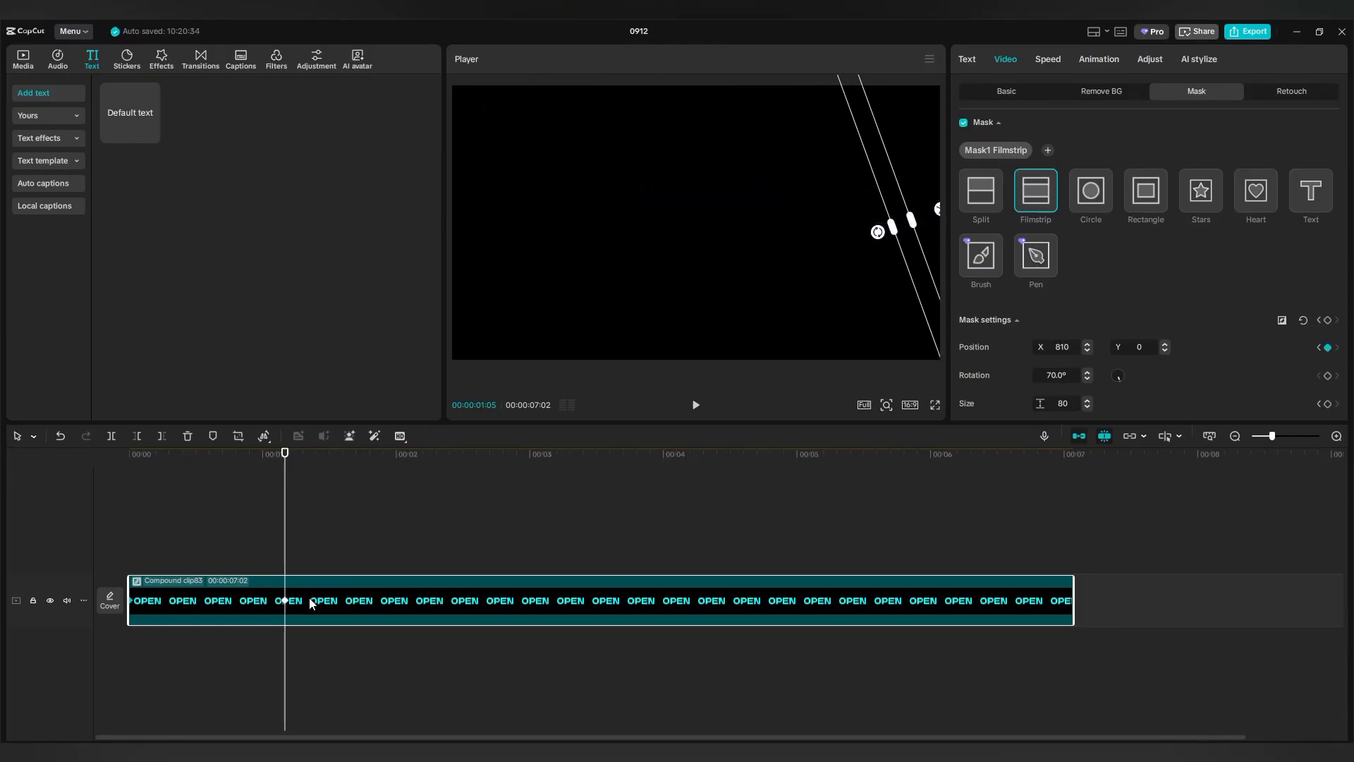
left_click(1327, 403)
left_click_drag(286, 547, 451, 548)
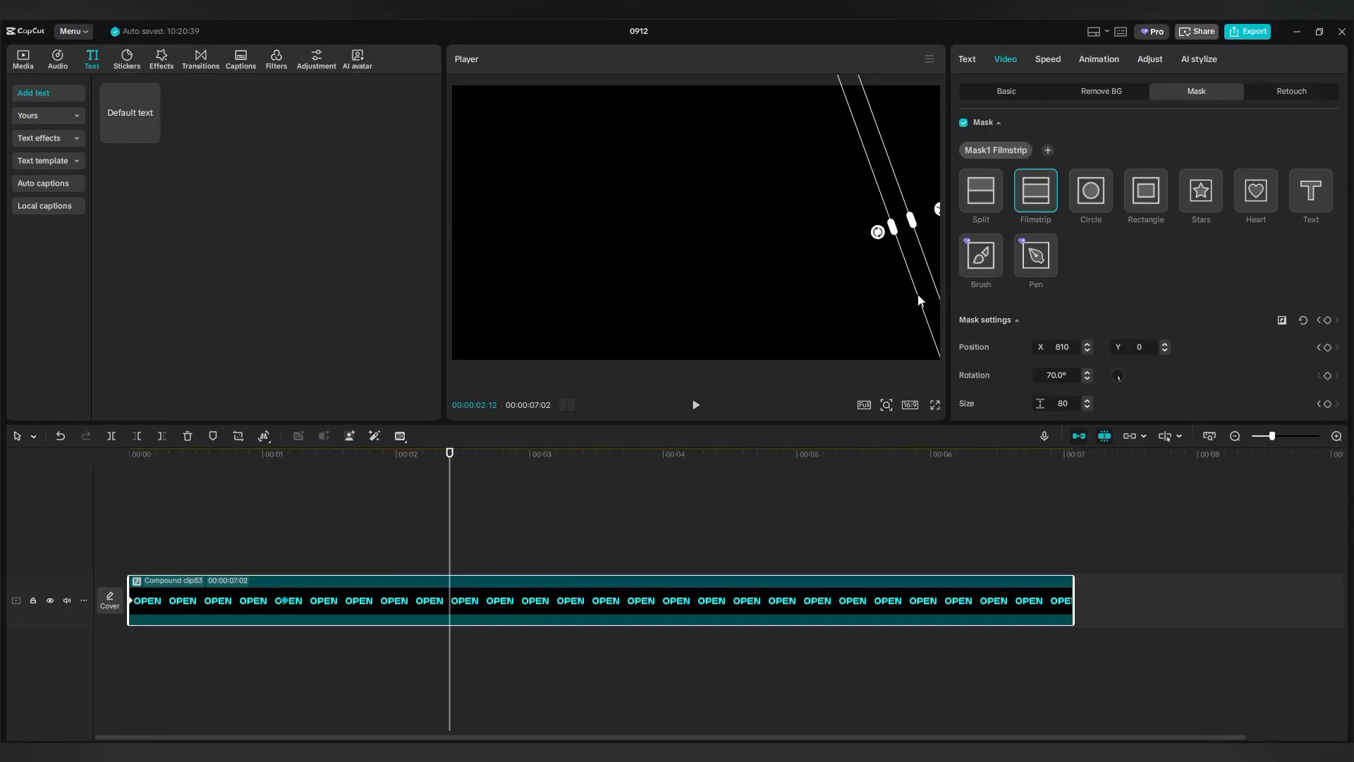
left_click_drag(918, 300, 509, 302)
left_click(1327, 403)
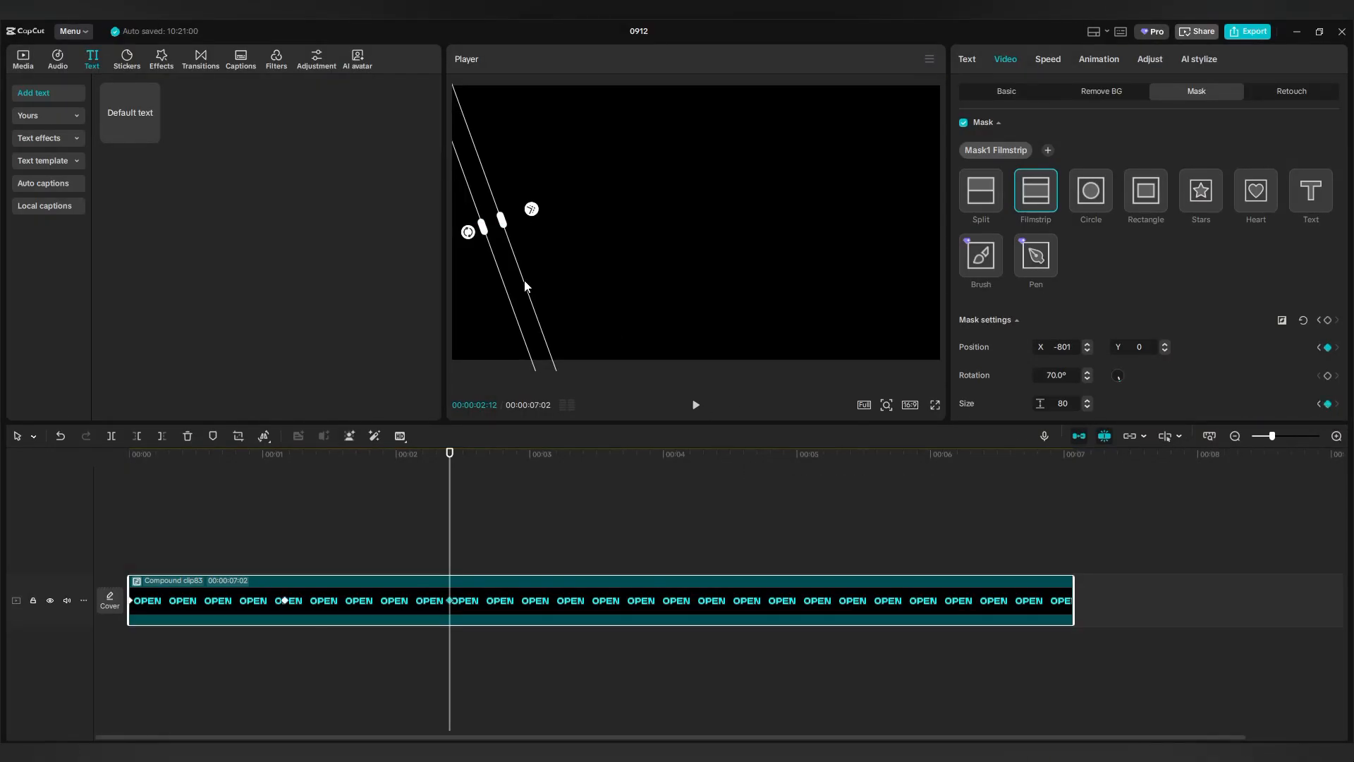
Keyframe the band centred over the text at 3.5 s, then widen it to 1369 at 00:05:05.
left_click_drag(452, 529, 620, 545)
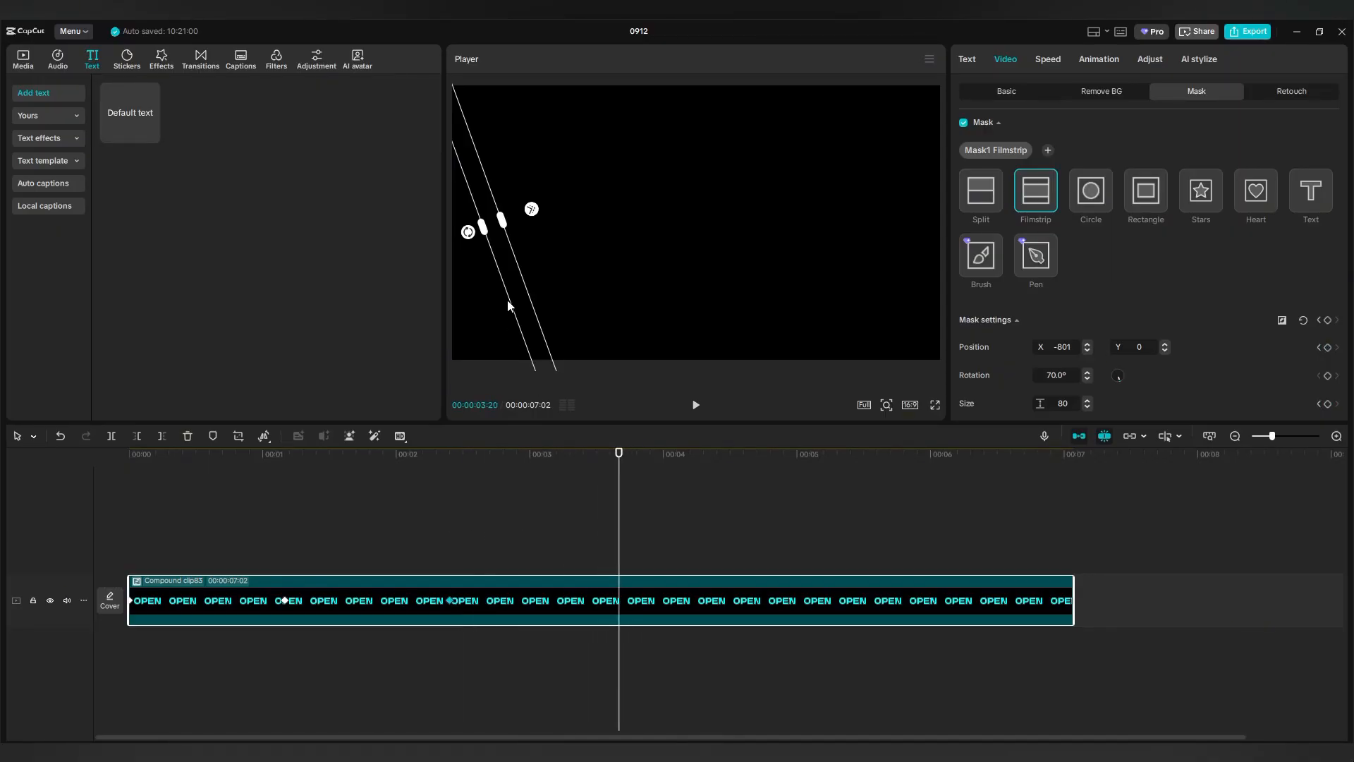
left_click_drag(525, 285, 729, 281)
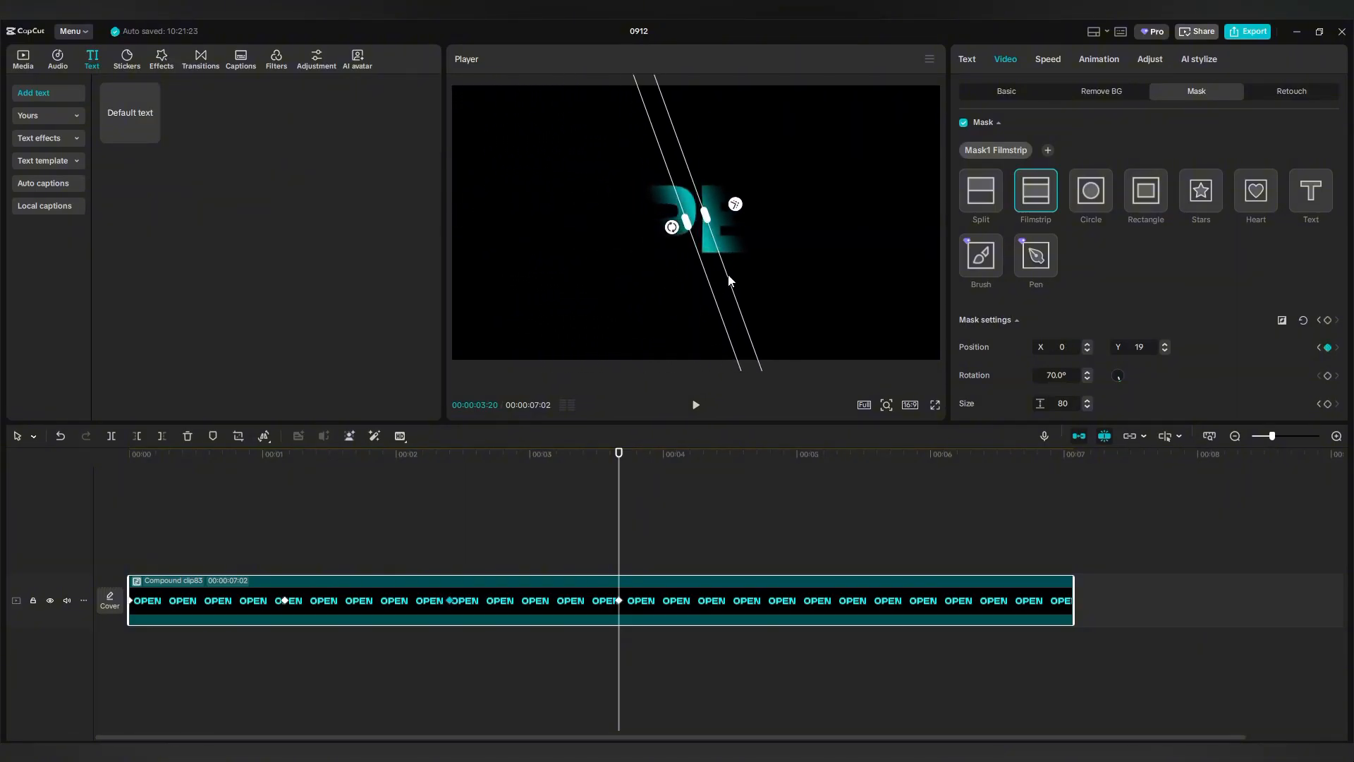
left_click(1330, 406)
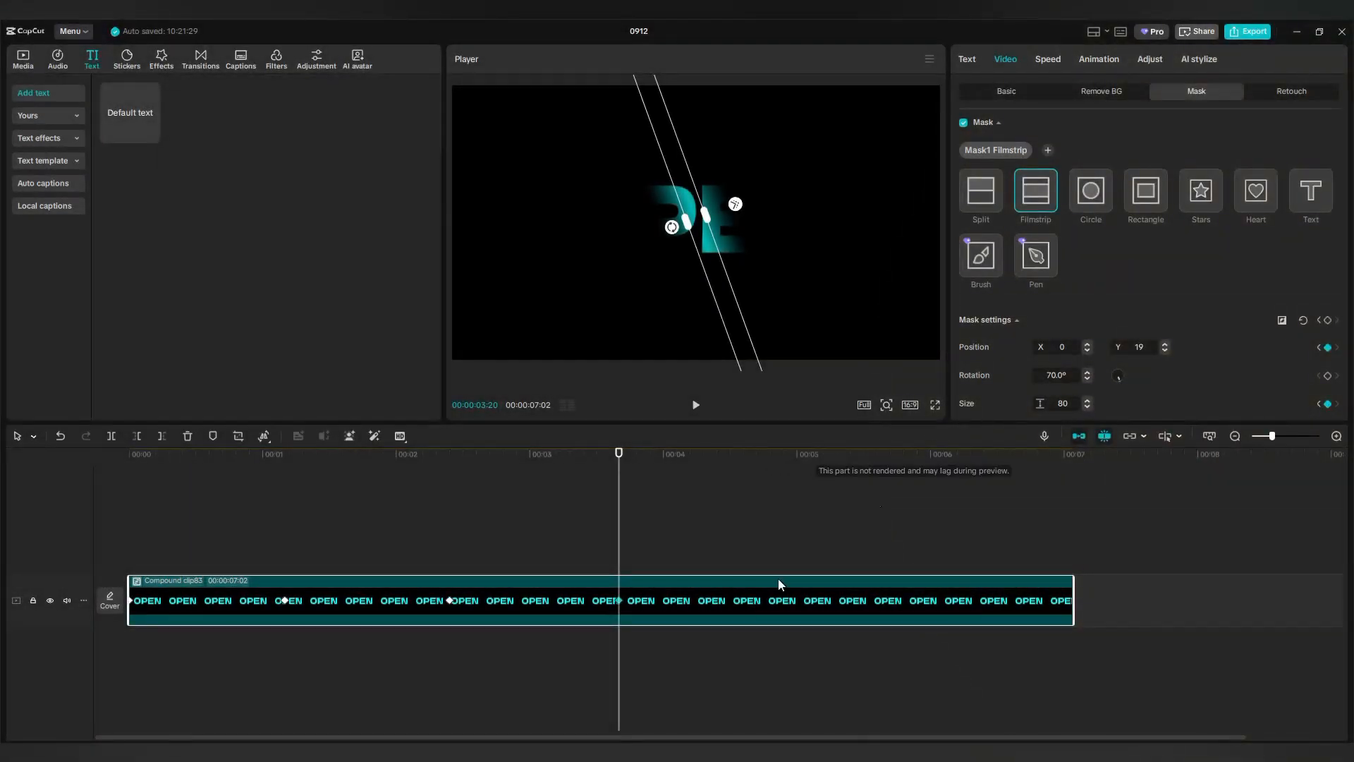
left_click_drag(619, 540, 819, 544)
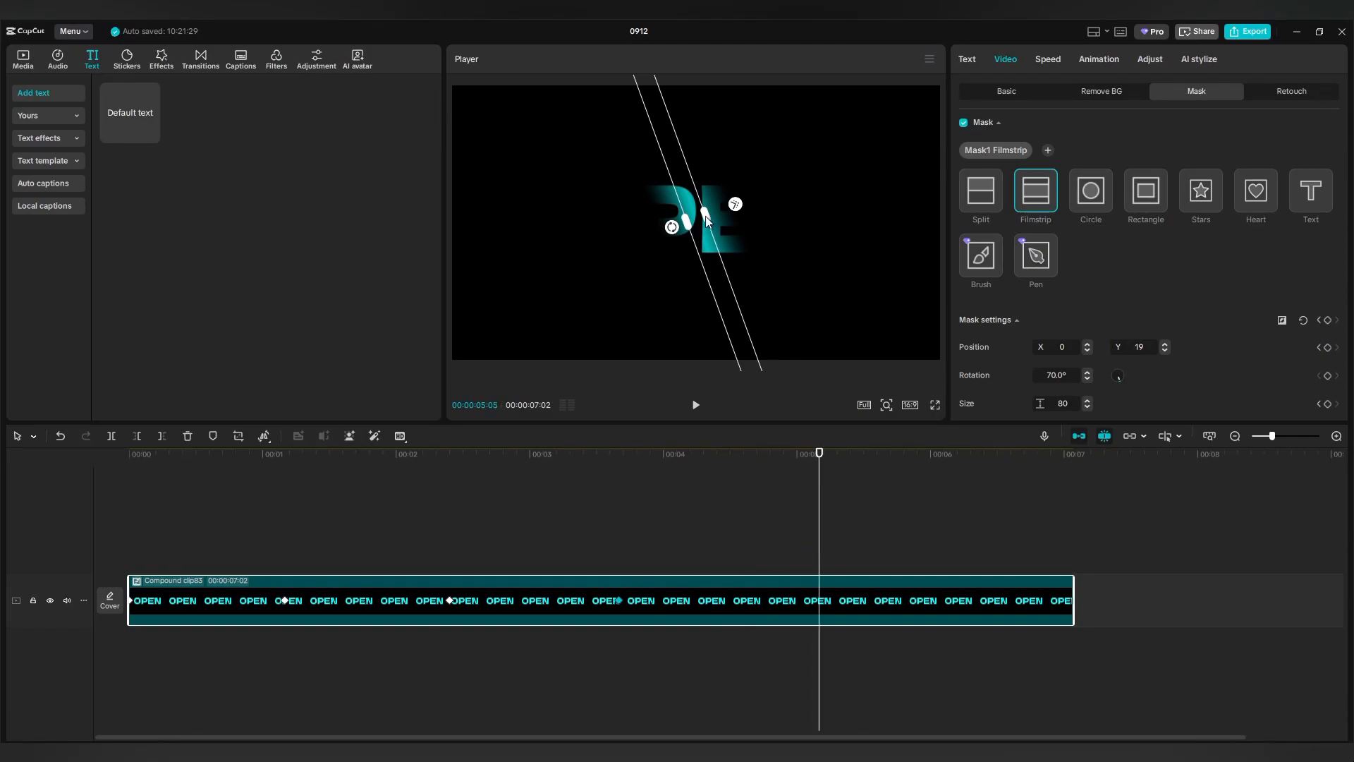
left_click_drag(705, 215, 883, 228)
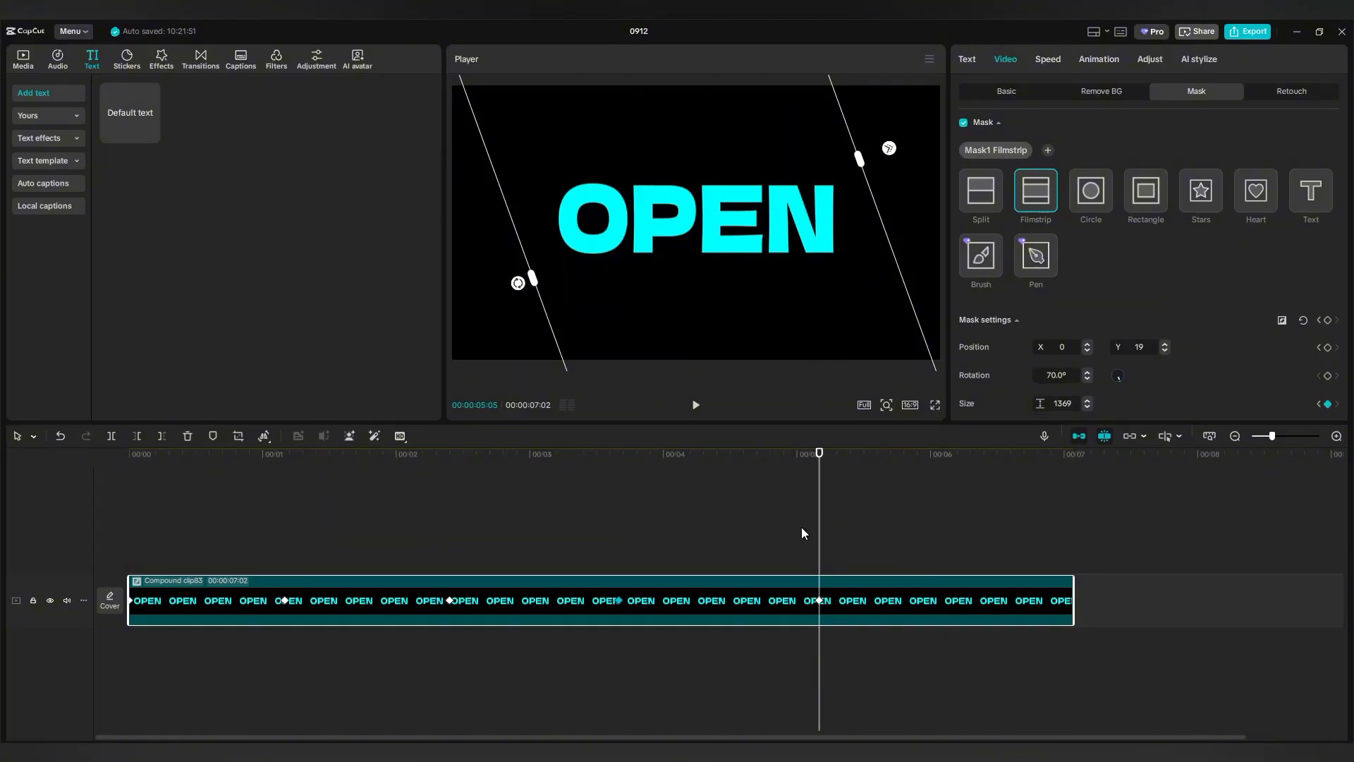
Play the masked OPEN animation from the start in full-screen preview.
left_click(603, 553)
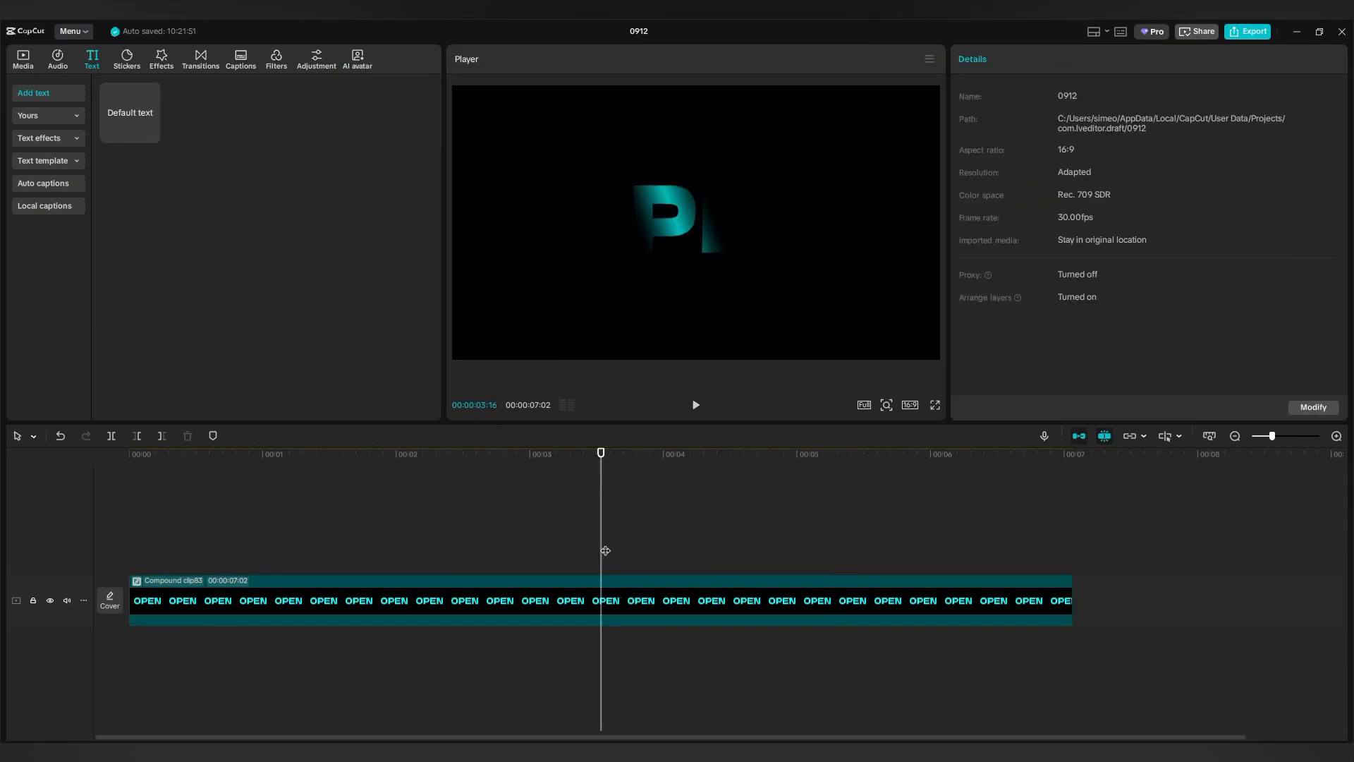
left_click(195, 552)
left_click(129, 557)
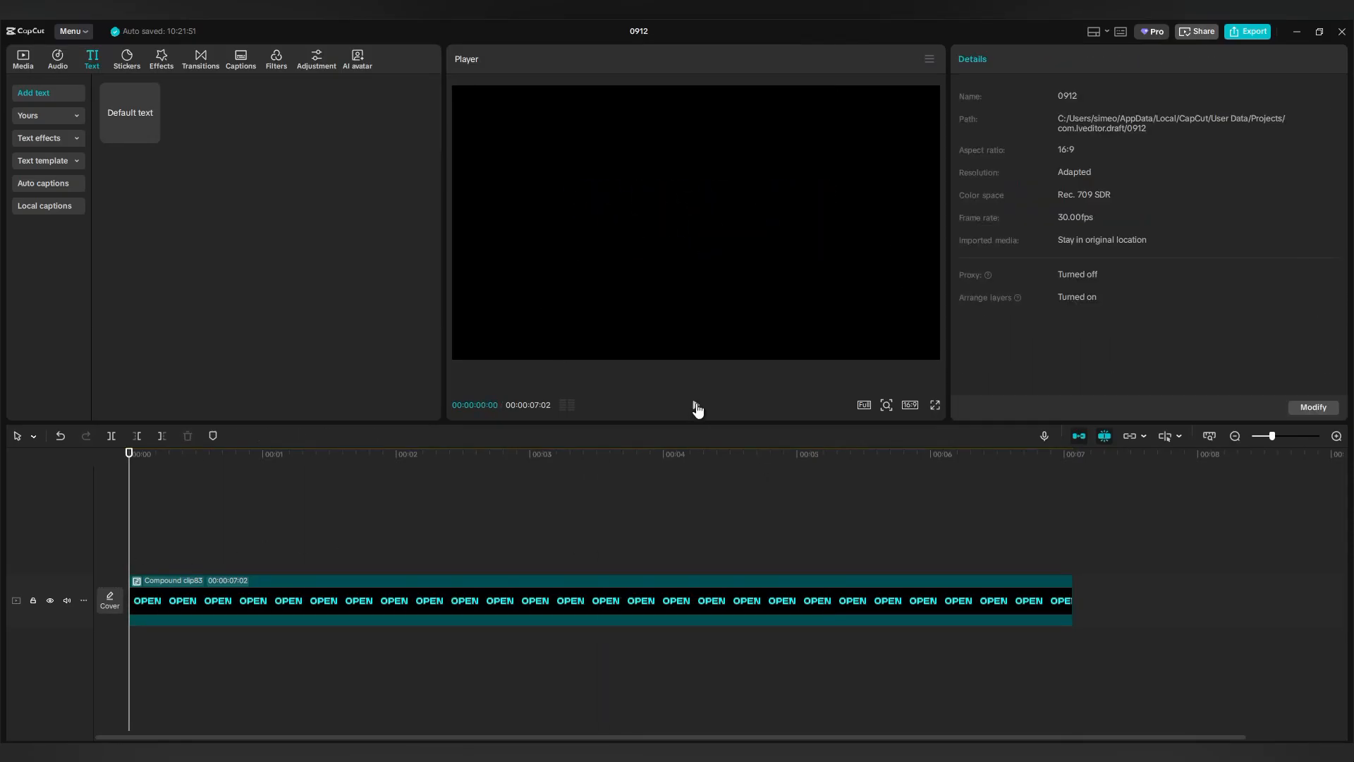
left_click(696, 406)
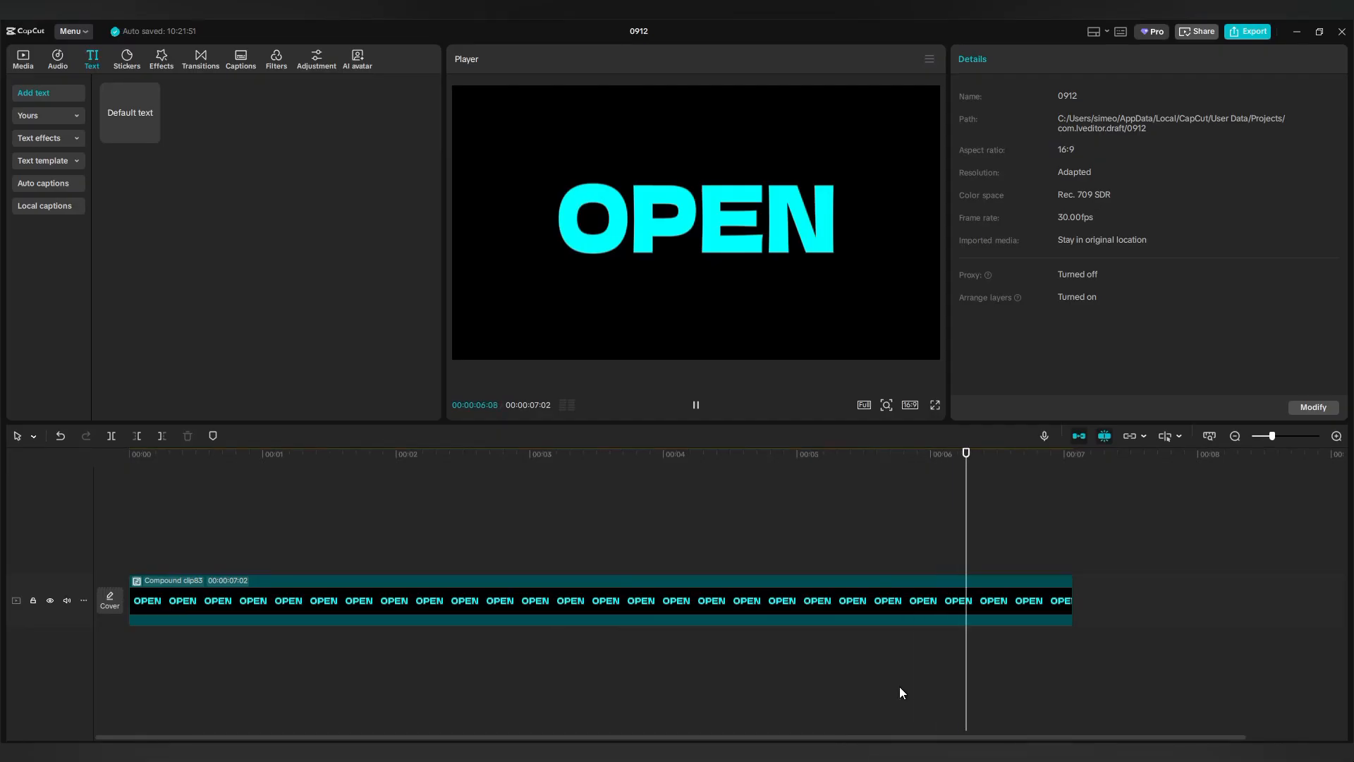
left_click(935, 404)
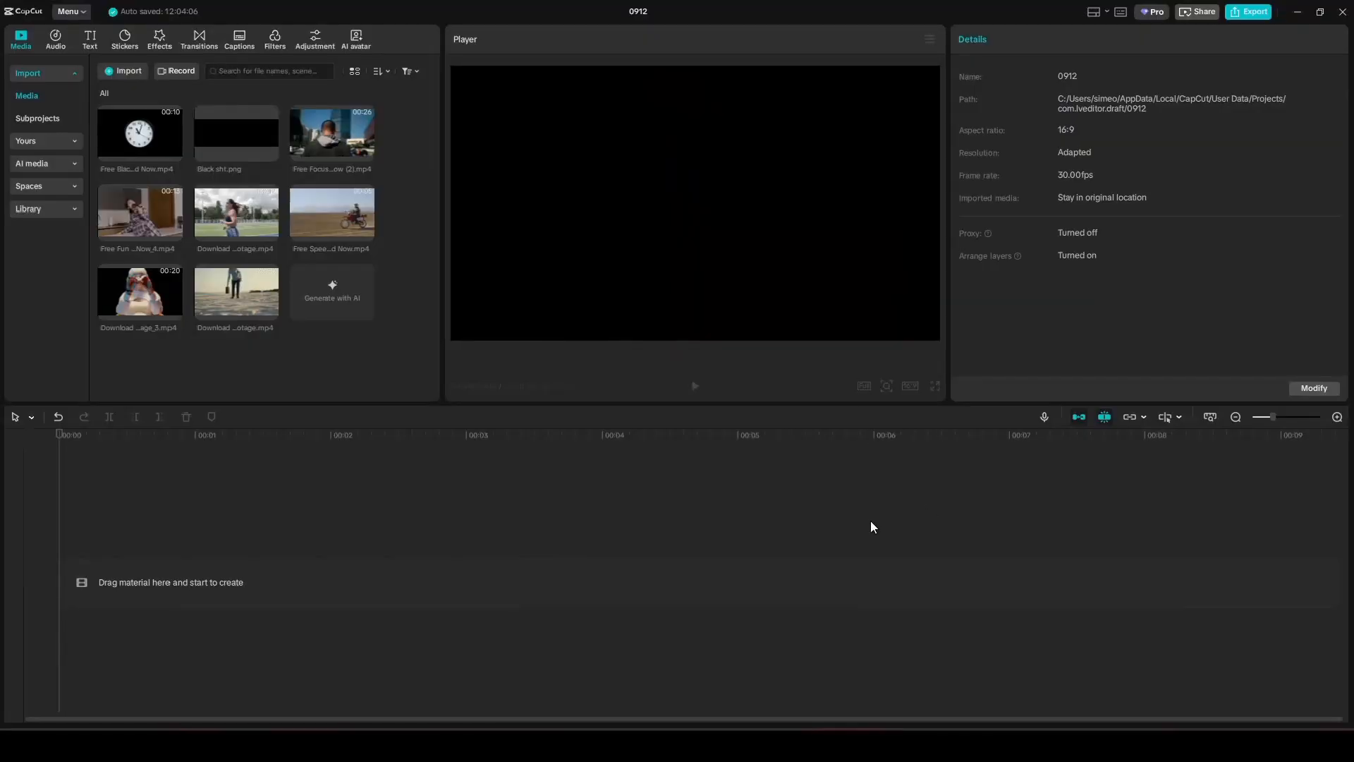
Add a default text clip at the timeline start and change its wording to HD.
left_click(89, 39)
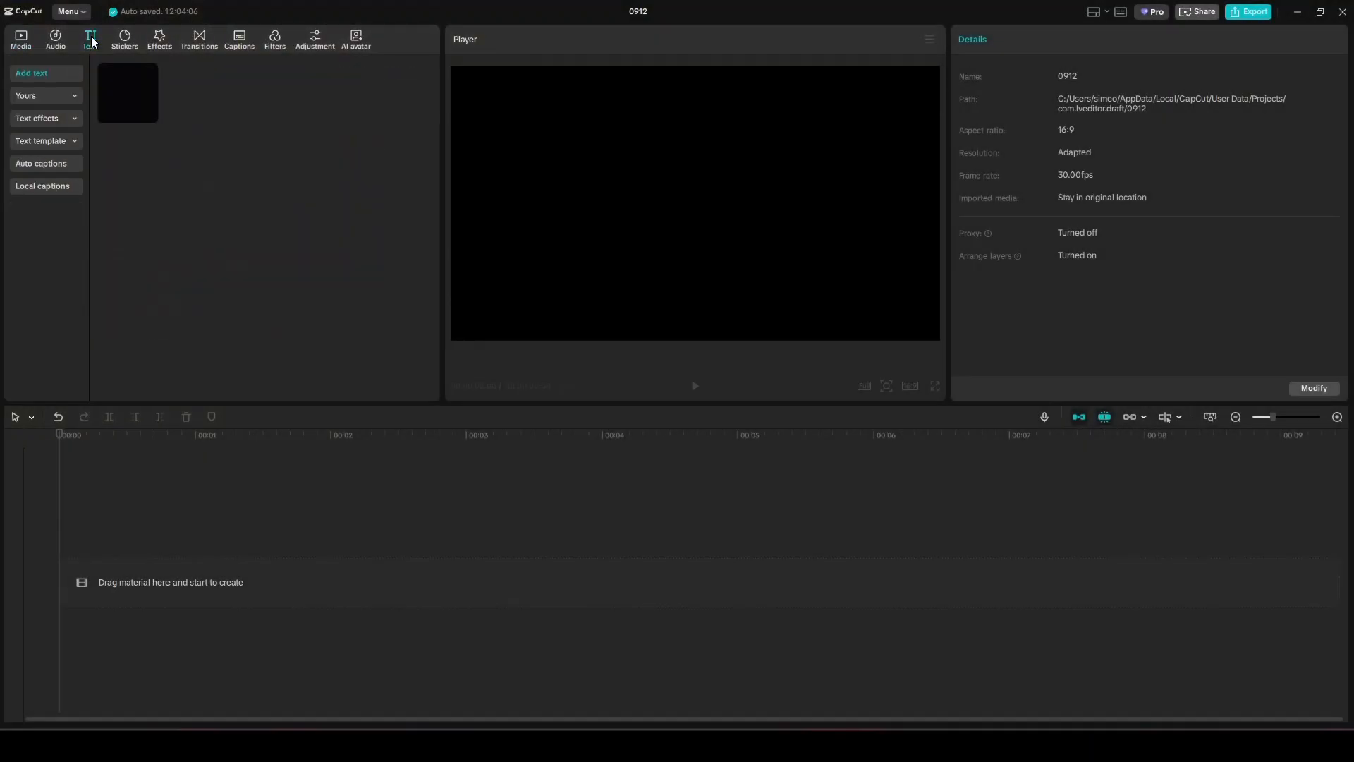
left_click_drag(131, 95, 131, 544)
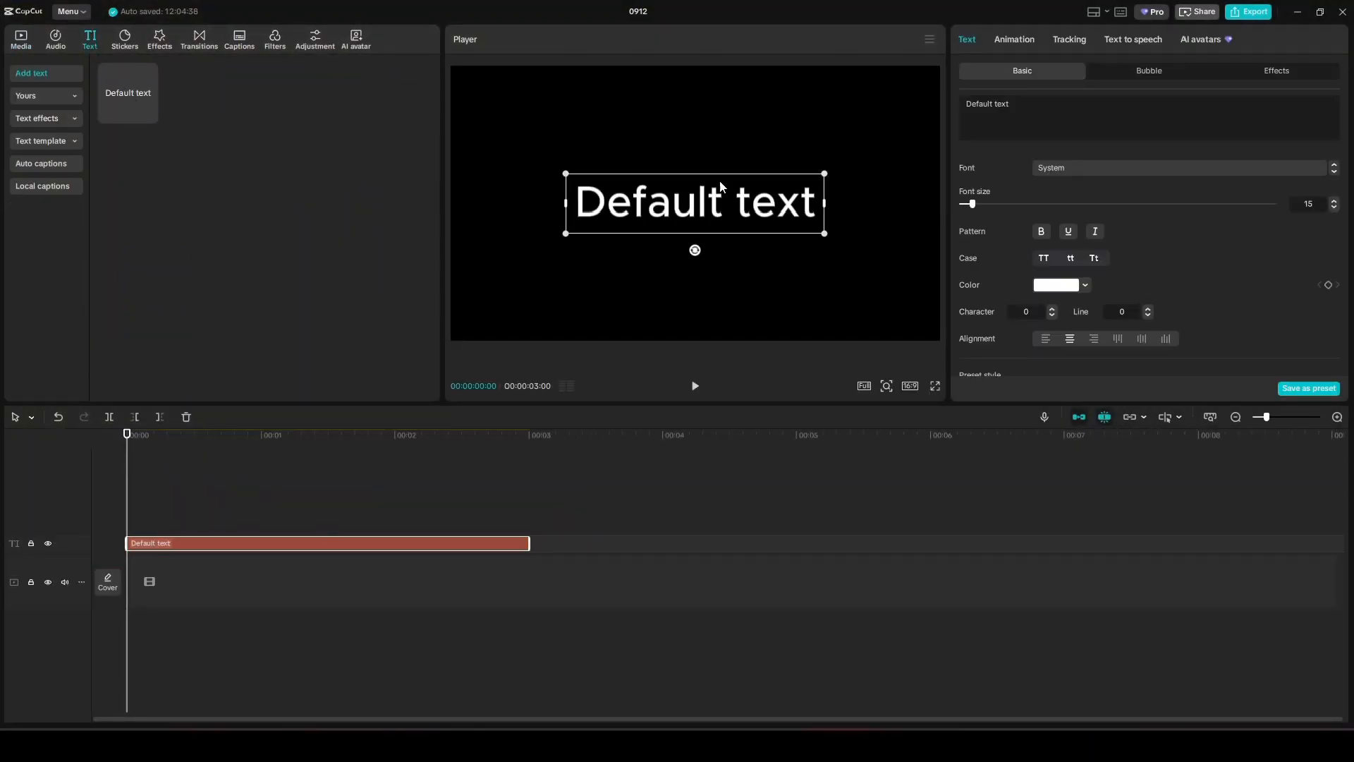
left_click_drag(1023, 108, 960, 106)
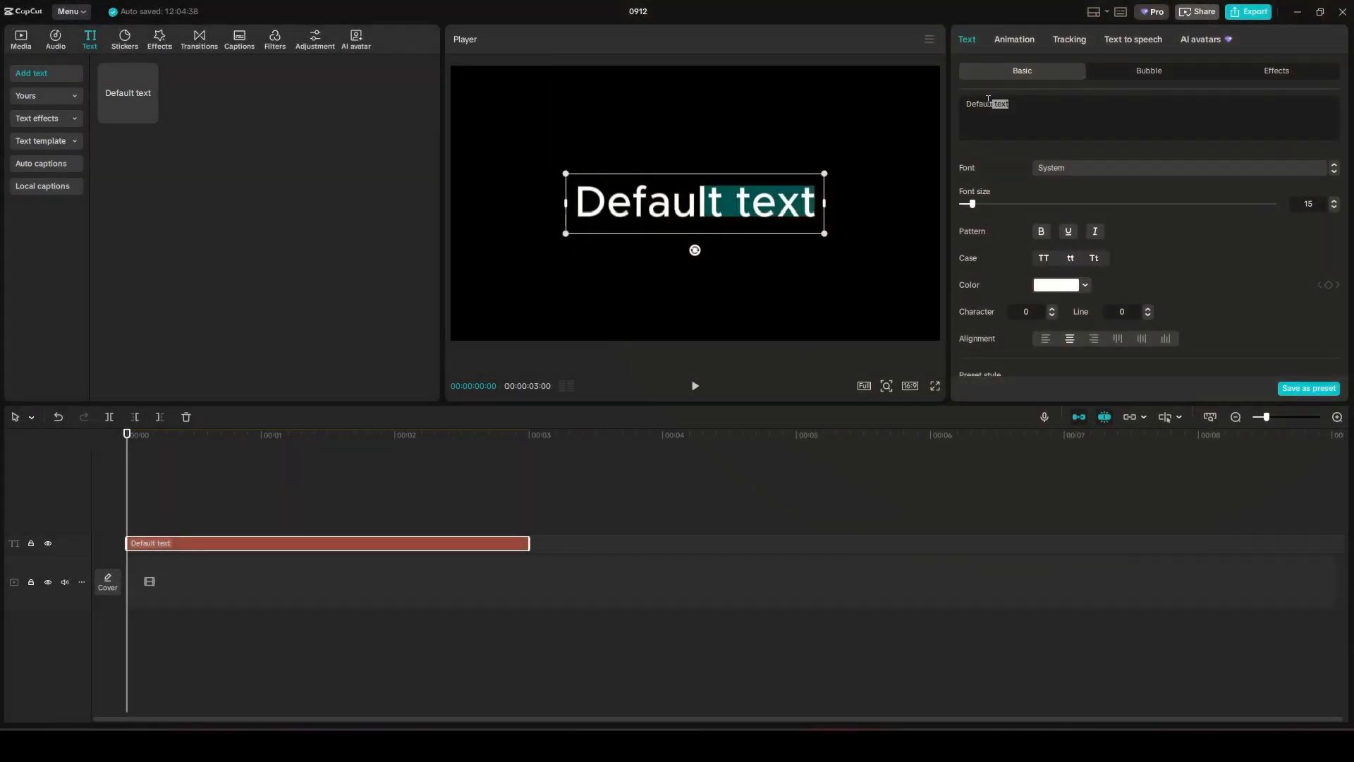
type("HD")
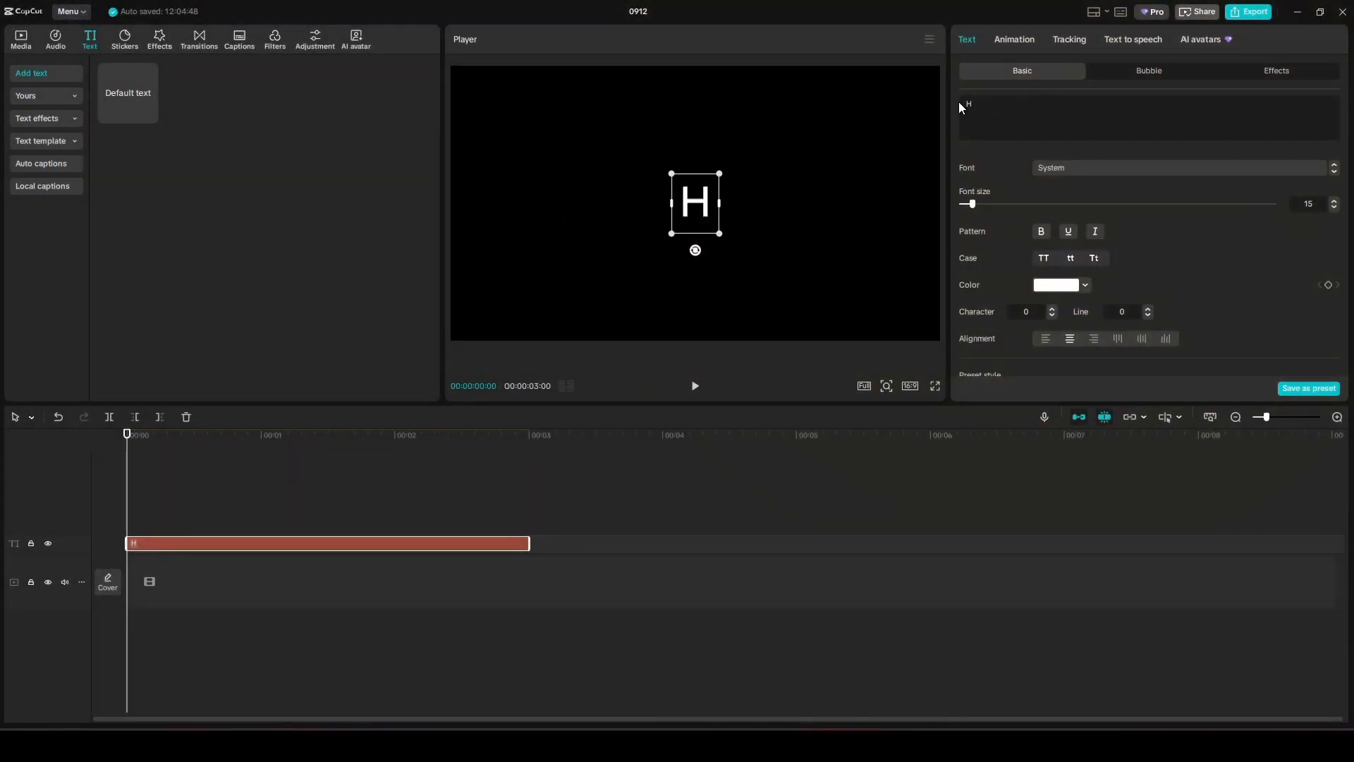
Apply the でらすこ font, scale HD to fill most of the frame, and extend it to 5 seconds.
left_click(1076, 169)
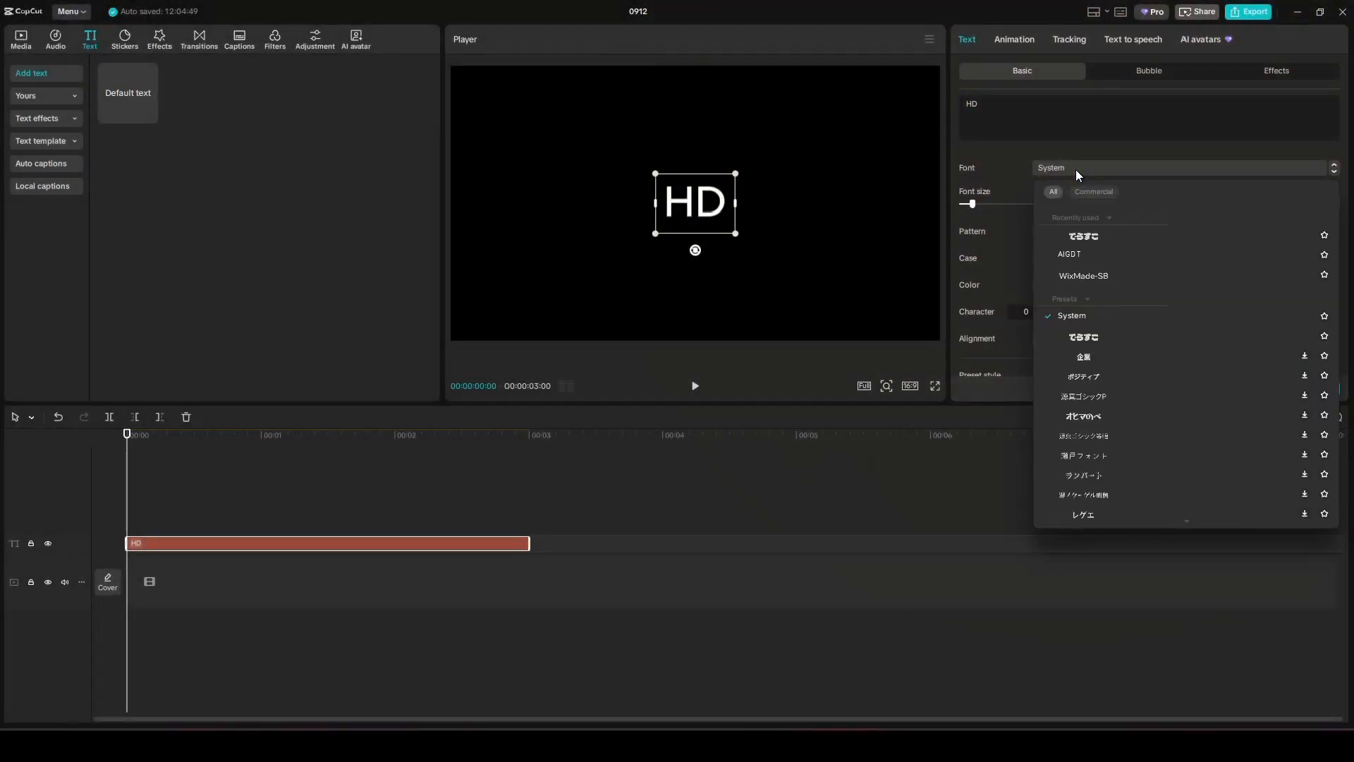
left_click(1078, 237)
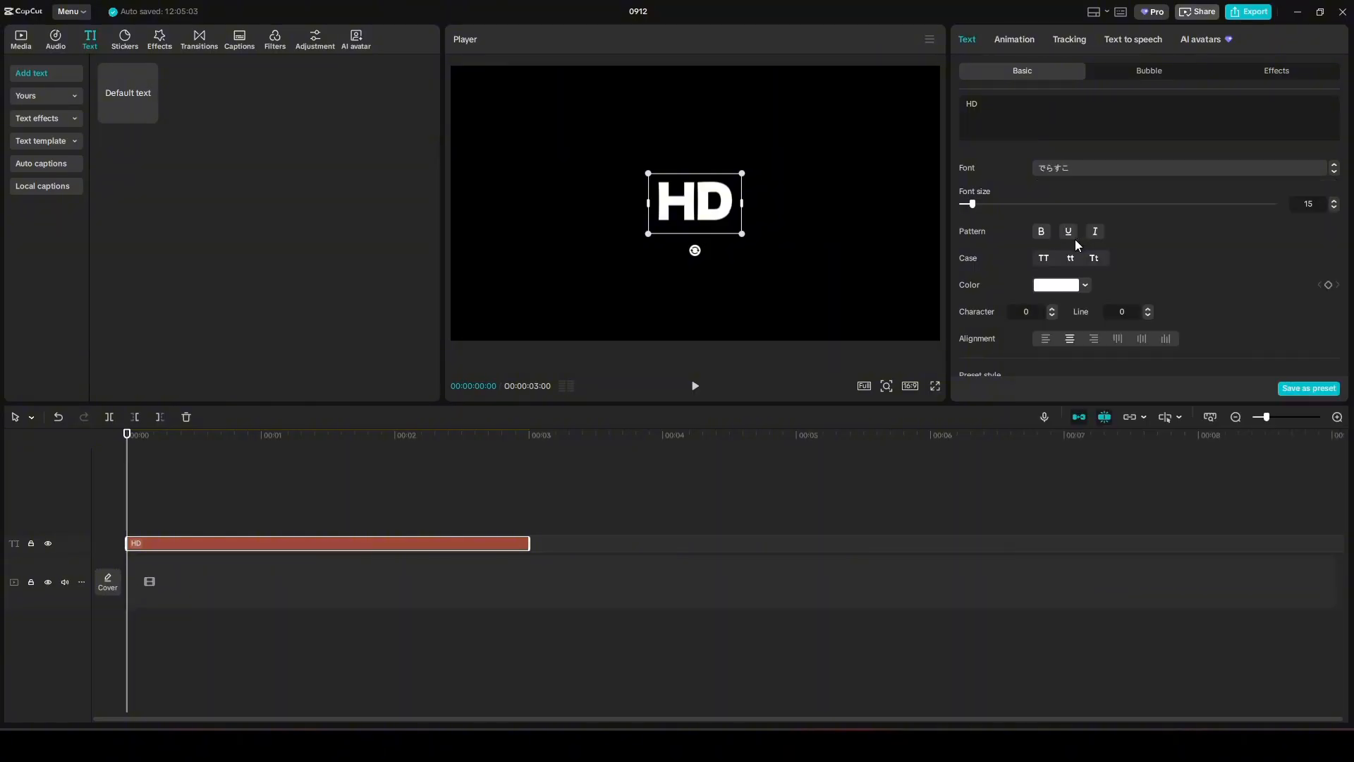
left_click_drag(743, 234, 922, 395)
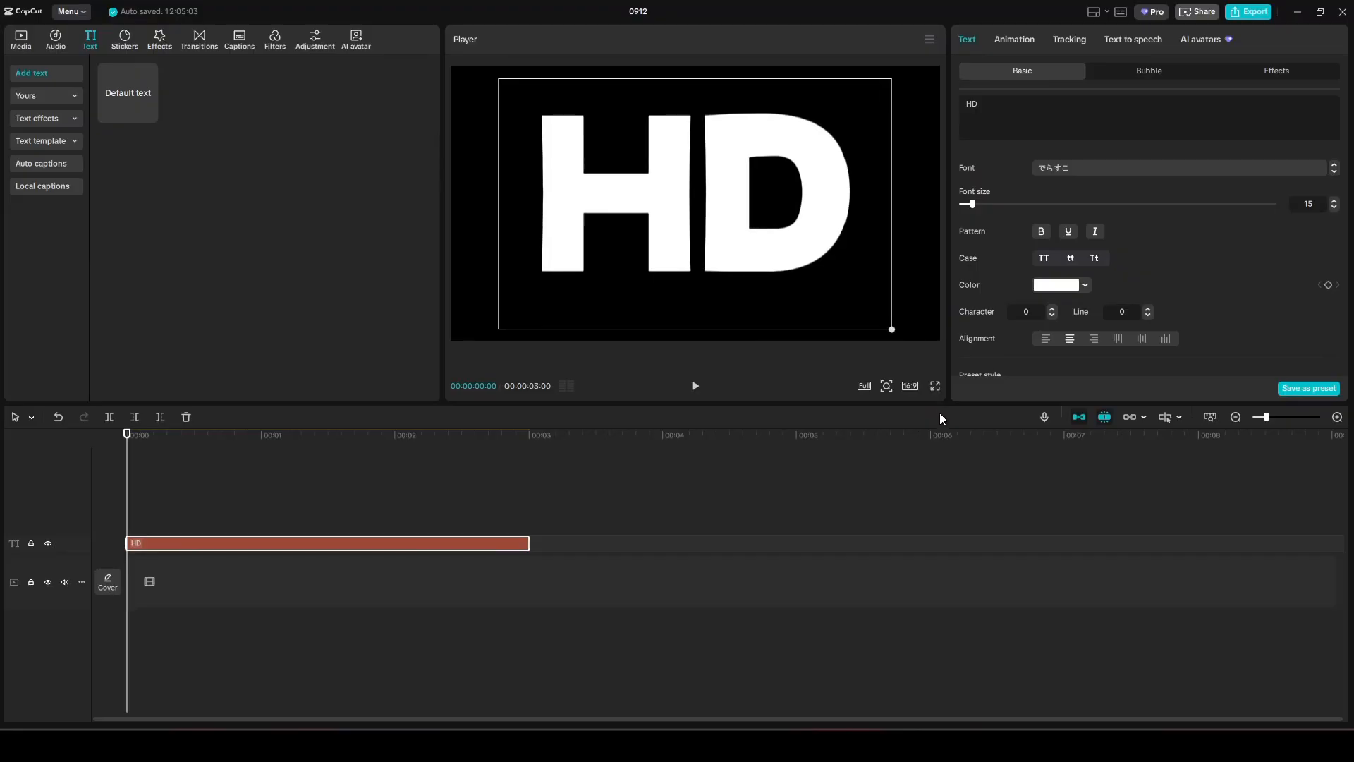
left_click_drag(939, 412, 941, 413)
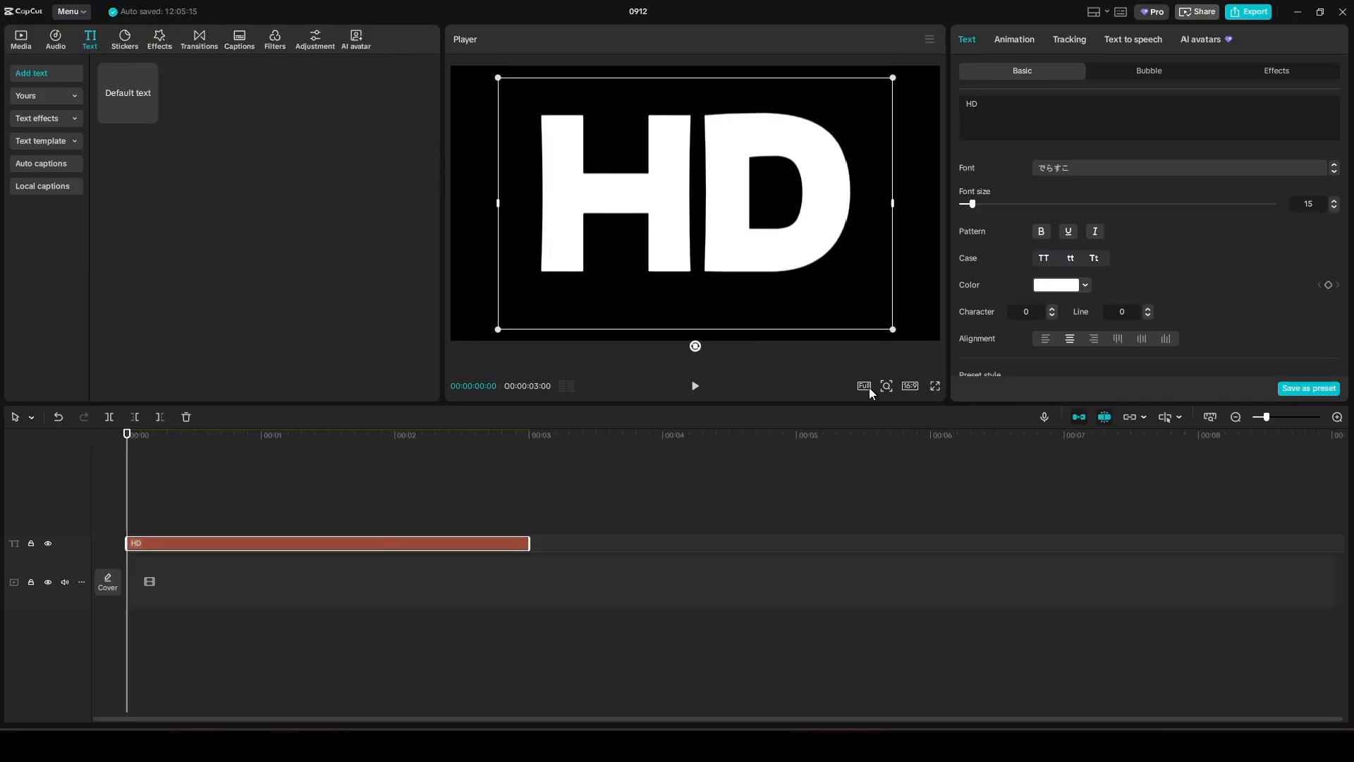
left_click_drag(534, 543, 796, 541)
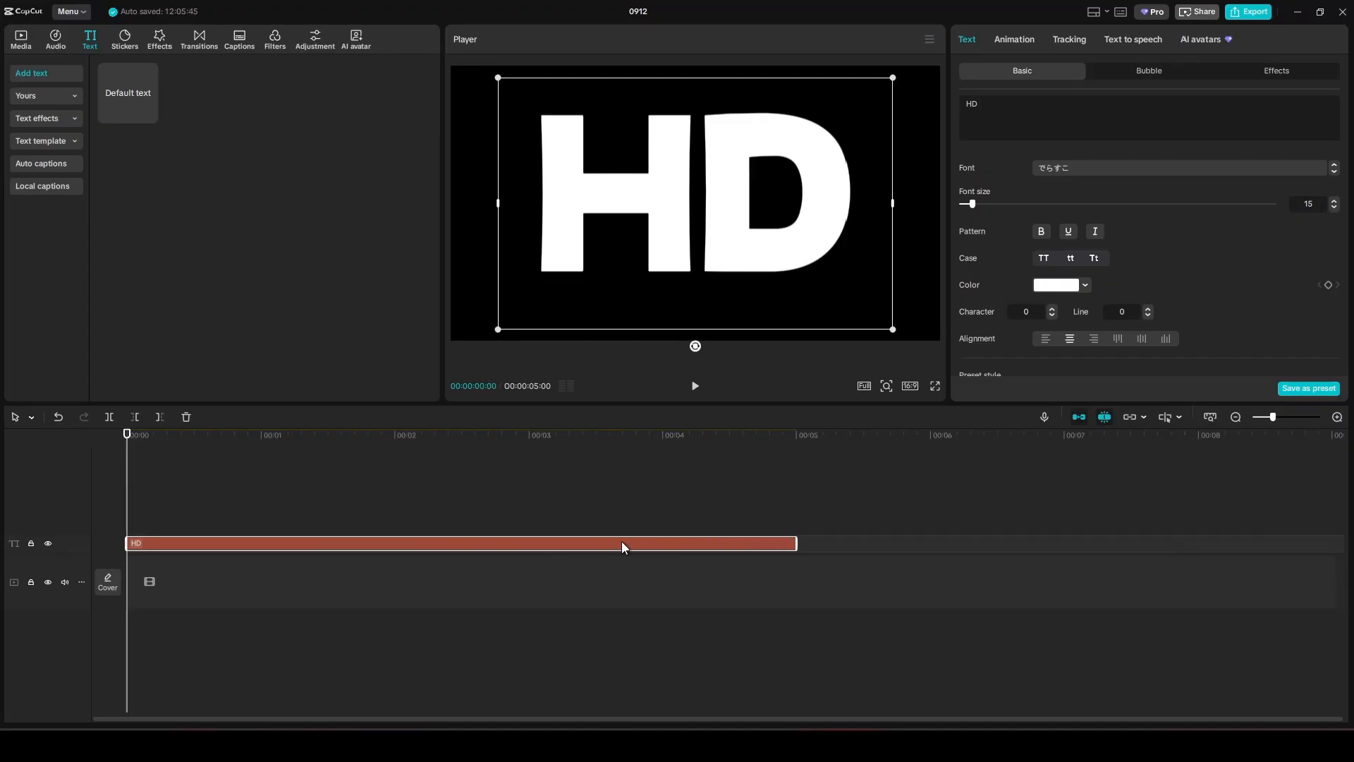
Turn the HD text into a compound clip and give it a black Color canvas background.
right_click(258, 548)
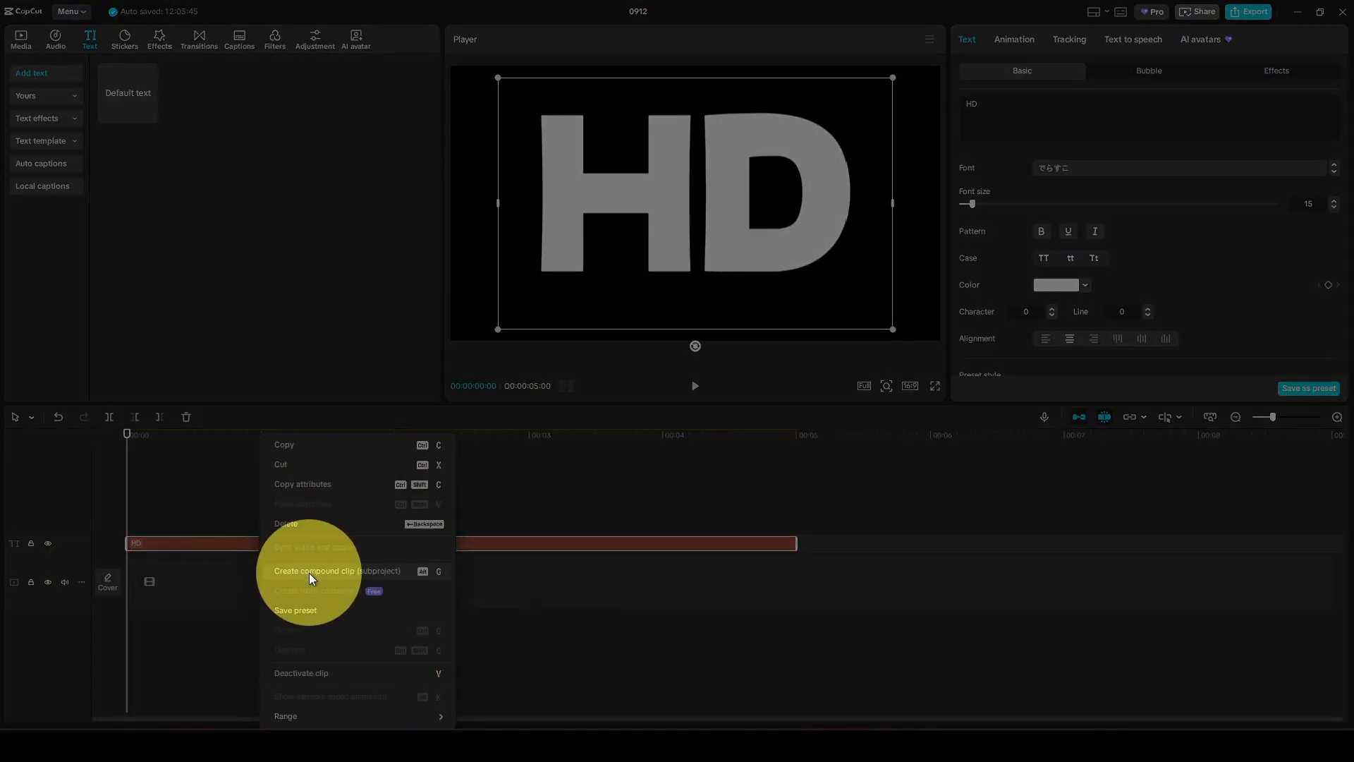
left_click(309, 573)
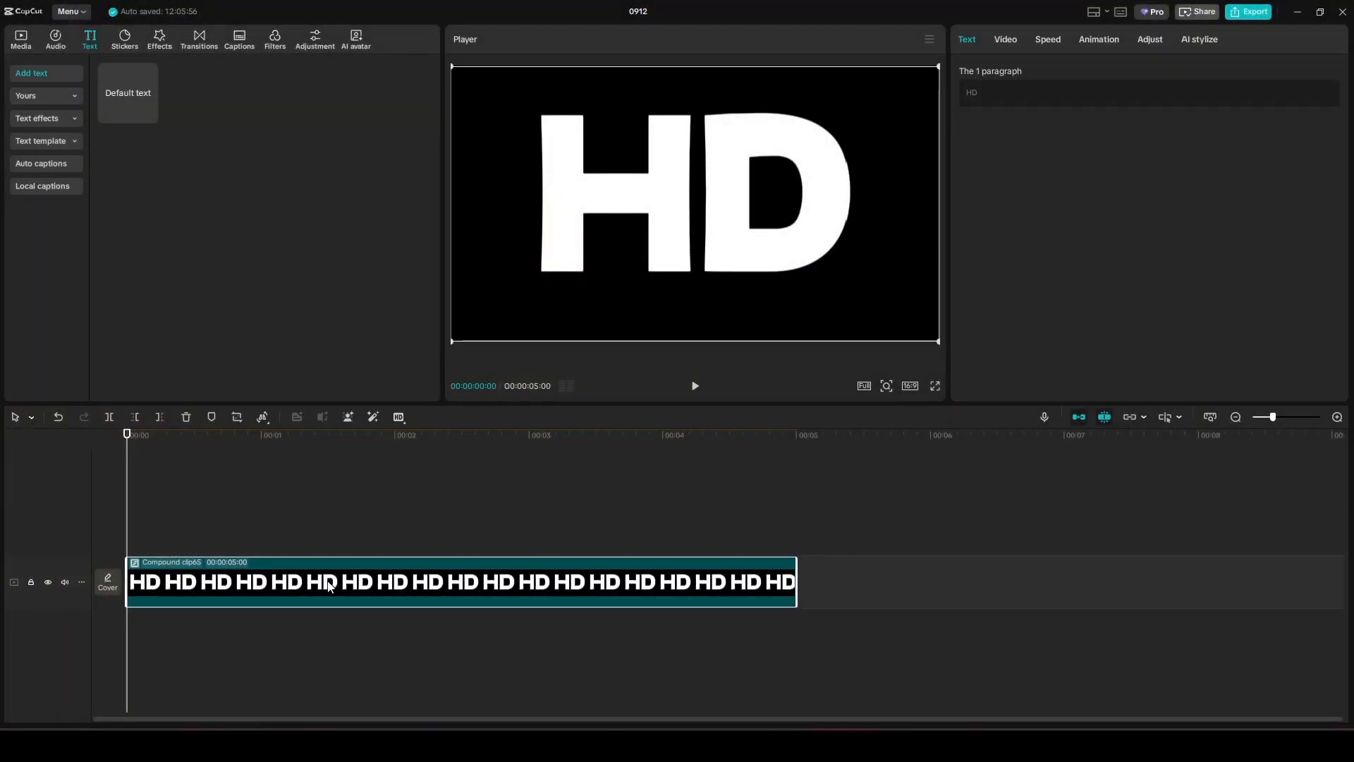
left_click(1003, 39)
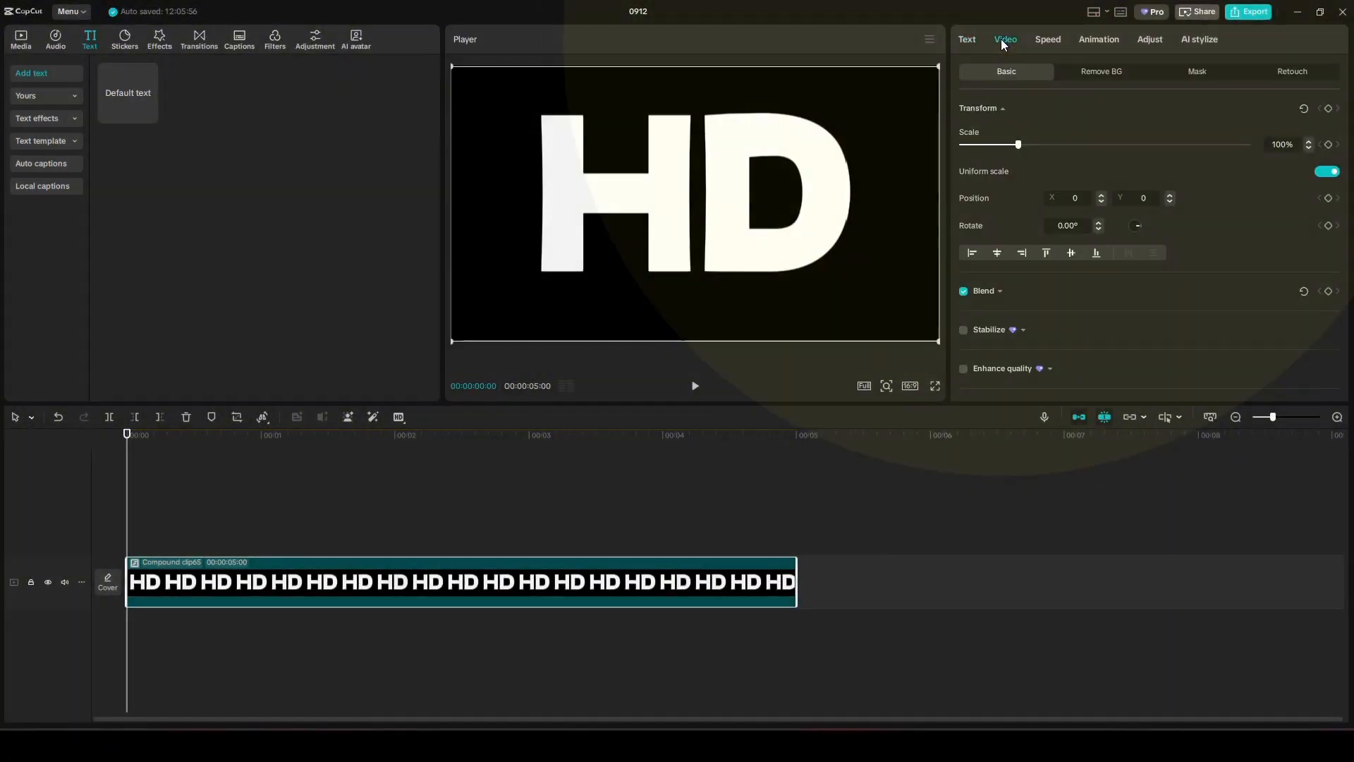
scroll(1059, 208, "down", 5)
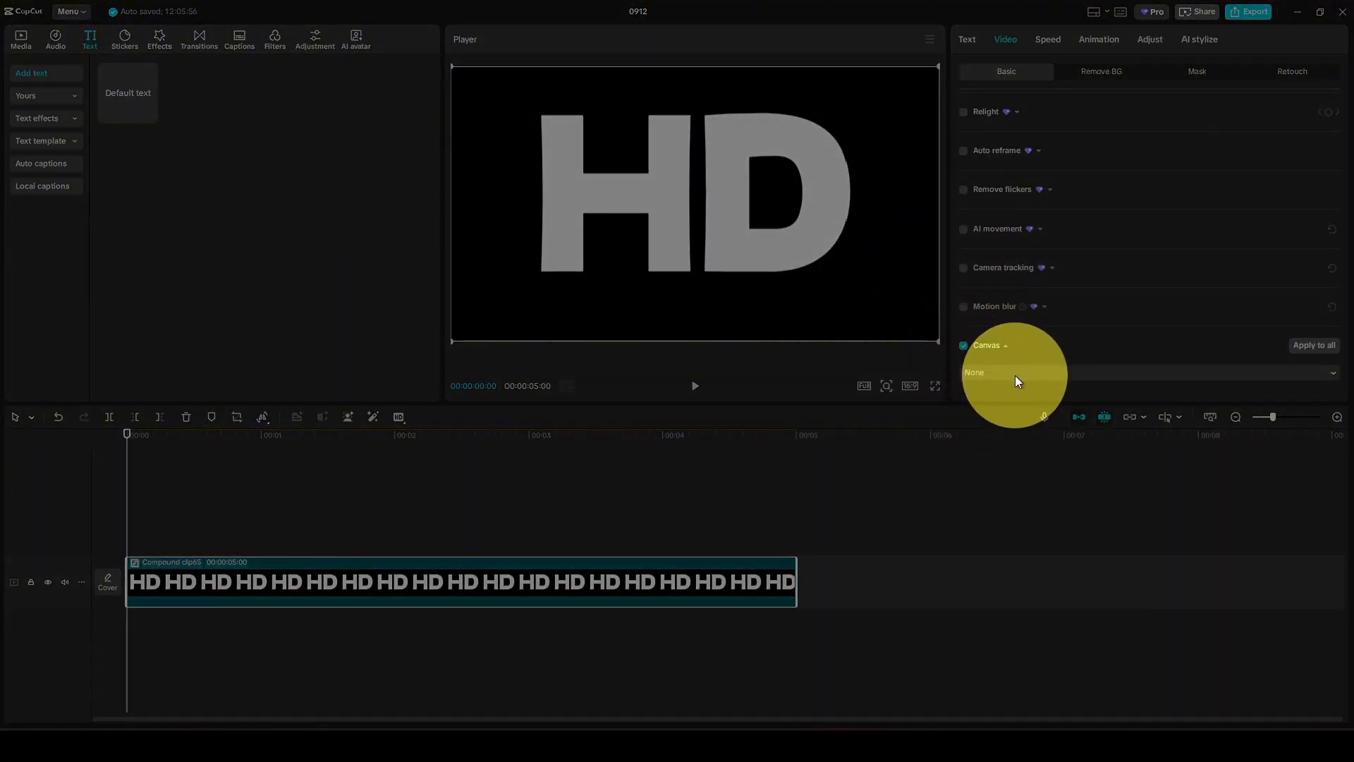
left_click(1016, 375)
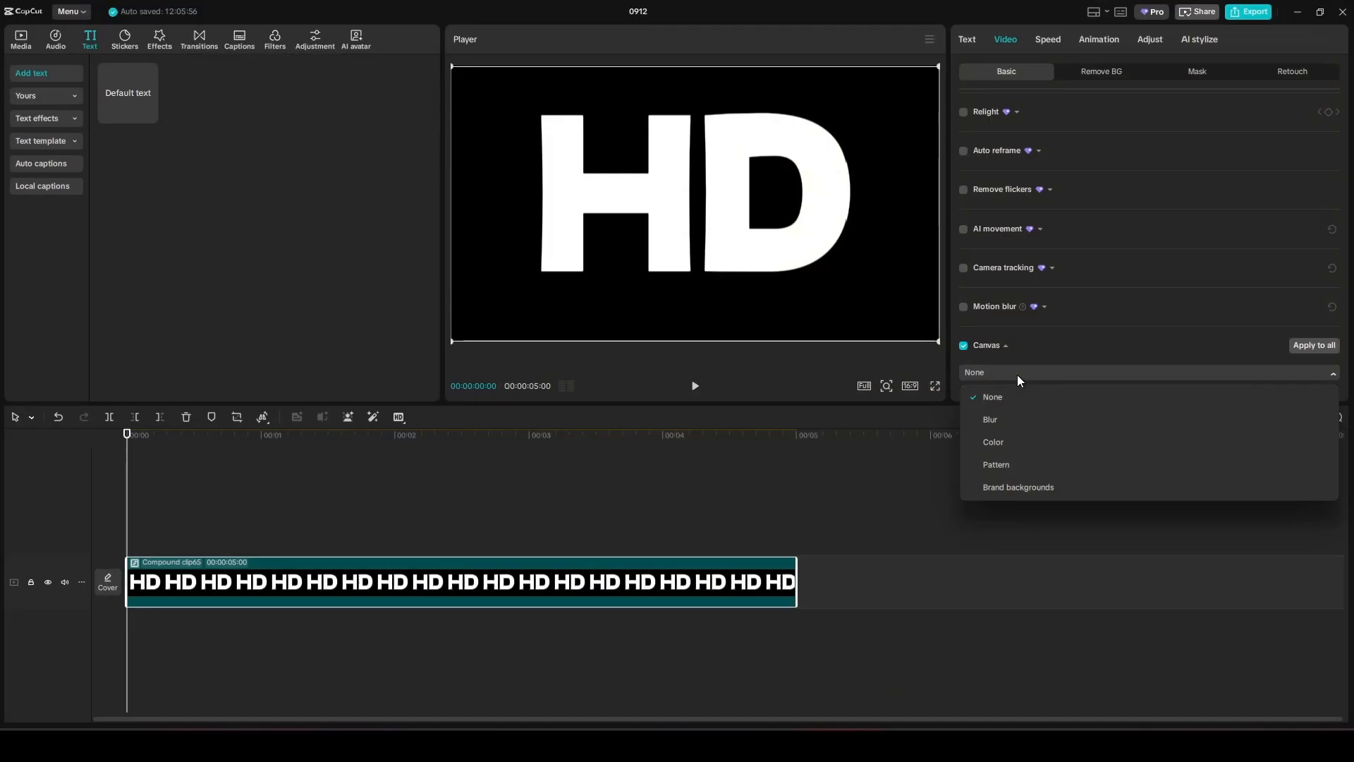
left_click(1011, 442)
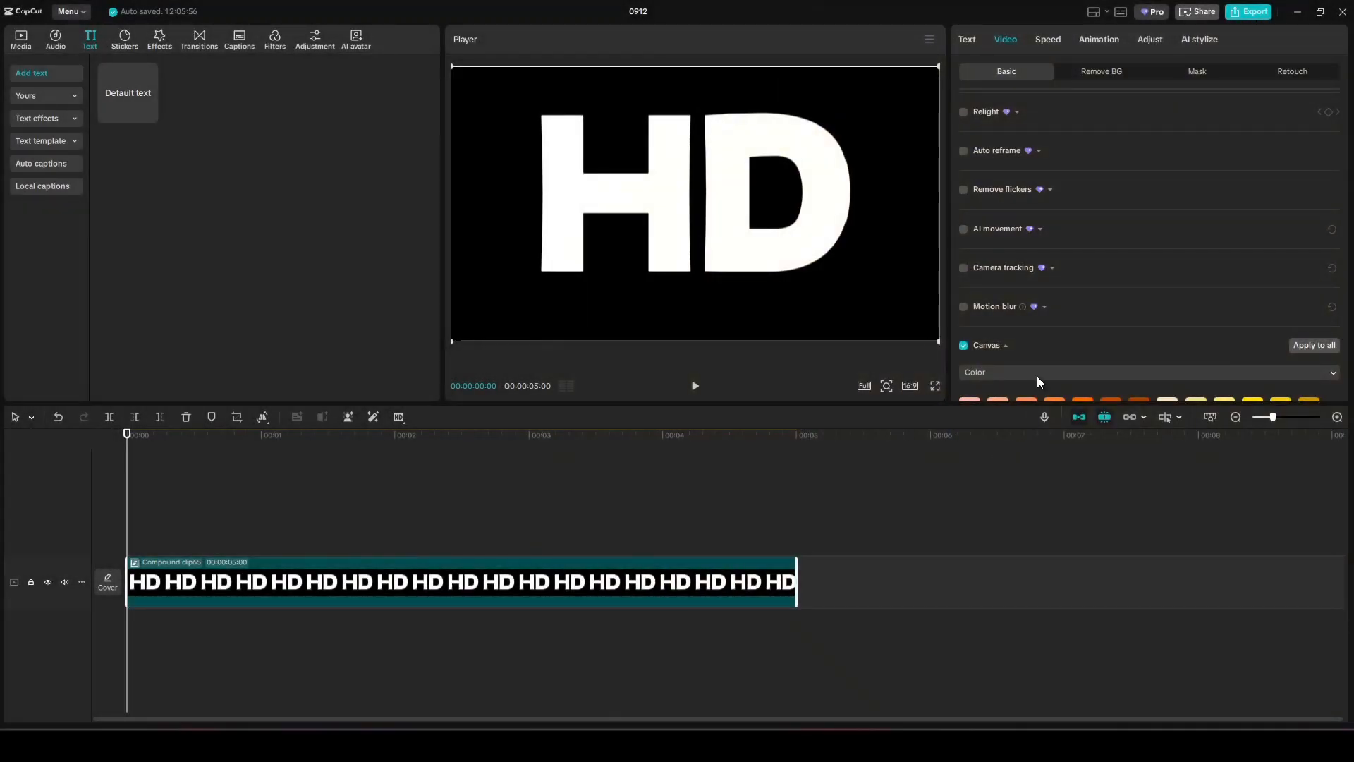
scroll(1037, 375, "down", 3)
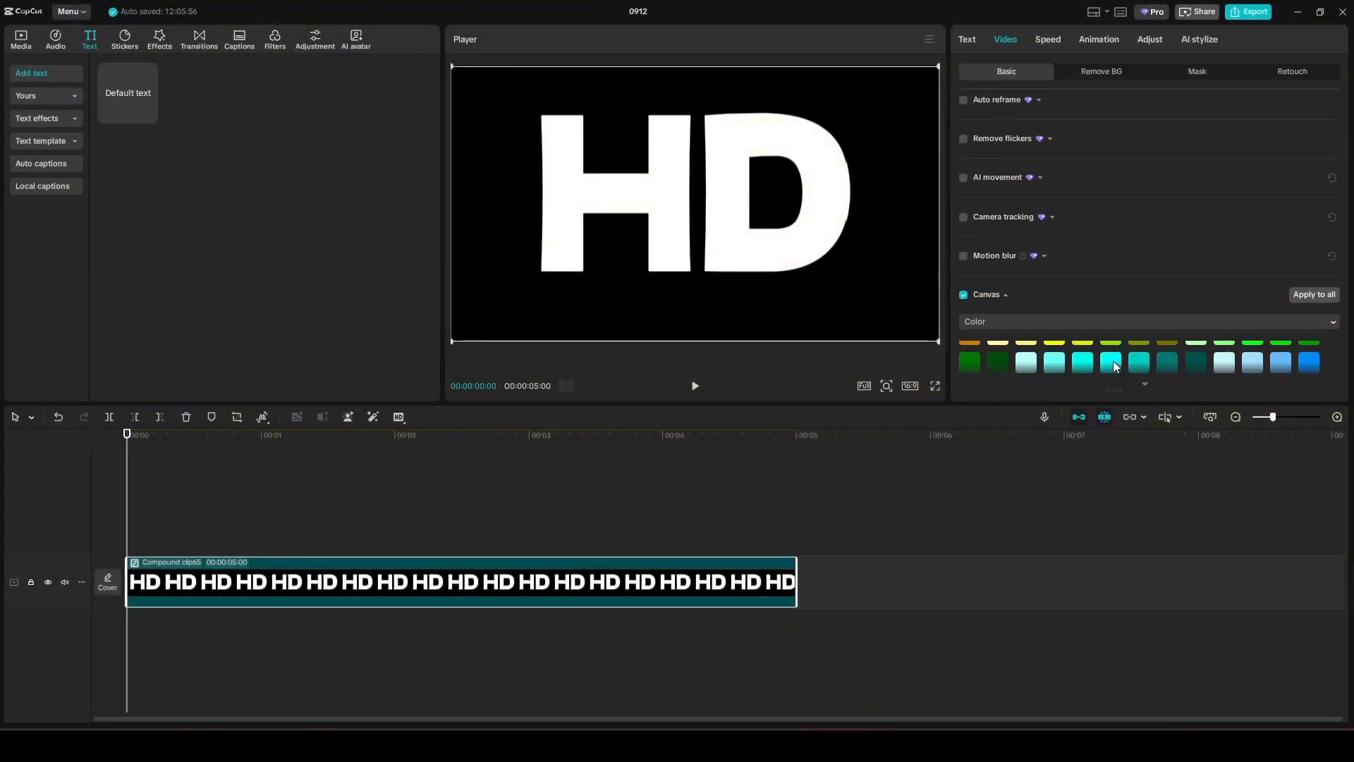
scroll(1113, 361, "down", 3)
scroll(1113, 361, "up", 4)
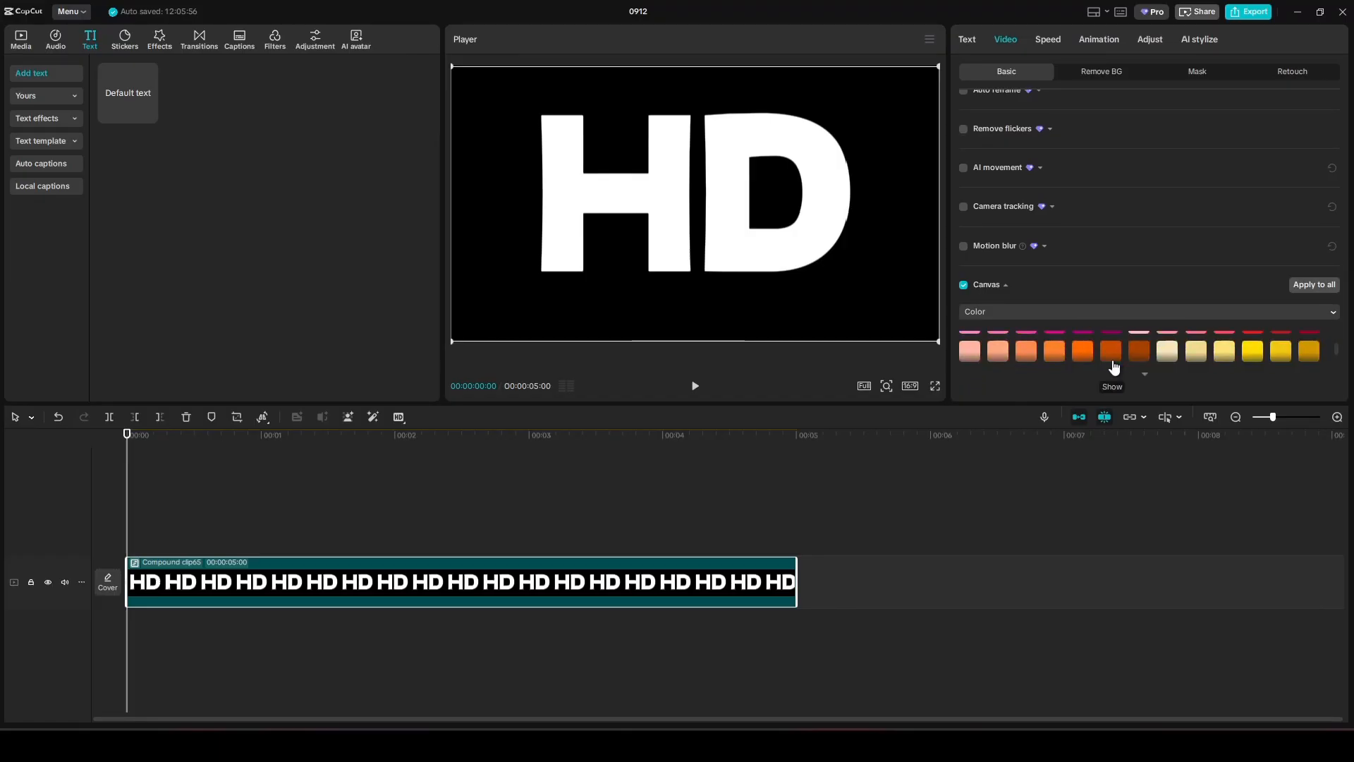
scroll(1113, 358, "up", 2)
left_click(1111, 341)
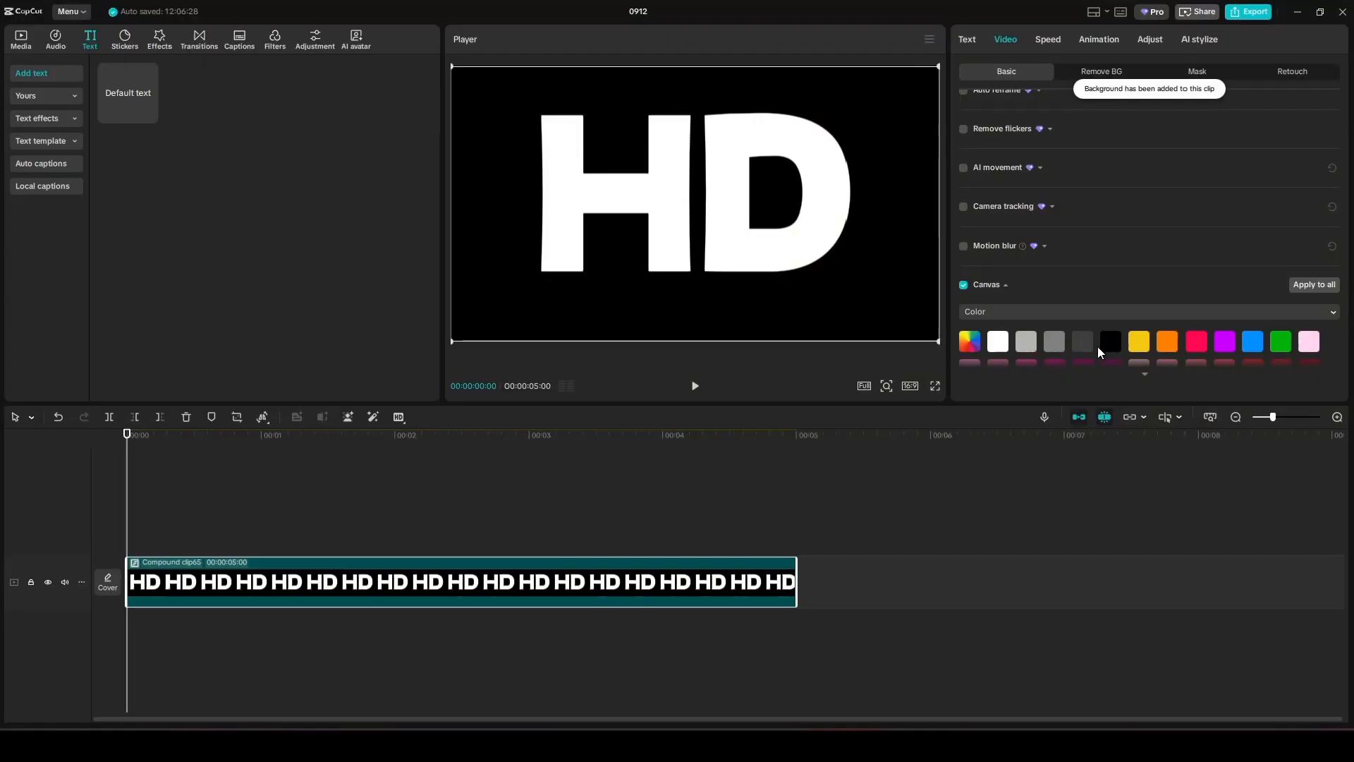
left_click(1112, 341)
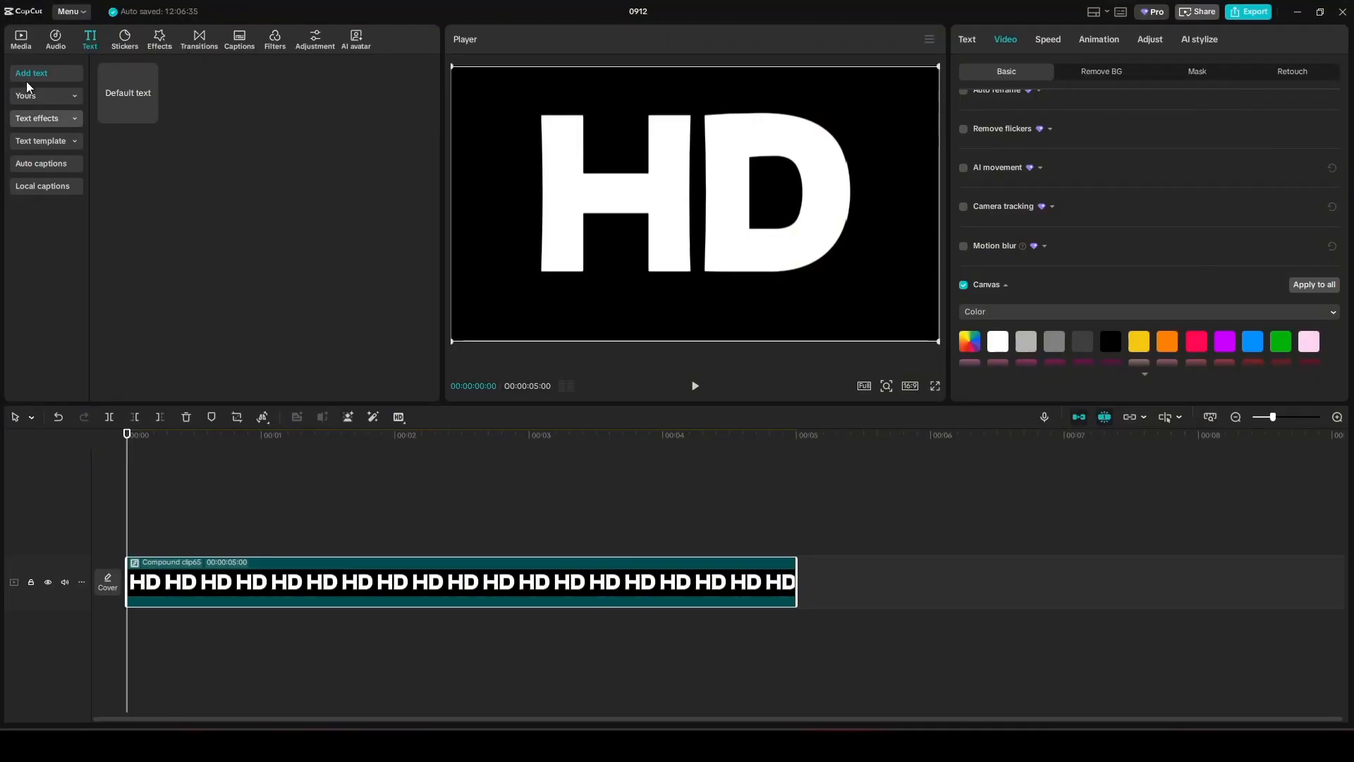
Place the beach video on the track above the HD clip and trim it at 00:05.
left_click(22, 45)
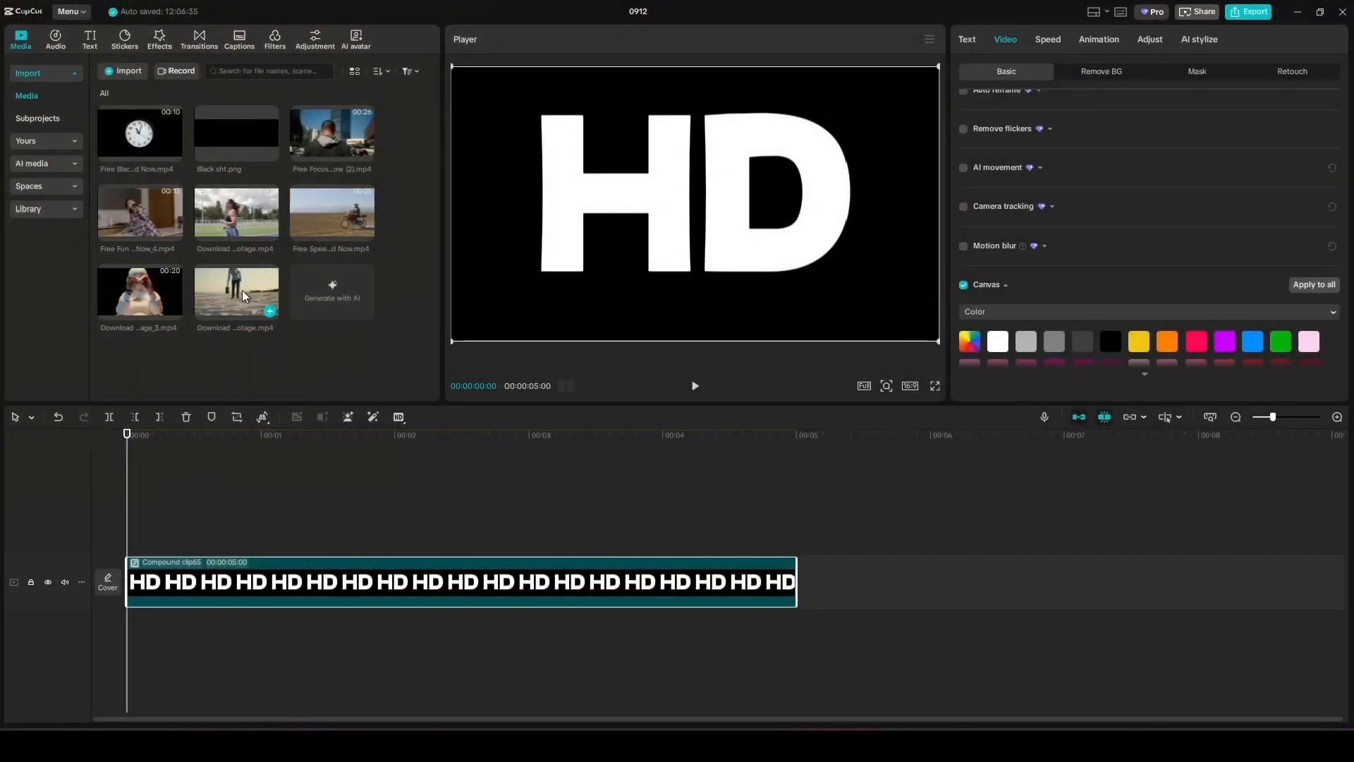
left_click_drag(239, 280, 136, 530)
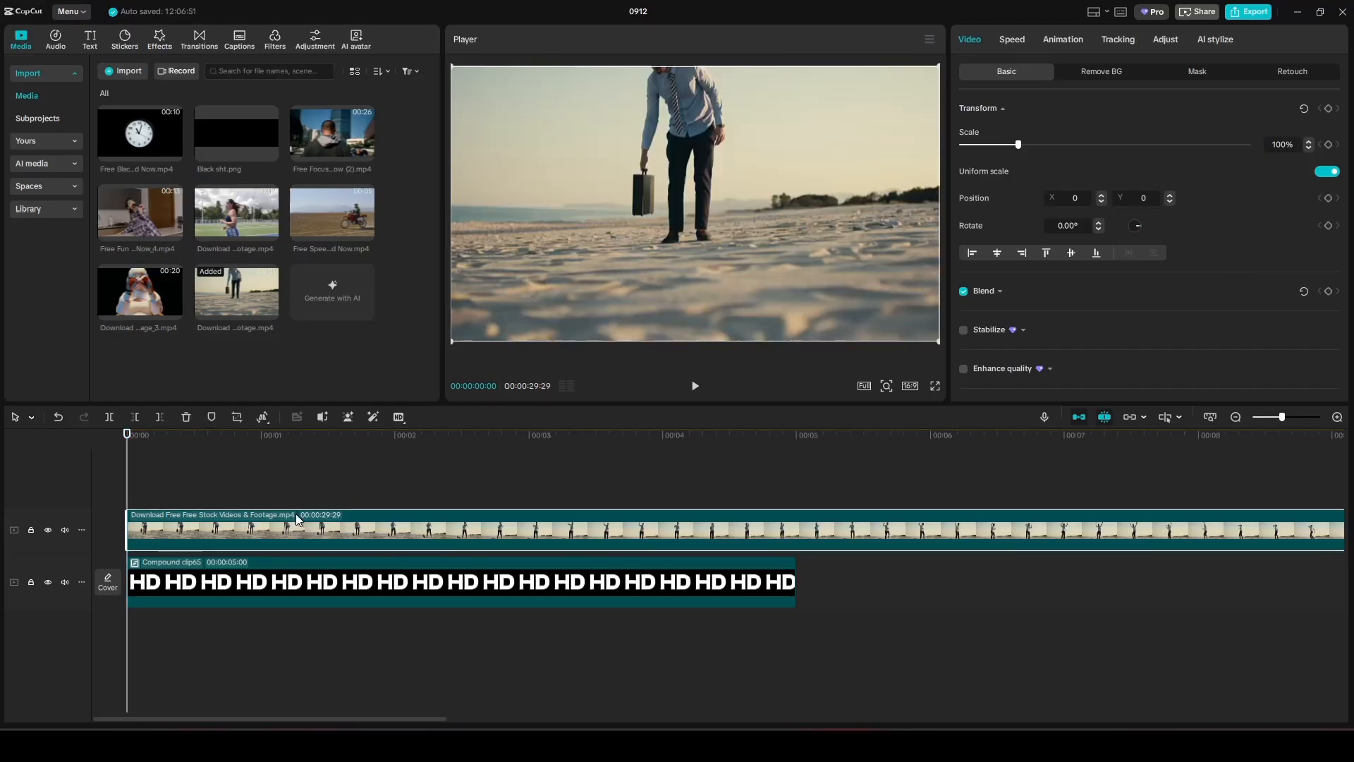
left_click_drag(127, 476, 796, 479)
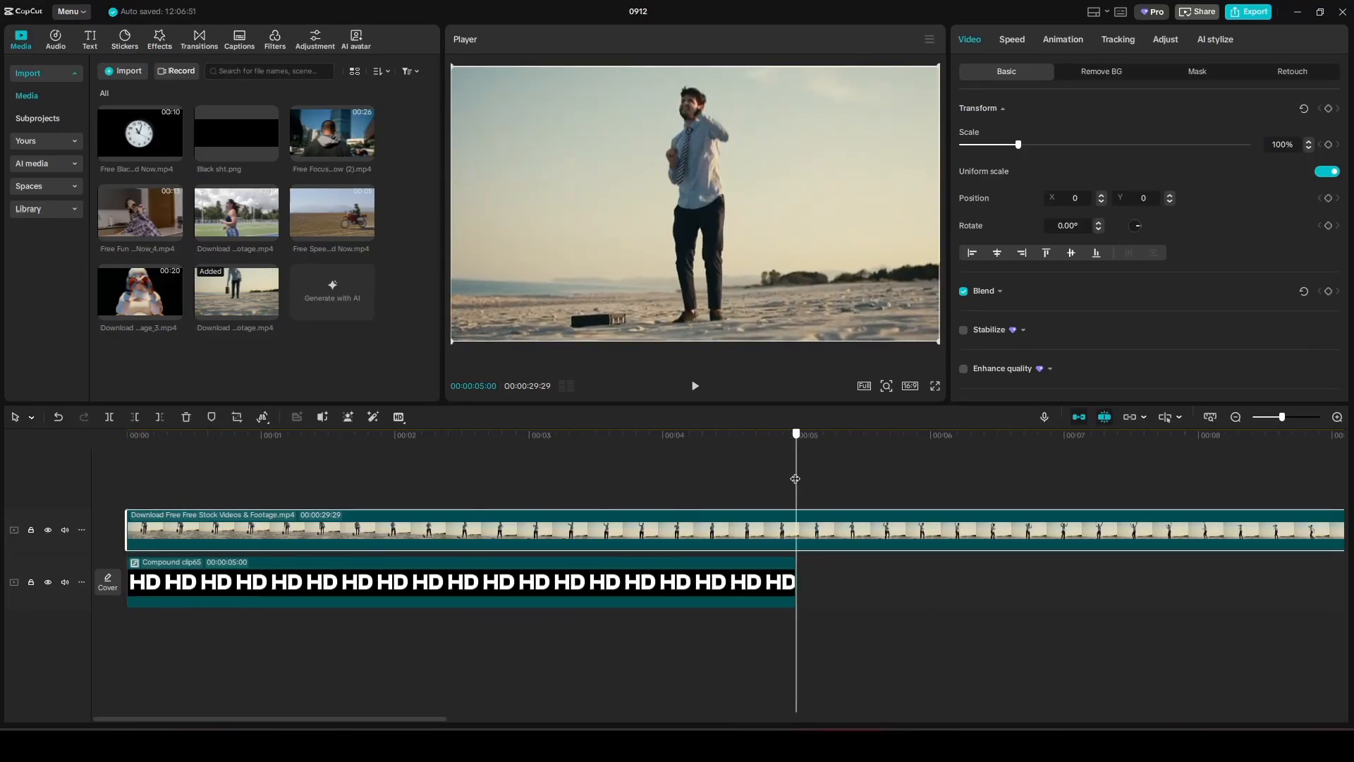
left_click(159, 418)
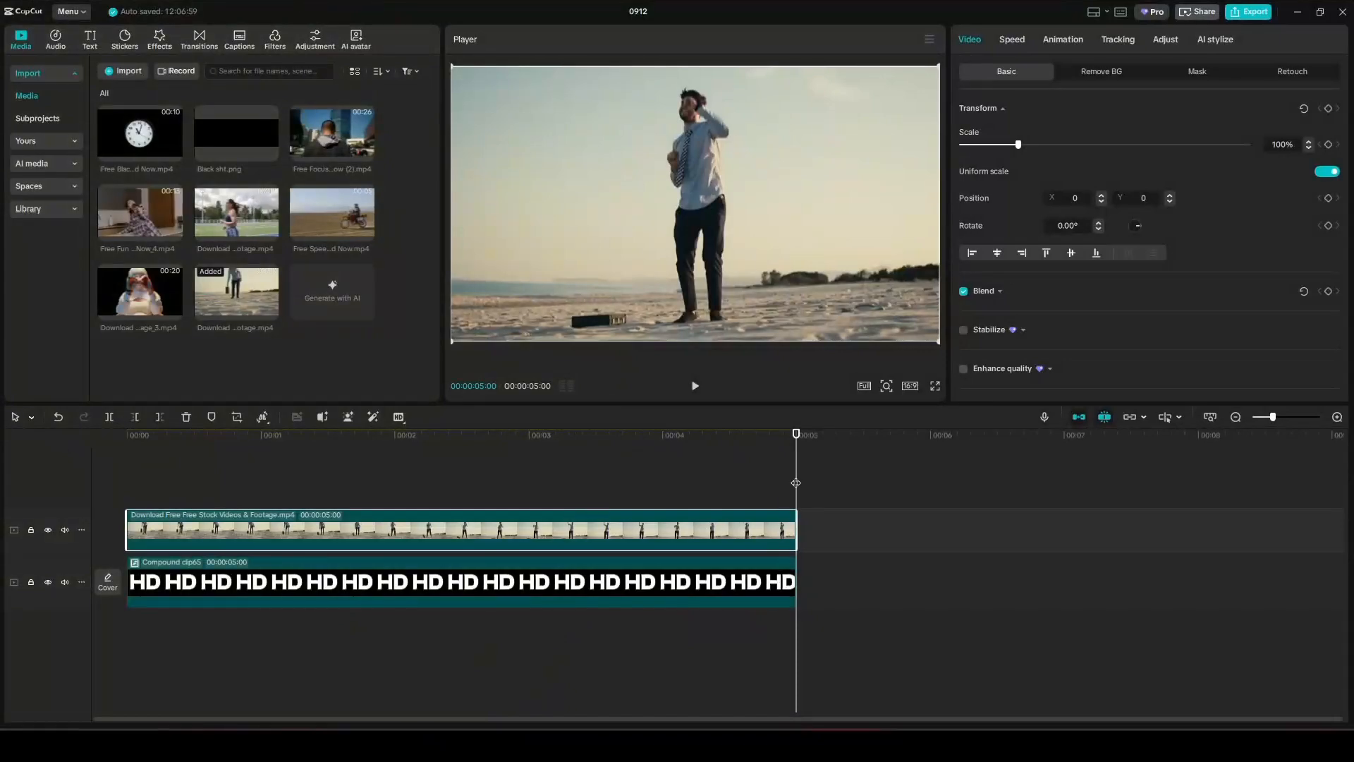
left_click_drag(796, 483, 124, 515)
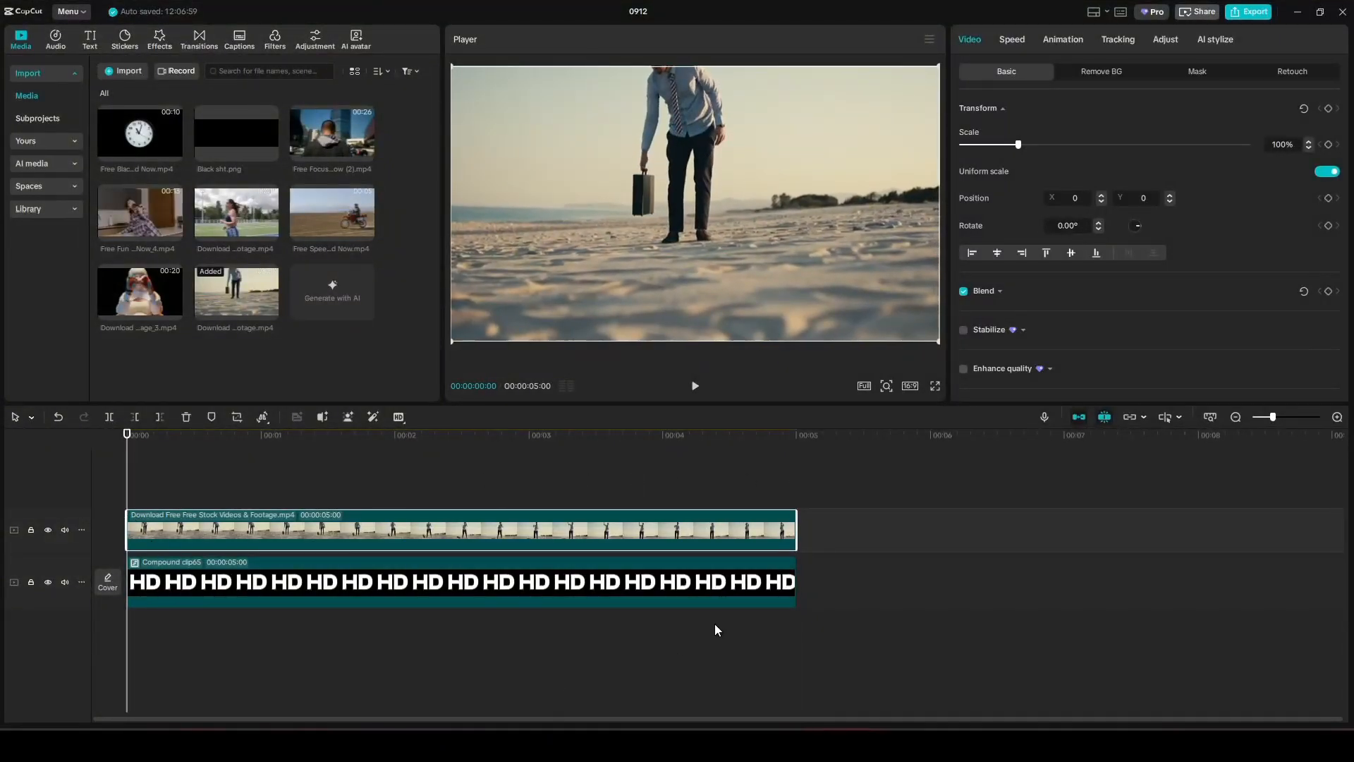
Set the beach clip's blend mode to Multiply and Alt-drag a copy onto a new track above.
left_click(997, 291)
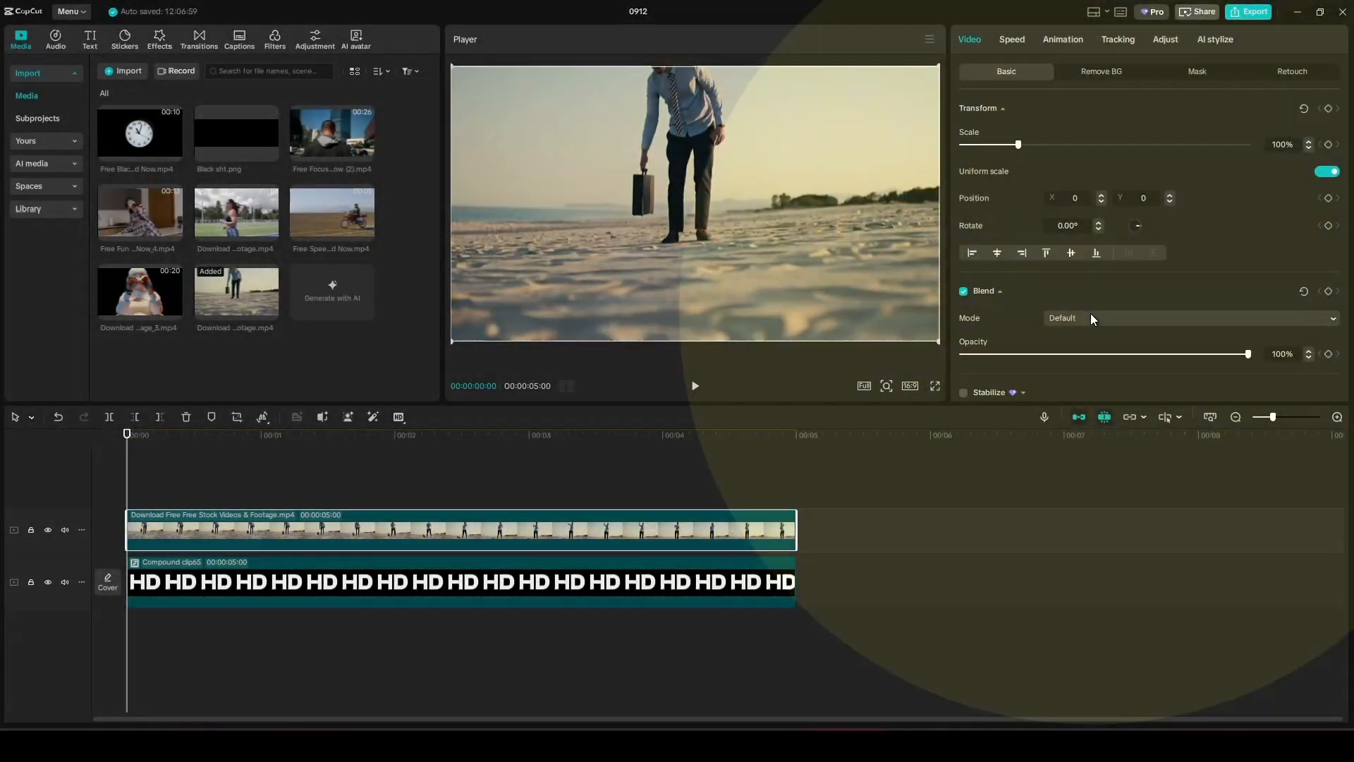
left_click(1111, 317)
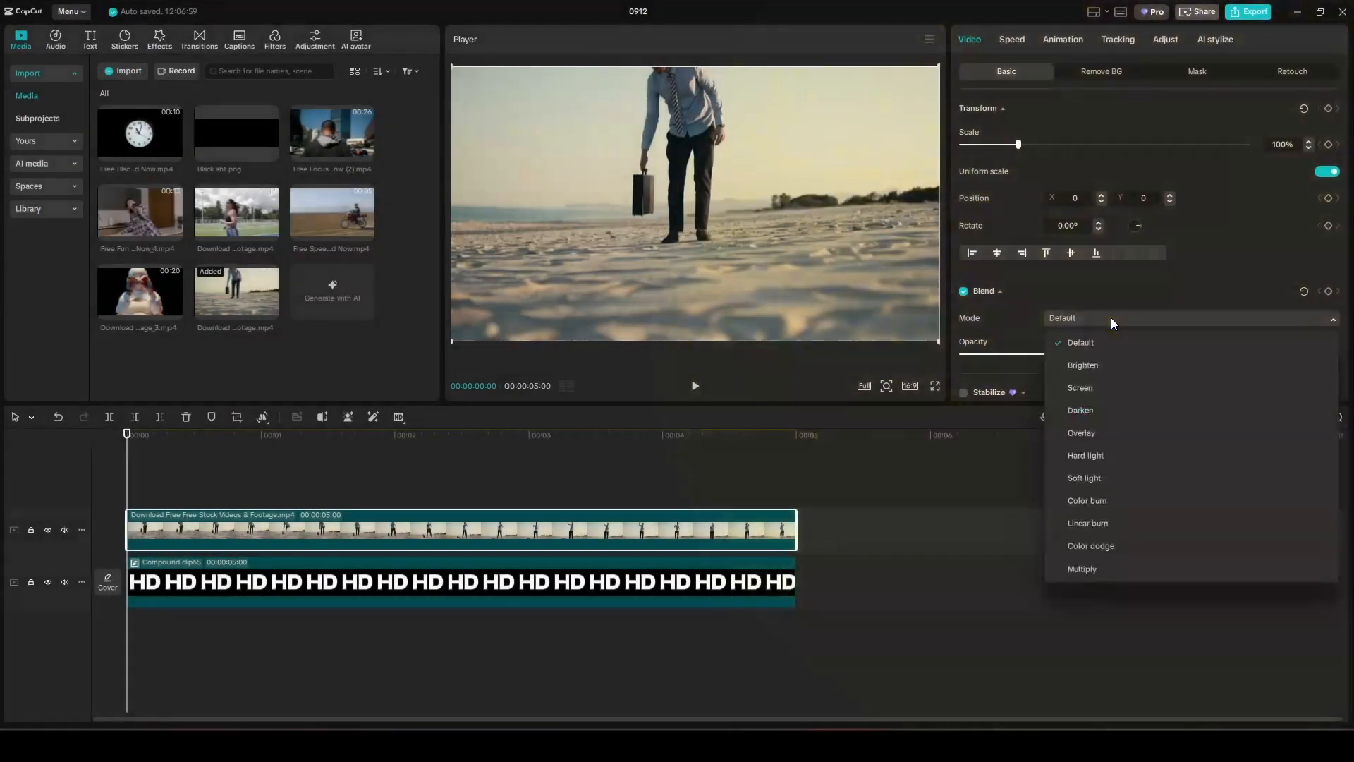
left_click(1081, 569)
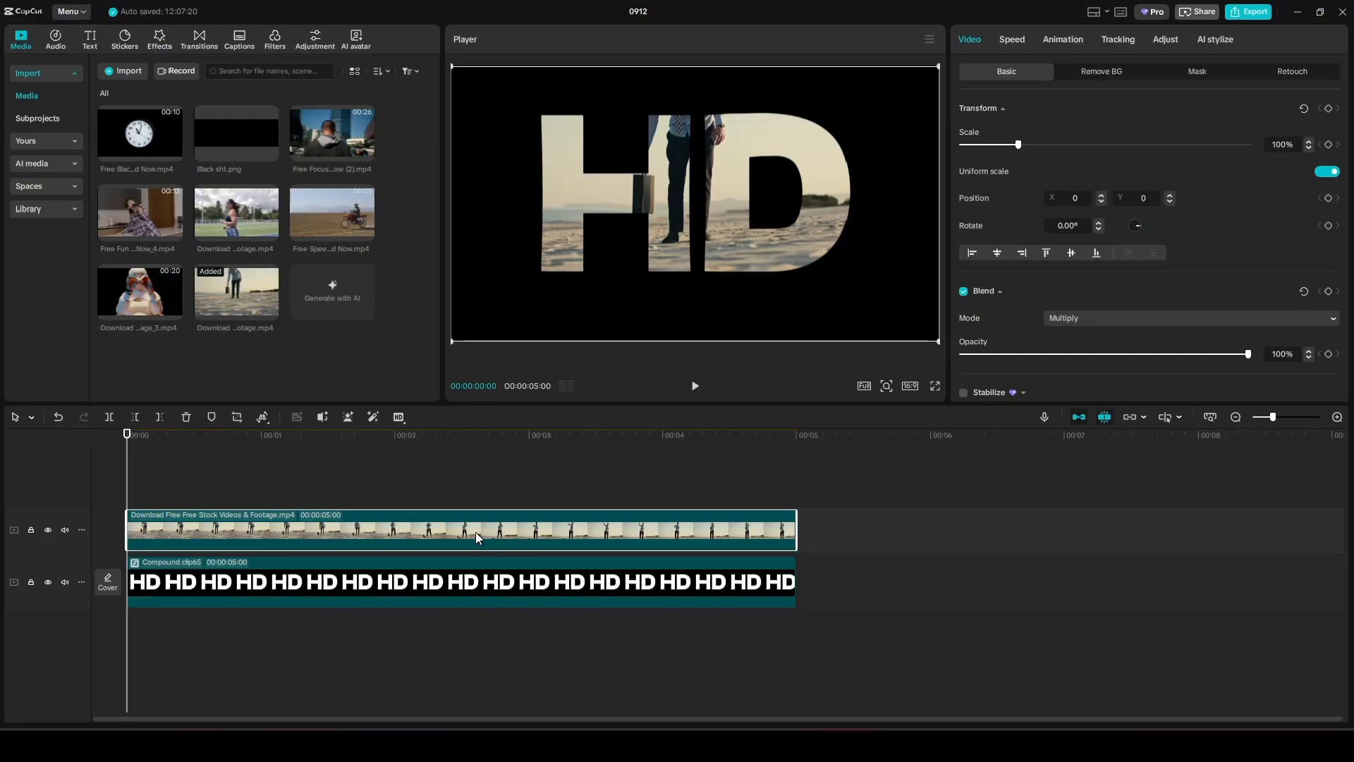
left_click_drag(476, 532, 475, 492)
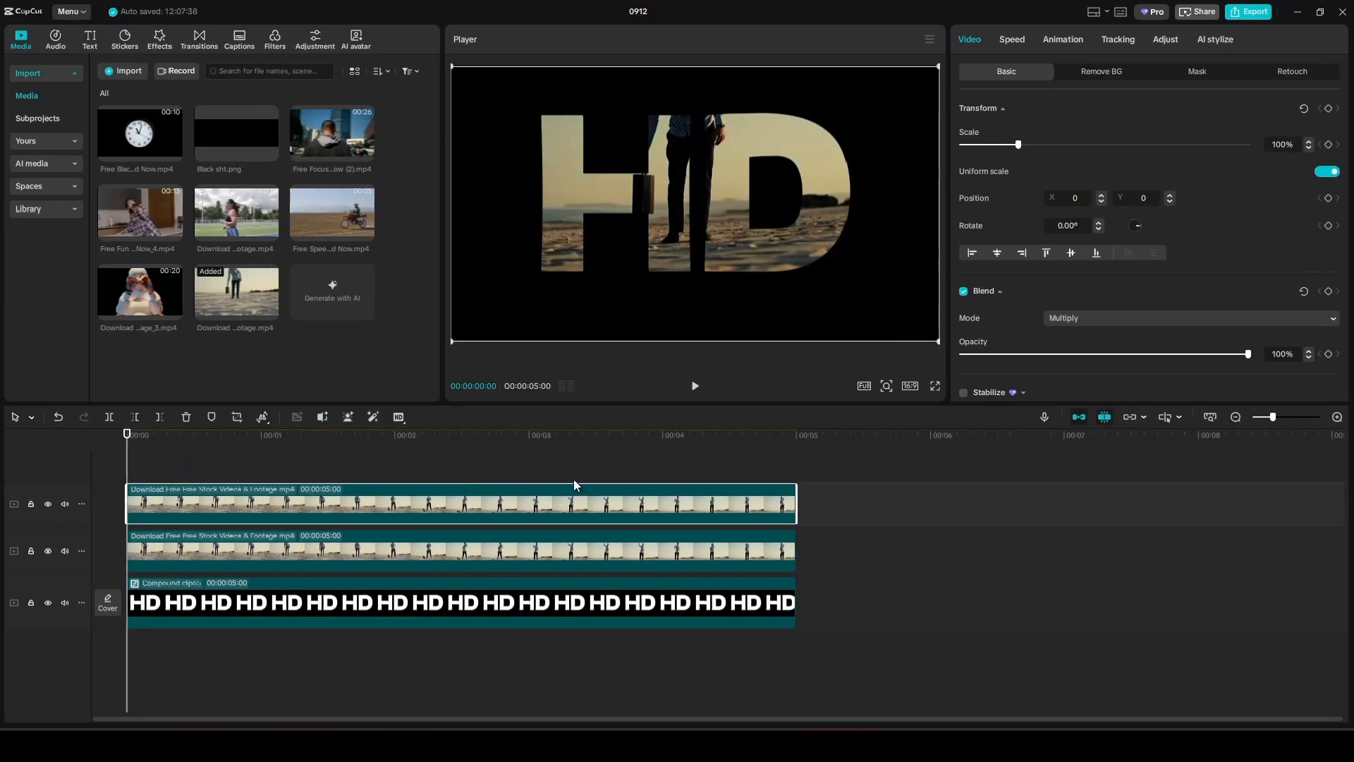
Set the top beach copy's blend mode to Default and turn on Auto removal of its background.
left_click(1152, 322)
left_click(1127, 316)
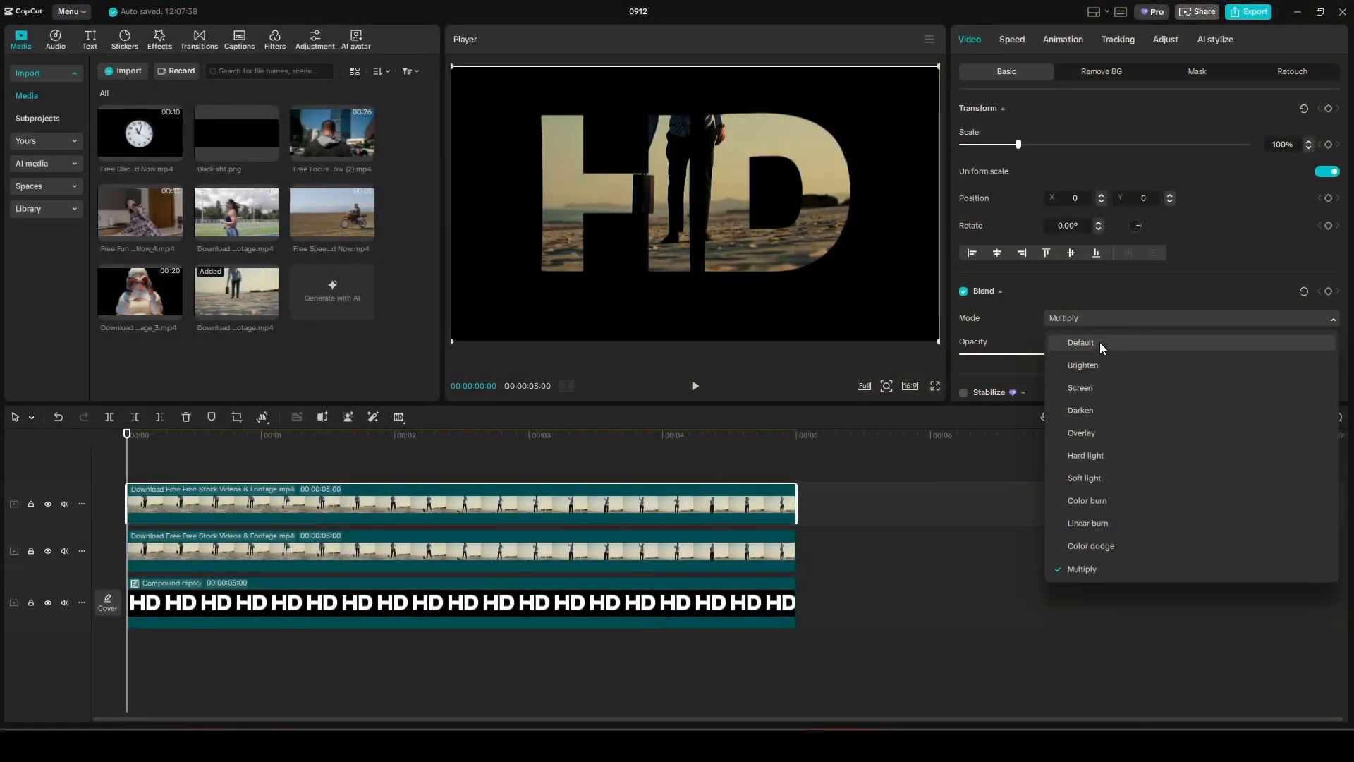
left_click(1100, 343)
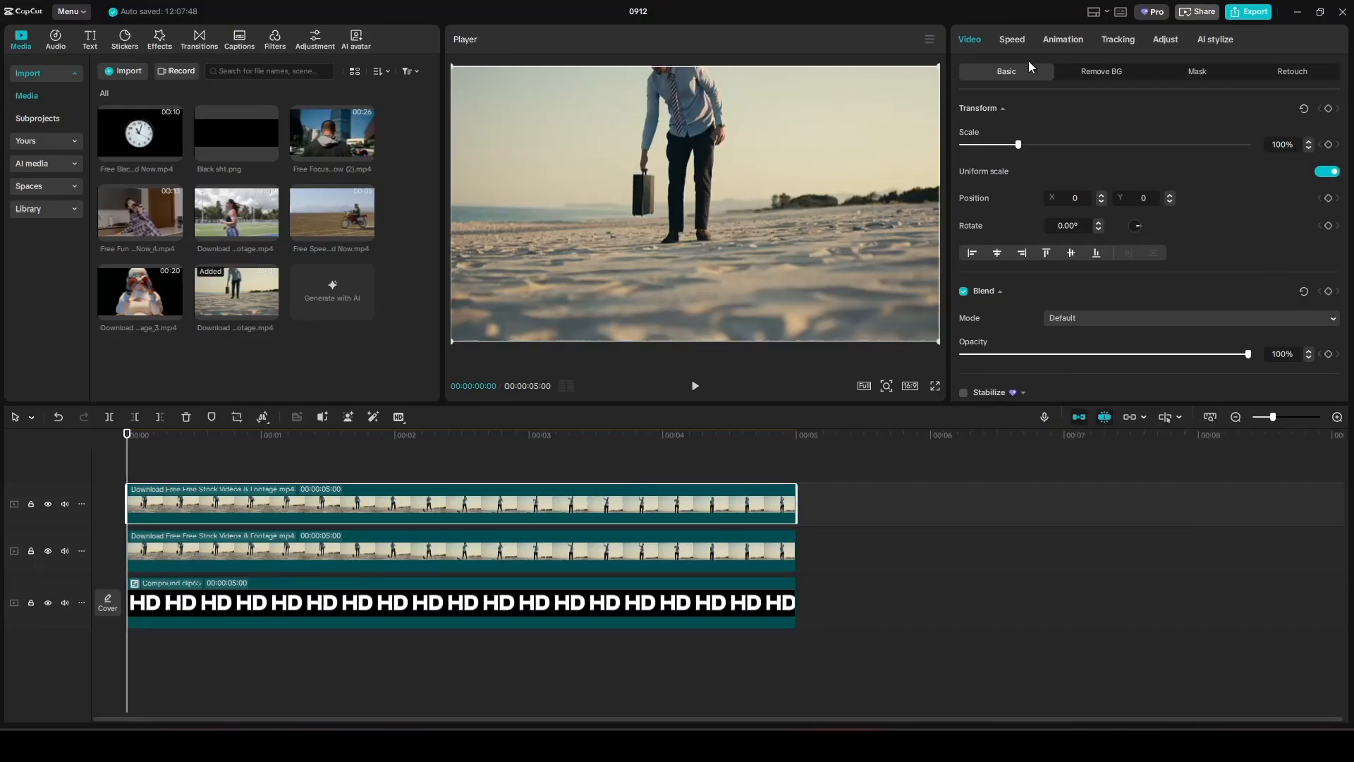
left_click(1098, 73)
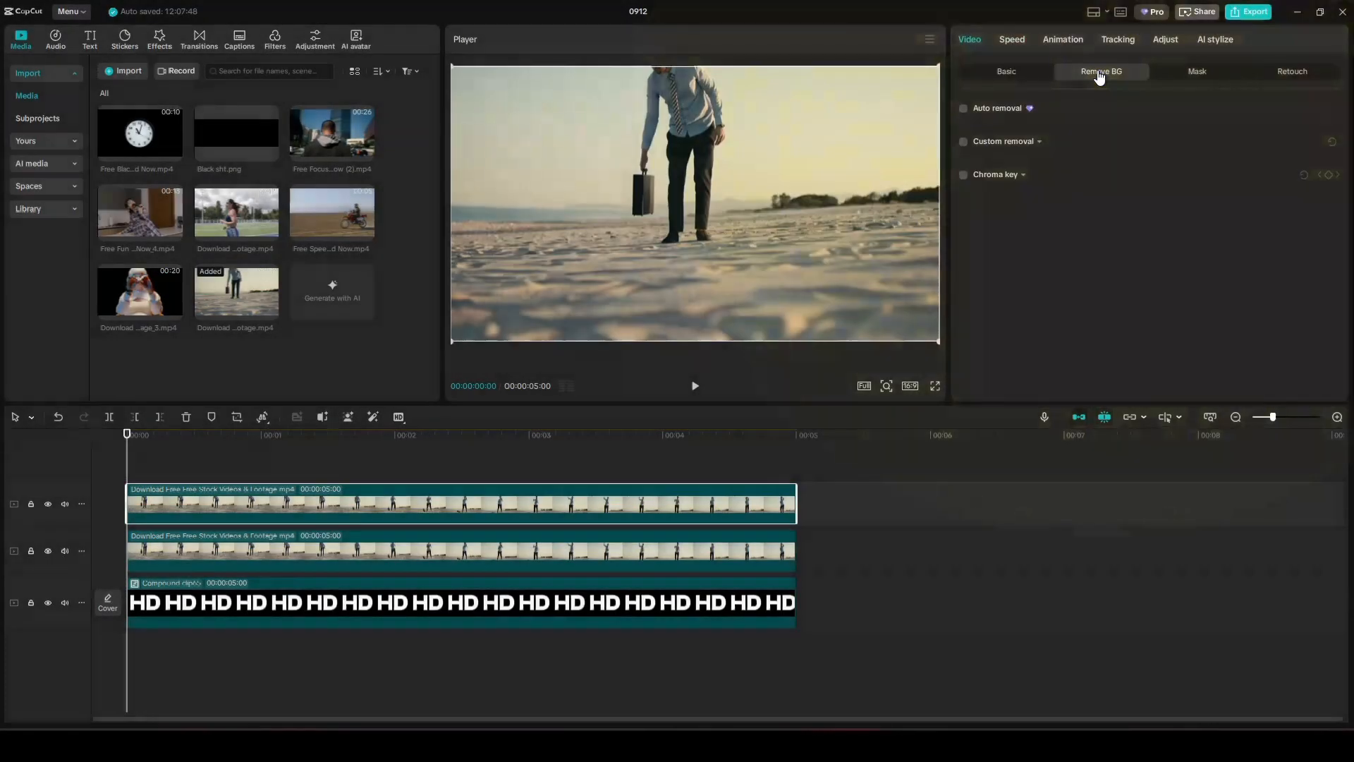
left_click(966, 110)
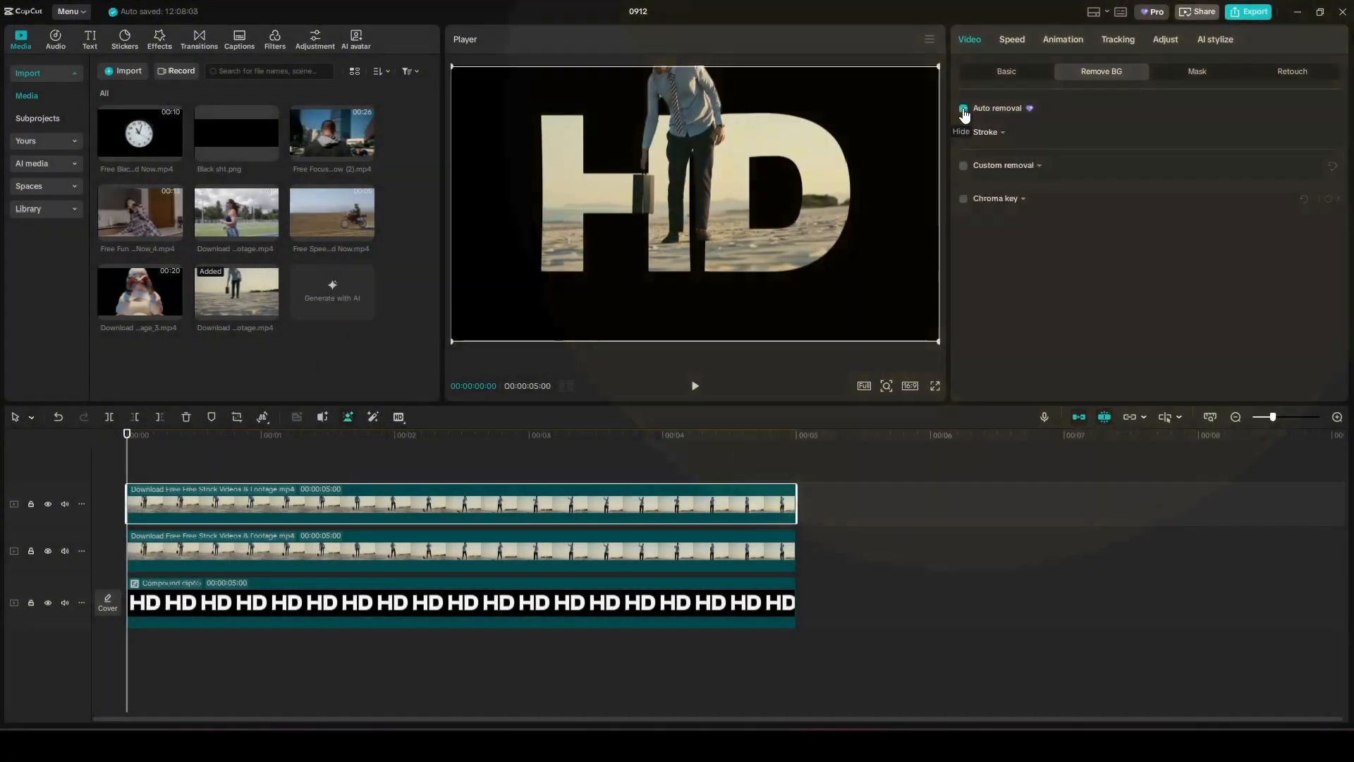
left_click(167, 457)
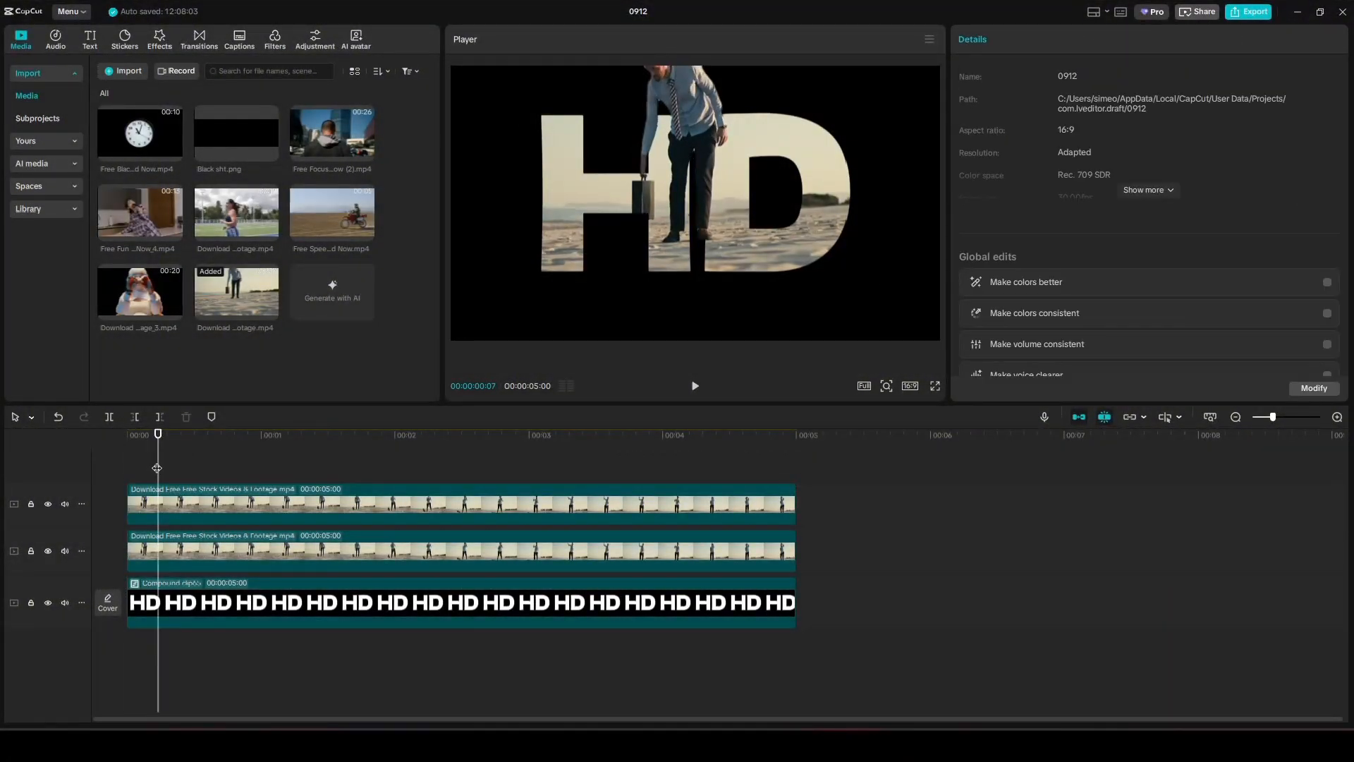
Scale up the HD compound clip and drag it lower in the frame, replaying the result.
left_click(695, 387)
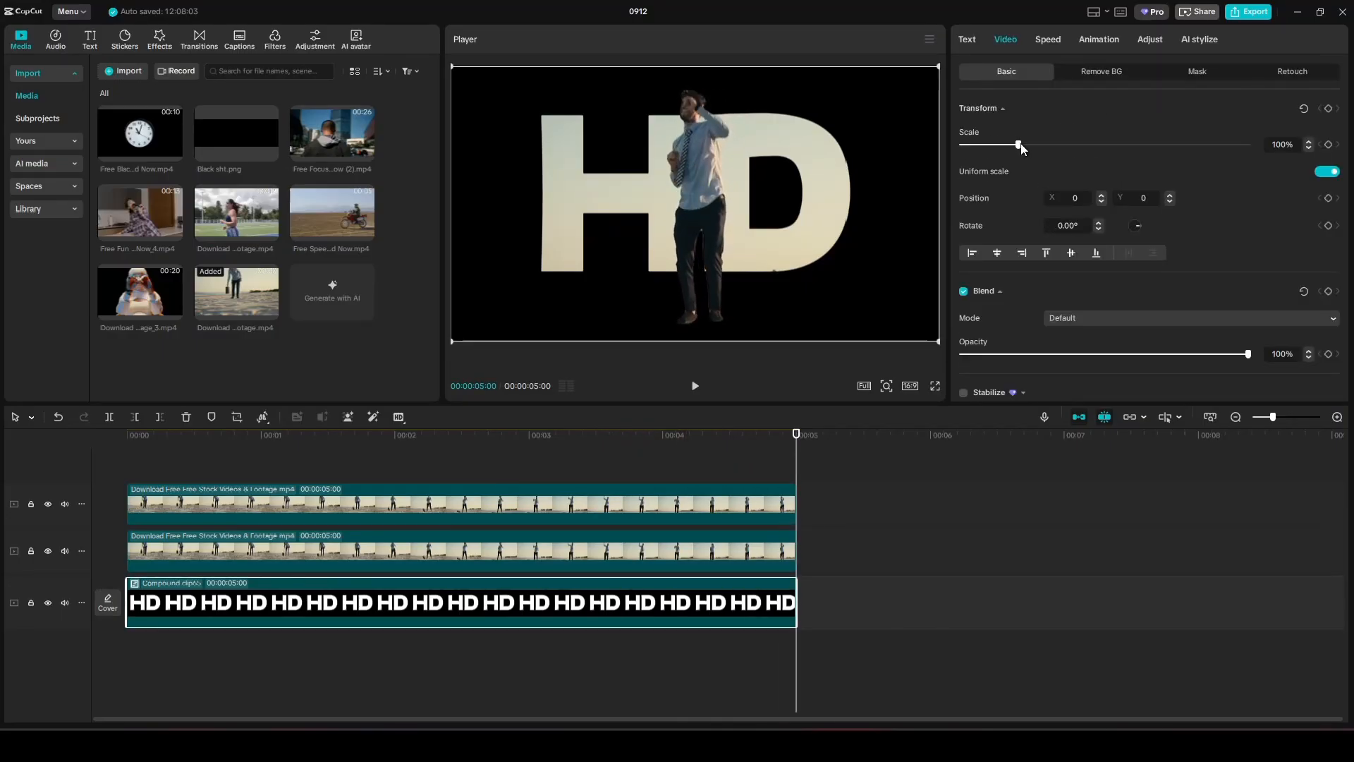
left_click_drag(1020, 147, 1041, 145)
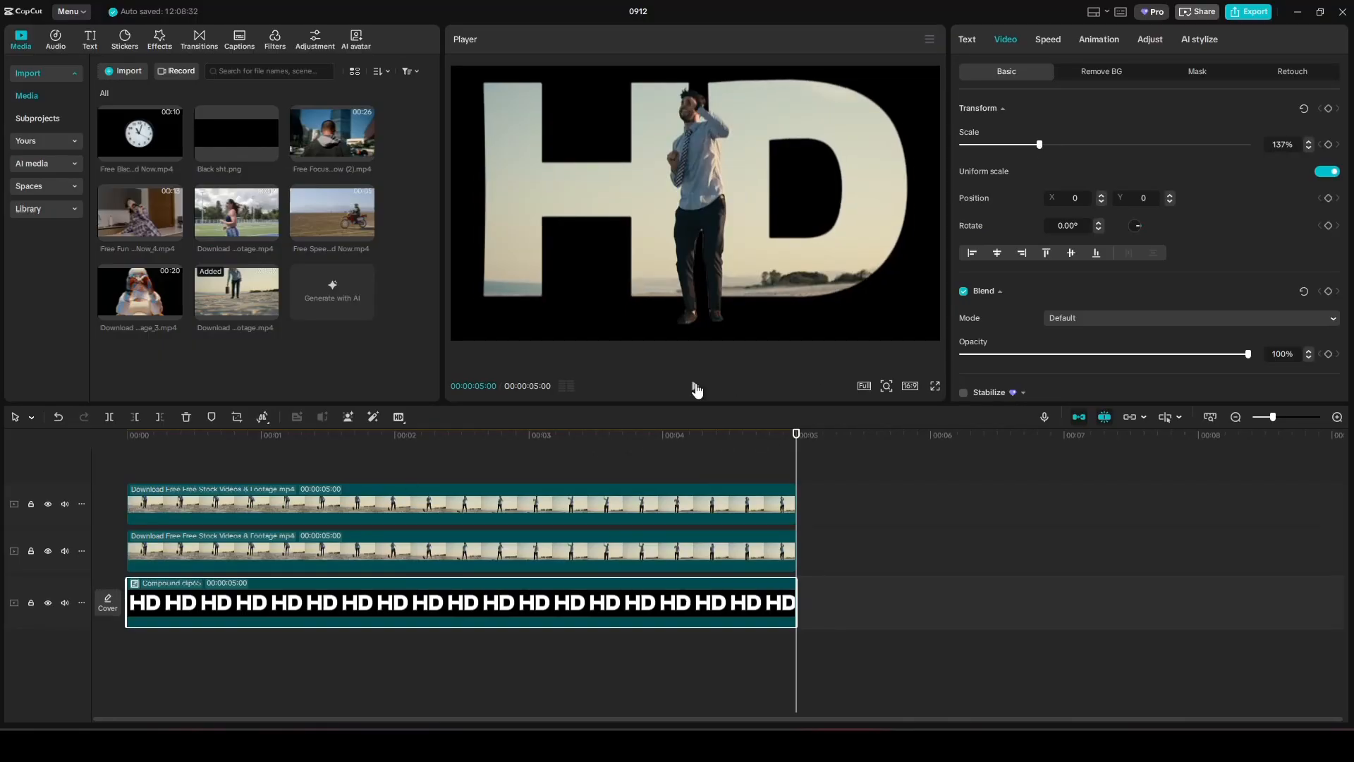
left_click_drag(352, 472, 127, 479)
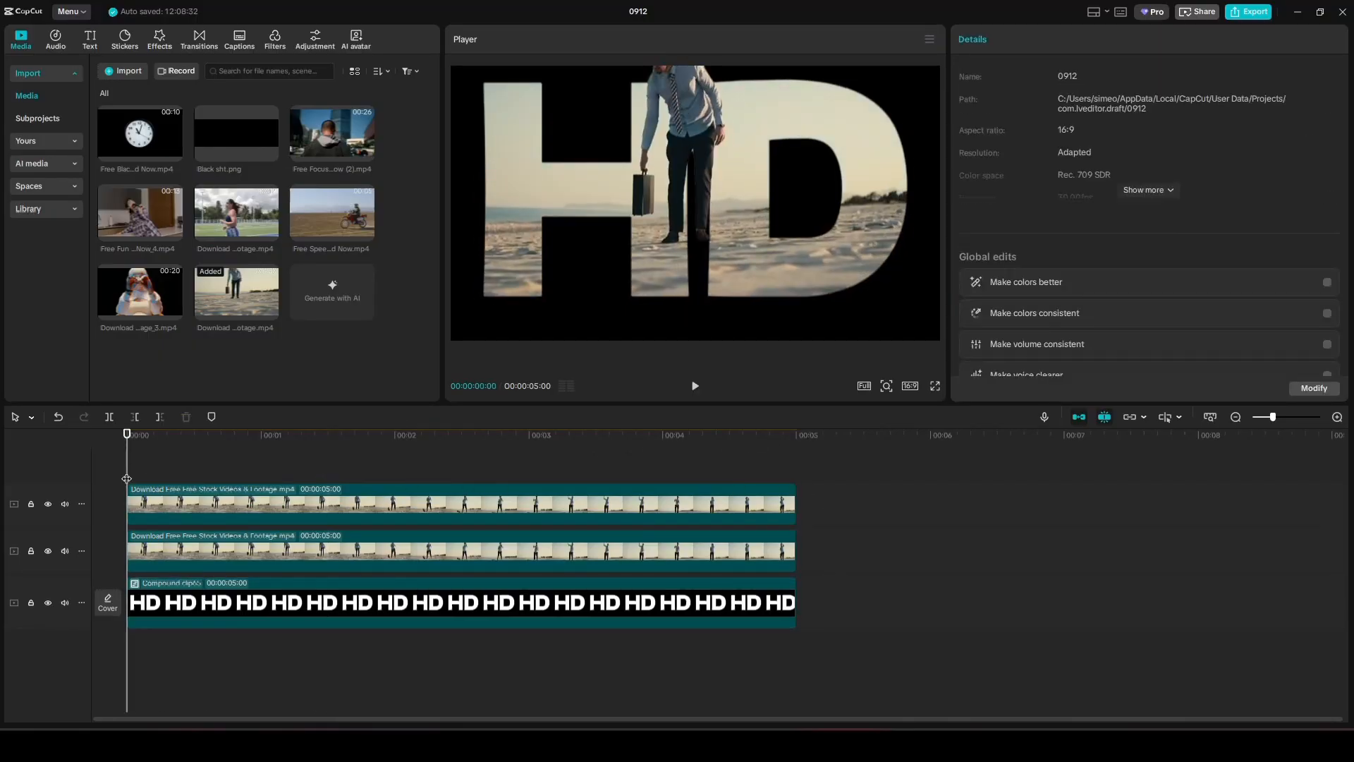
left_click(695, 386)
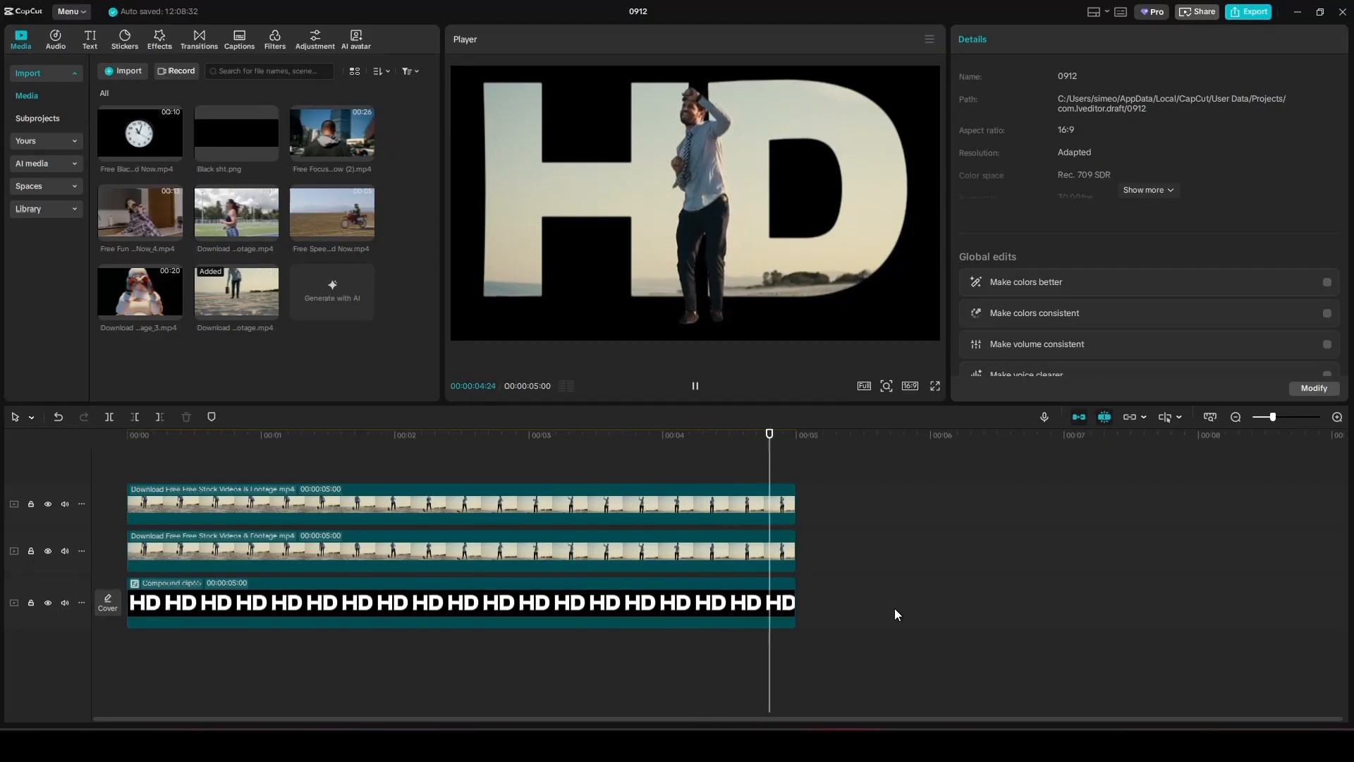
left_click_drag(809, 210, 811, 234)
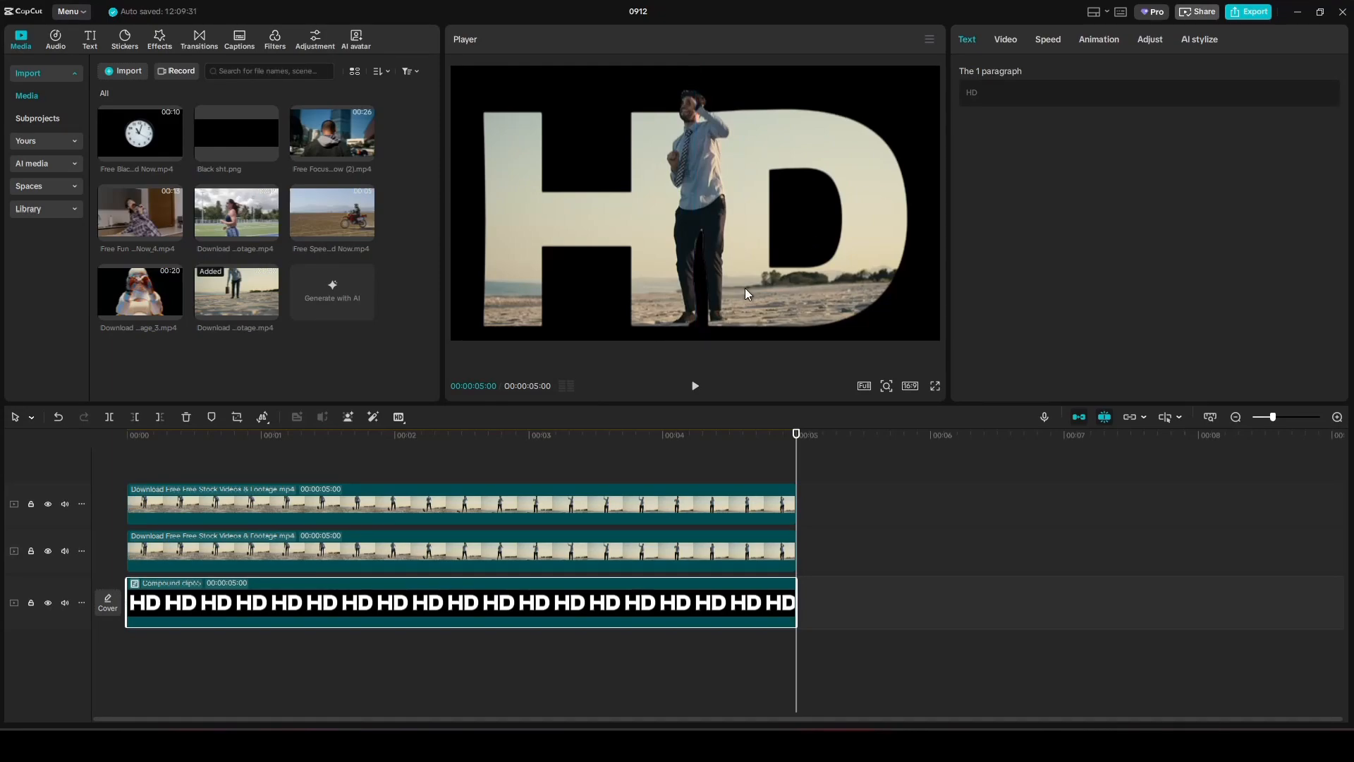
left_click(147, 464)
Play back the finished HD layered effect.
left_click(695, 386)
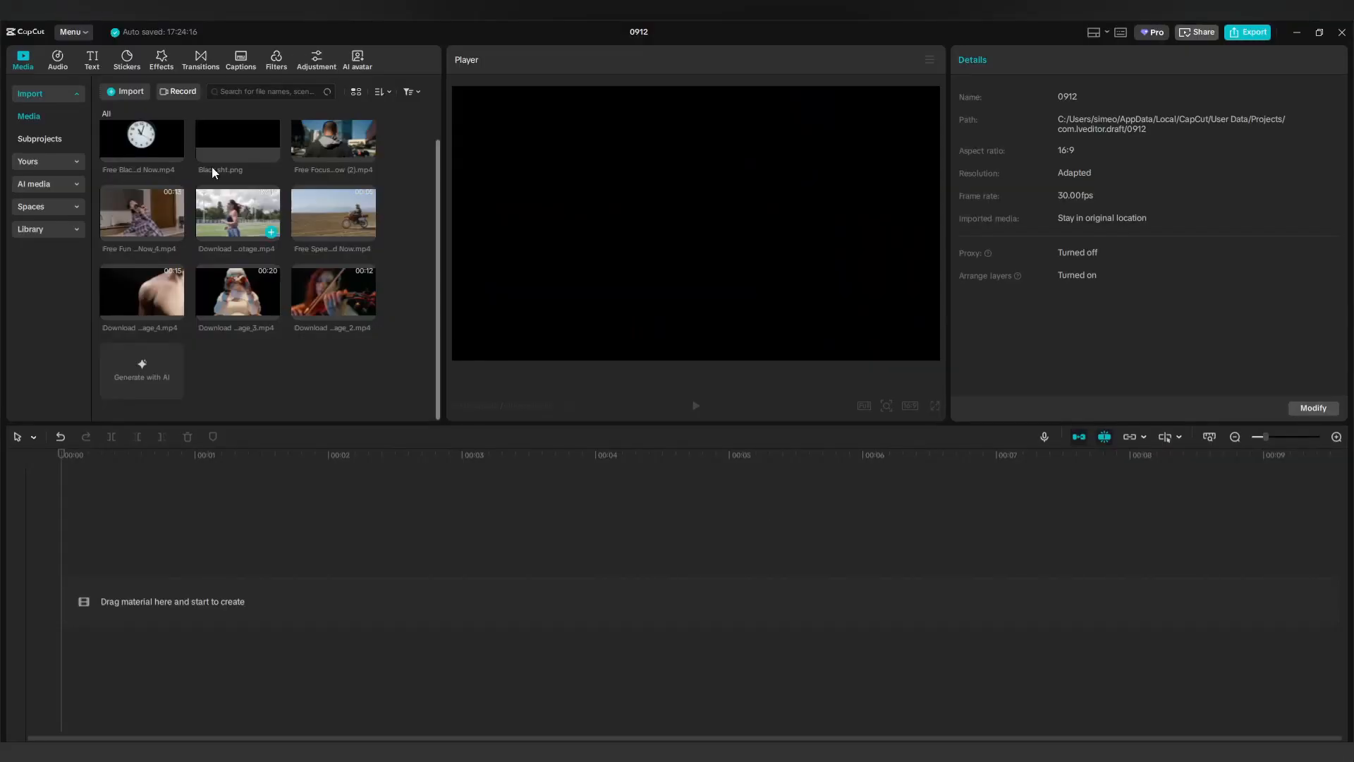
Add the Black sht.png image from the media library to the timeline.
left_click_drag(211, 166, 155, 596)
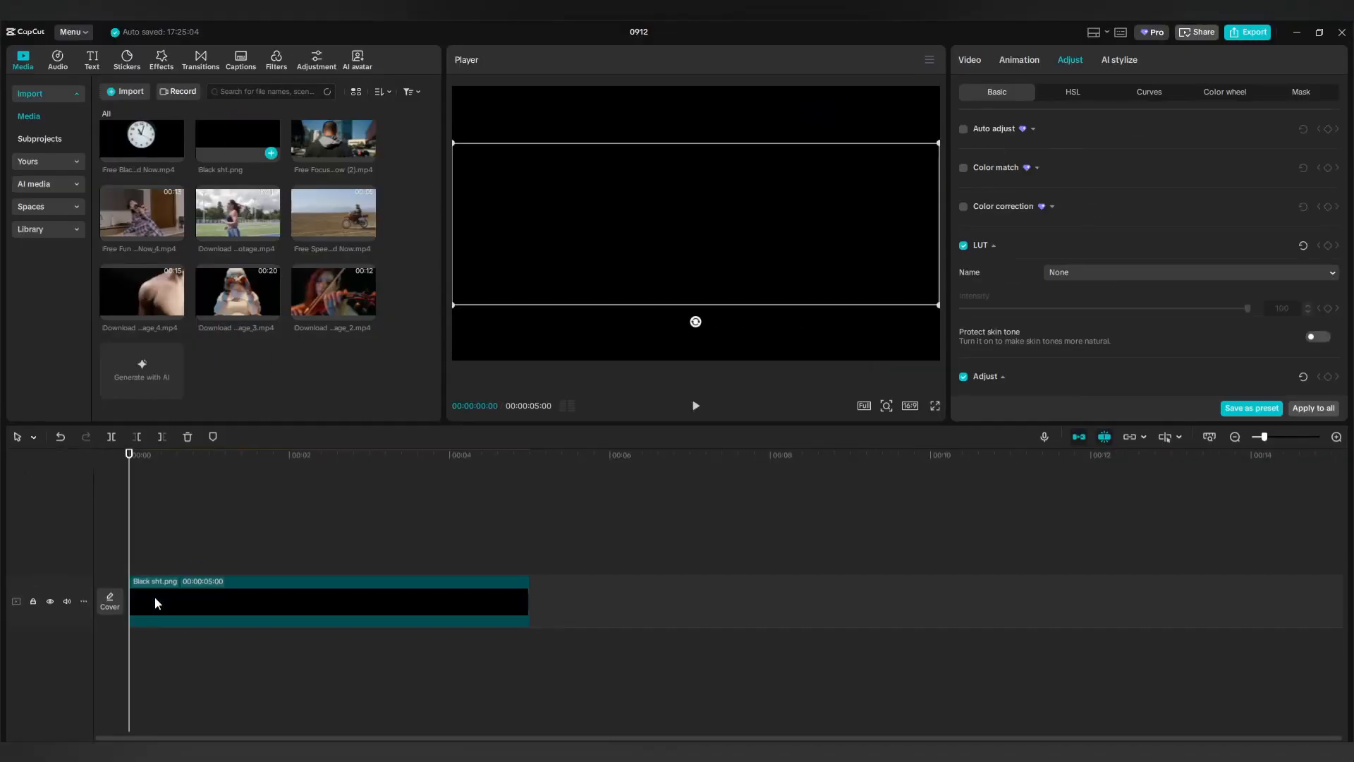
Scale the black image to 217% and add a Default text clip at the start of a track above.
left_click(988, 68)
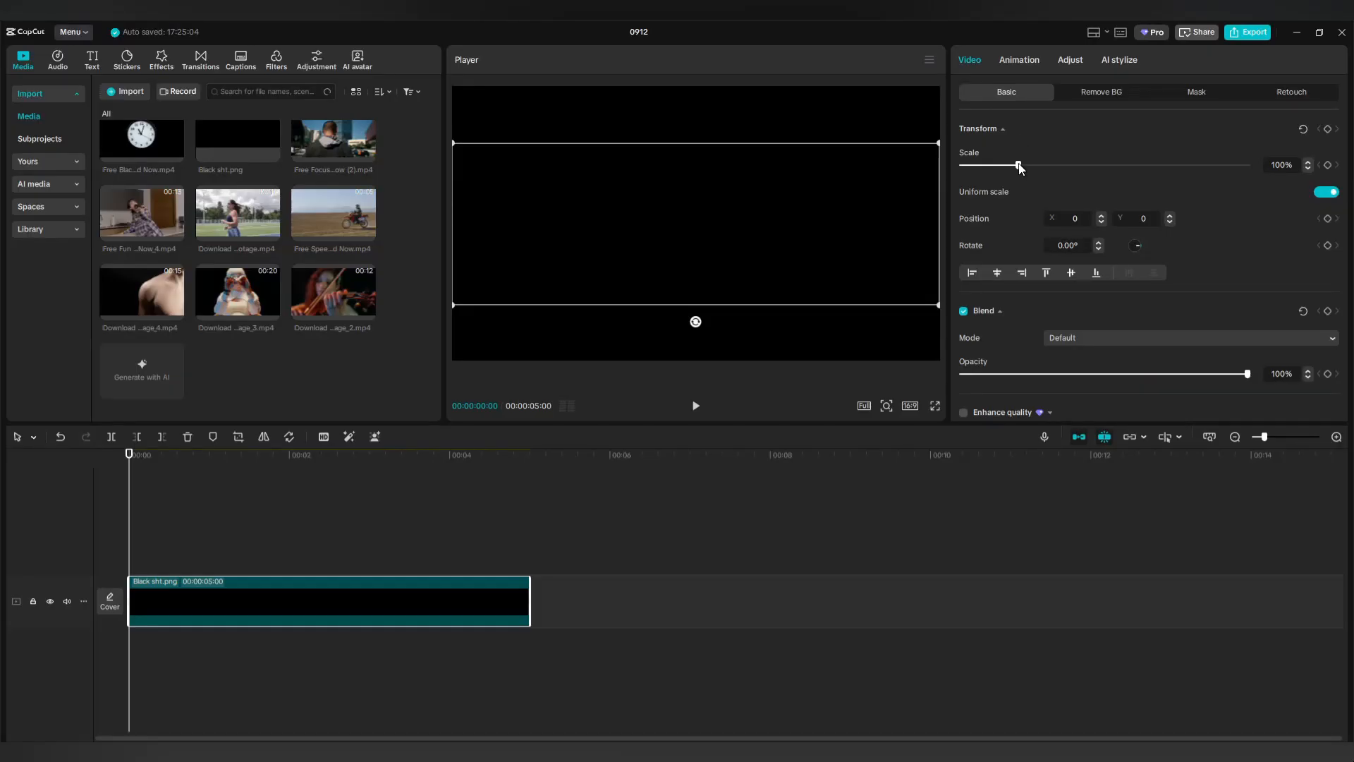
left_click_drag(1019, 165, 1086, 166)
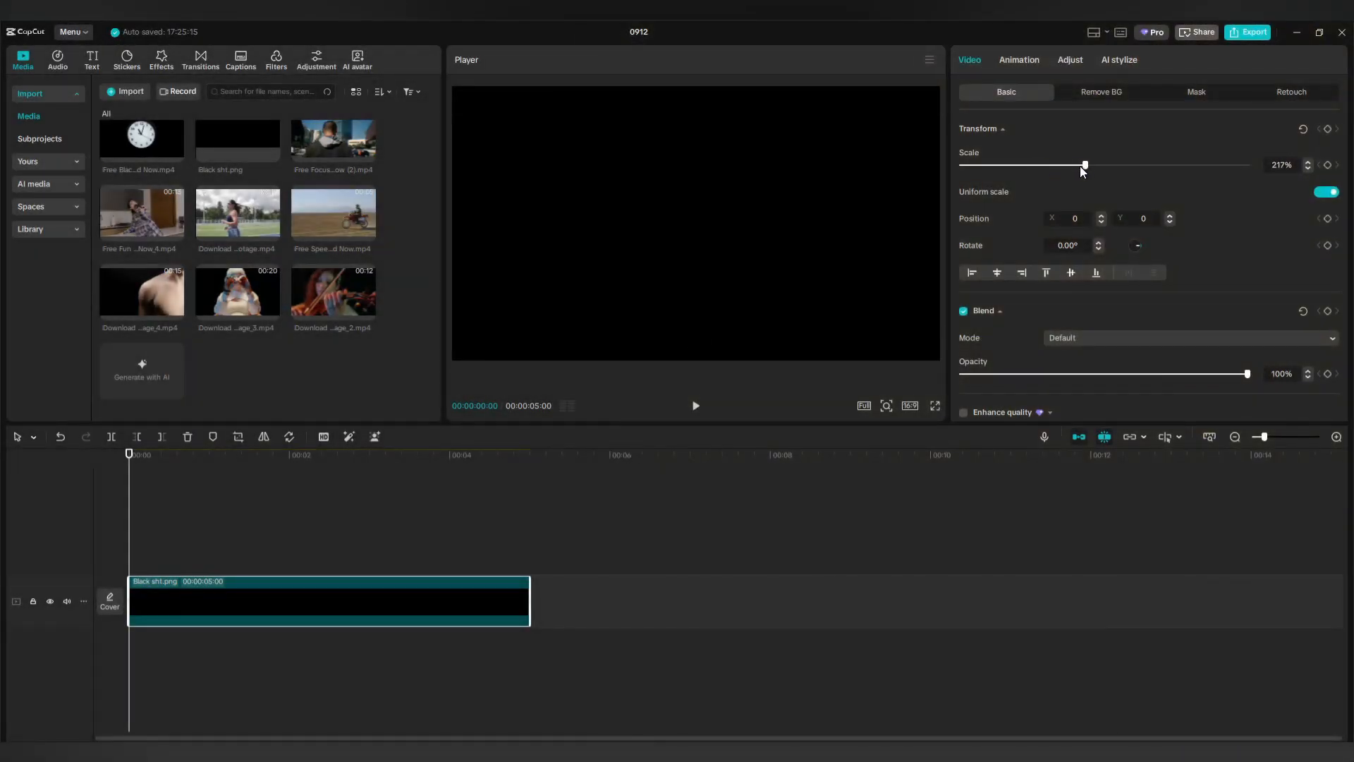
left_click(94, 62)
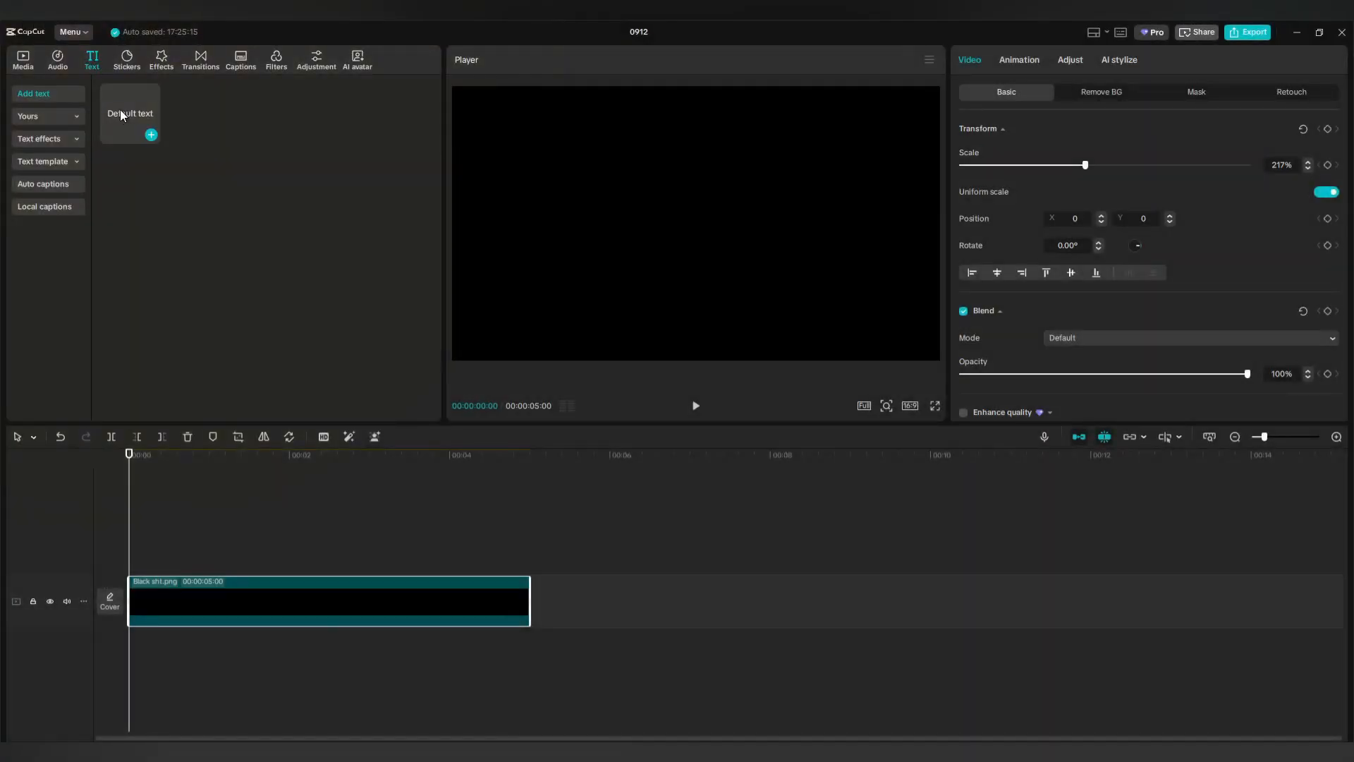
left_click_drag(127, 122, 134, 561)
left_click(177, 564)
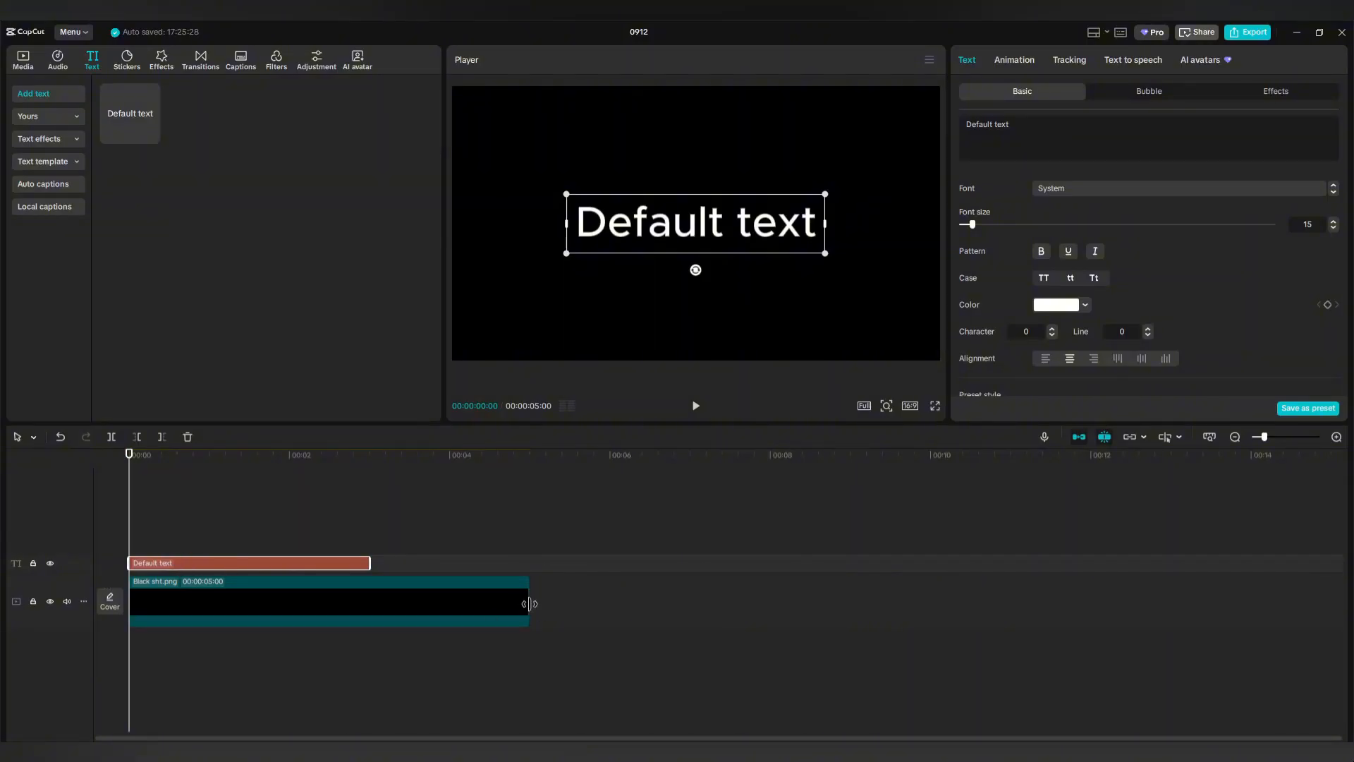
Extend both clips to 00:00:05:29 and replace the placeholder text with MUSICAL.
left_click_drag(528, 599, 611, 601)
left_click_drag(368, 562, 606, 562)
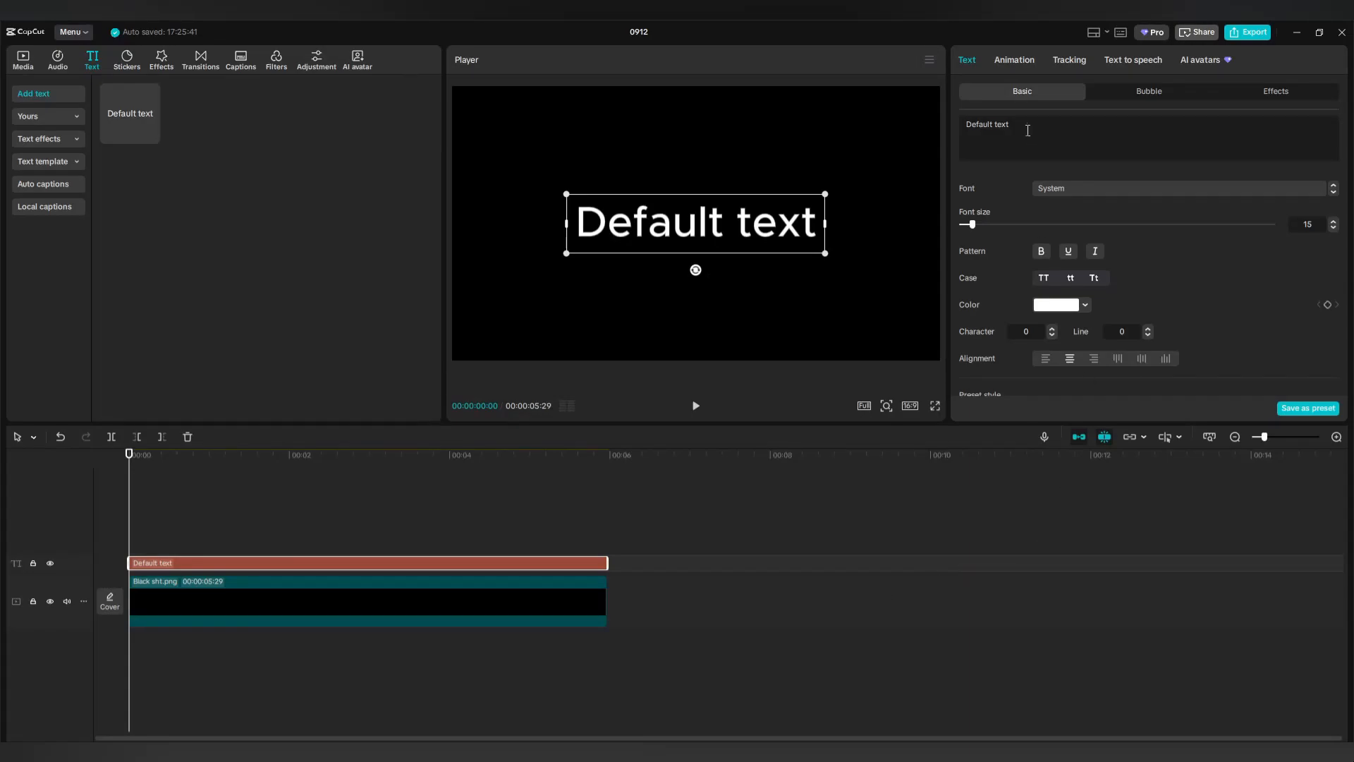
left_click_drag(1023, 126, 961, 121)
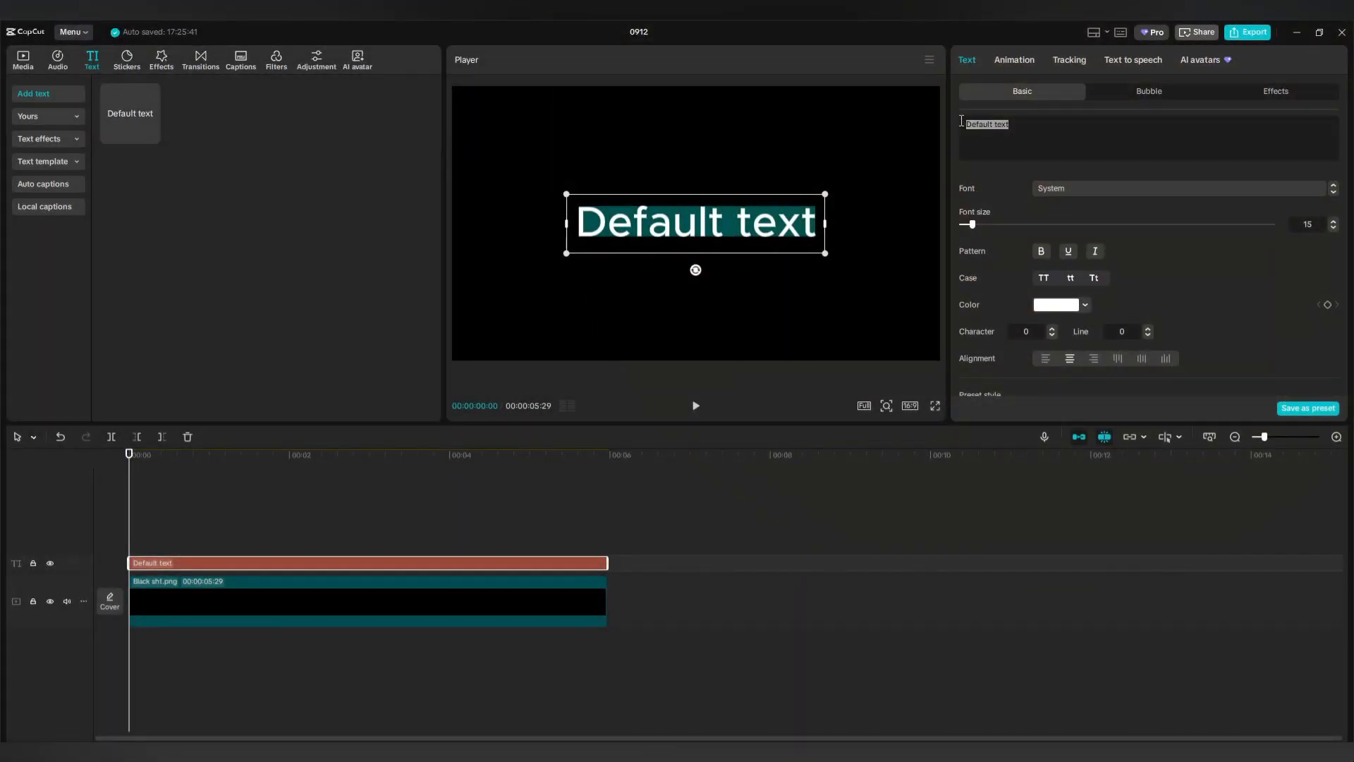
type("MUSICAL")
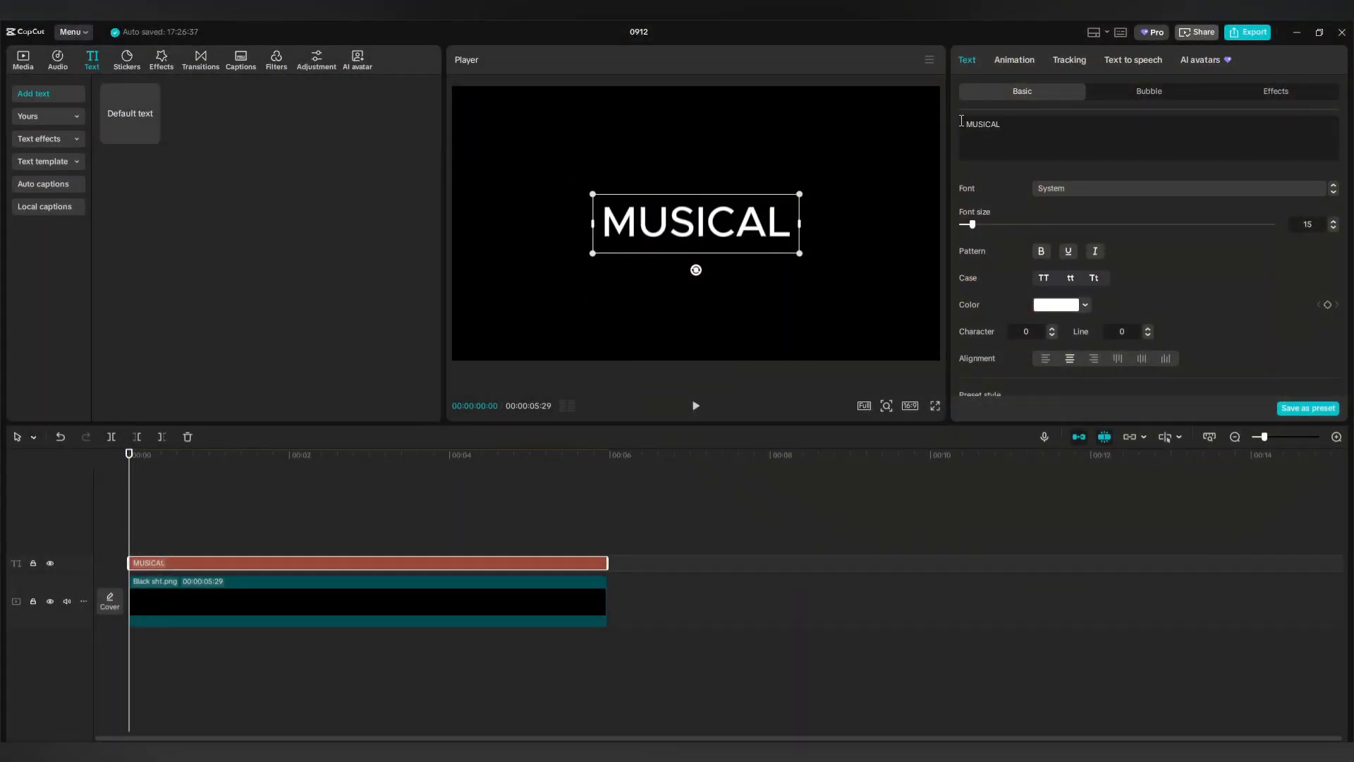
Set the MUSICAL title's font to Arial Black.
left_click(1064, 187)
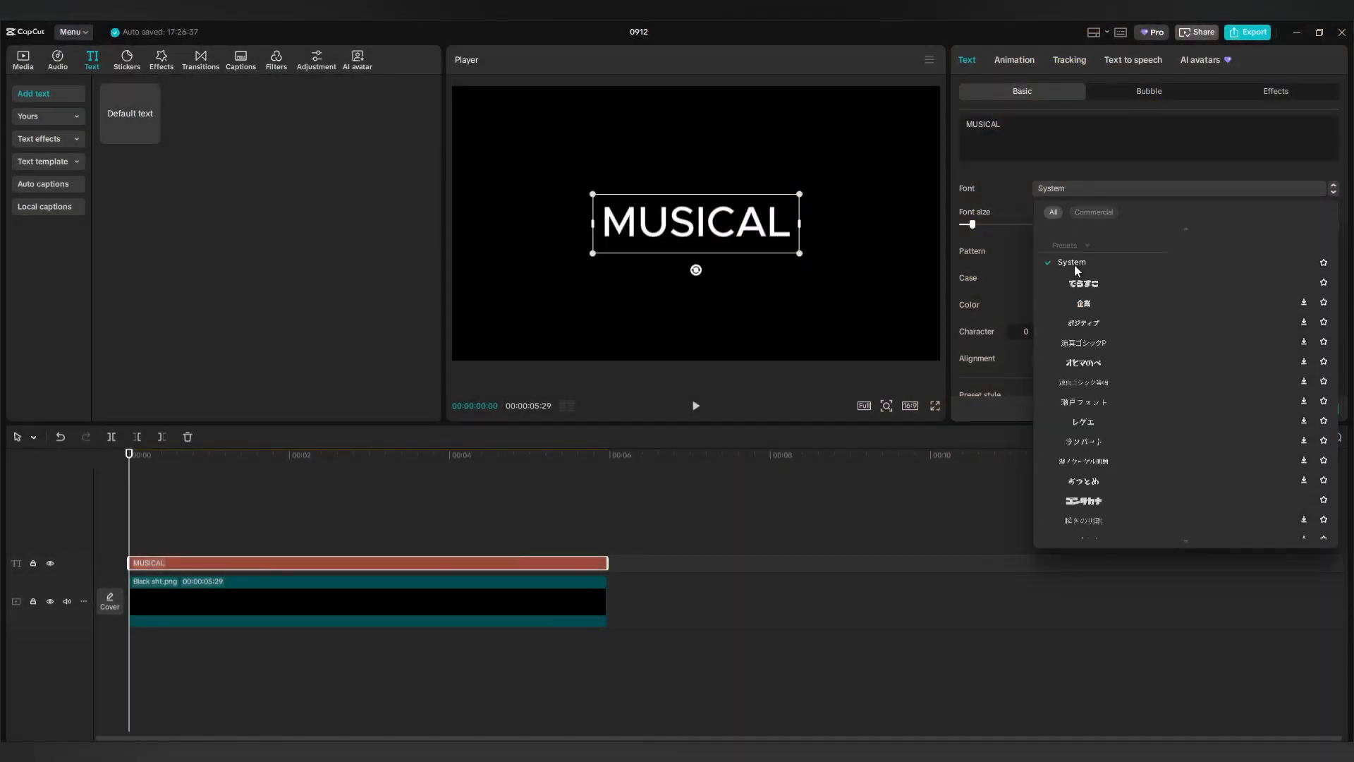
scroll(1081, 290, "down", 5)
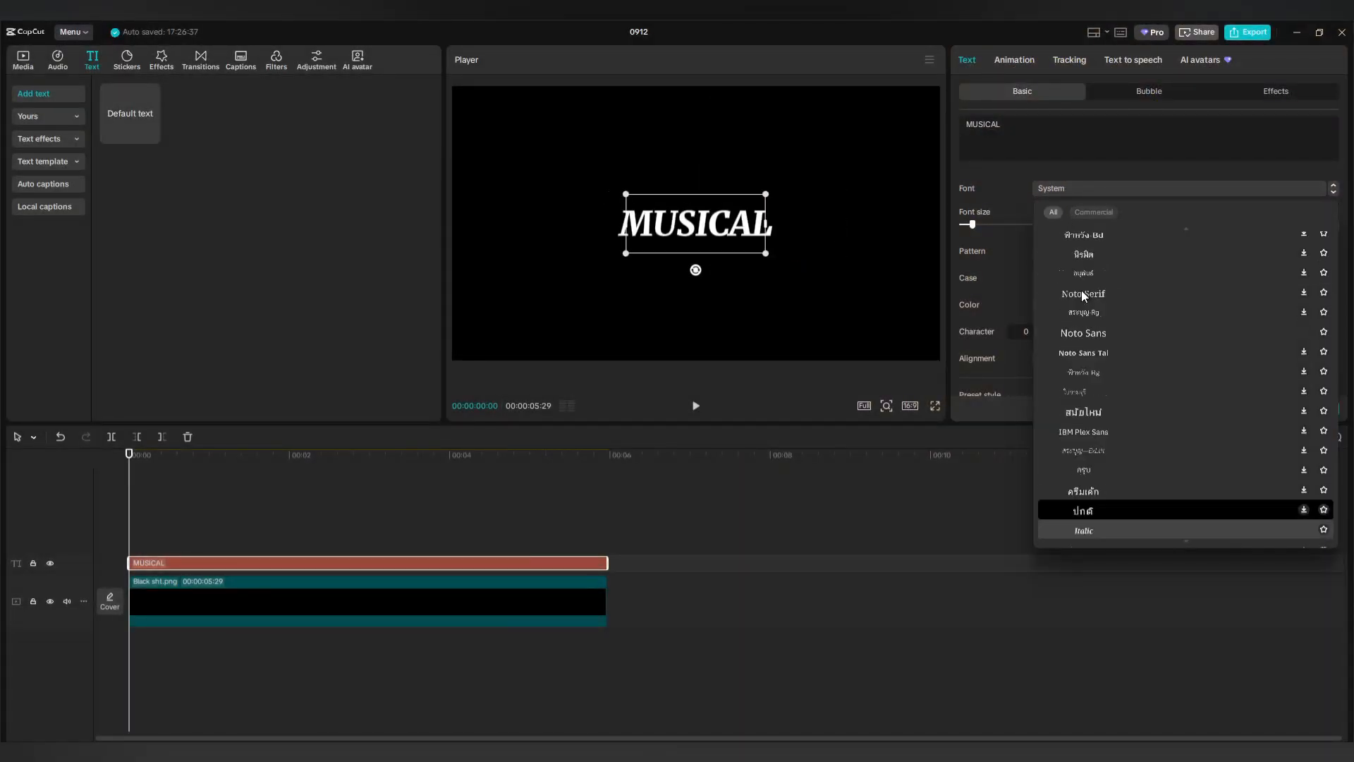
scroll(1081, 291, "down", 10)
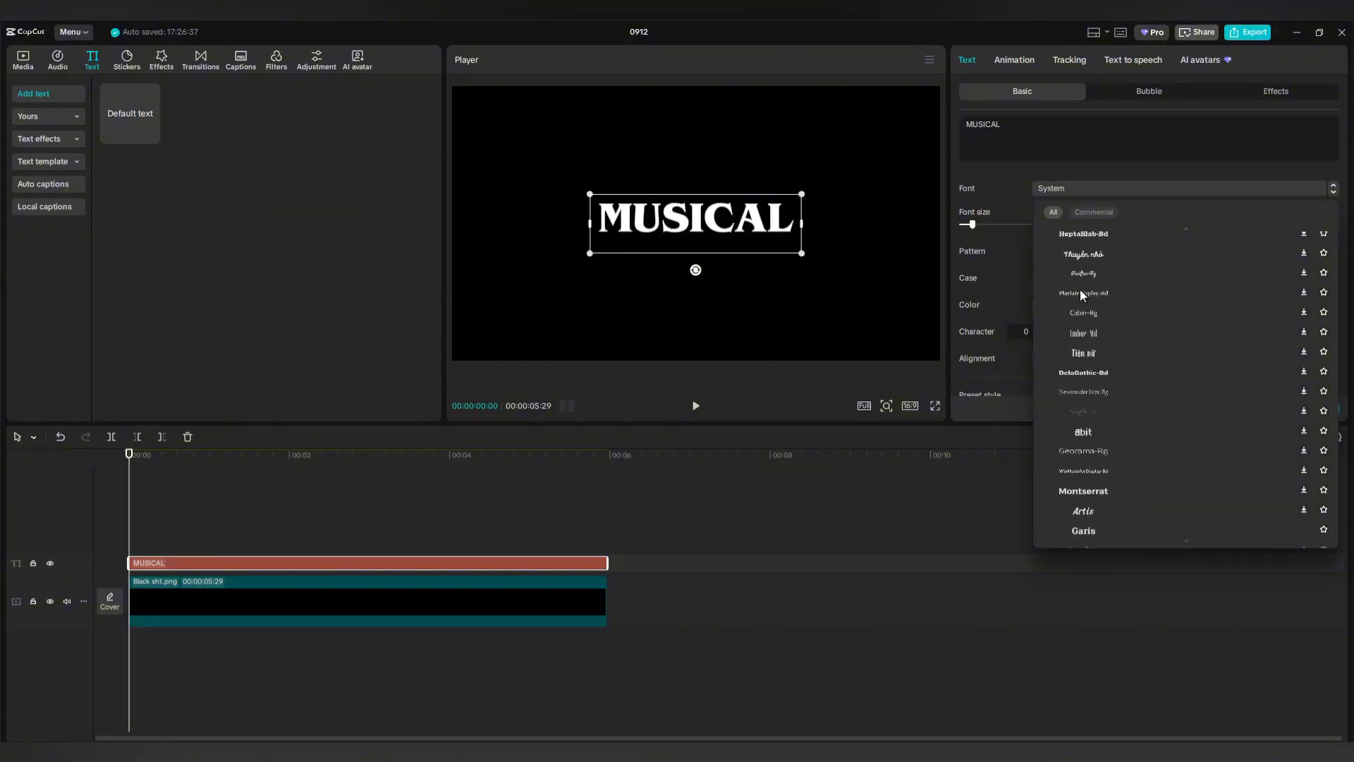
scroll(1082, 294, "down", 10)
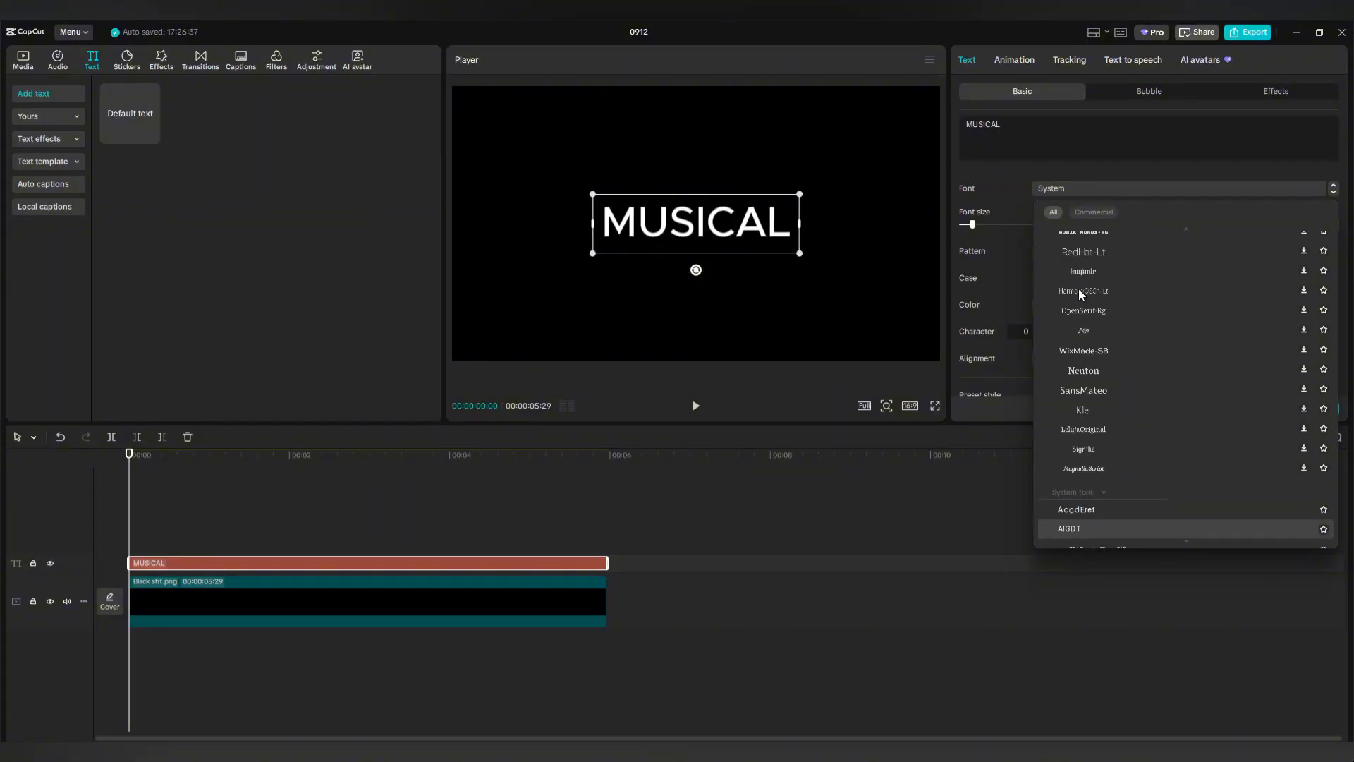
scroll(1078, 289, "down", 3)
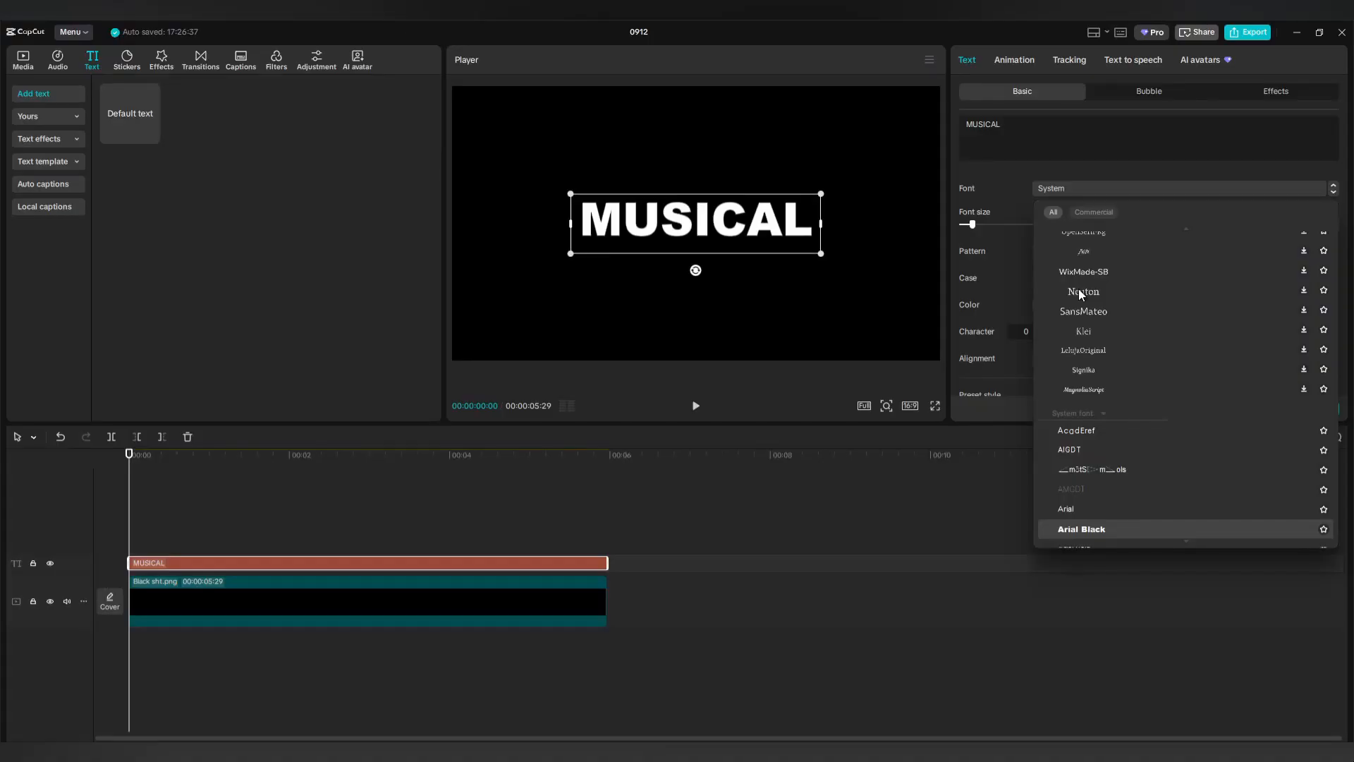
left_click(1090, 527)
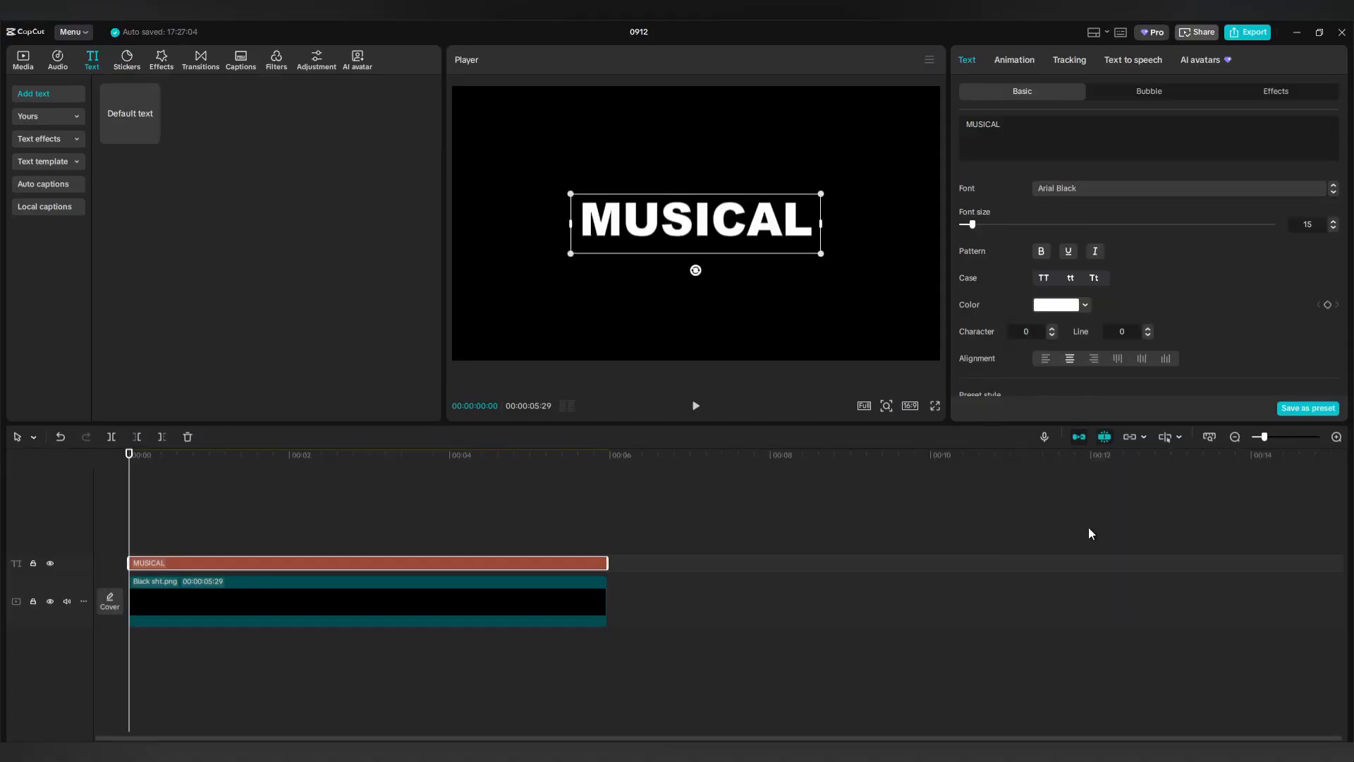
Resize MUSICAL into the frame's top-left corner and duplicate the text clip with Ctrl+C, Ctrl+V.
left_click_drag(664, 226, 575, 141)
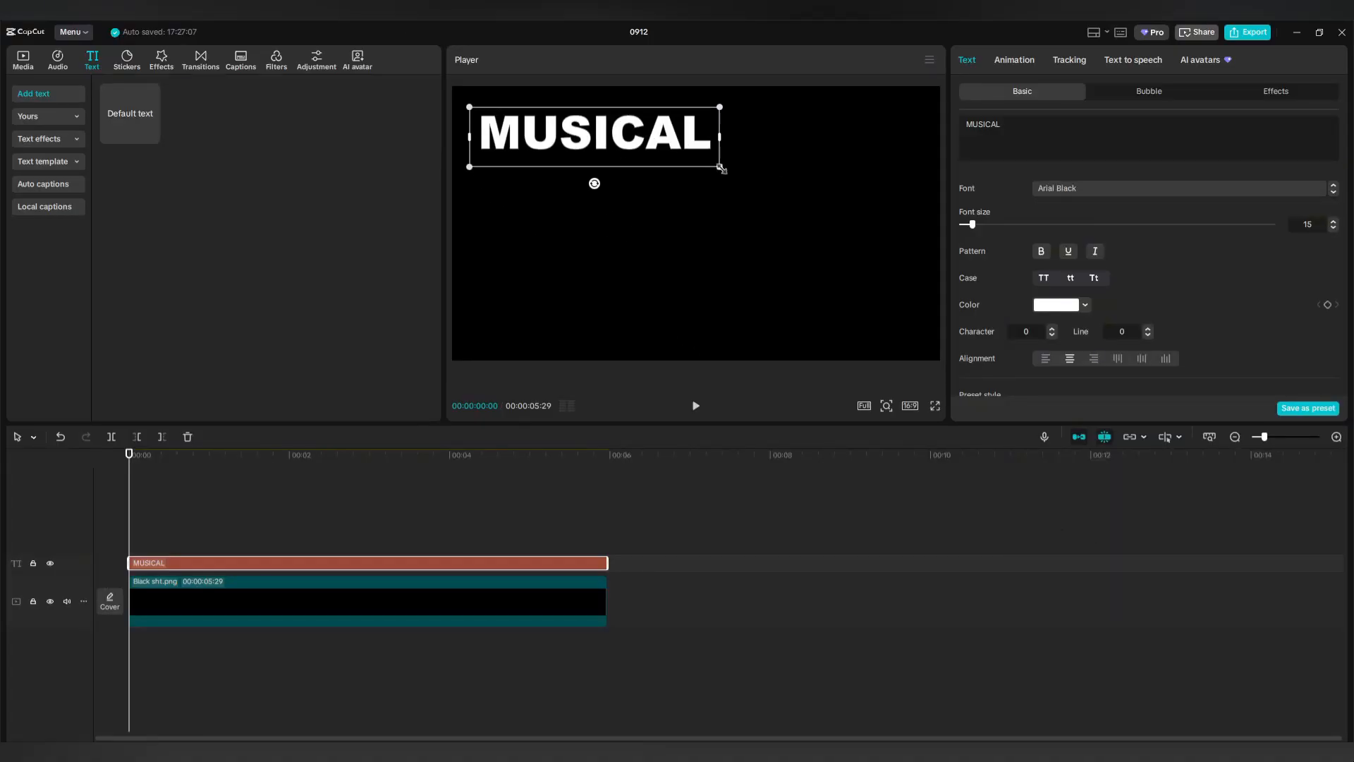
left_click_drag(720, 168, 772, 218)
mouse_move(662, 156)
left_mouse_down()
mouse_move(709, 160)
mouse_move(629, 132)
mouse_move(638, 150)
left_mouse_up()
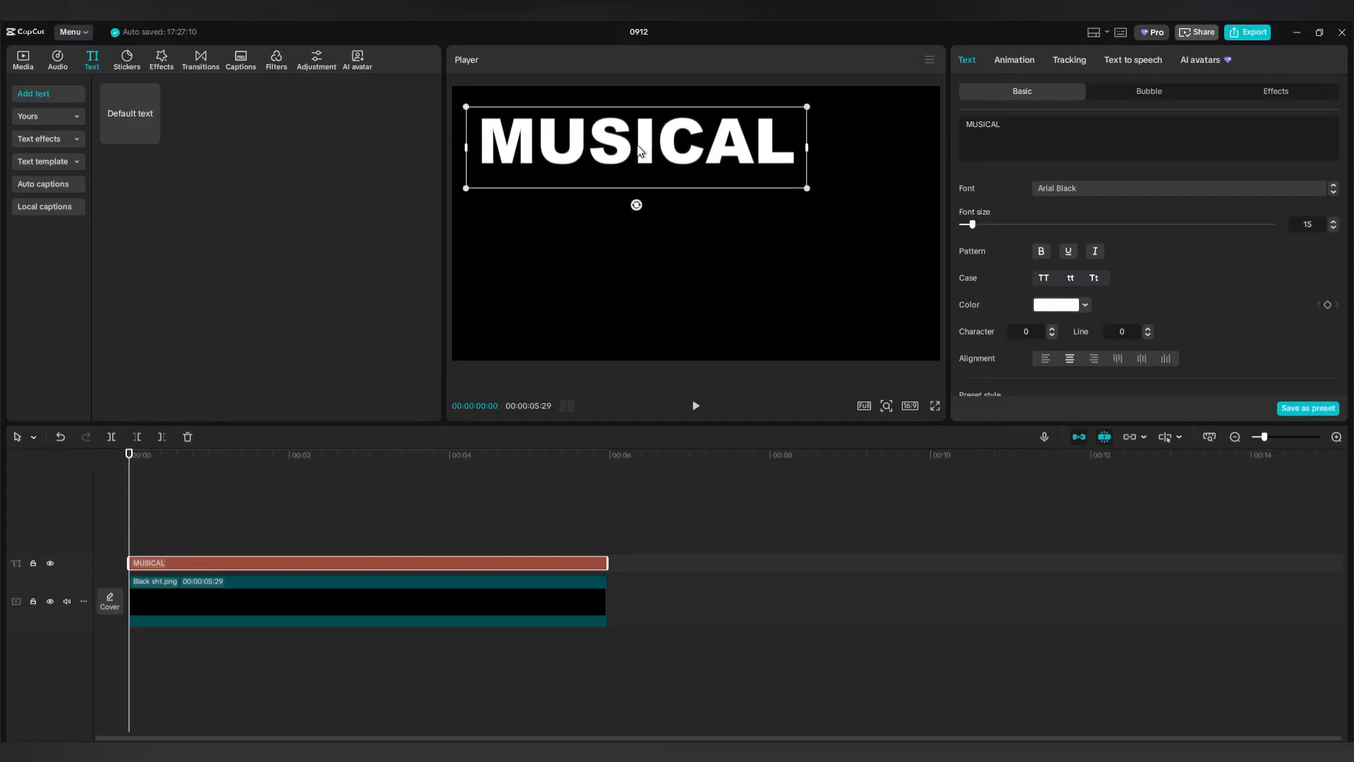
left_click_drag(806, 189, 773, 186)
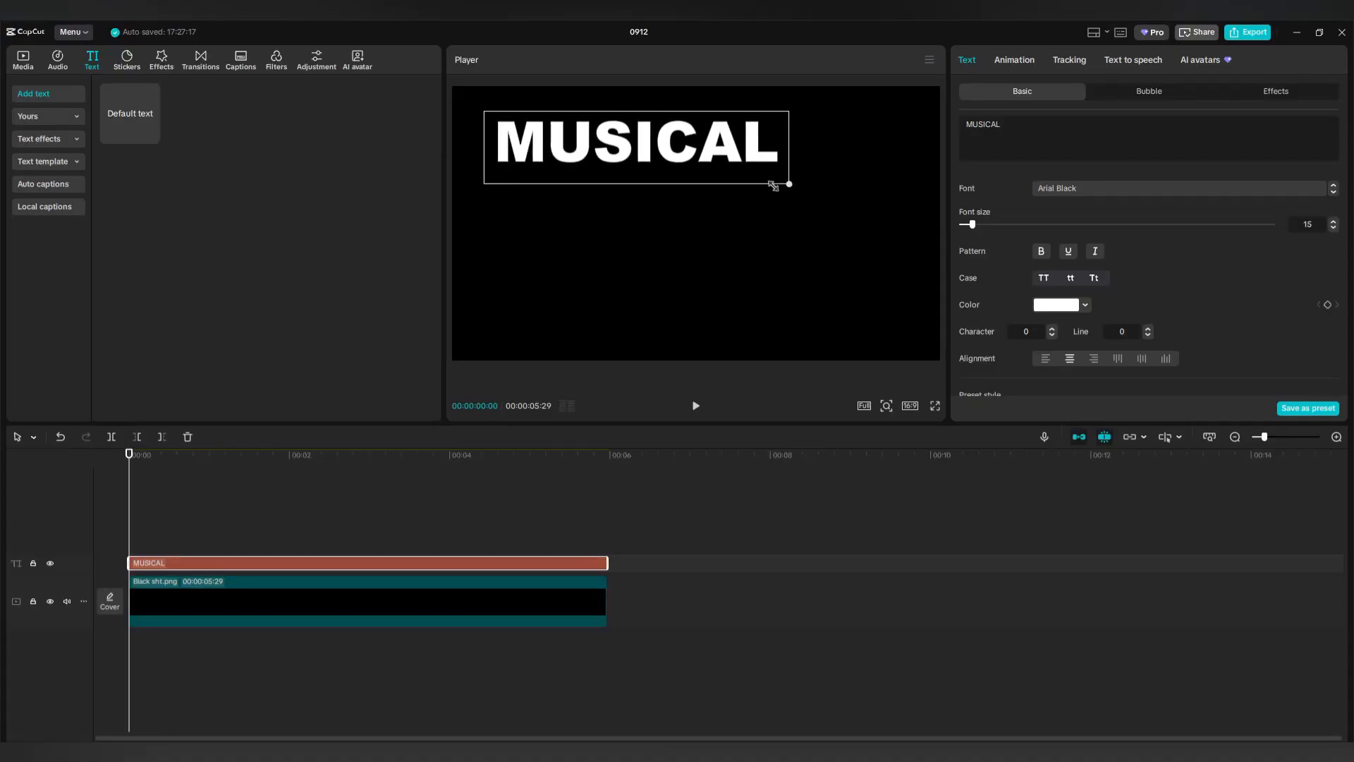
left_click_drag(681, 153, 656, 134)
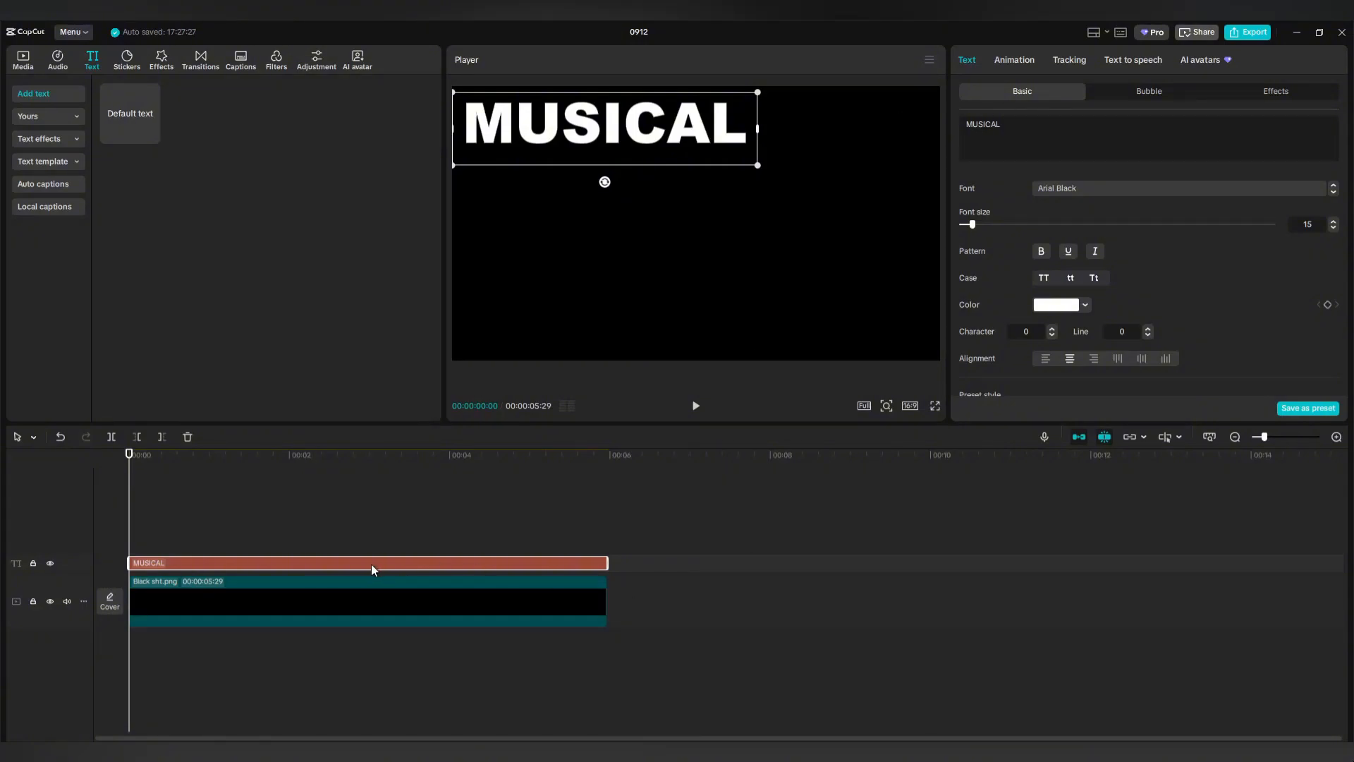
key("ctrl+c")
key("ctrl+v")
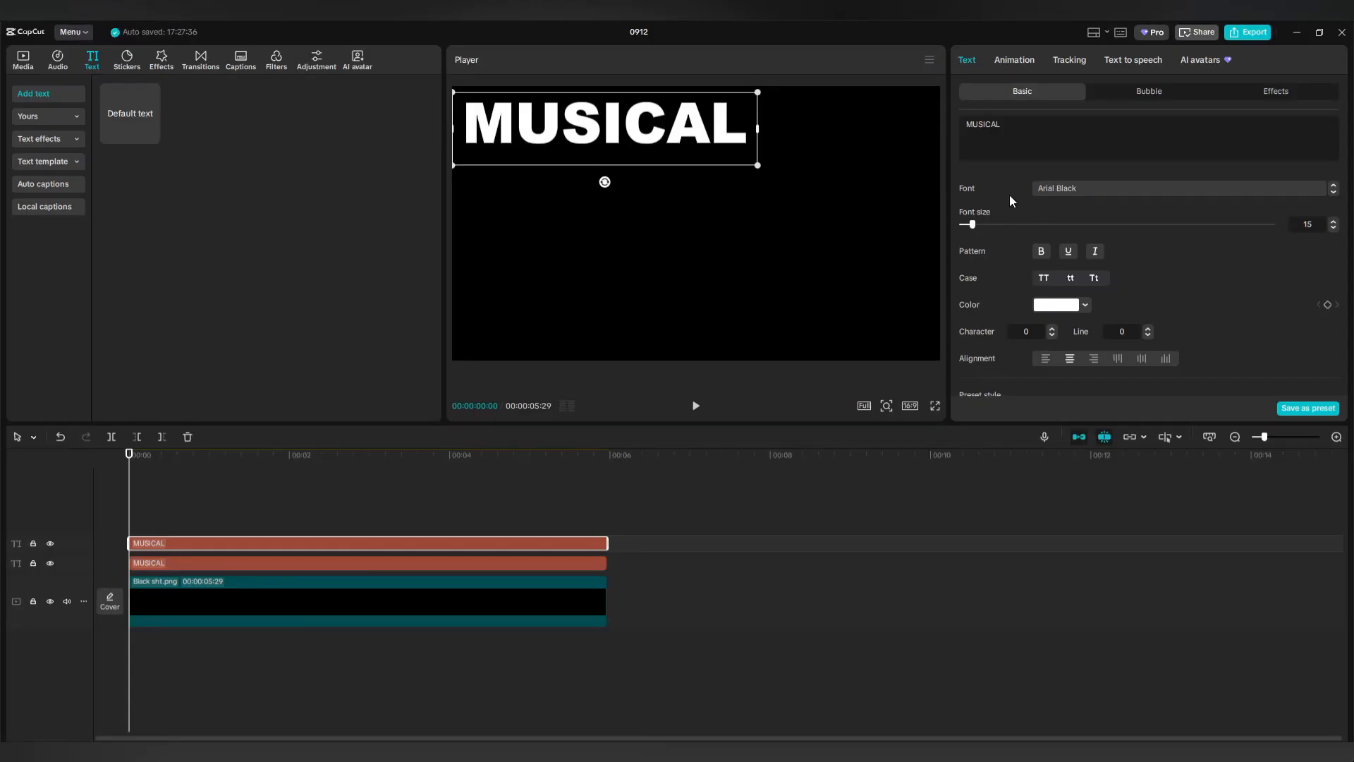
Shrink the duplicate into a small MELODY word and add a SERENADE copy beside it.
mouse_move(1036, 751)
left_click_drag(614, 129, 729, 185)
left_click_drag(568, 149, 774, 112)
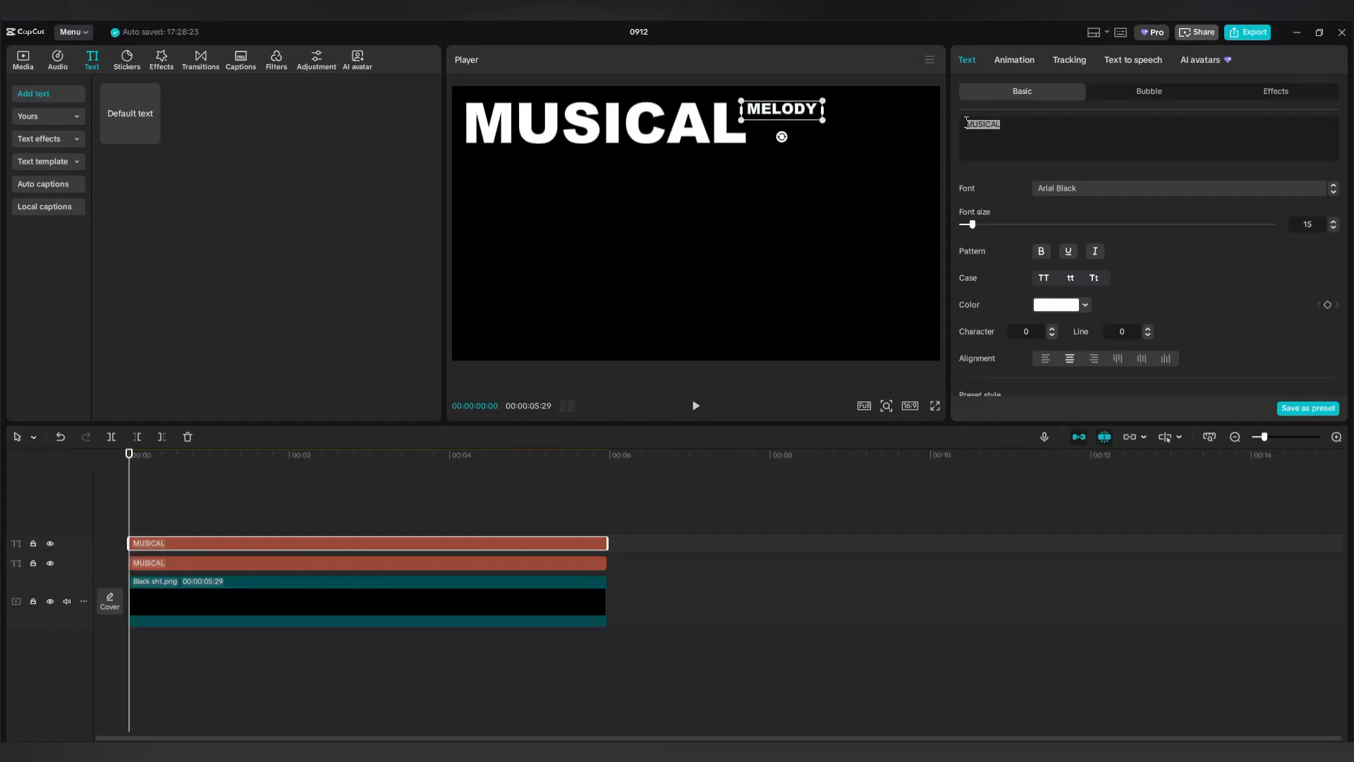
type("MELODY")
key("ctrl+v")
mouse_move(785, 111)
left_mouse_down()
mouse_move(798, 133)
mouse_move(749, 120)
left_mouse_up()
type("SERENADE")
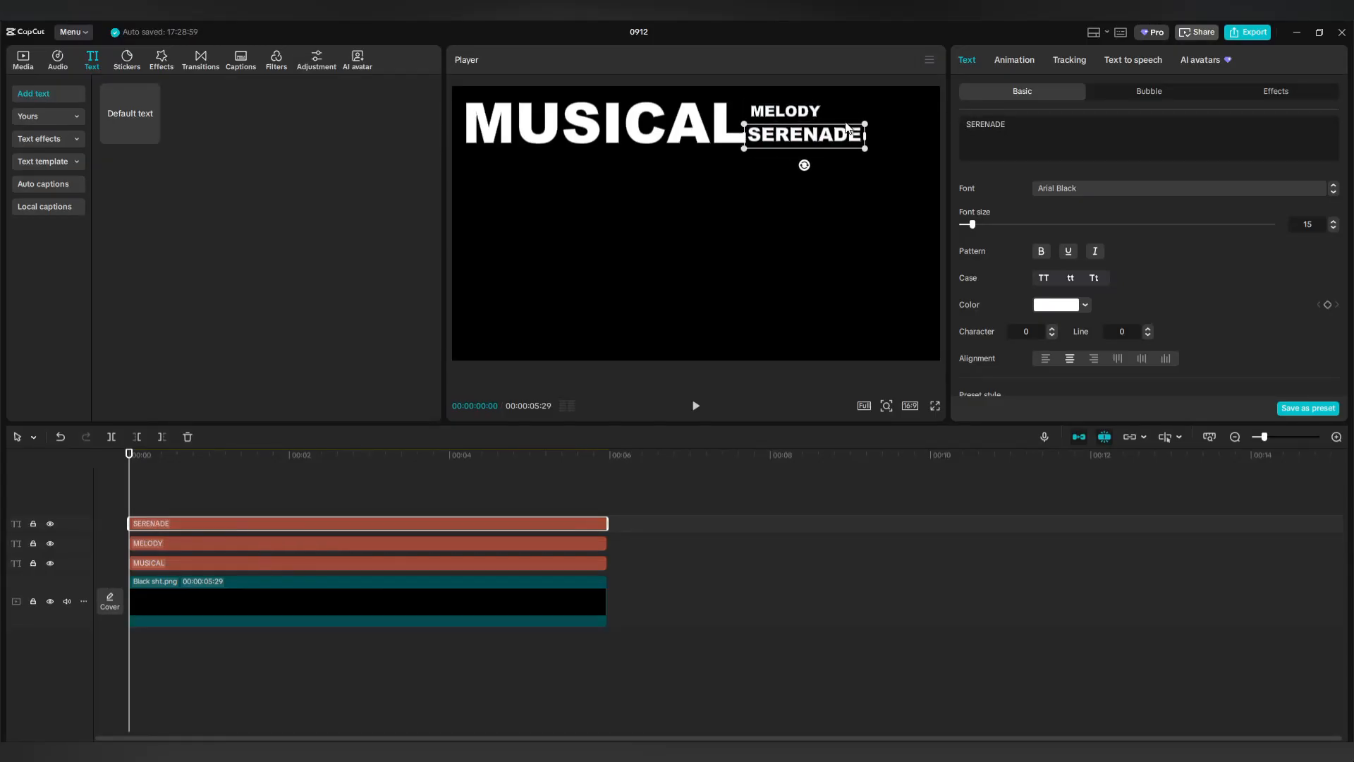
Add ORCHESTRATE and DANCE copies, giving MELODY a new font and ORCHESTRATE the AIGDT font.
key("ctrl+v")
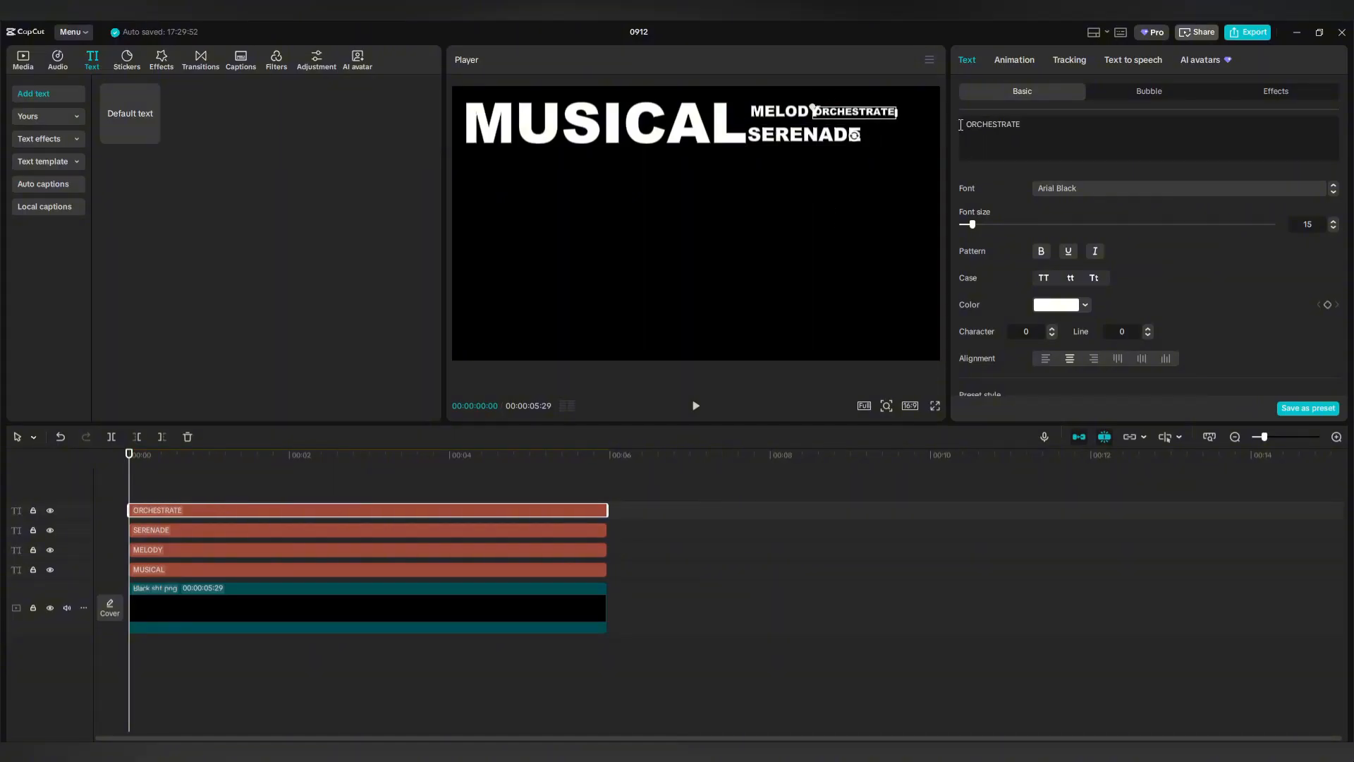
key("ctrl+v")
left_click_drag(873, 115, 908, 138)
left_click_drag(859, 127, 846, 102)
left_click_drag(881, 138, 933, 140)
type("DANCE")
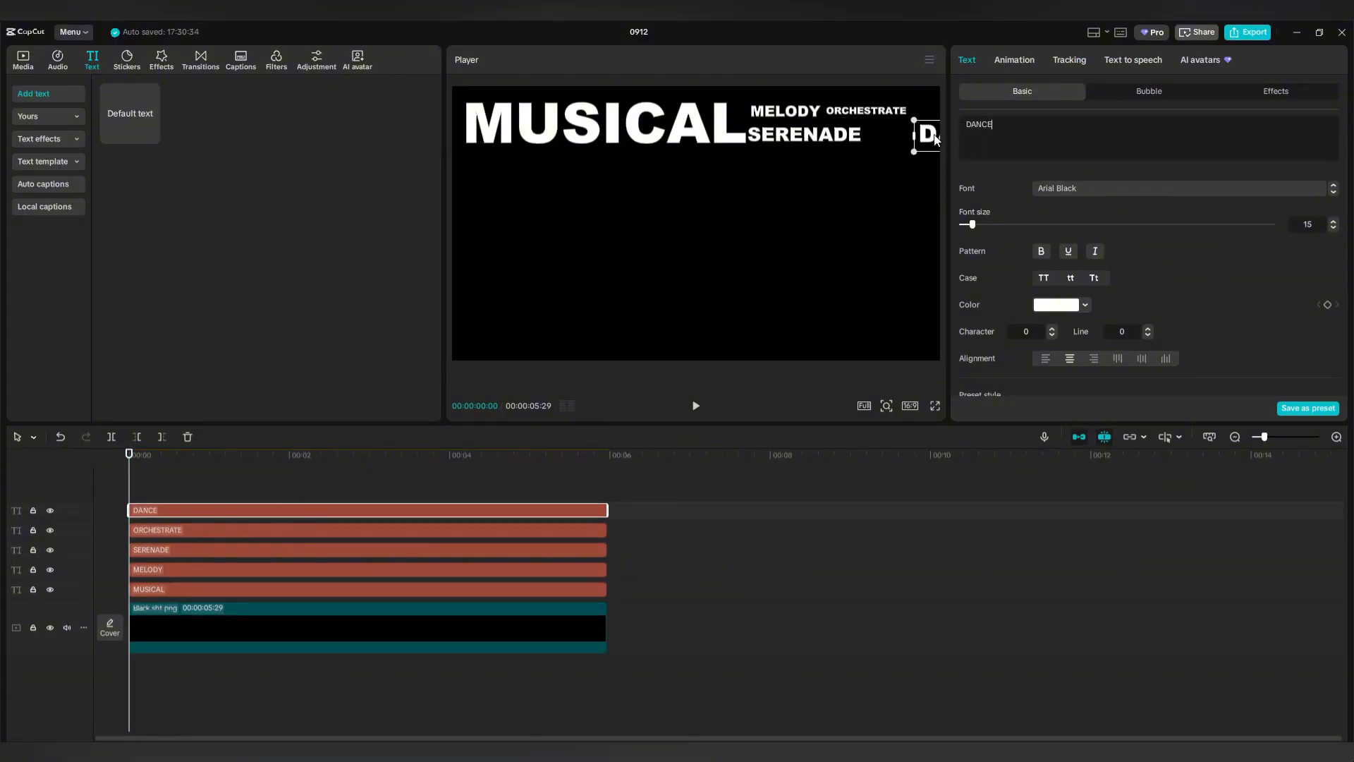
left_click_drag(935, 140, 884, 141)
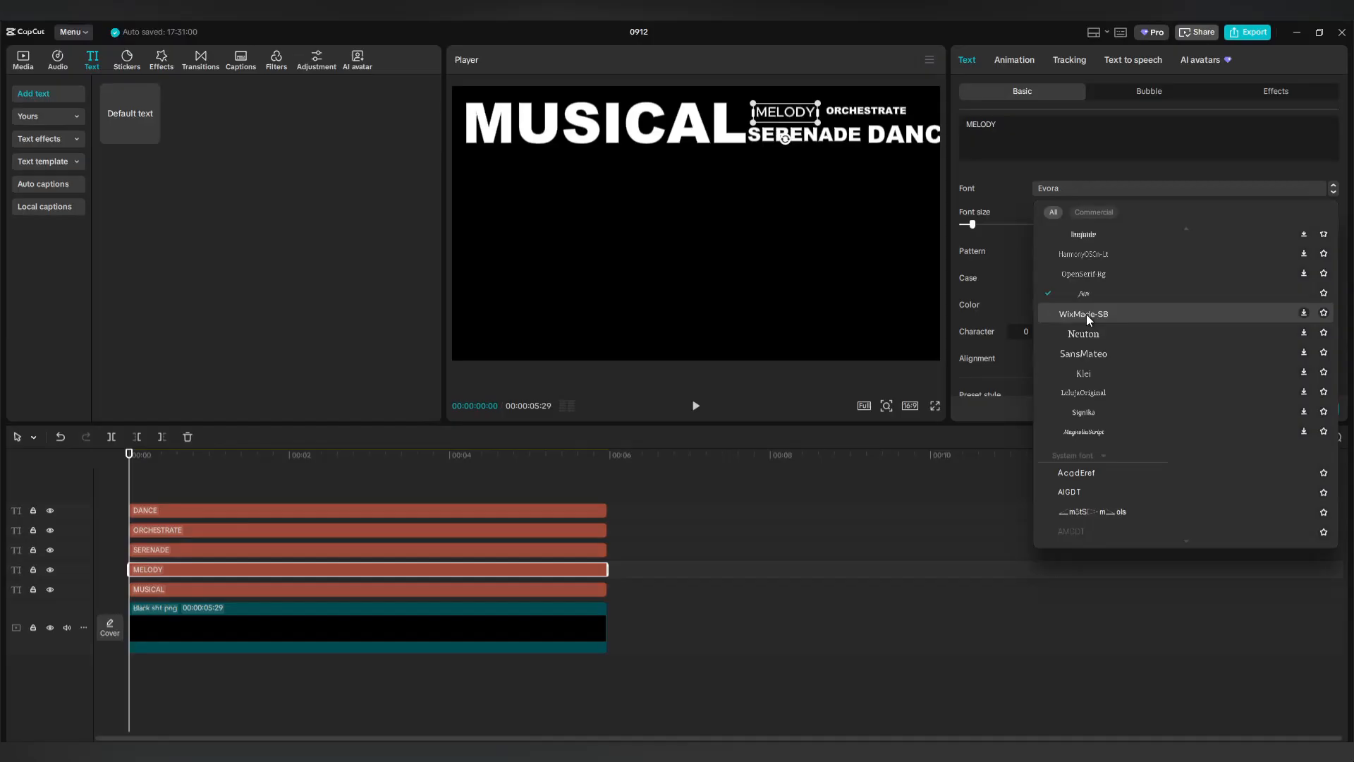
left_click(1086, 314)
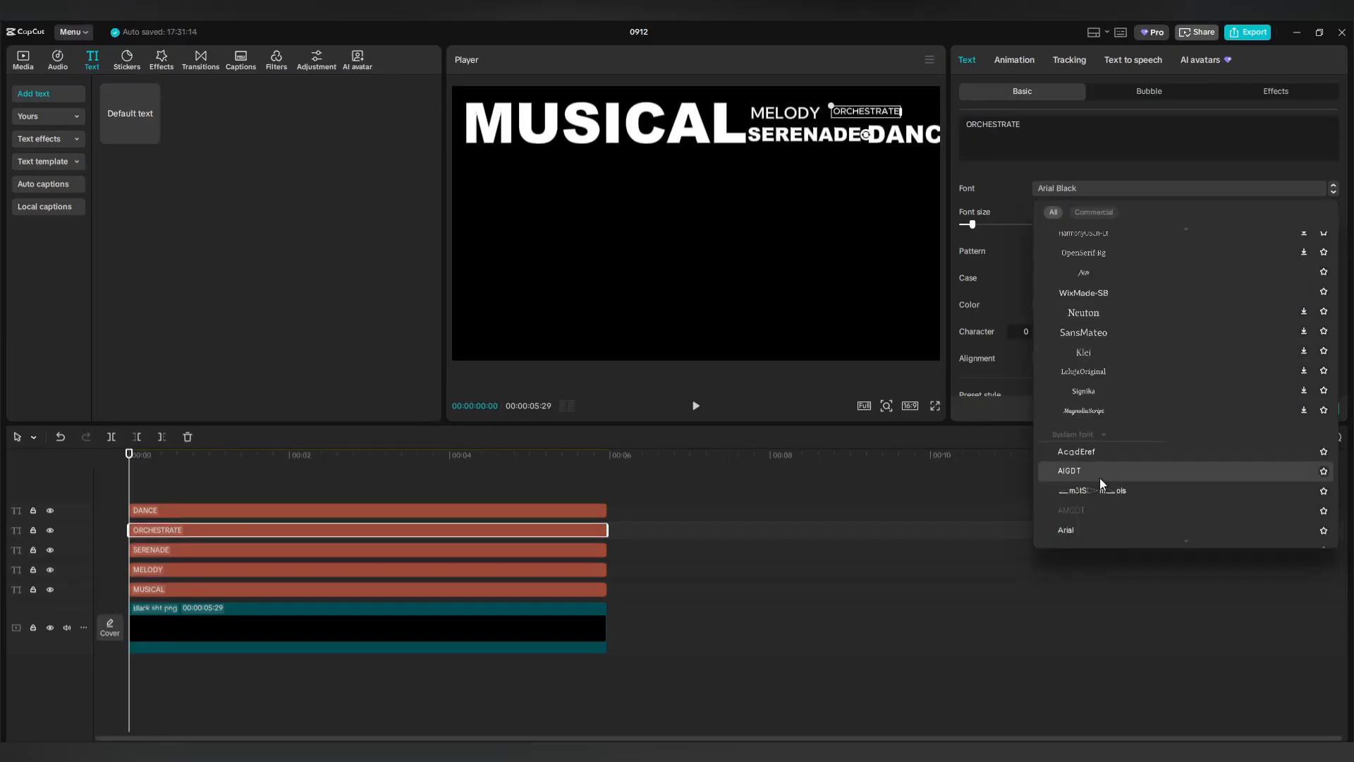
left_click(1102, 482)
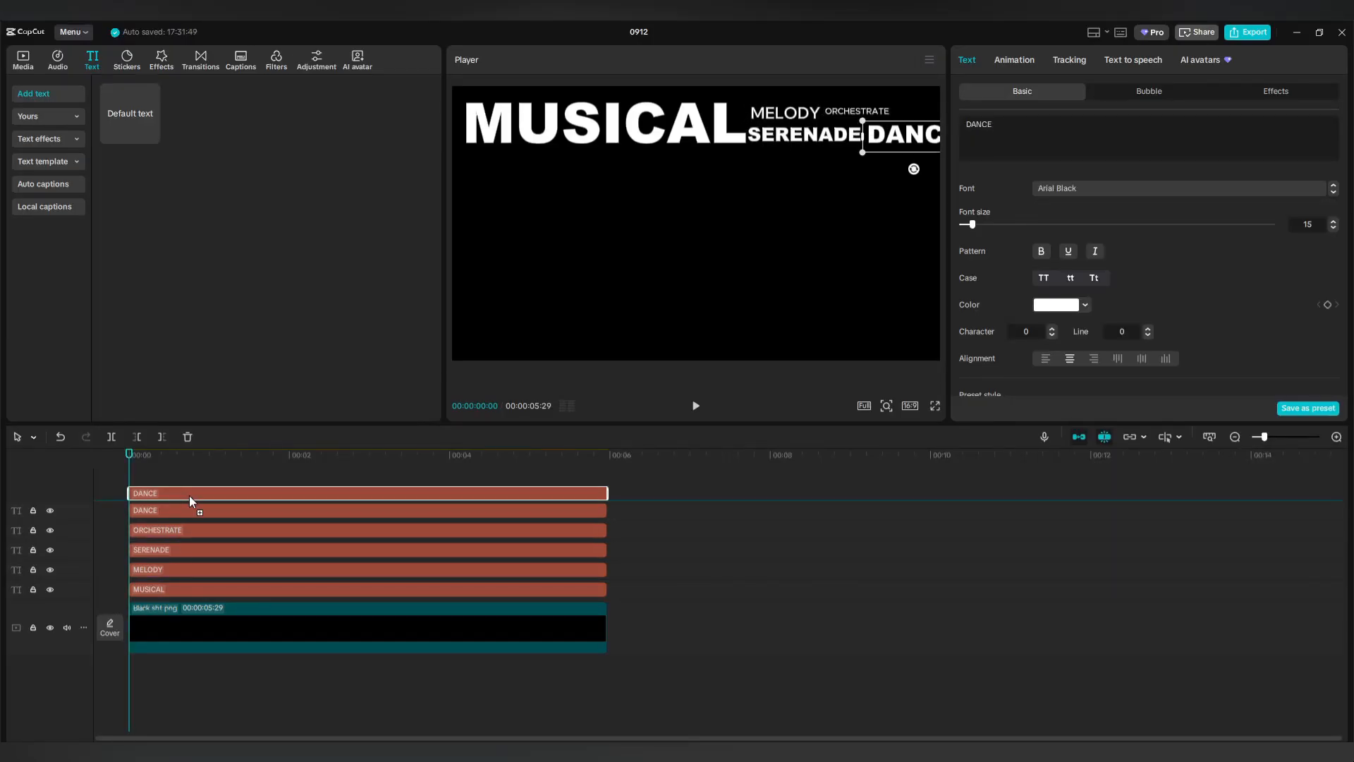
key("ctrl+v")
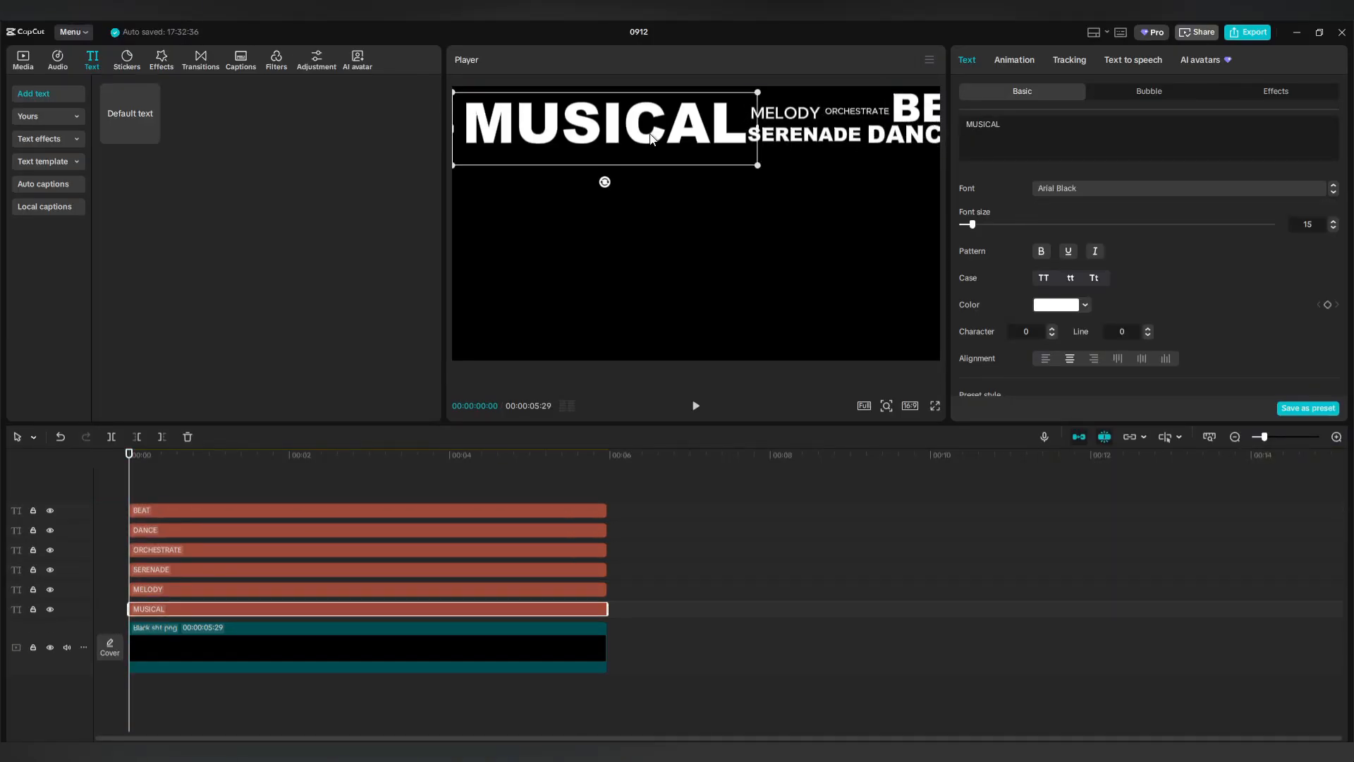
Pack the smaller words and BEAT tightly against MUSICAL, tucking DANCE beneath BEAT.
left_click_drag(666, 134, 655, 136)
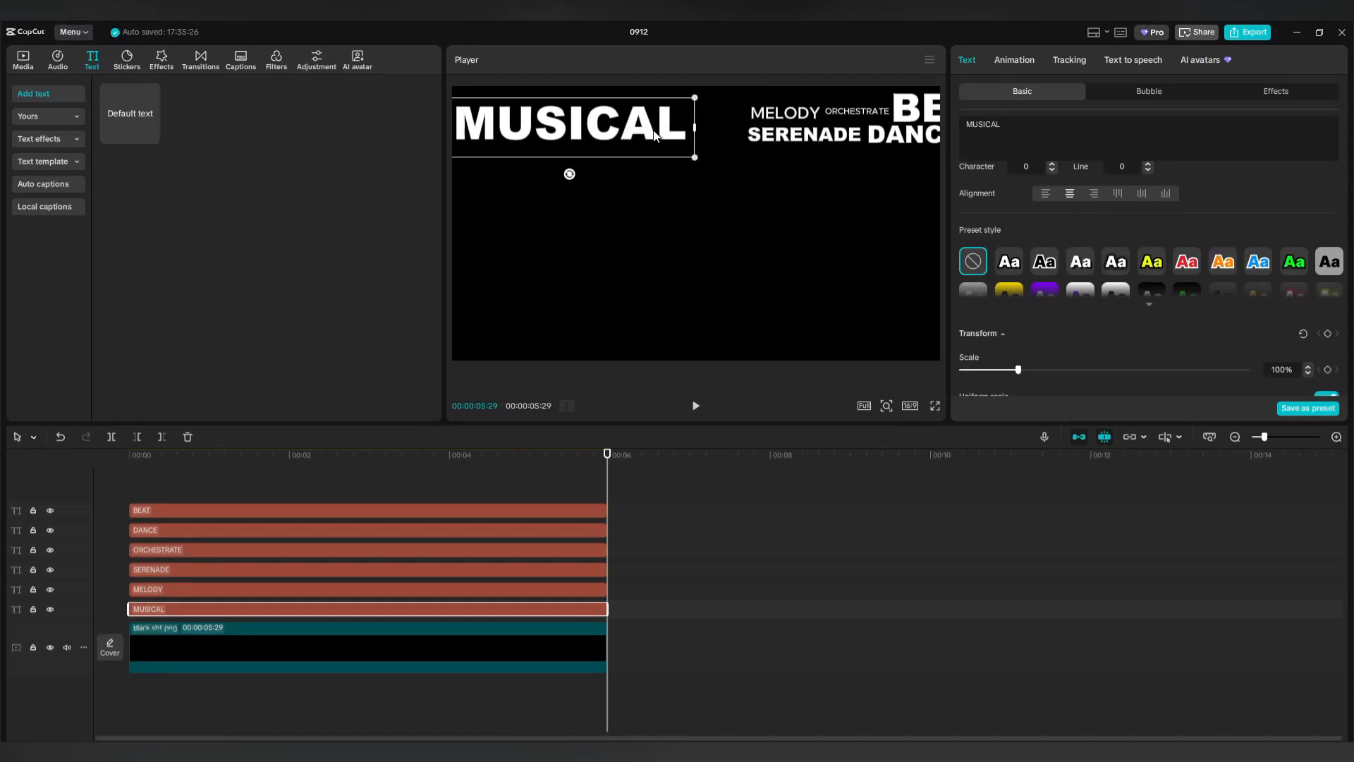
left_click_drag(804, 136, 749, 134)
left_click_drag(785, 115, 715, 117)
left_click_drag(857, 113, 786, 116)
left_click_drag(919, 111, 870, 139)
left_click(898, 143)
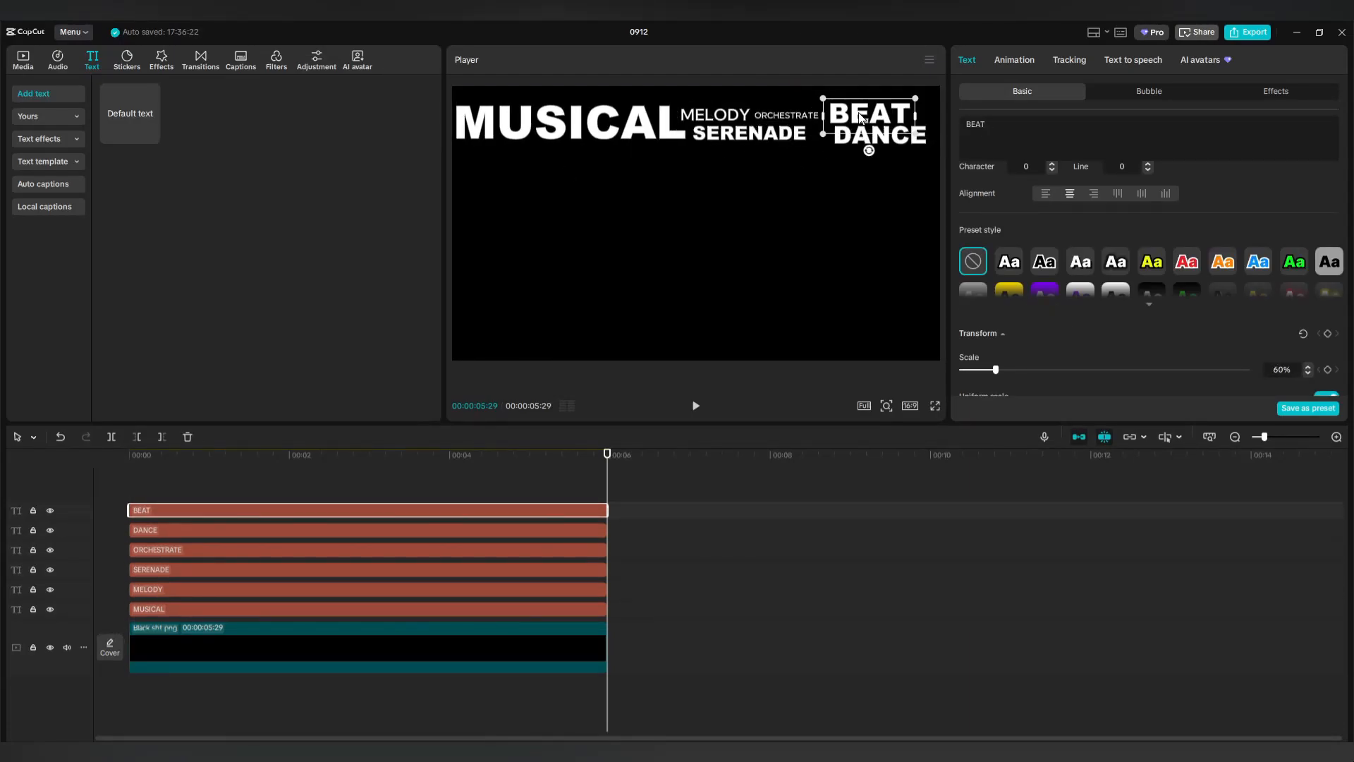
left_click_drag(641, 498, 556, 627)
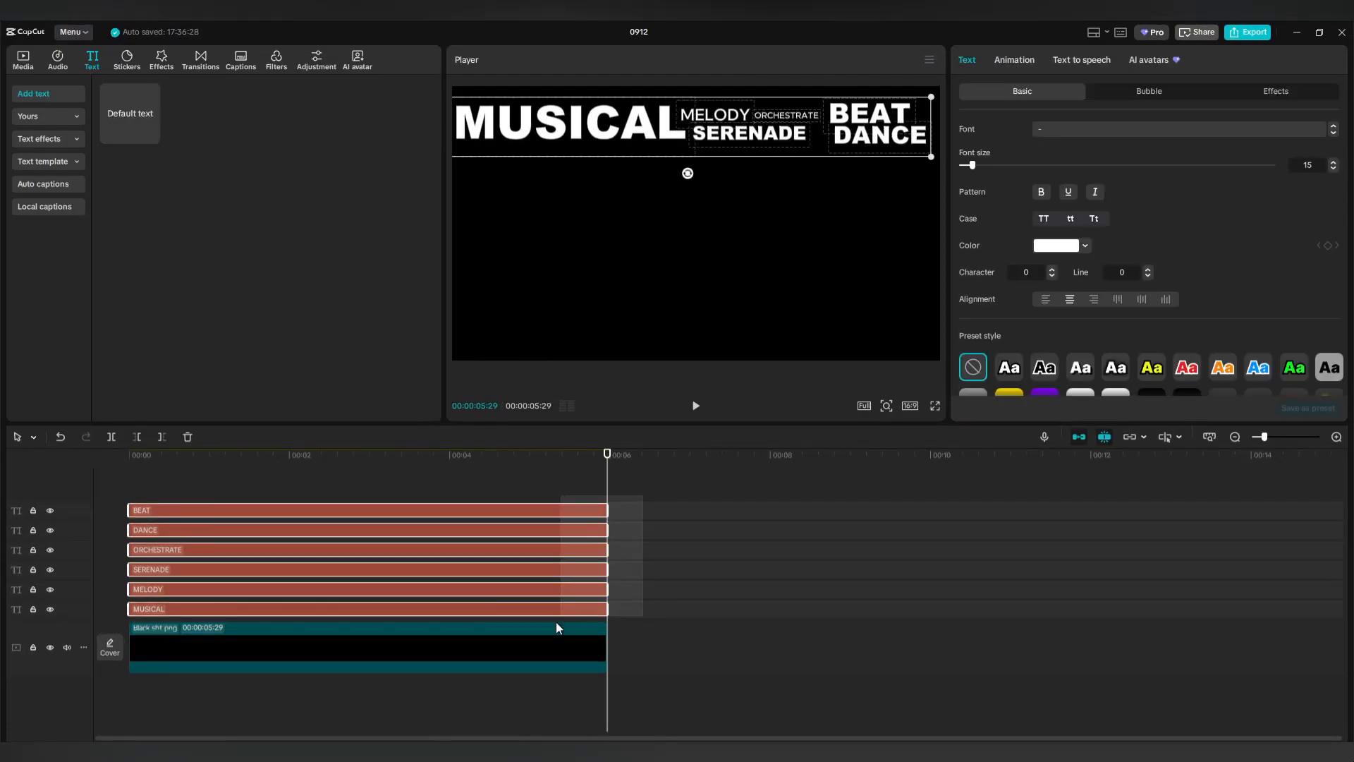
Merge the six selected text clips into one compound clip and duplicate it onto a new track.
right_click(569, 511)
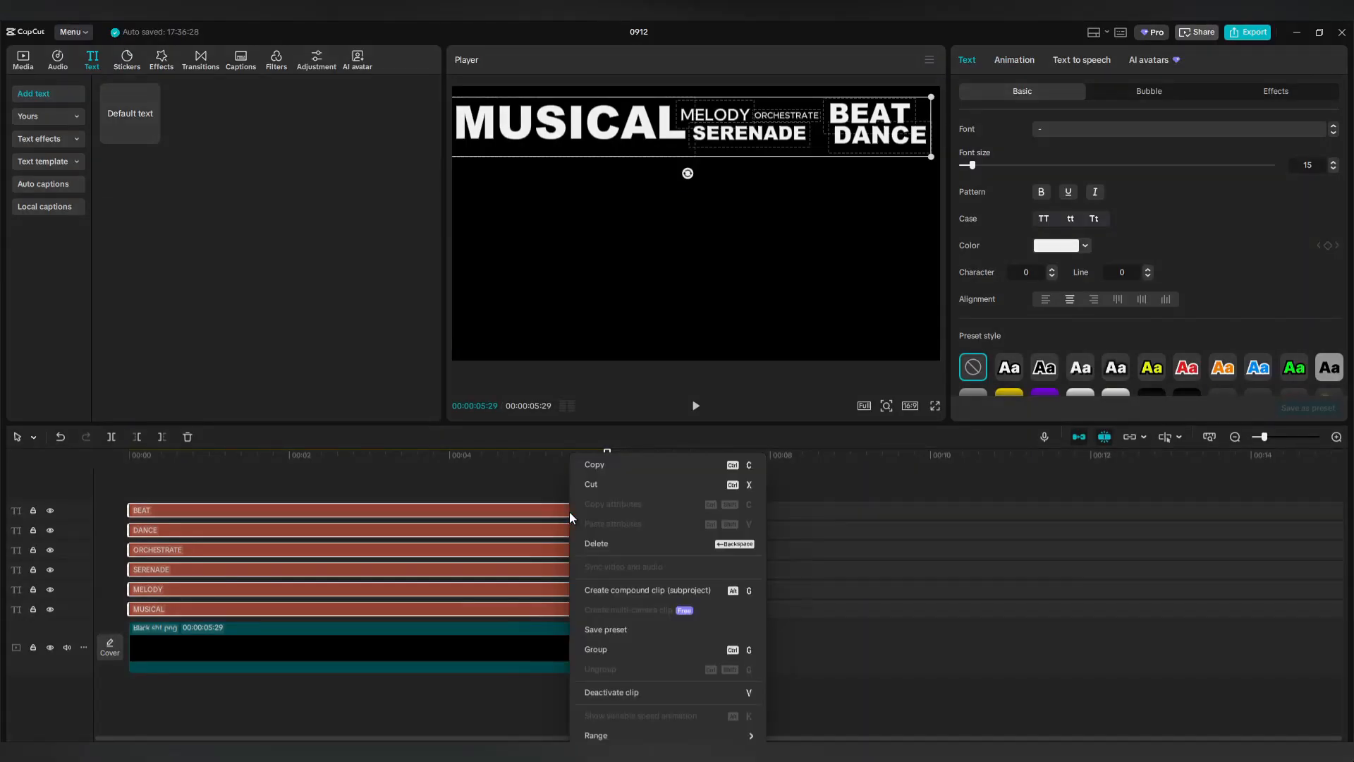
left_click(627, 589)
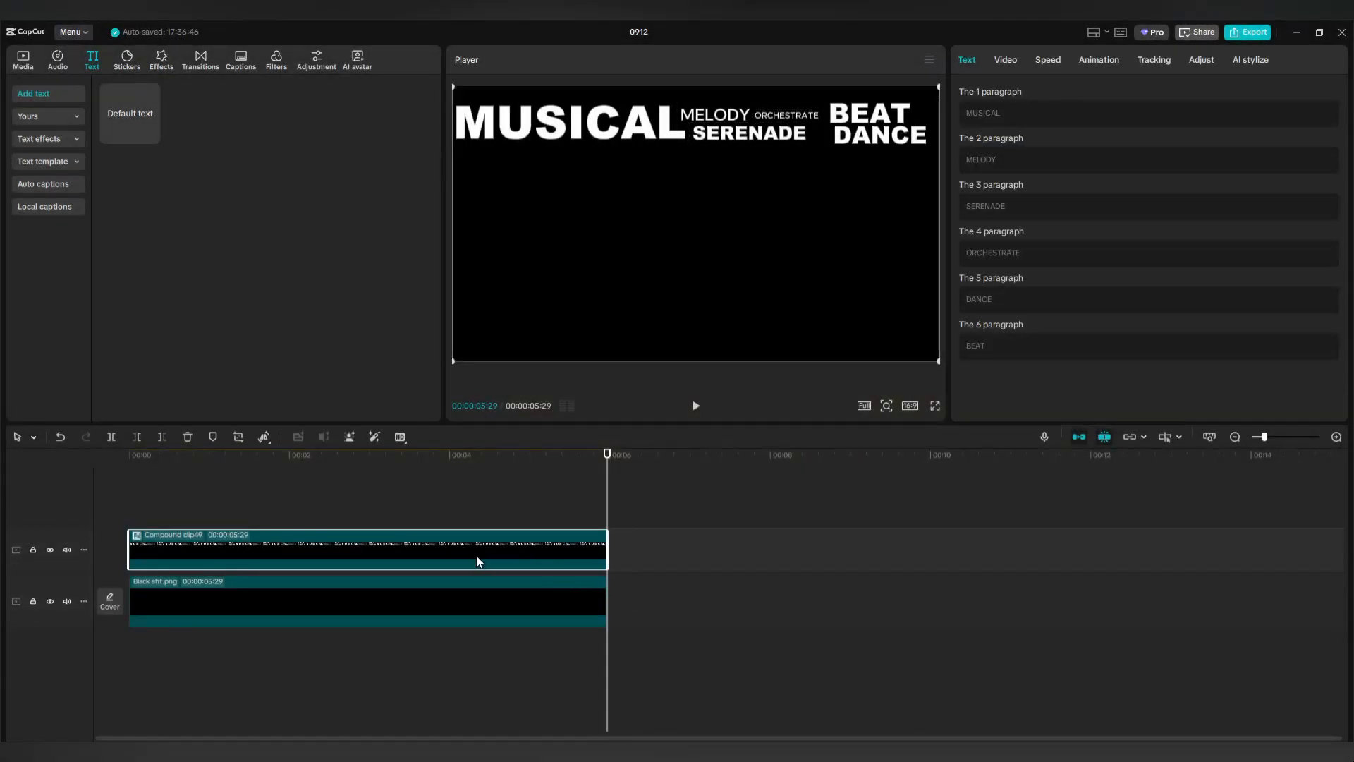
left_click_drag(481, 560, 408, 506)
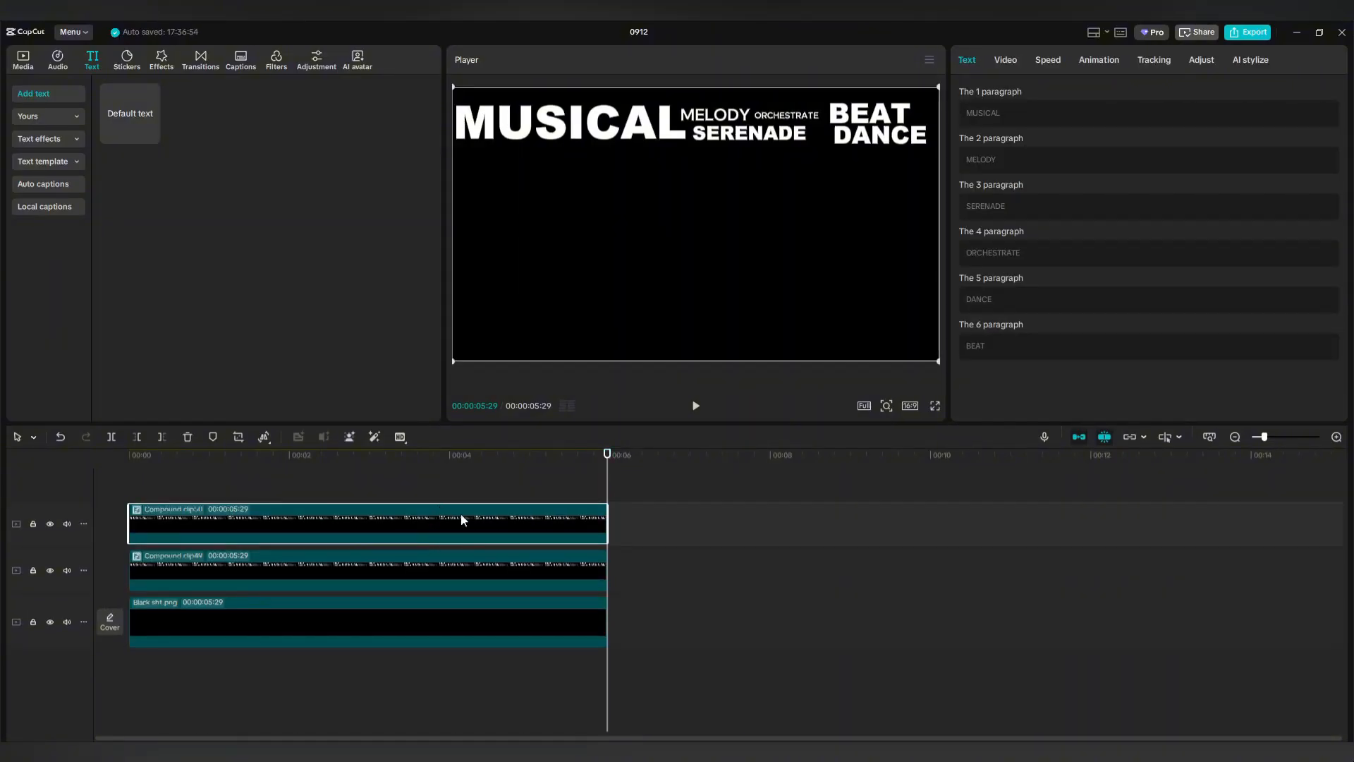
Move the copied word block lower and right, and shift the original block up and left.
left_click_drag(630, 155, 633, 189)
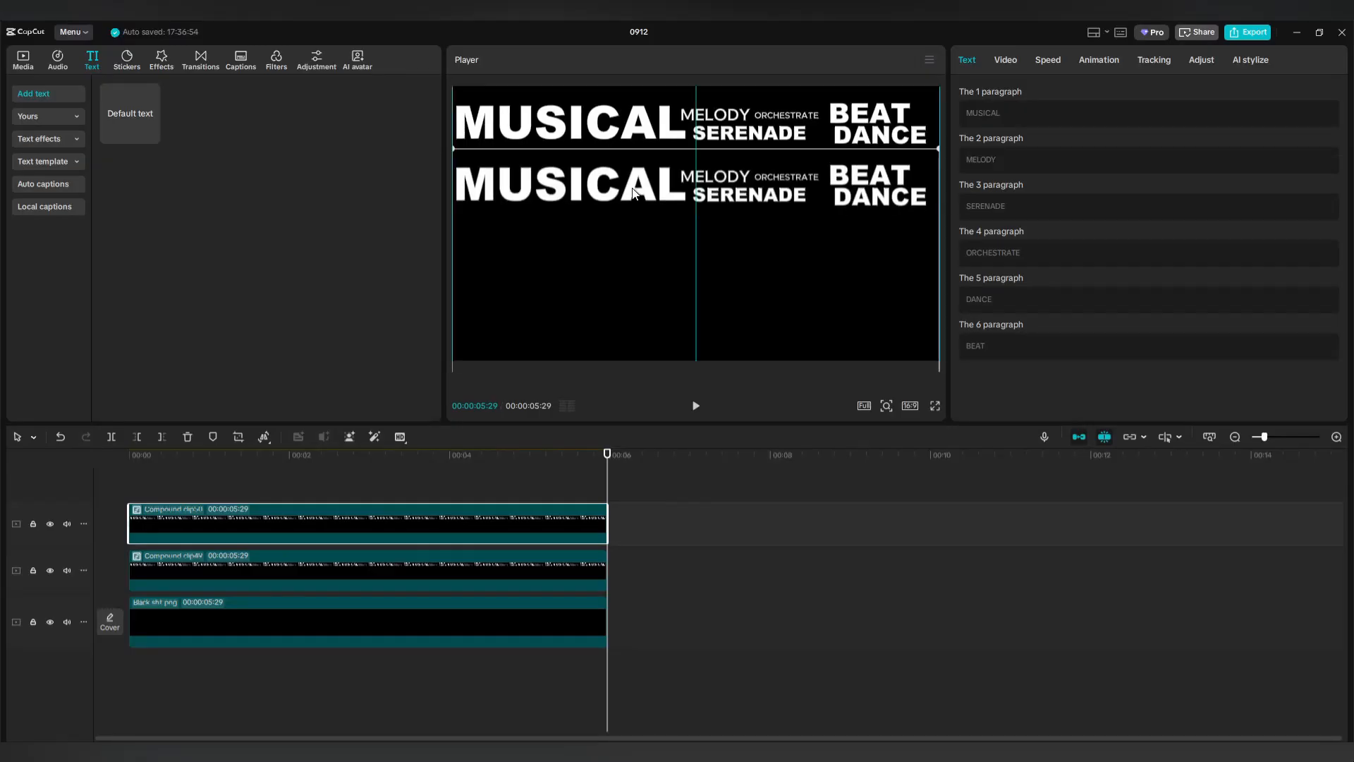
left_click(1005, 60)
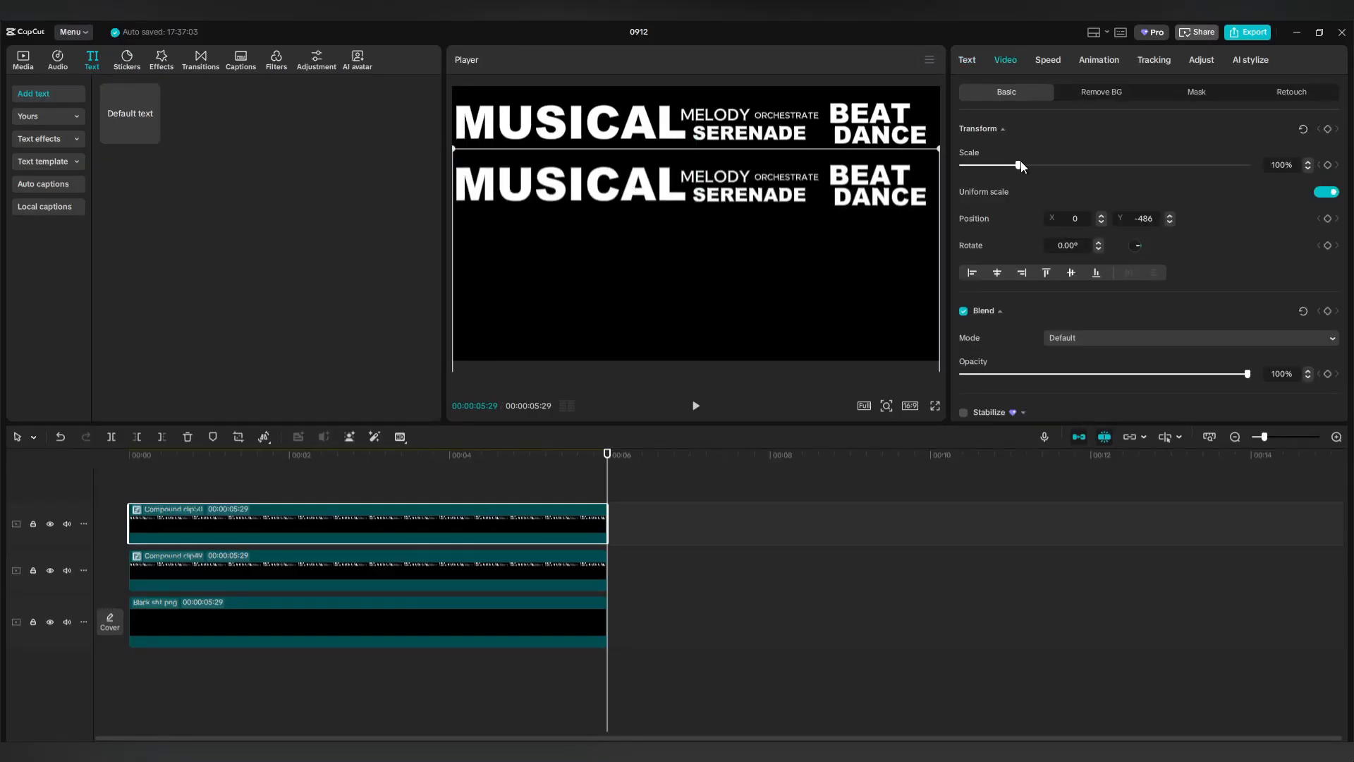
left_click_drag(509, 219, 876, 178)
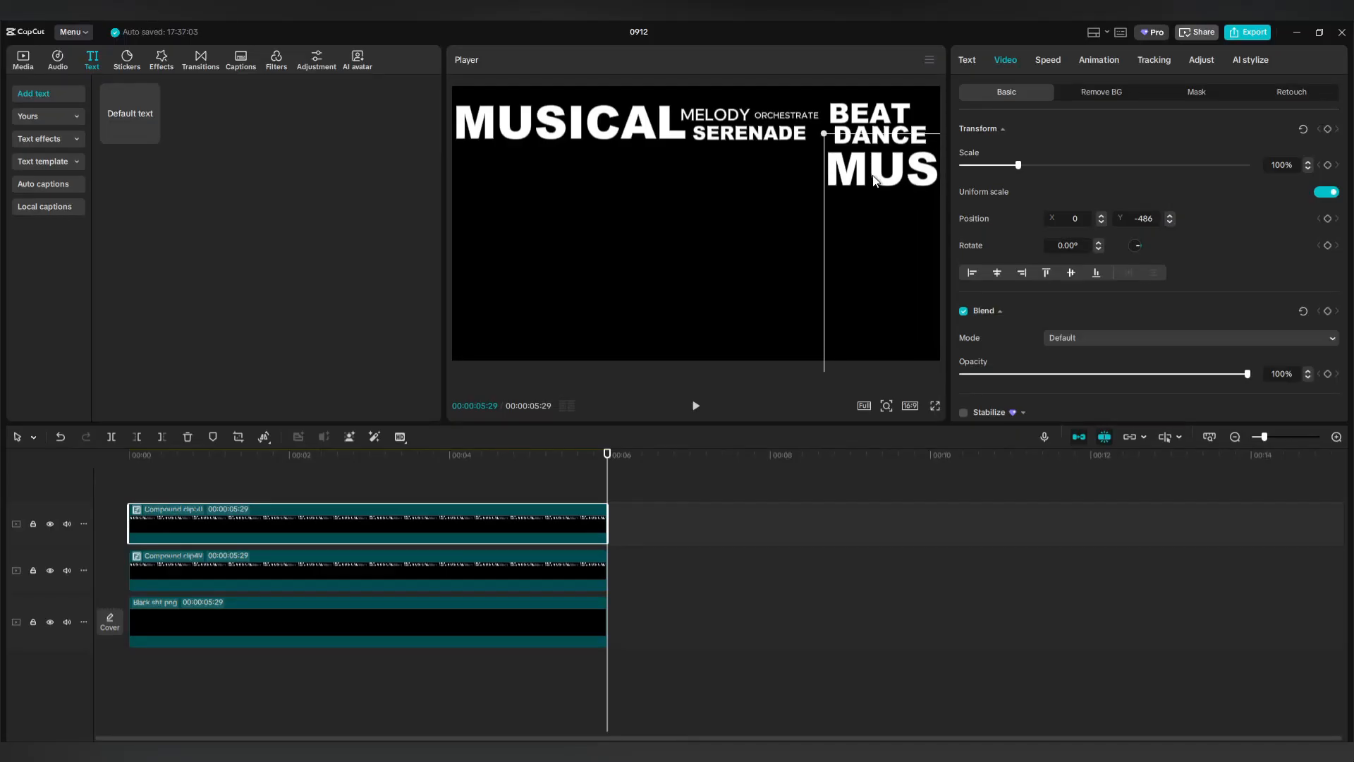
left_click(605, 135)
left_click_drag(618, 136, 613, 109)
left_click_drag(891, 181, 380, 146)
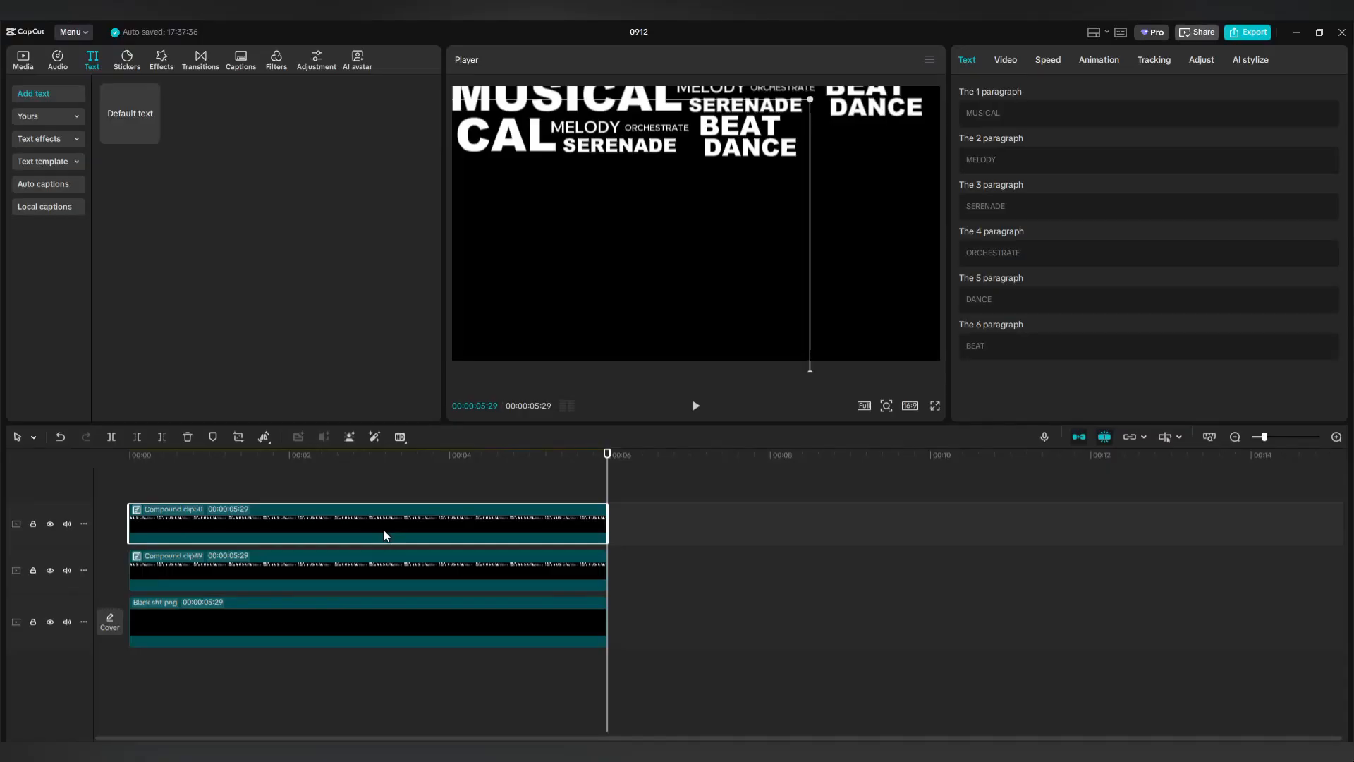
Duplicate the word block, shrink the copy and place it mid-frame beside BEAT DANCE.
left_click_drag(383, 529, 375, 485)
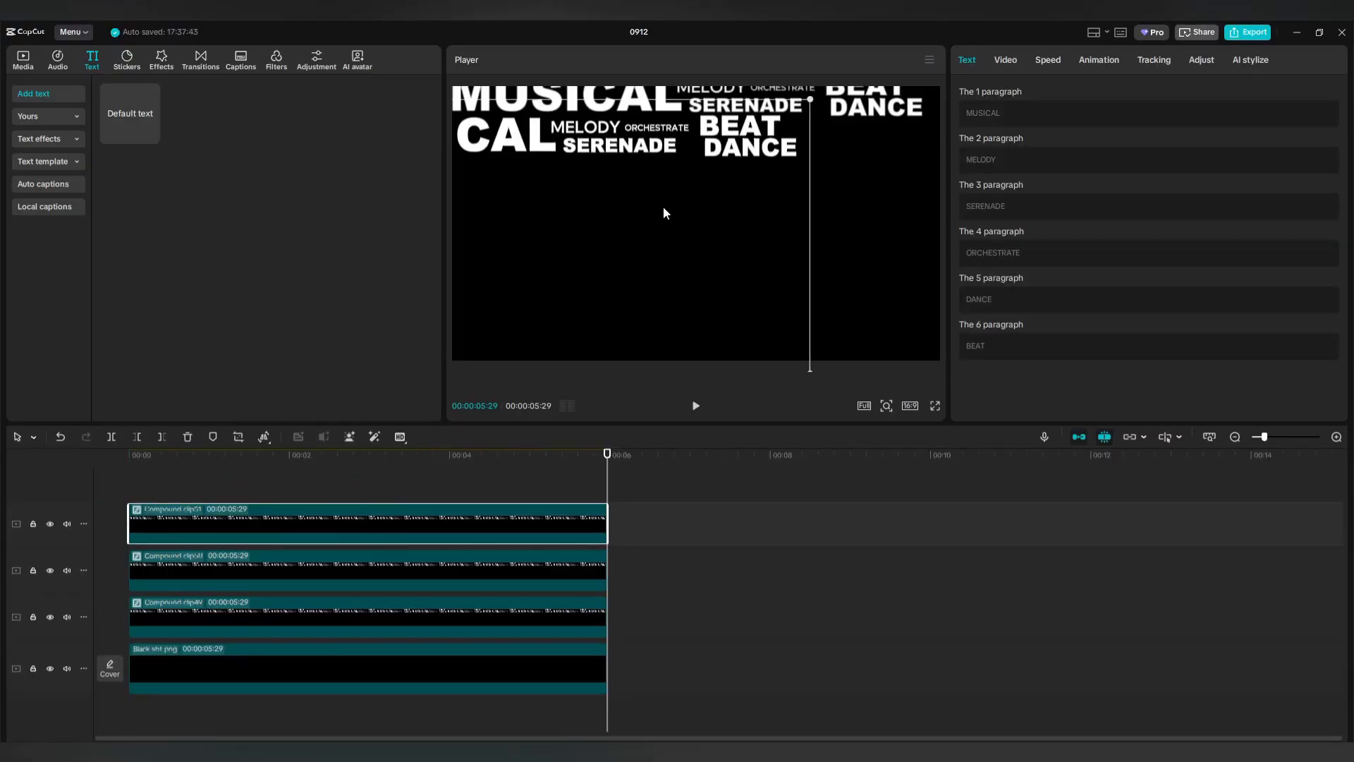
left_click_drag(625, 210, 790, 275)
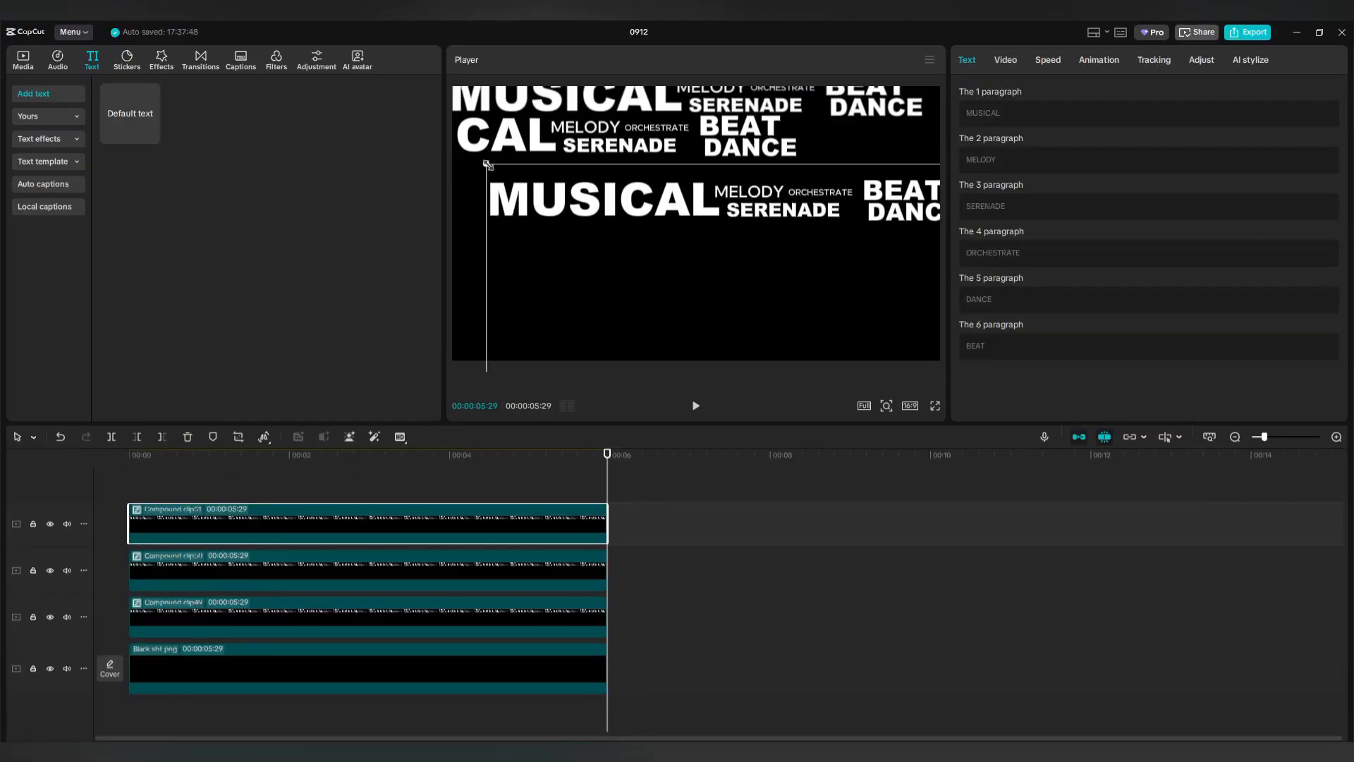
left_click_drag(487, 165, 855, 172)
left_click_drag(412, 531, 411, 490)
Add two more word block copies, one shifted right and one placed lower down.
left_click_drag(871, 125, 670, 169)
left_click(355, 615)
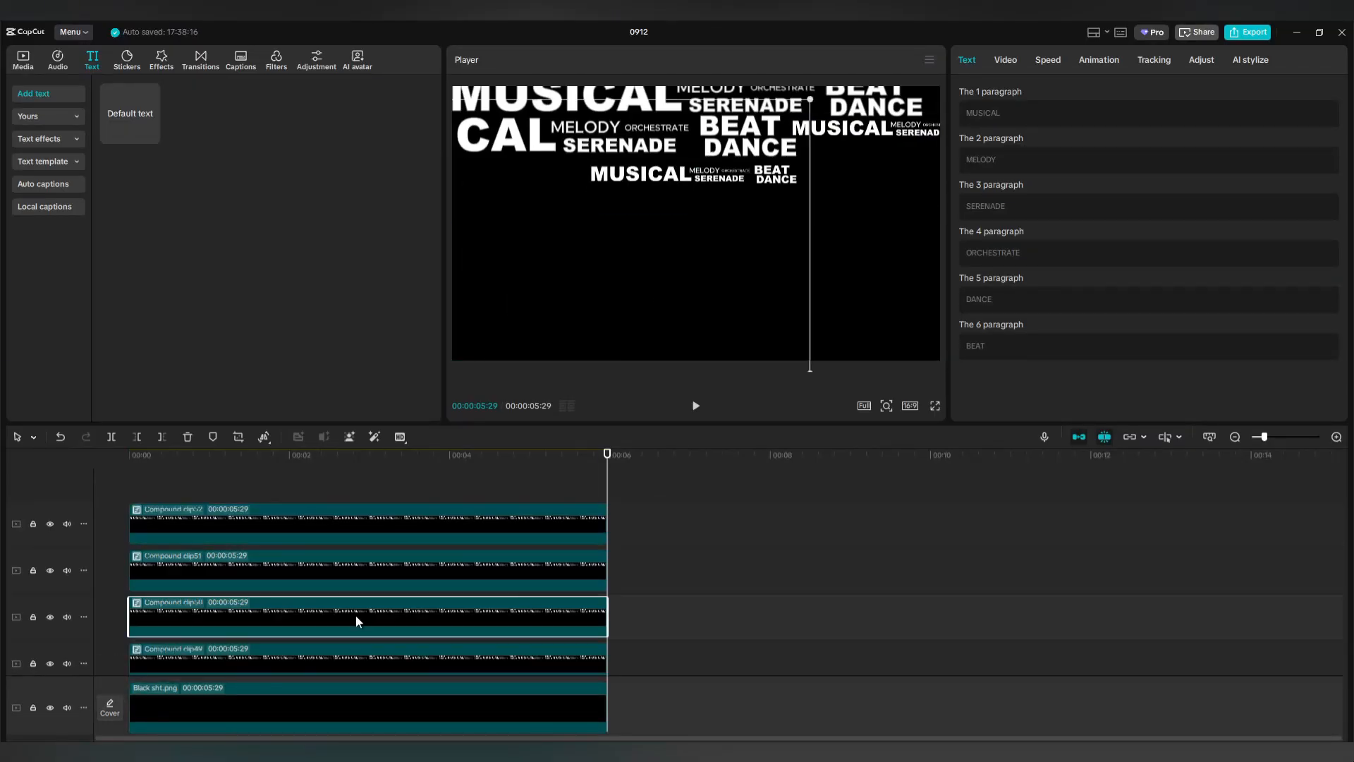
left_click_drag(356, 615, 355, 488)
left_click_drag(528, 134, 1011, 168)
left_click_drag(320, 523, 319, 486)
left_click_drag(857, 175, 514, 214)
Add further enlarged word block copies on the left and lower rows, moving one down-left.
left_click(412, 619)
left_click_drag(412, 619, 412, 487)
left_click_drag(677, 204, 450, 211)
left_click_drag(573, 164, 593, 153)
left_click_drag(522, 211, 518, 212)
left_click_drag(431, 524, 432, 484)
left_click_drag(522, 229, 657, 319)
left_click_drag(725, 244, 872, 81)
left_click_drag(503, 296, 273, 349)
Add copies on the right and lower rows, shrinking one to 61% scale.
left_click_drag(458, 526, 459, 487)
left_click_drag(536, 282, 1050, 284)
left_click_drag(458, 526, 458, 487)
left_click_drag(748, 268, 664, 312)
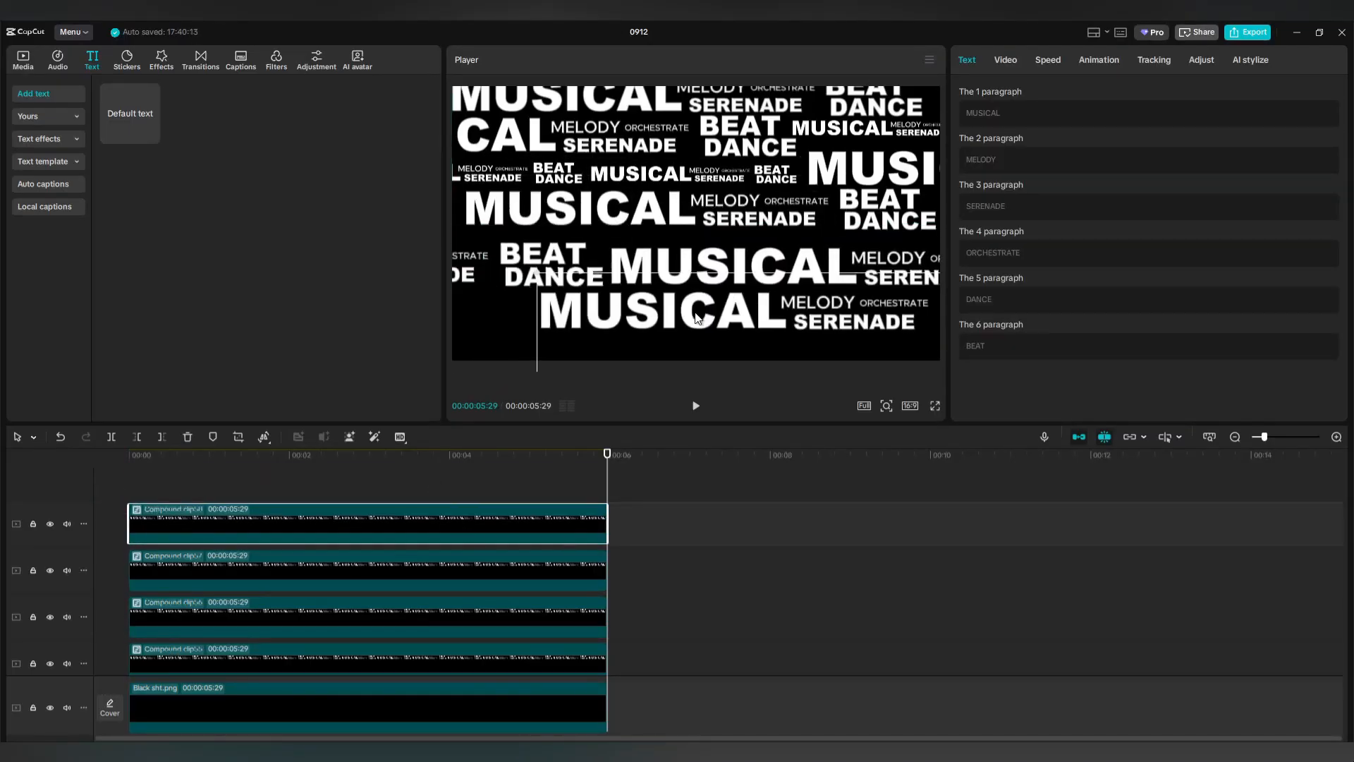
left_click_drag(459, 526, 458, 487)
left_click_drag(705, 310, 681, 340)
left_click(1005, 60)
left_click_drag(1023, 165, 997, 165)
left_click_drag(738, 354, 689, 359)
Place a BEAT DANCE copy at bottom-left and slightly enlarge the MUSICAL row.
left_click_drag(494, 569, 494, 487)
left_click_drag(591, 307, 345, 323)
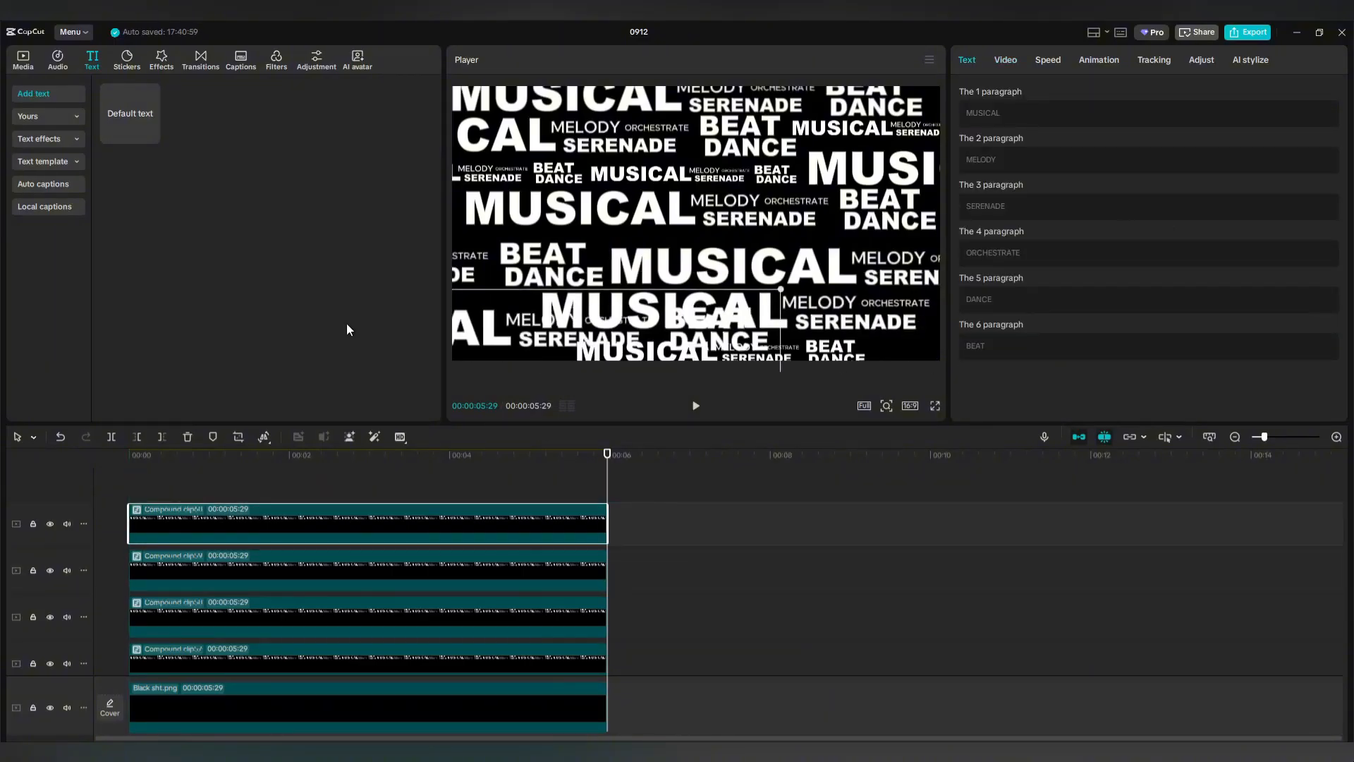
left_click_drag(618, 324, 398, 324)
left_click(652, 252)
left_click_drag(608, 228, 584, 211)
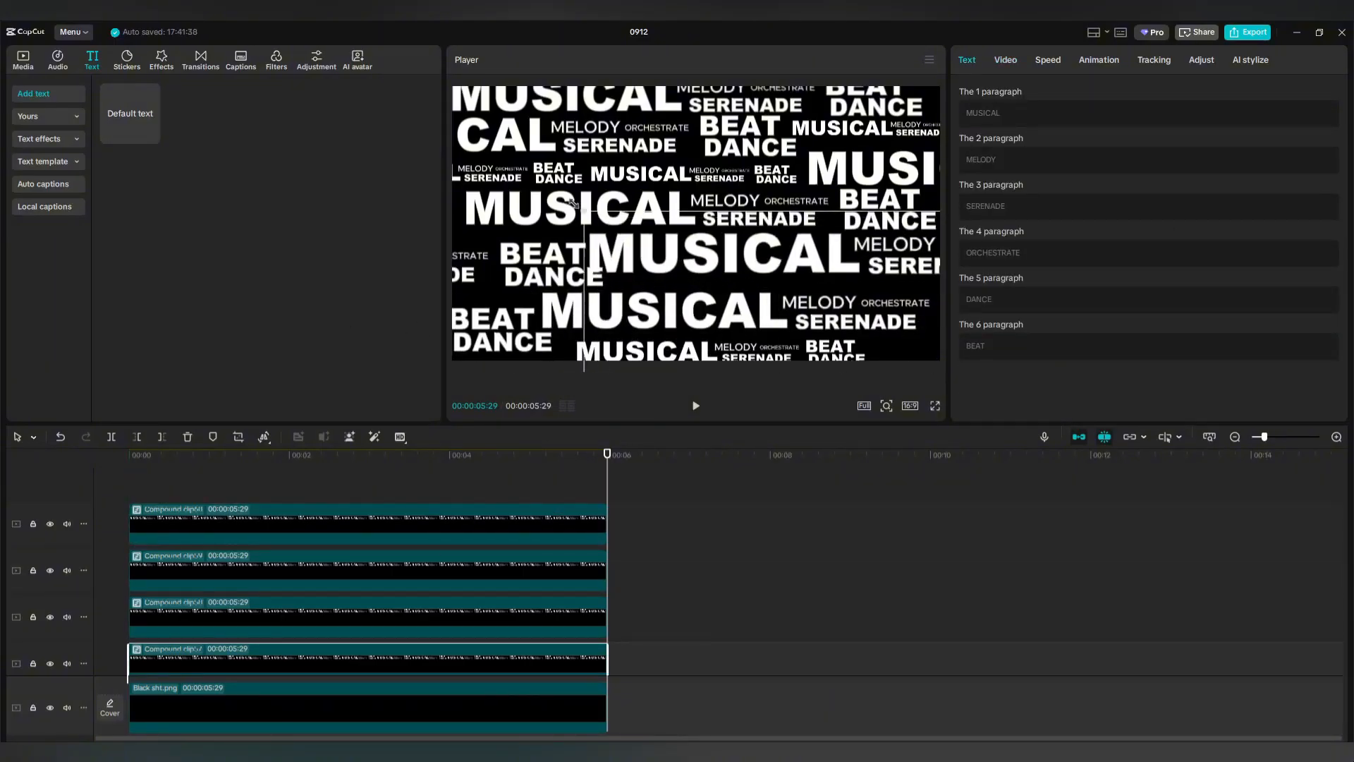
left_click_drag(656, 257, 678, 265)
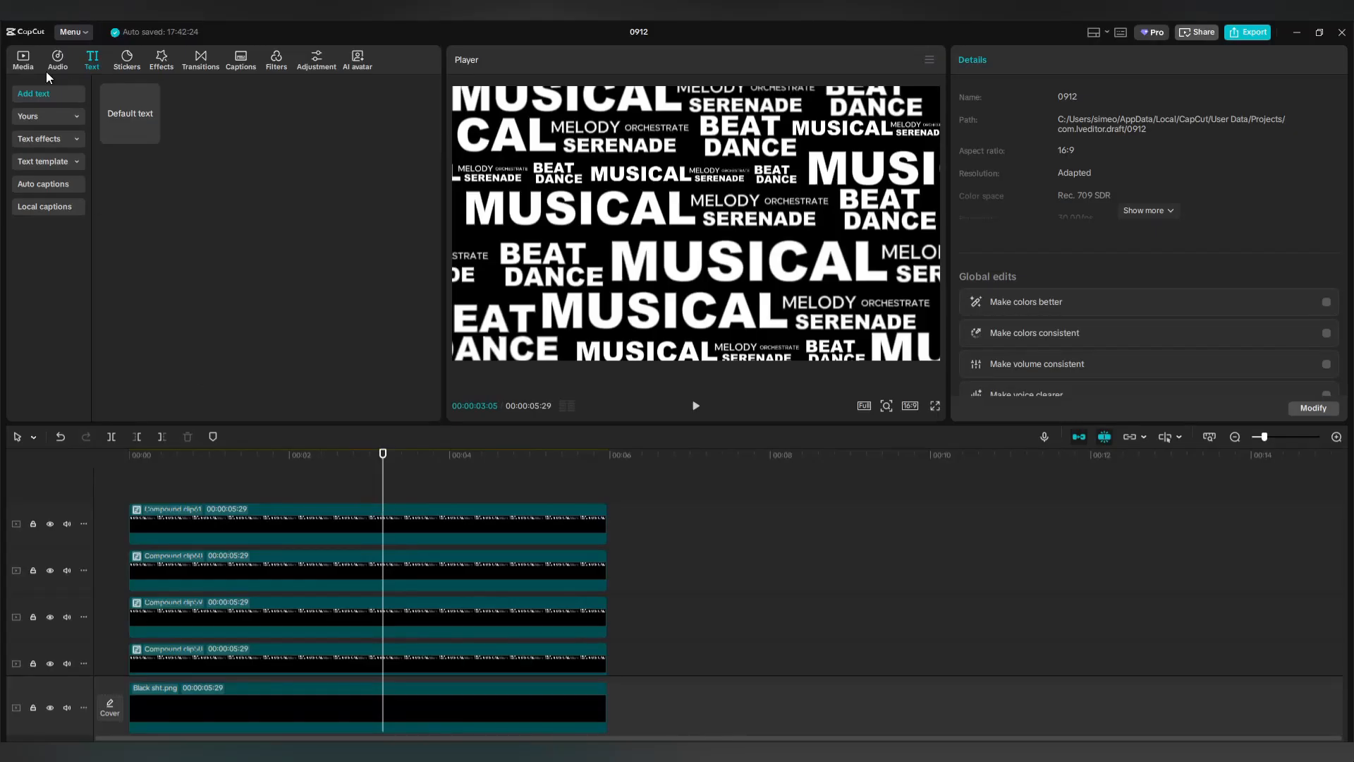
Add the dancer clip Download…age_3.mp4 on a new top track and cut it at 05:29.
left_click(24, 62)
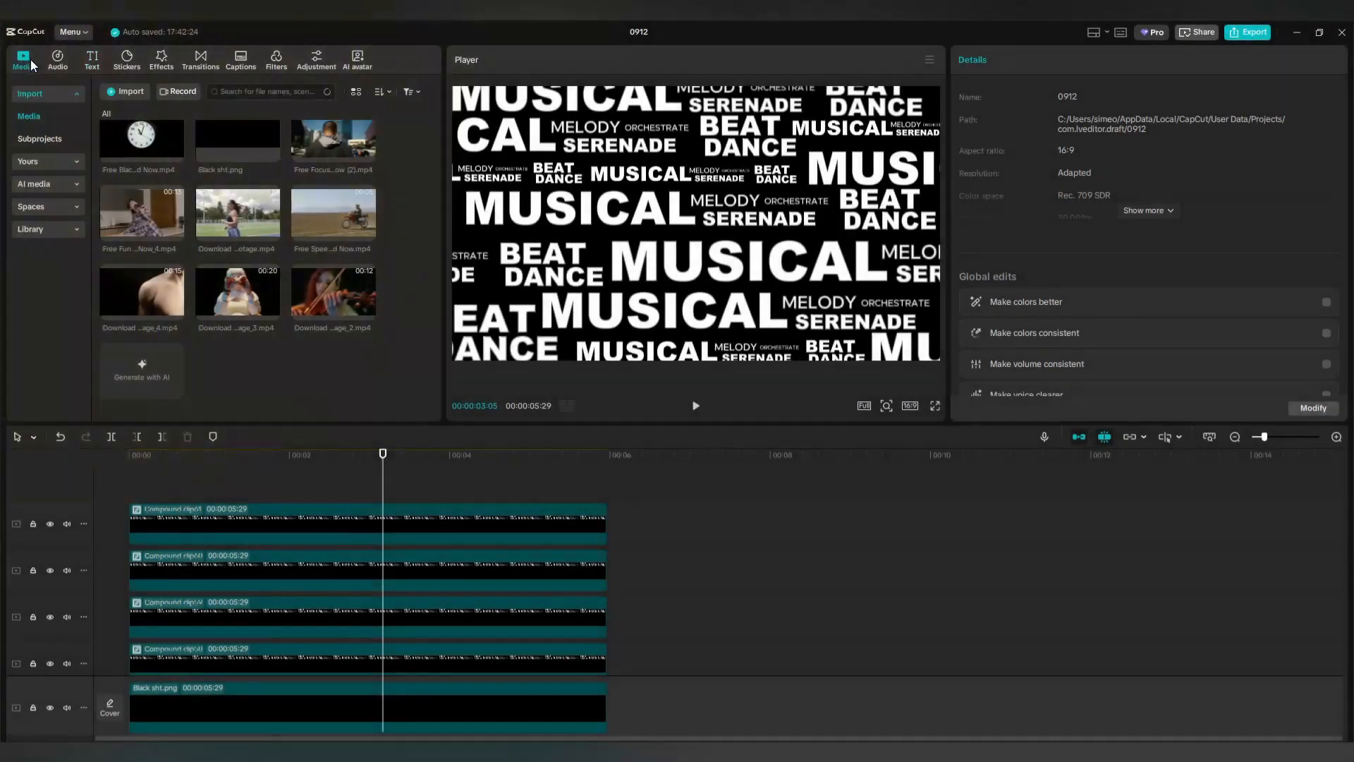
left_click_drag(235, 286, 129, 477)
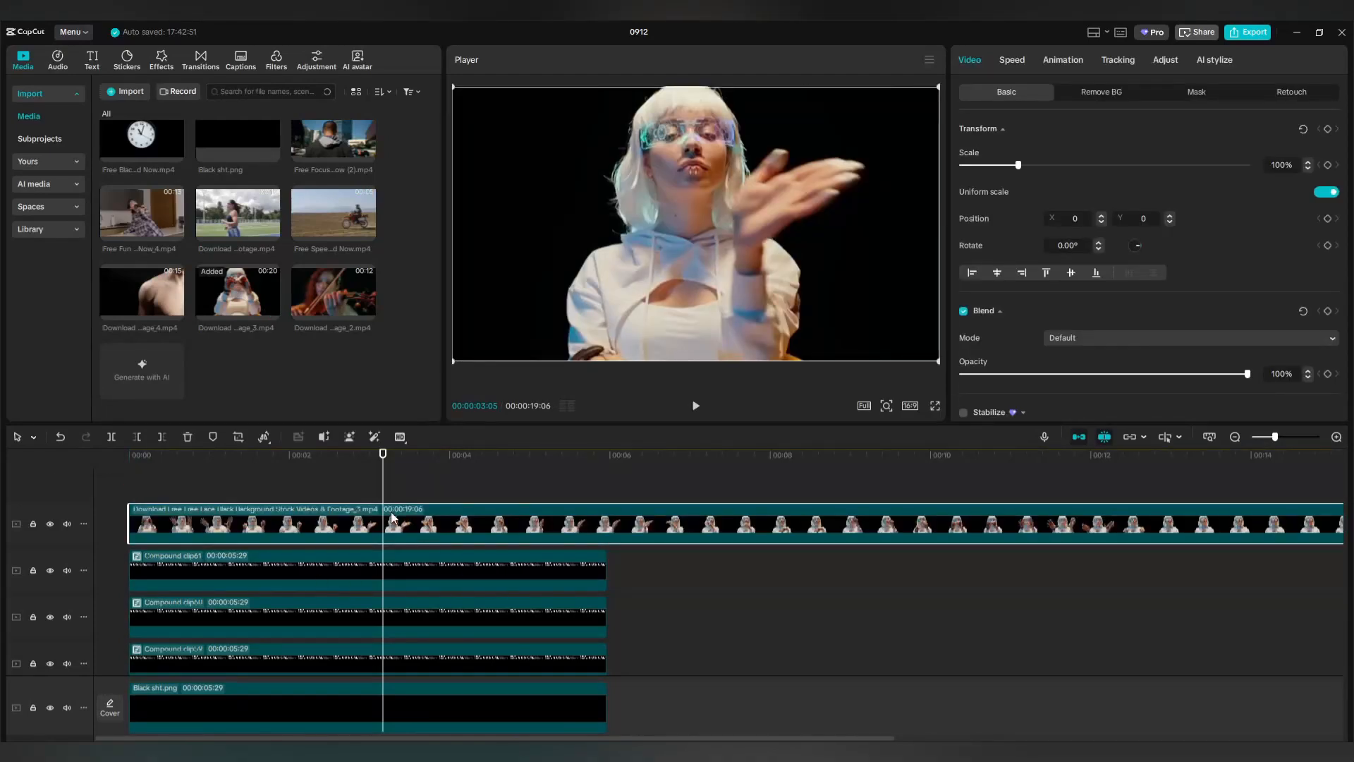
left_click_drag(383, 488, 607, 489)
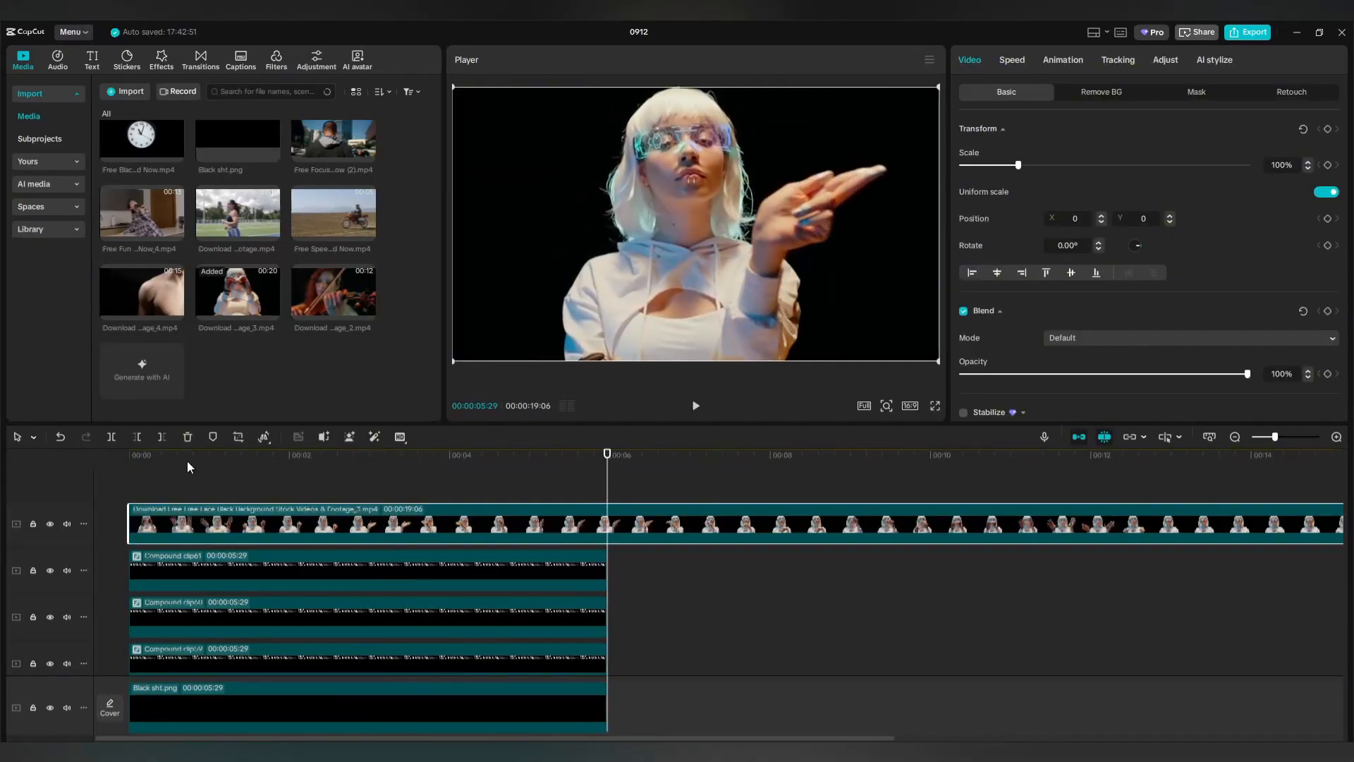
left_click(162, 437)
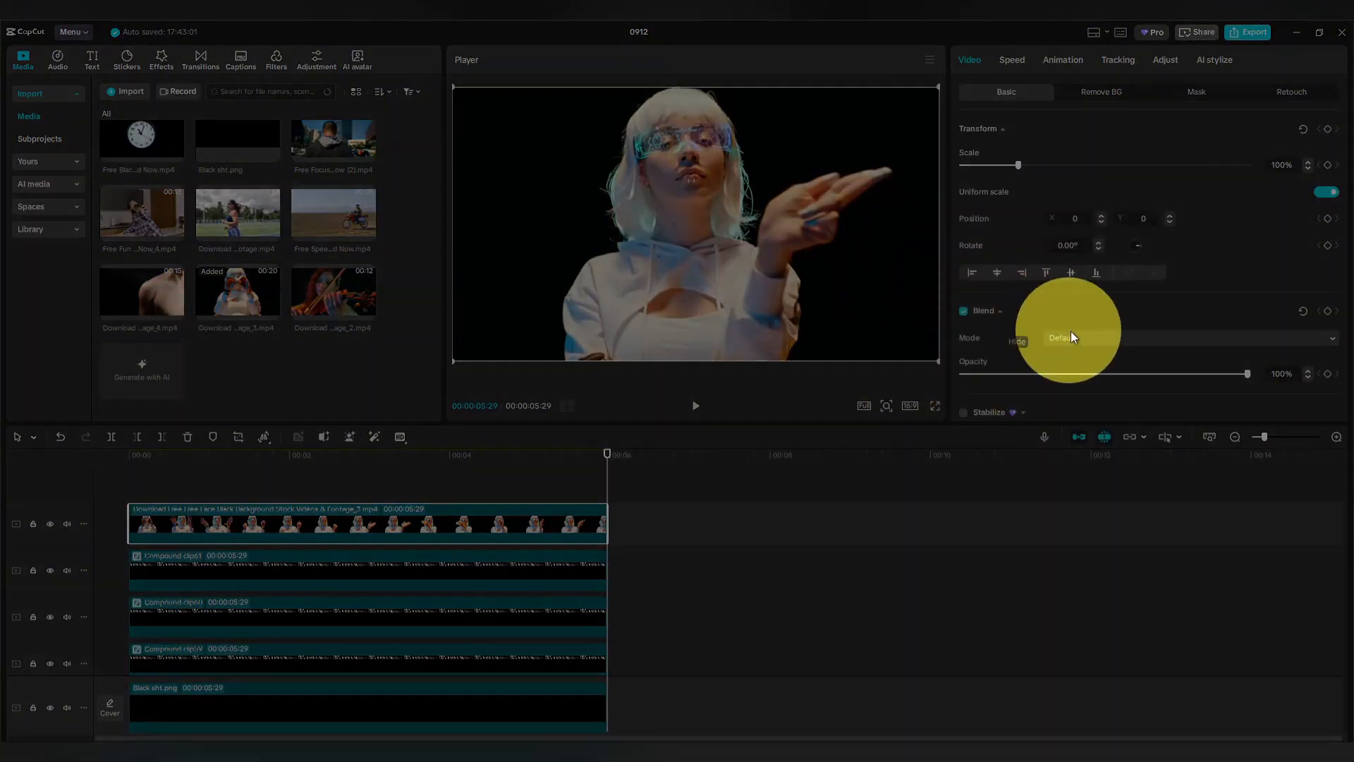
Set the dancer clip's blend mode to Multiply and return the playhead to the start.
left_click(1093, 337)
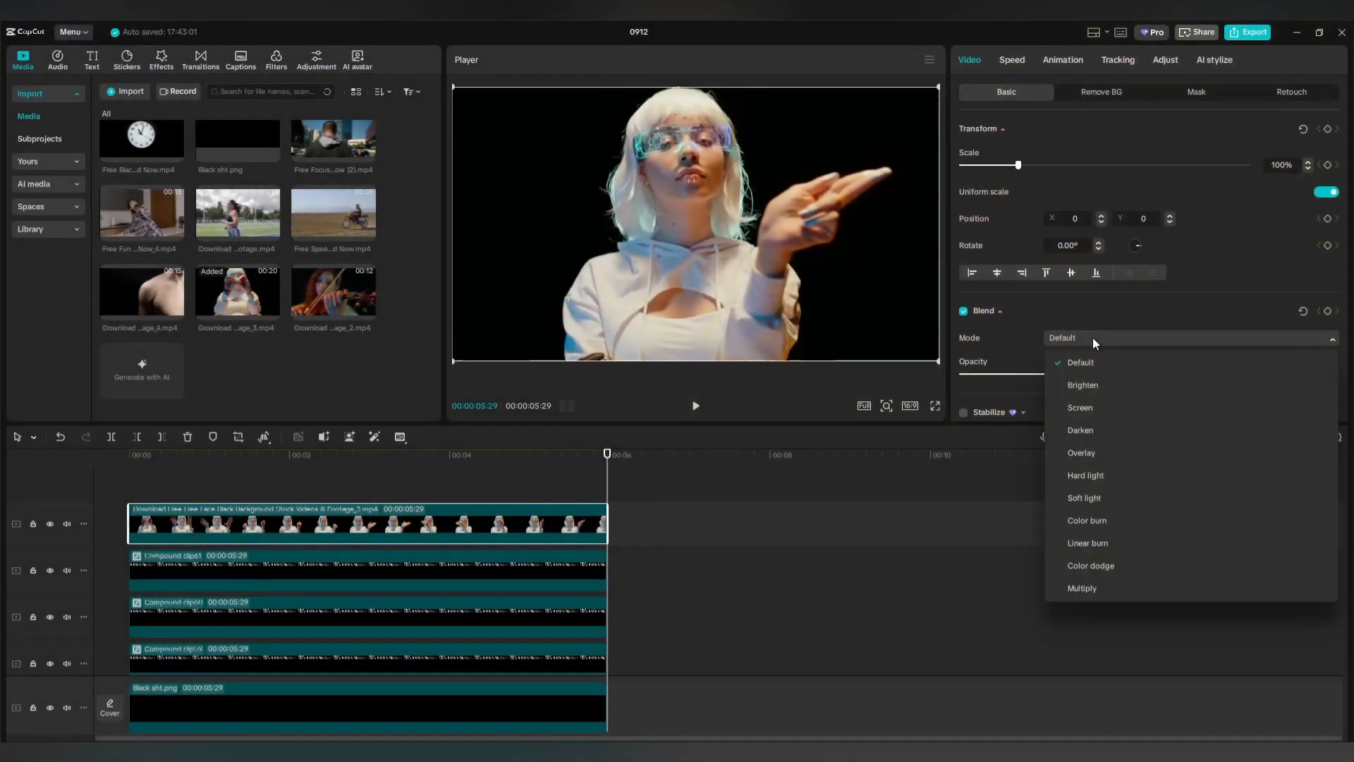
left_click(1093, 589)
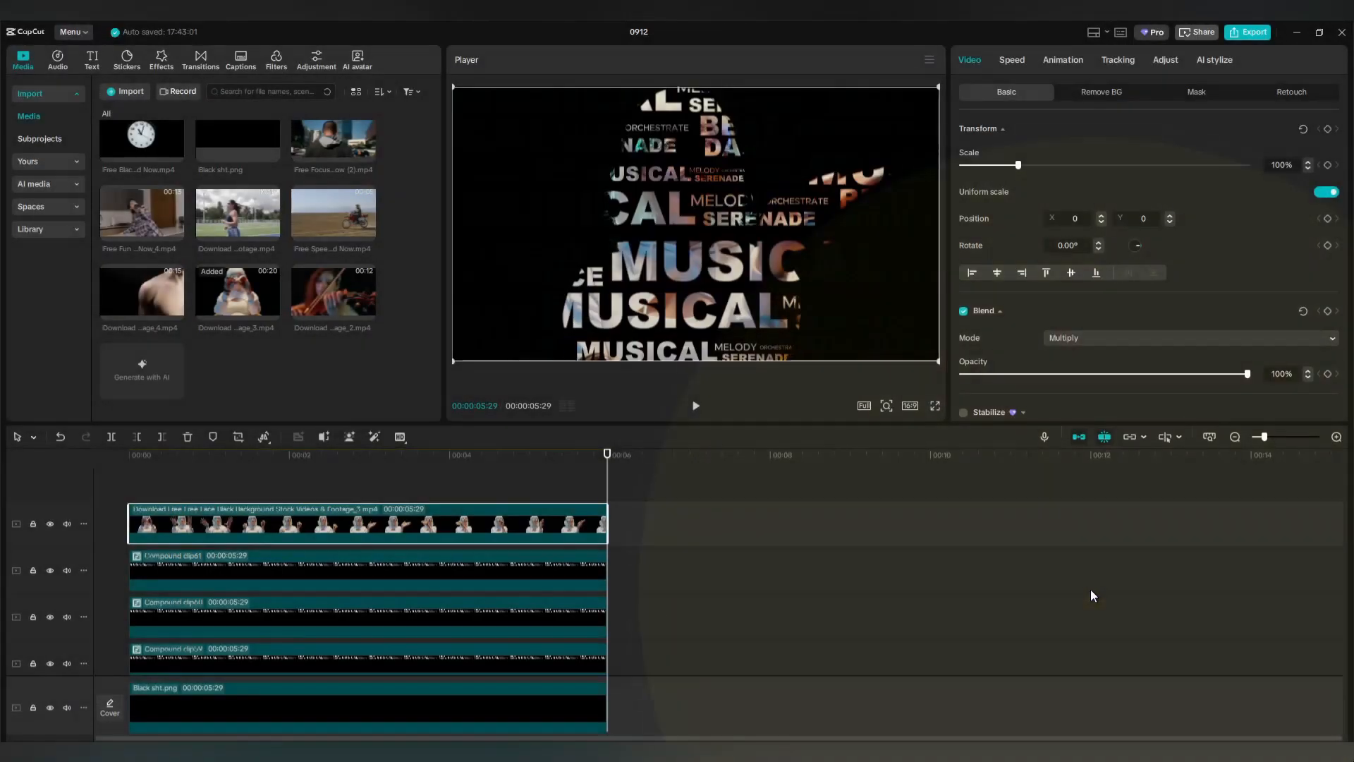
left_click(449, 485)
key("Home")
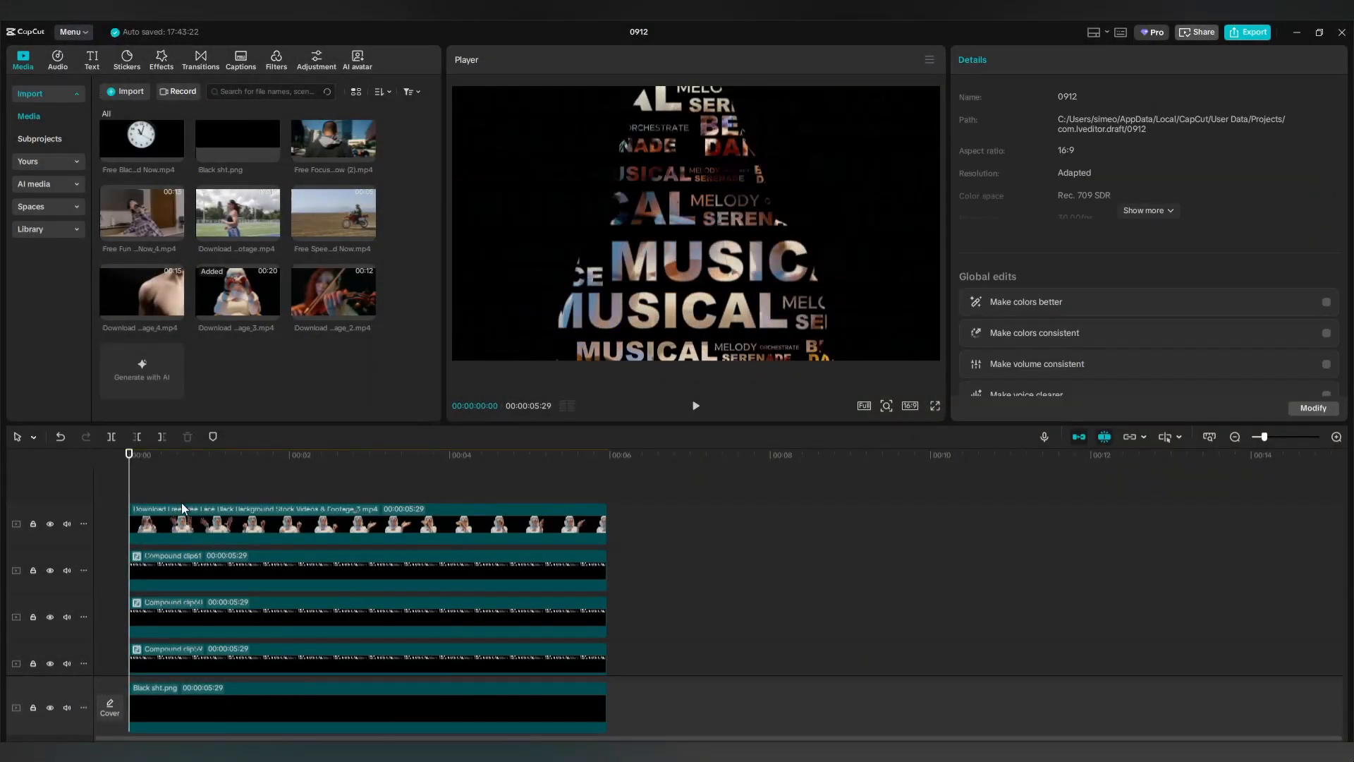
Preview the composite, then set the dancer clip's Whites to 5 and Blacks to -4.
left_click(694, 407)
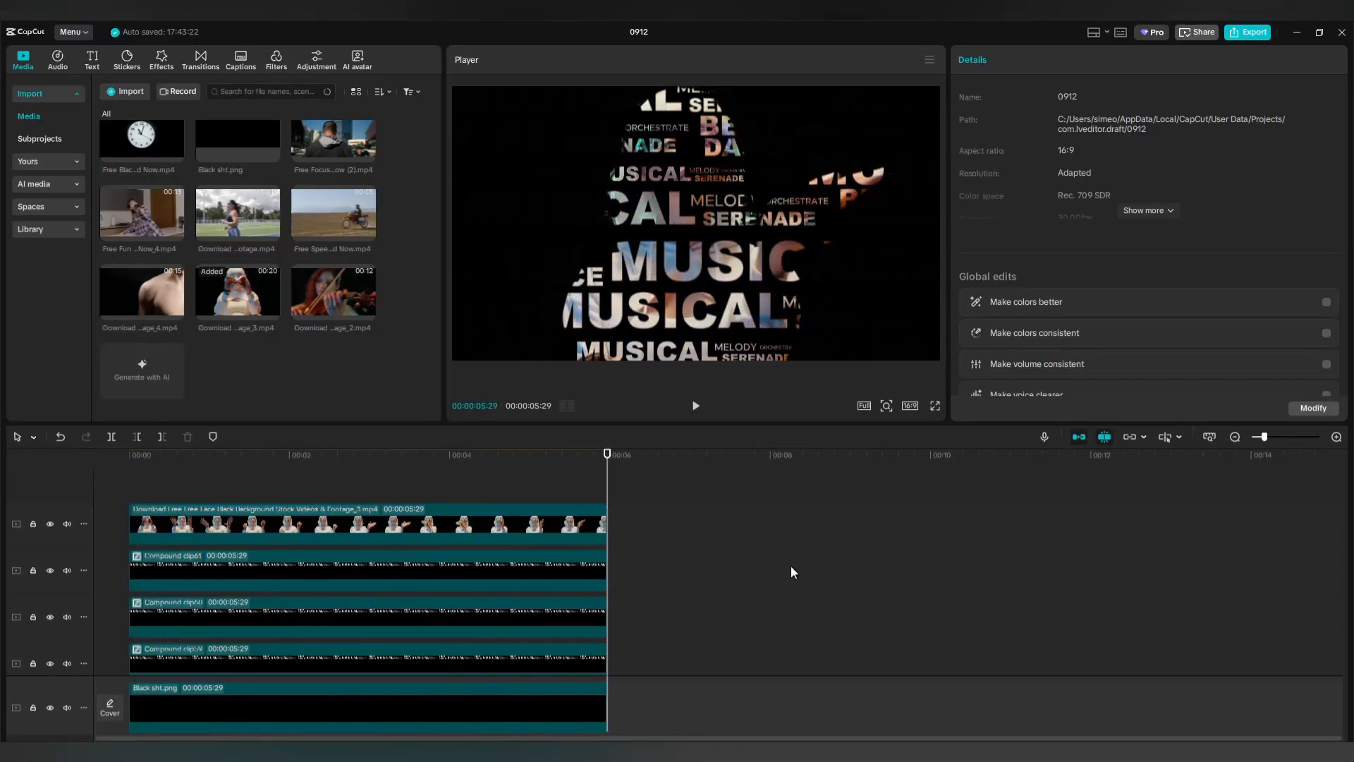
left_click_drag(606, 488, 129, 498)
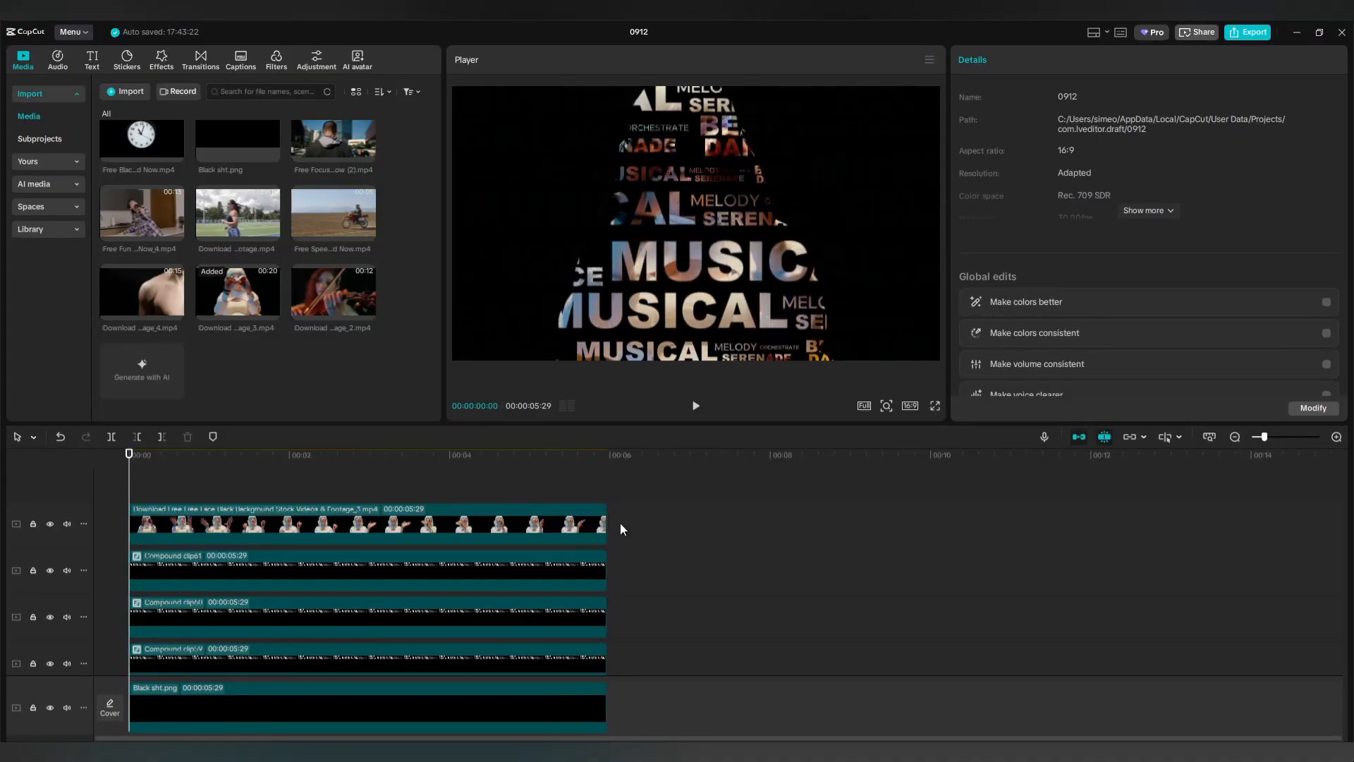
left_click(518, 526)
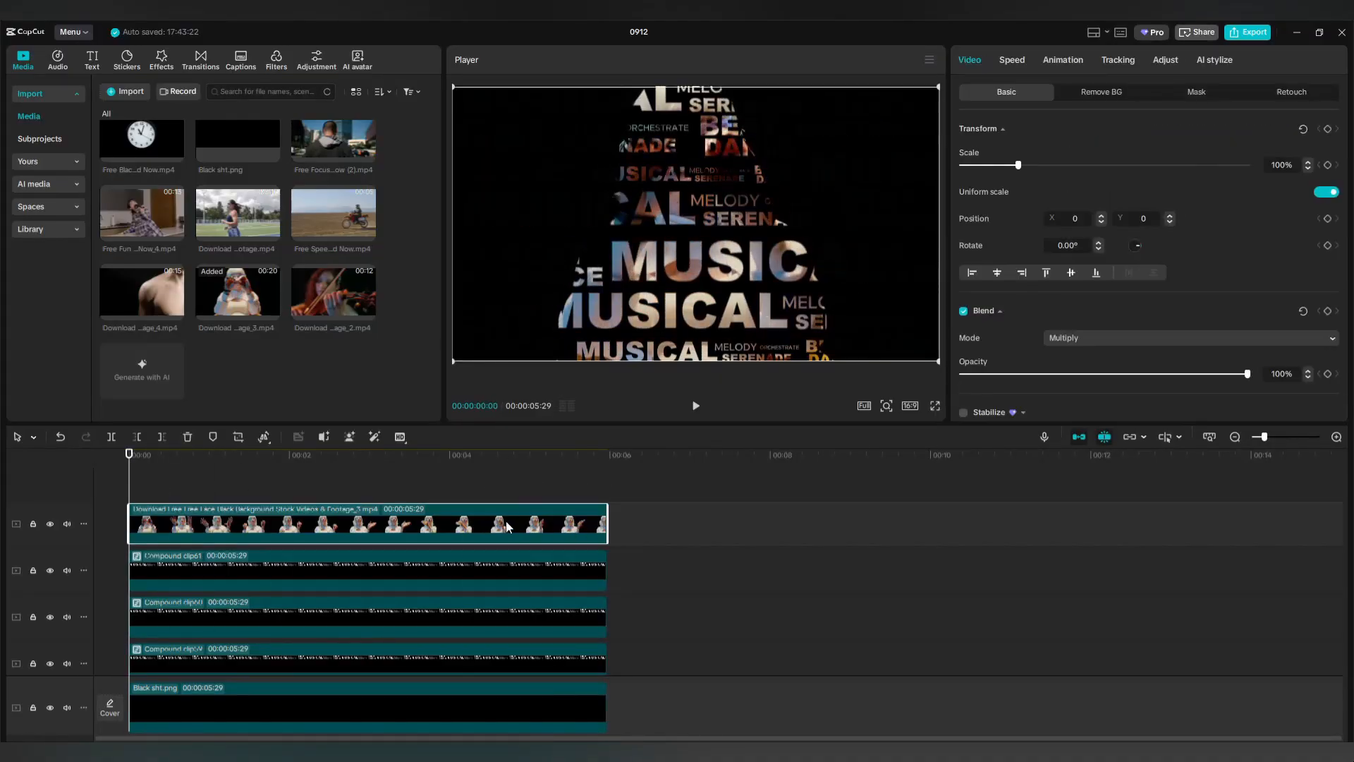
left_click(1164, 60)
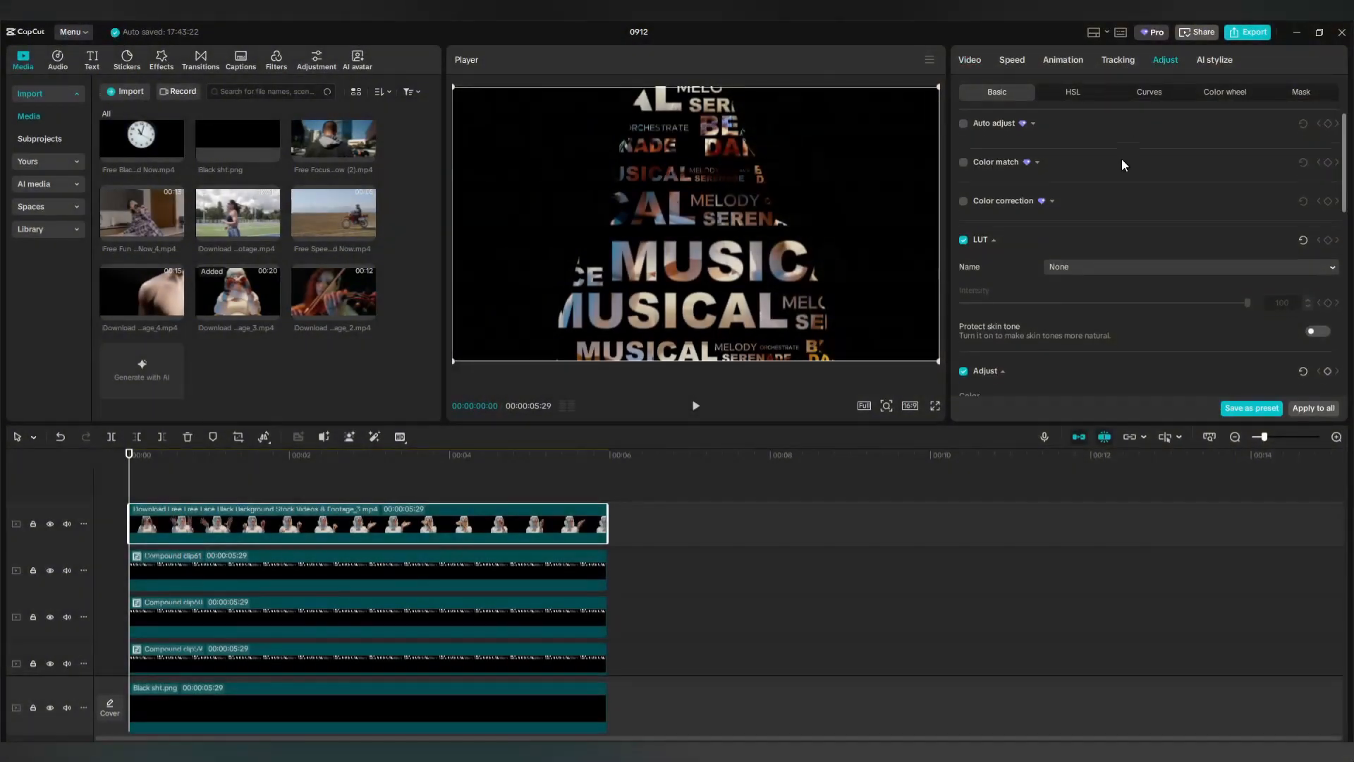
scroll(1118, 161, "down", 8)
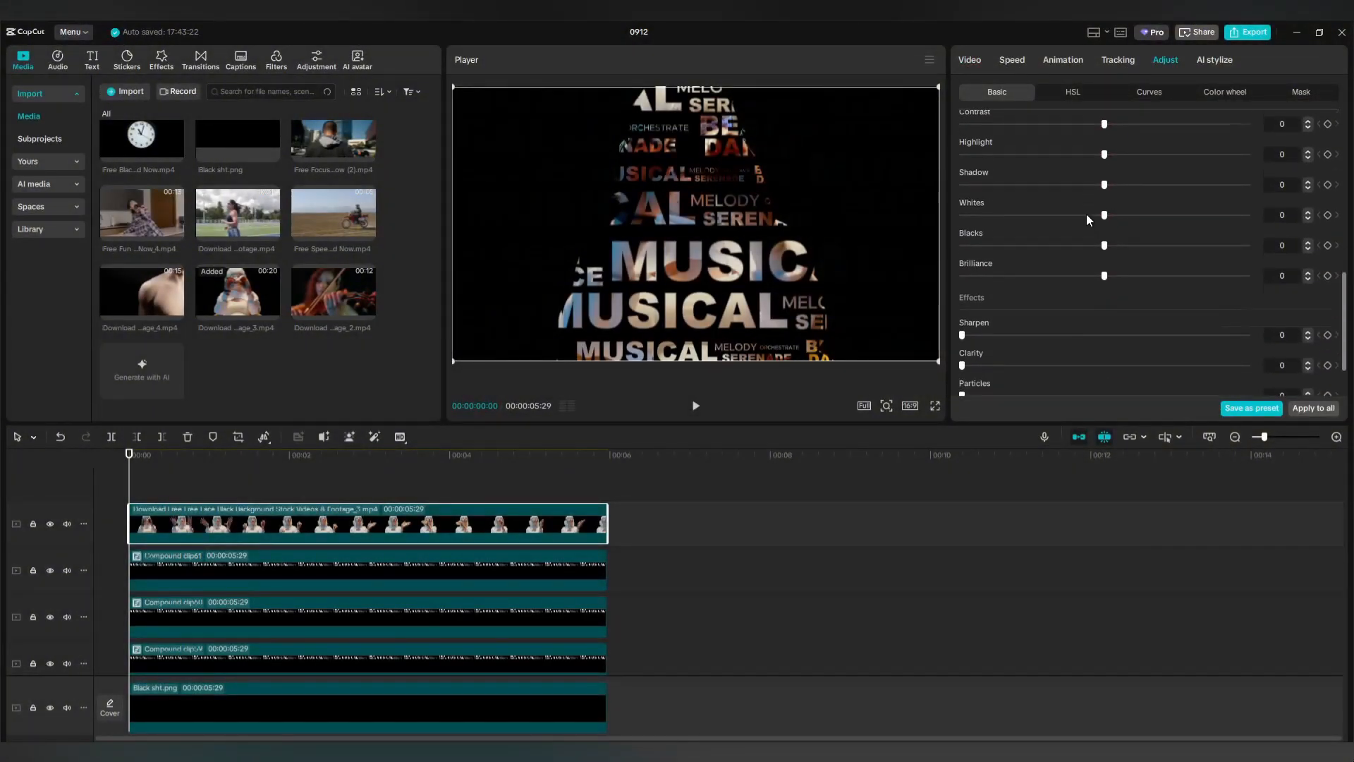
scroll(1086, 213, "down", 1)
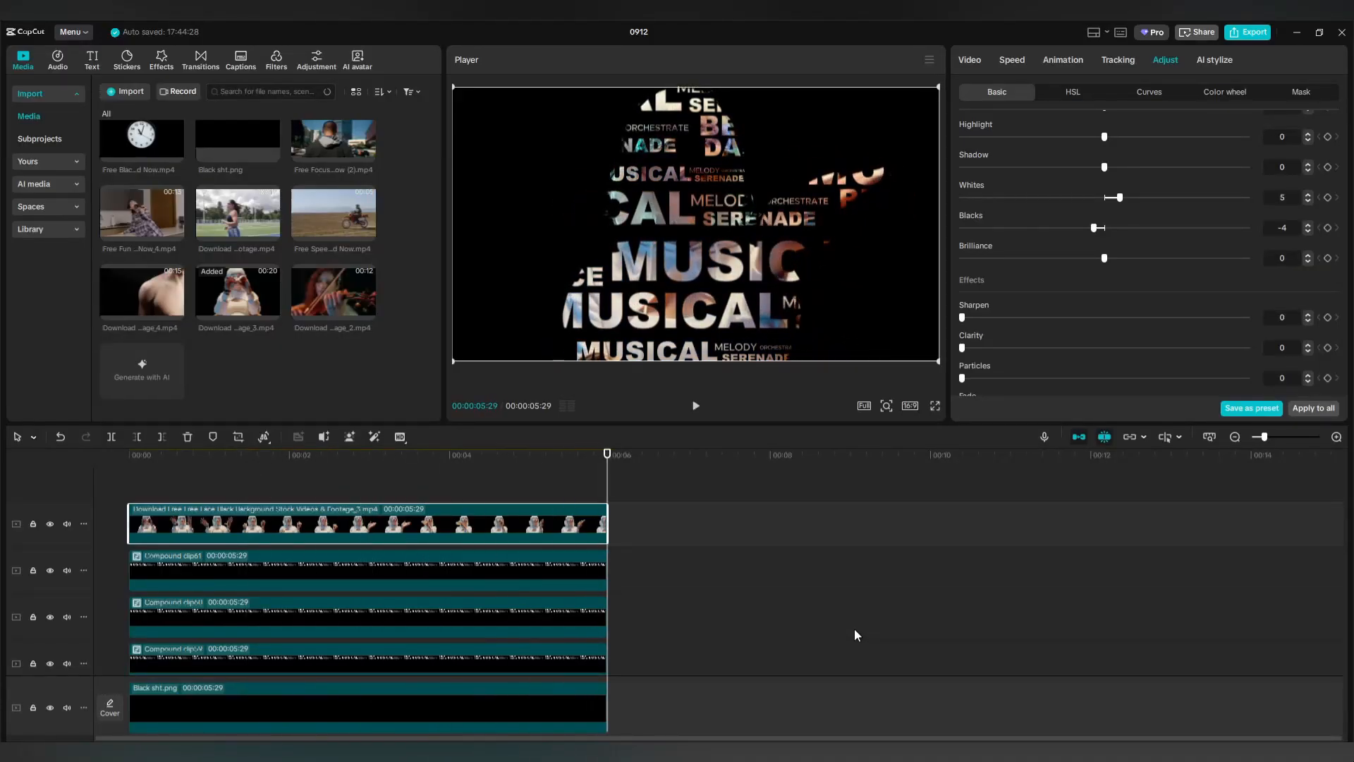
left_click(933, 408)
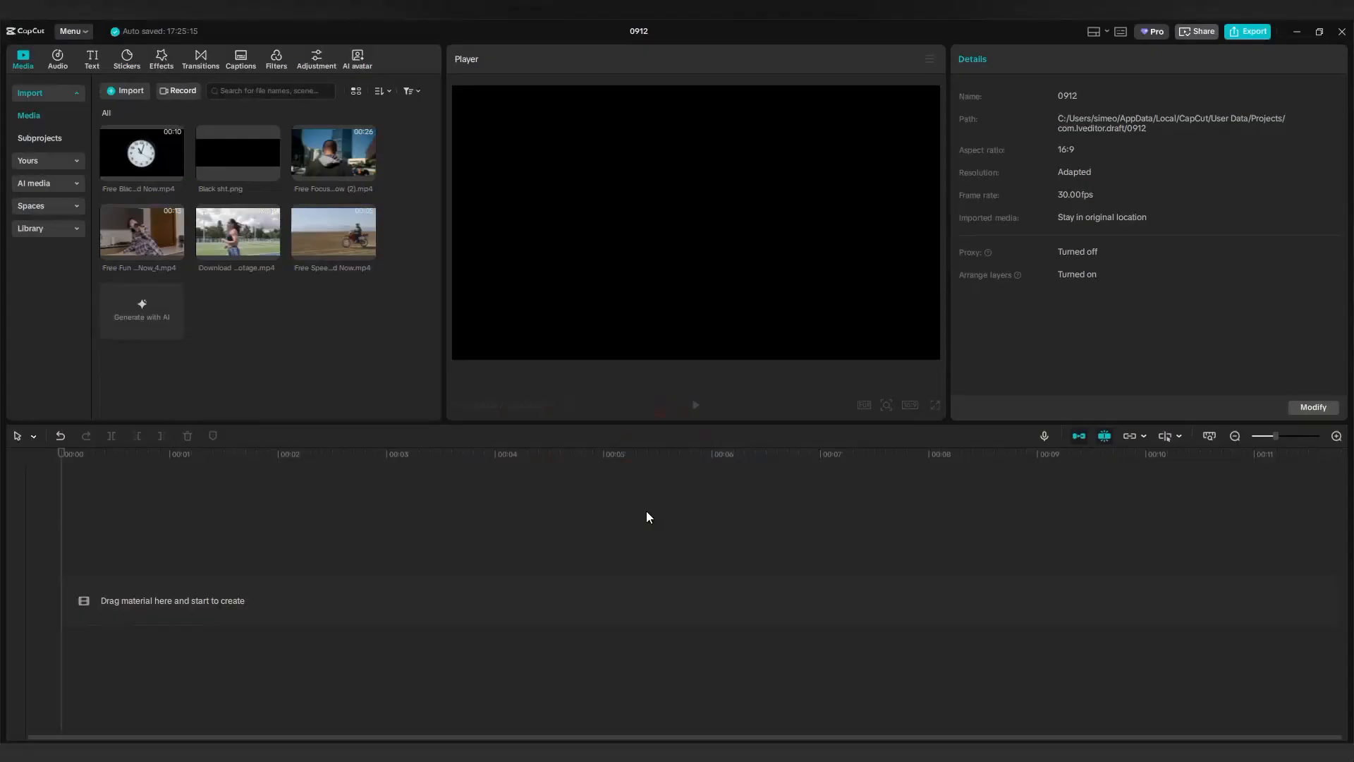
Add the motorcycle clip to the new project's timeline and mirror it horizontally.
mouse_move(343, 237)
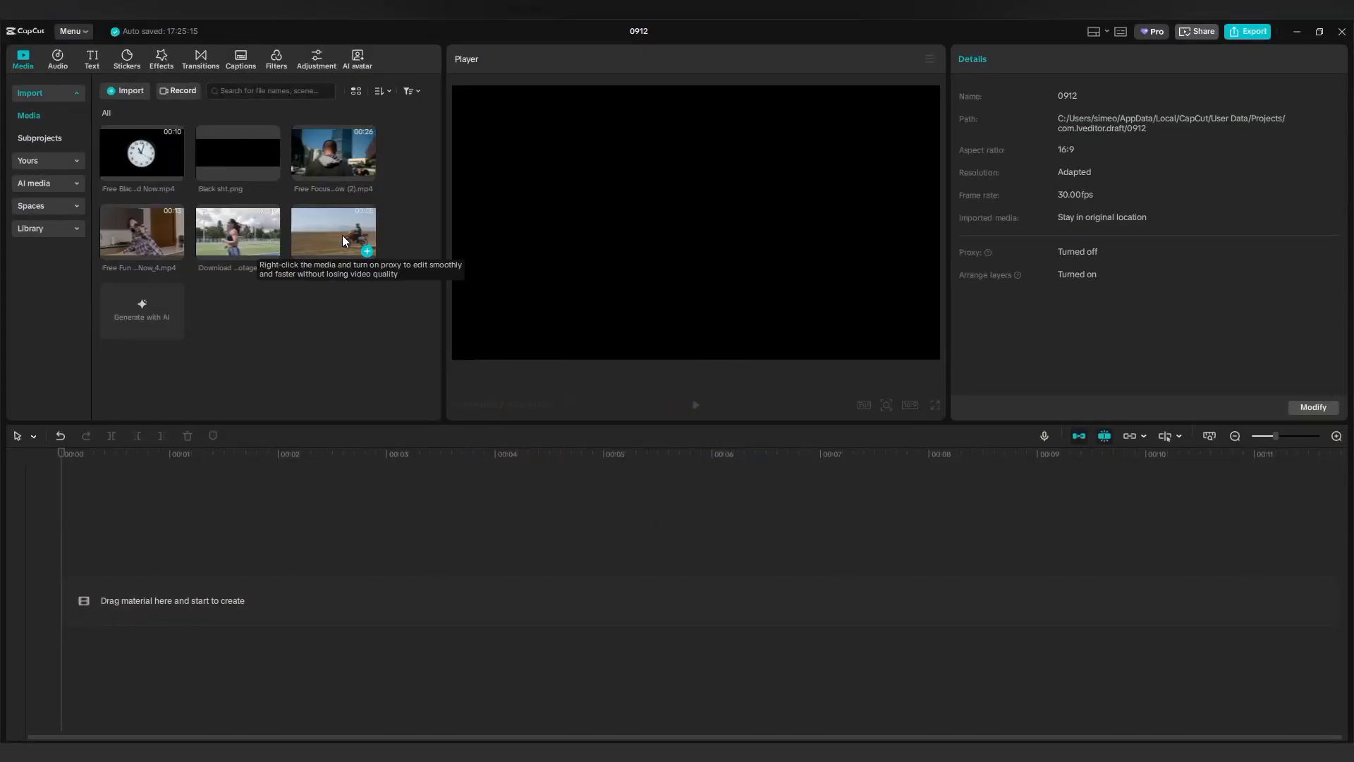
left_click_drag(343, 239, 208, 598)
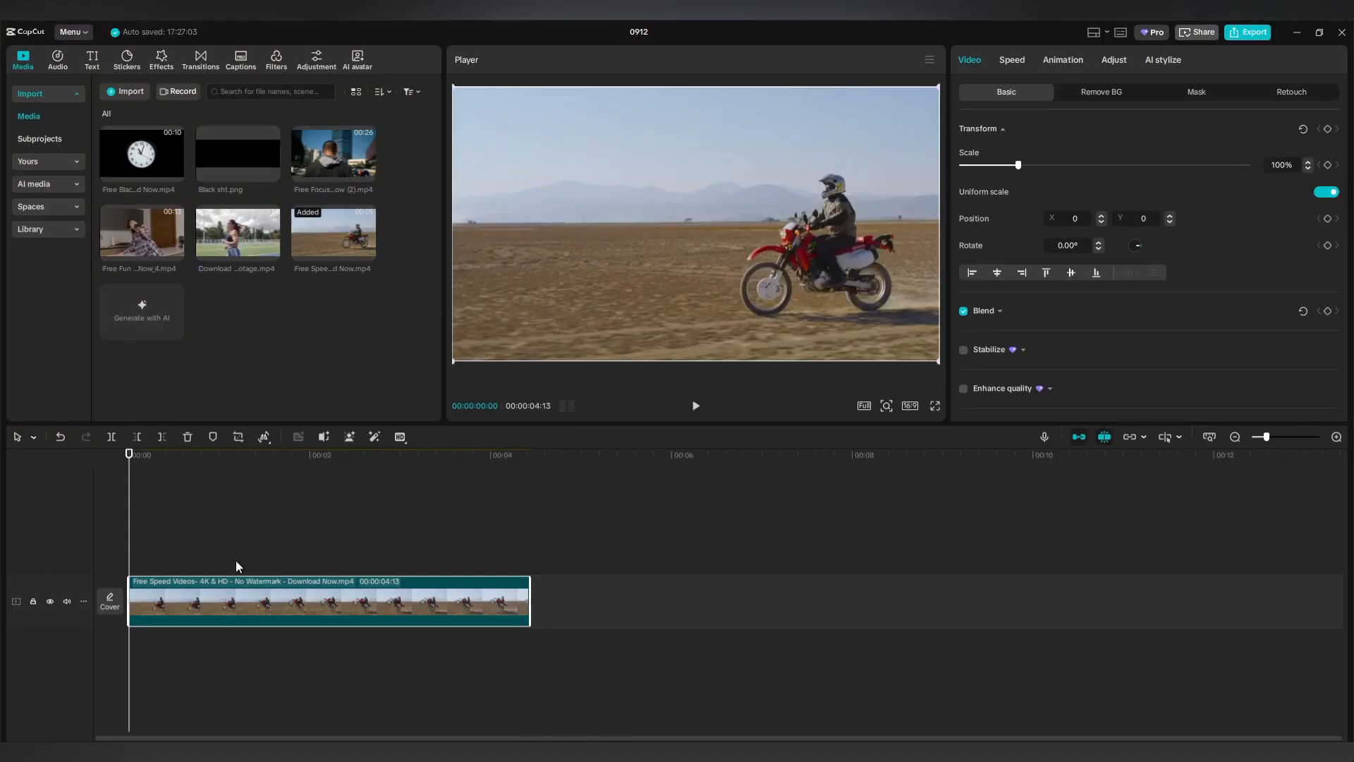
left_click(269, 442)
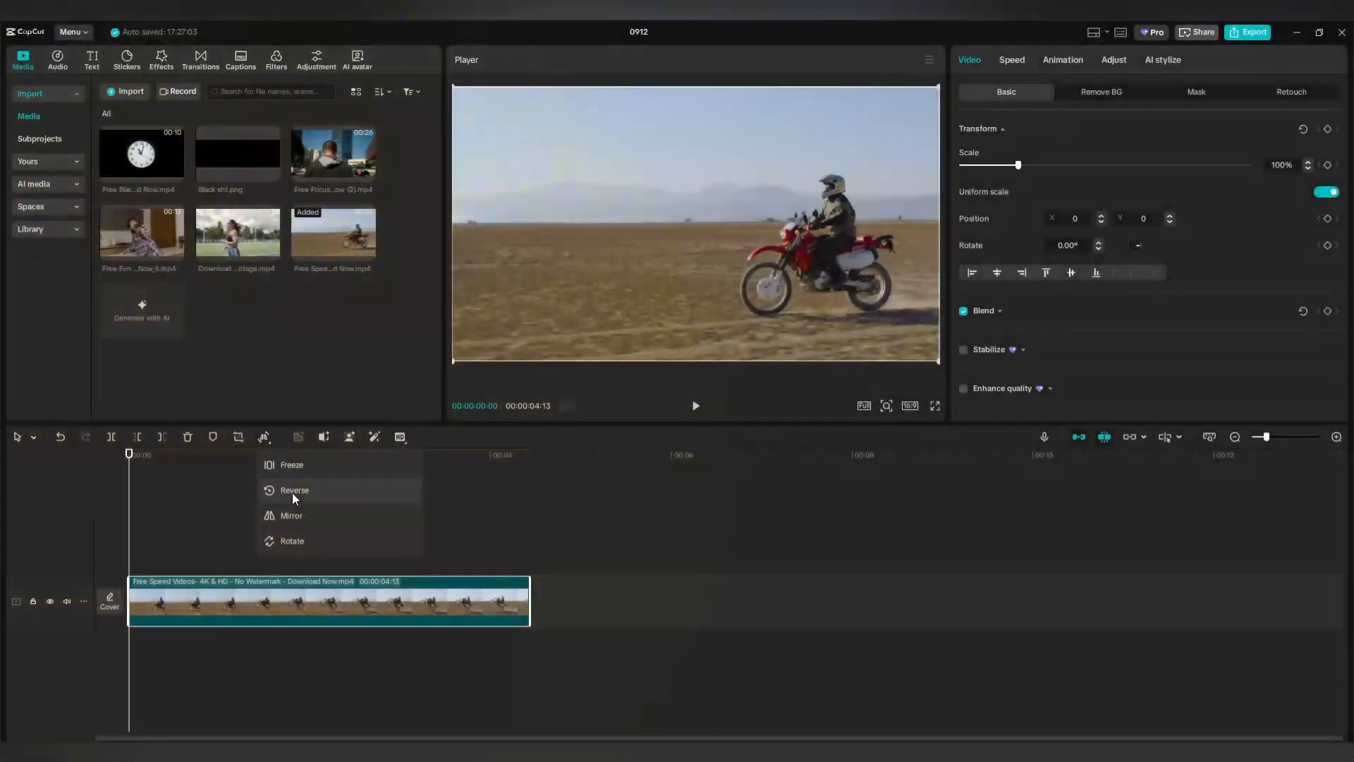
left_click(295, 517)
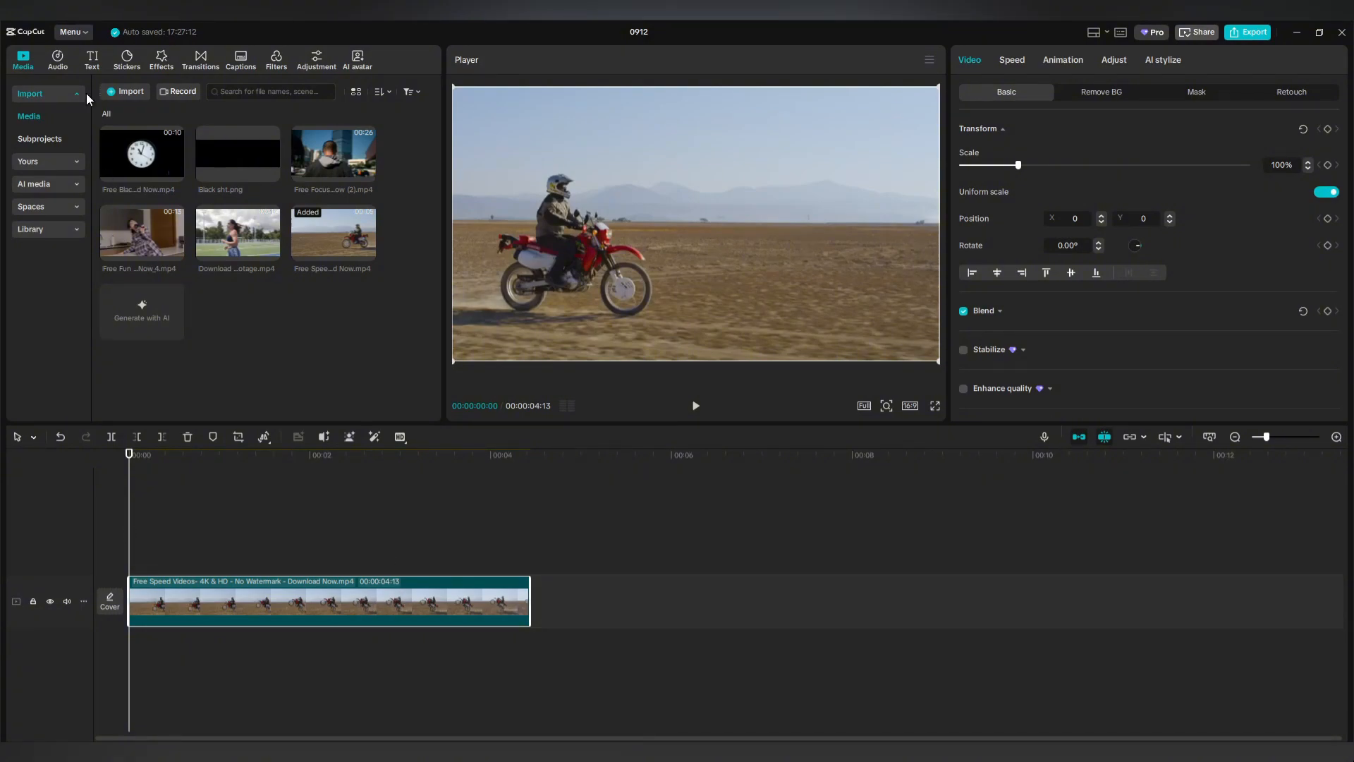
left_click(92, 59)
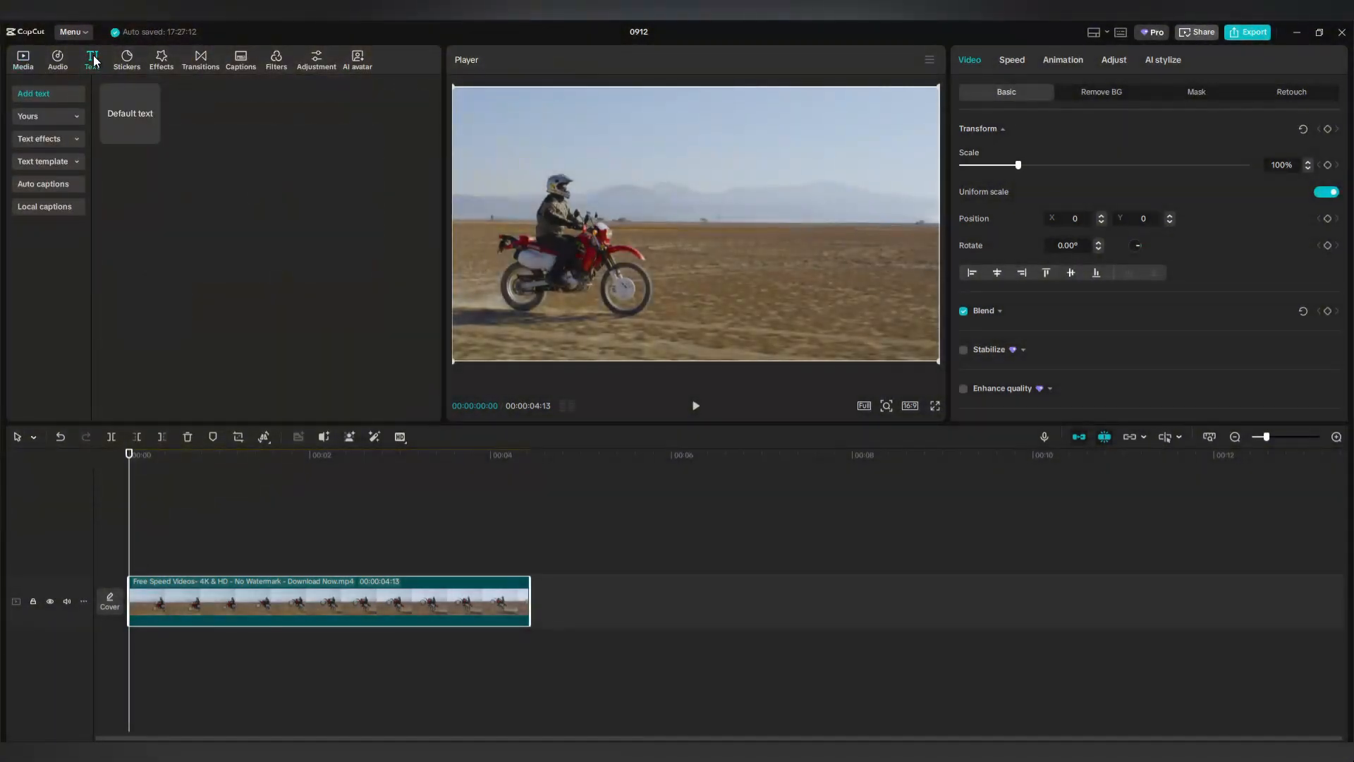
Add a default caption spanning to 04:13, reading 'Ultimate speed is nothing without control'.
left_click_drag(134, 116, 129, 558)
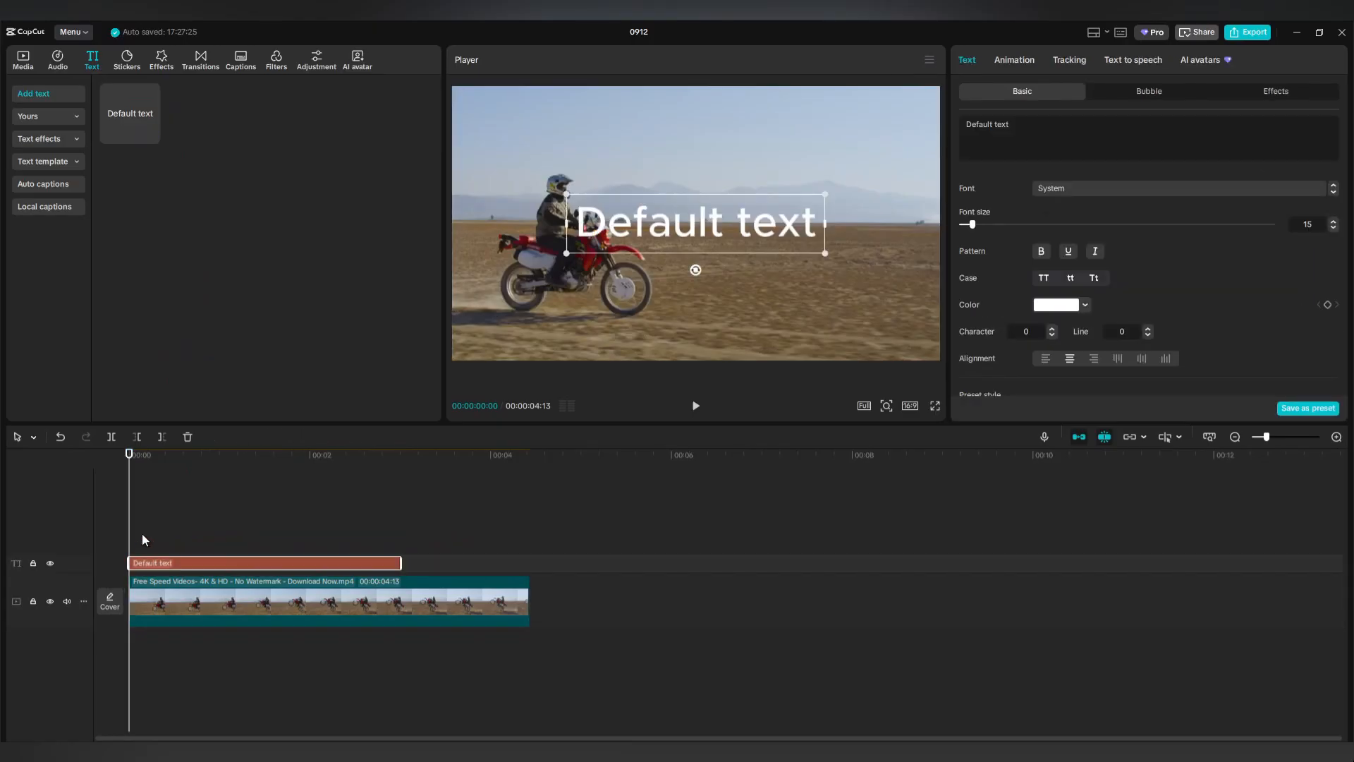
left_click_drag(399, 562, 525, 564)
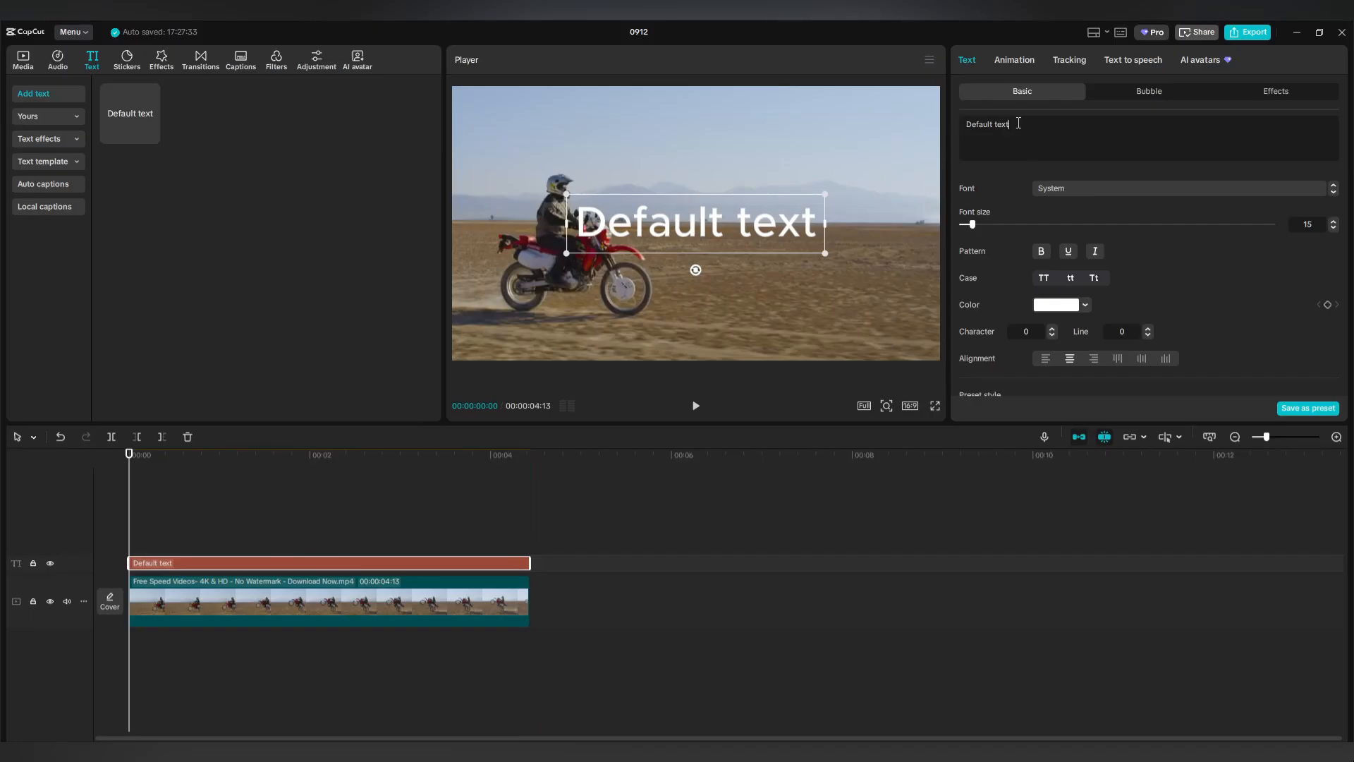
left_click_drag(993, 124, 964, 124)
type("Ultimate speed is nothing without control")
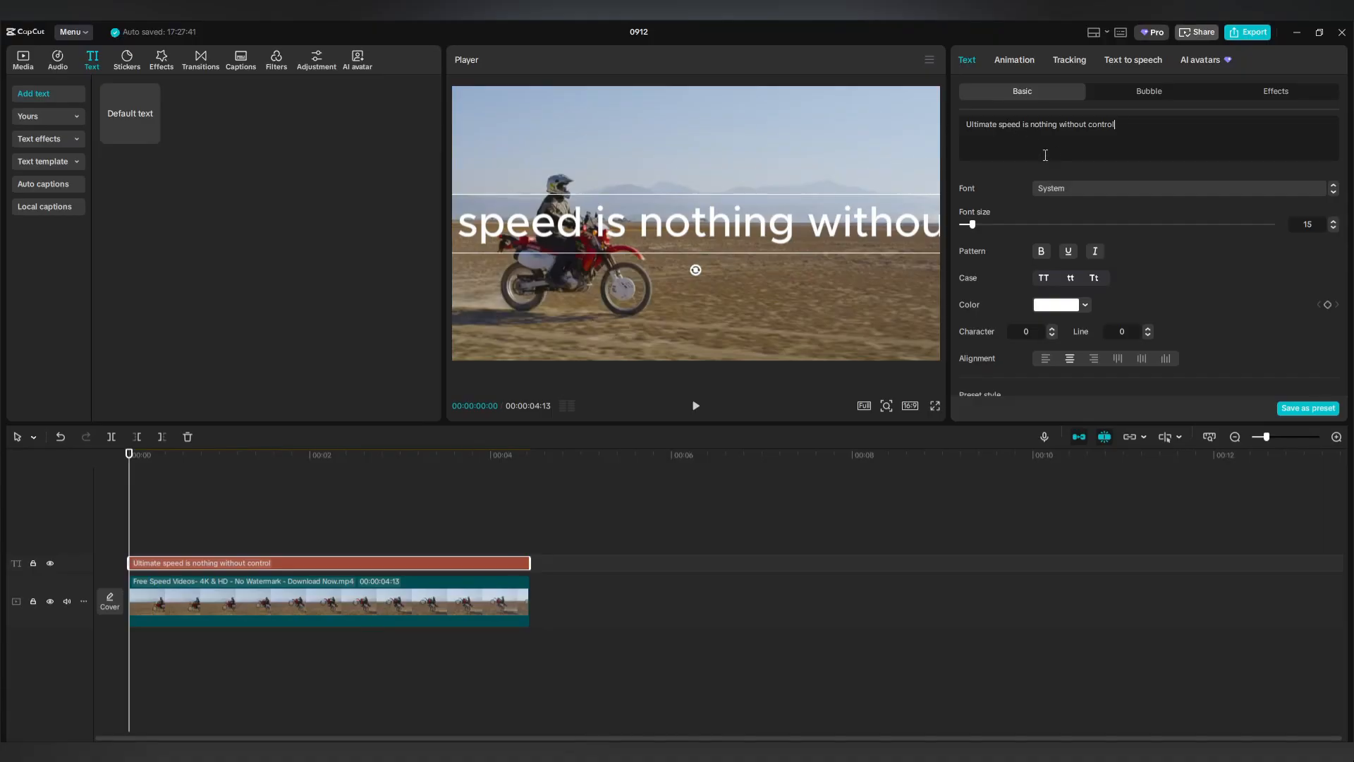
left_click(1128, 187)
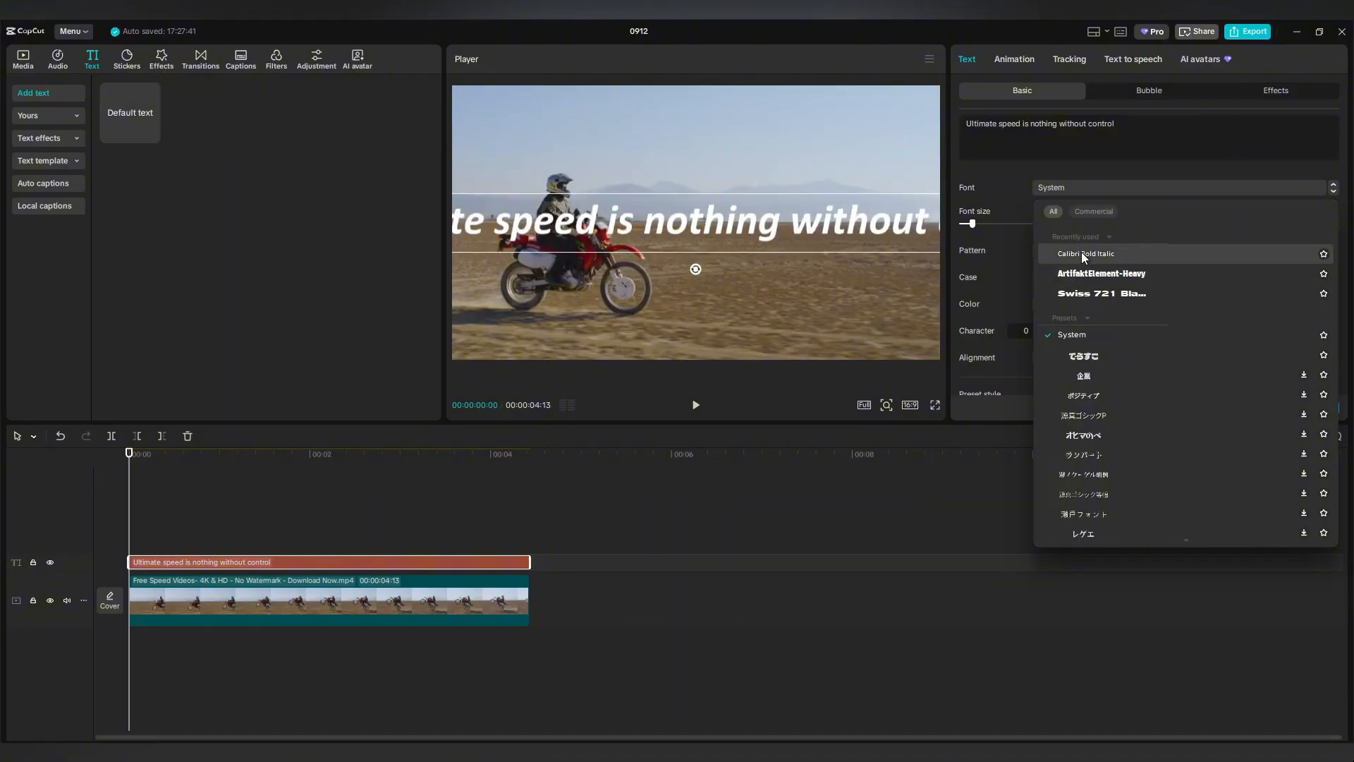
Set the caption font to Calibri Bold Italic and apply the outlined preset style.
left_click(1083, 255)
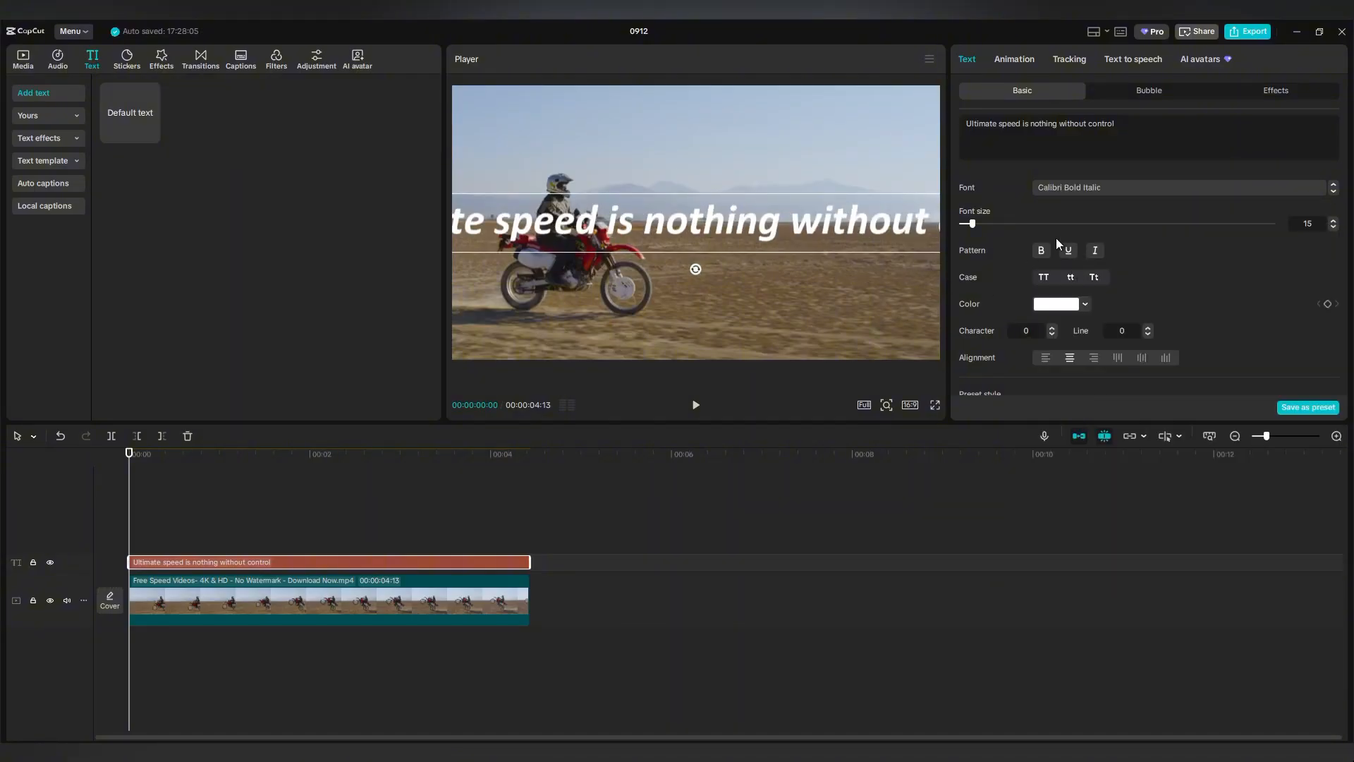
scroll(1104, 265, "down", 1)
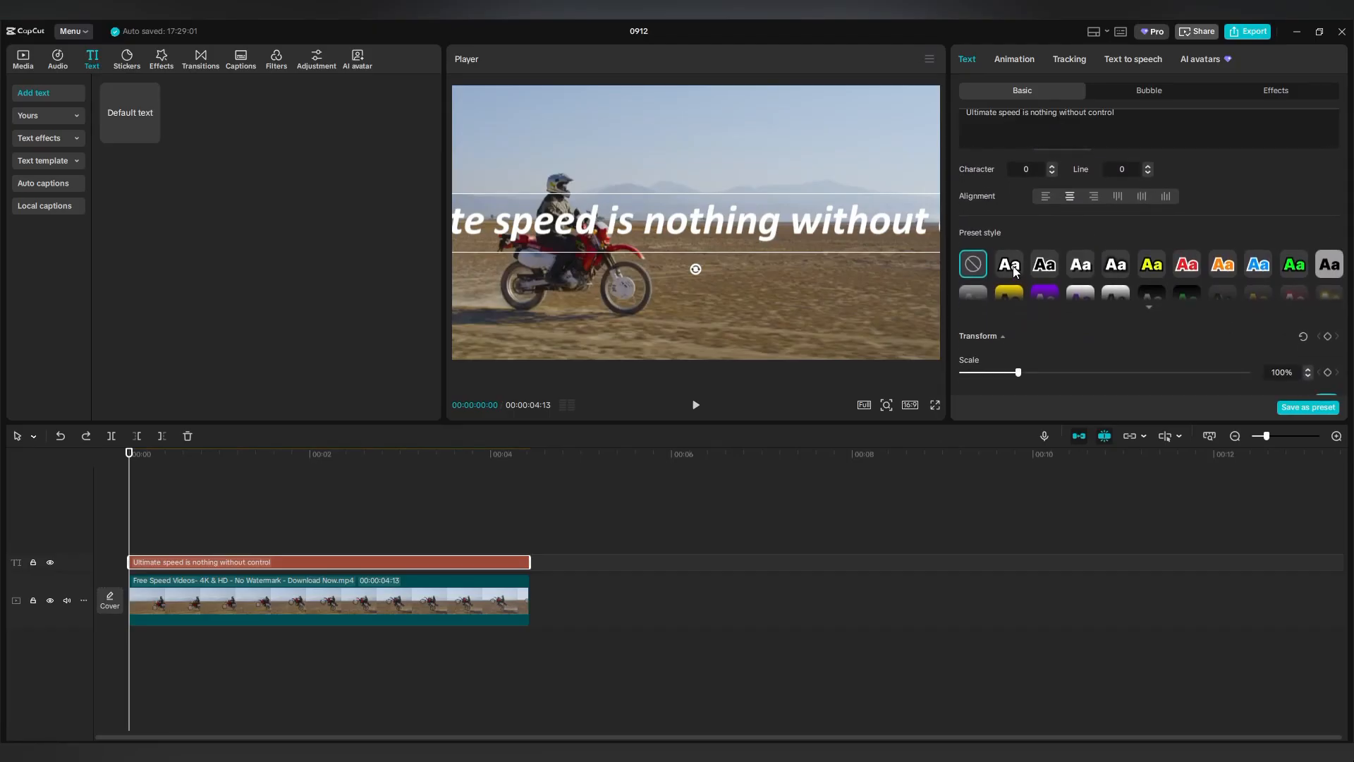
left_click(1013, 269)
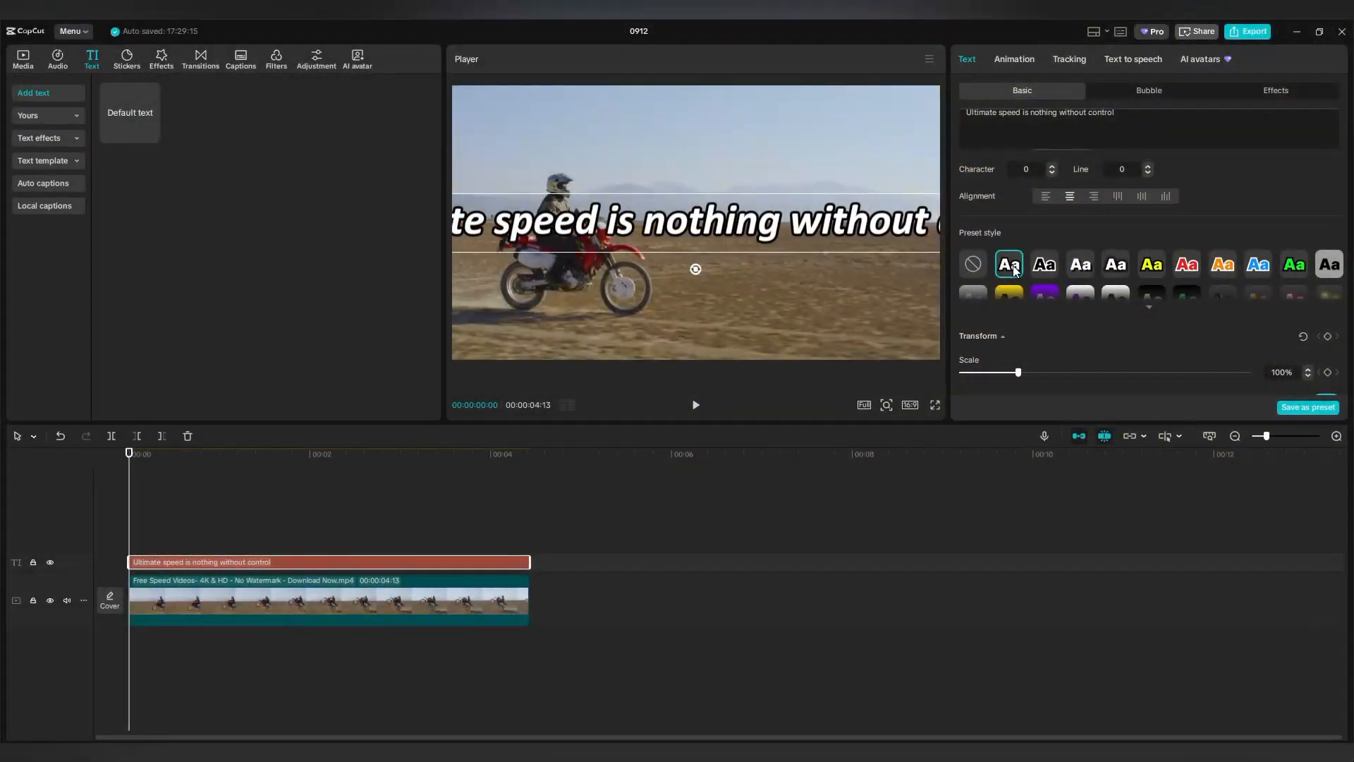
scroll(1021, 310, "down", 1)
scroll(1019, 323, "down", 4)
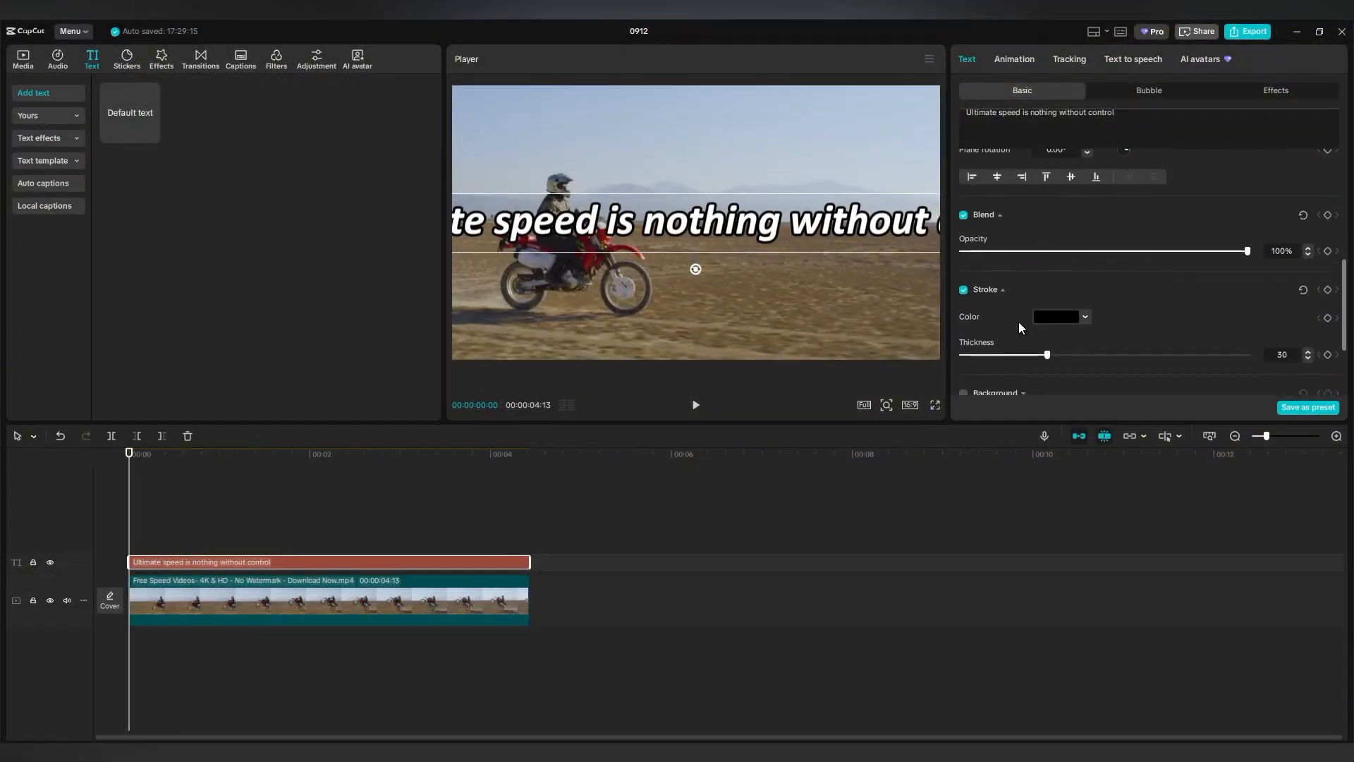
scroll(1018, 322, "down", 2)
Set the outline thickness to 8 and push the caption just past the frame's right edge.
left_click(1045, 222)
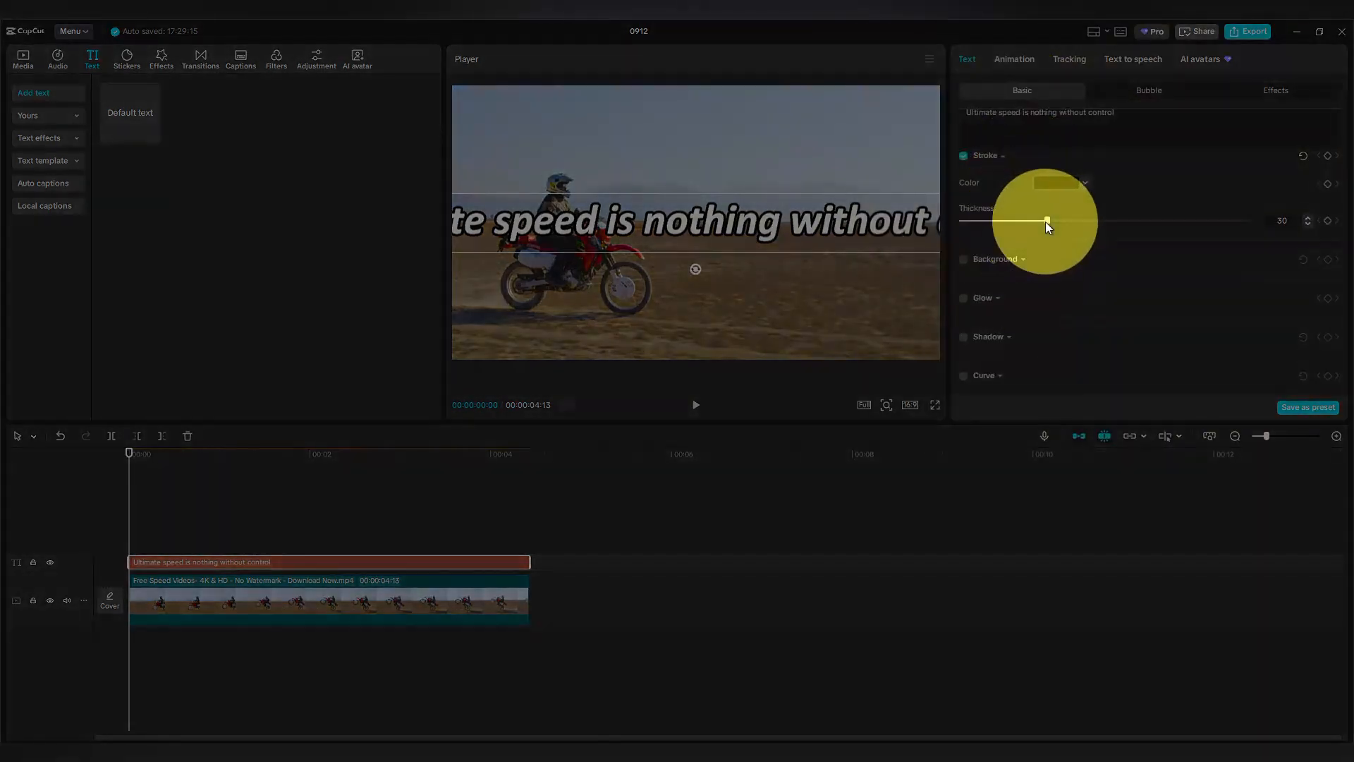
left_click_drag(1045, 220, 1001, 224)
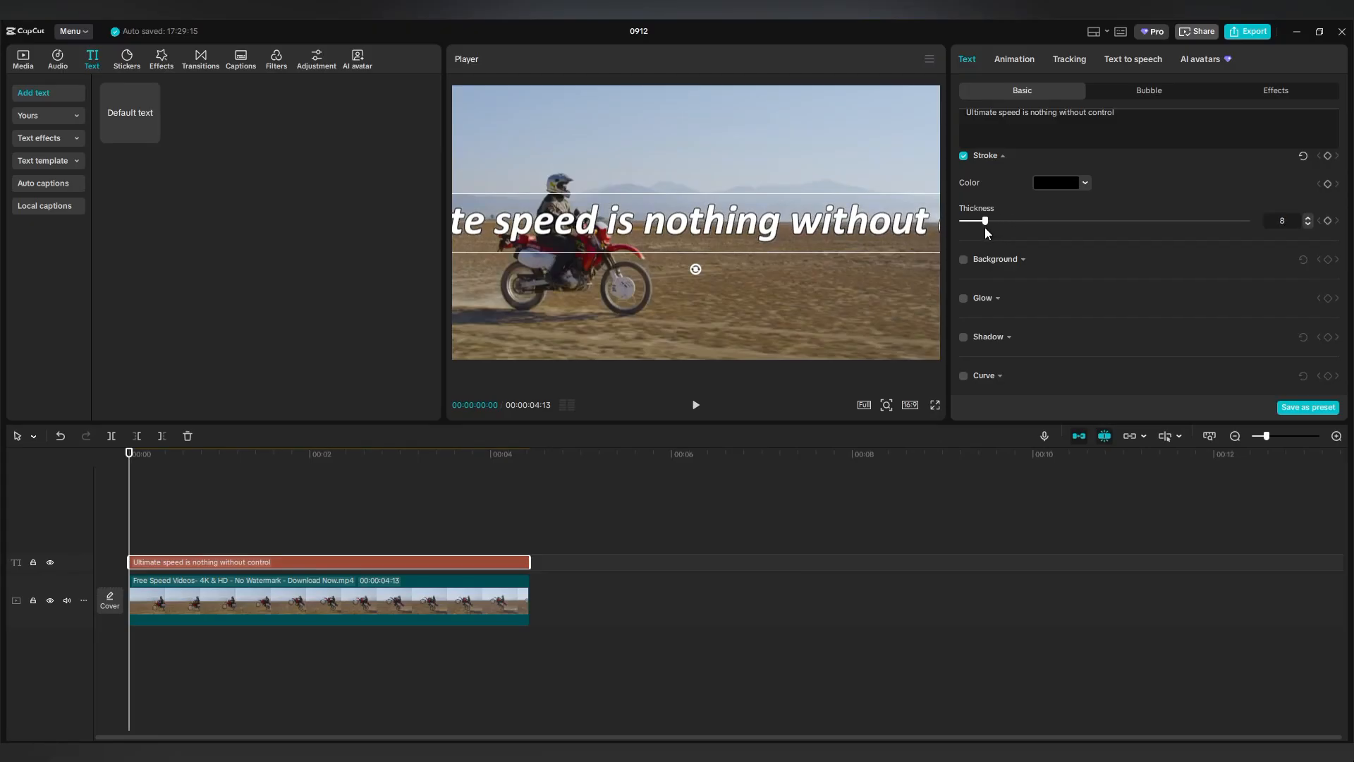
left_click_drag(985, 233, 986, 233)
scroll(1070, 307, "up", 5)
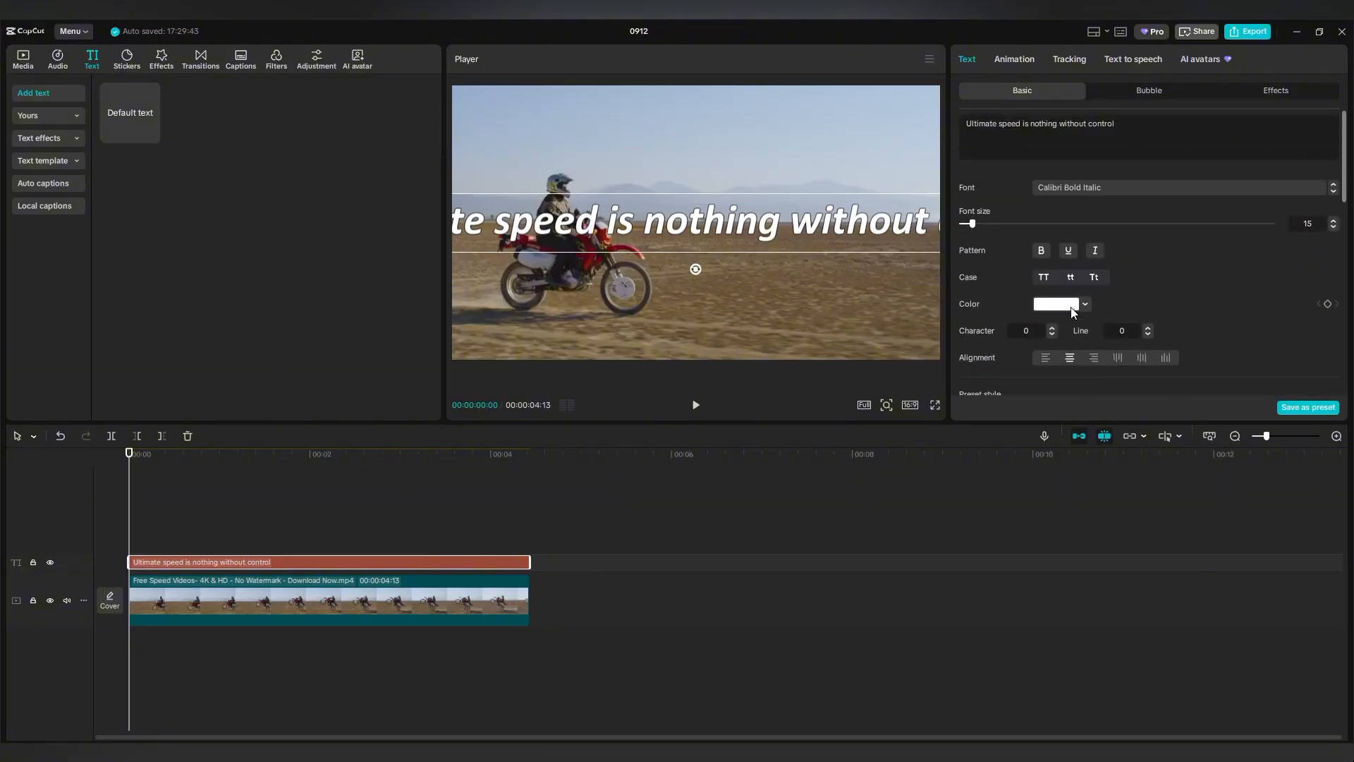
left_click_drag(530, 225, 923, 227)
left_click_drag(776, 223, 947, 232)
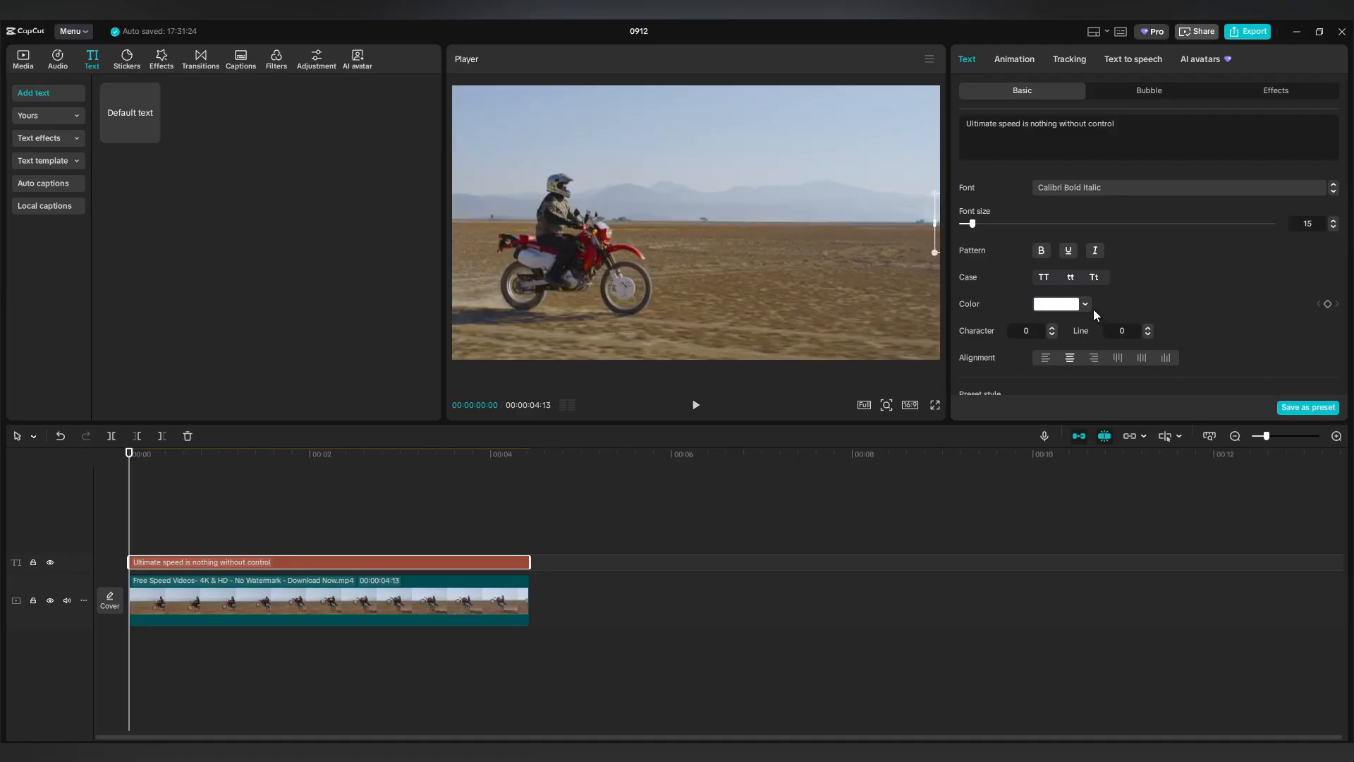
Keyframe the caption sliding from off the right edge at 00:00 to the left at the clip's end.
scroll(1093, 309, "down", 10)
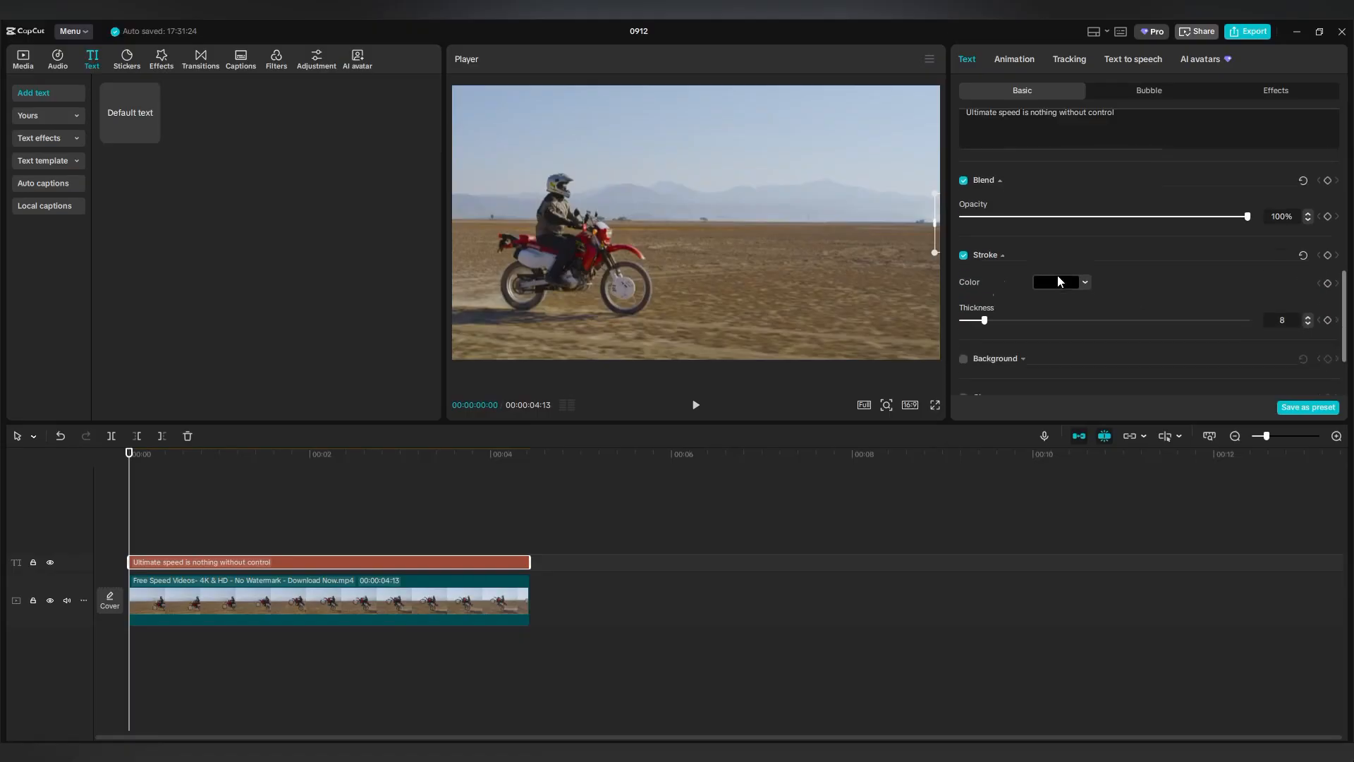
scroll(1057, 280, "up", 3)
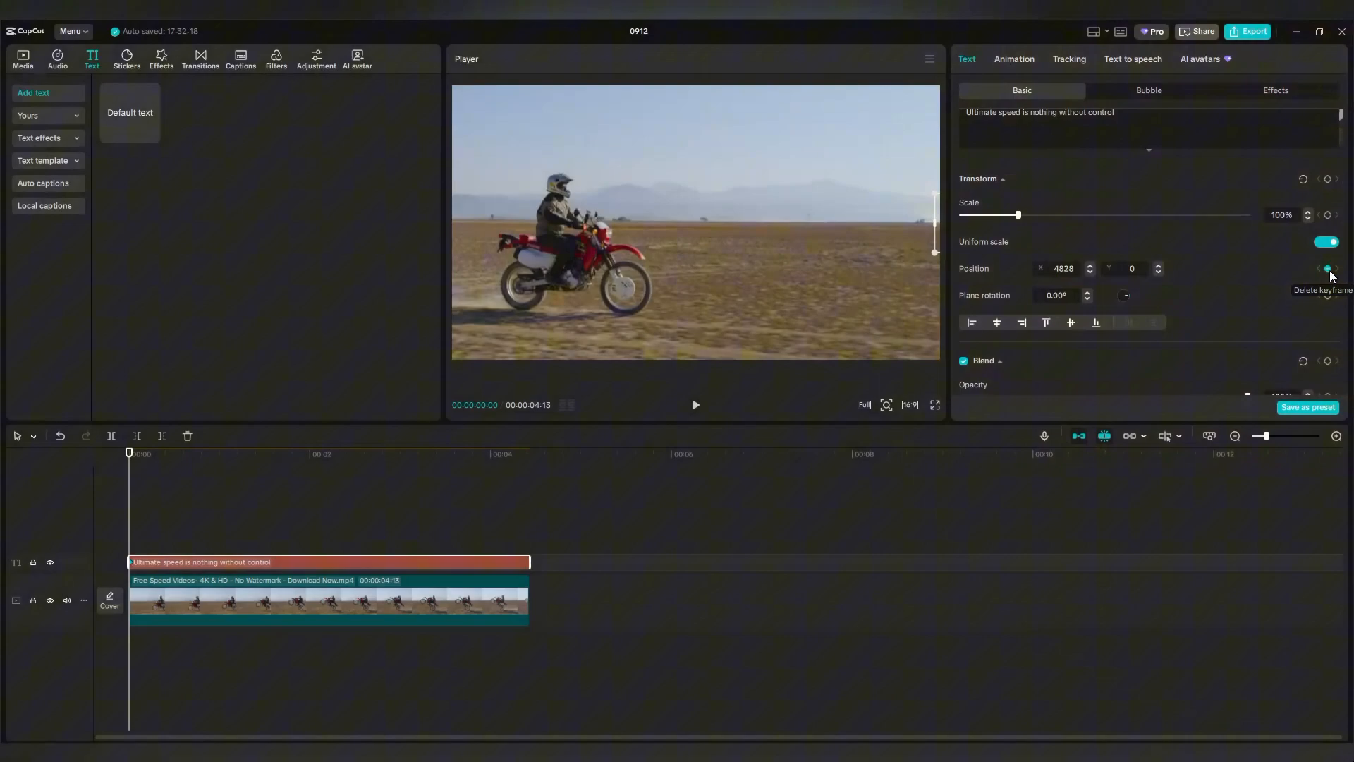
left_click(1326, 270)
left_click_drag(127, 521, 526, 528)
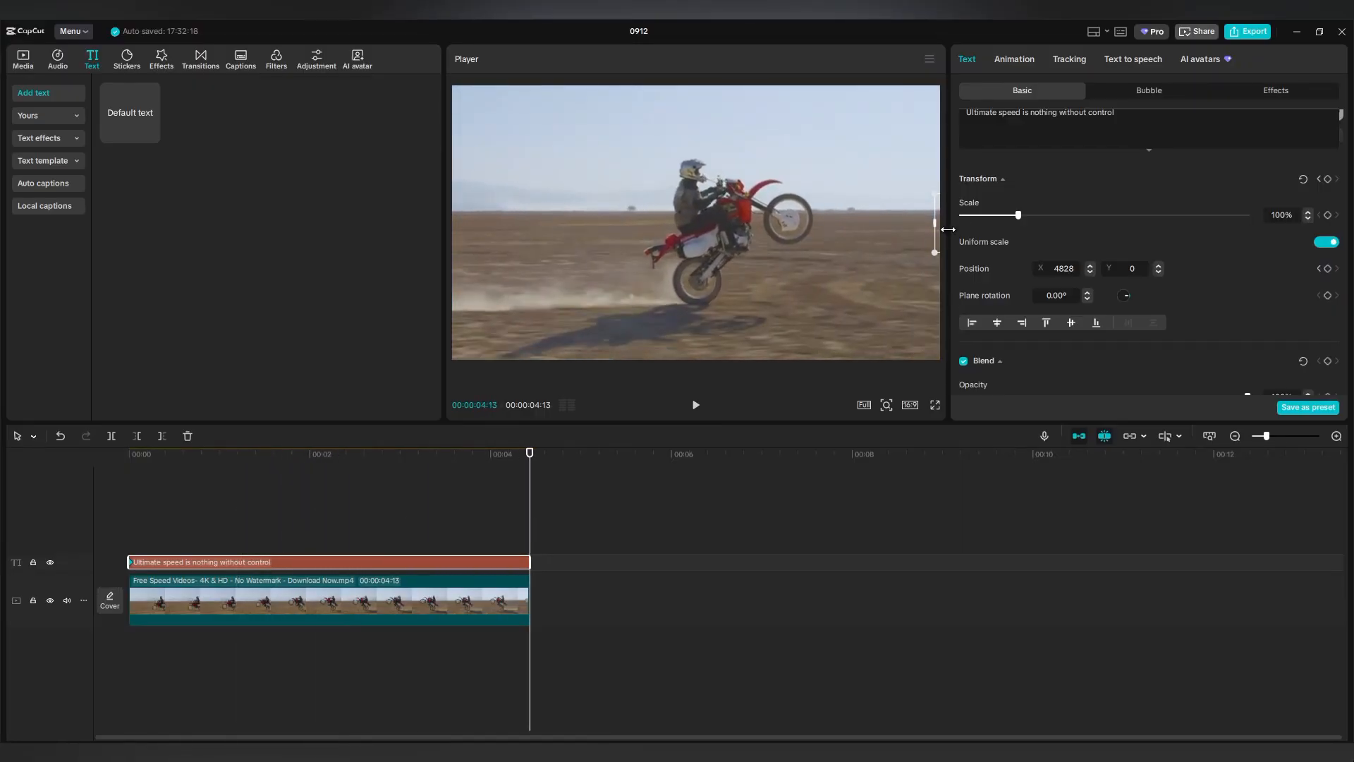
left_click_drag(938, 240, 474, 232)
left_click_drag(835, 234, 497, 235)
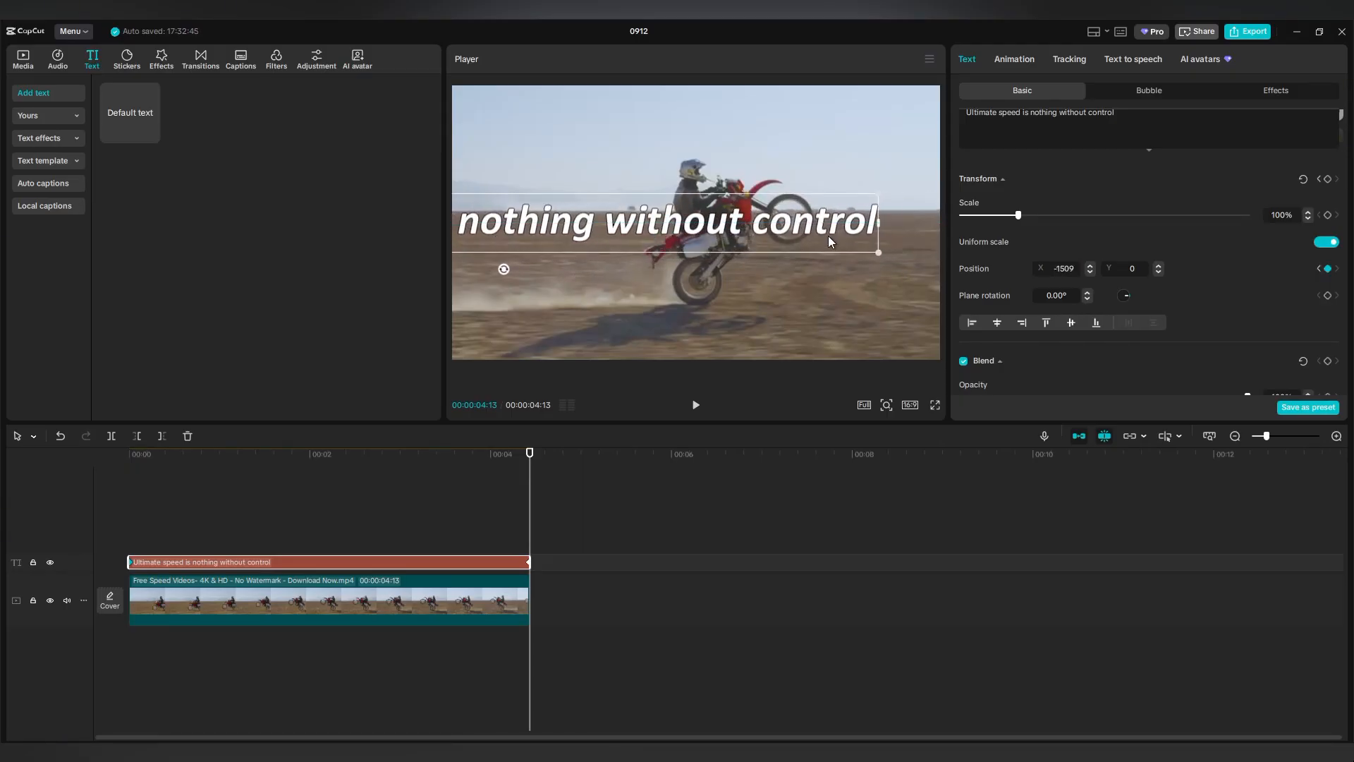
mouse_move(828, 236)
left_mouse_down()
mouse_move(621, 247)
mouse_move(444, 234)
left_mouse_up()
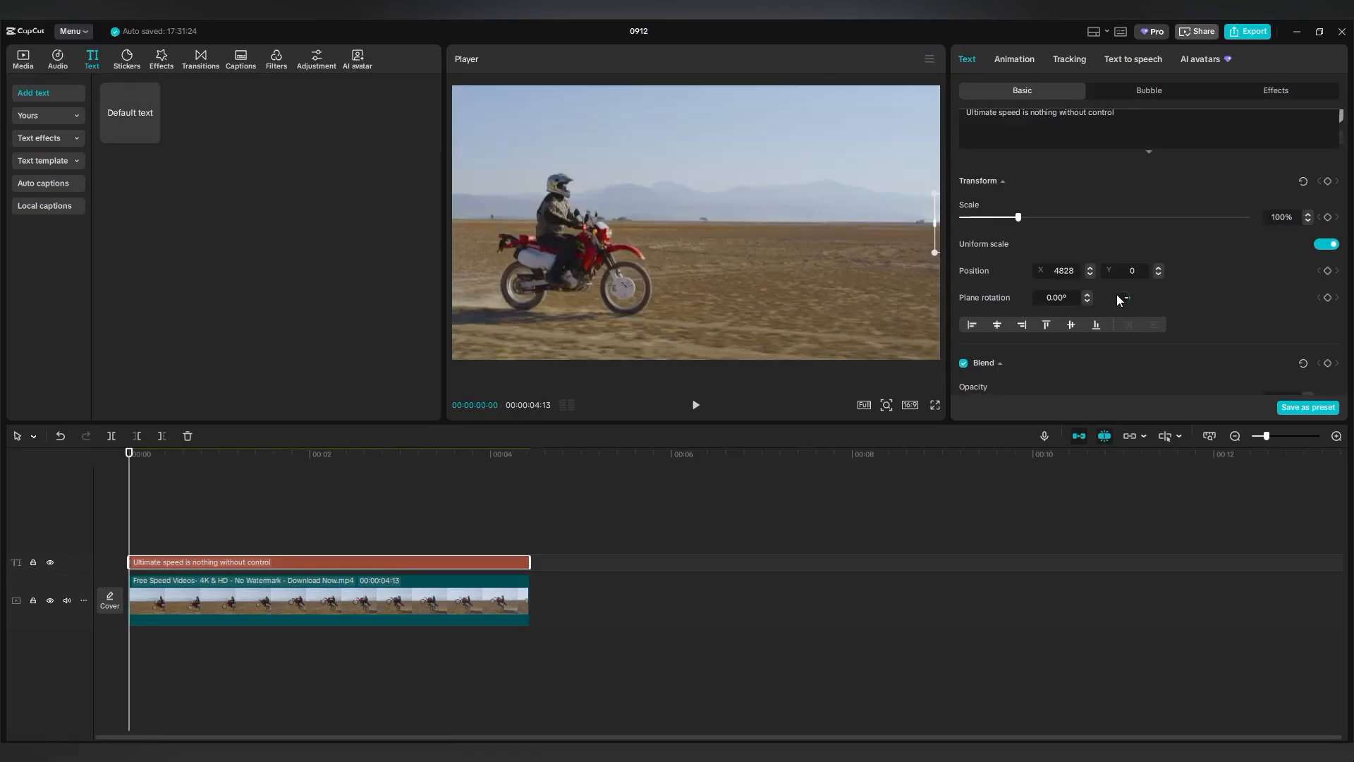
Preview the caption slide, then duplicate the motorcycle video onto a new track above the caption.
key("ctrl")
key("ctrl")
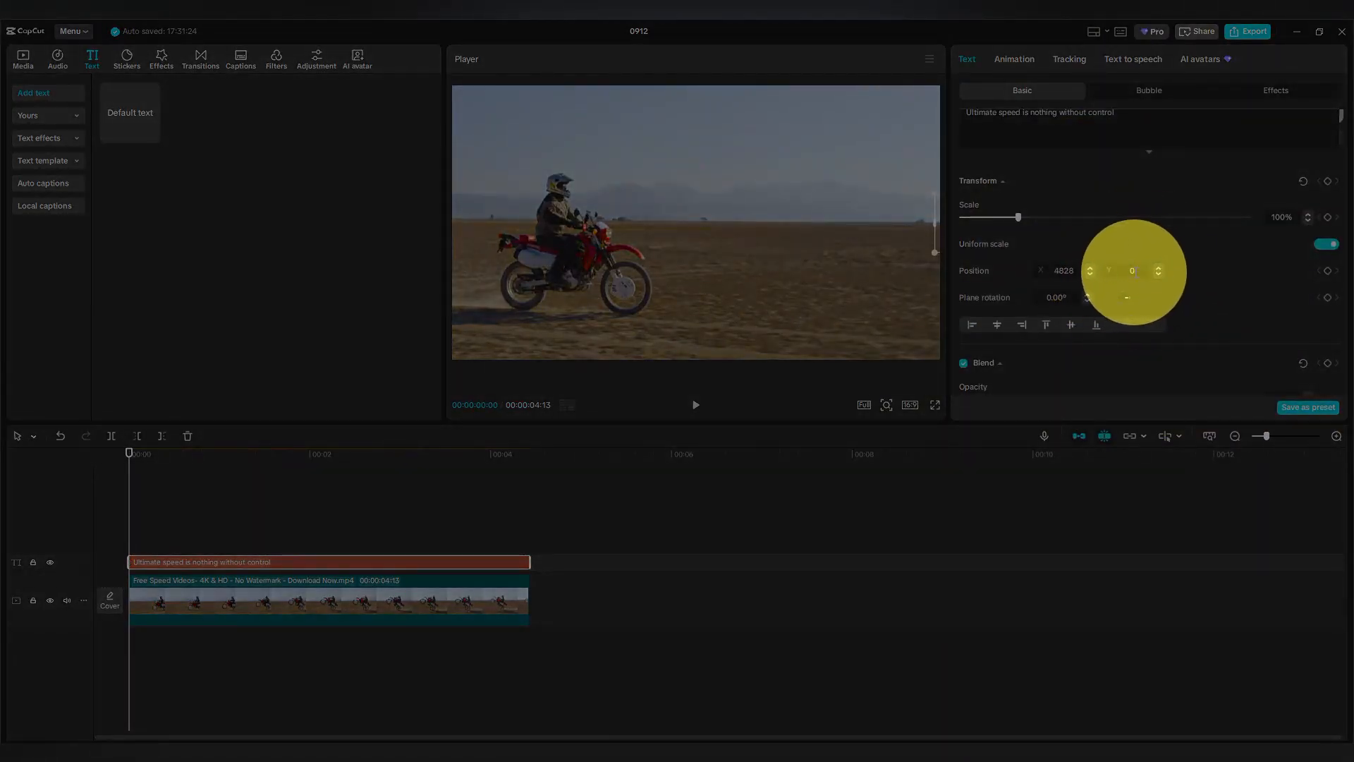
scroll(1018, 238, "up", 10)
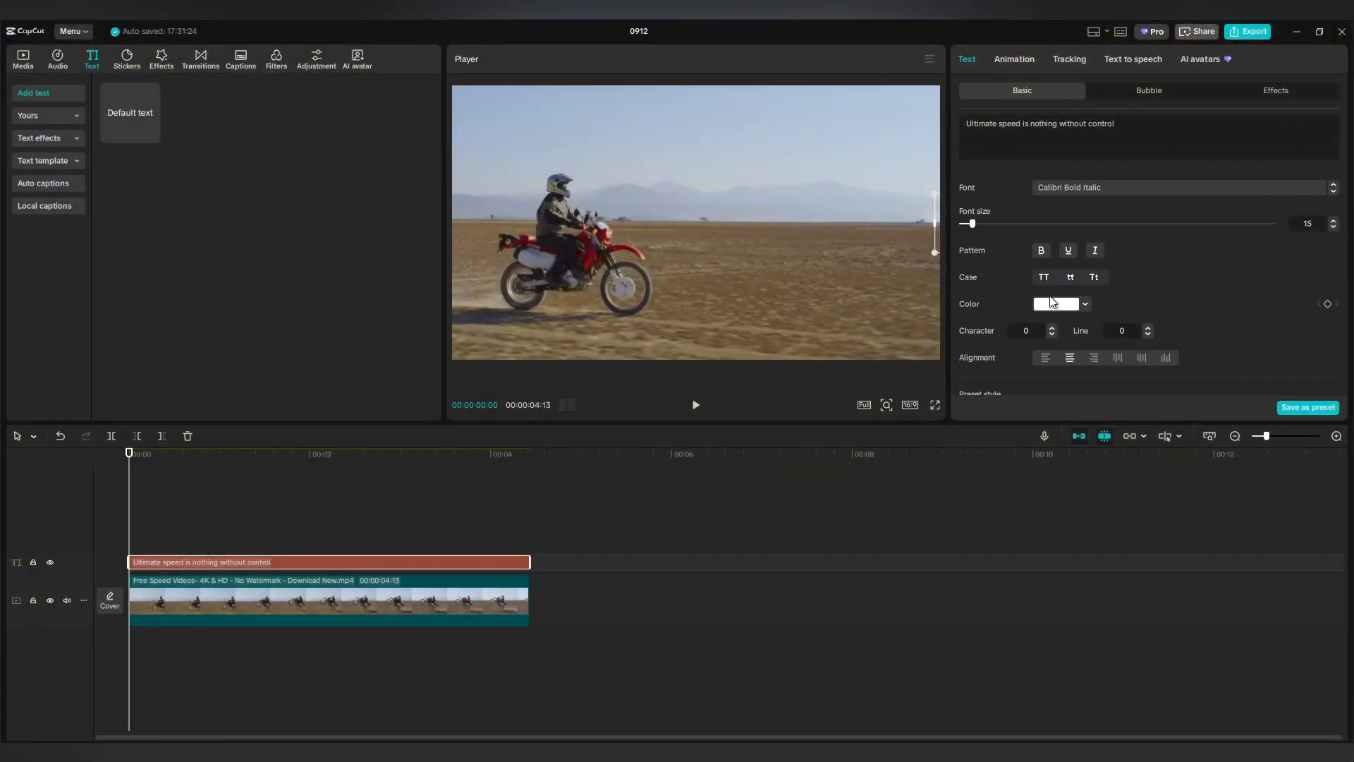
scroll(1052, 302, "down", 8)
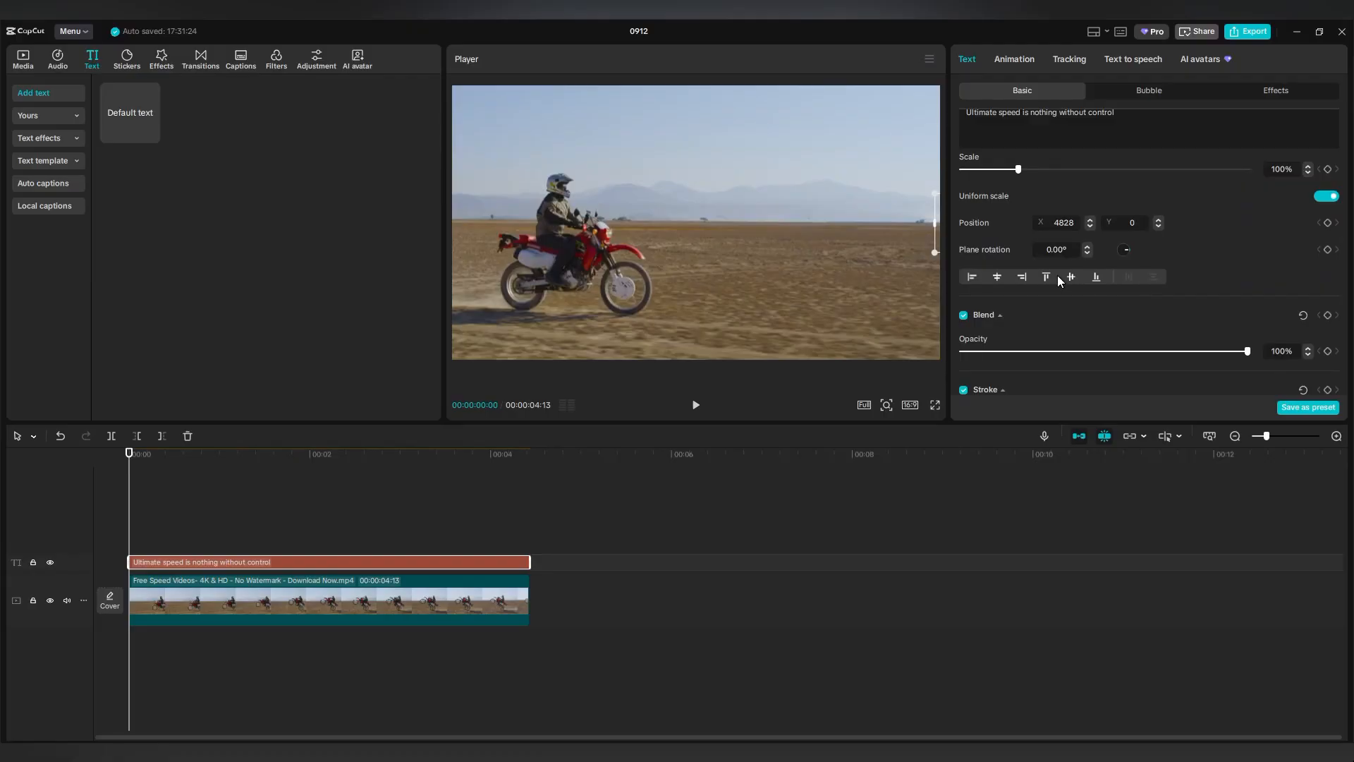
scroll(1058, 281, "down", 3)
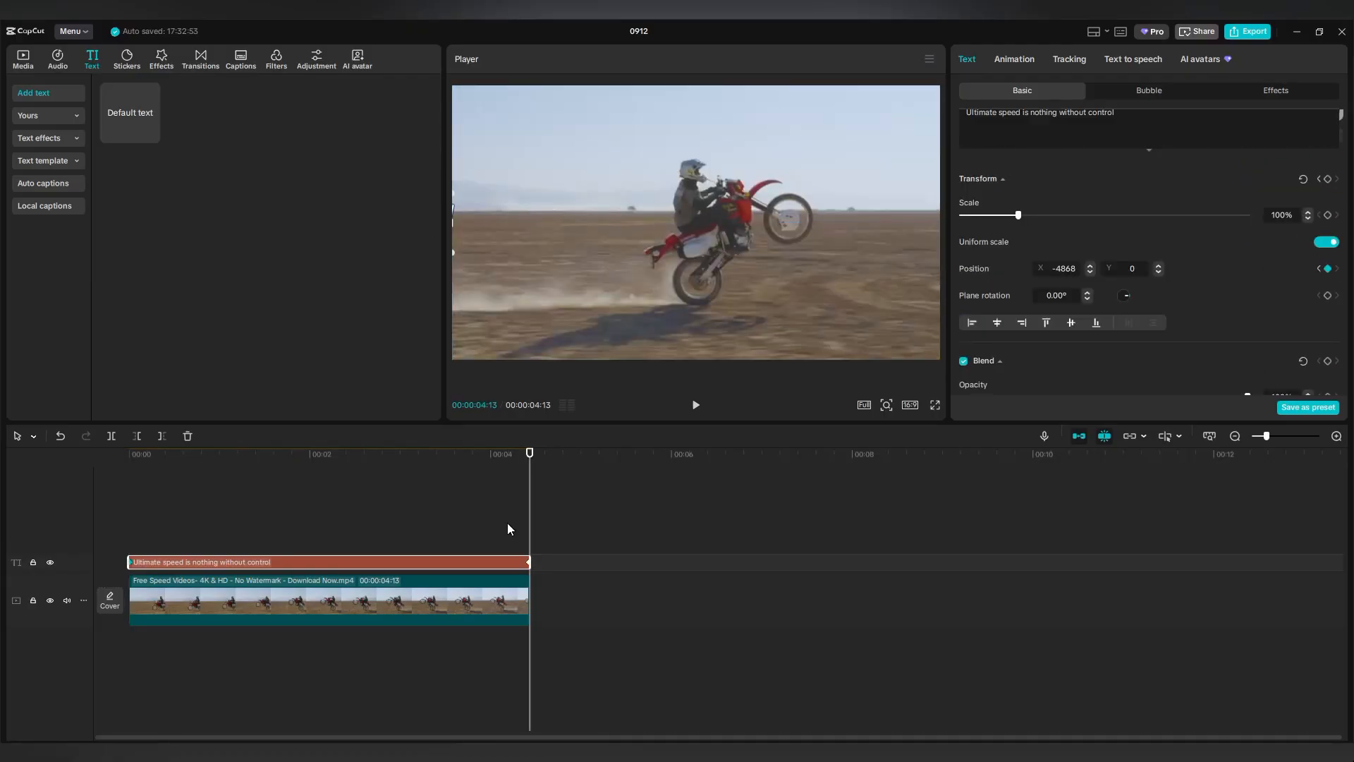
left_click_drag(529, 521, 122, 534)
left_click(146, 534)
left_click(695, 405)
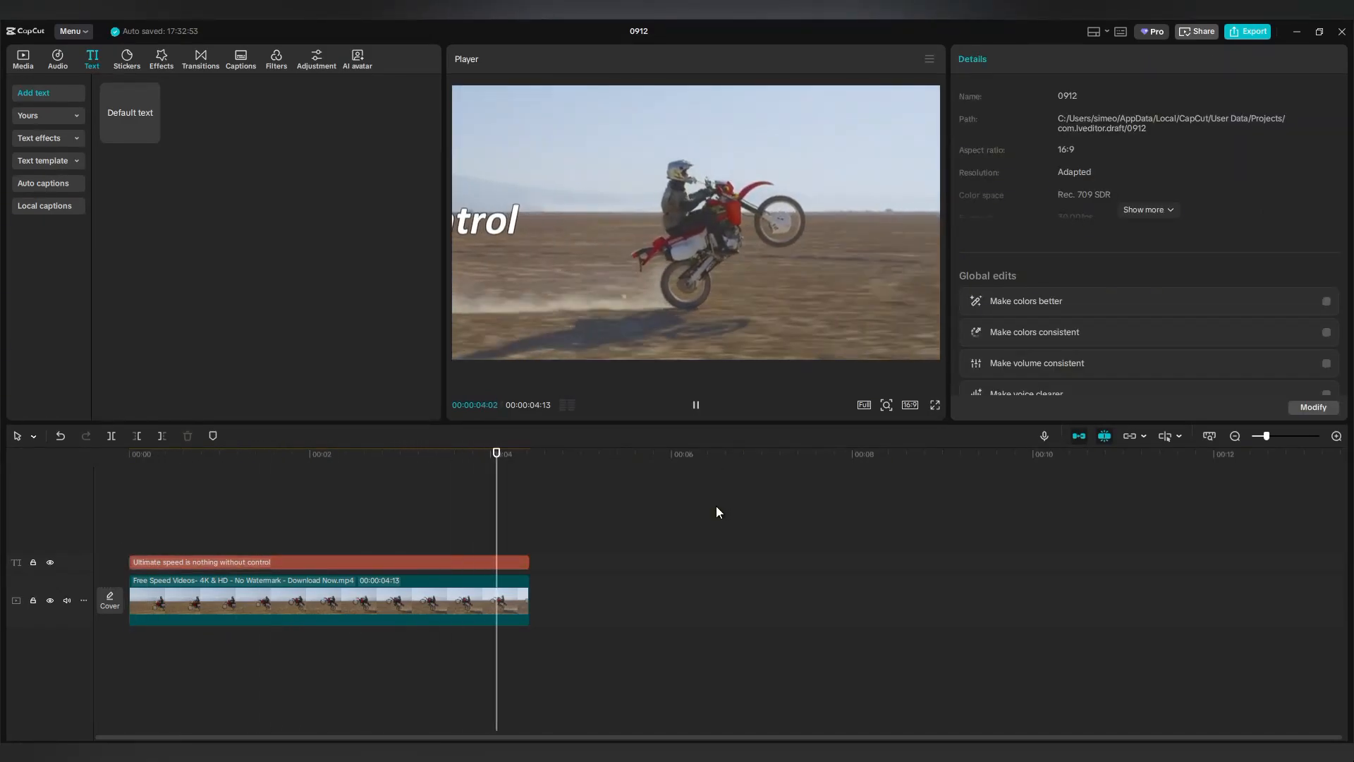
left_click_drag(529, 532, 130, 536)
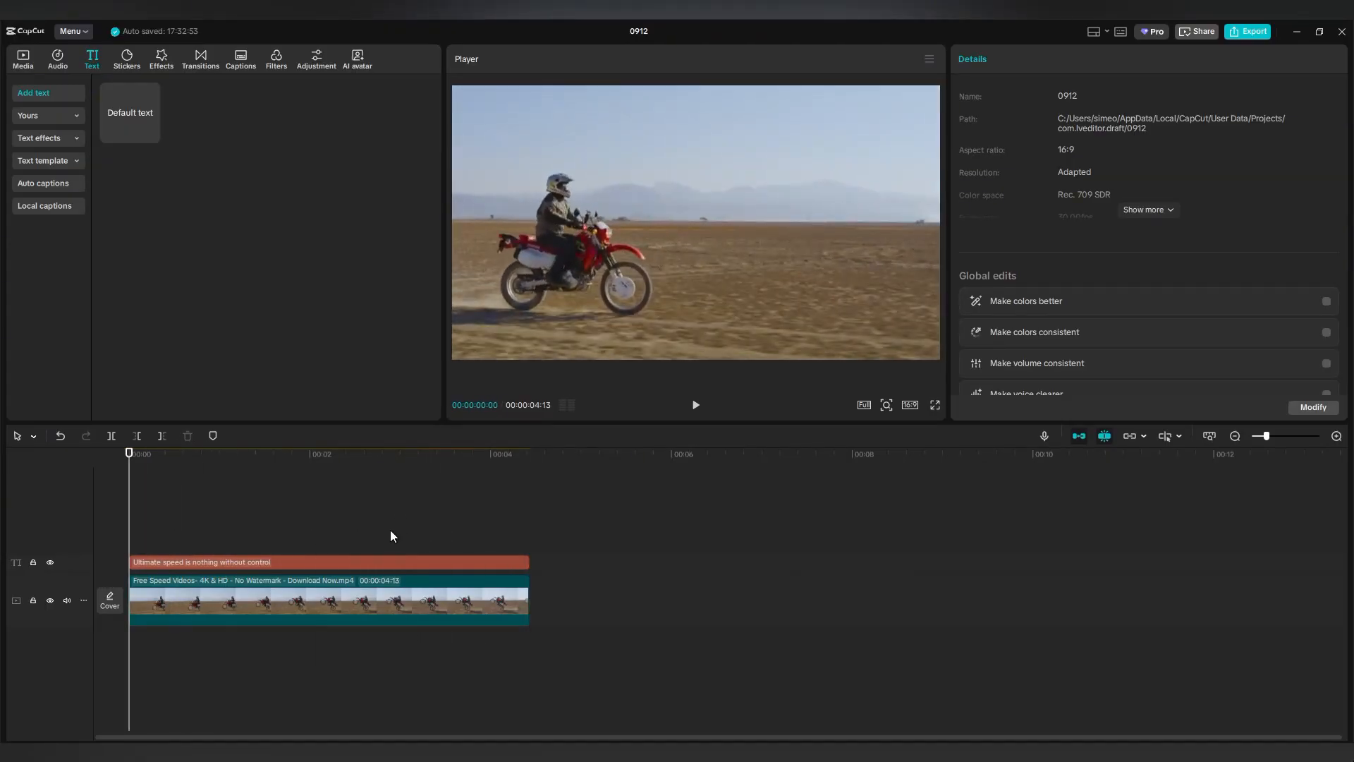
left_click_drag(330, 599, 336, 524, "alt")
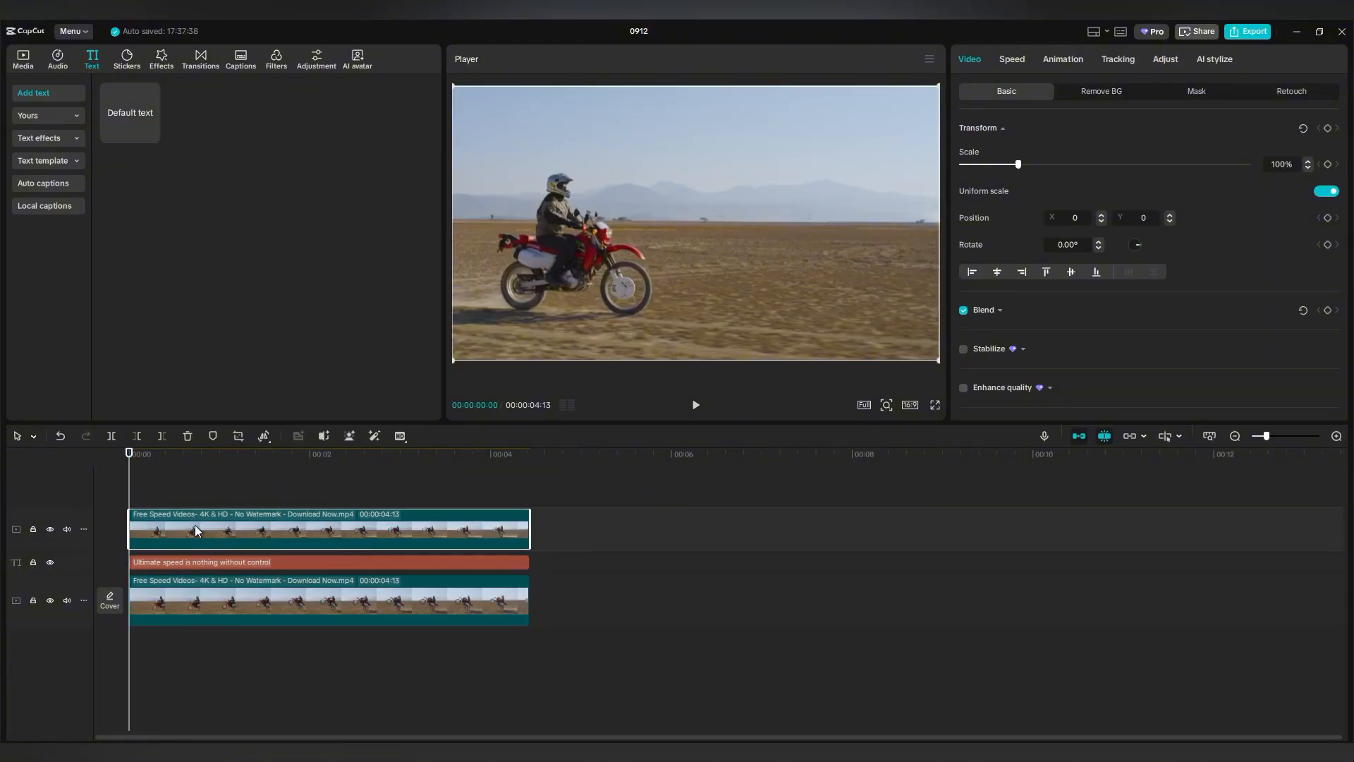
Add a Split mask to the copied video, angle its line, and keyframe the starting position.
left_click(1196, 93)
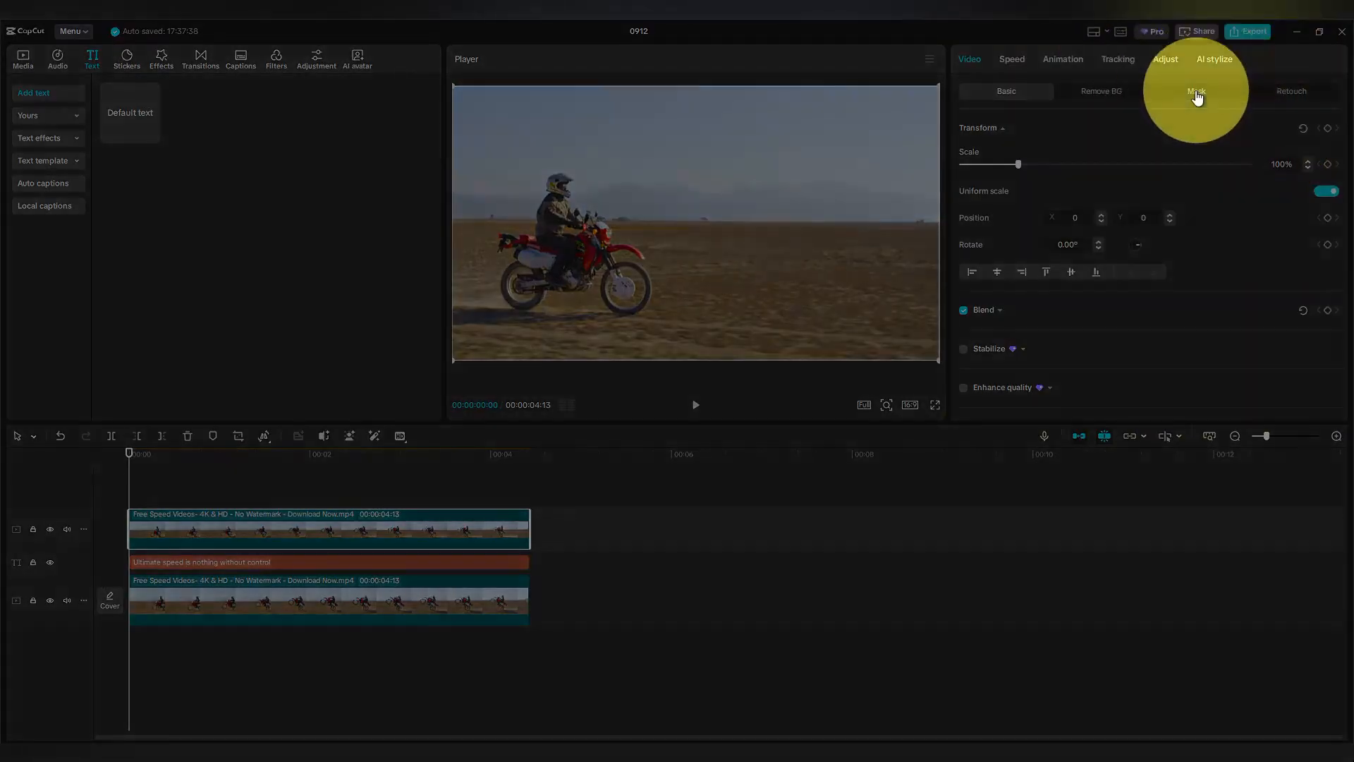
left_click(1002, 152)
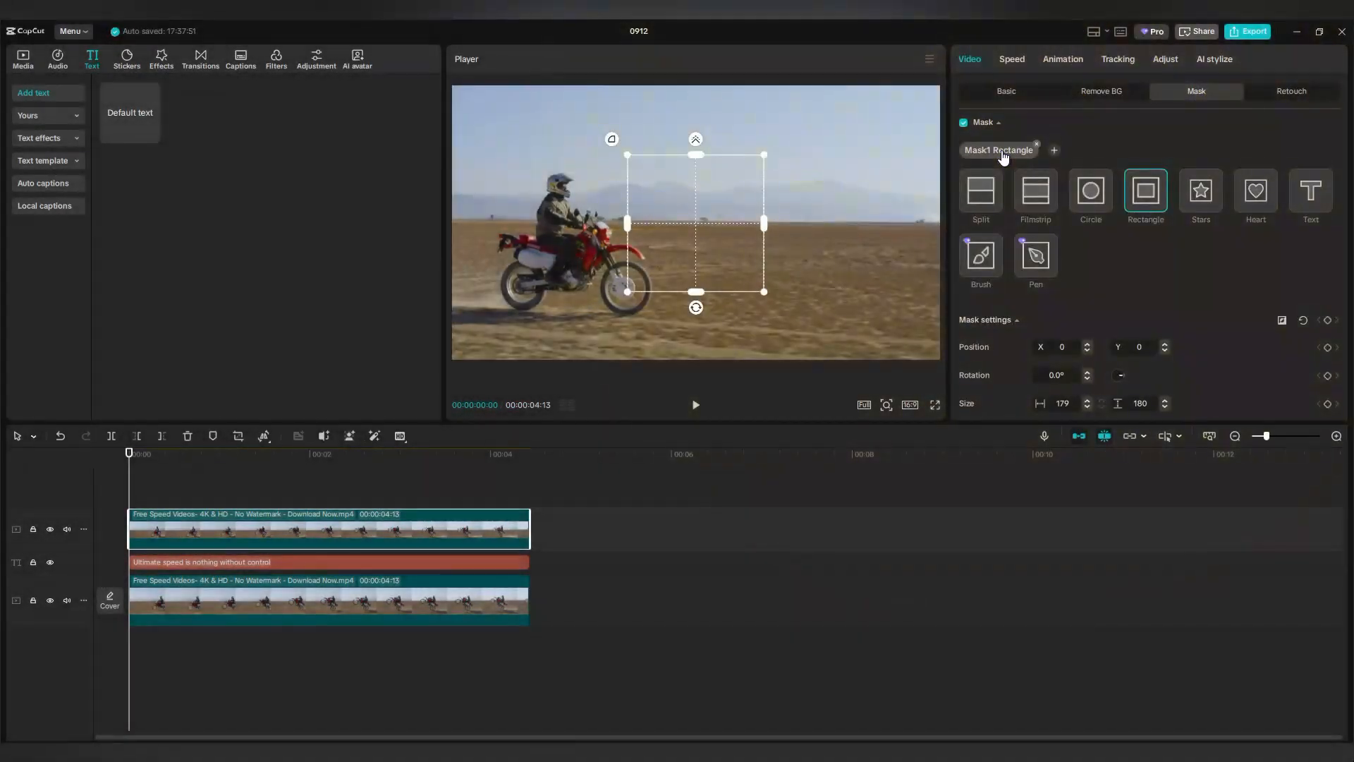
left_click(986, 195)
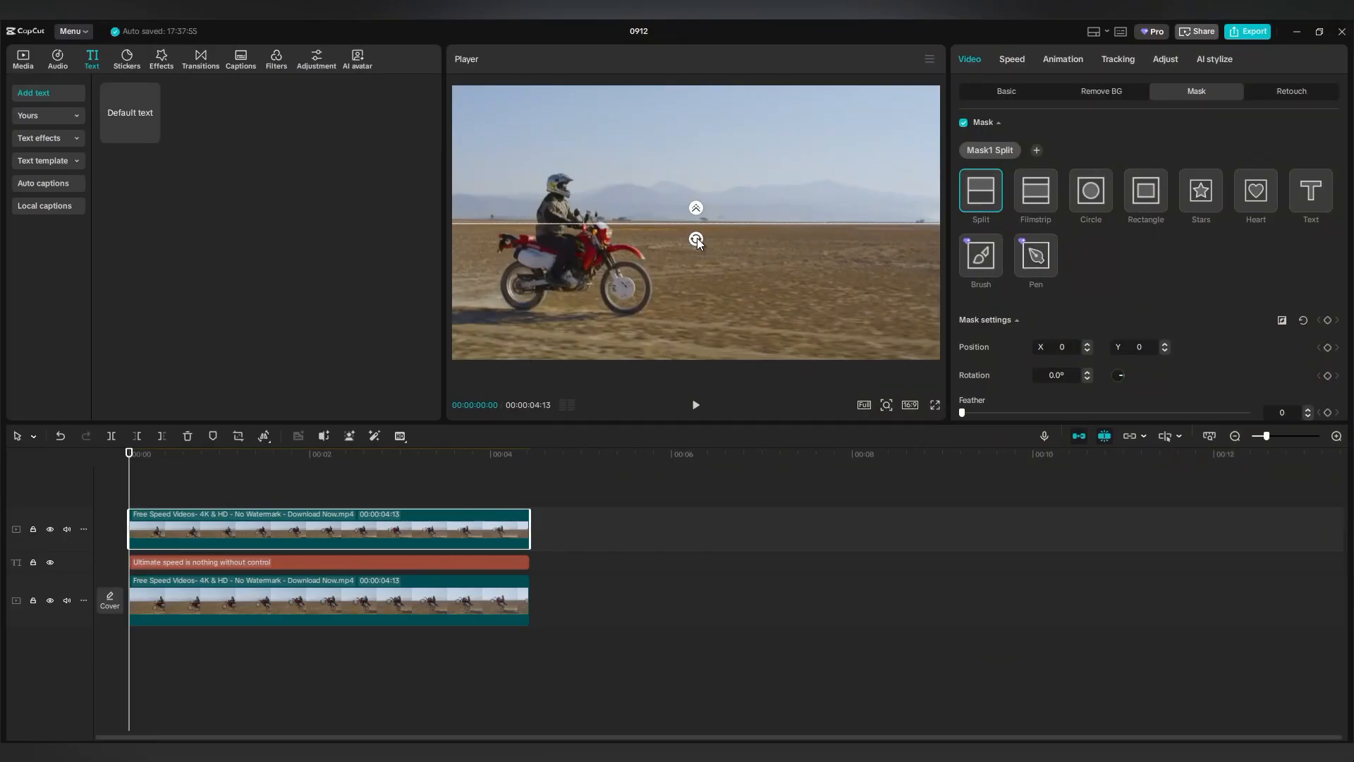
left_click_drag(697, 238, 547, 257)
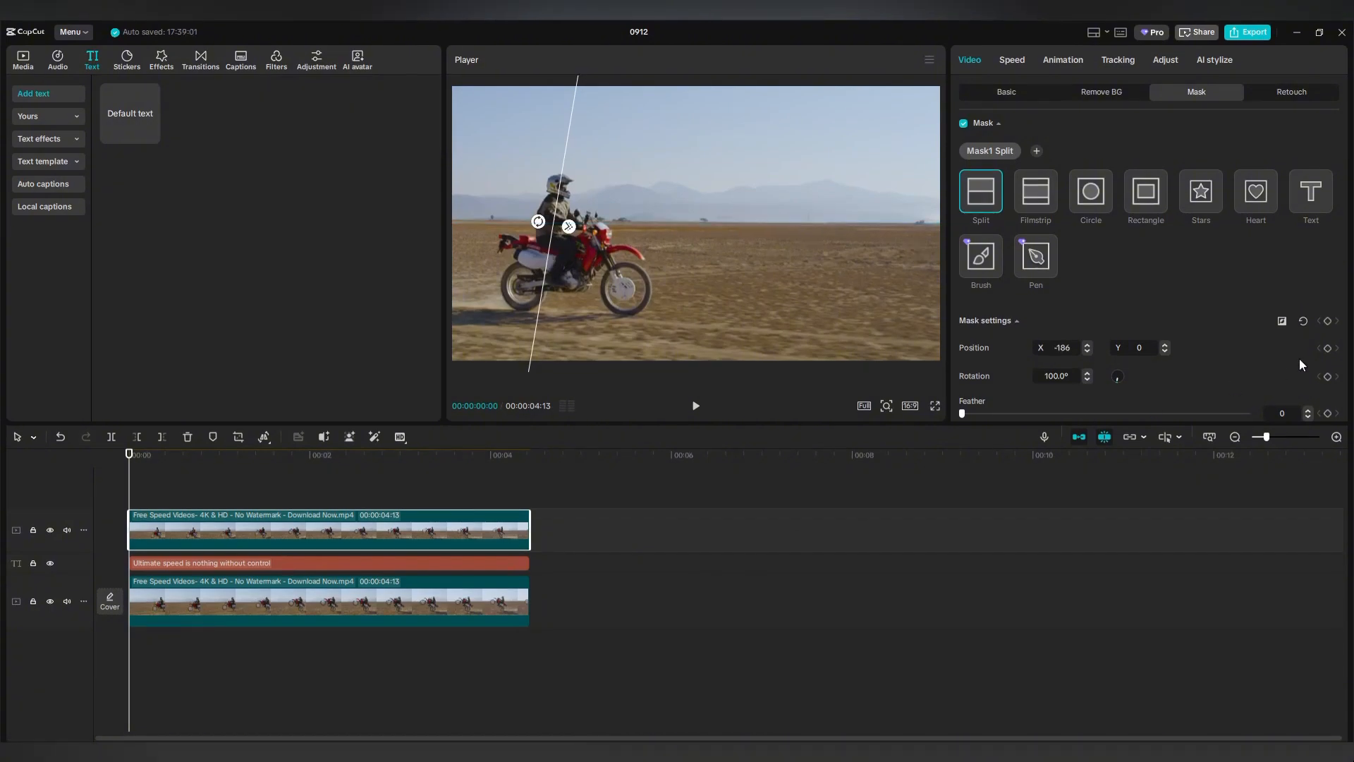
left_click(1327, 321)
Step through the first part of the clip, moving the mask edge to follow the rider.
left_click_drag(131, 495, 168, 492)
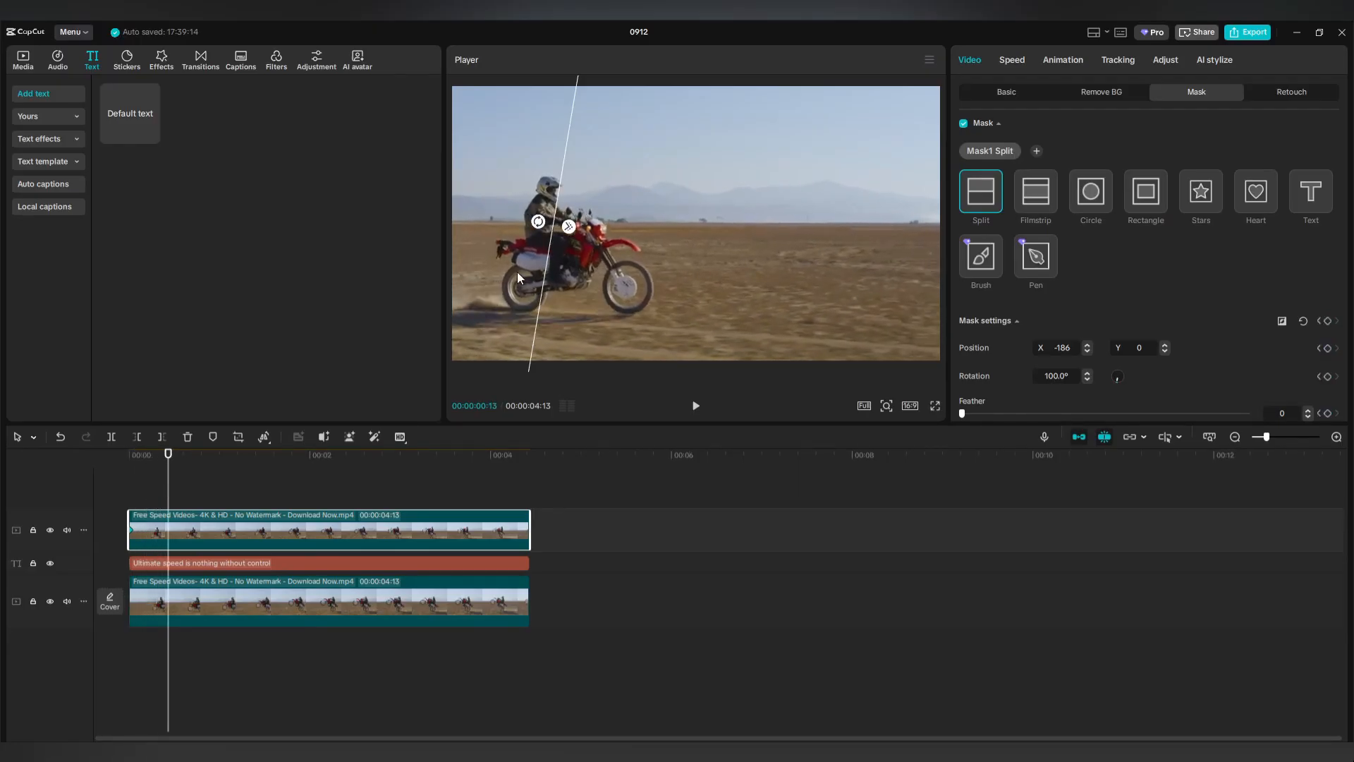
left_click_drag(565, 155, 555, 155)
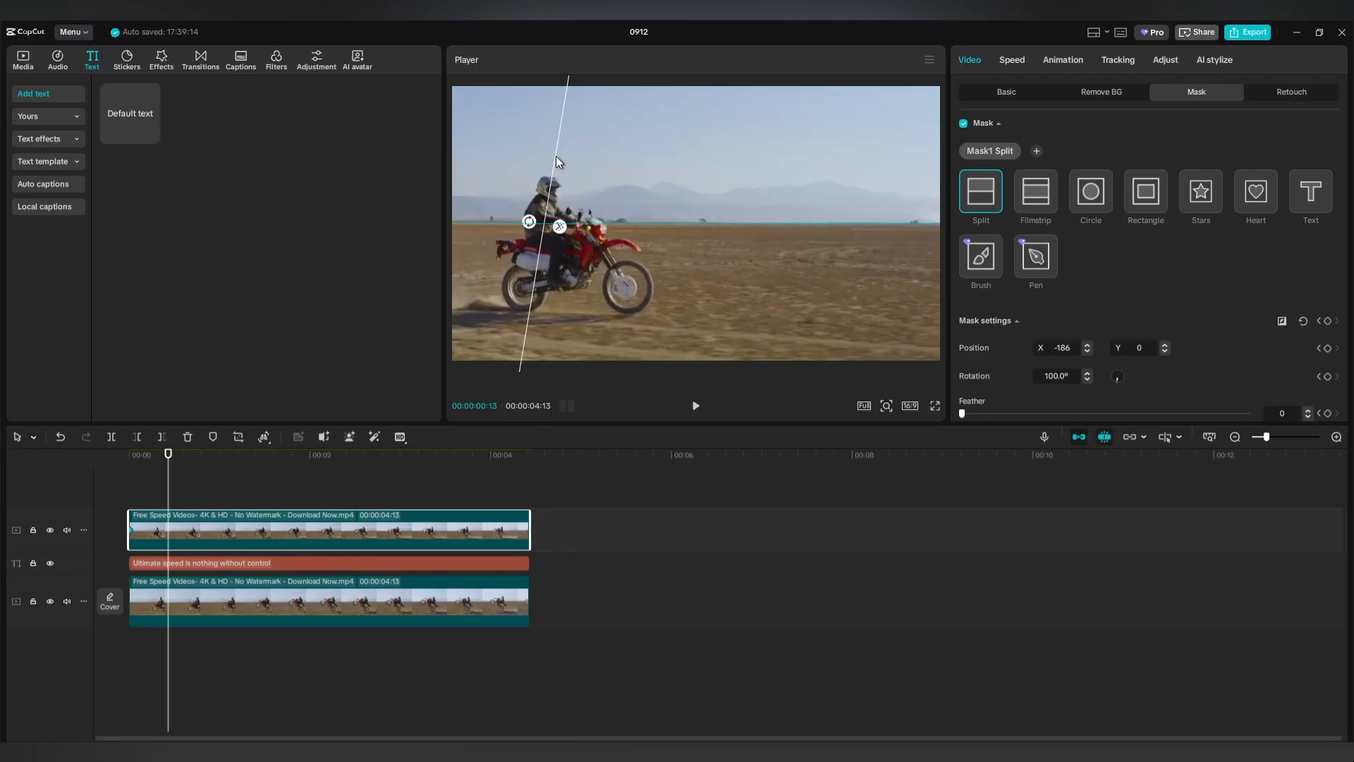
left_click_drag(168, 494, 230, 498)
left_click_drag(556, 155, 564, 160)
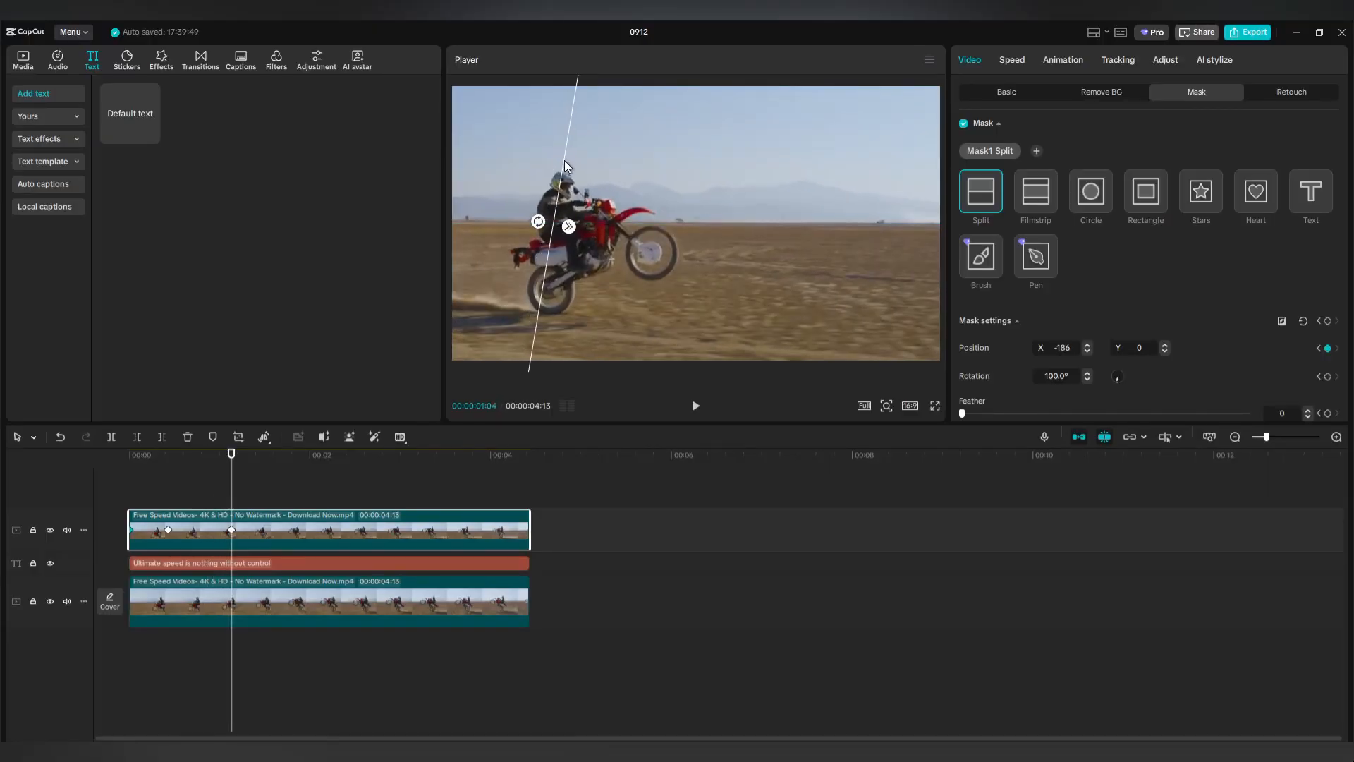
left_click_drag(232, 499, 264, 499)
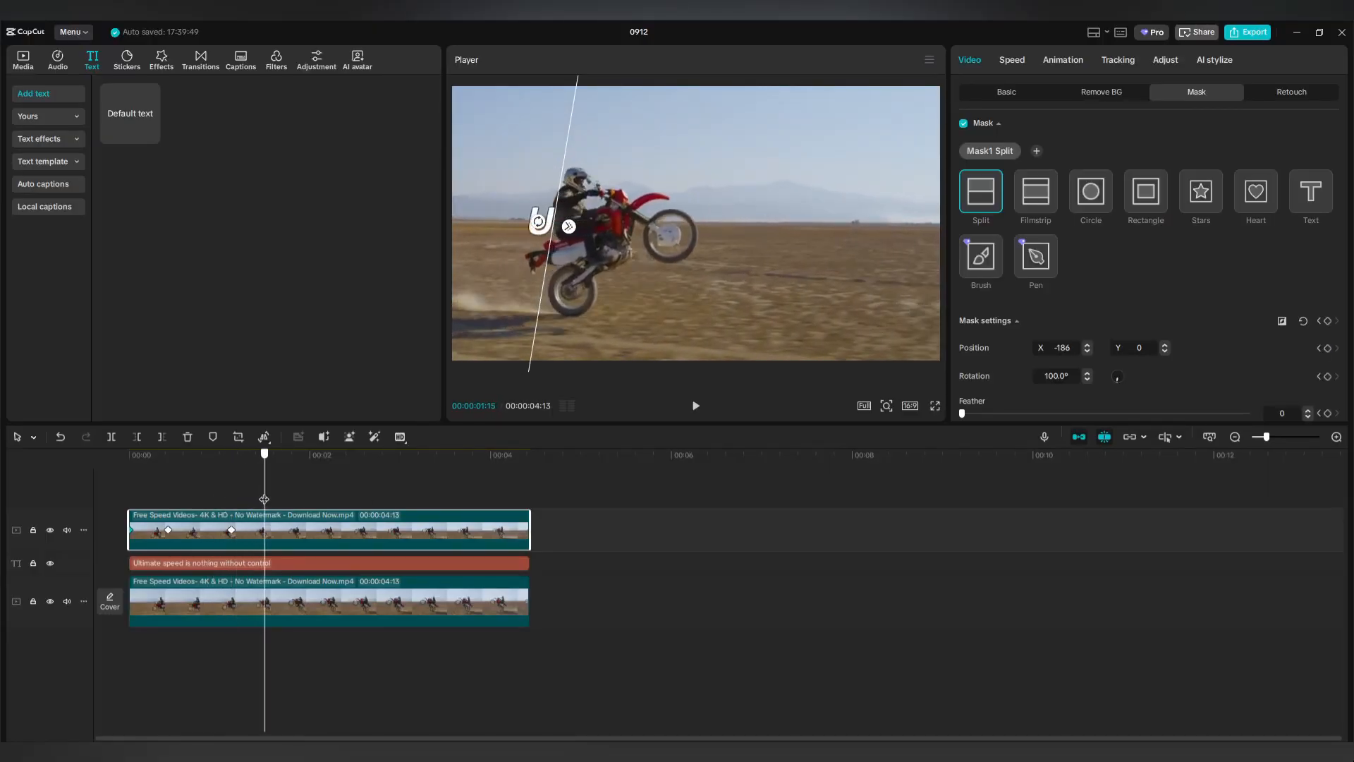
left_click_drag(565, 153, 578, 155)
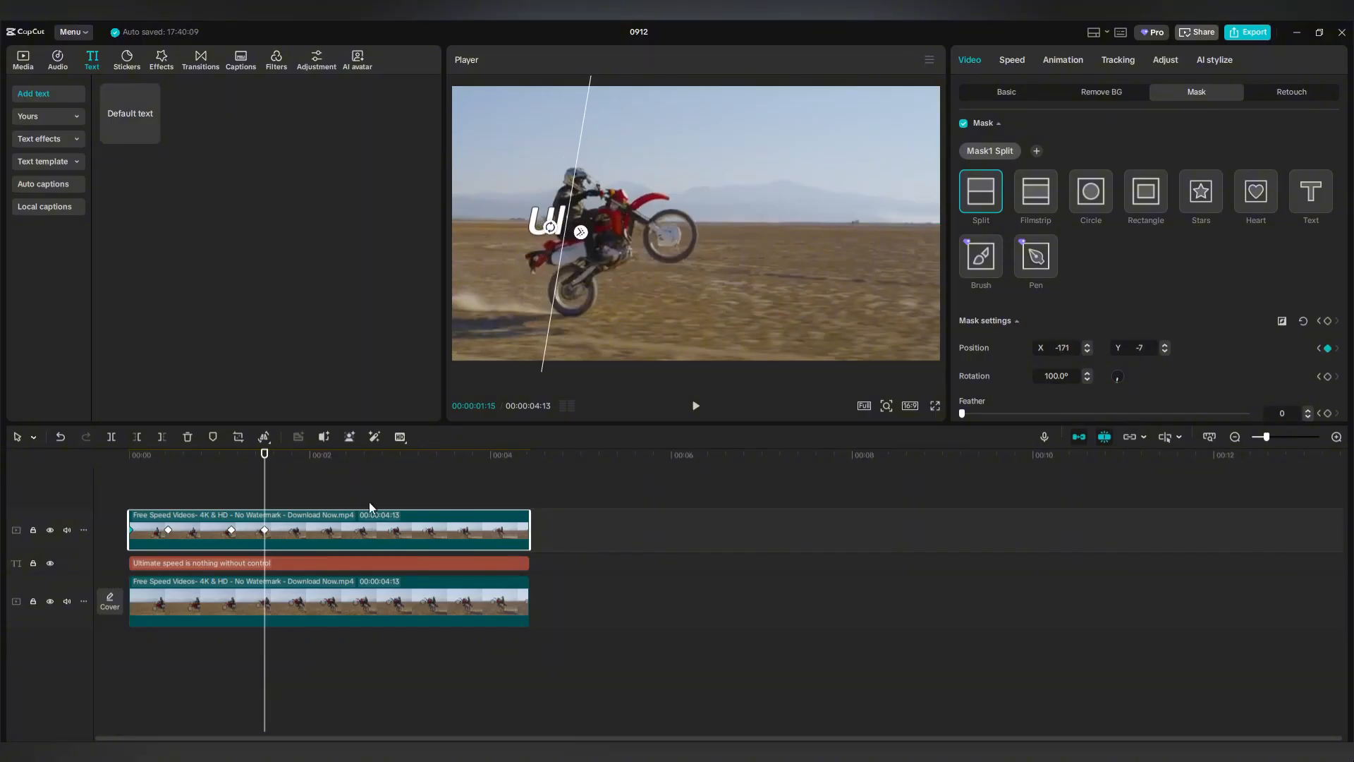
left_click_drag(265, 498, 304, 497)
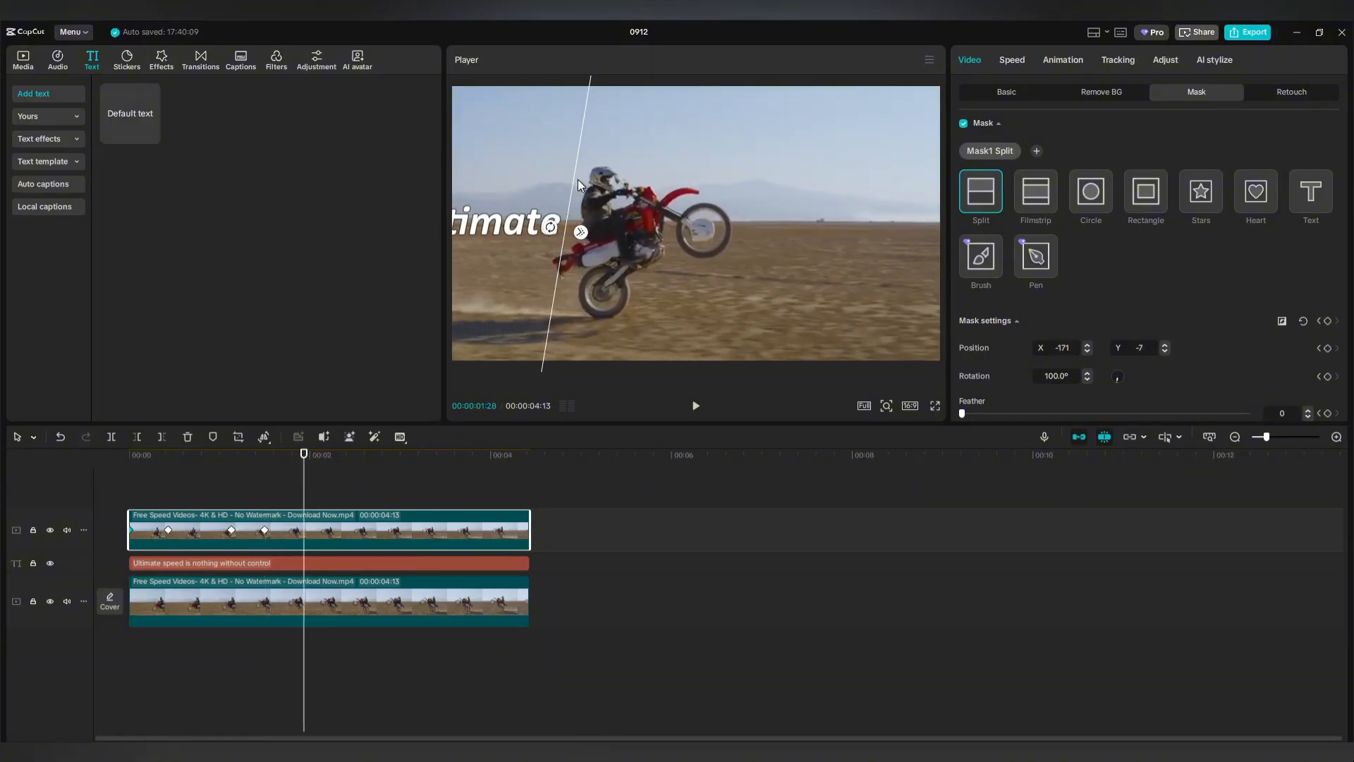
left_click_drag(576, 184, 600, 184)
Continue keeping the mask edge just behind the rider to the clip's end, then return to the start.
left_click_drag(303, 501, 340, 498)
left_click_drag(603, 168, 634, 167)
left_click_drag(340, 494, 376, 491)
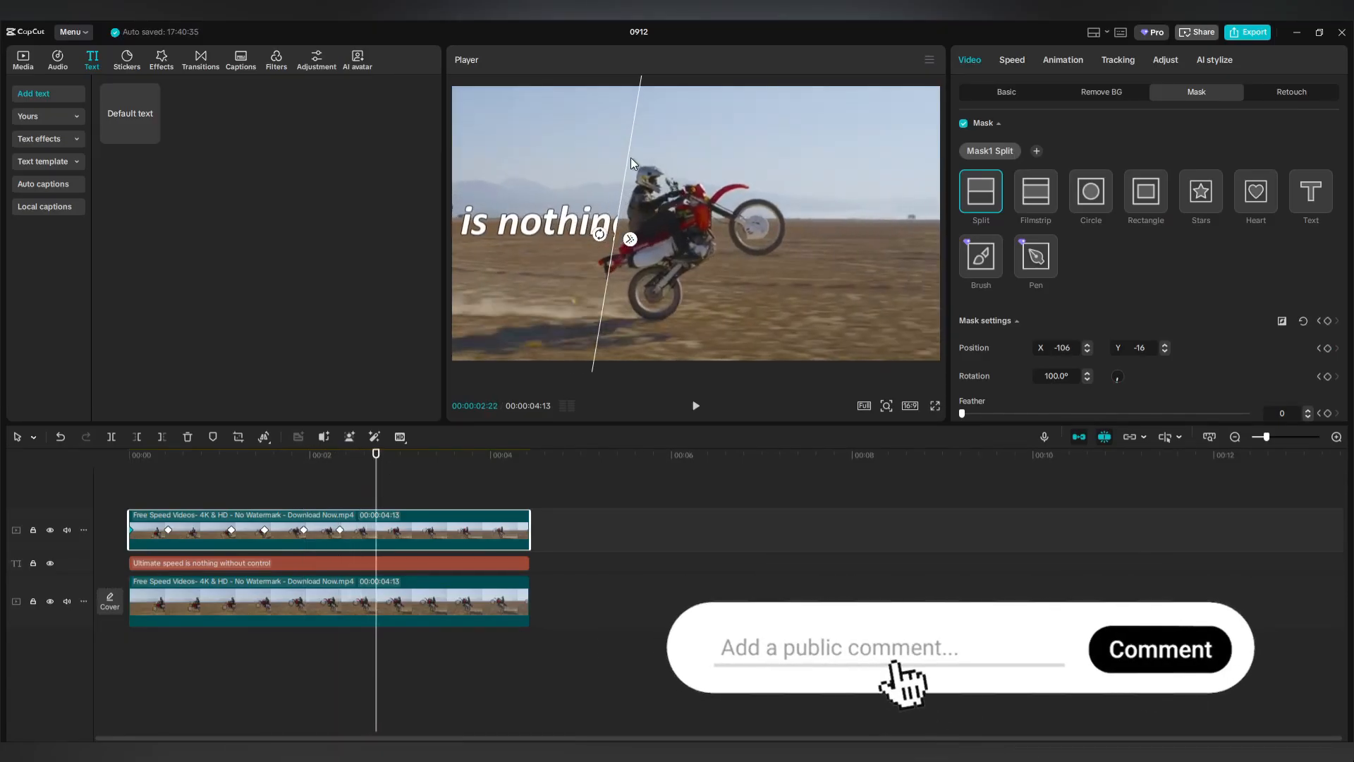
left_click_drag(628, 162, 650, 160)
left_click_drag(376, 493, 427, 494)
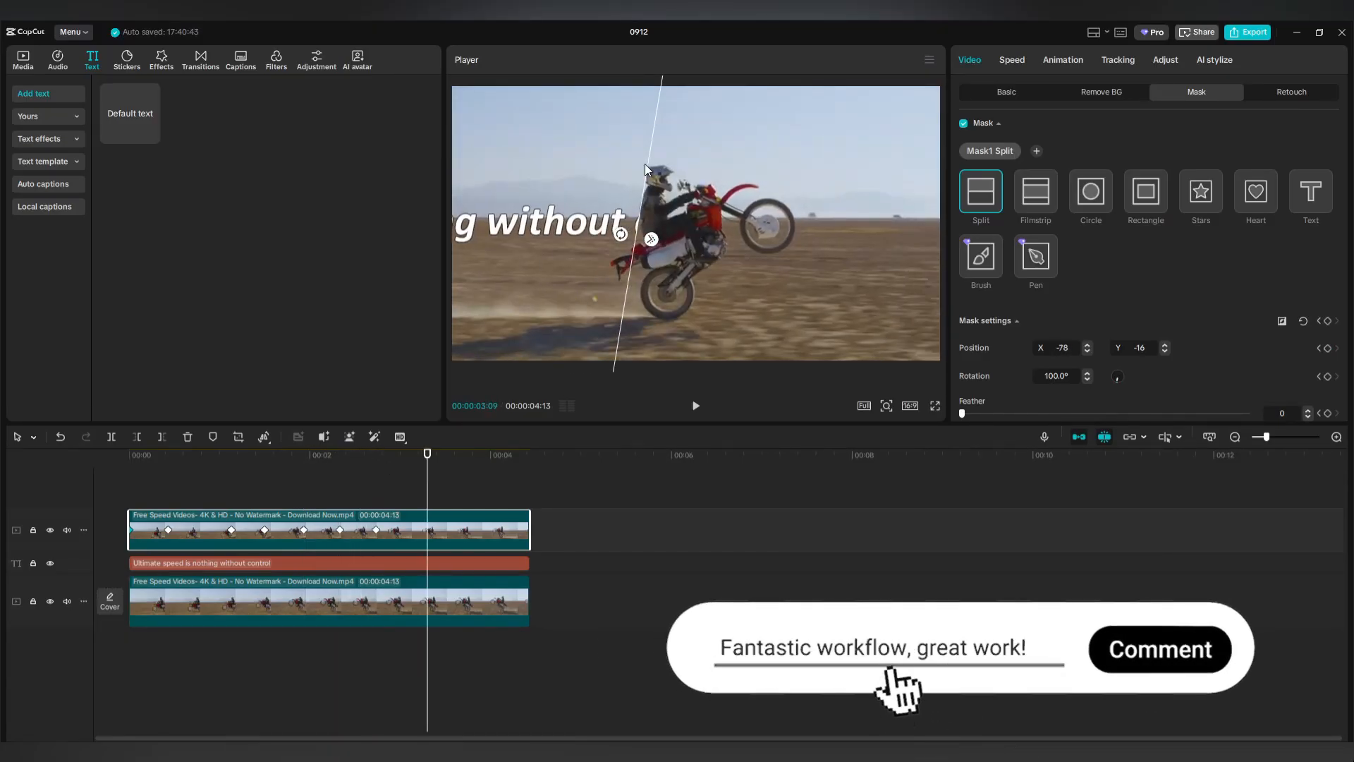
left_click_drag(644, 163, 660, 150)
left_click_drag(428, 494, 472, 493)
left_click_drag(663, 143, 674, 142)
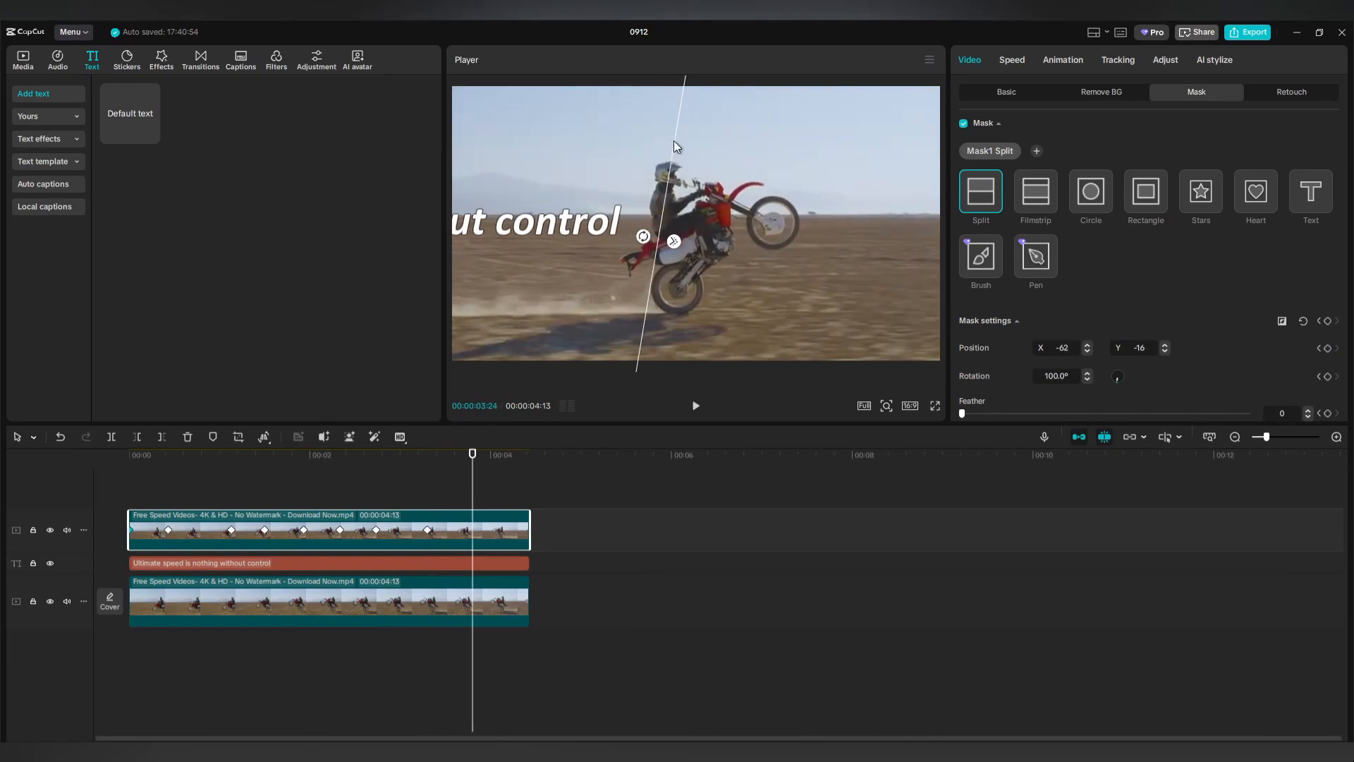
left_click(227, 491)
left_click_drag(227, 493, 116, 501)
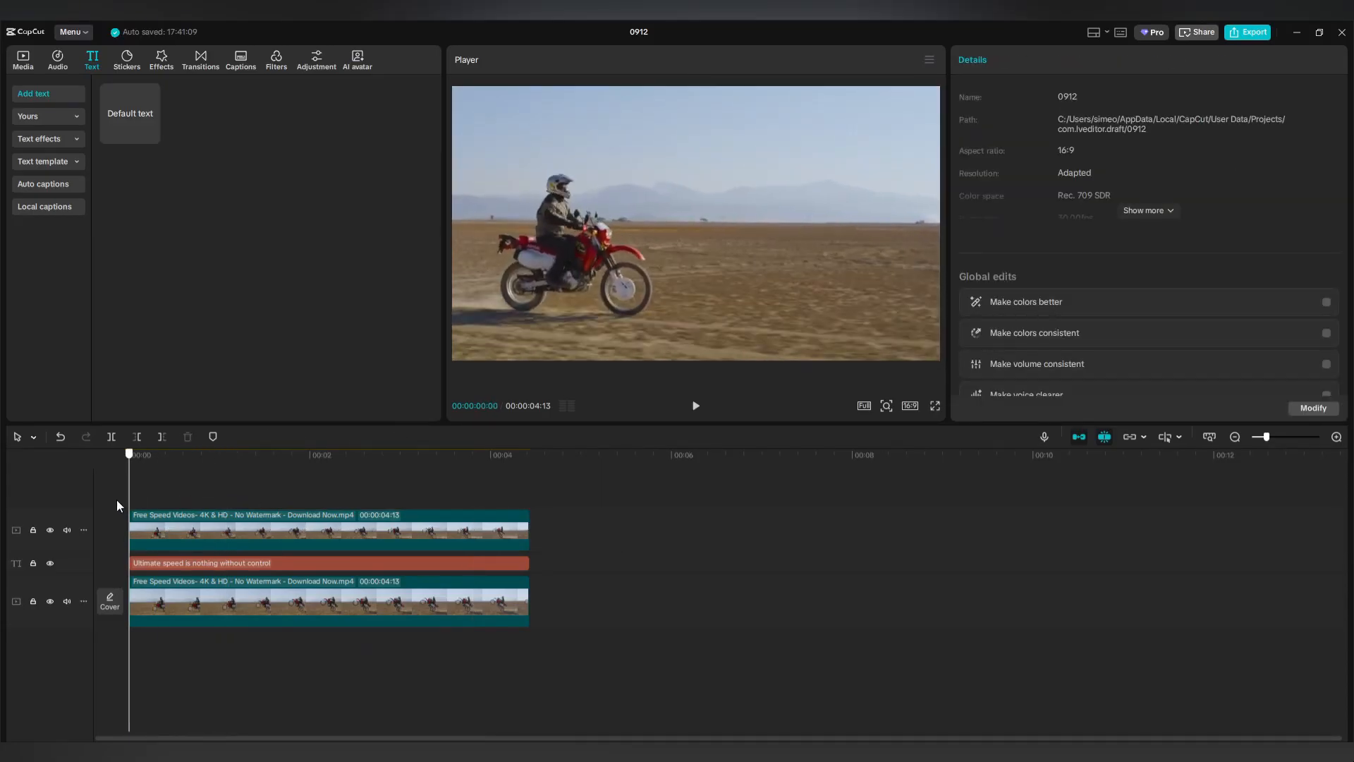
Merge the masked video and caption into a compound clip and preview it from the start.
left_click(695, 406)
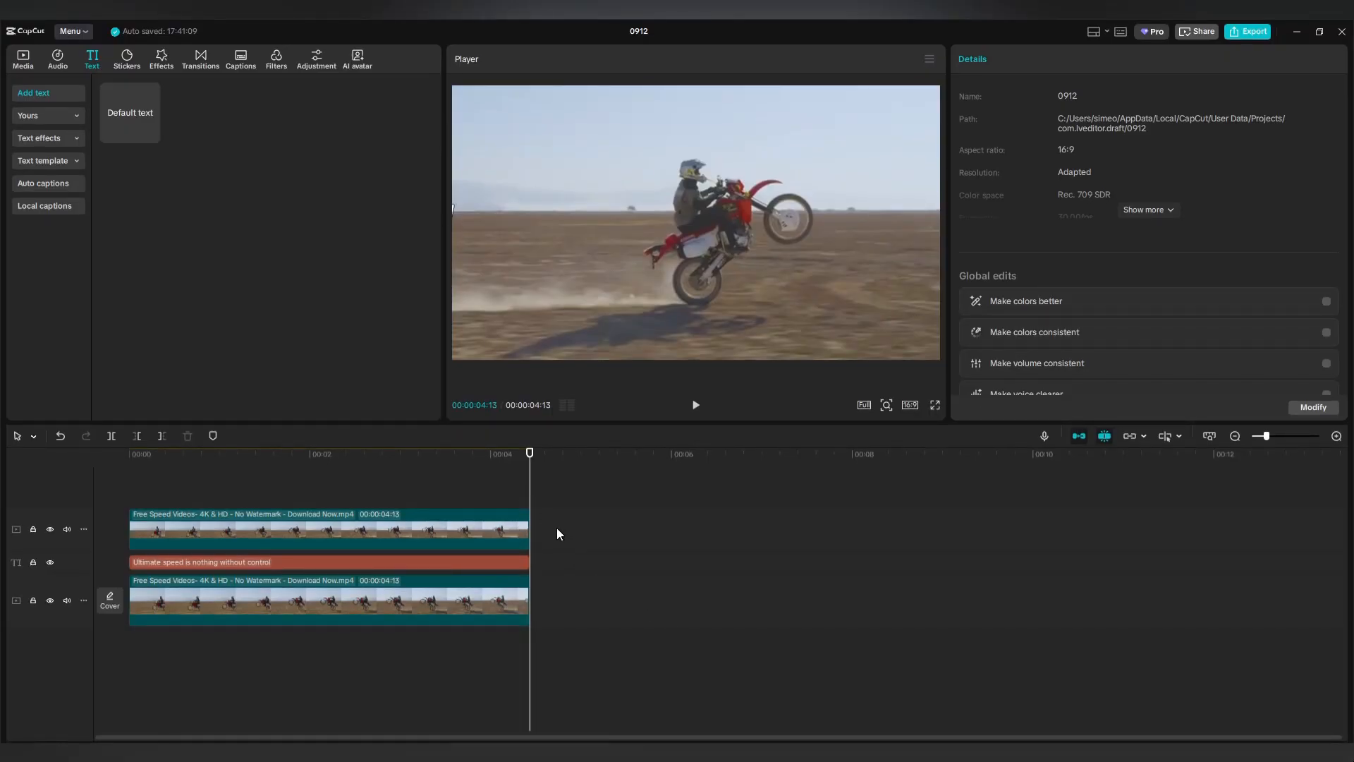
left_click_drag(555, 528, 499, 568)
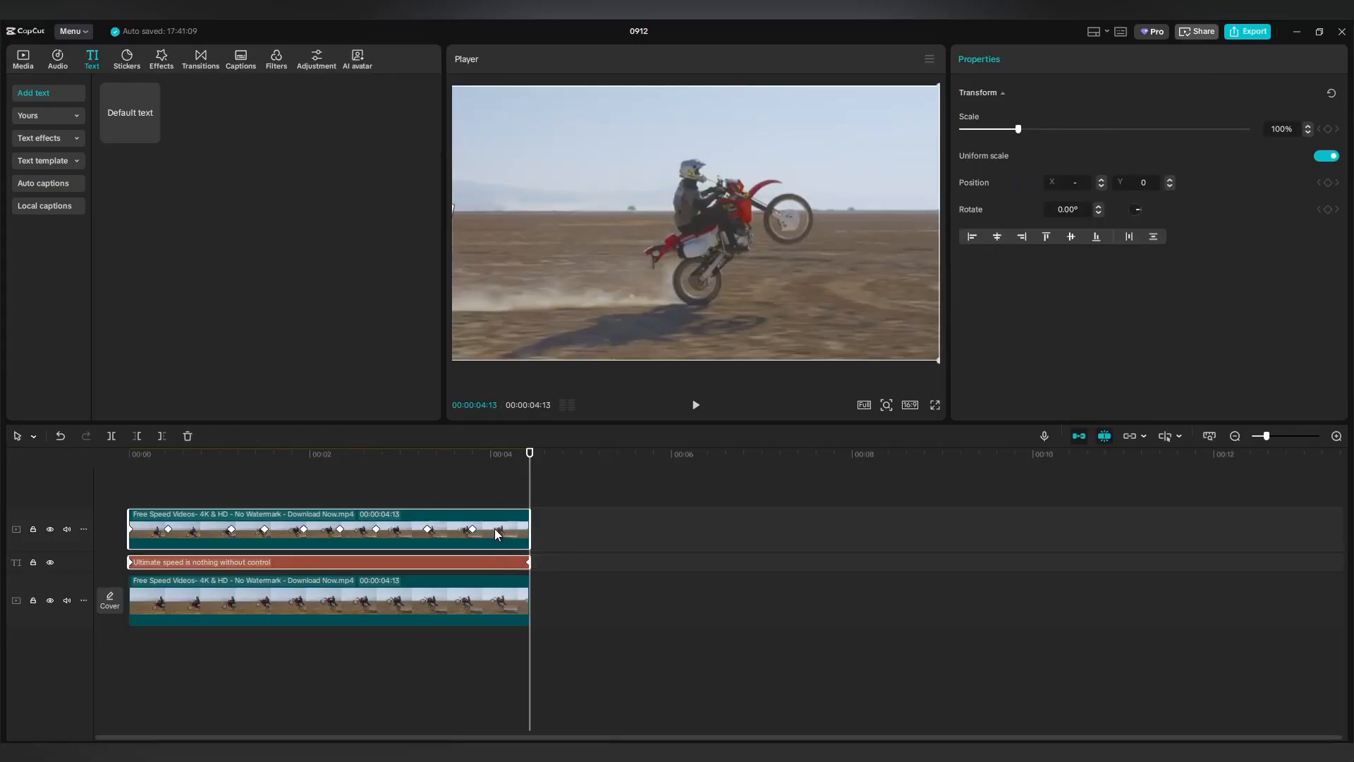
right_click(495, 528)
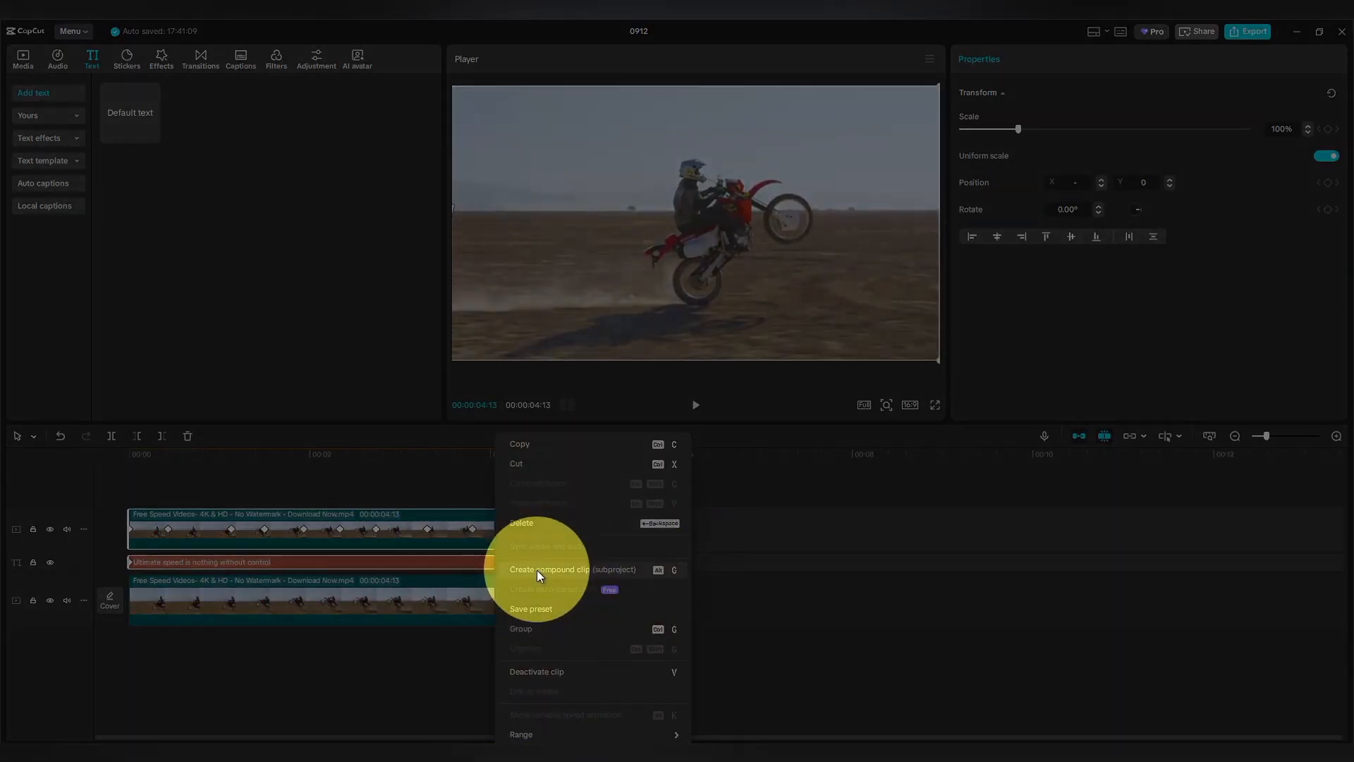
left_click(537, 571)
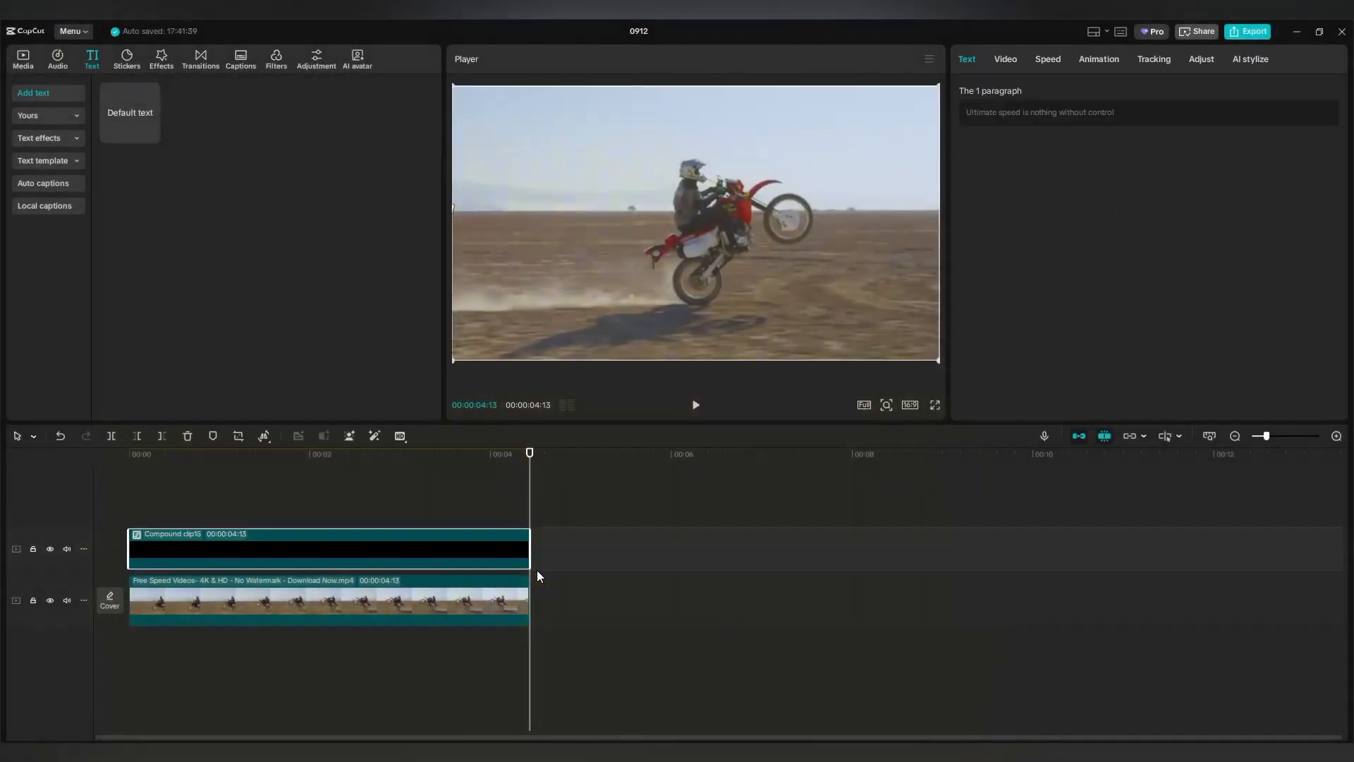
left_click(492, 500)
left_click_drag(492, 500, 126, 500)
left_click(695, 406)
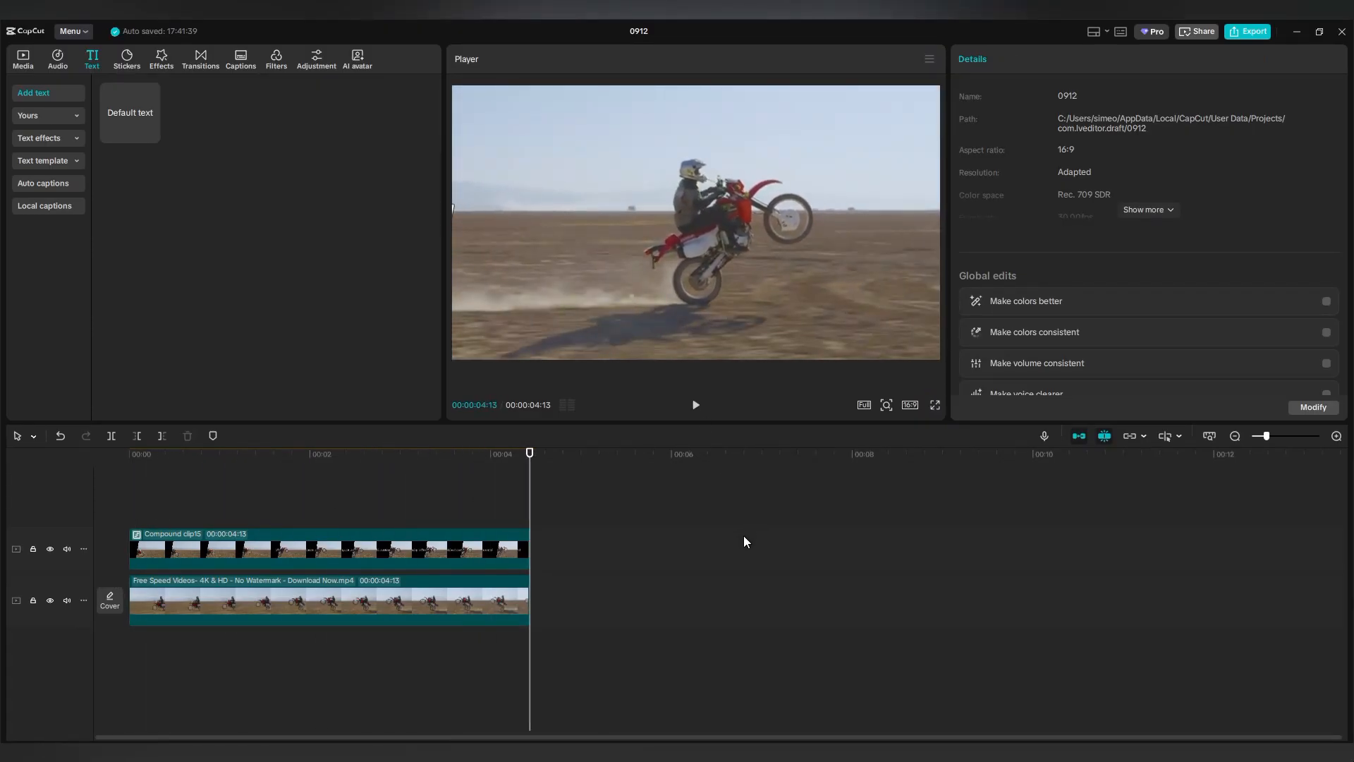
Copy the bottom motorcycle footage onto a new top track.
left_click(391, 600)
left_click_drag(391, 600, 391, 497)
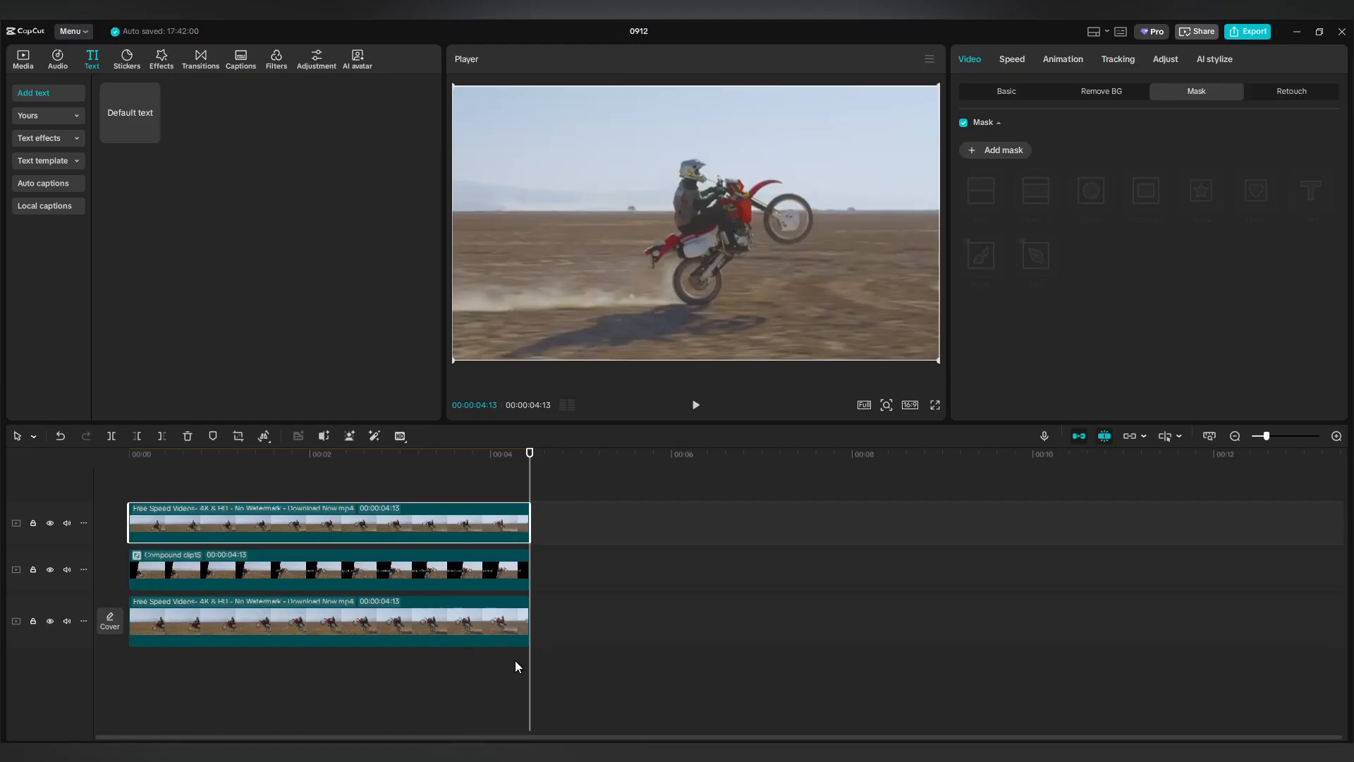
left_click_drag(530, 676, 114, 687)
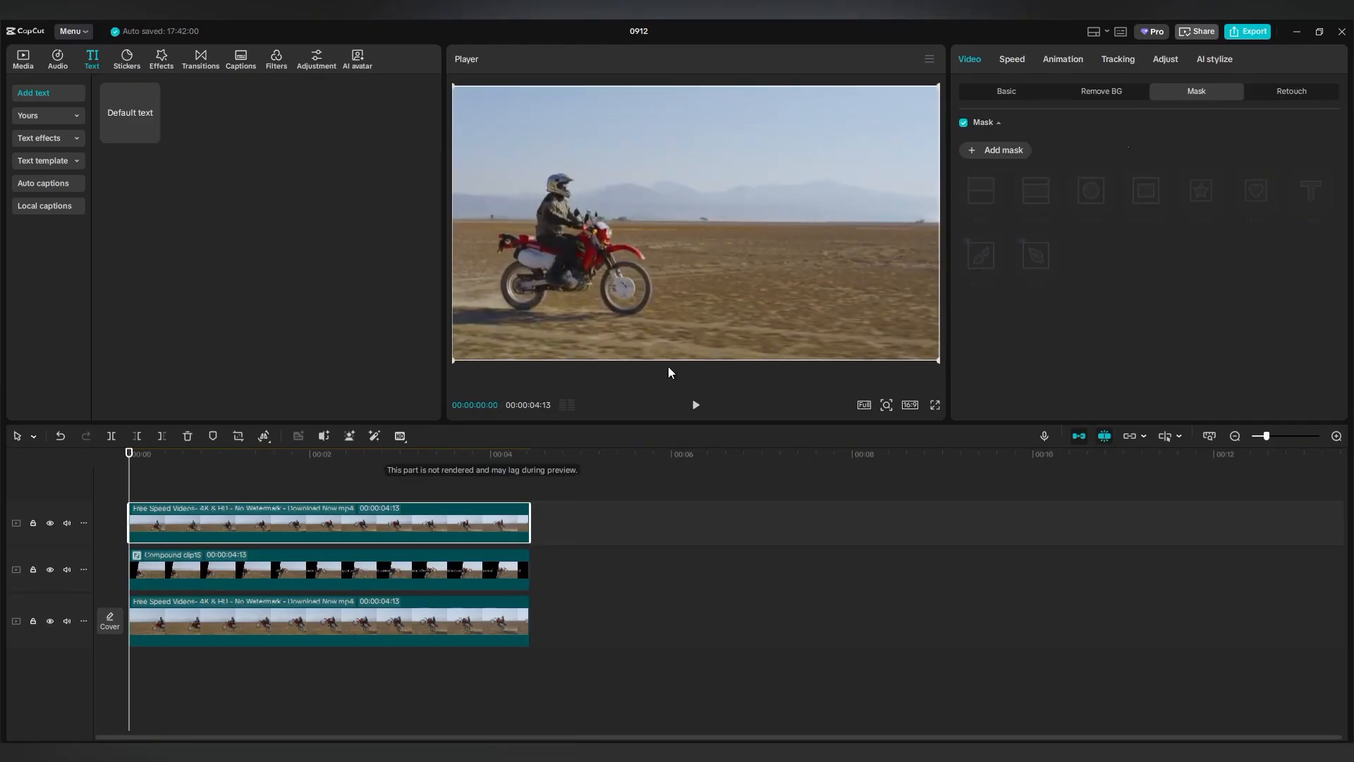
Turn on Auto removal for the top footage copy, then play back to check the rider.
left_click(1103, 98)
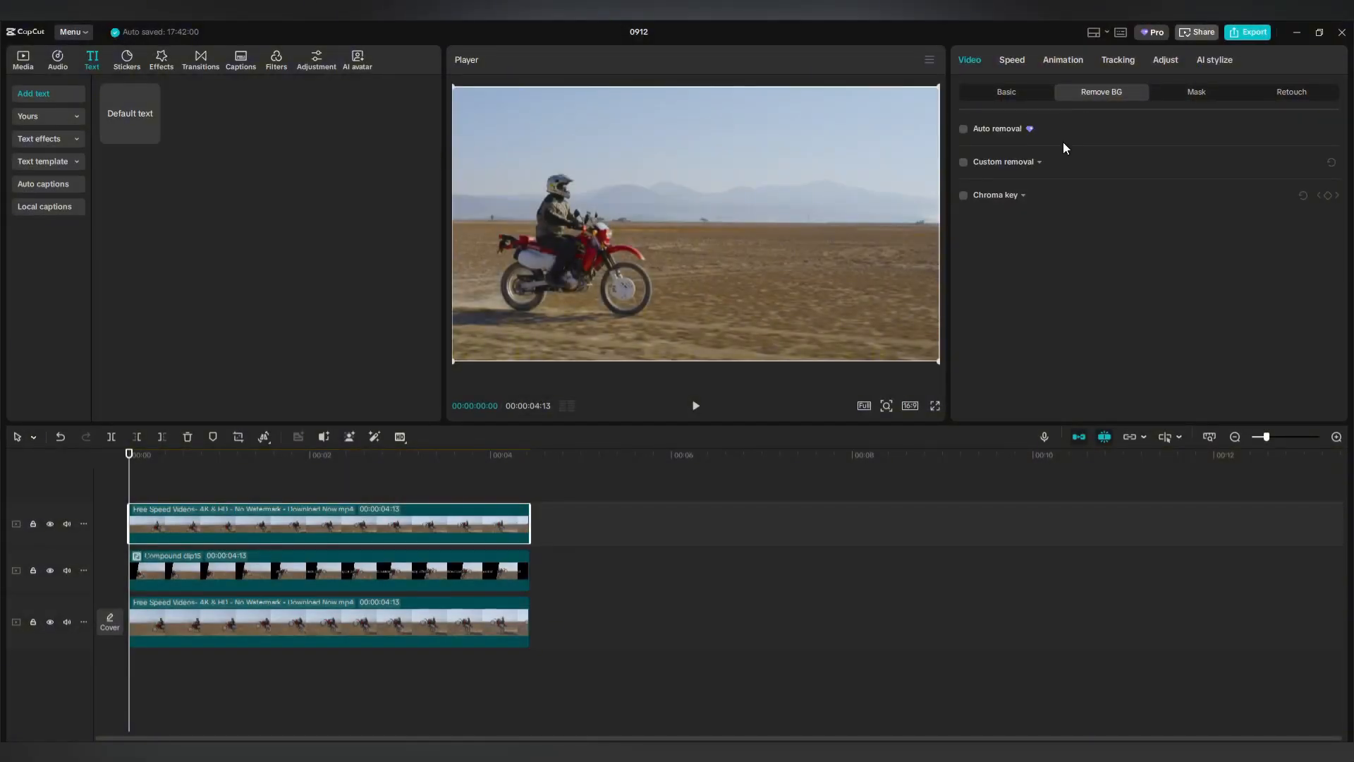
left_click(963, 129)
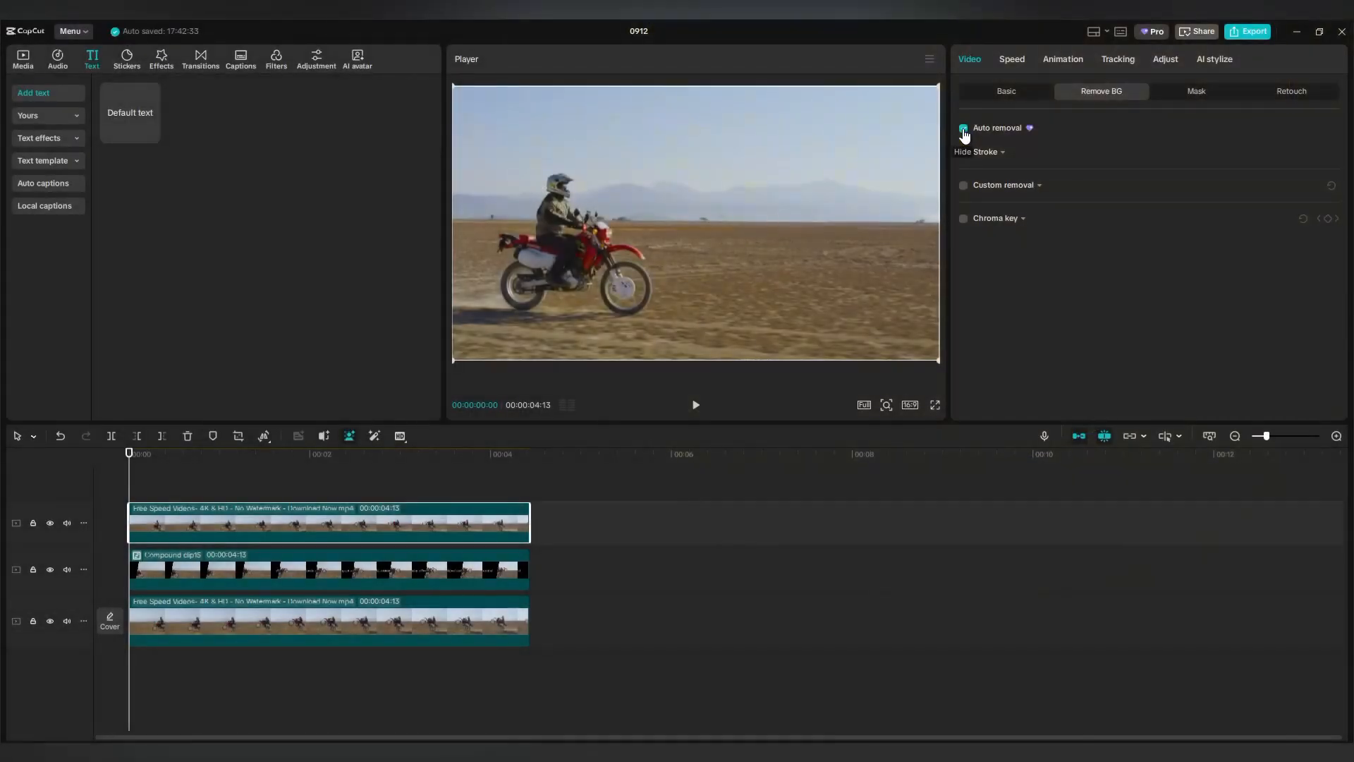
left_click(148, 486)
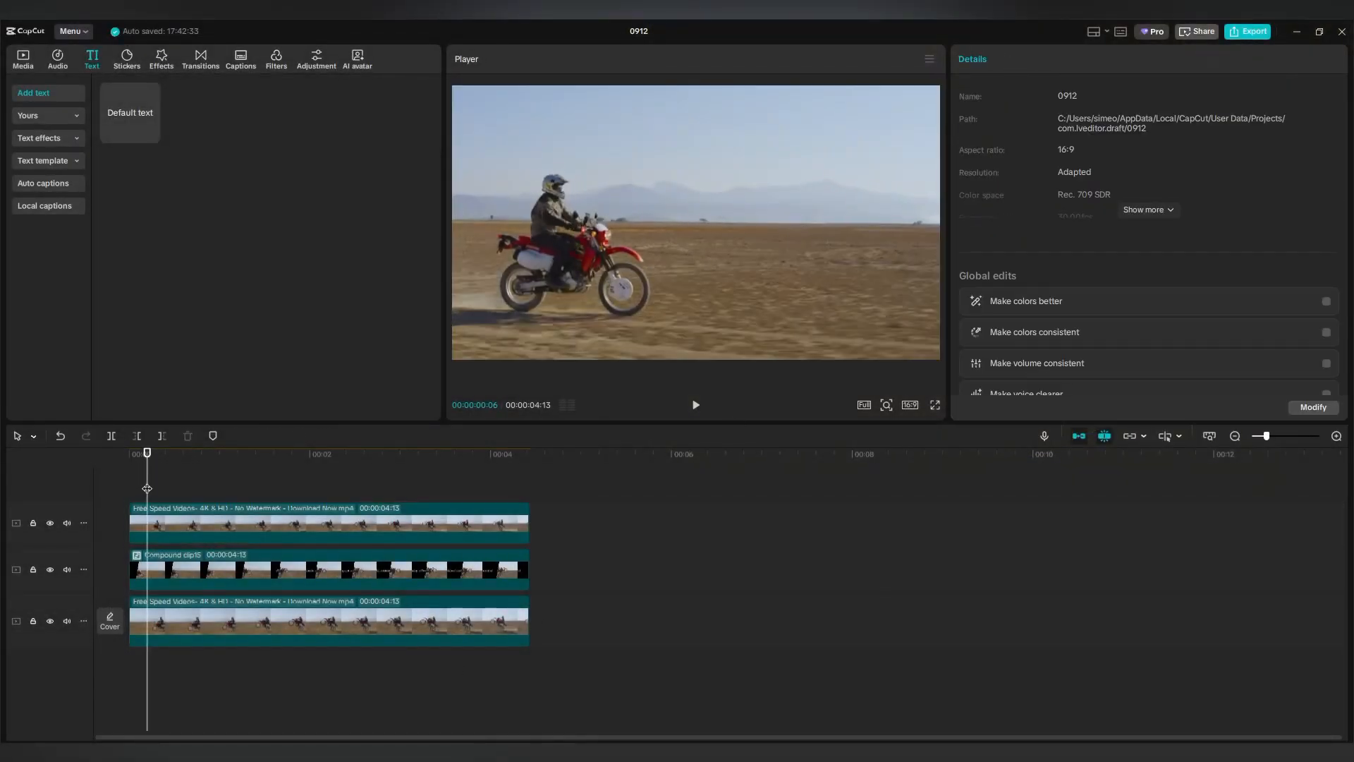
left_click(696, 407)
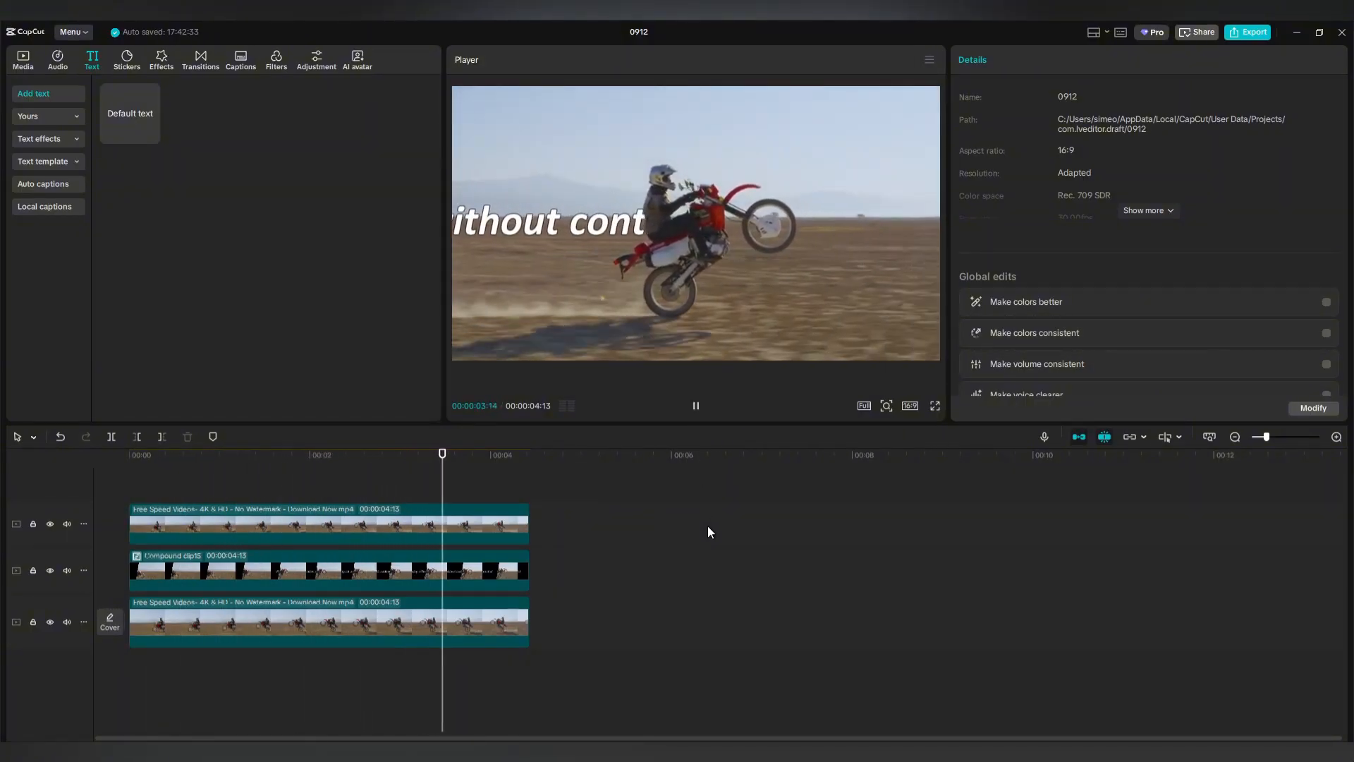
left_click(695, 407)
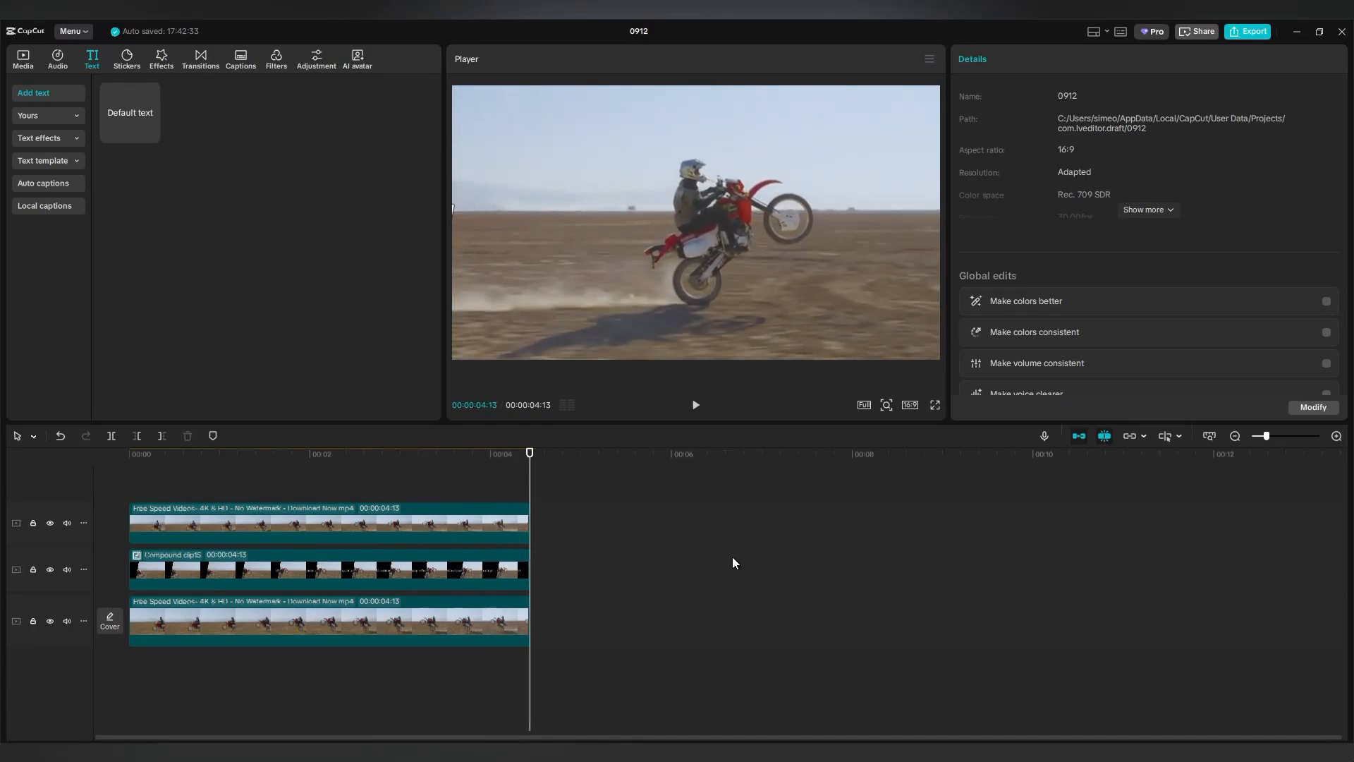
Set all three clips to 0.50x speed, stretching each to 00:00:08:26, and preview it.
left_click_drag(560, 488, 495, 675)
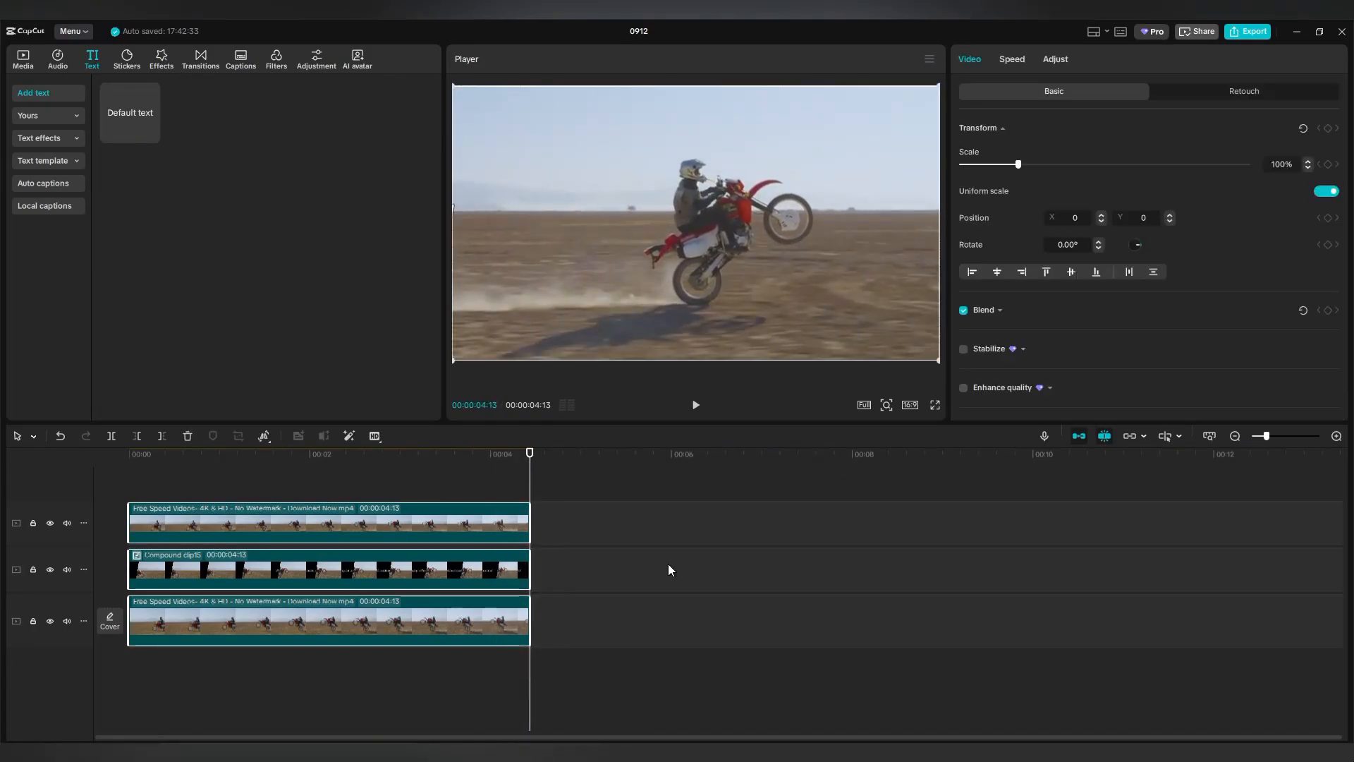
left_click(1013, 59)
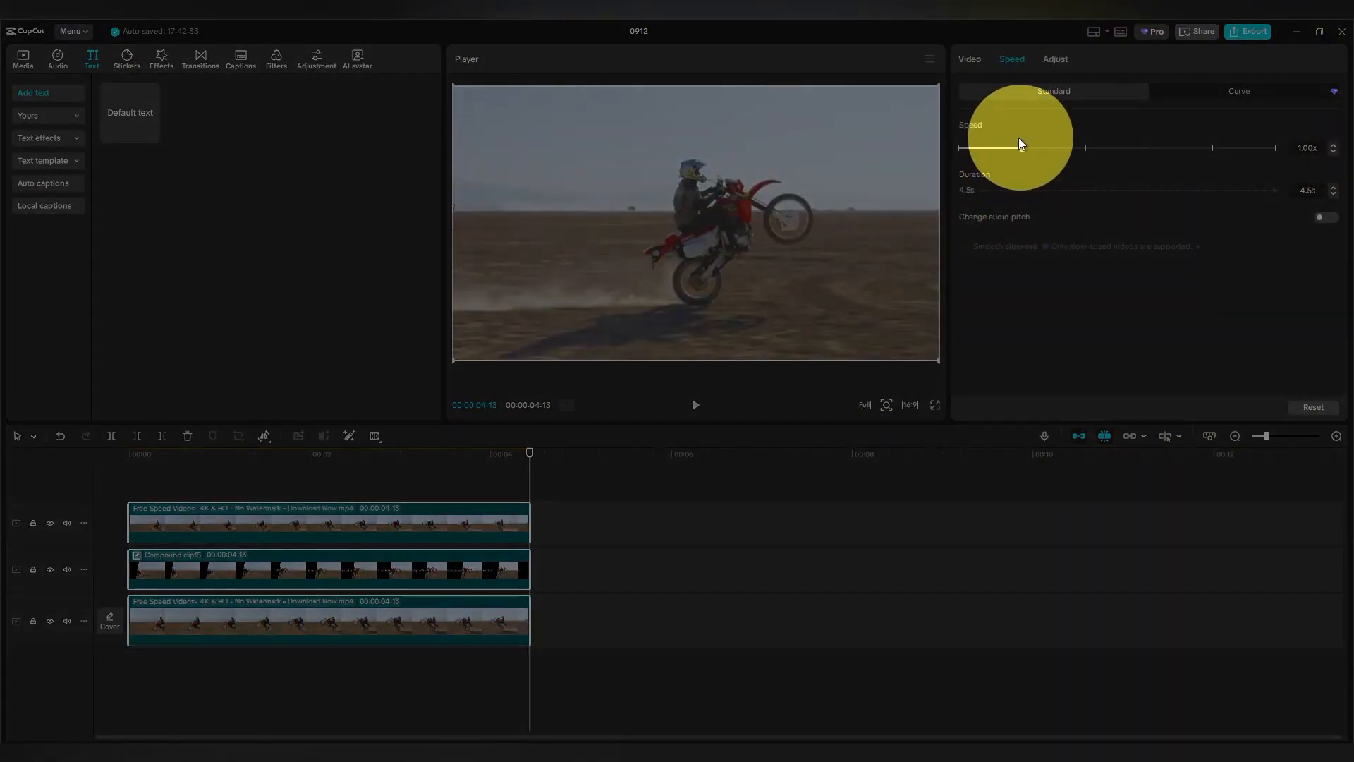
left_click(1333, 152)
left_click(1334, 152)
left_click(1333, 151)
left_click(1334, 151)
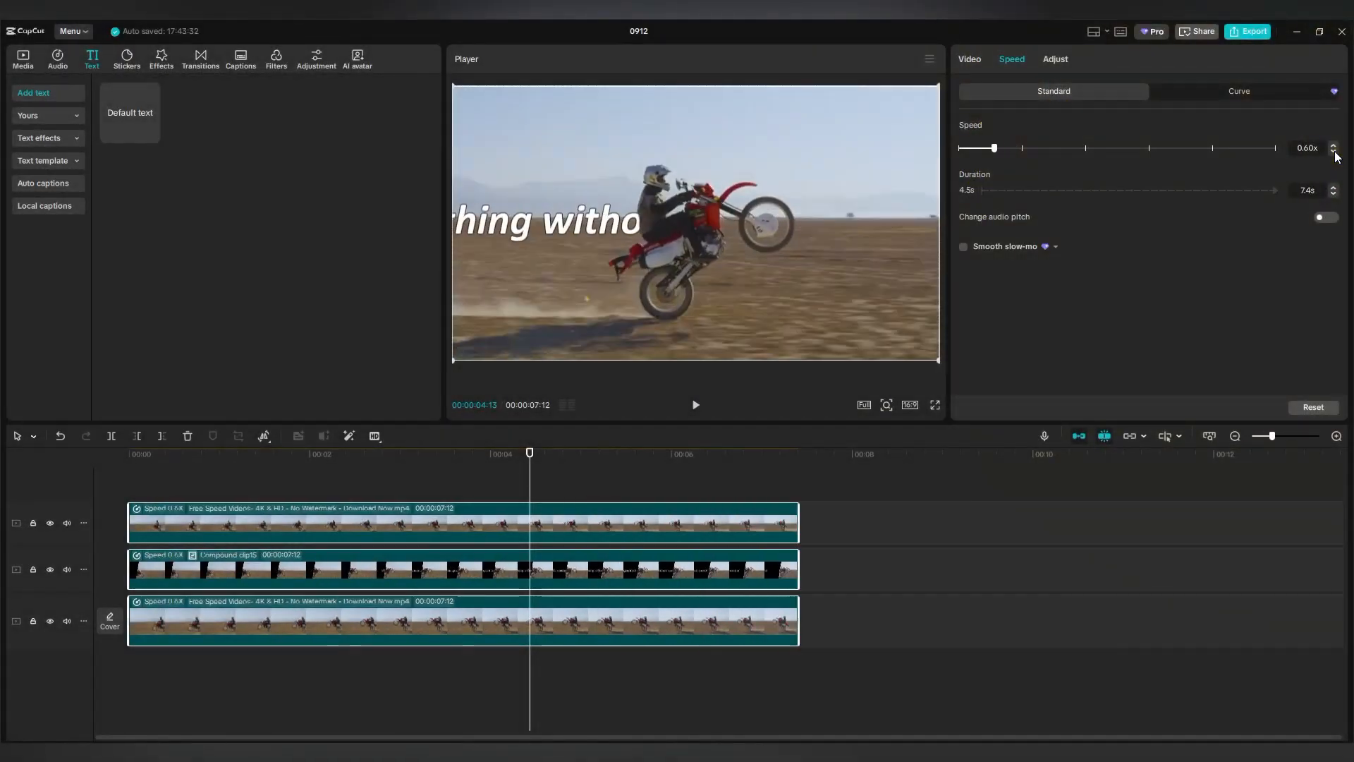
left_click(1334, 151)
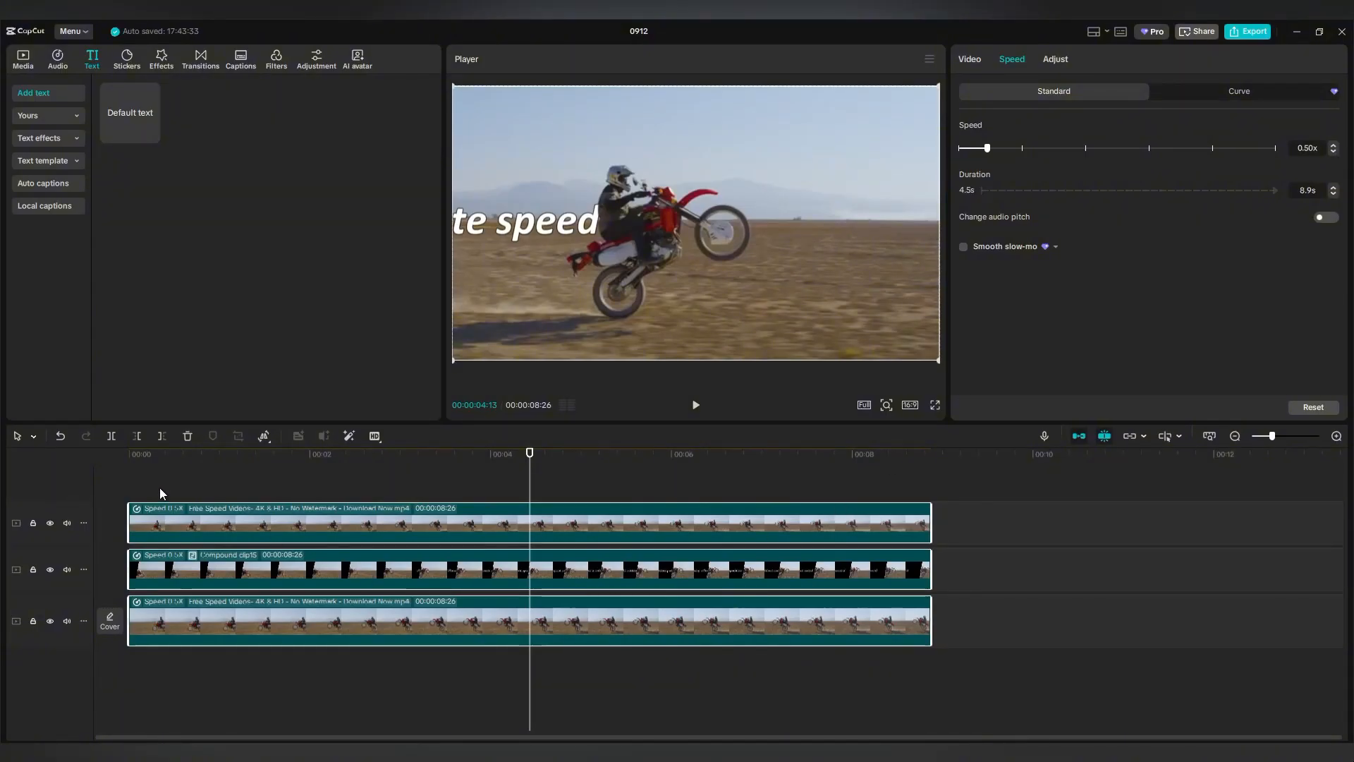
left_click(141, 487)
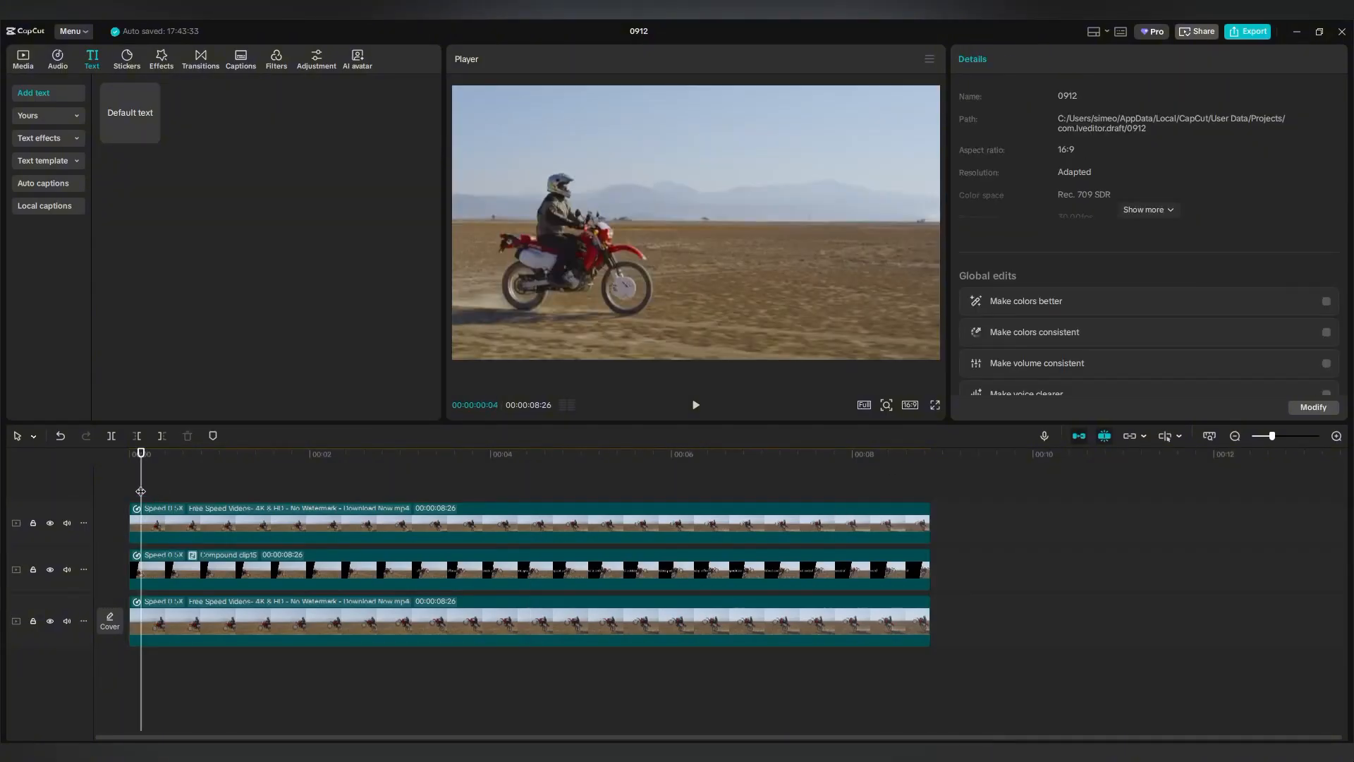
left_click(695, 406)
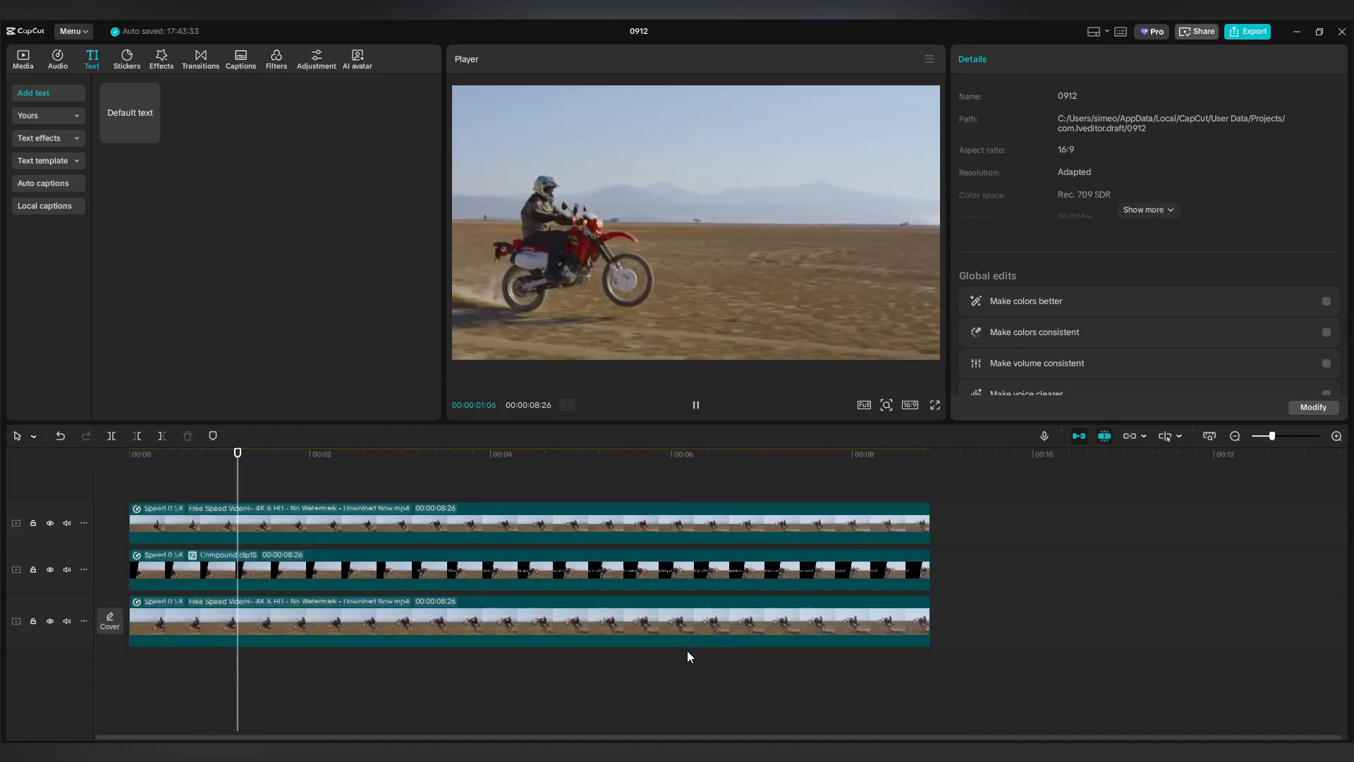
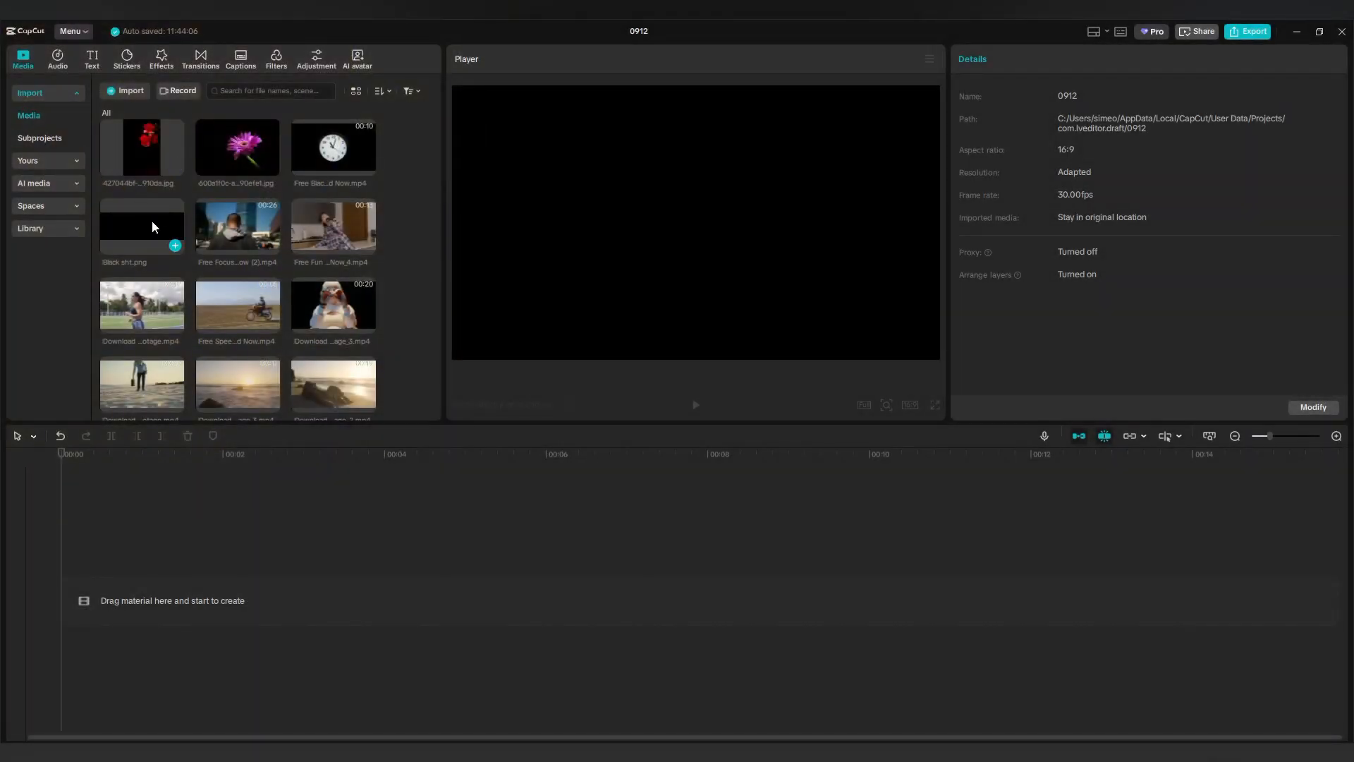
Add Black sht.png to the timeline with a smaller Default text layer above it, its text selected.
left_click_drag(150, 220, 138, 591)
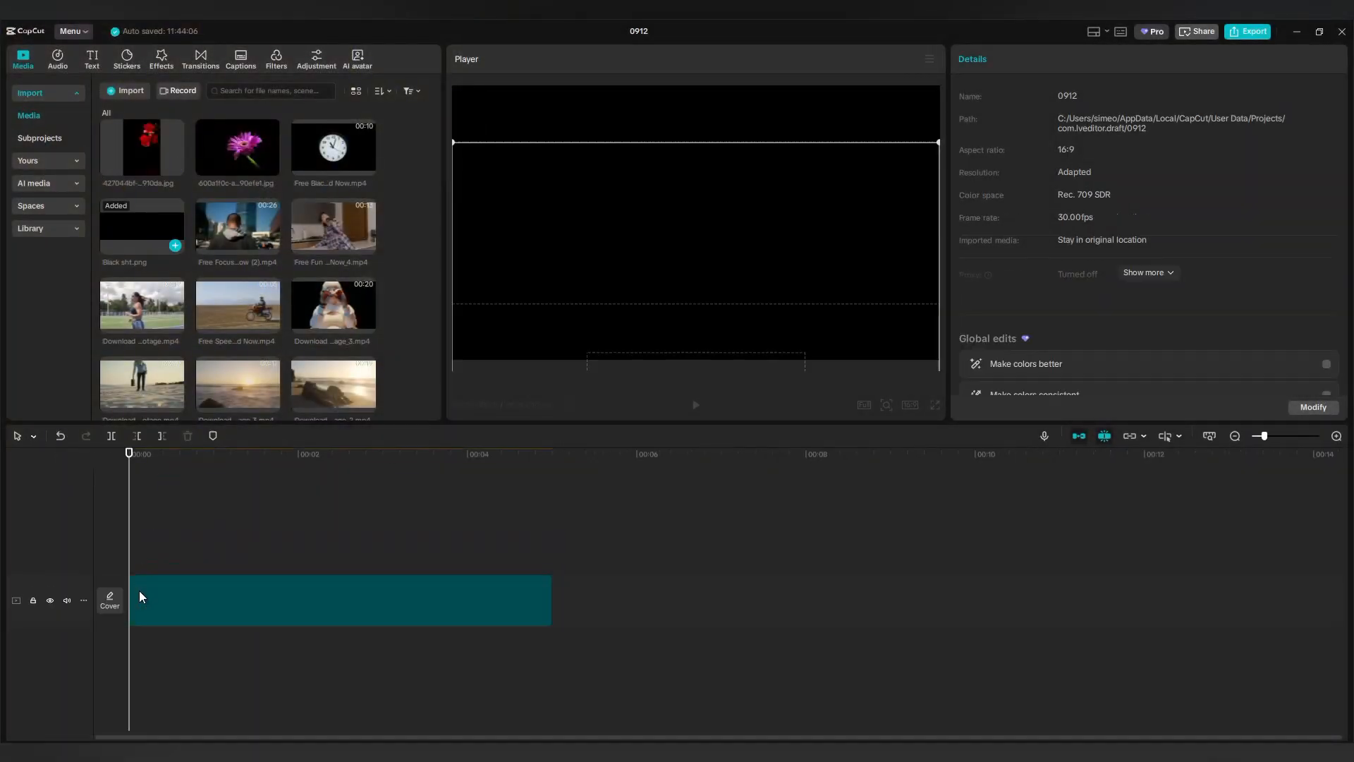
left_click(92, 61)
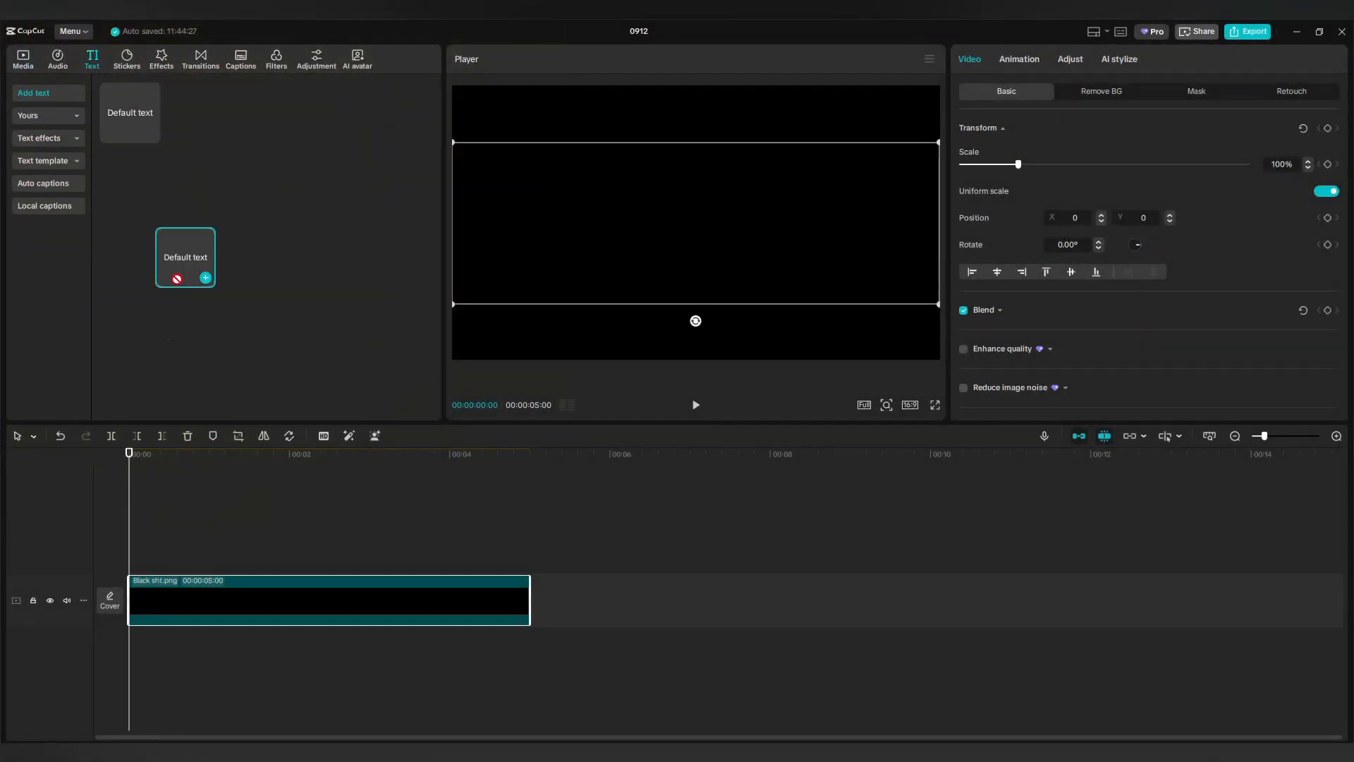
left_click_drag(186, 257, 128, 564)
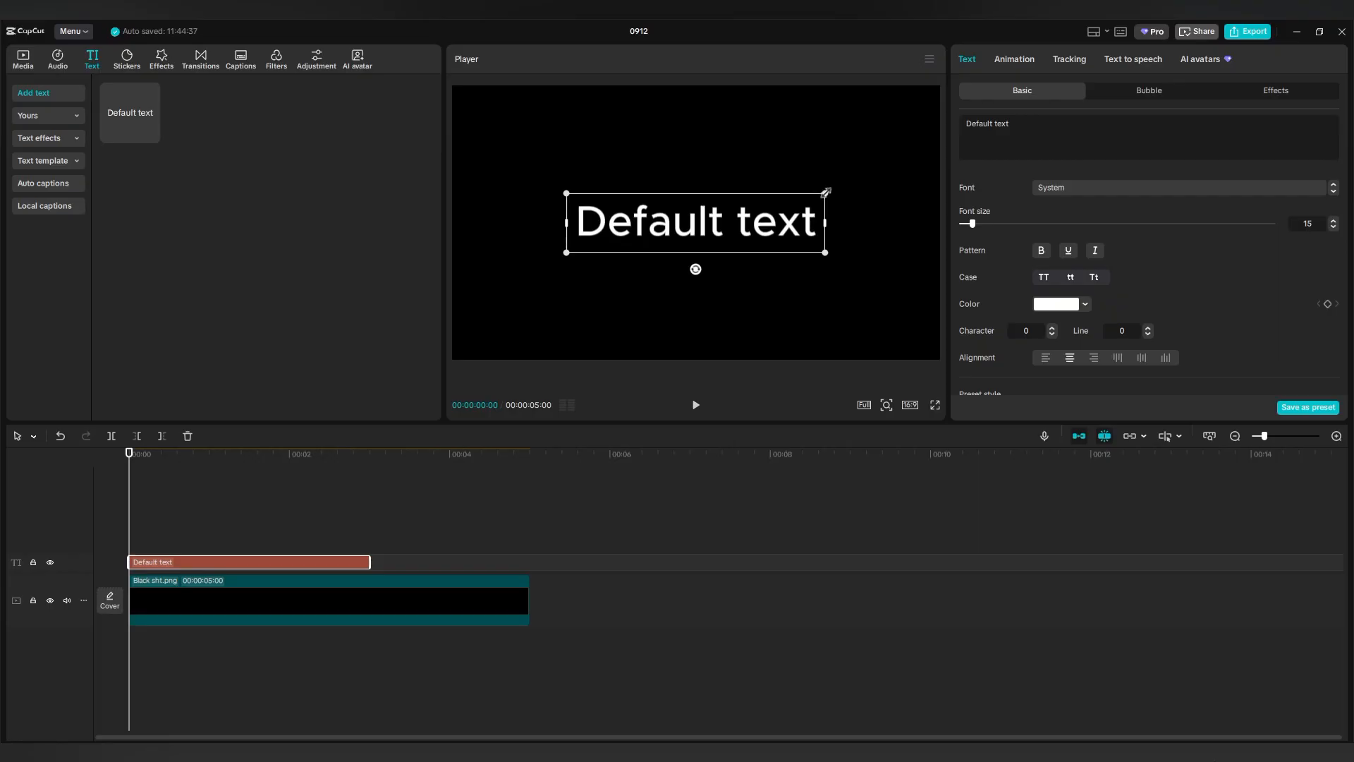
left_click_drag(826, 192, 751, 242)
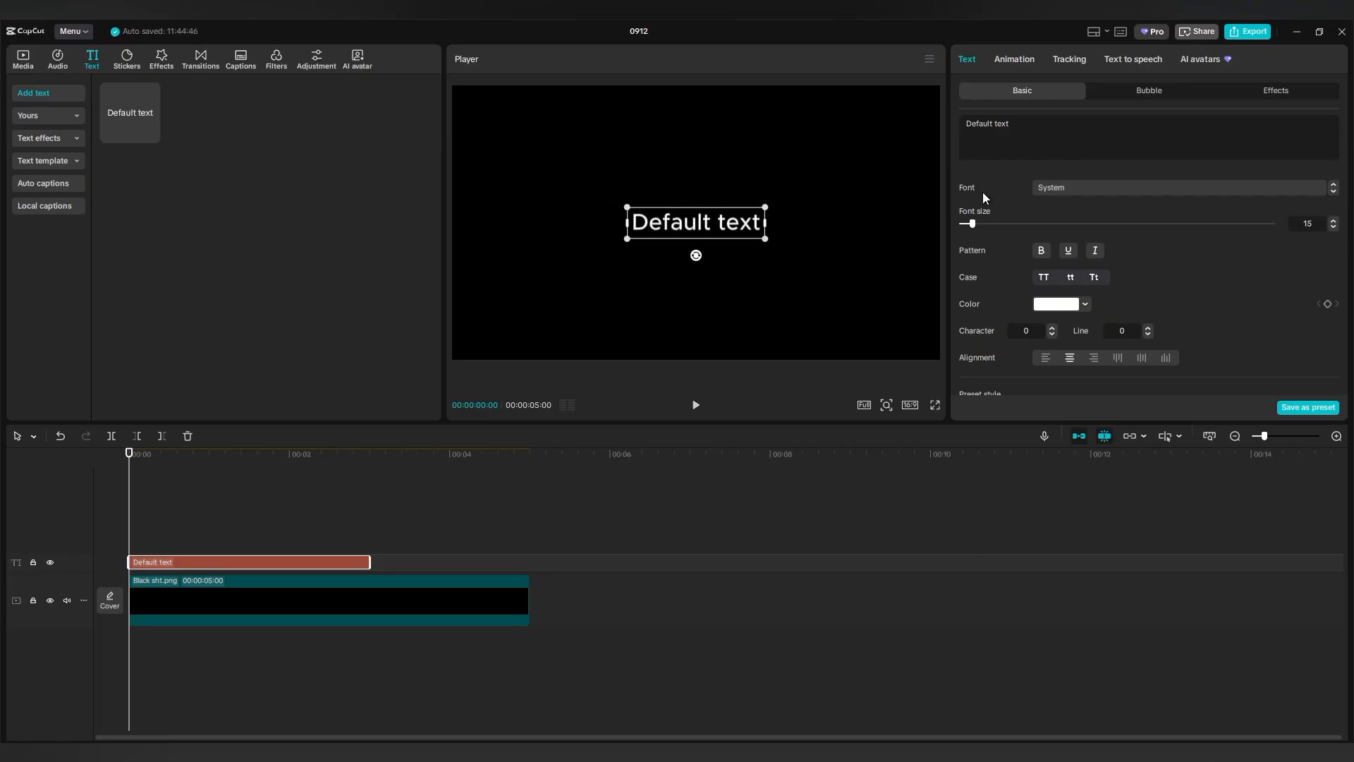
left_click_drag(1022, 134, 955, 128)
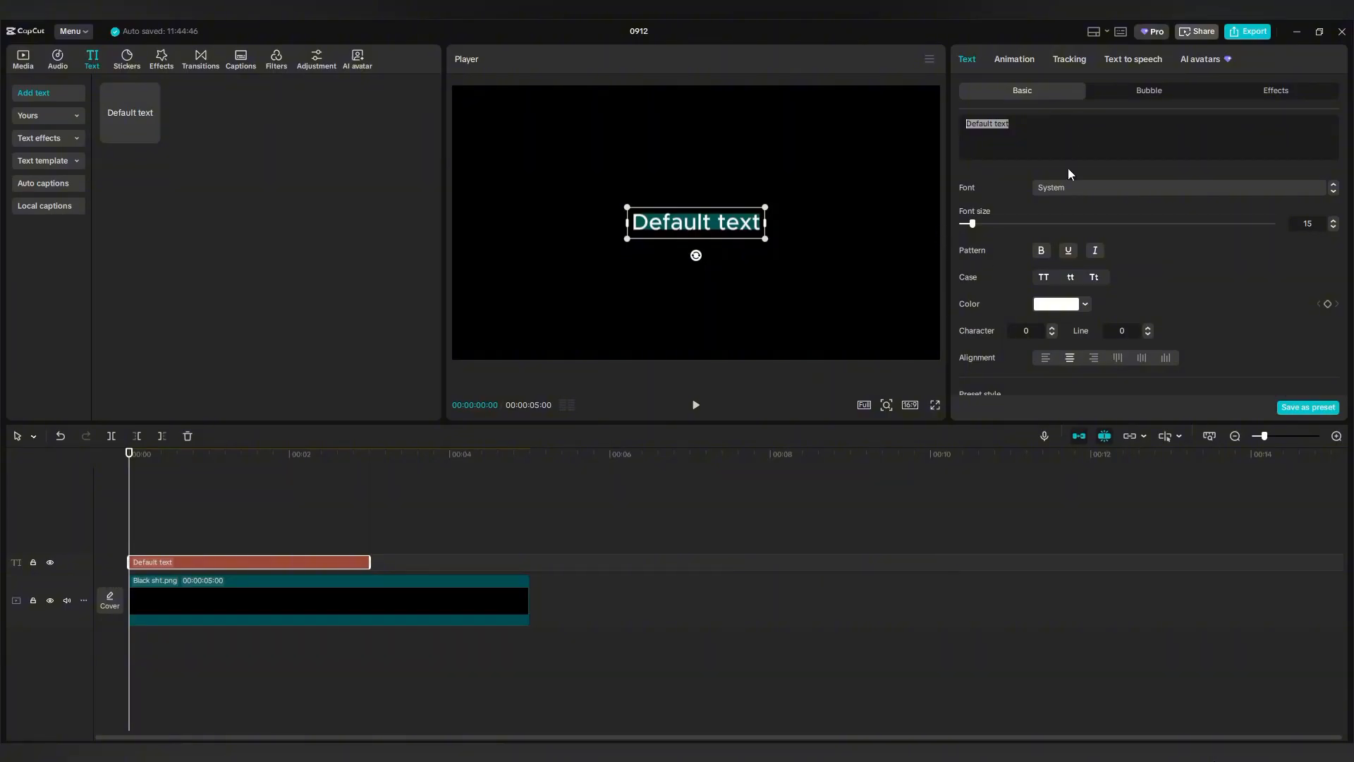
Paste the film credits into the text, scale them to 35%, and push them below the frame.
key("ctrl+v")
scroll(1068, 303, "down", 5)
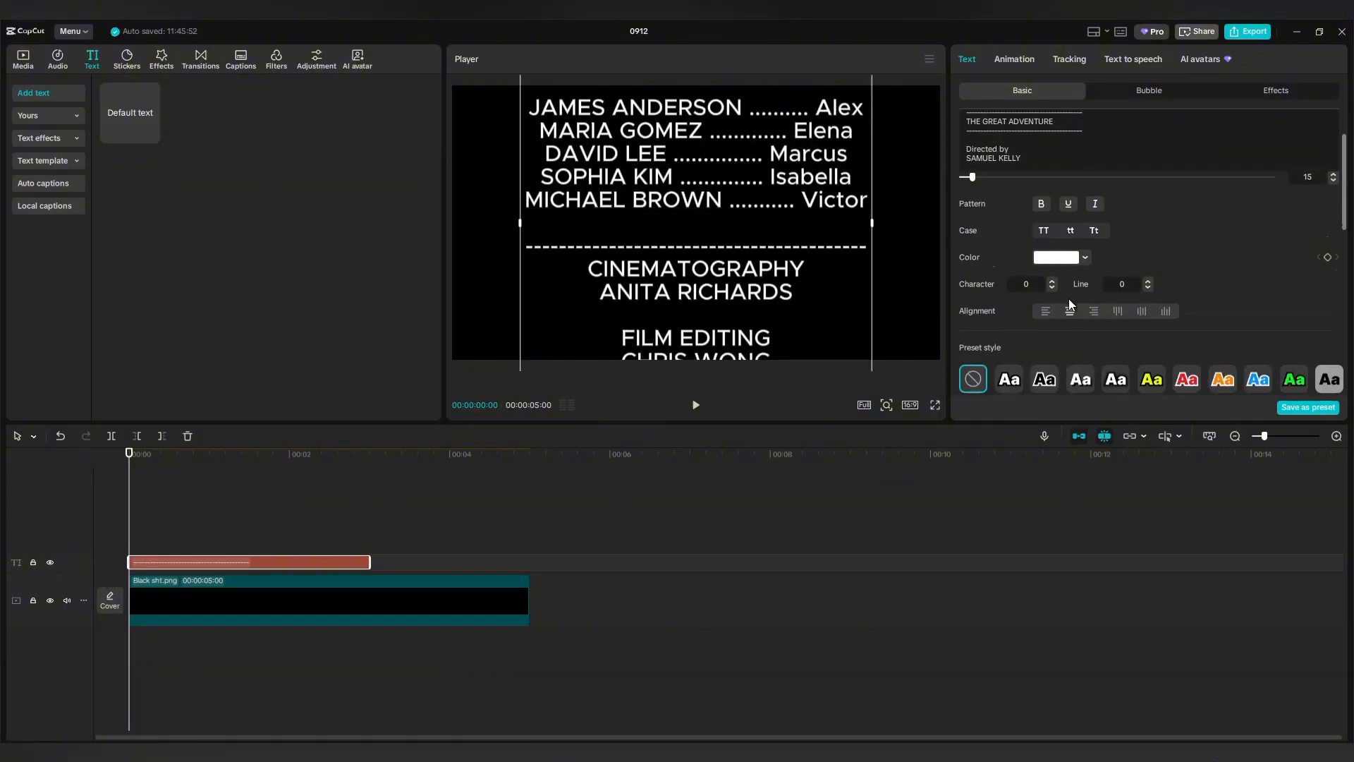
left_click_drag(992, 299, 983, 300)
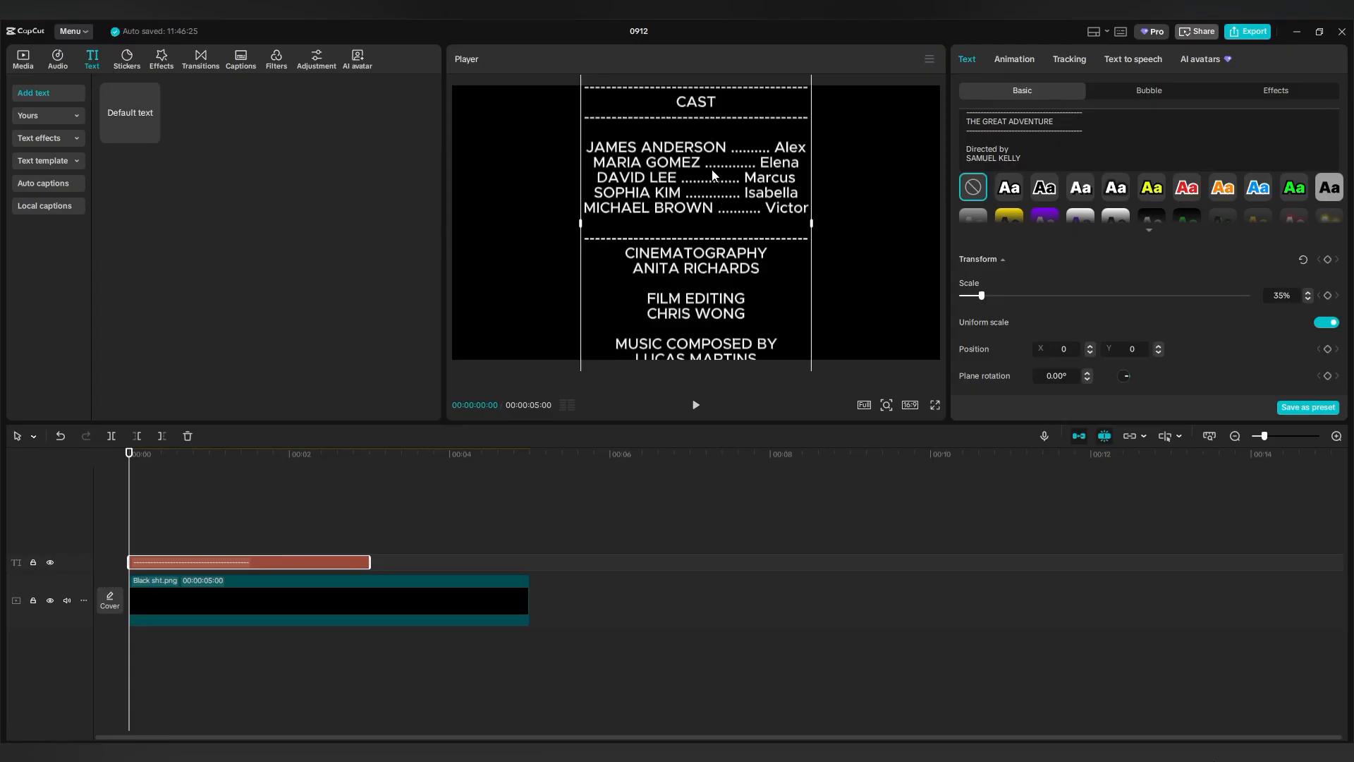
left_click_drag(712, 175, 710, 570)
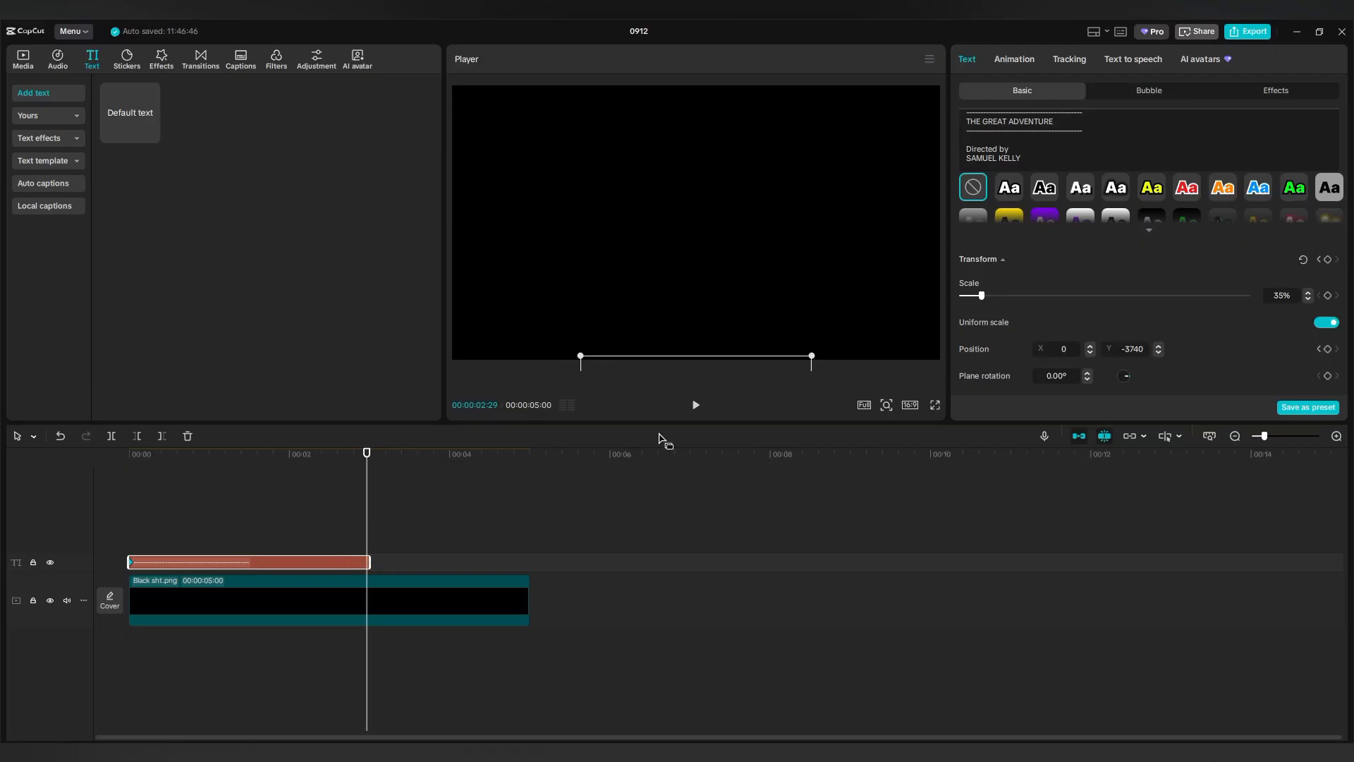
Keyframe the credits rising past the top of the frame and play back the scroll.
left_click_drag(704, 357, 701, 19)
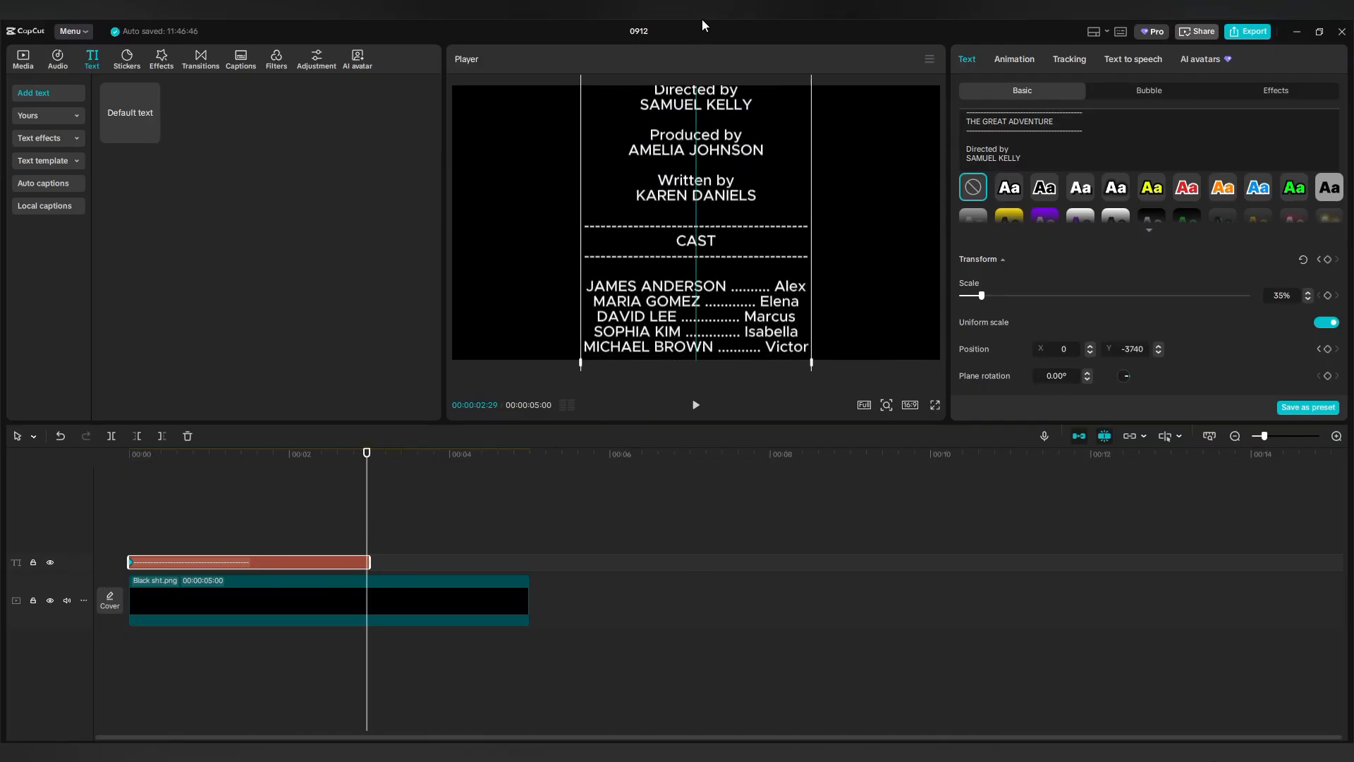
left_click_drag(695, 340, 721, 118)
left_click_drag(721, 210, 722, 66)
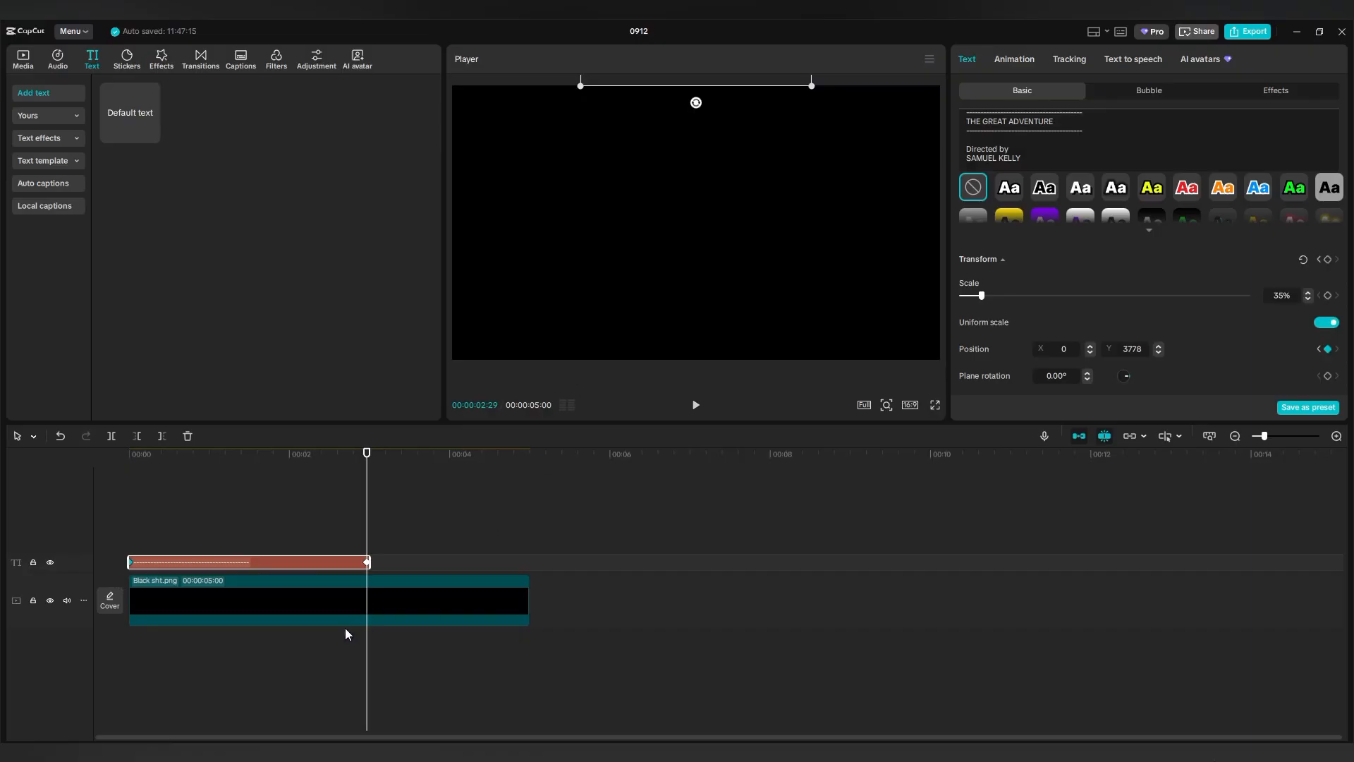
left_click(181, 536)
left_click_drag(181, 536, 127, 538)
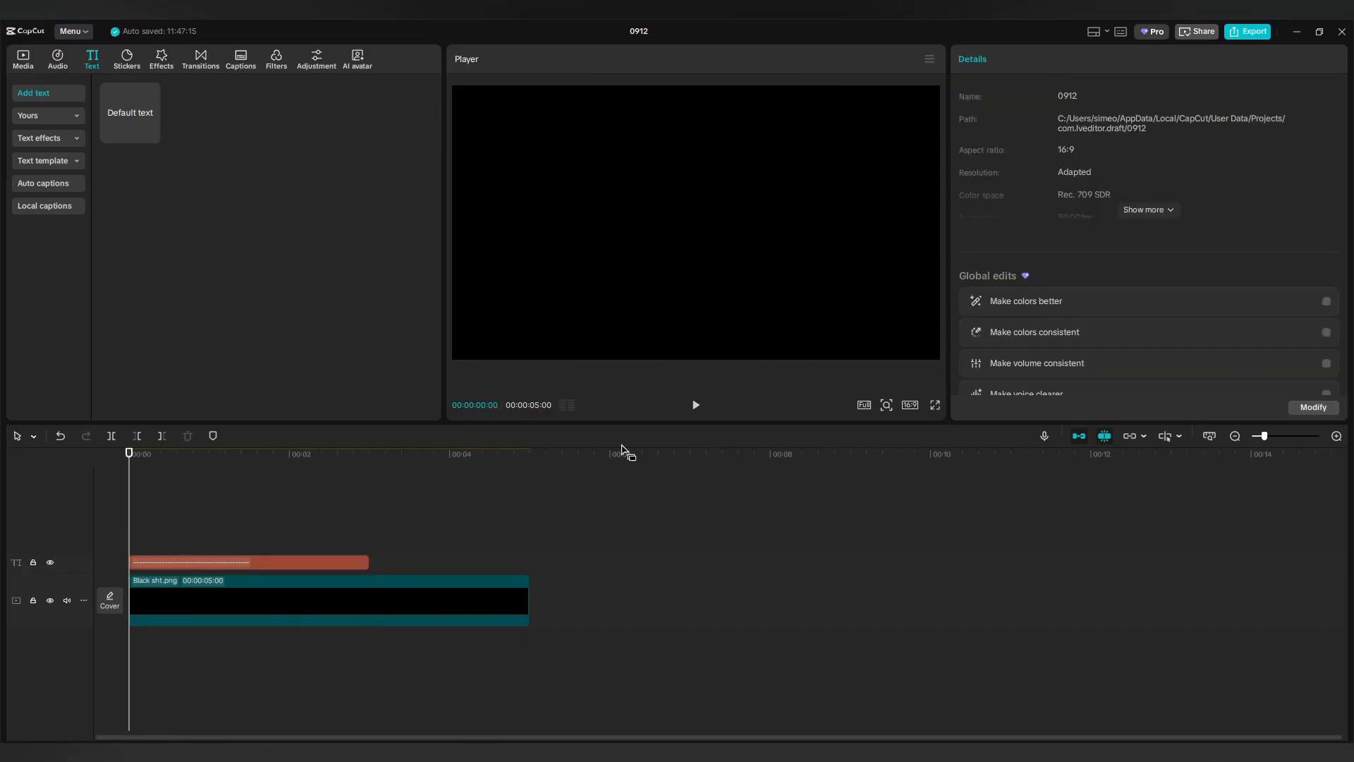
left_click(694, 407)
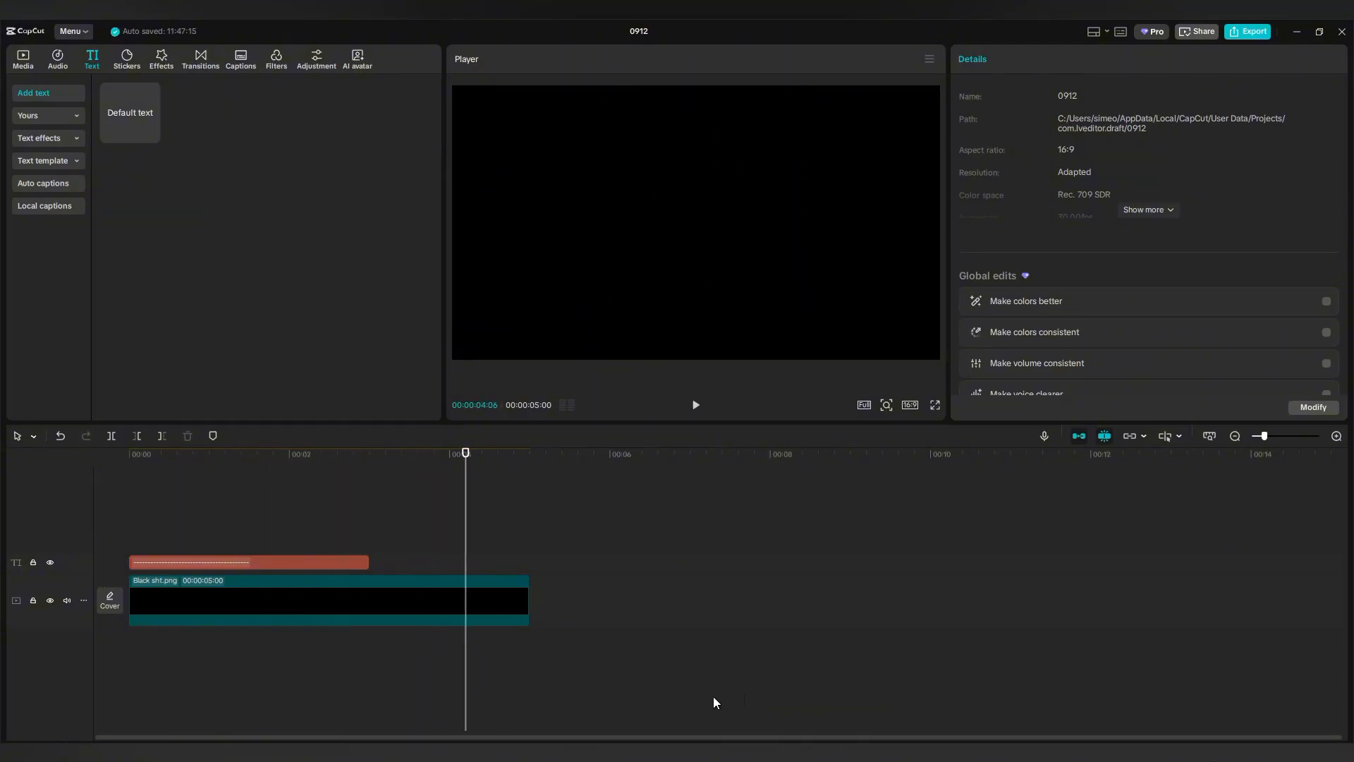
left_click(290, 561)
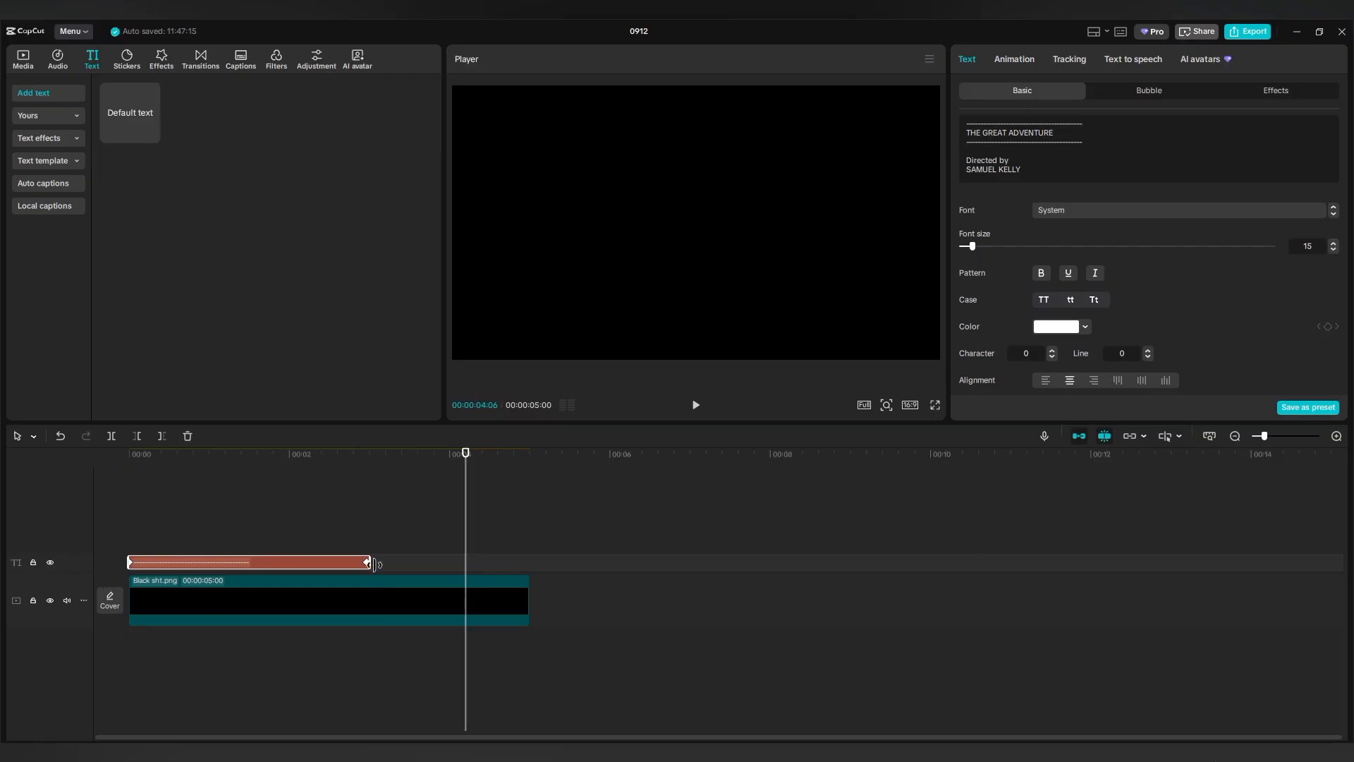
left_click(369, 568)
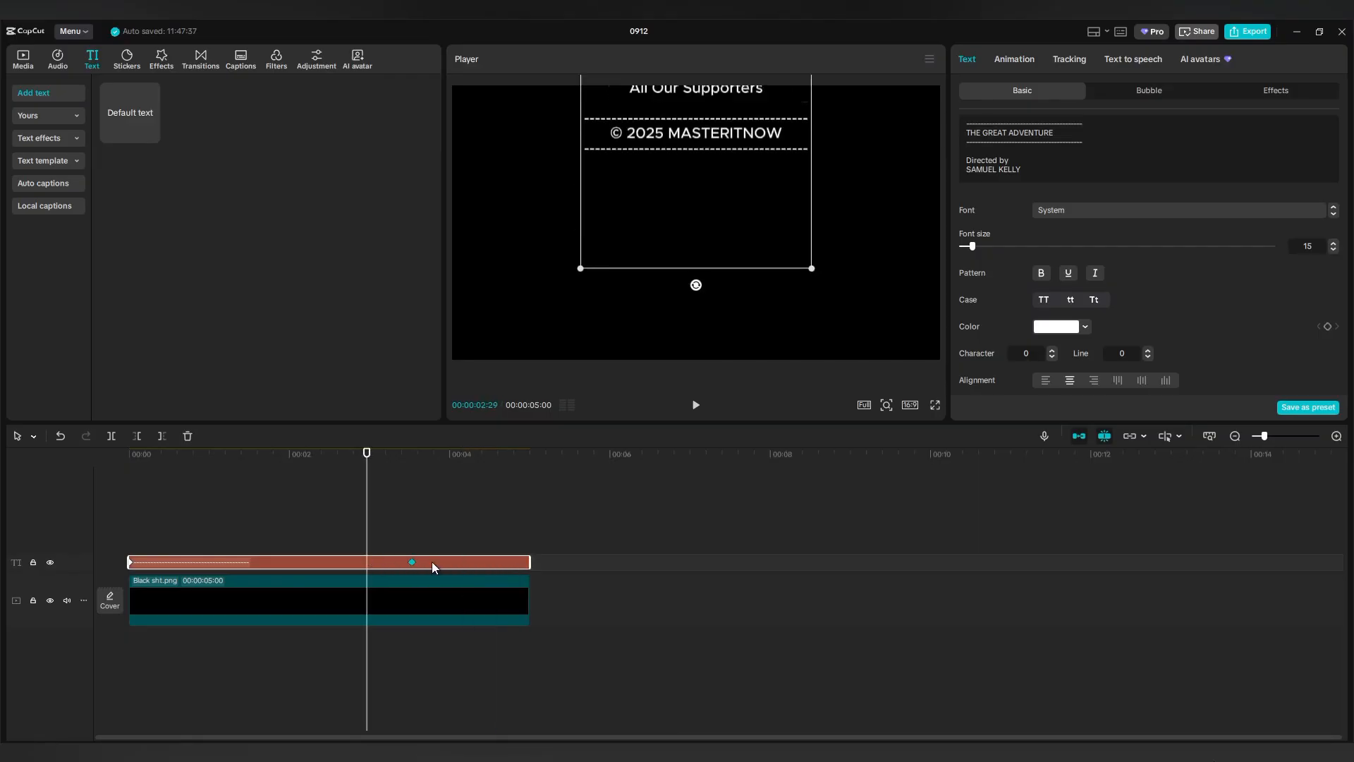
left_click(132, 540)
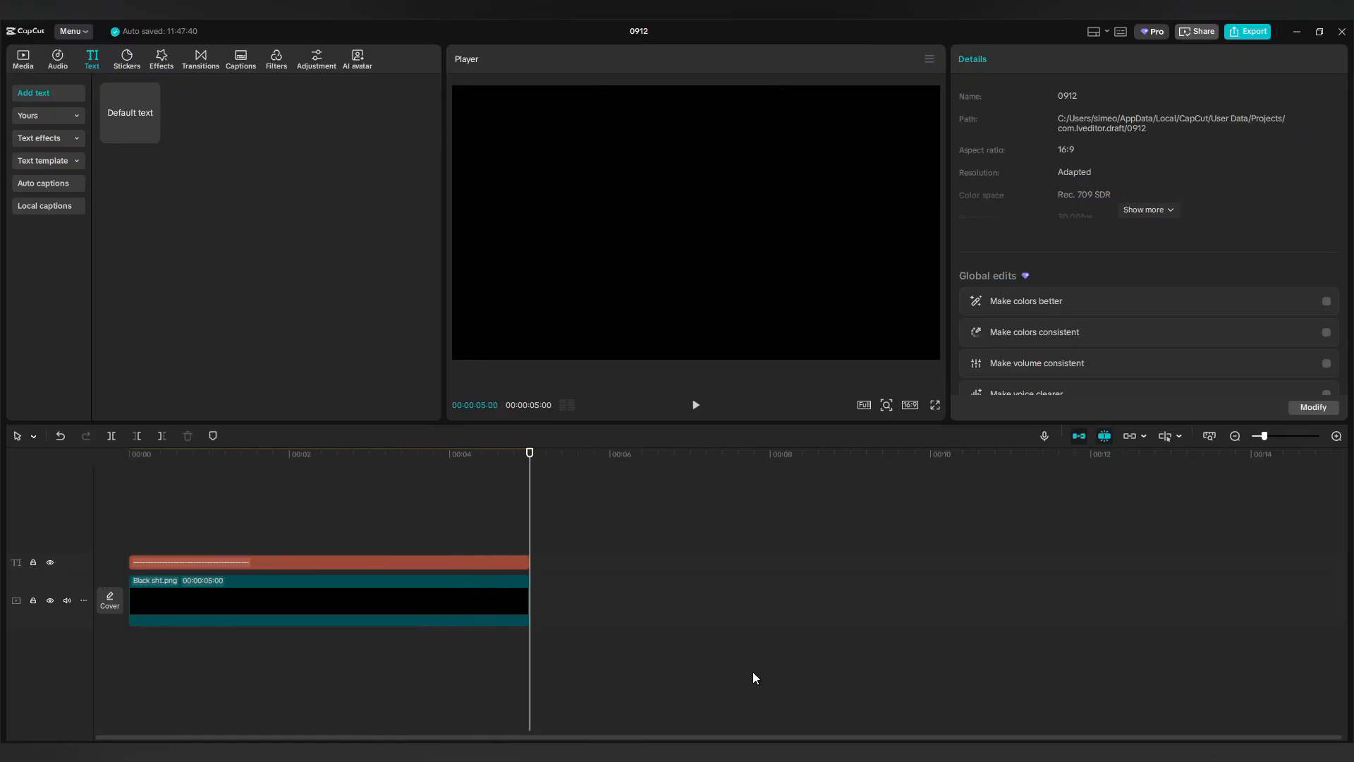
Extend the black background and credits clips to 00:00:13:05.
left_click(405, 599)
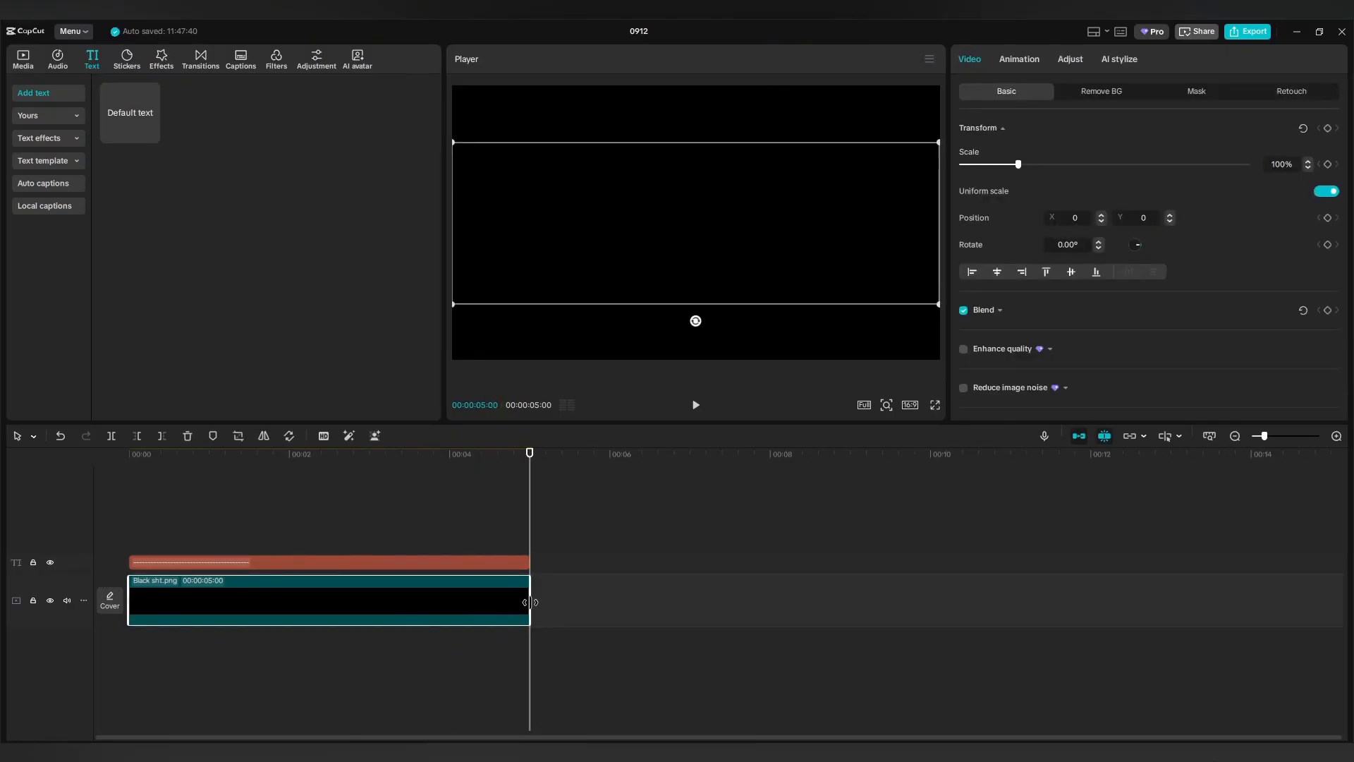
left_click_drag(528, 603, 1129, 603)
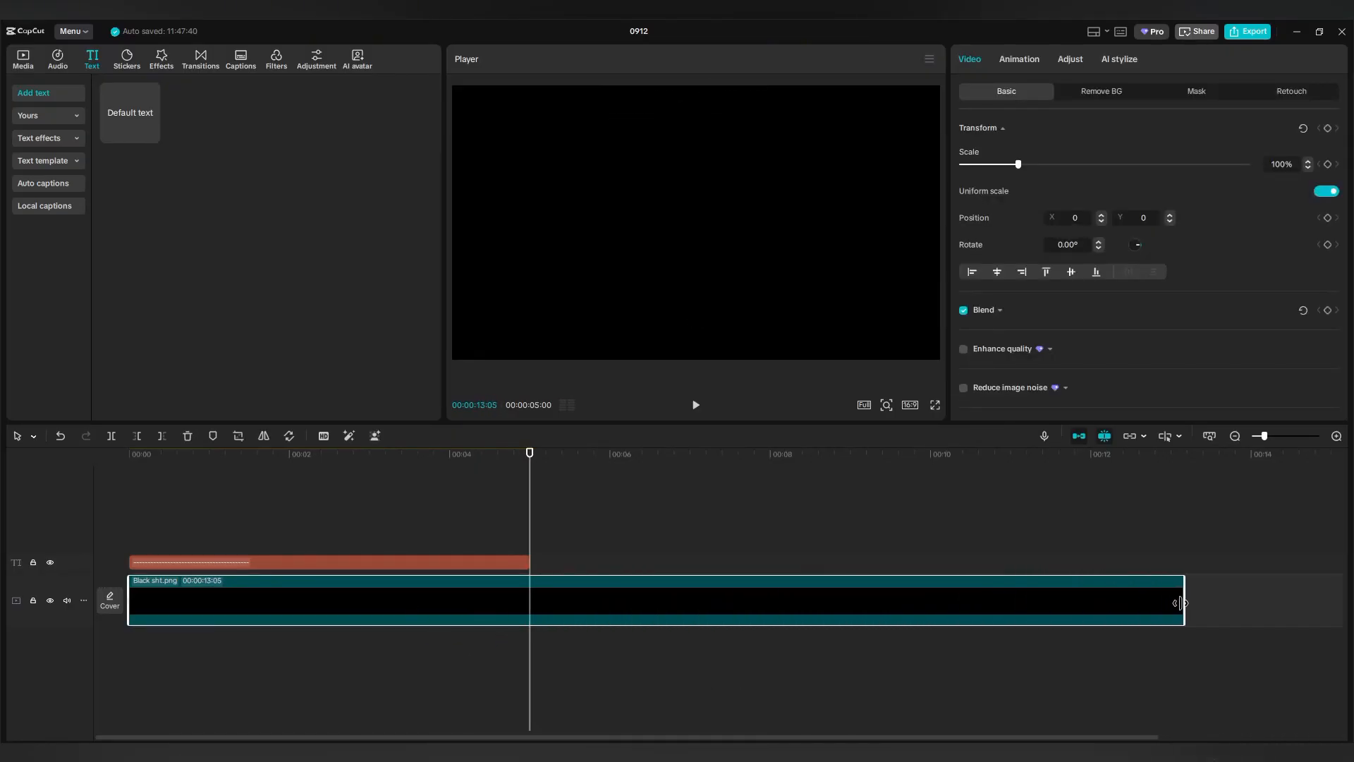
left_click(454, 564)
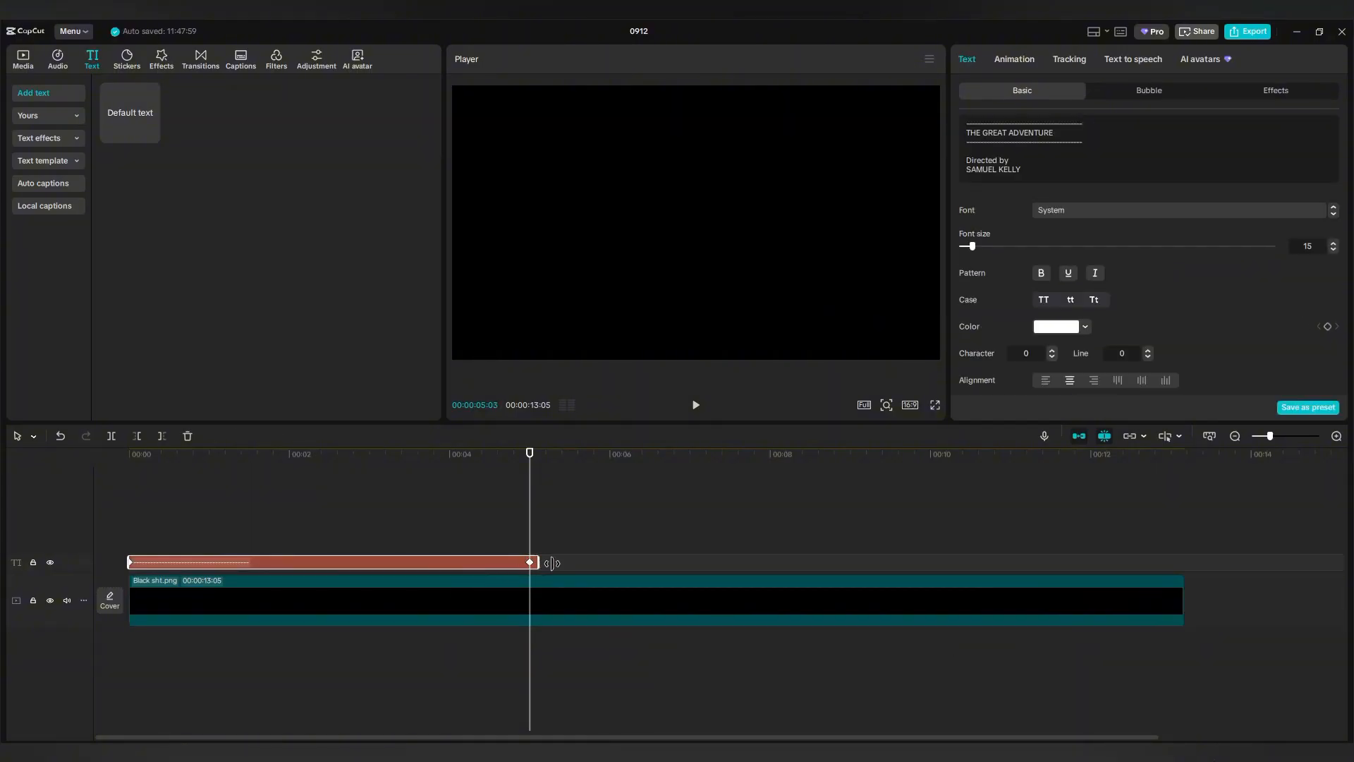
left_click_drag(552, 563, 1113, 567)
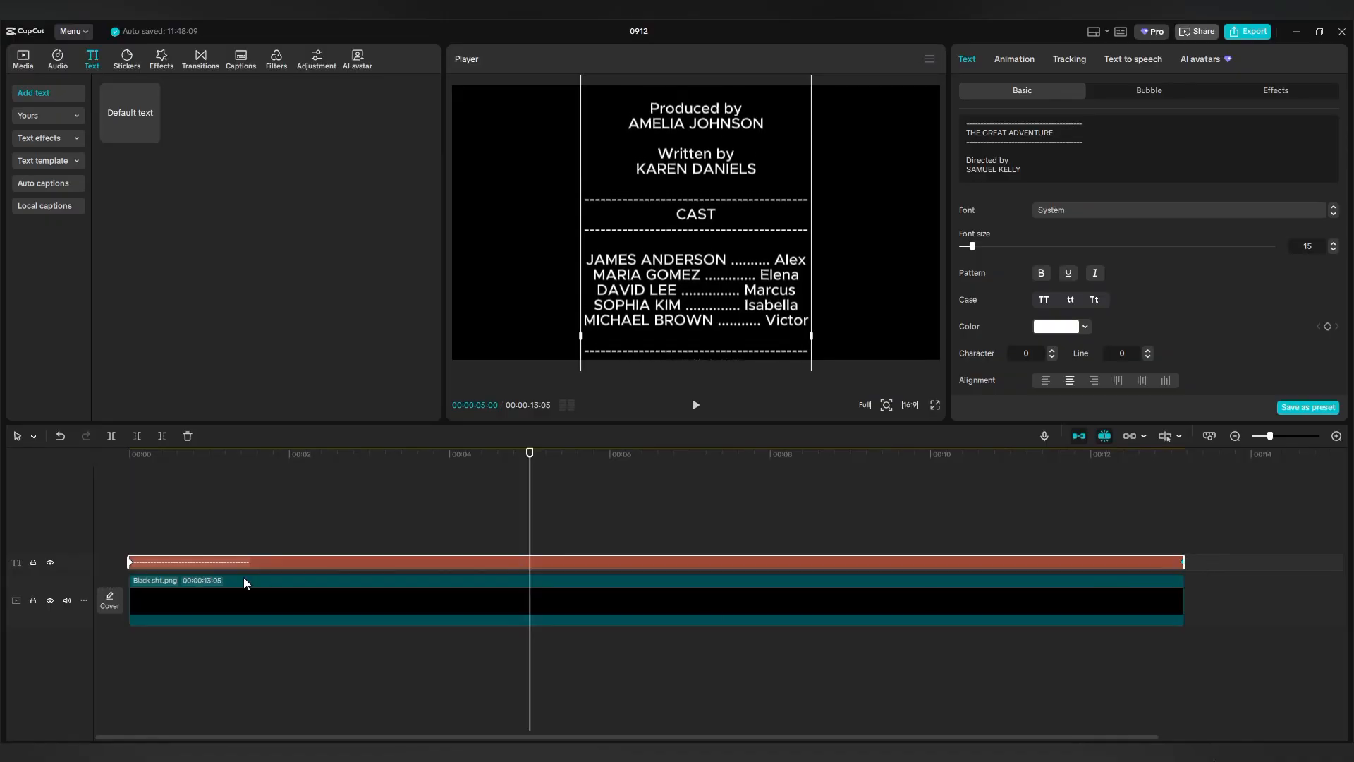
left_click(151, 524)
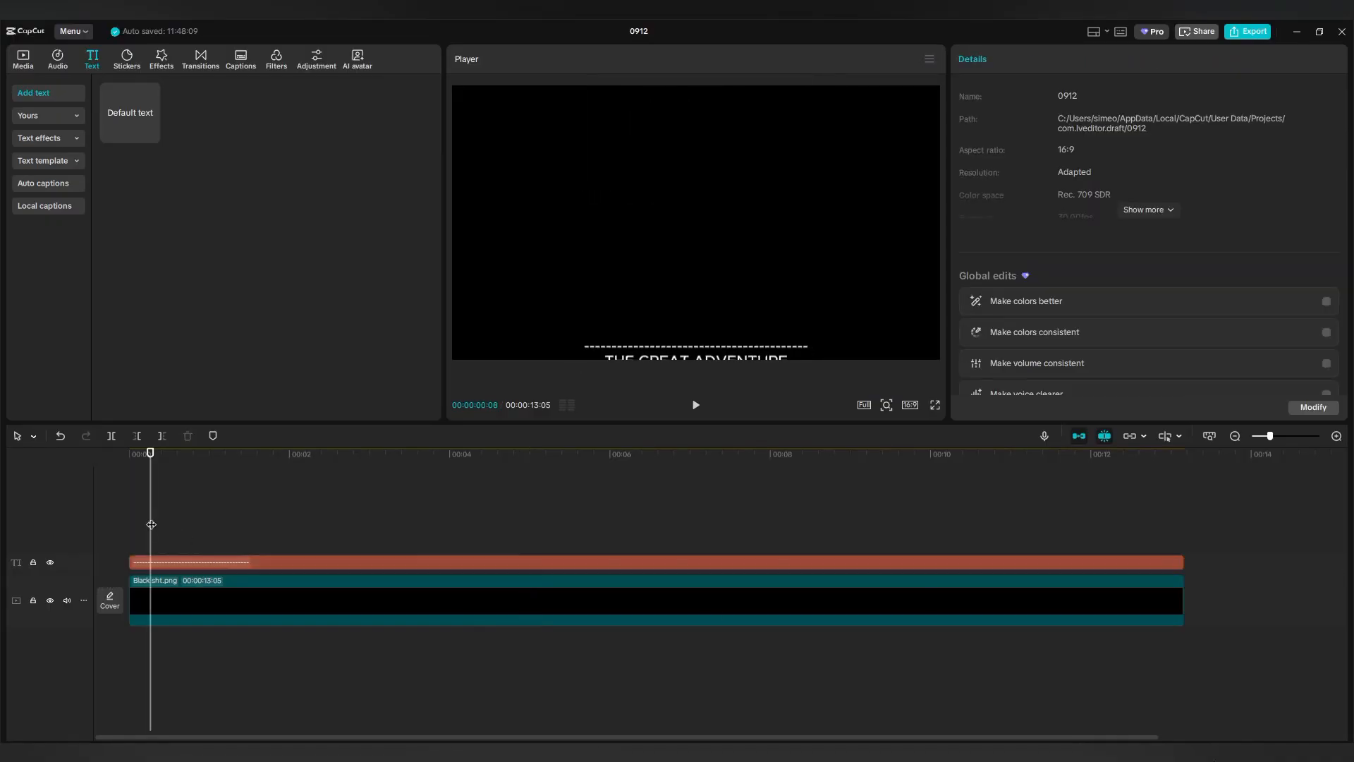
Play the scrolling credits from the start in full-screen preview.
left_click(696, 405)
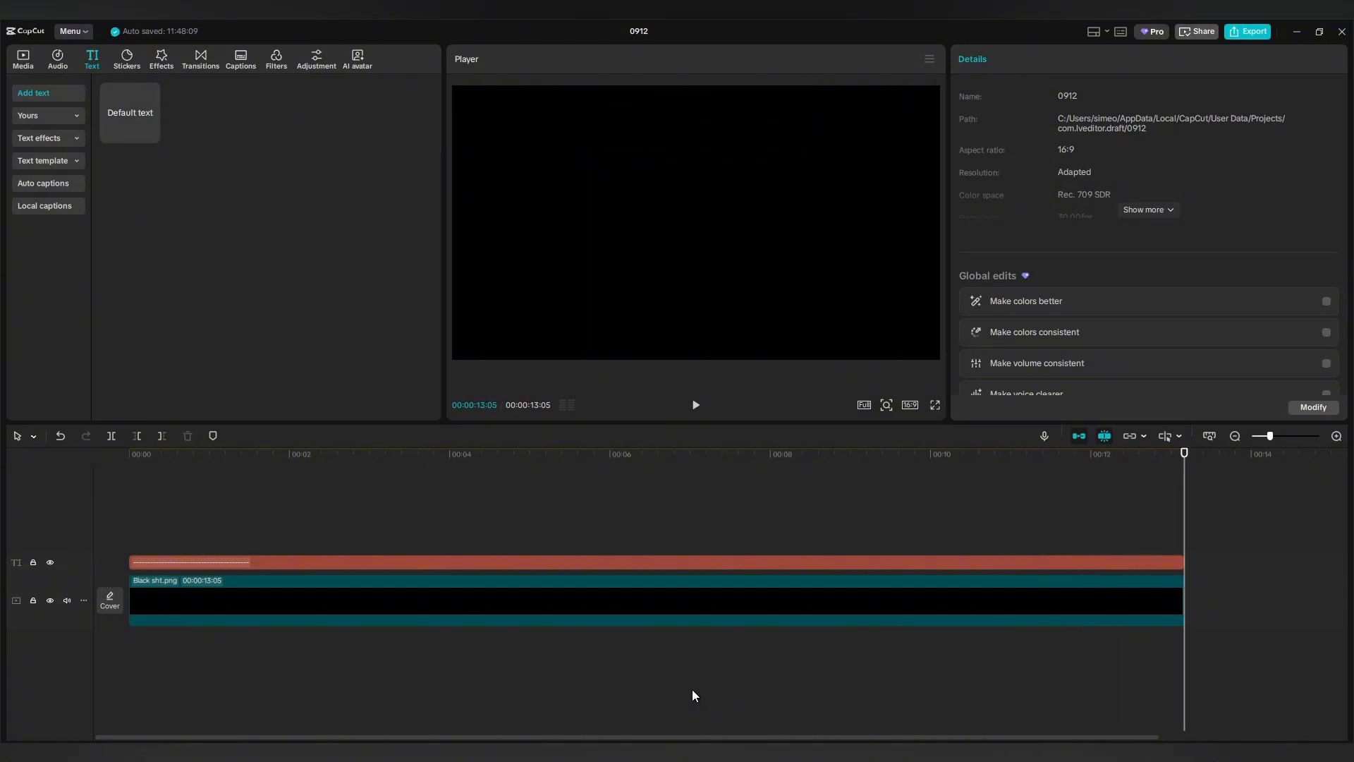
left_click(935, 404)
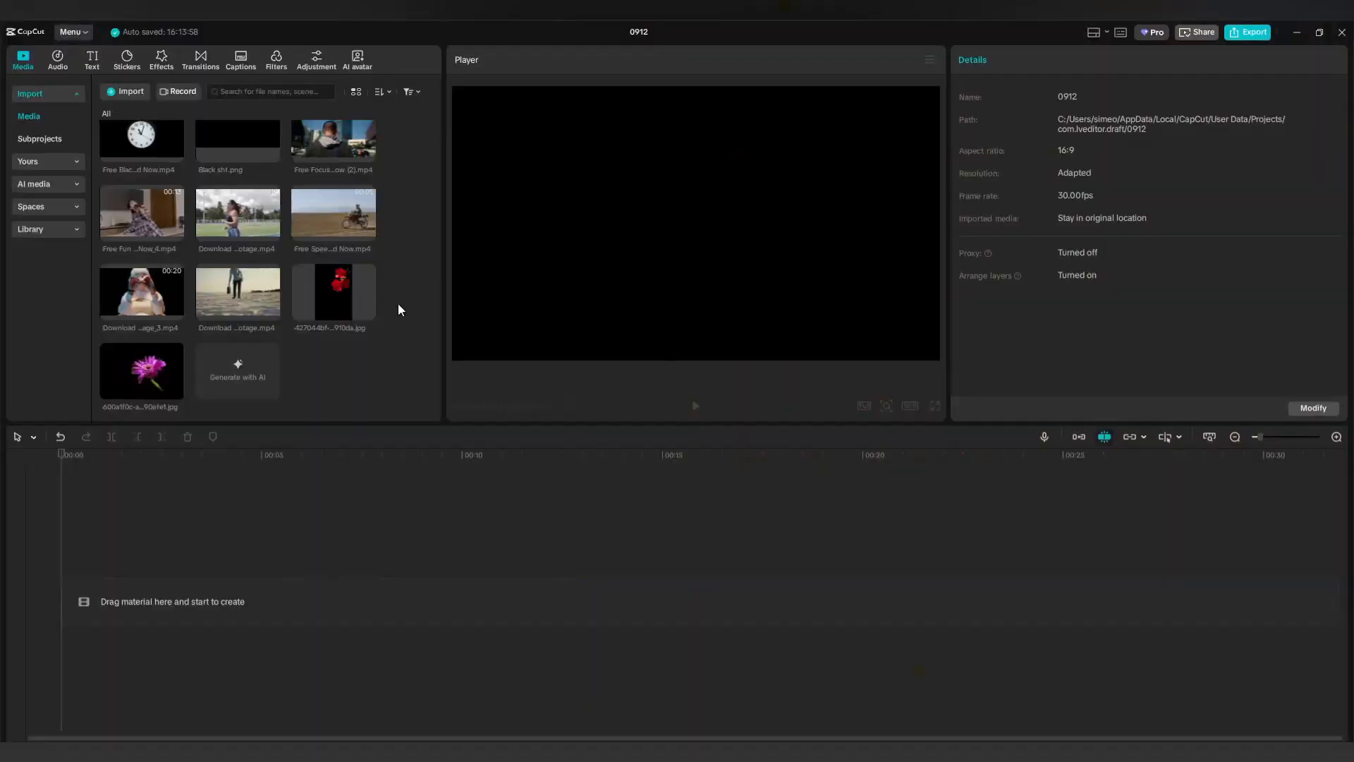
Add the red flower photo as a 10-second clip, scaled to 270% and centred horizontally.
left_click_drag(282, 462, 195, 574)
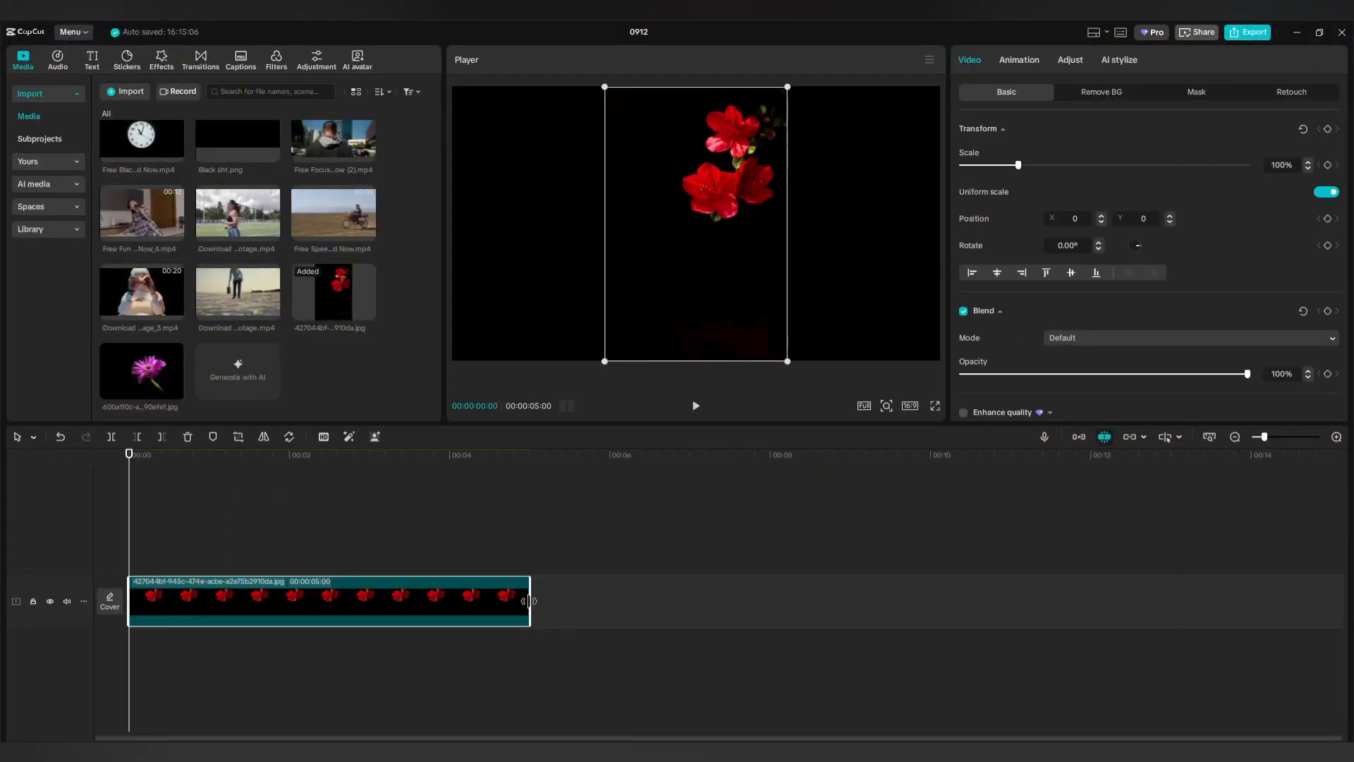
left_click_drag(529, 601, 935, 611)
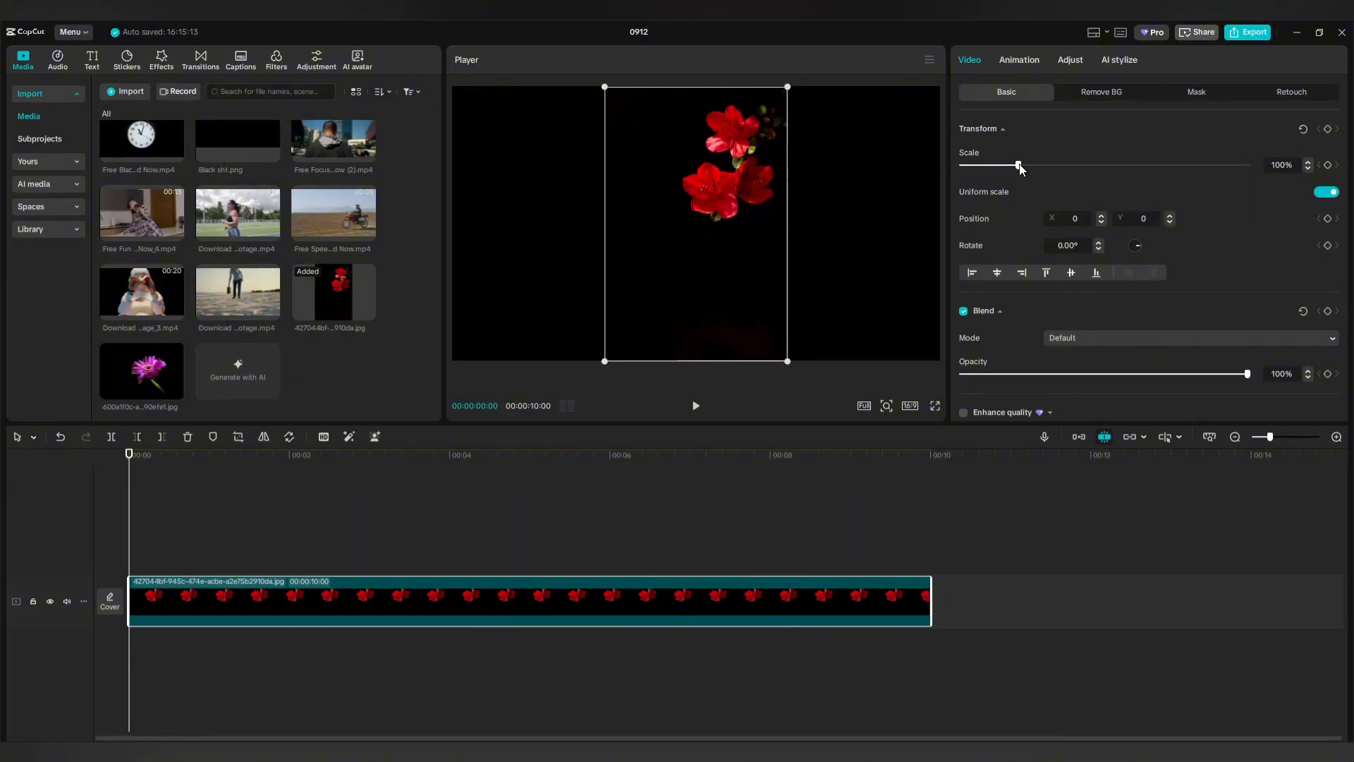
left_click_drag(1018, 165, 1124, 166)
left_click_drag(785, 180, 770, 279)
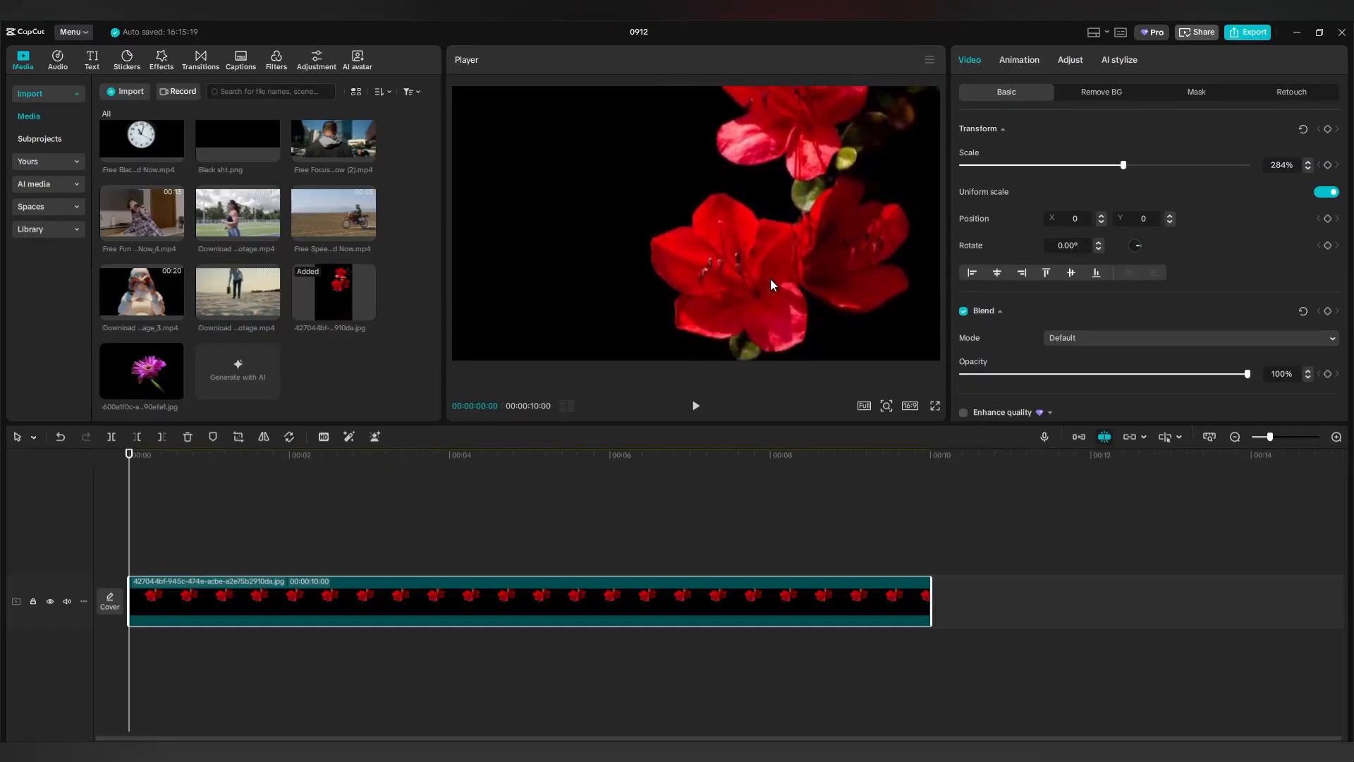
left_click_drag(1126, 167, 1108, 166)
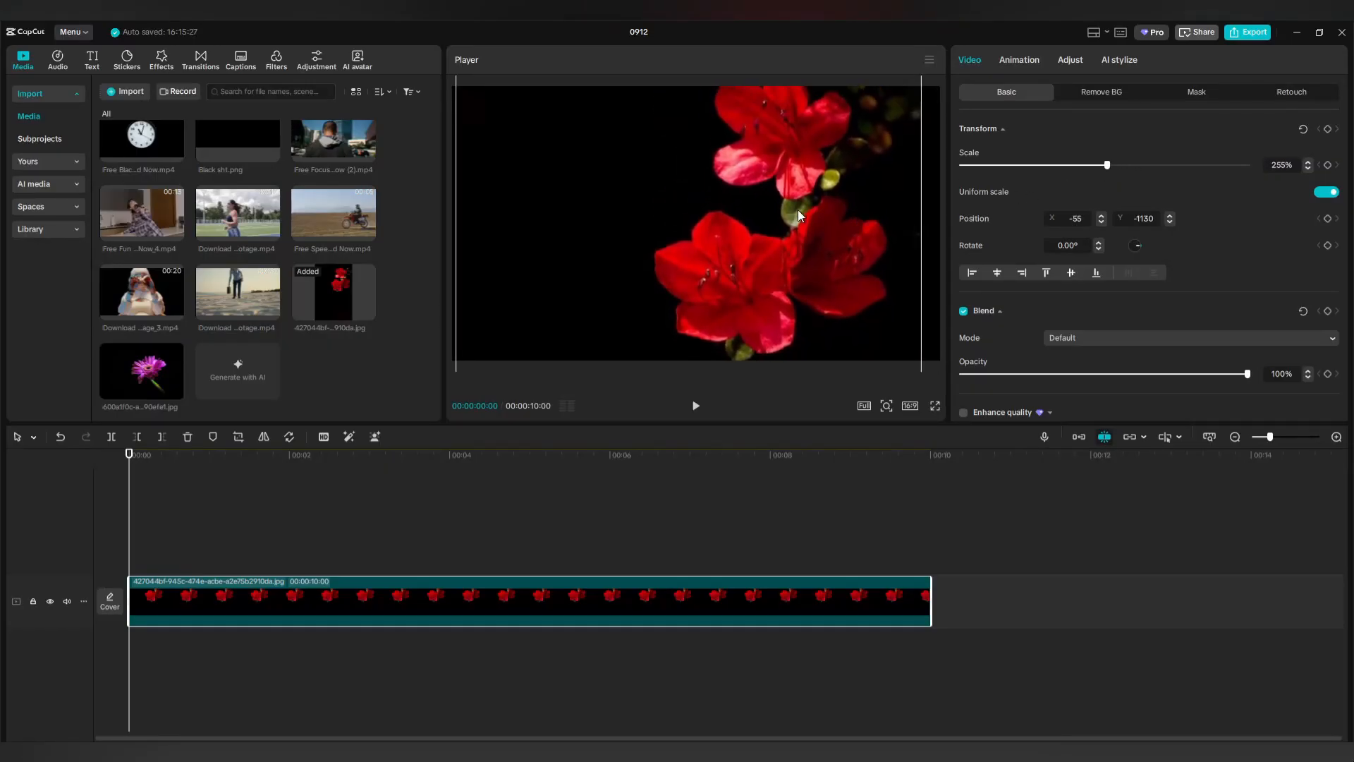
left_click_drag(799, 213, 825, 216)
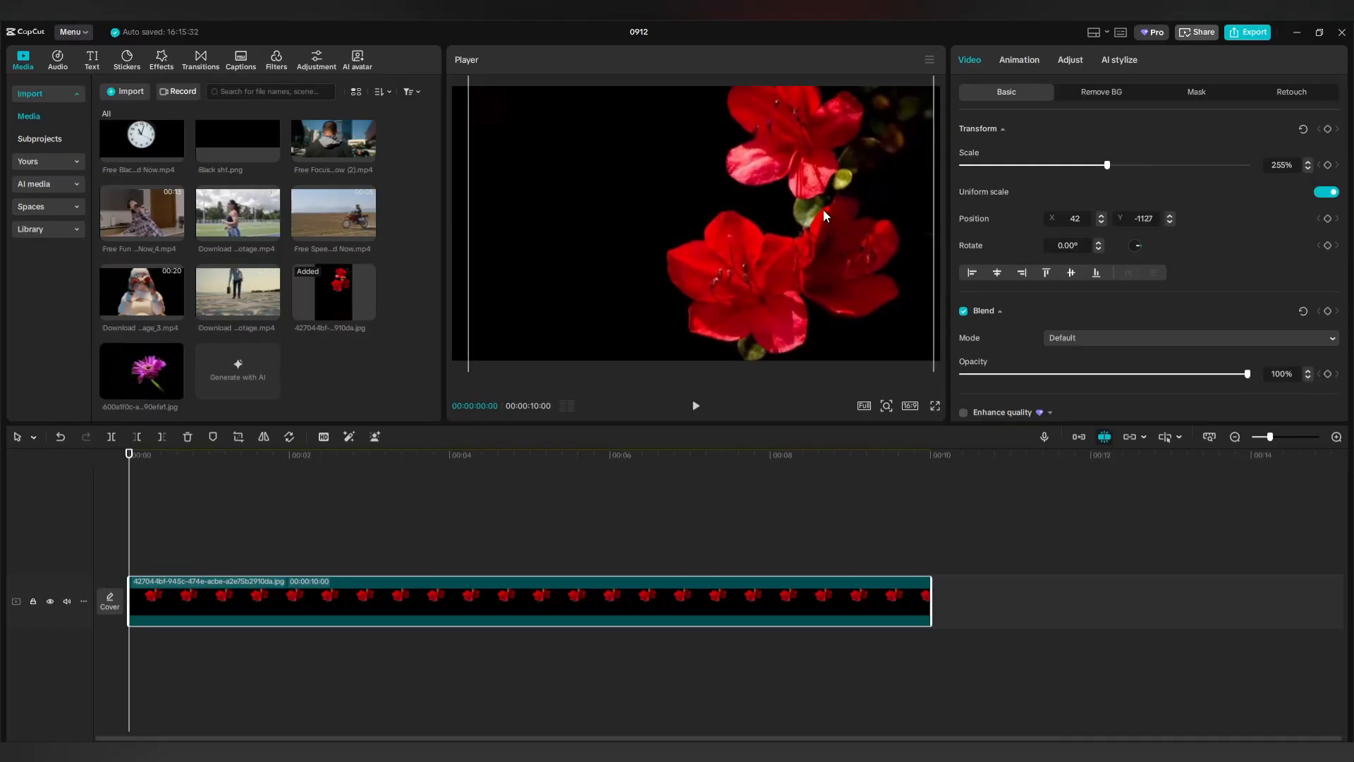
left_click_drag(1107, 166, 1115, 166)
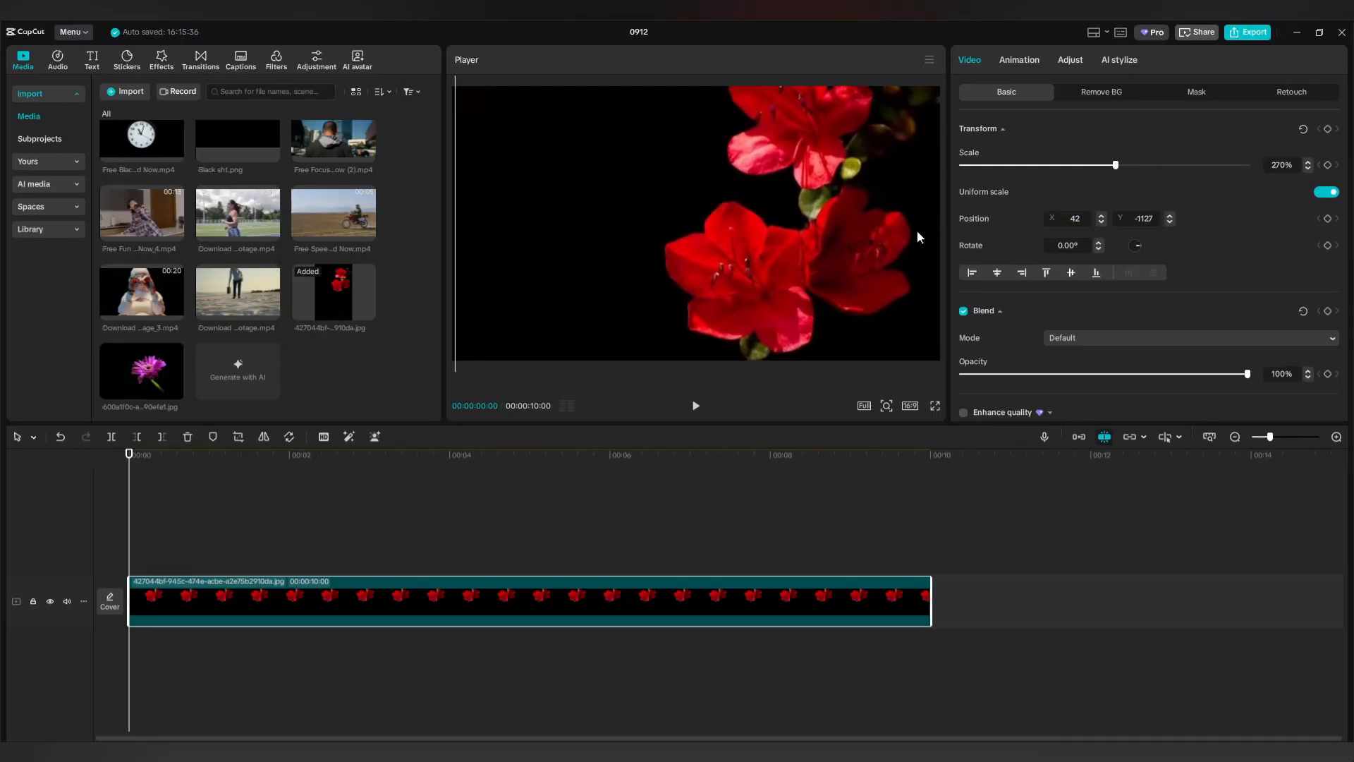
left_click_drag(858, 234, 862, 234)
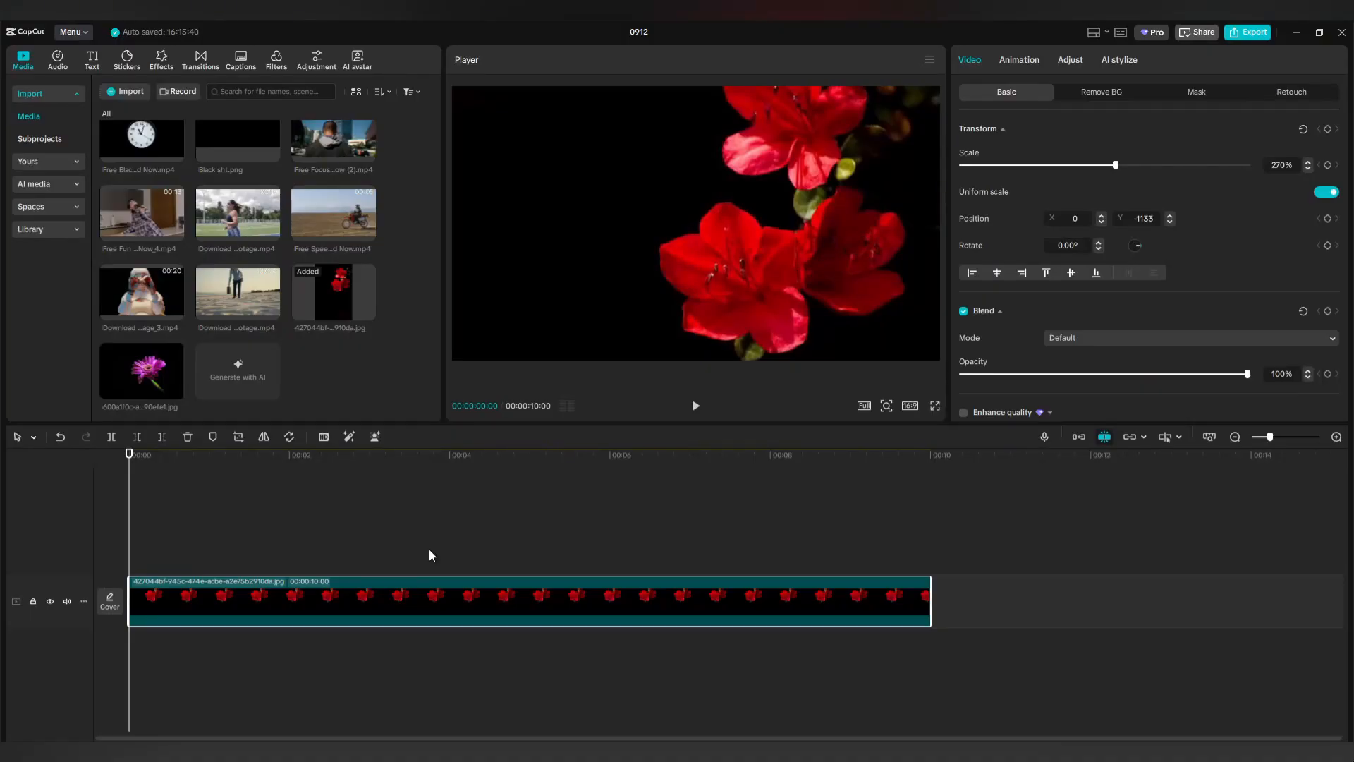
left_click(89, 64)
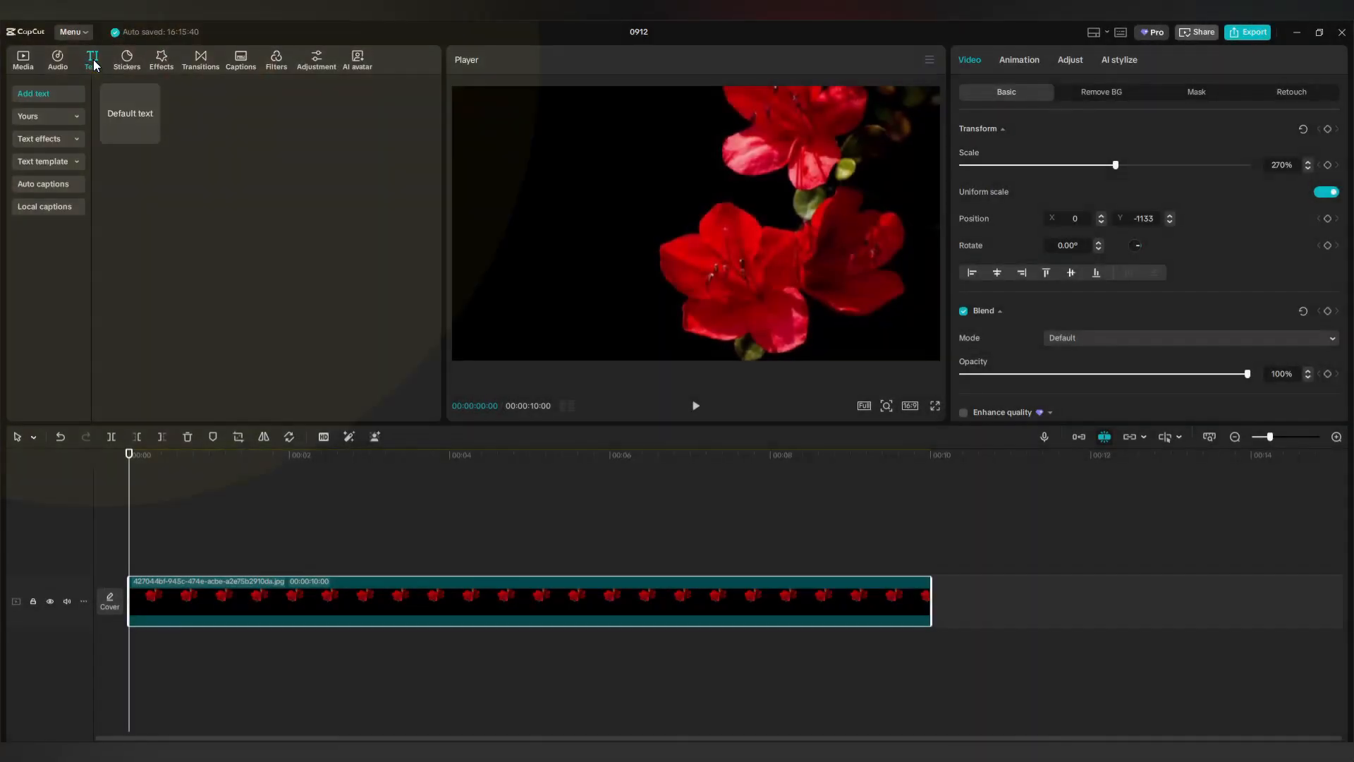
Add a 10-second text layer over the flowers reading FOREVER BLOSSOMING.
left_click_drag(167, 141, 131, 566)
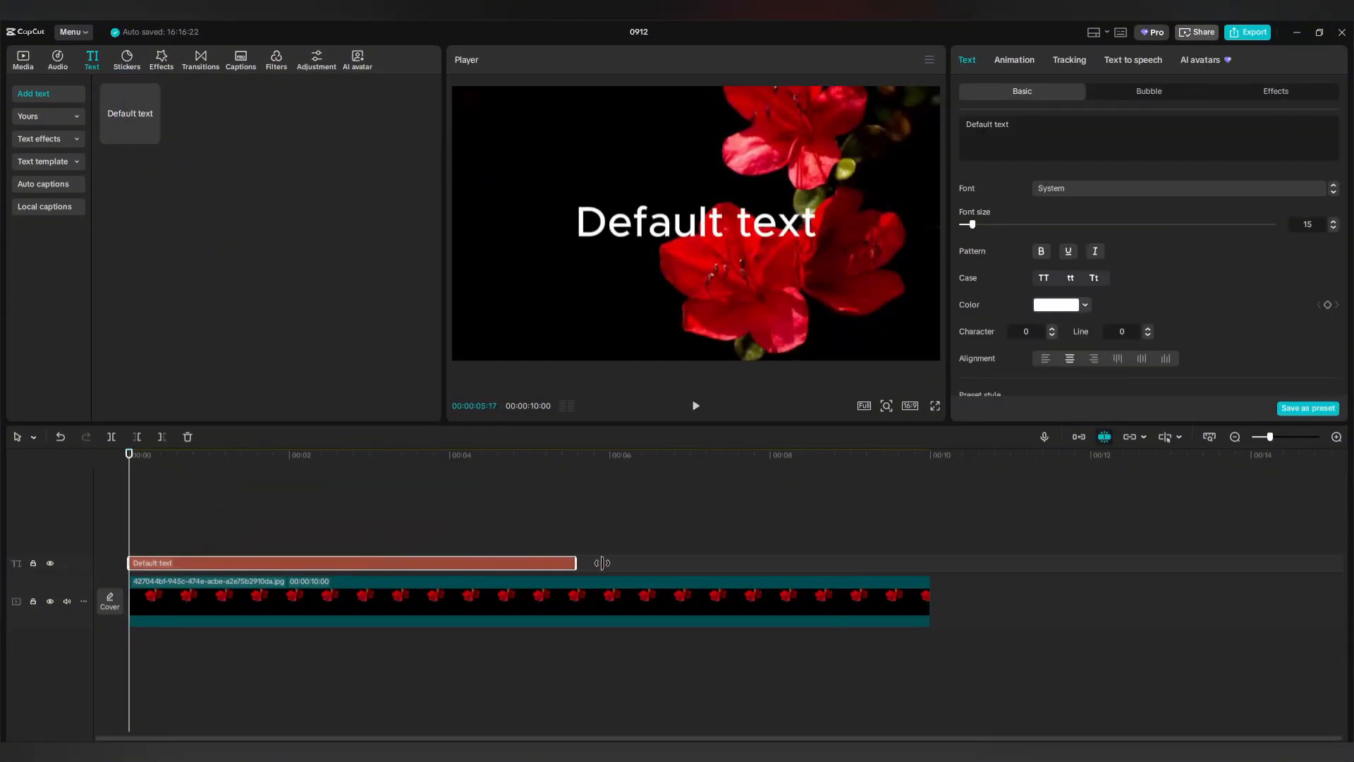
left_click_drag(602, 562, 923, 567)
left_click_drag(924, 568, 925, 568)
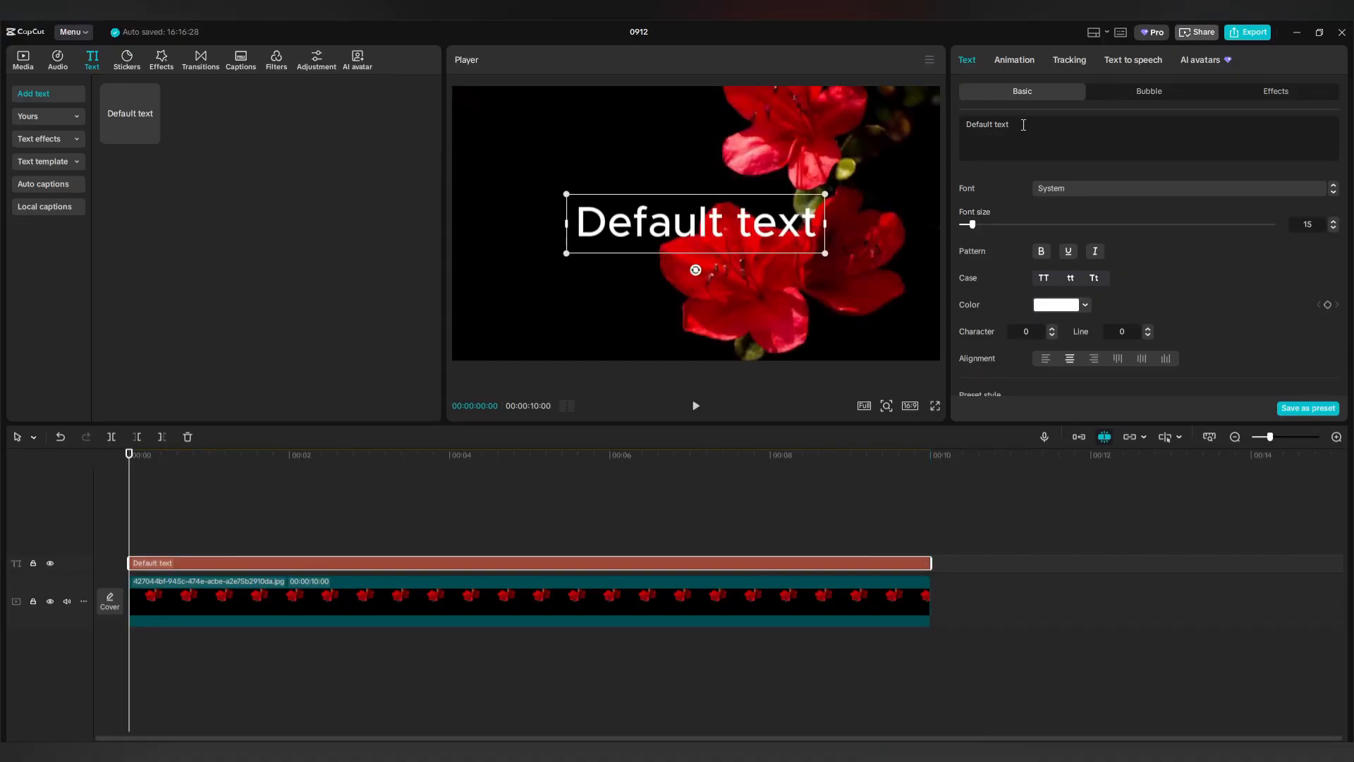
left_click_drag(1023, 125, 967, 124)
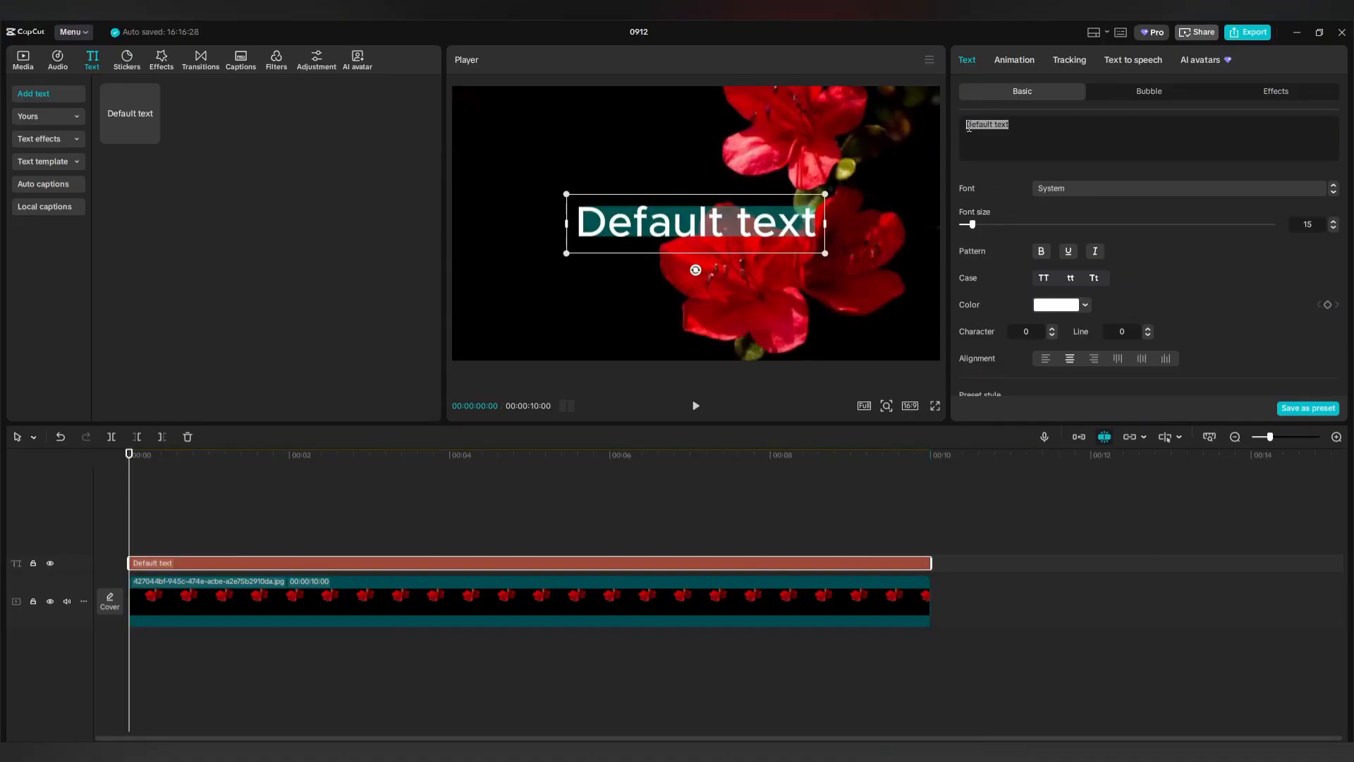
type("FOREVER BL")
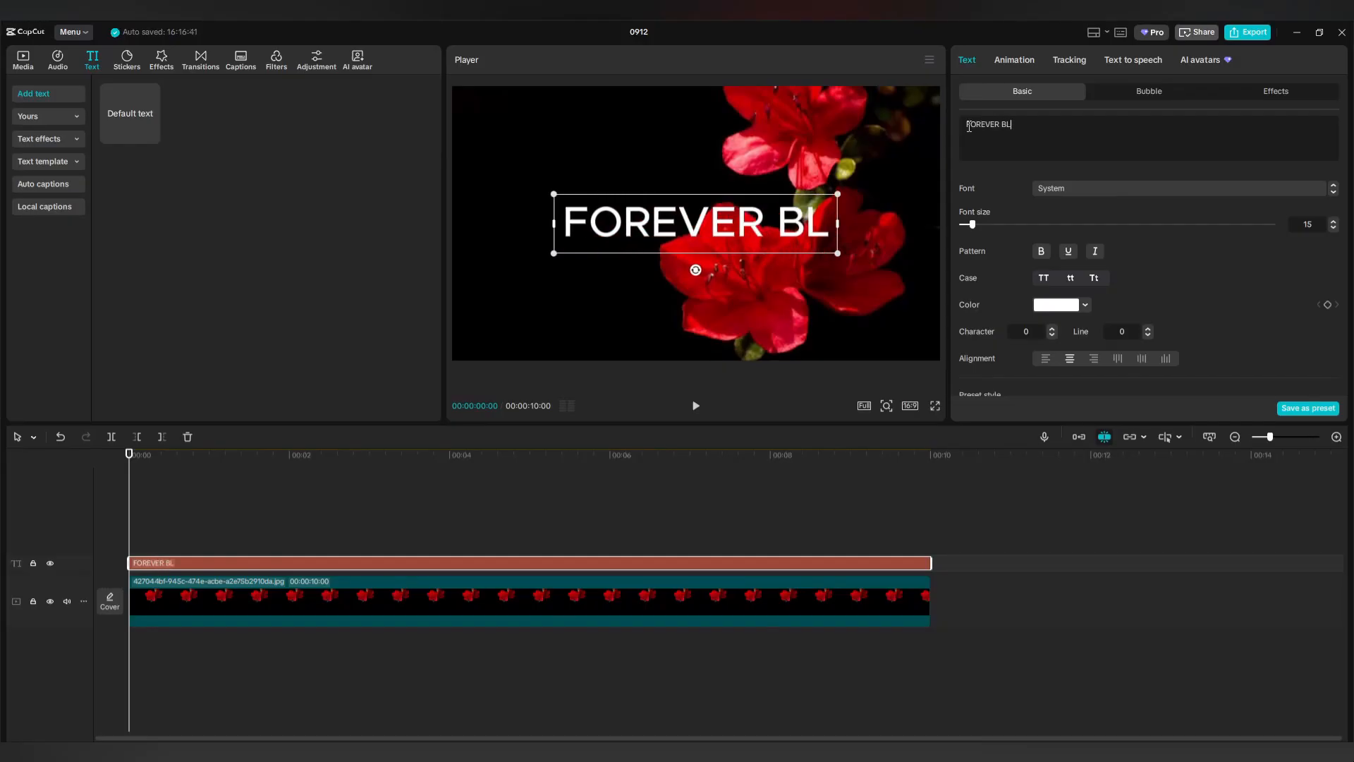
type("OSSOMING")
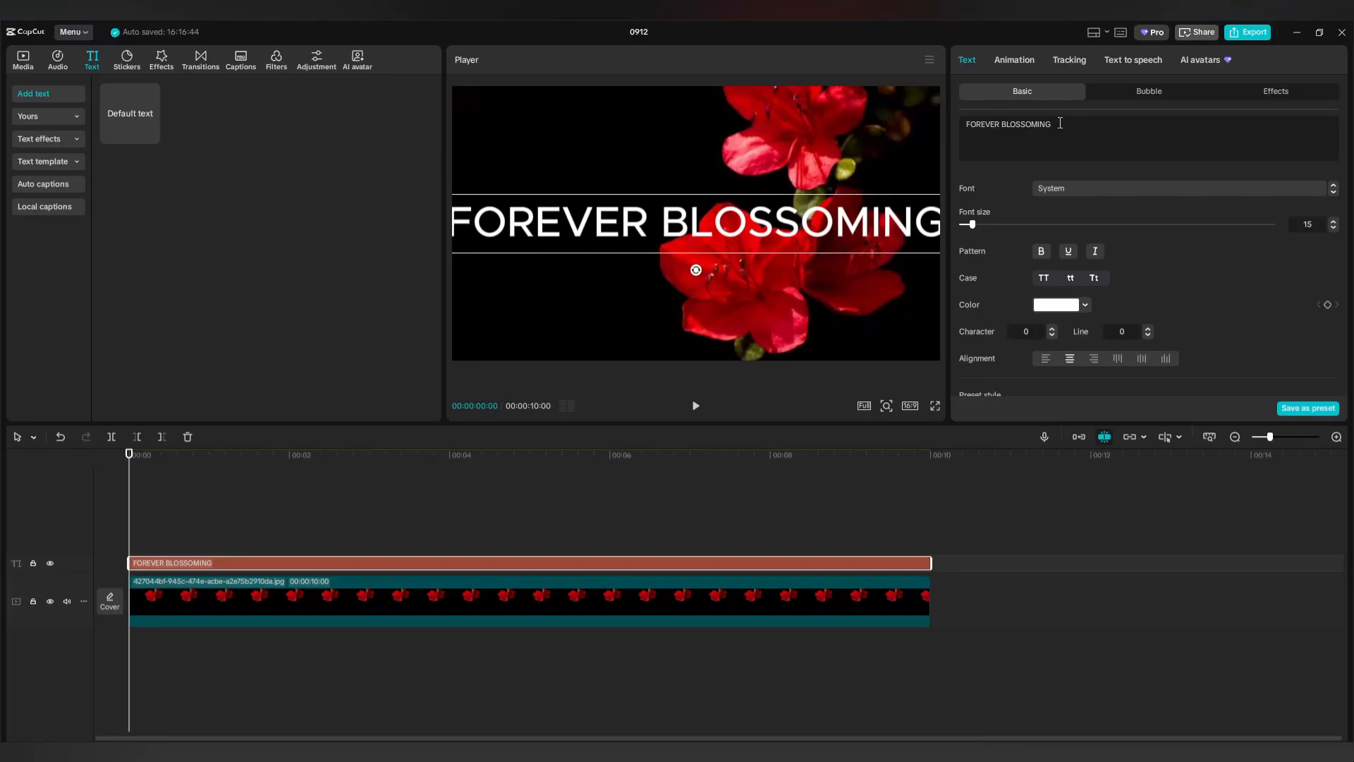
Set the title to the Italic font, enlarge it, make it bold, and move it lower.
left_click(1080, 189)
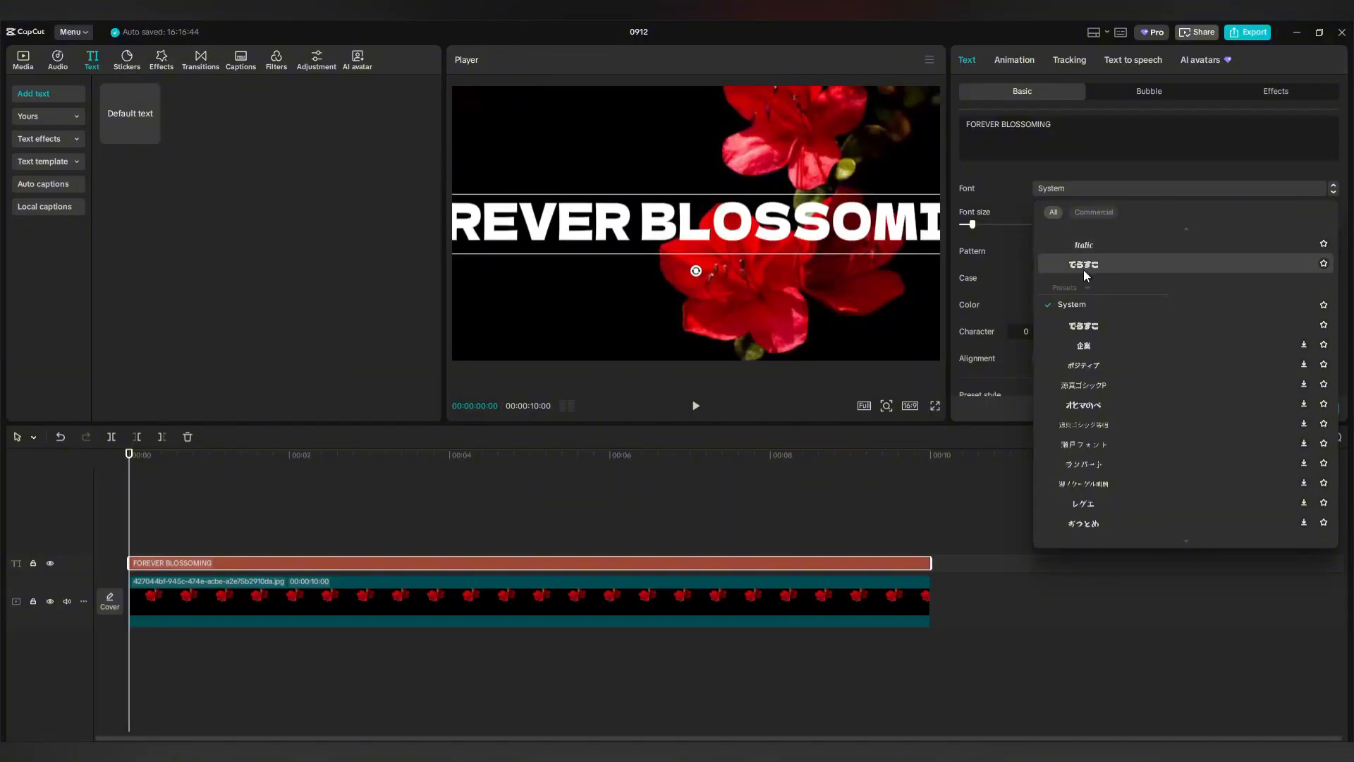
left_click(1084, 246)
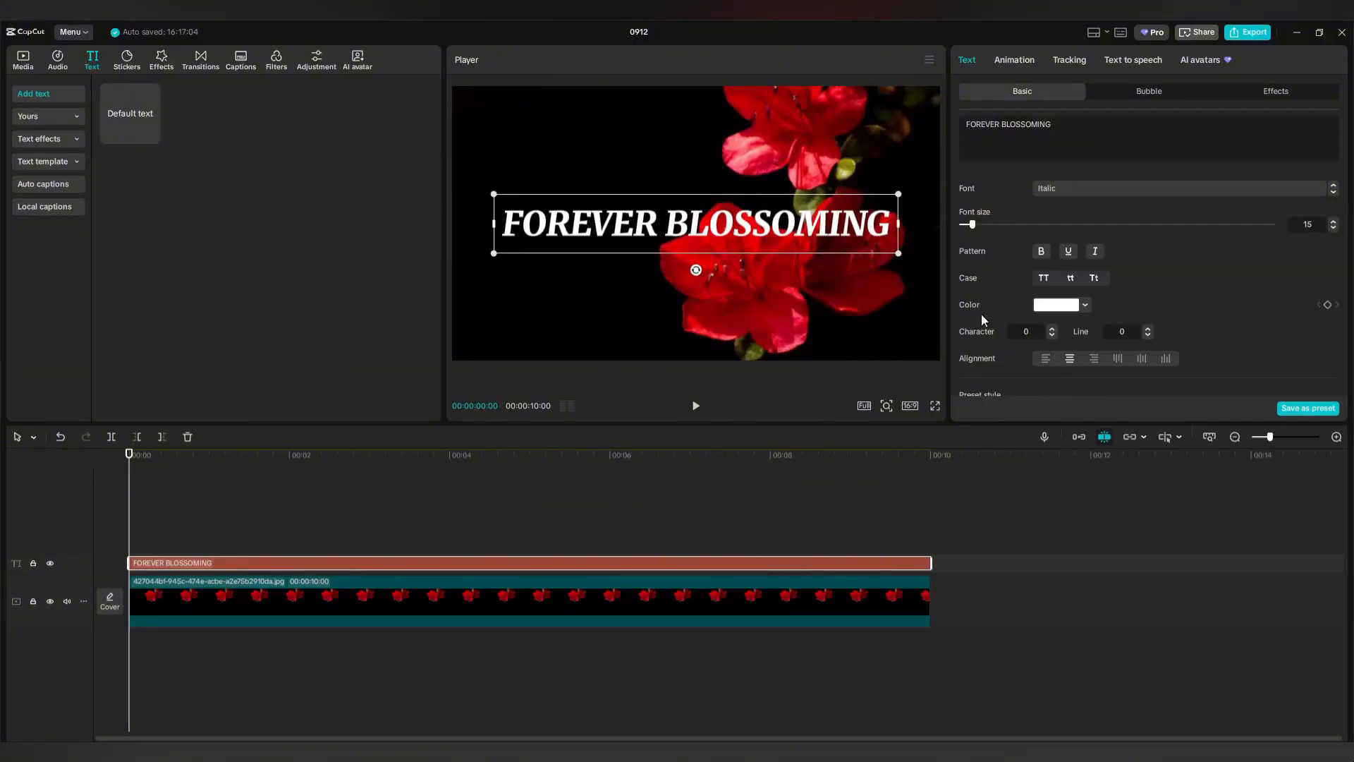
left_click_drag(897, 252, 942, 282)
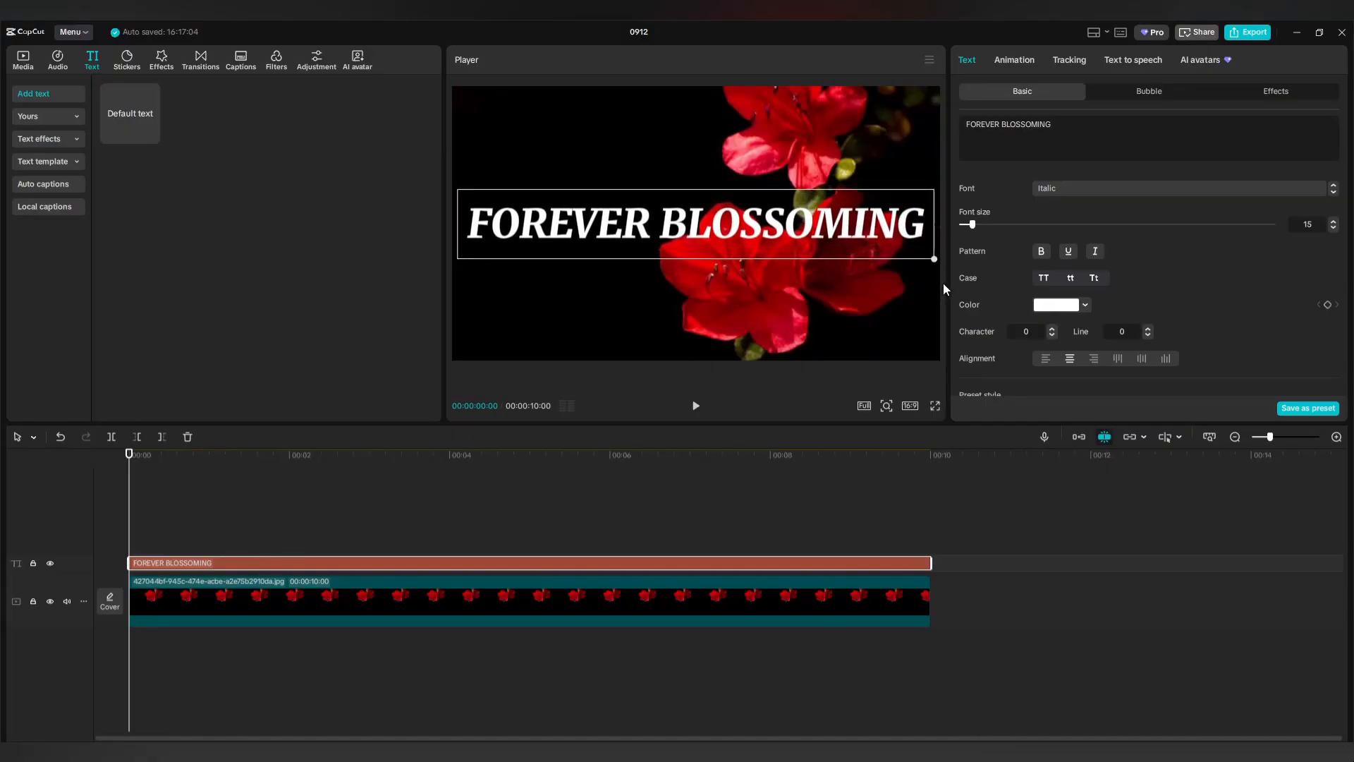
left_click(1041, 252)
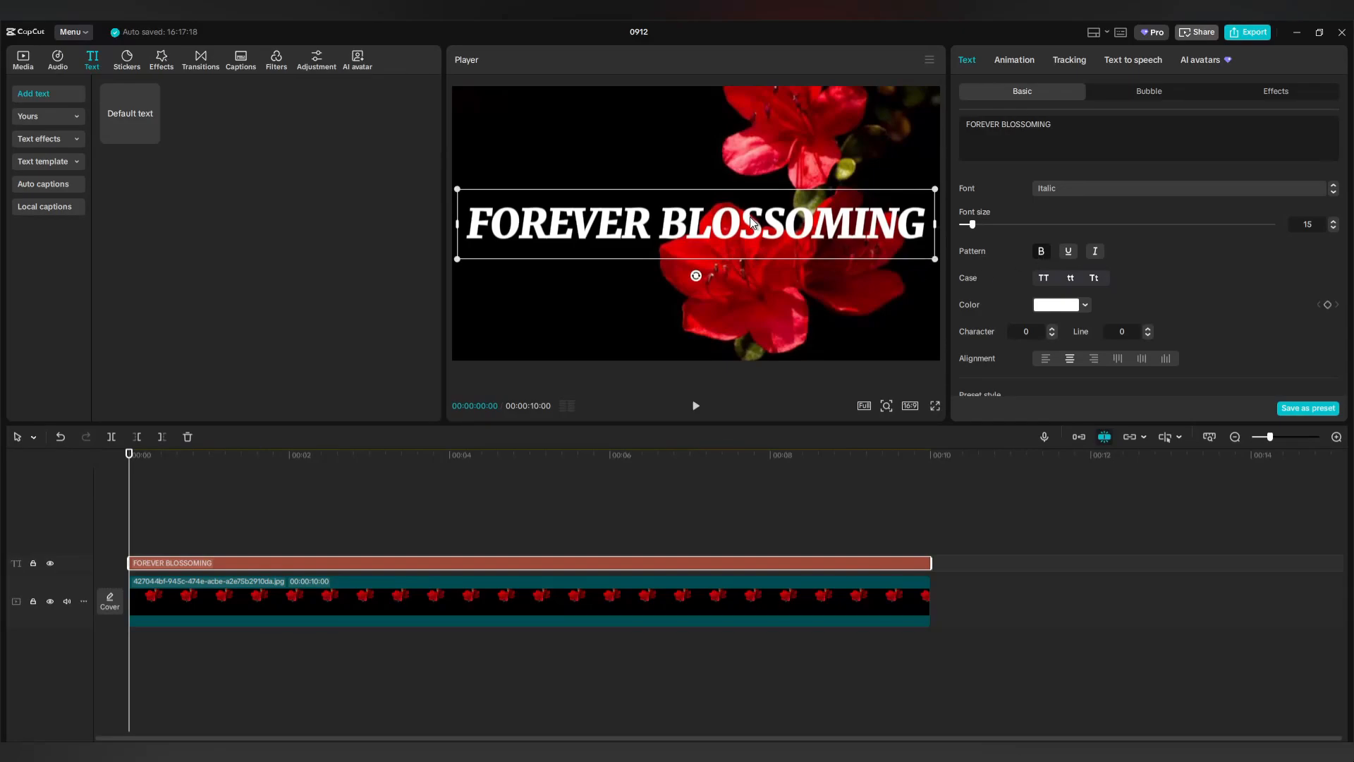
left_click_drag(753, 223, 754, 270)
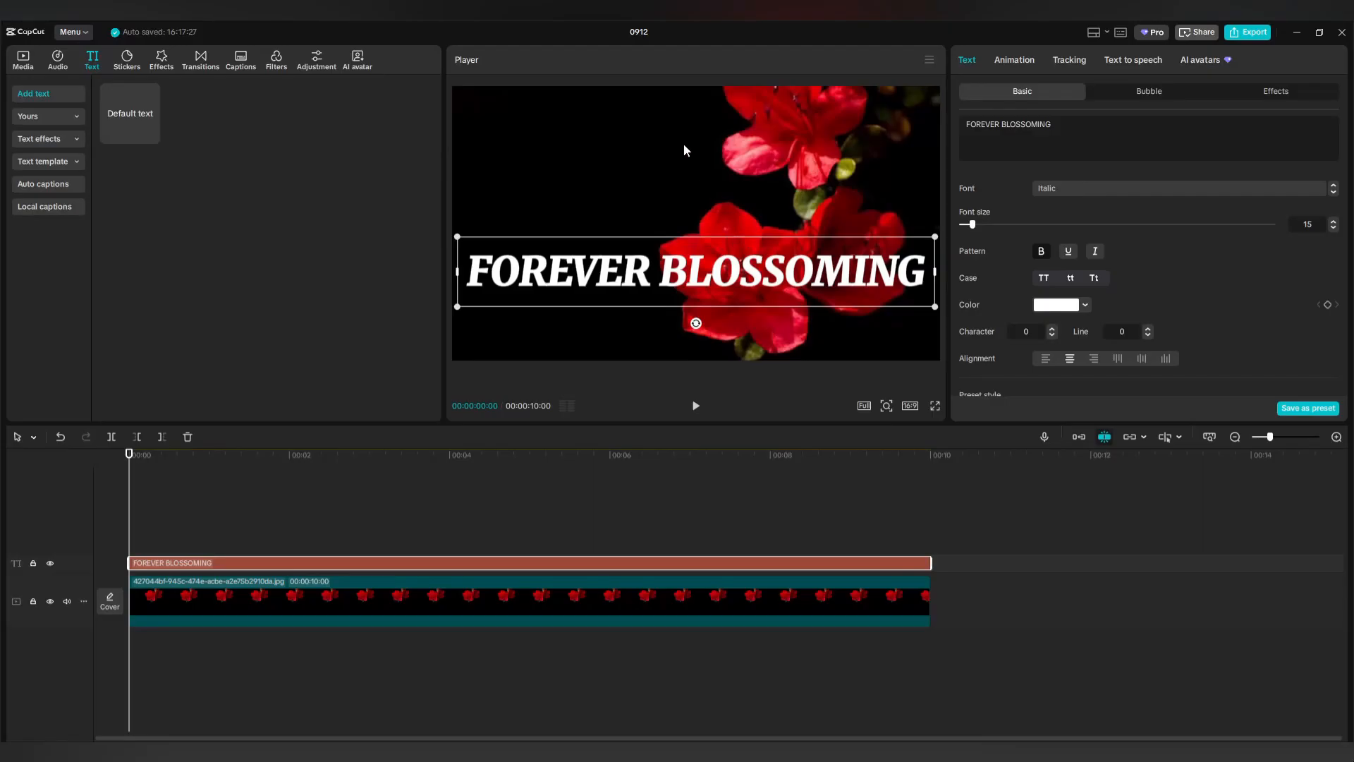
Outline the FOREVER BLOSSOMING title with a white FFFFFF stroke at thickness 7.
scroll(1191, 261, "down", 10)
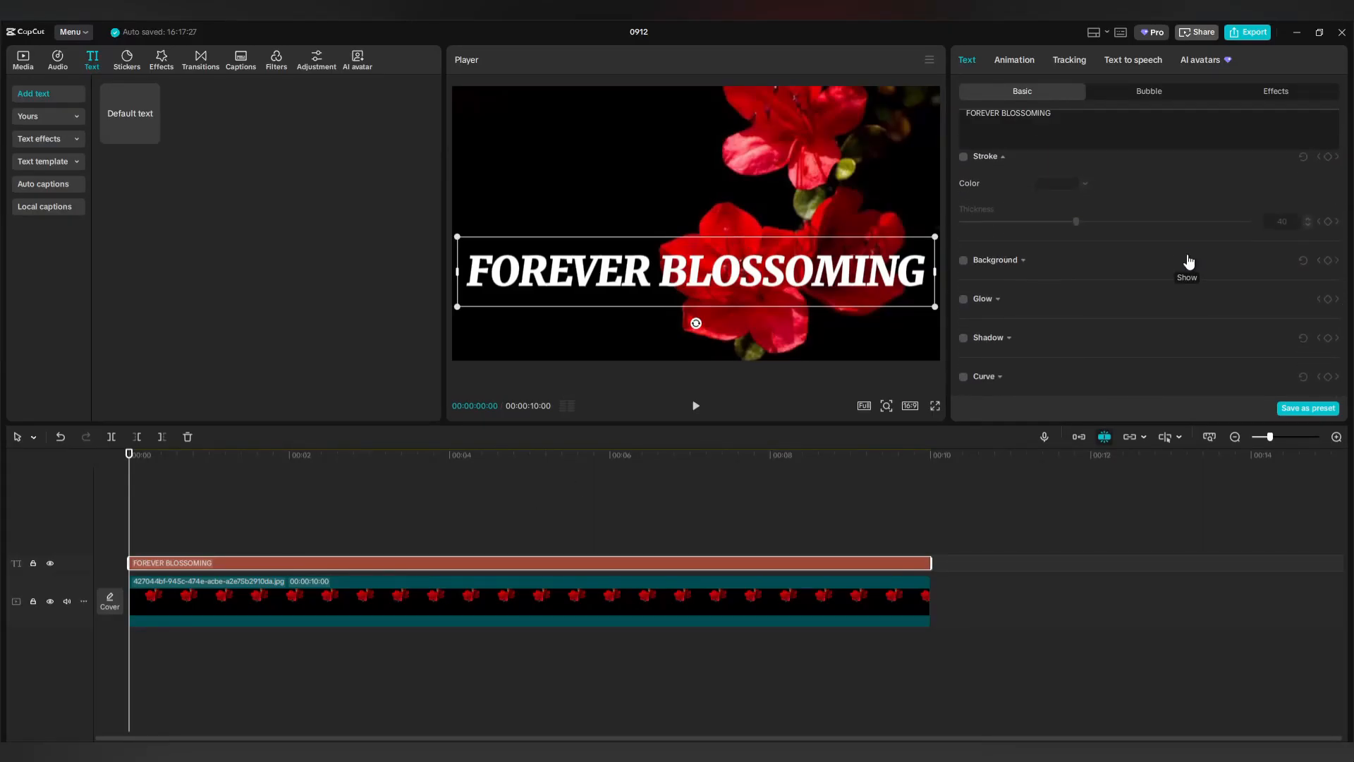
scroll(1189, 263, "up", 2)
left_click(964, 260)
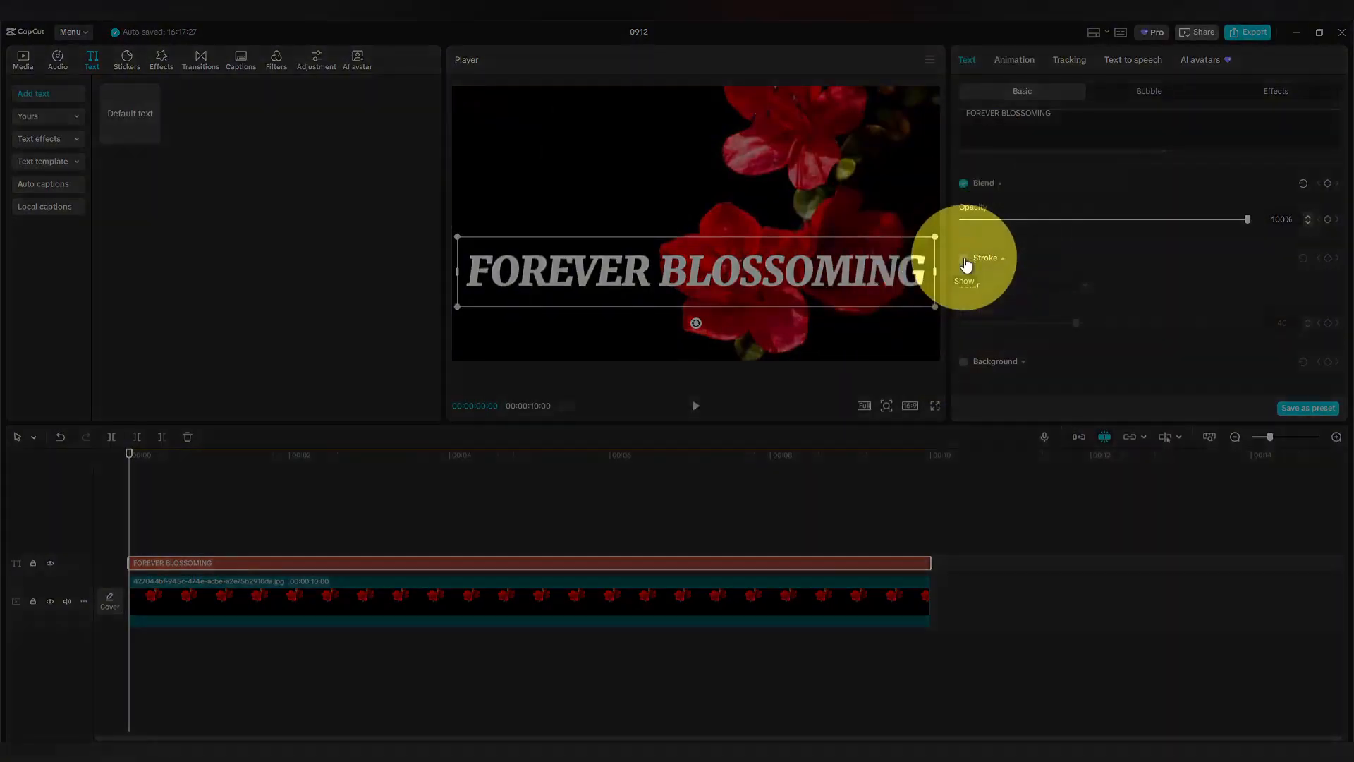
left_click(1056, 285)
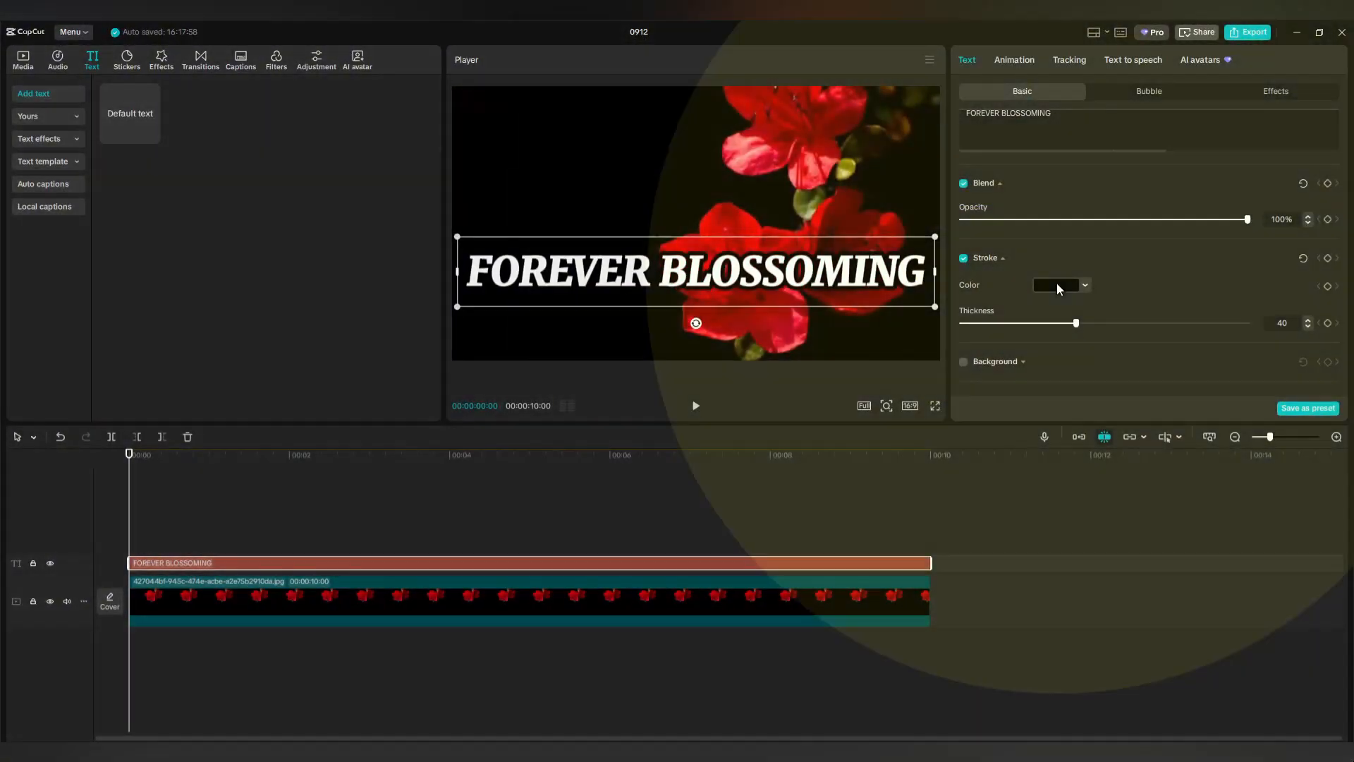
left_click_drag(1001, 390, 996, 292)
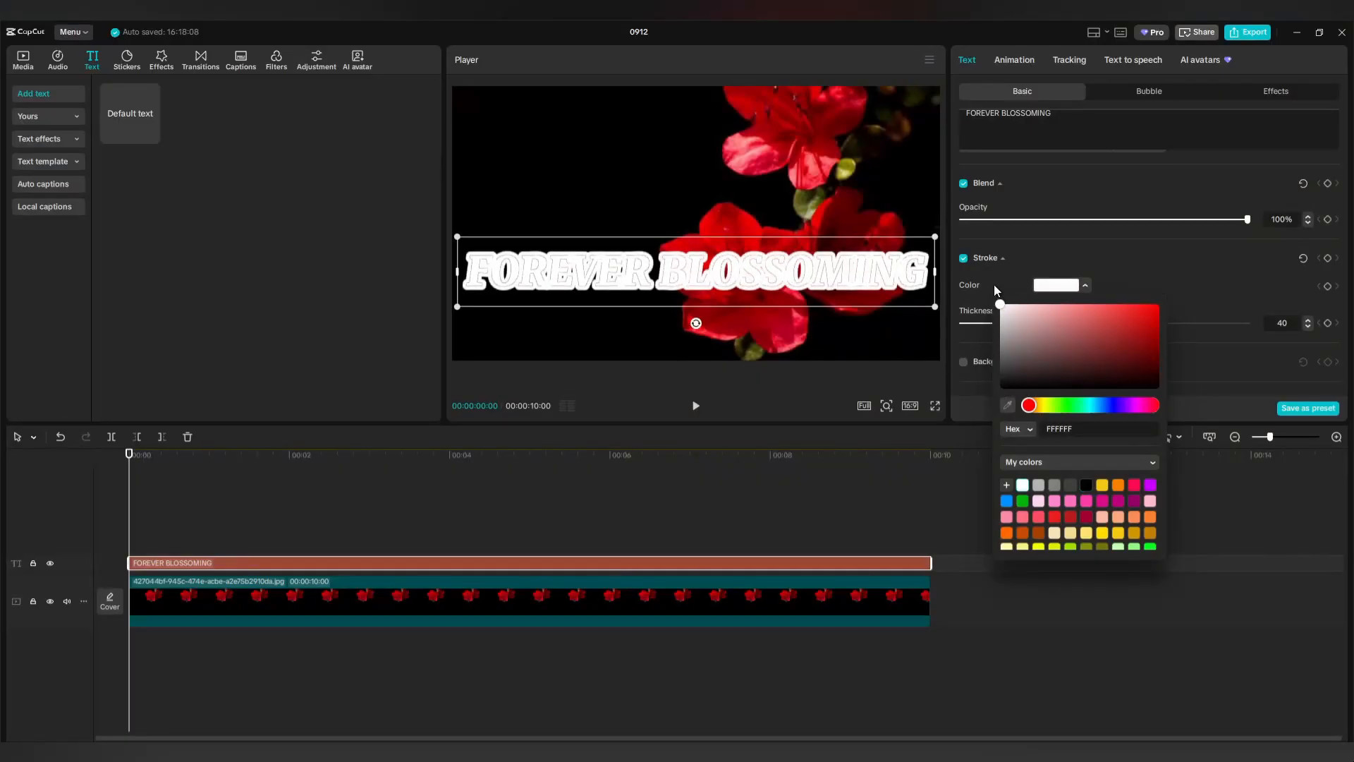
left_click(1183, 279)
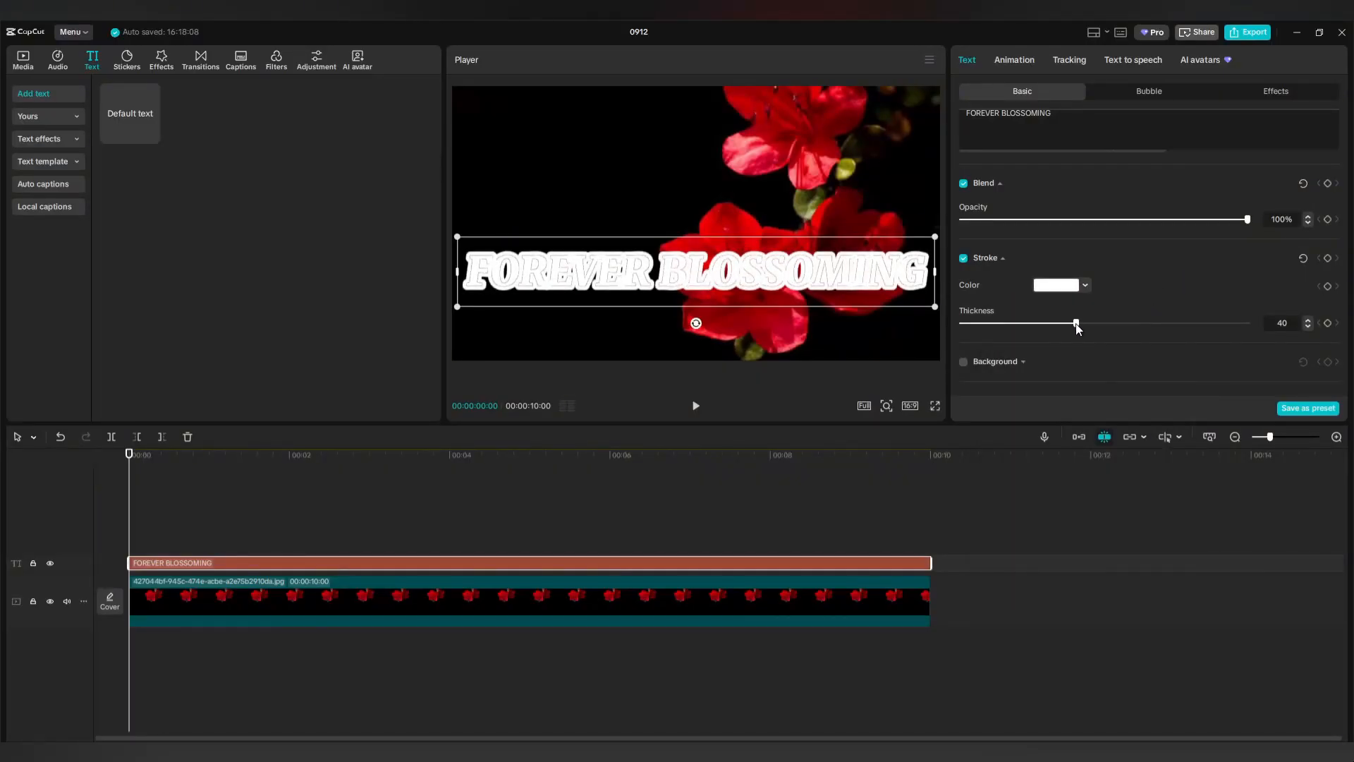
left_click_drag(1077, 324, 981, 328)
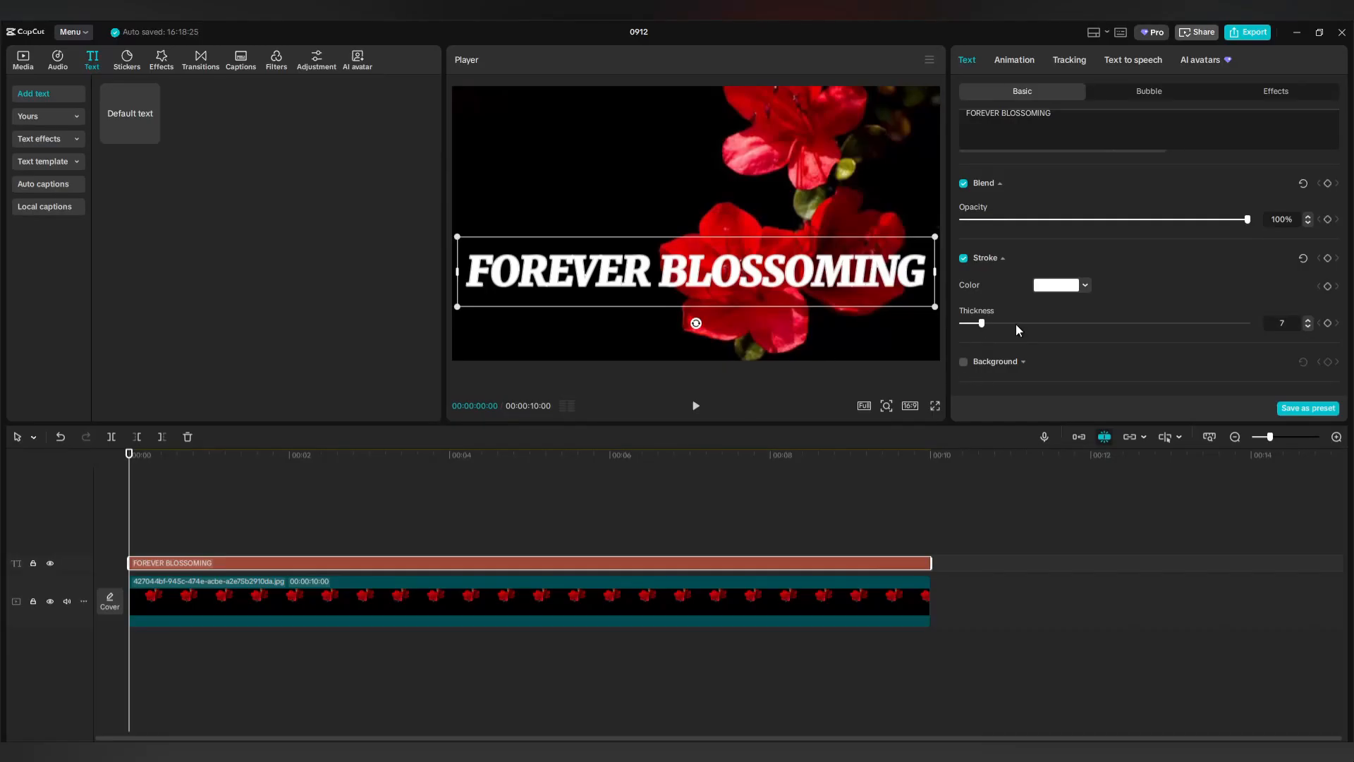
left_click(950, 524)
left_click(903, 596)
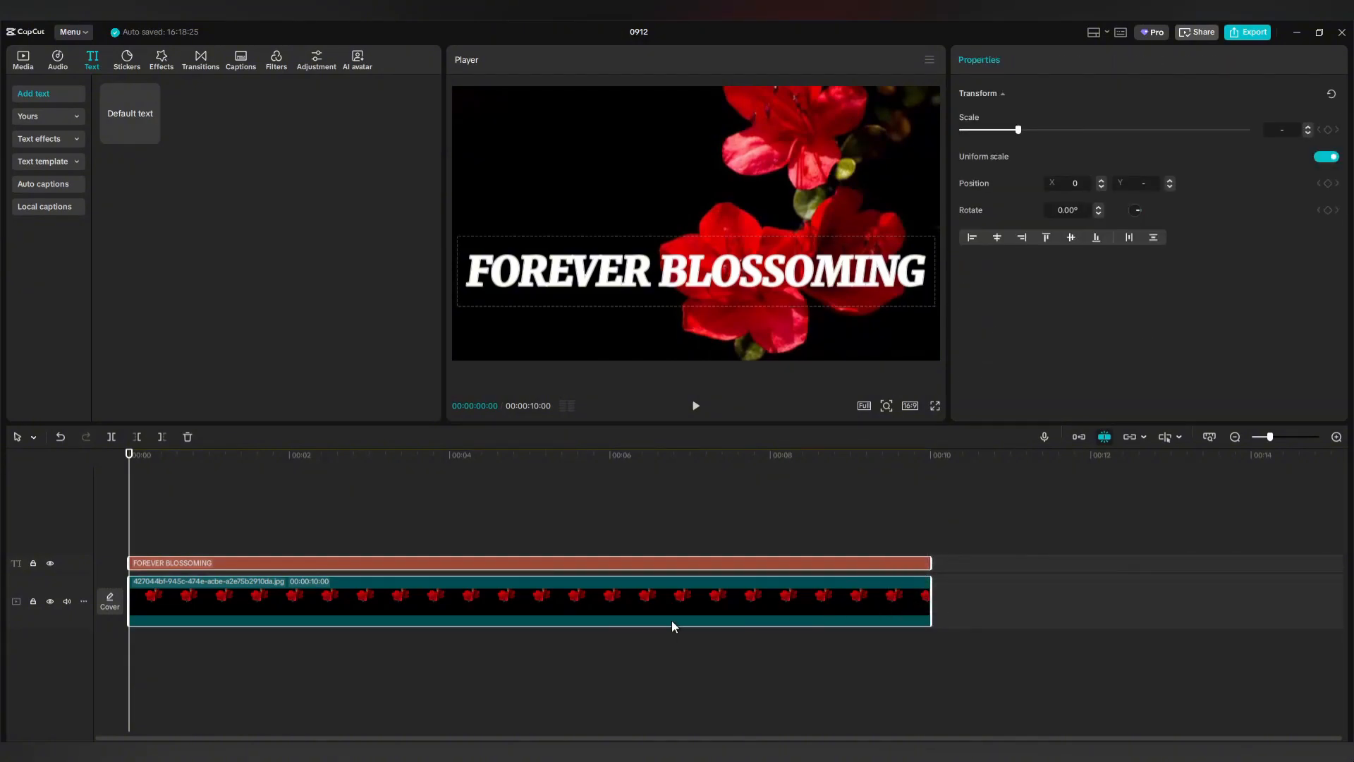
Copy the title and flower clips to new tracks, then make the top title black (000000) with outline thickness 10.
left_click_drag(581, 599, 596, 558)
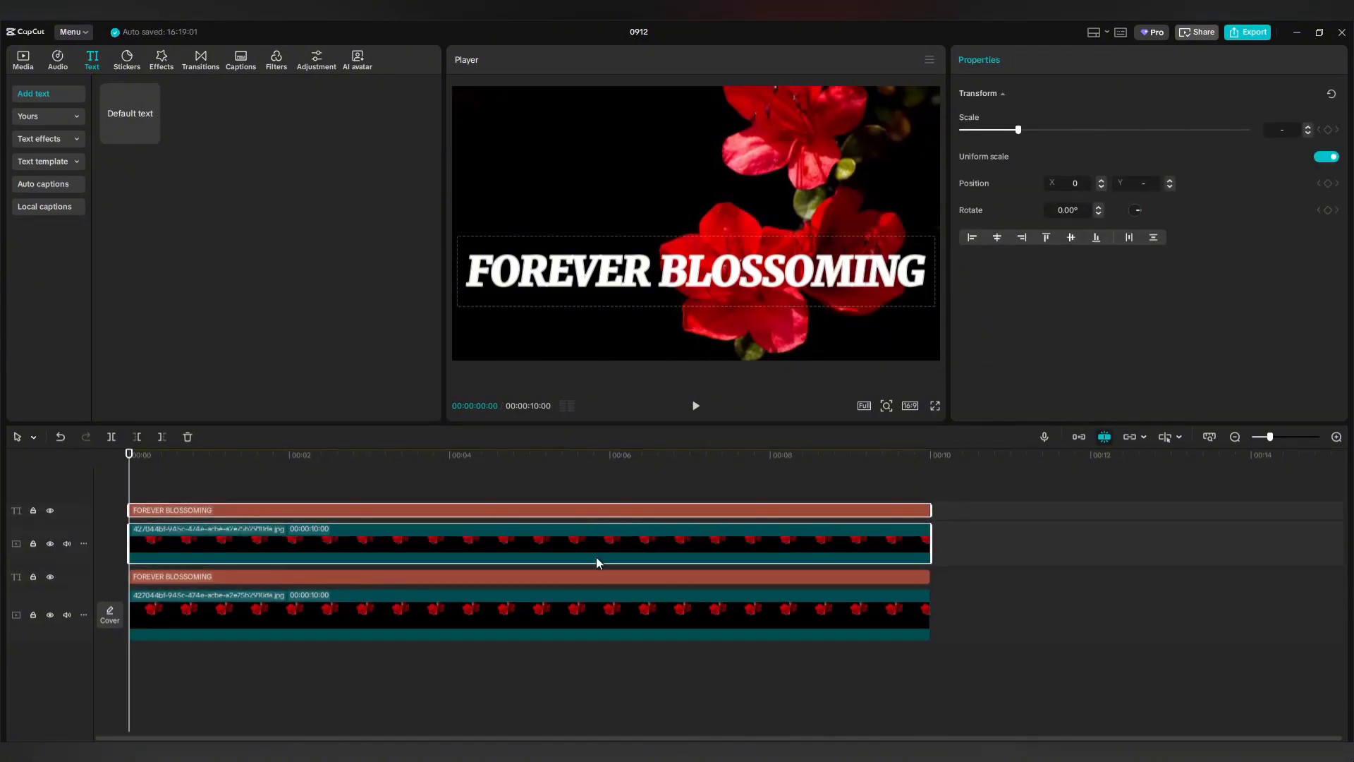
left_click(605, 511)
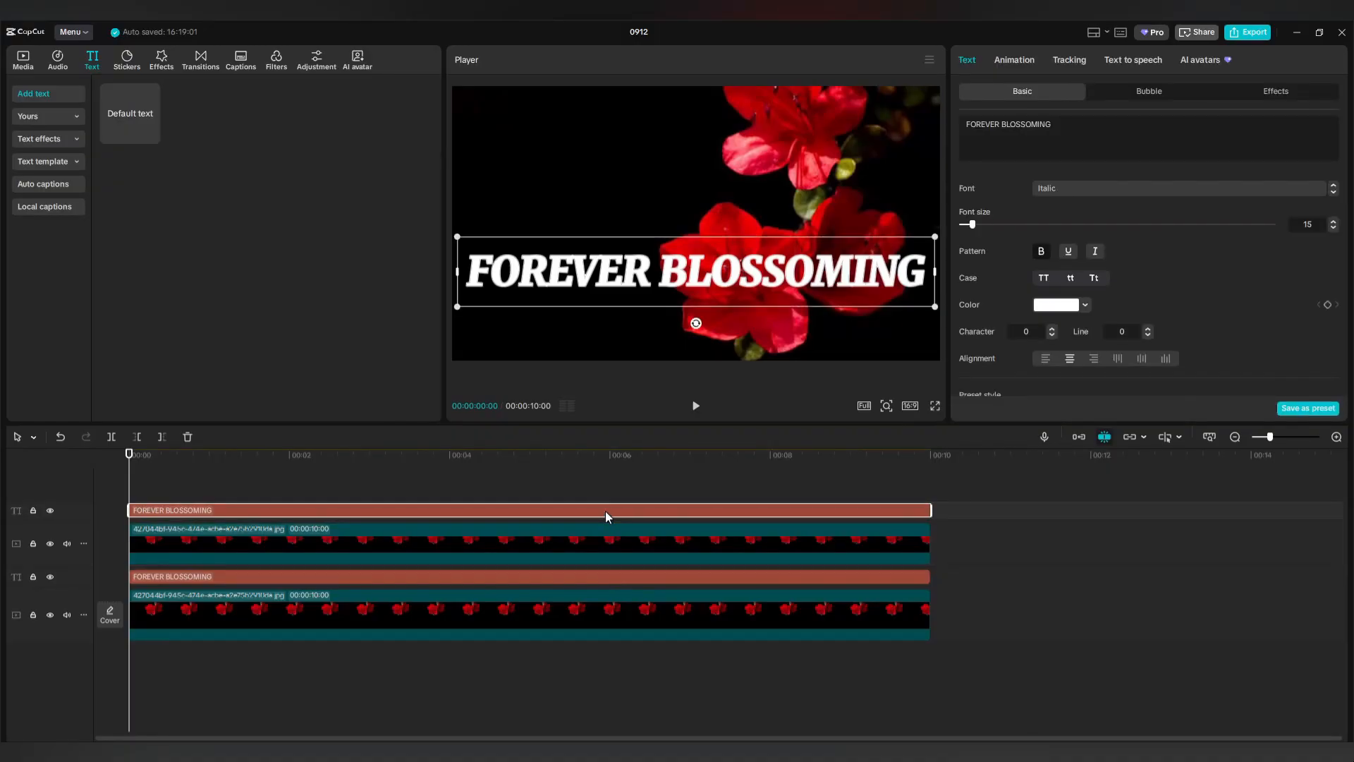
left_click(1058, 307)
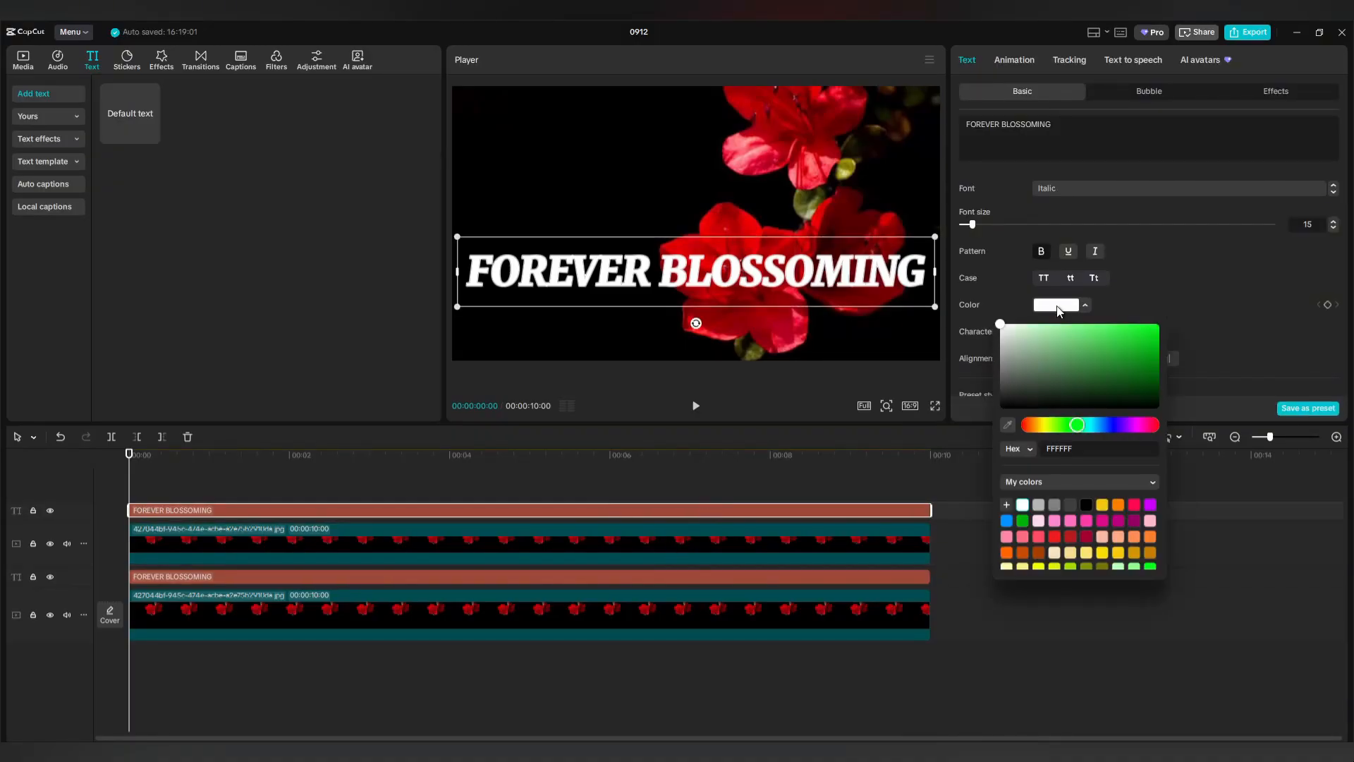
left_click_drag(1000, 326, 1169, 444)
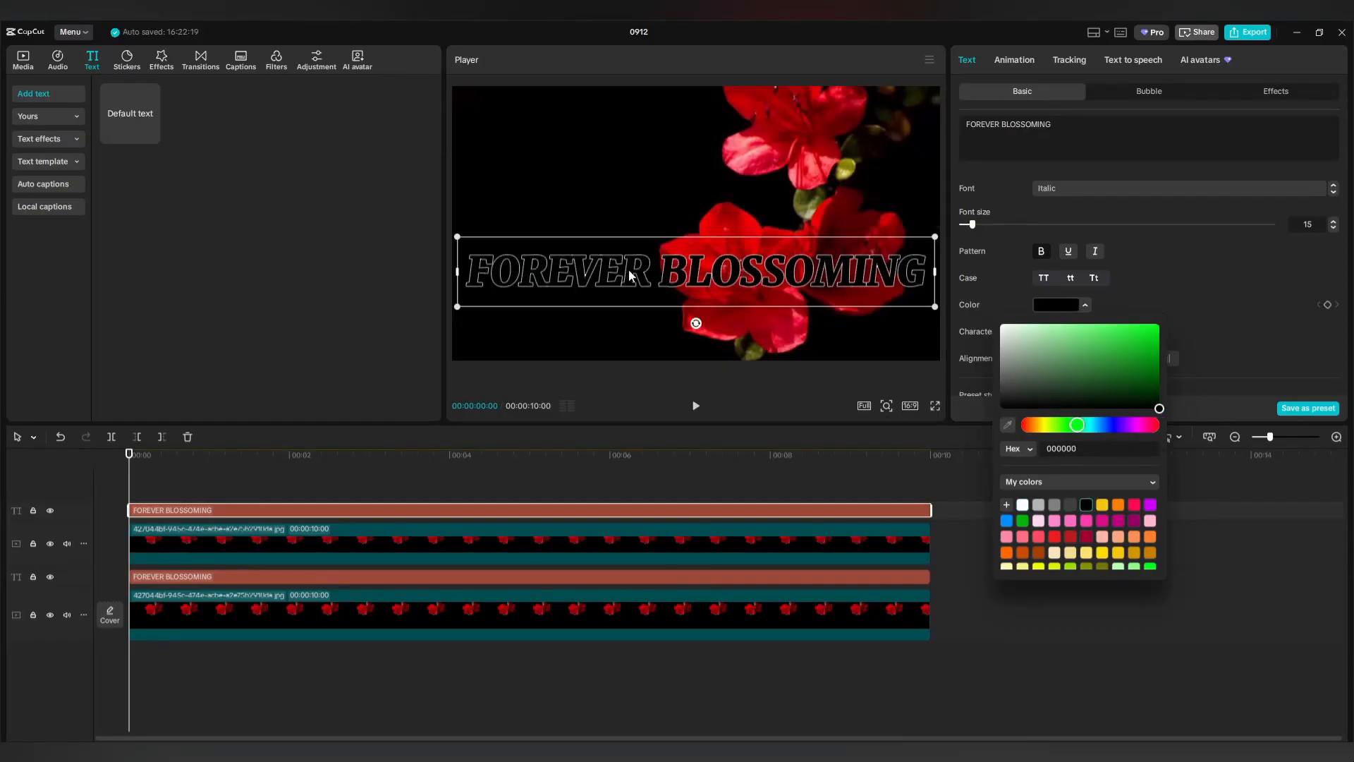
left_click(1207, 321)
scroll(1157, 283, "down", 5)
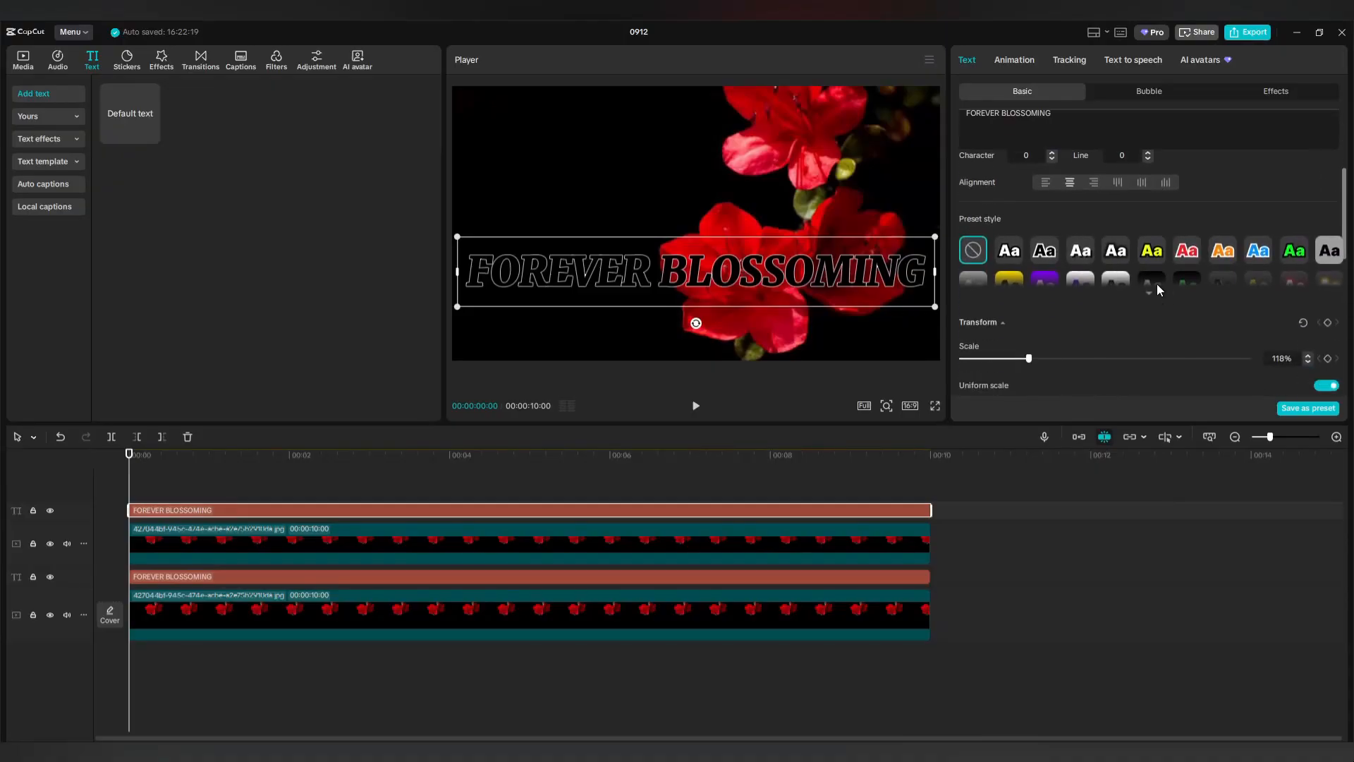
scroll(1155, 283, "down", 6)
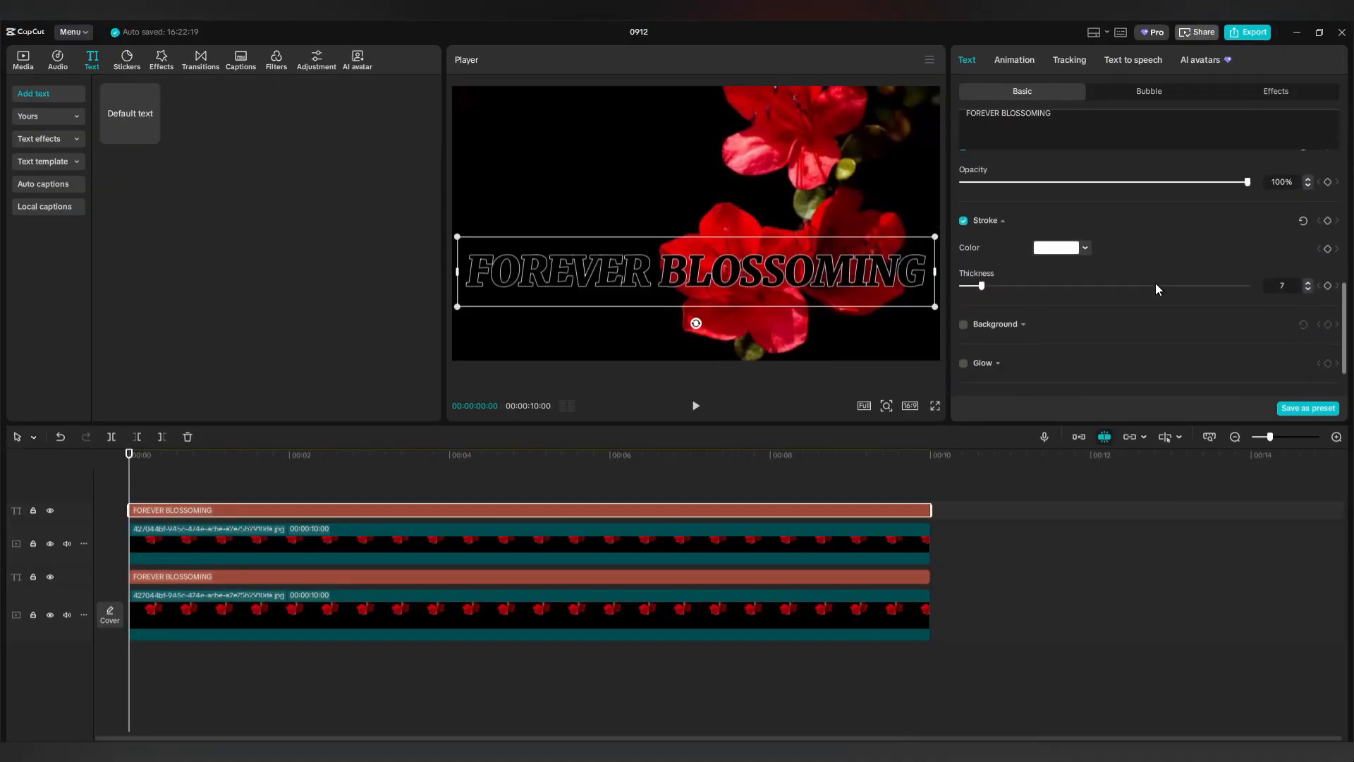
left_click_drag(982, 289, 991, 290)
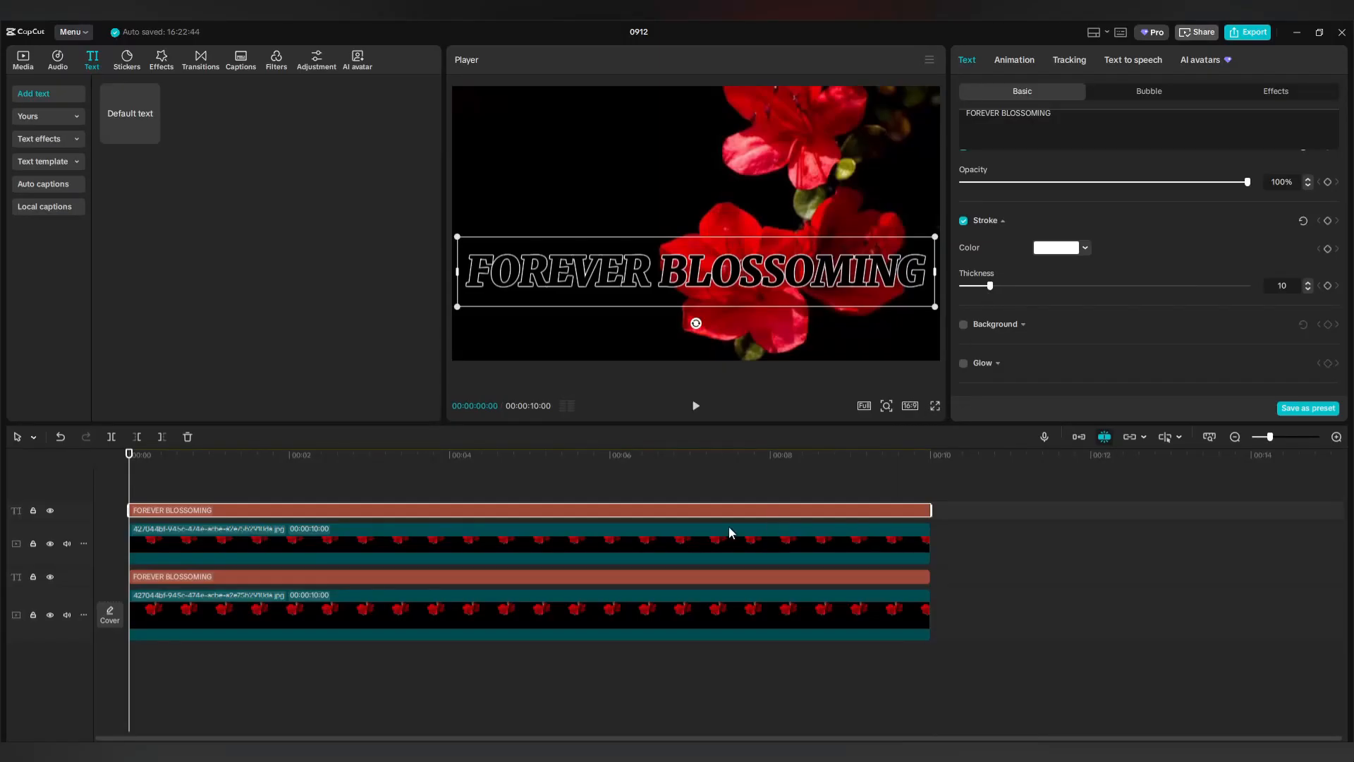
Make compound clips from the top title-and-flower pair and from the lower title.
right_click(635, 508)
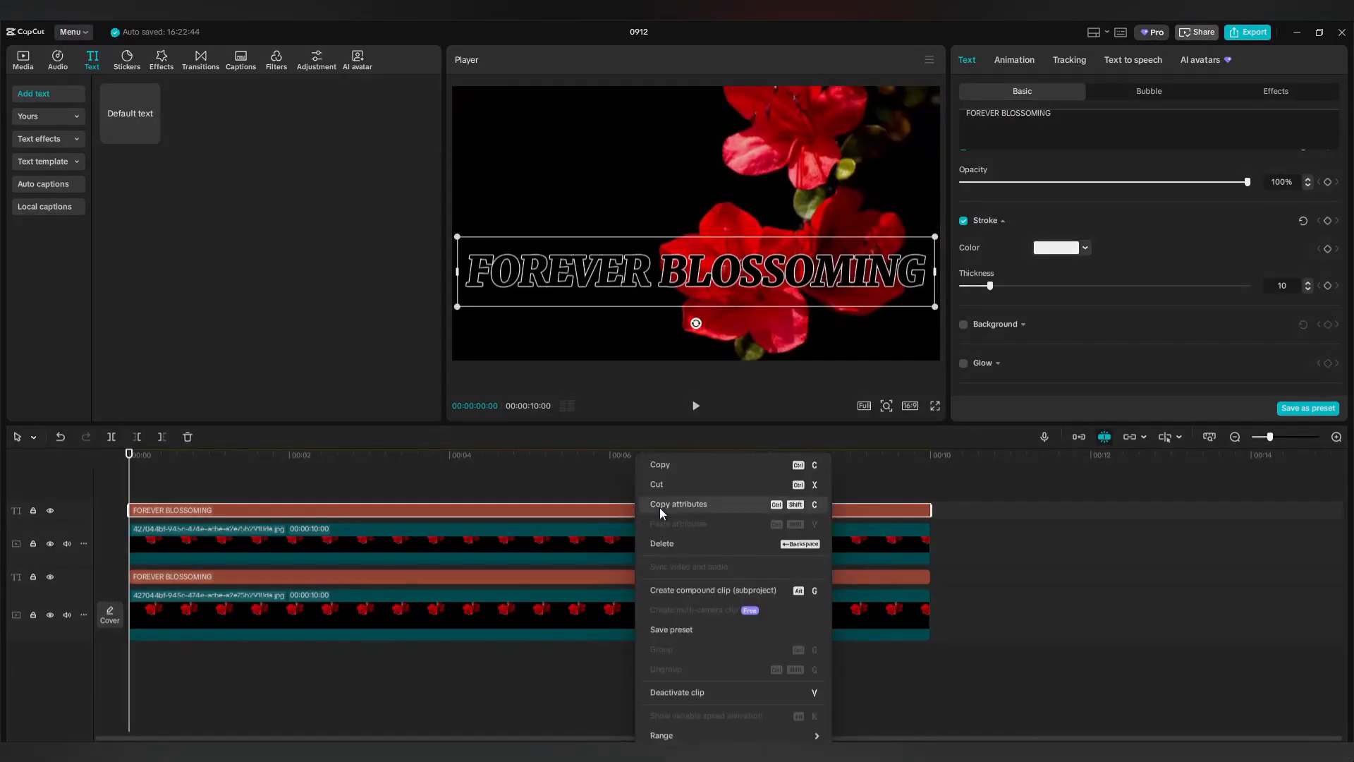
left_click(680, 590)
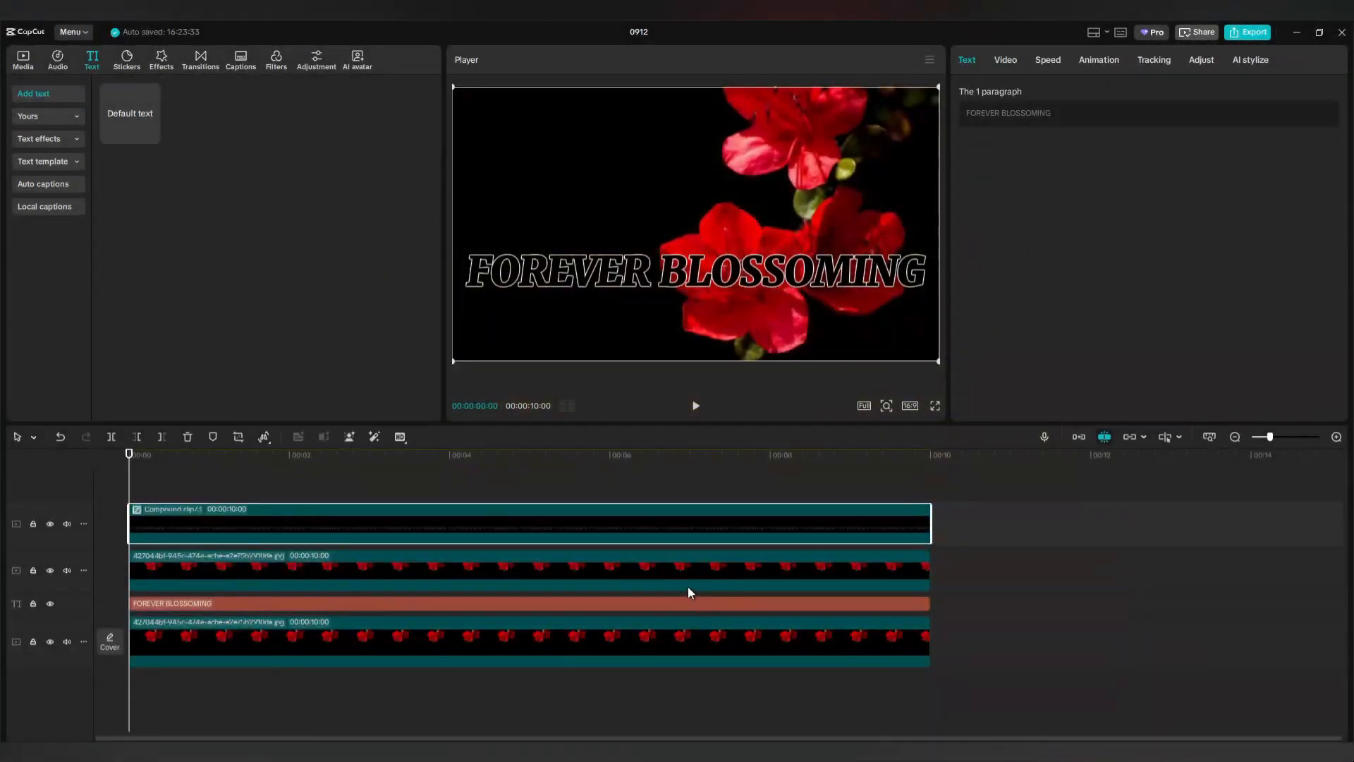
left_click(696, 608)
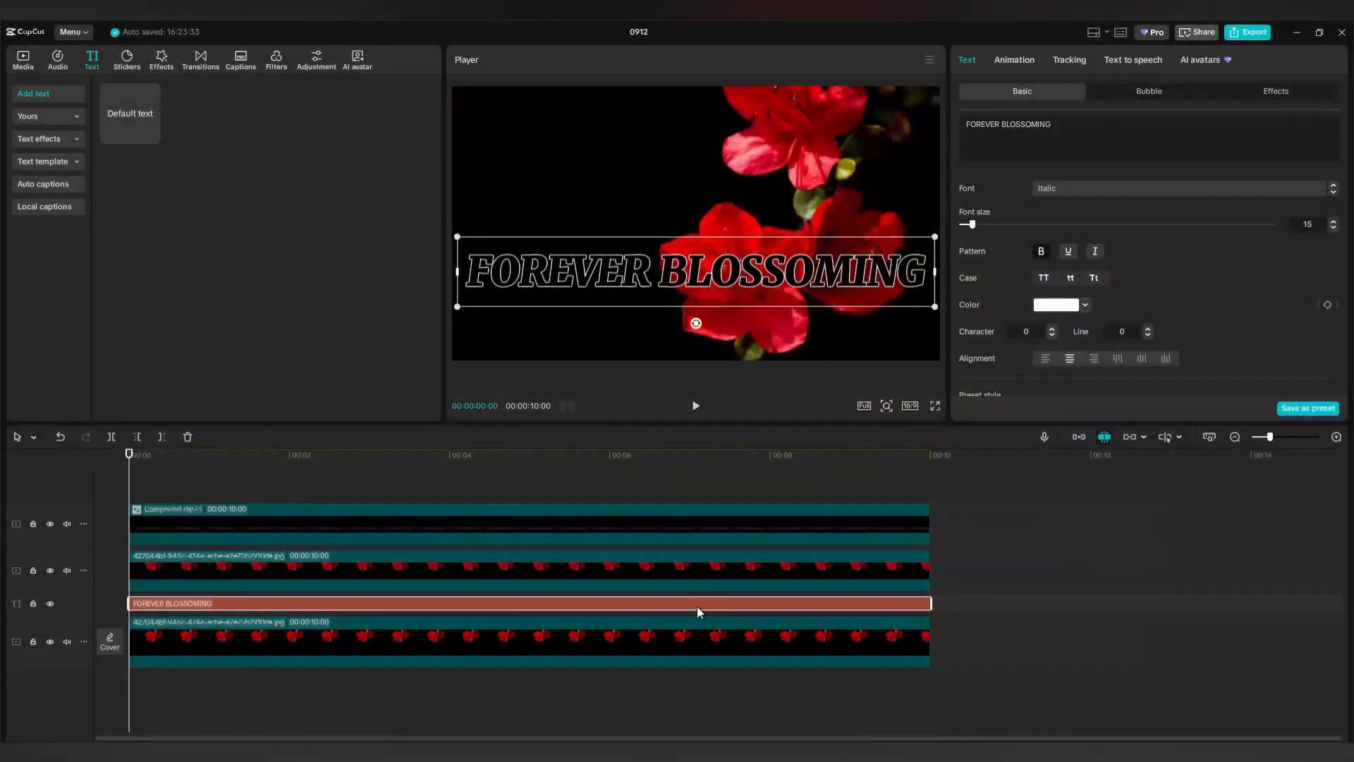
right_click(697, 607)
left_click(734, 592)
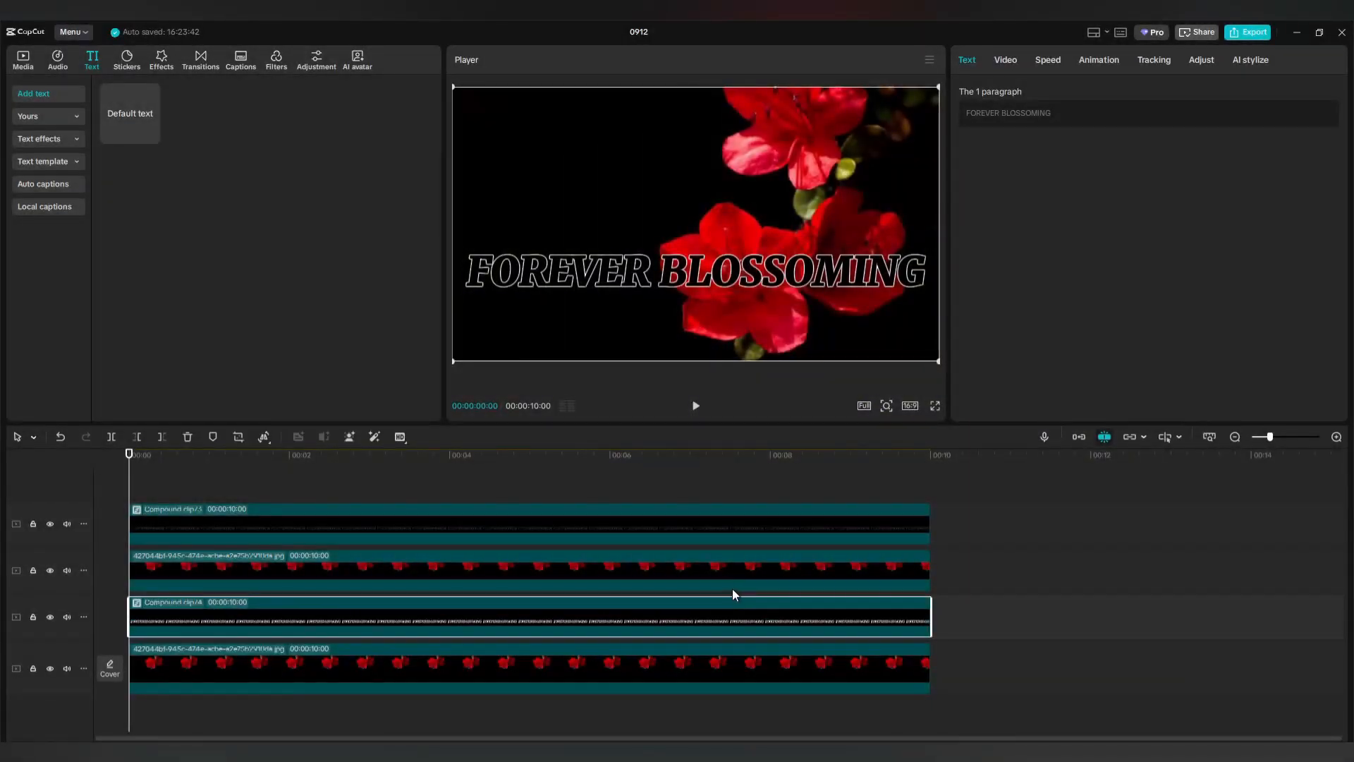
Turn on Auto removal for the upper flower image clip's background.
left_click(694, 565)
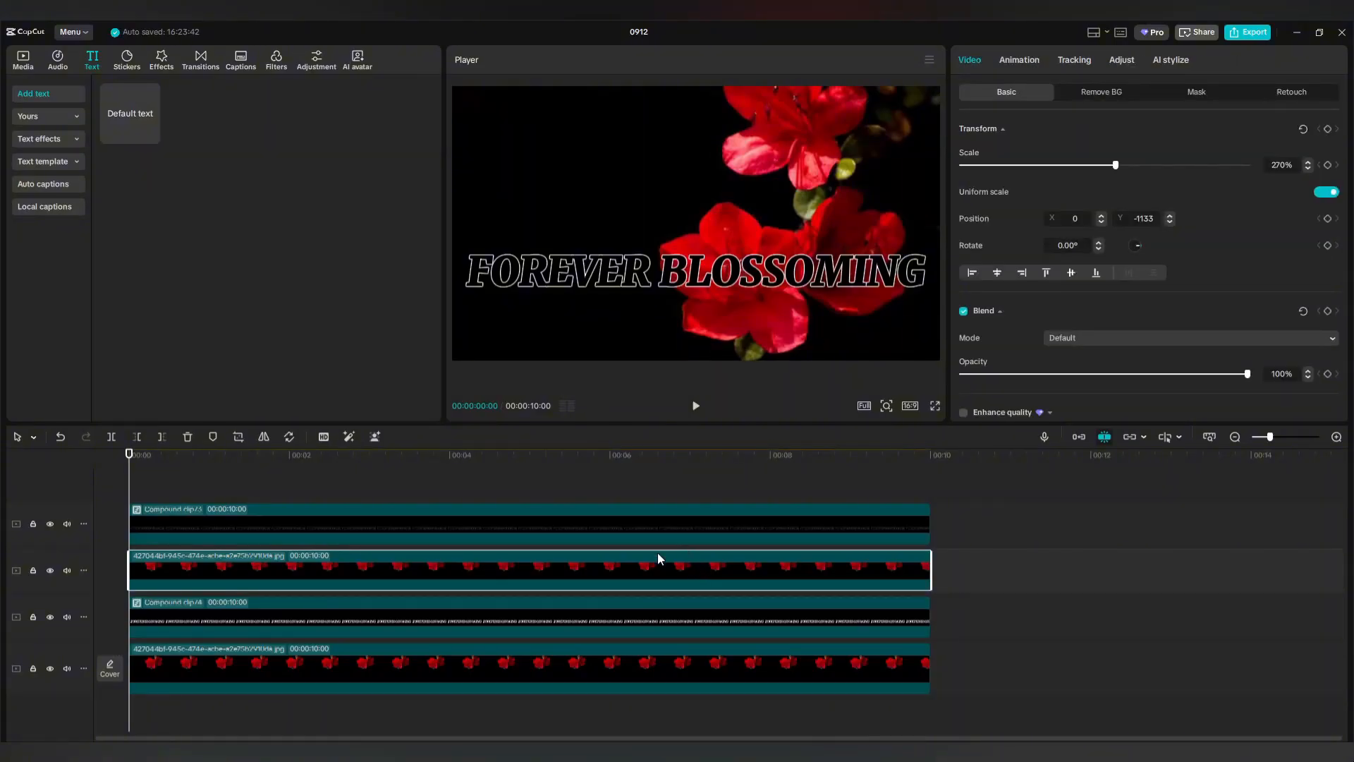
left_click(1097, 96)
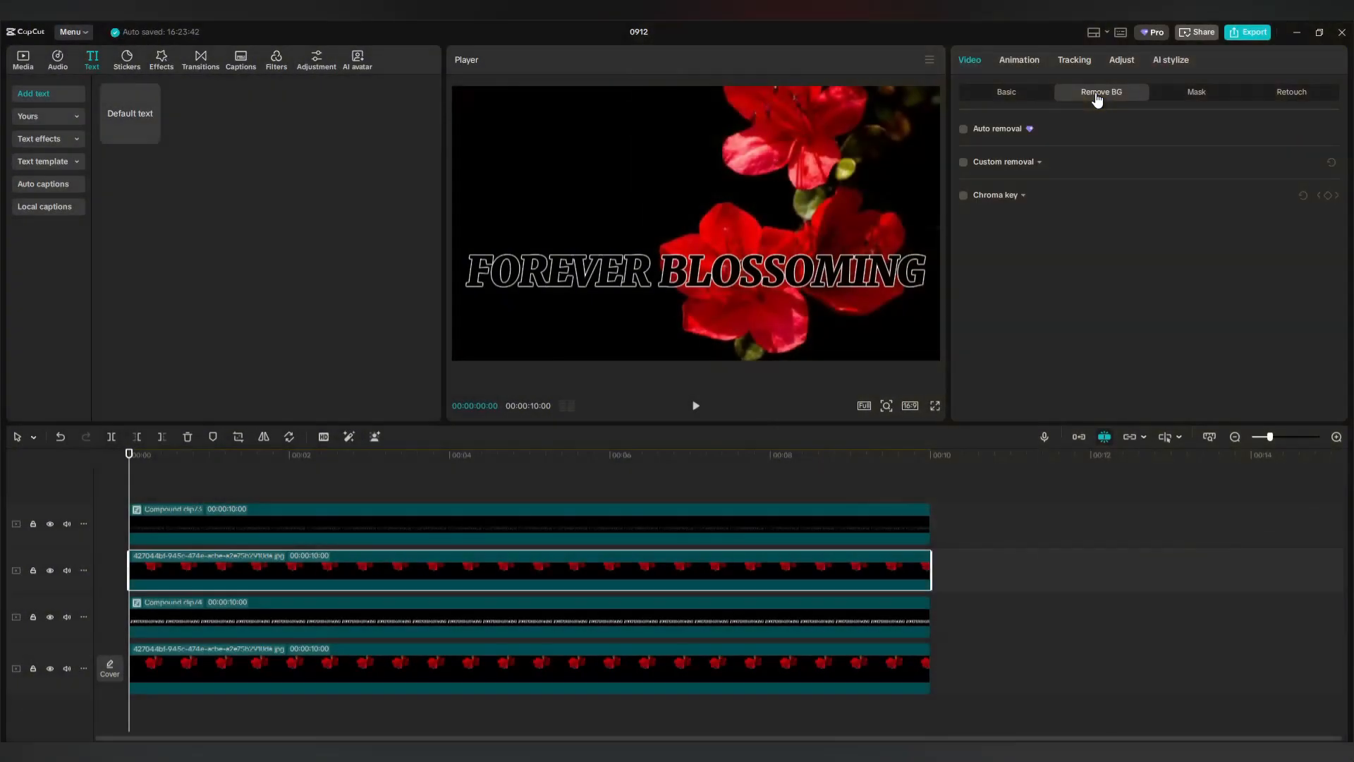
left_click(964, 131)
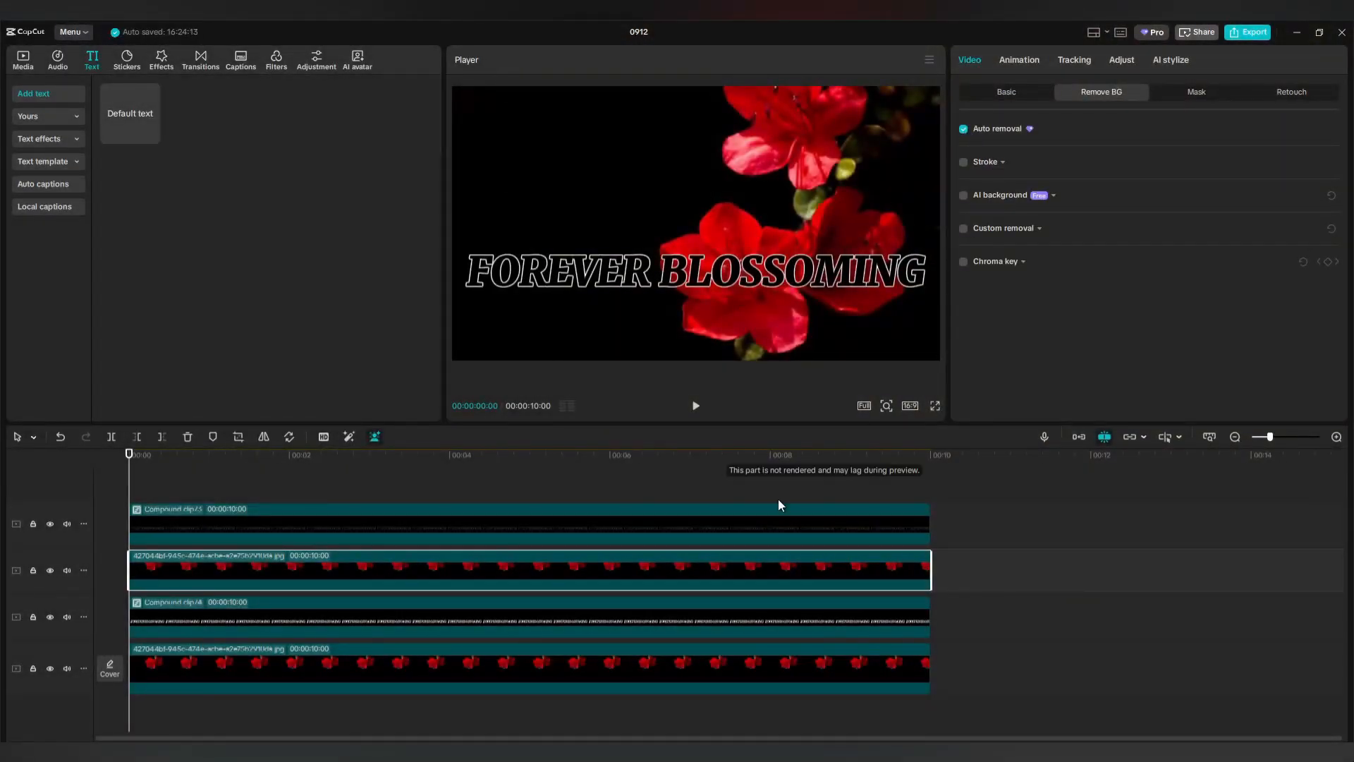
left_click(731, 522)
Set the top title layer's blend mode to Brighten.
left_click(1007, 58)
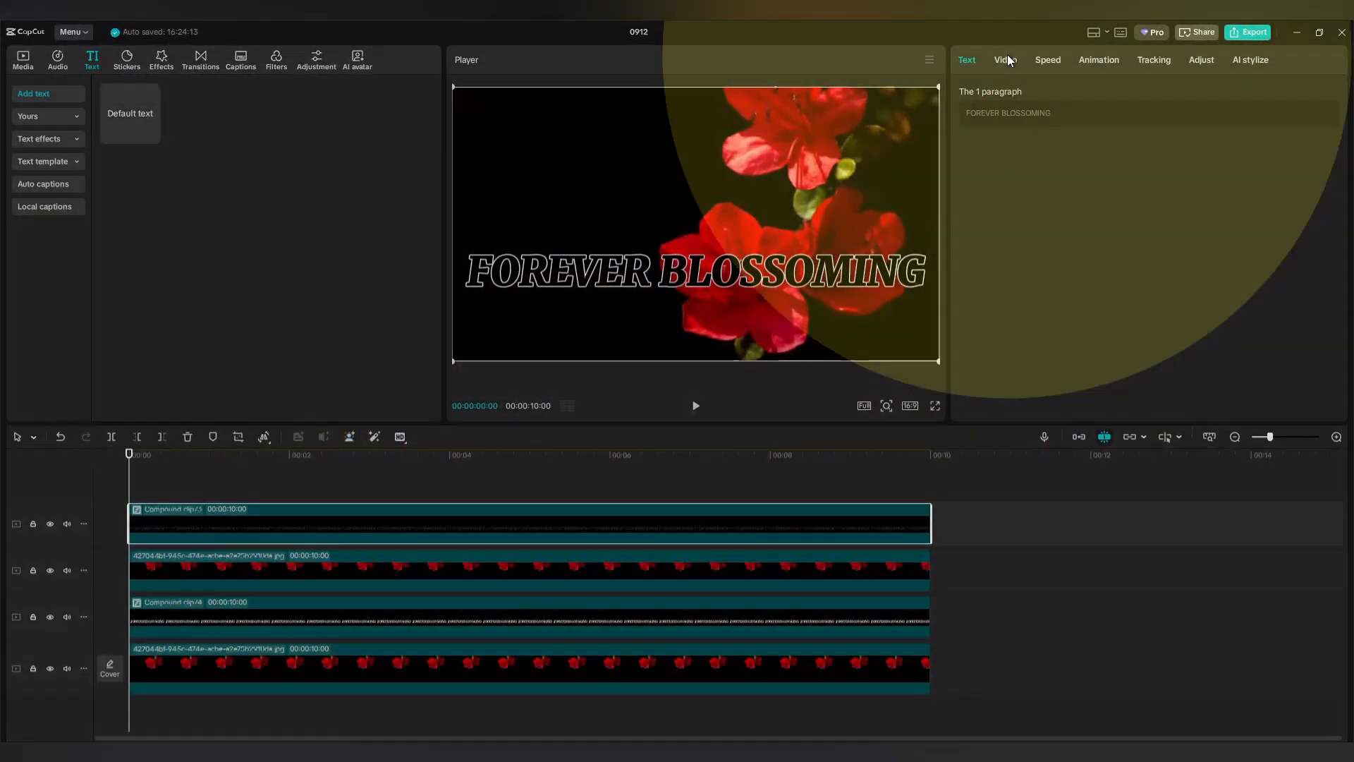
left_click(1006, 93)
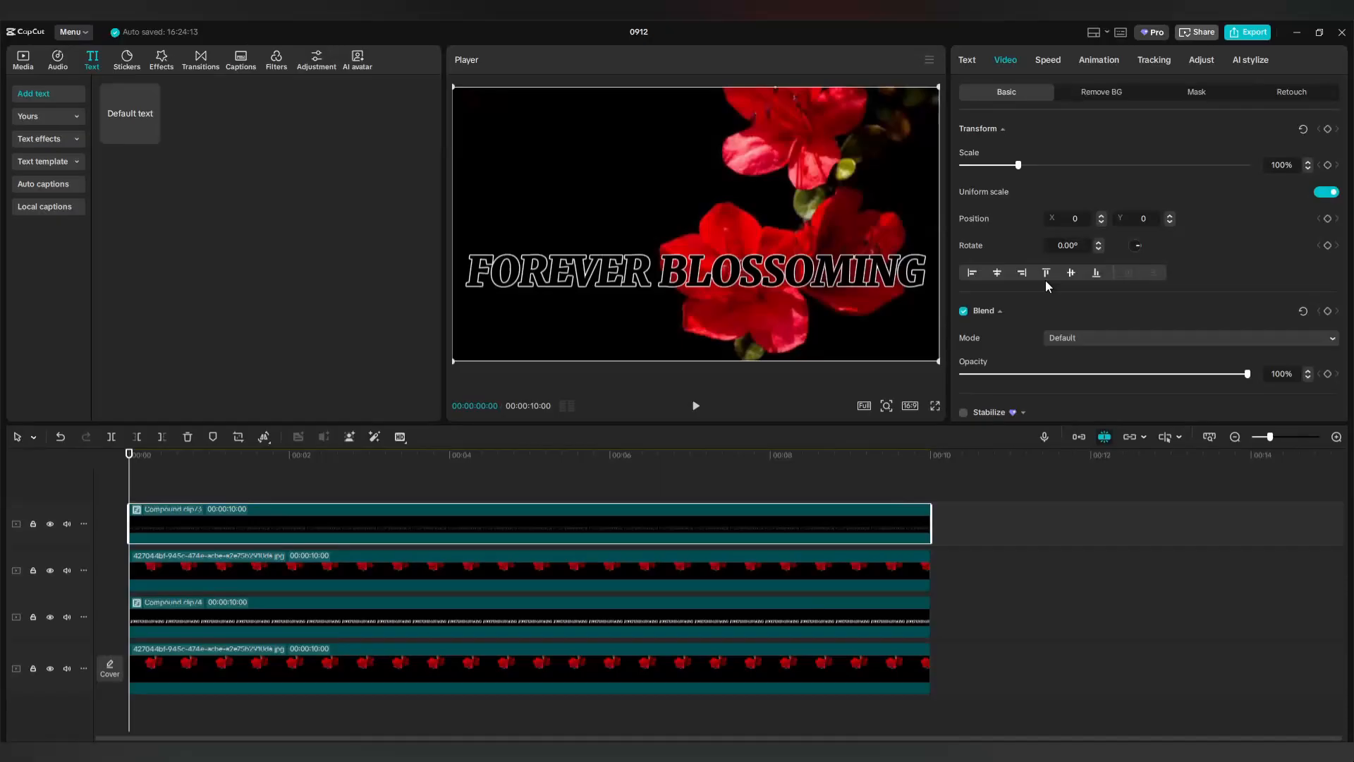
left_click(1166, 337)
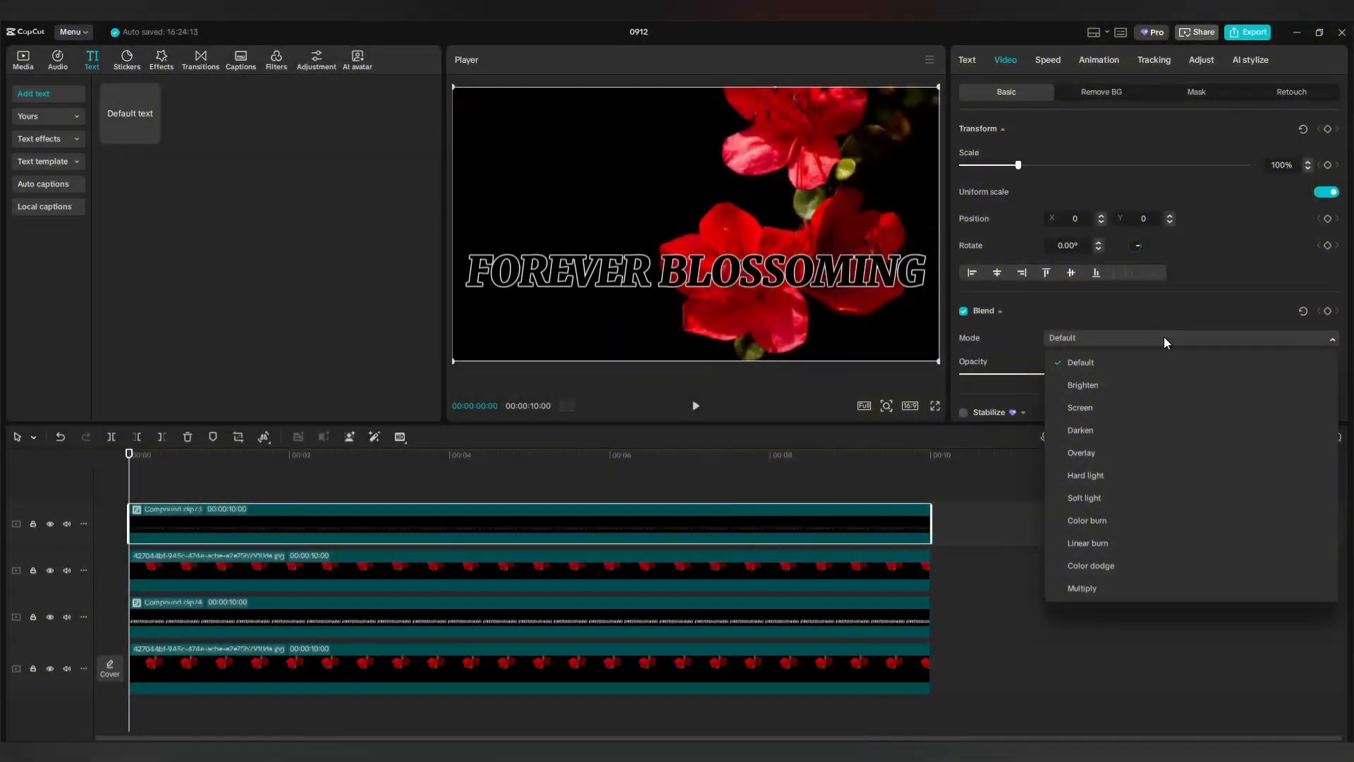
left_click(1081, 386)
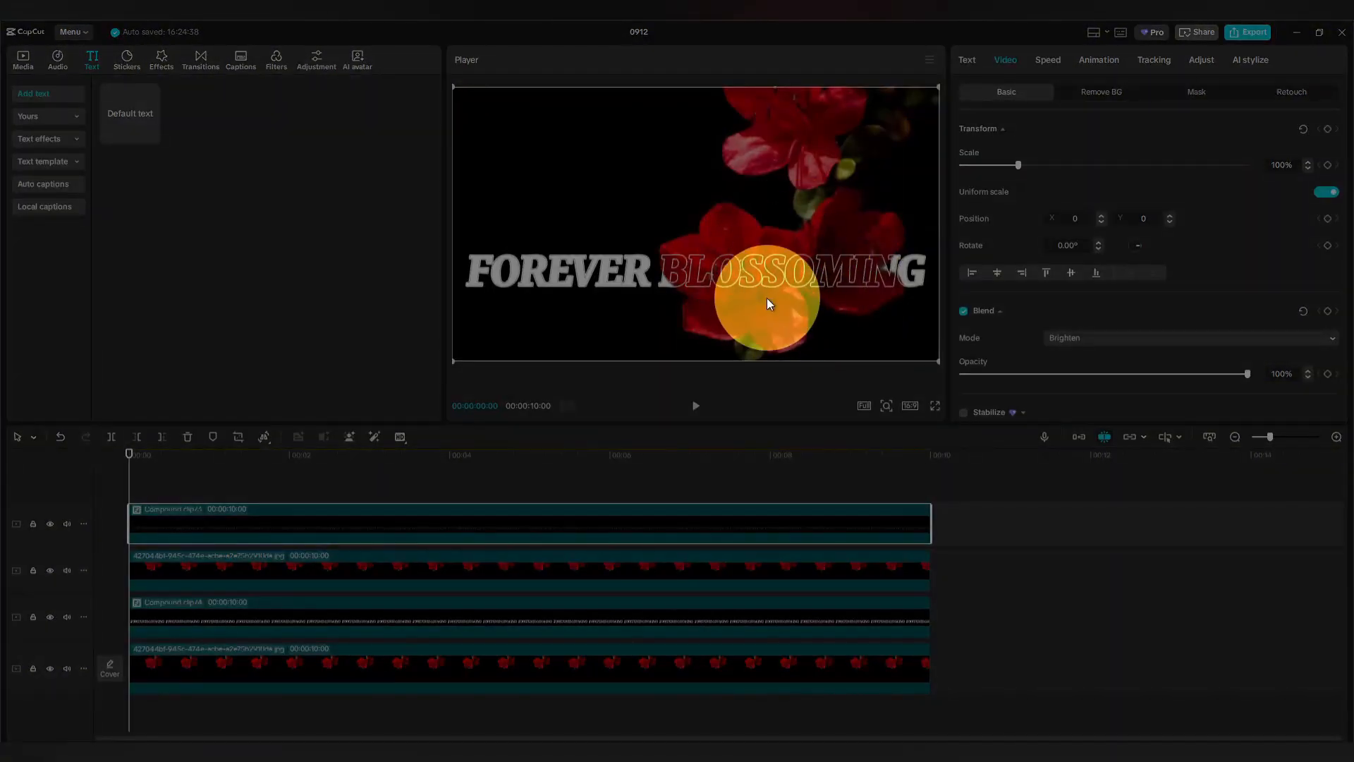
Preview full-screen, then slide the top title left off-frame to X -3765.
left_click(935, 407)
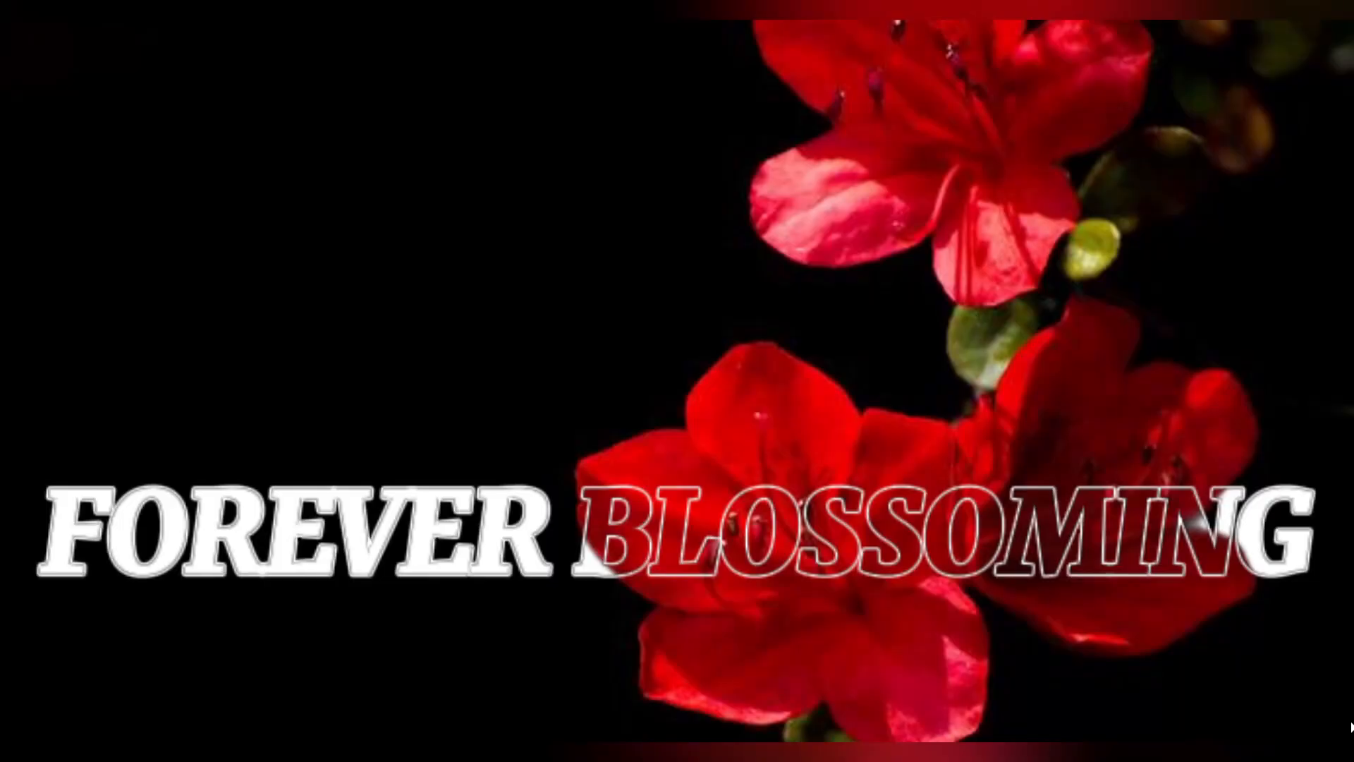
key("Escape")
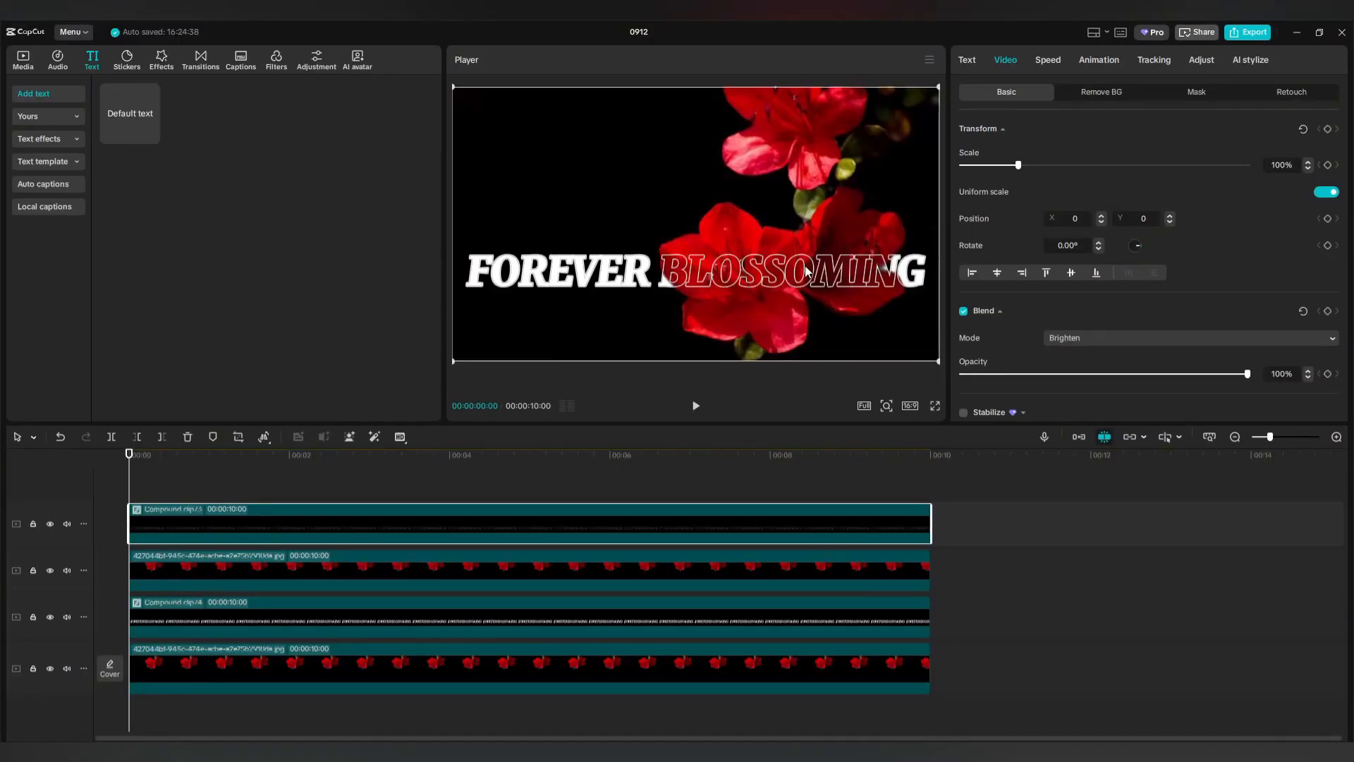
left_click_drag(825, 277, 347, 268)
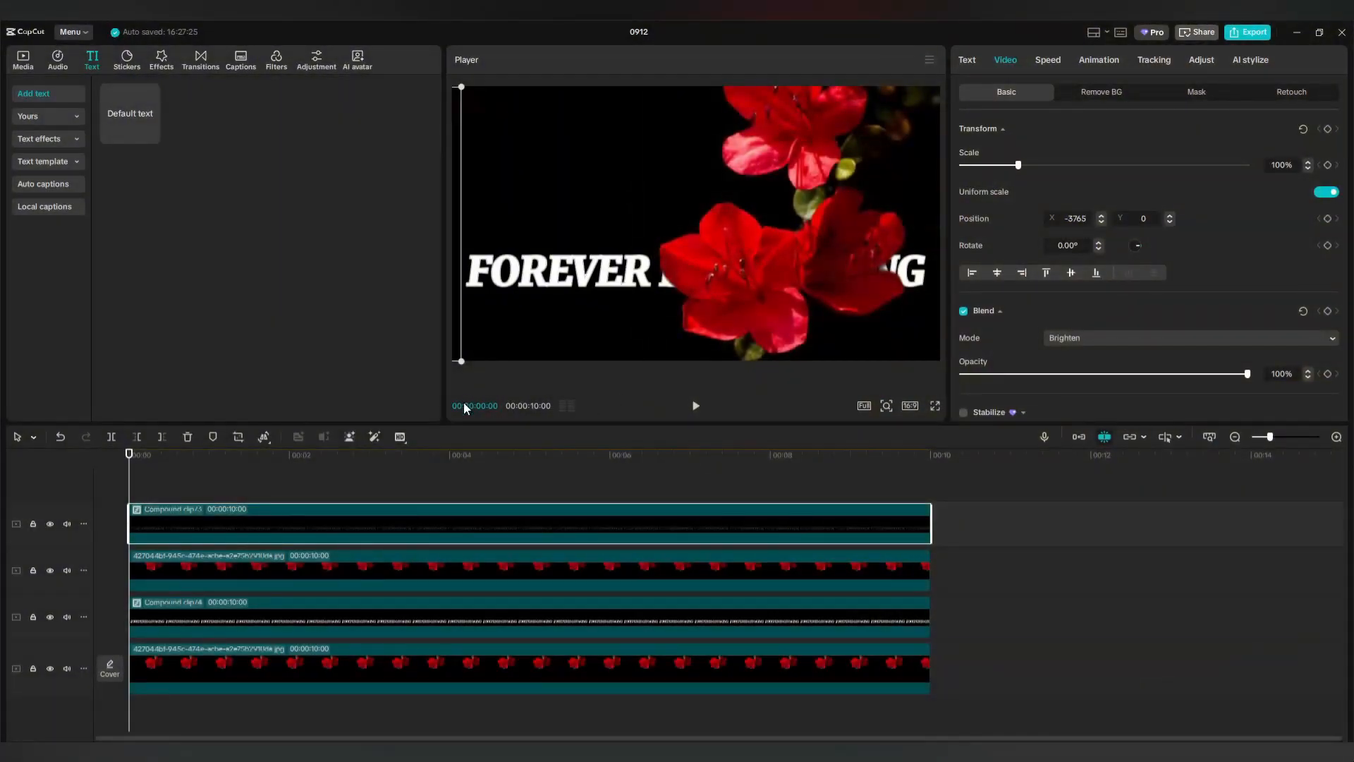
Keyframe the top title's position: X -3765 at 00:00 and X 3959 at 00:10.
left_click(1327, 219)
left_click_drag(131, 492, 936, 497)
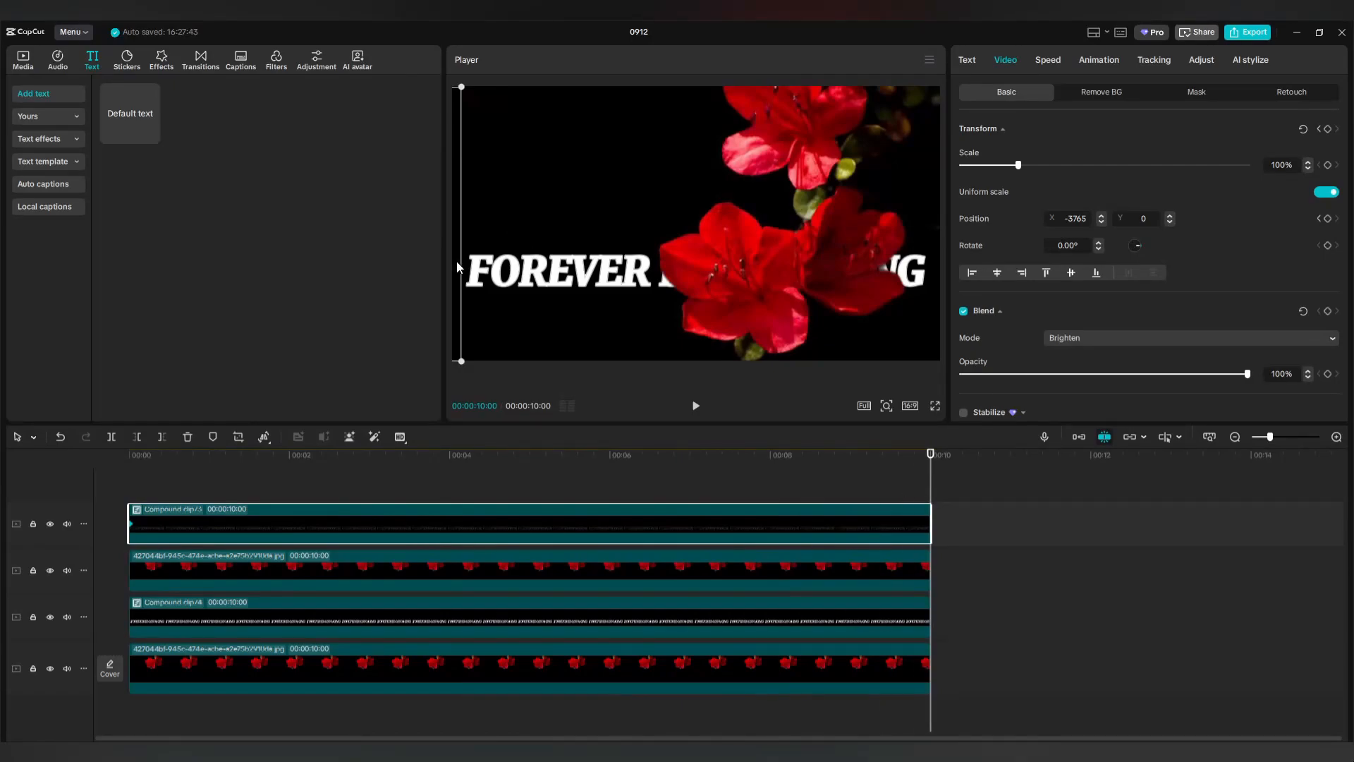
left_click_drag(455, 260, 1352, 256)
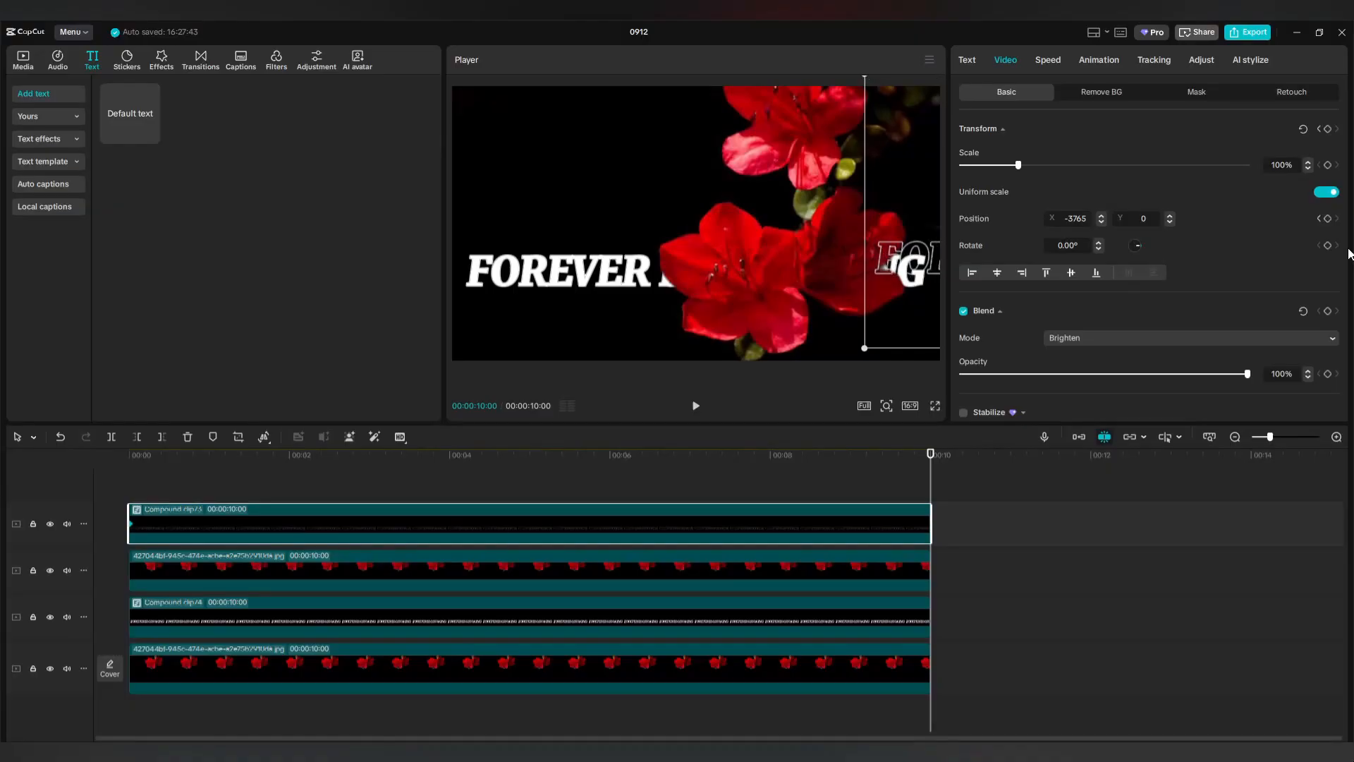
left_click_drag(885, 309, 975, 323)
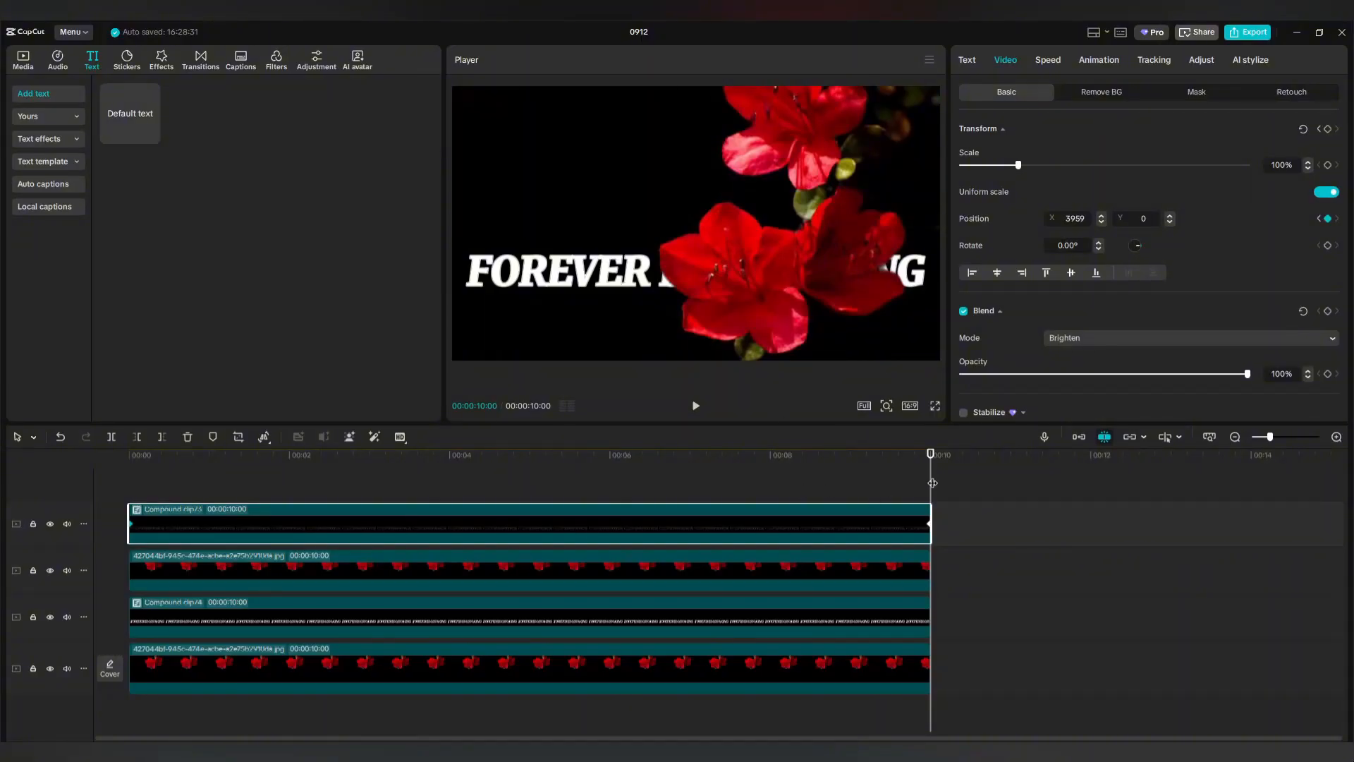
left_click_drag(931, 483, 107, 501)
left_click(242, 618)
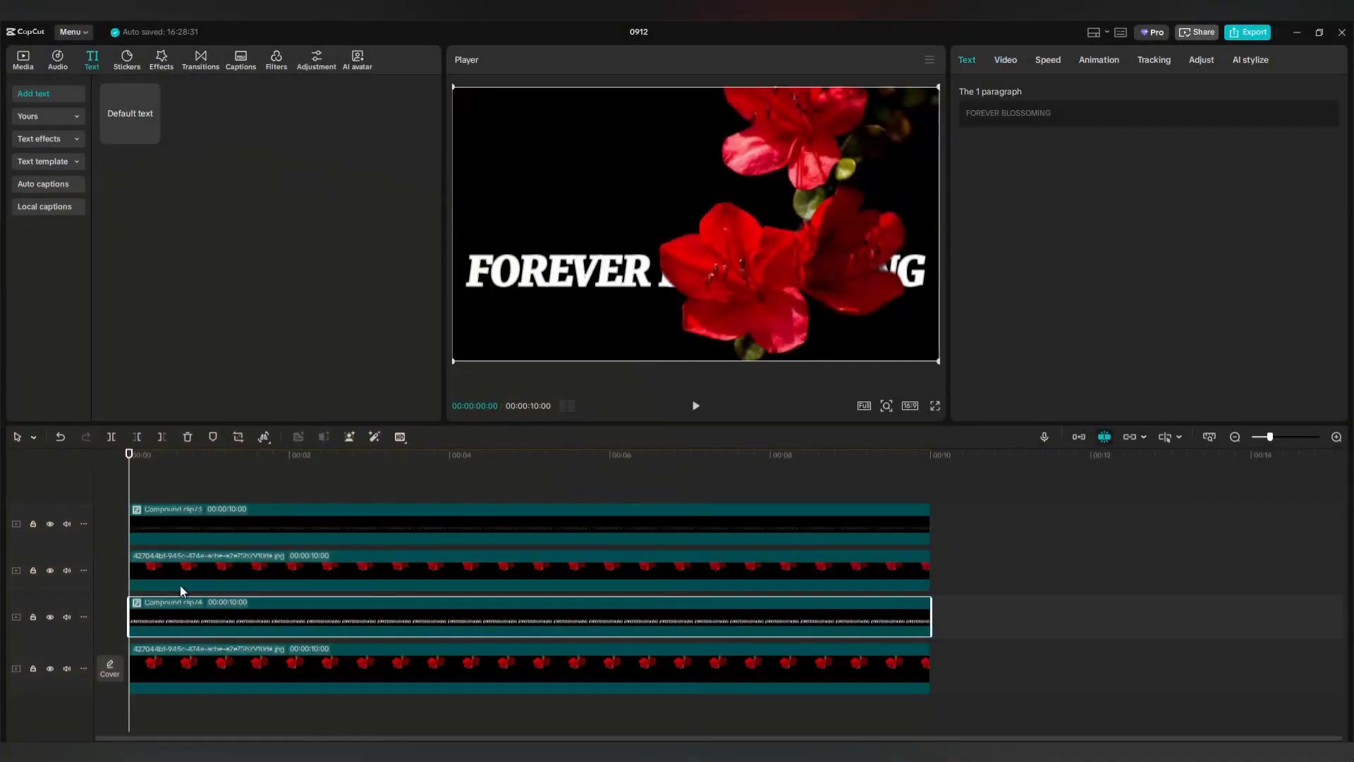
Animate Compound clip 4 from off the left edge to Position X 3959 at 00:10.
left_click(1007, 58)
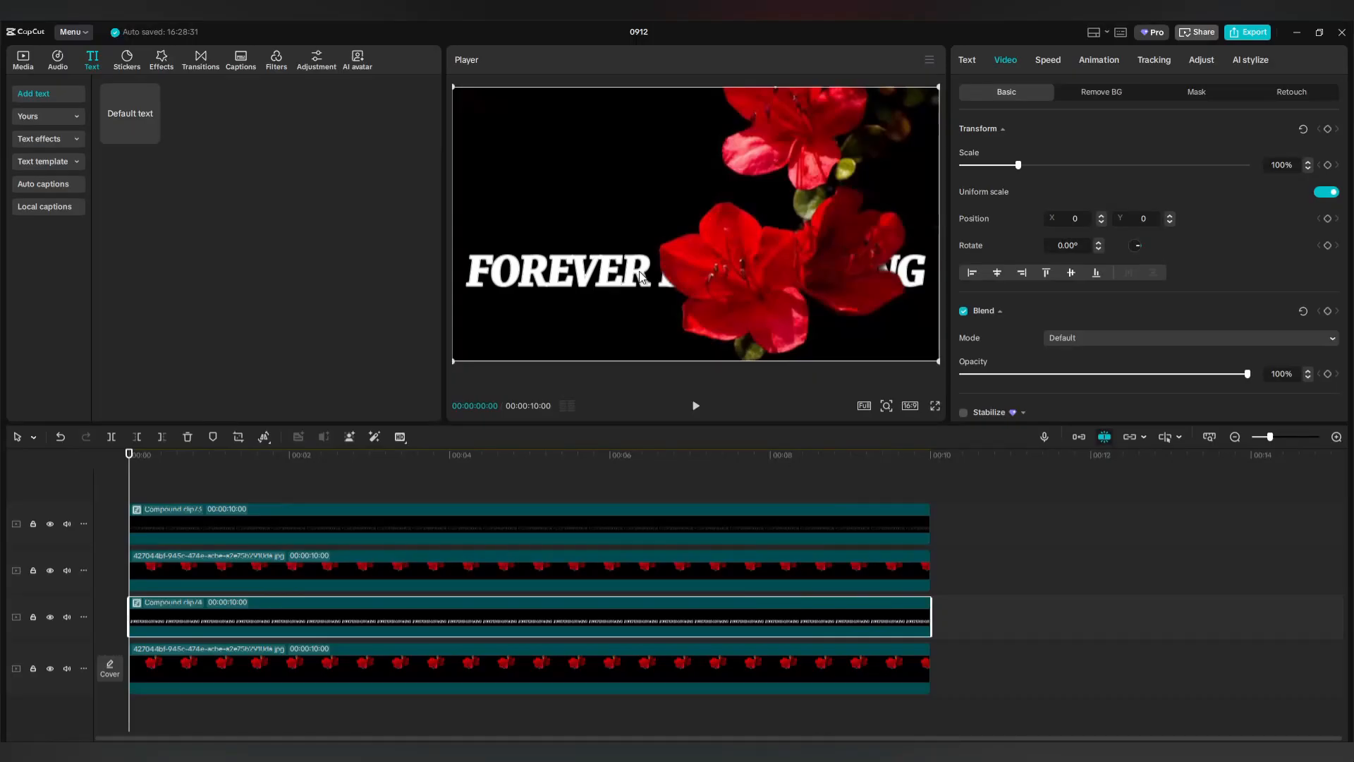
left_click_drag(654, 275, 70, 272)
left_click_drag(409, 274, 409, 273)
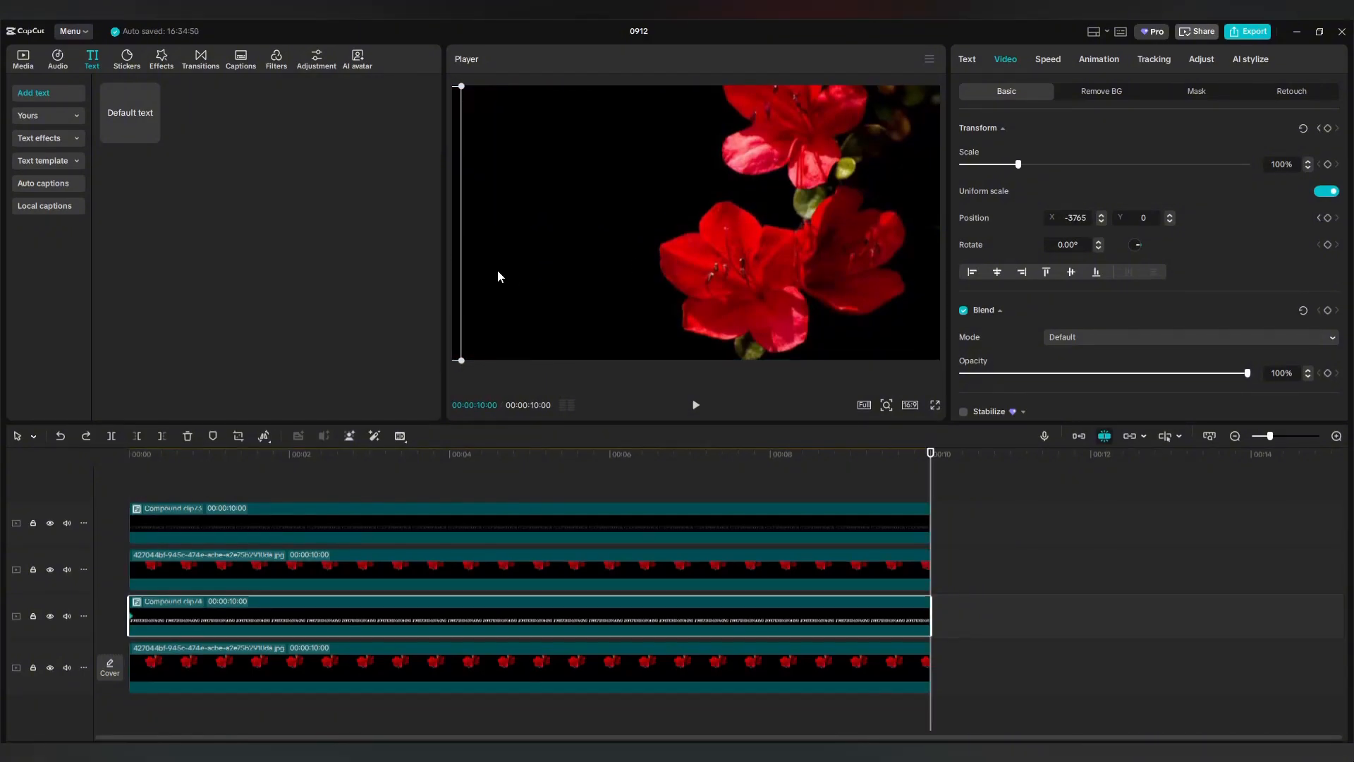
left_click_drag(500, 297, 1353, 285)
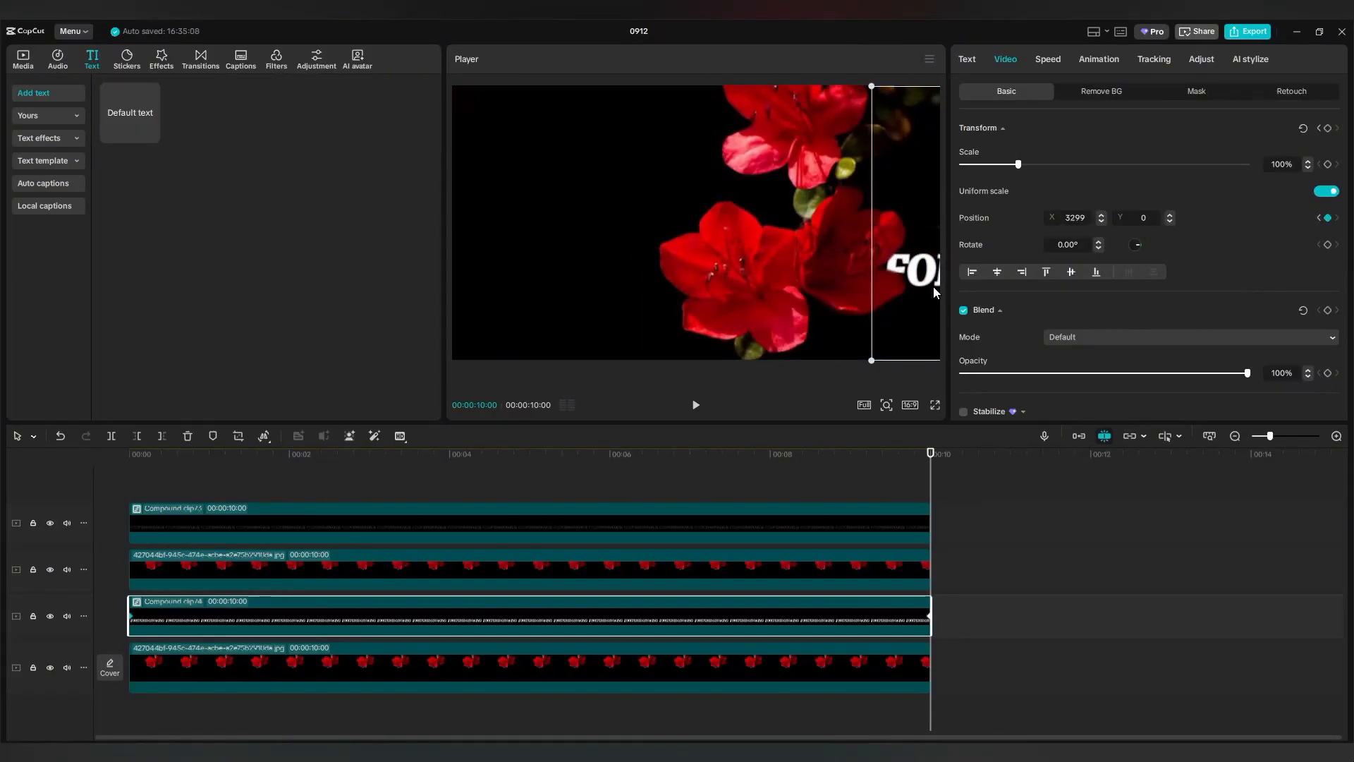
left_click_drag(928, 275, 996, 279)
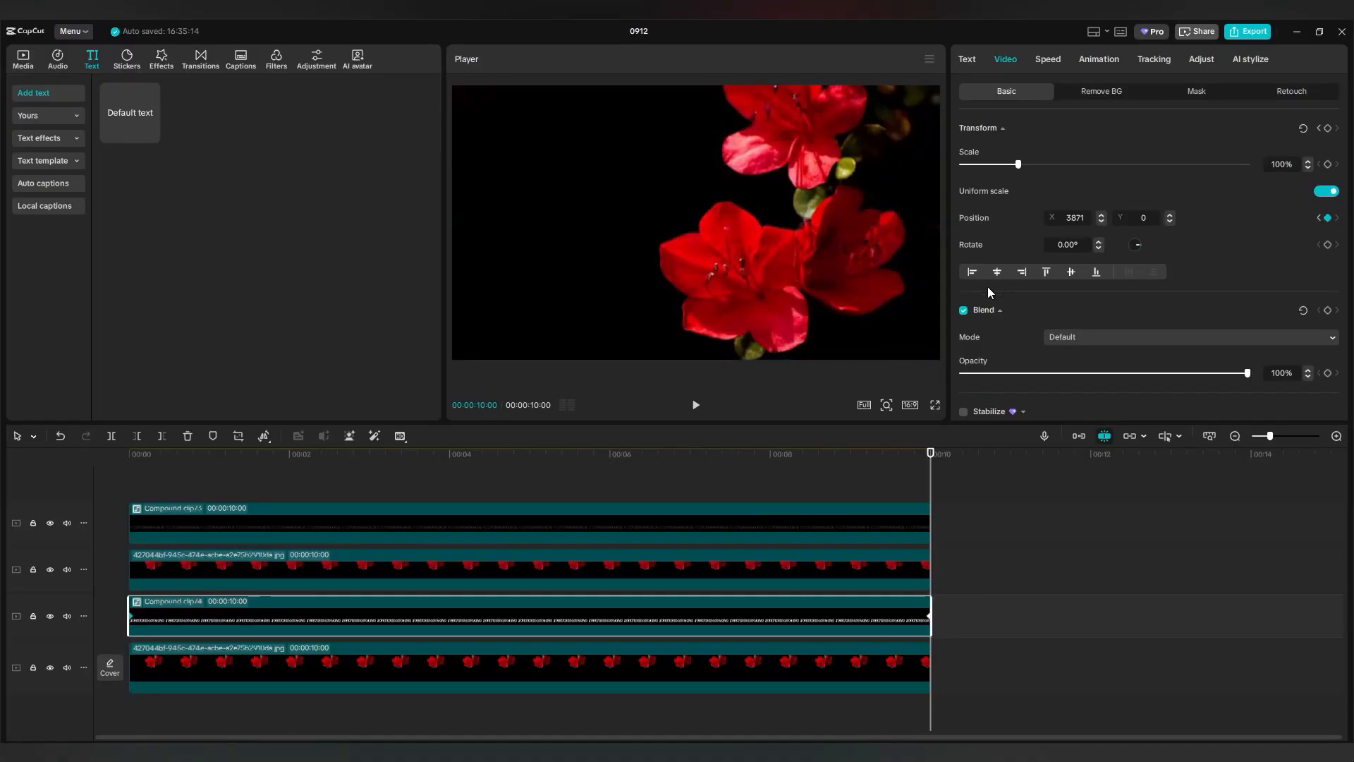
double_click(1087, 217)
type("3959")
left_click_drag(928, 492, 124, 565)
Play the title animation from the start and watch it in full-screen.
left_click(139, 485)
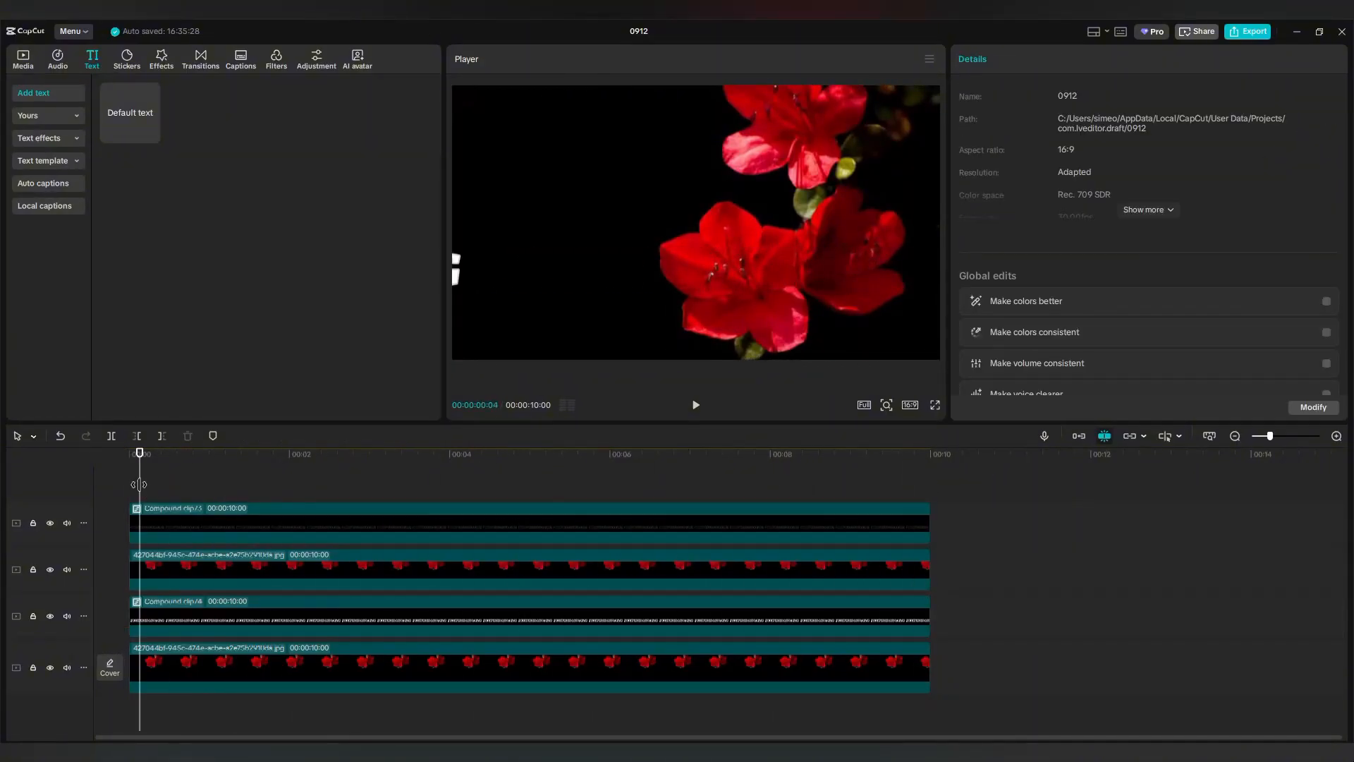
left_click(695, 407)
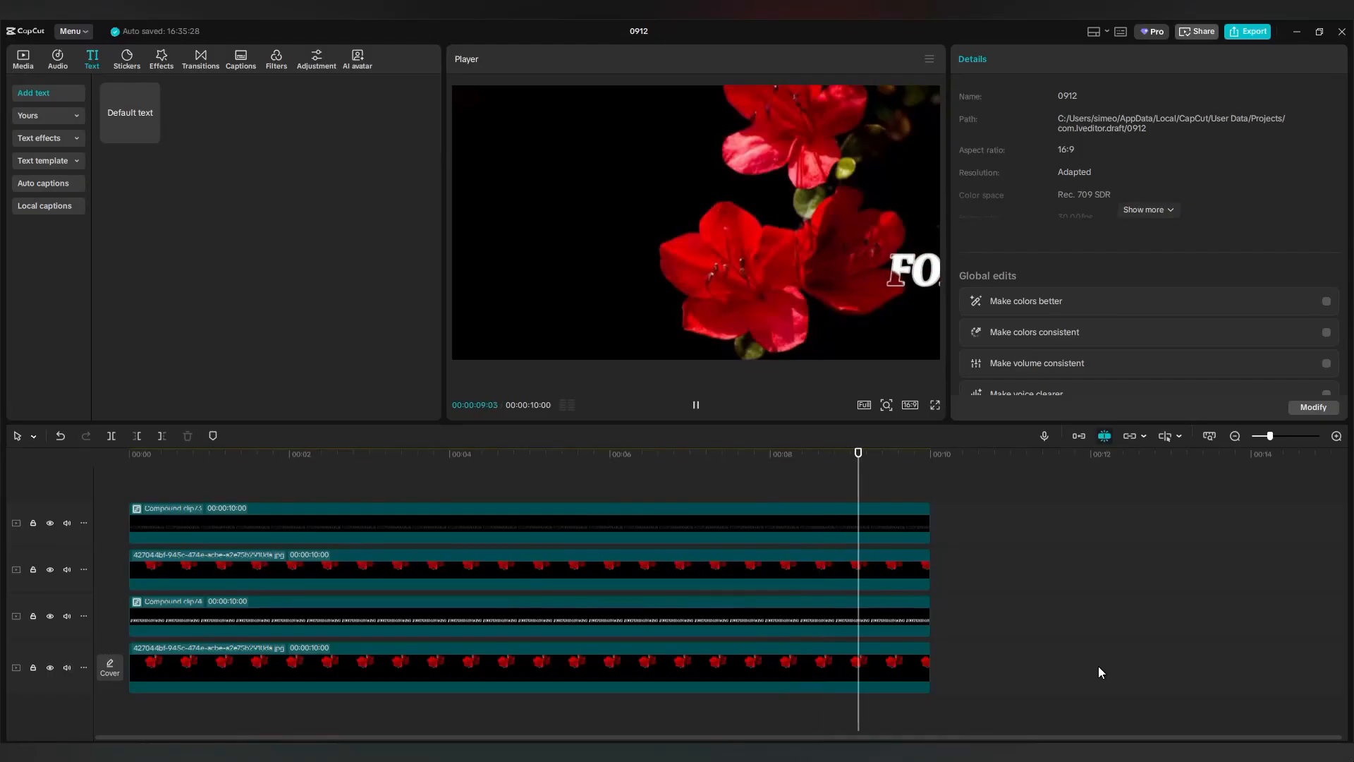
left_click(934, 405)
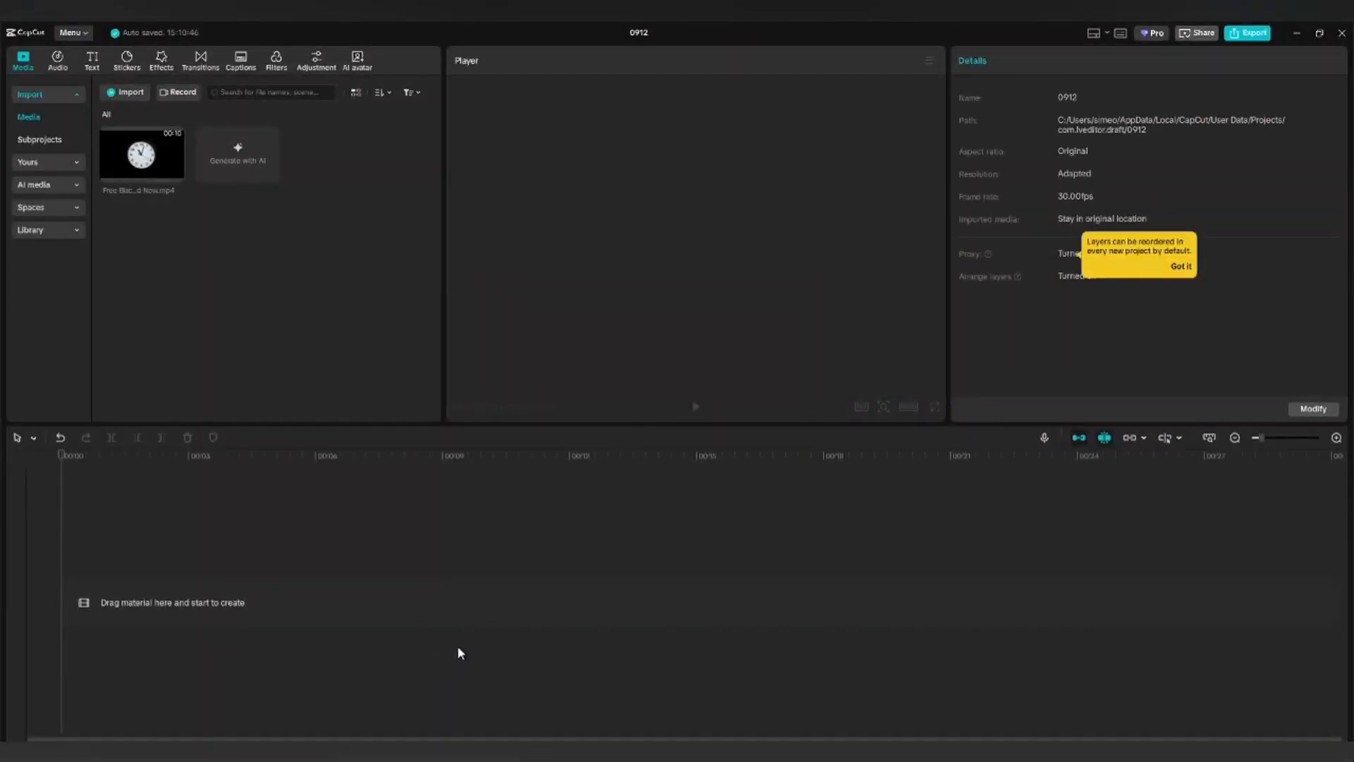
Place the imported clock video from Media onto the timeline.
left_click_drag(167, 178, 144, 596)
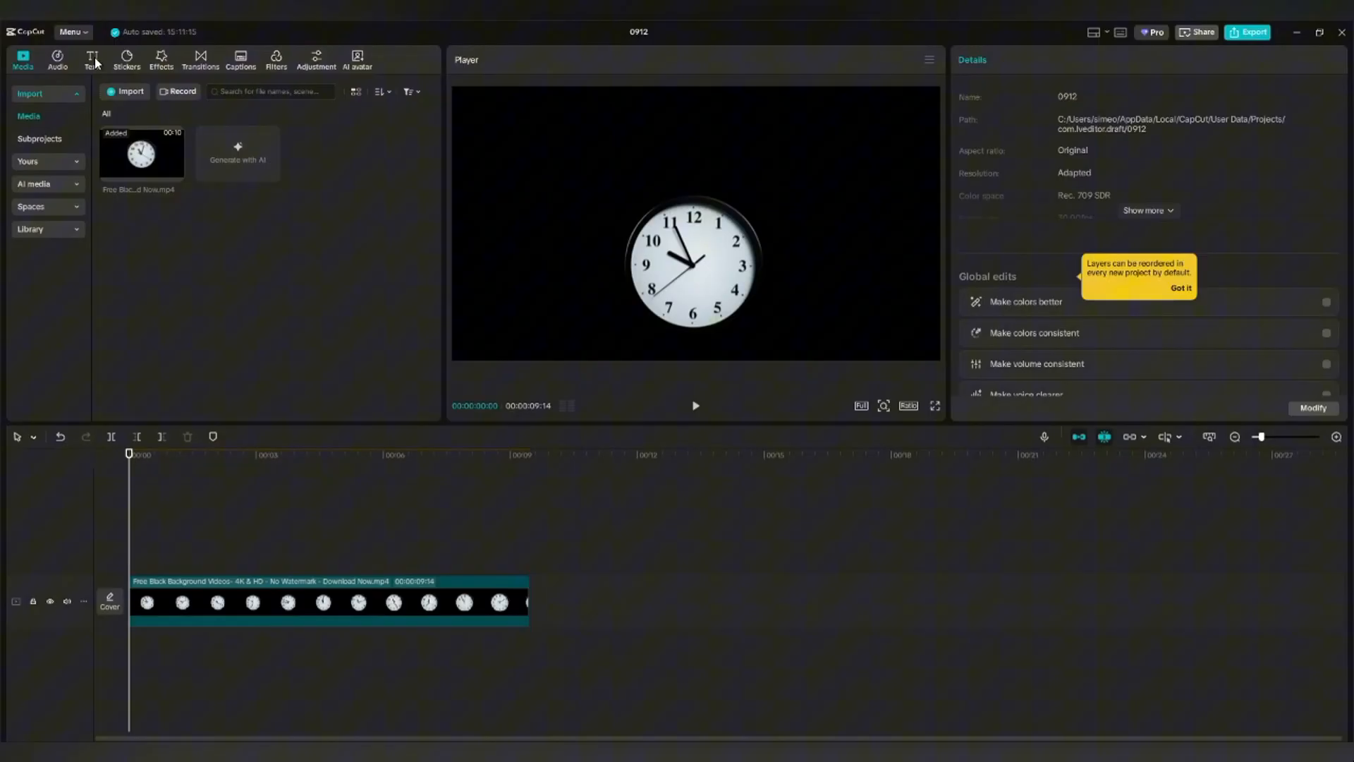
Add a default text clip starting about one second in, positioned above the clock.
left_click(93, 60)
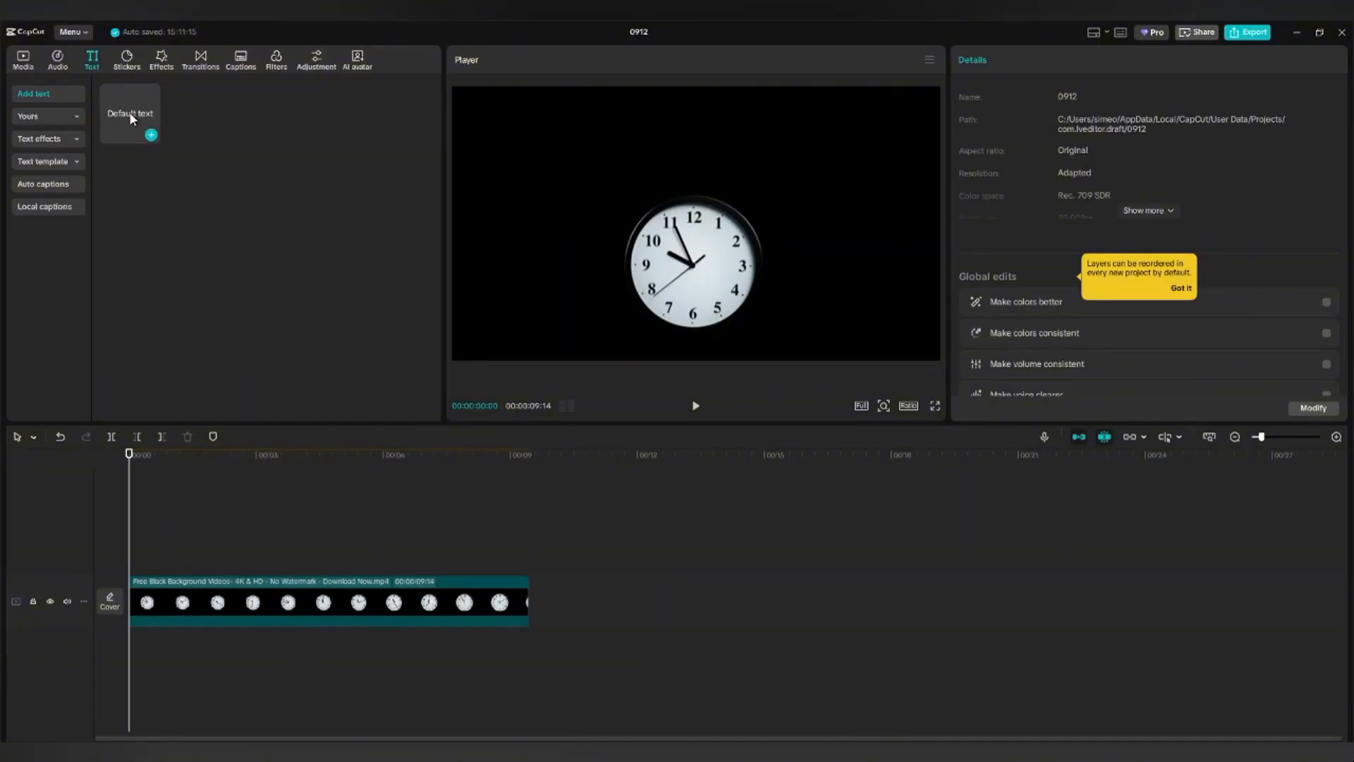
left_click_drag(129, 111, 132, 558)
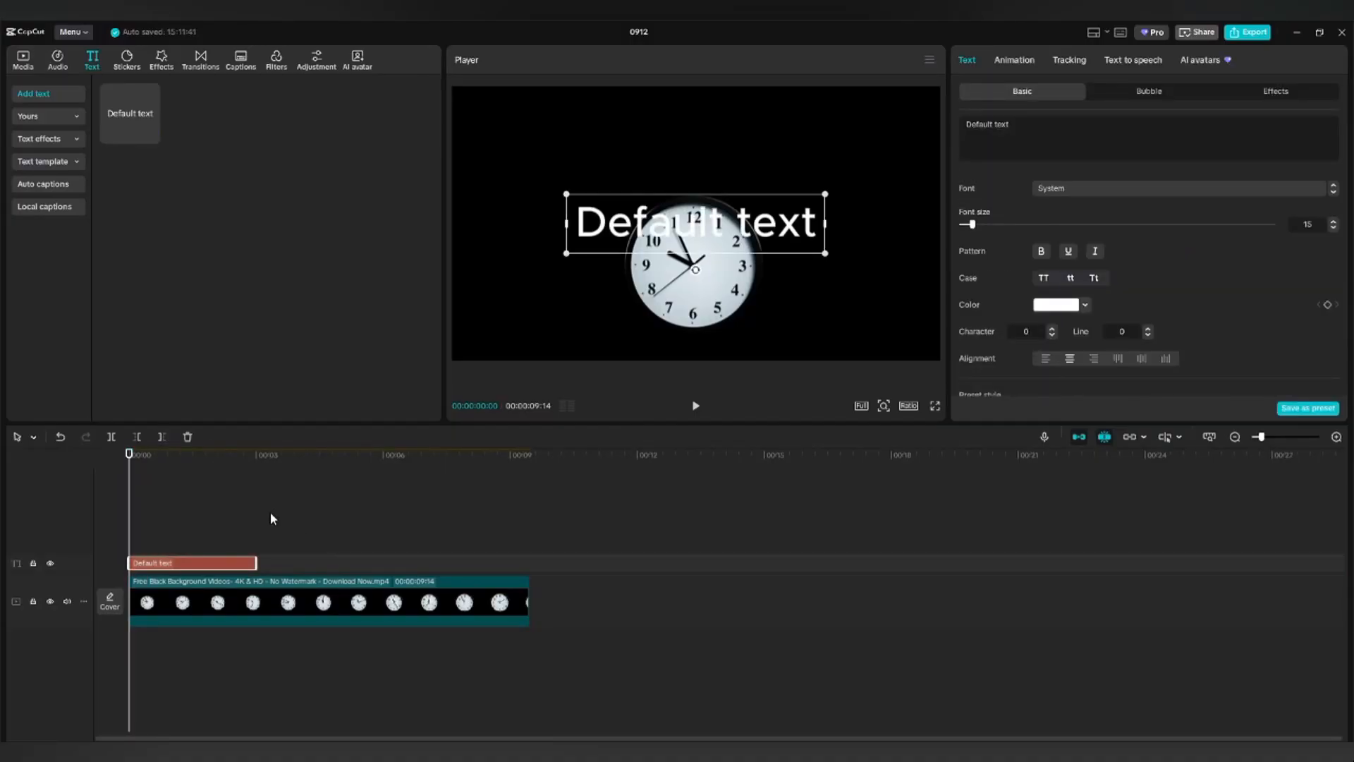
left_click_drag(190, 573, 517, 561)
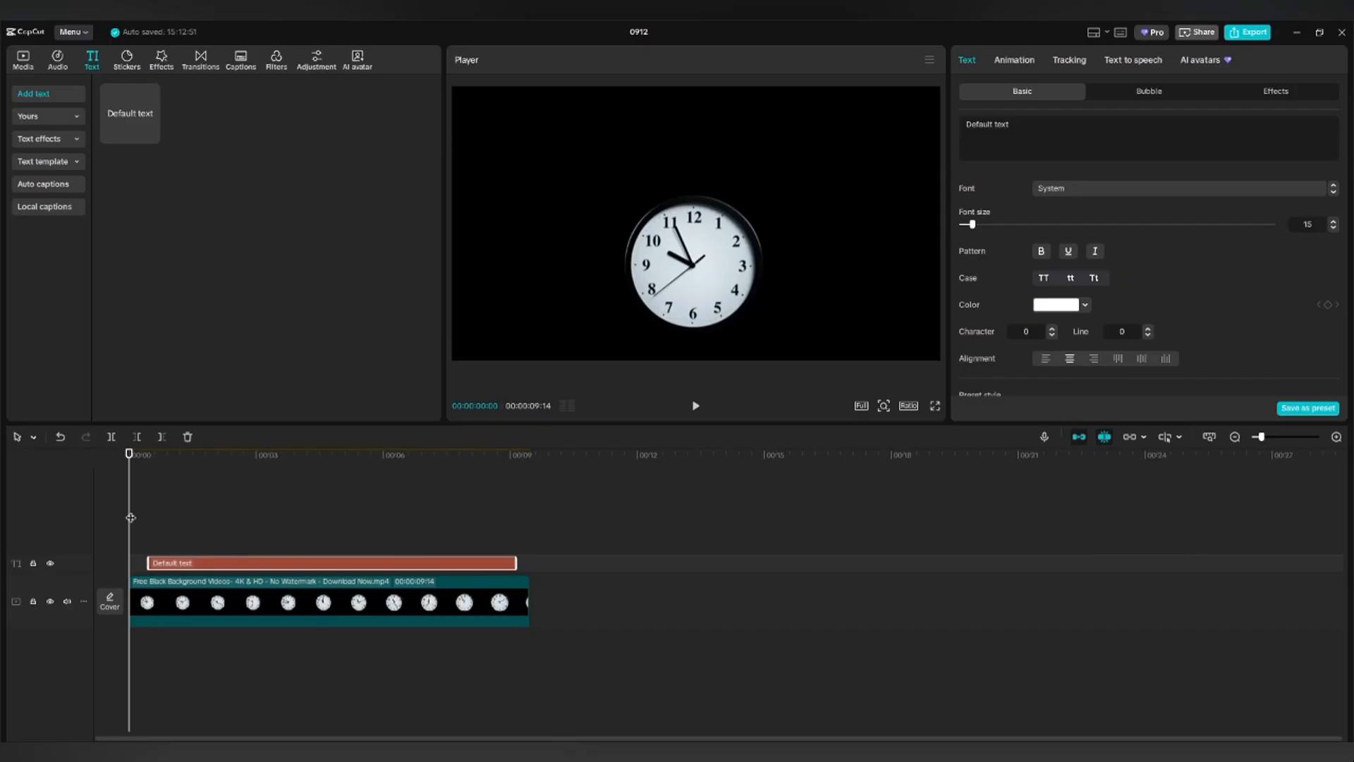
left_click_drag(131, 517, 506, 540)
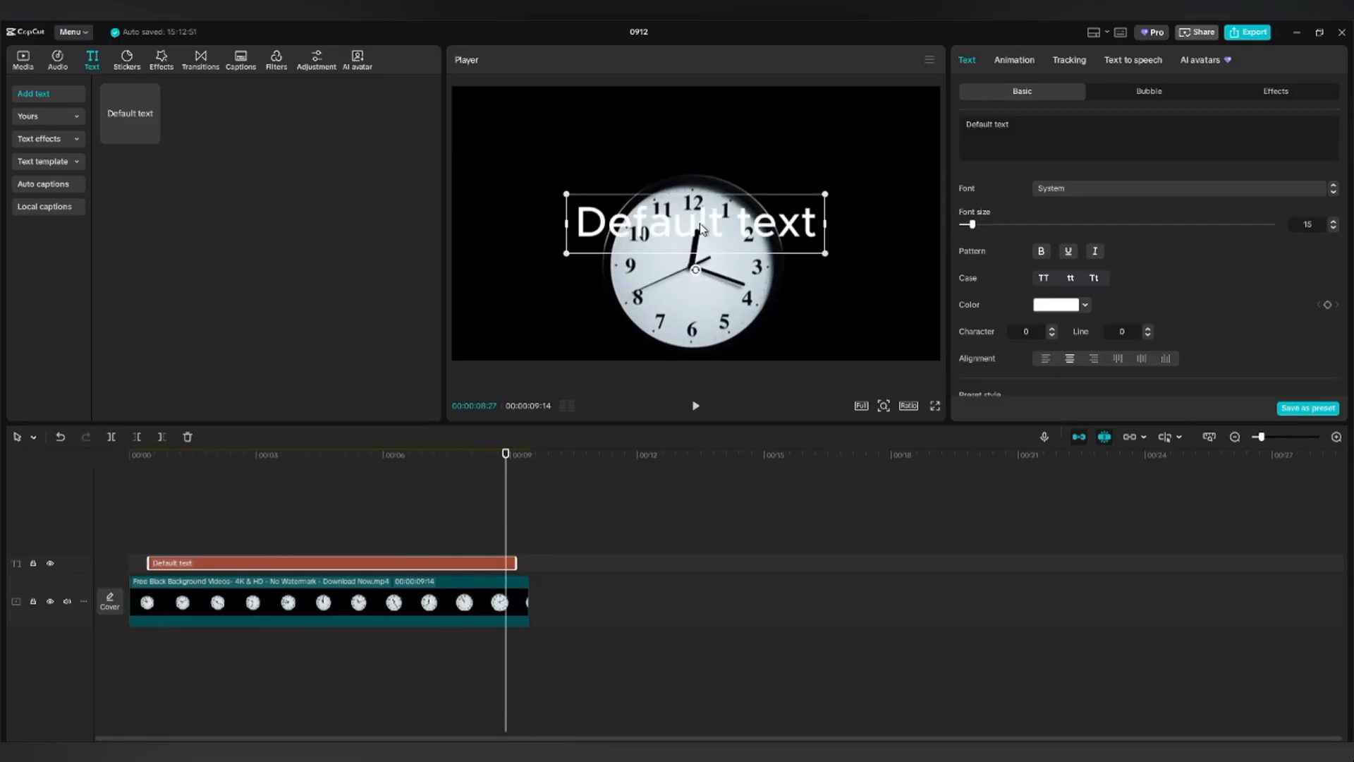
left_click_drag(700, 226, 703, 151)
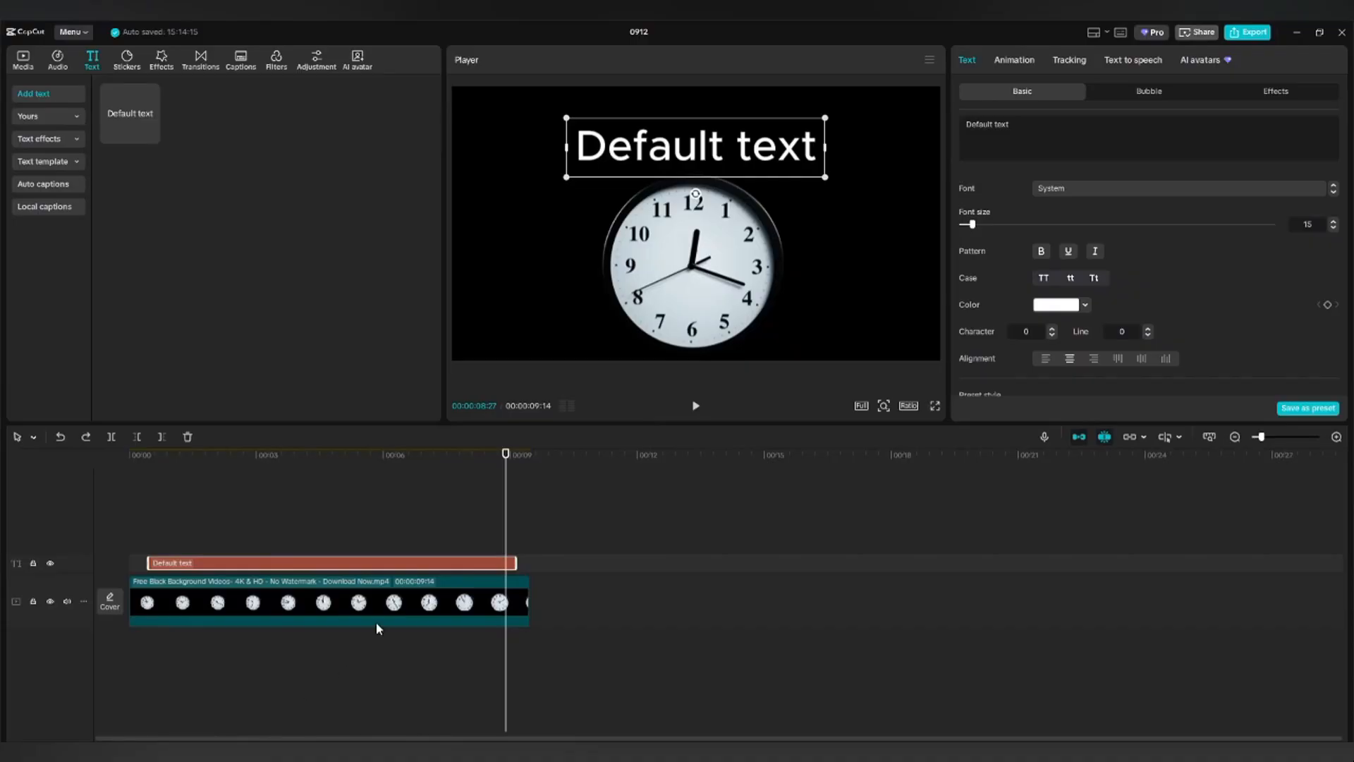
Change the caption to 'Time doesn't stop for anyone.'.
left_click(1010, 128)
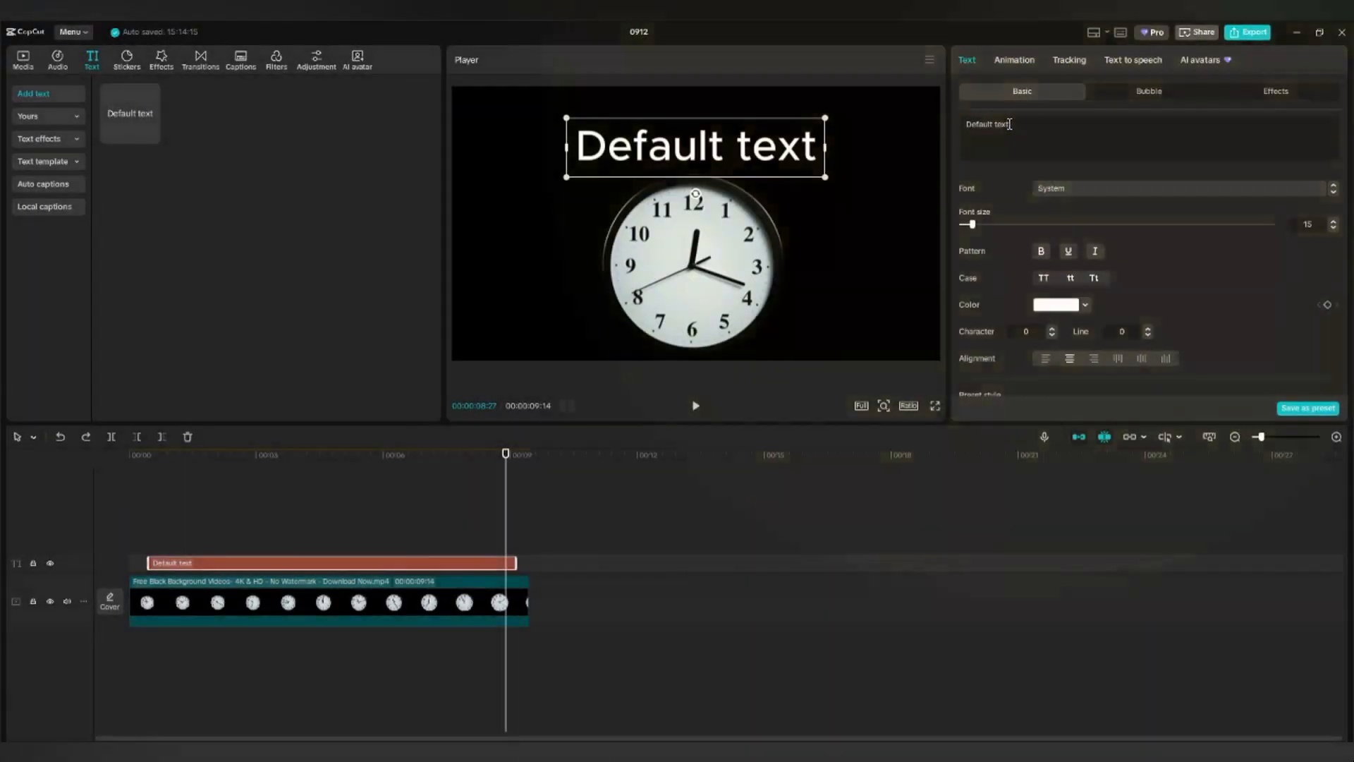
left_click_drag(1011, 124, 966, 123)
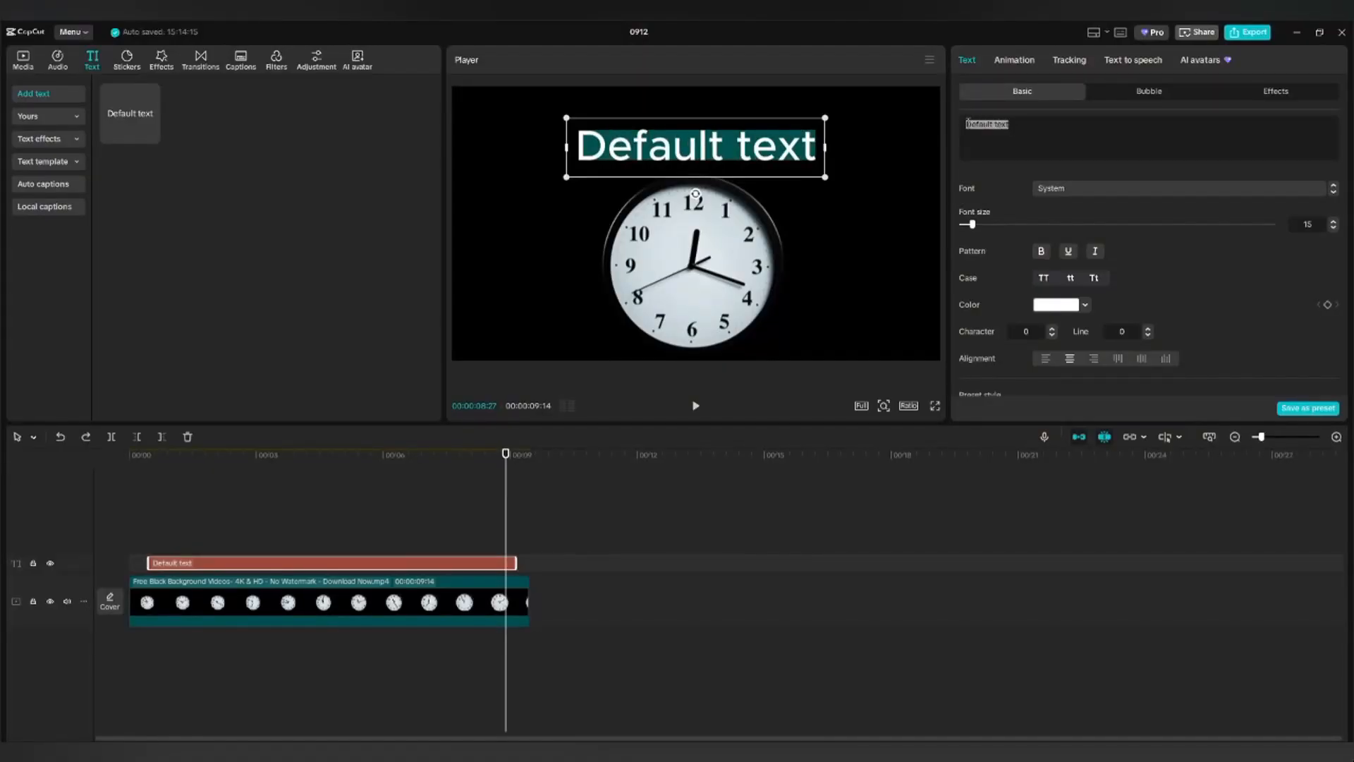
type("Time")
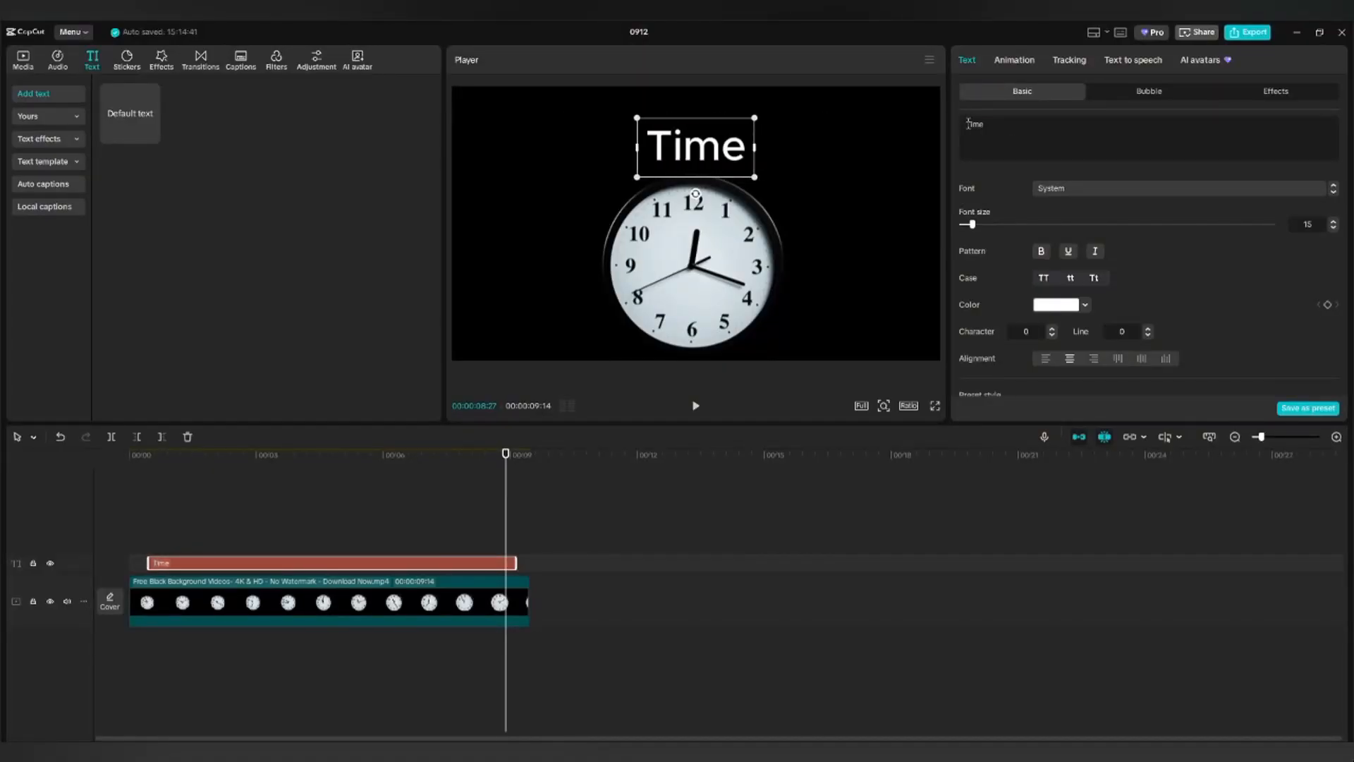
type(" doesn")
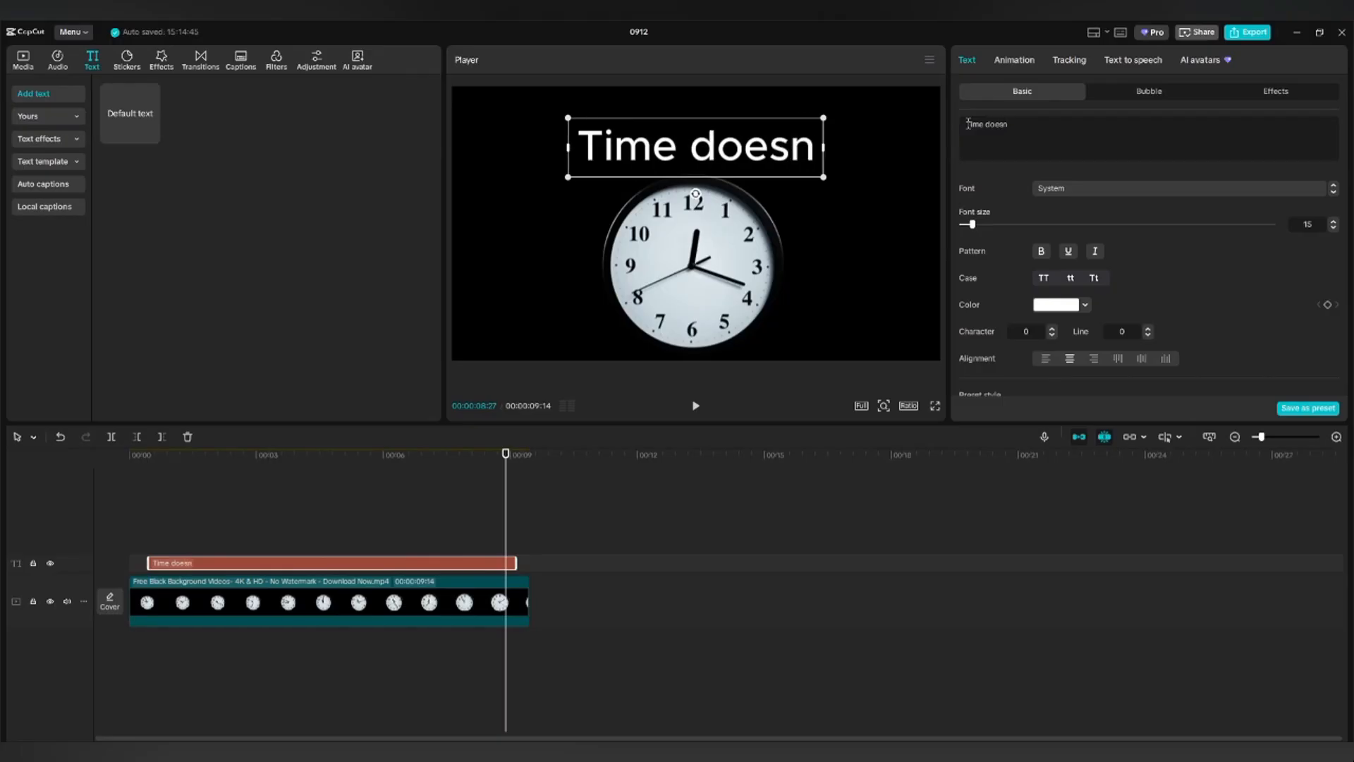
type("'t wait")
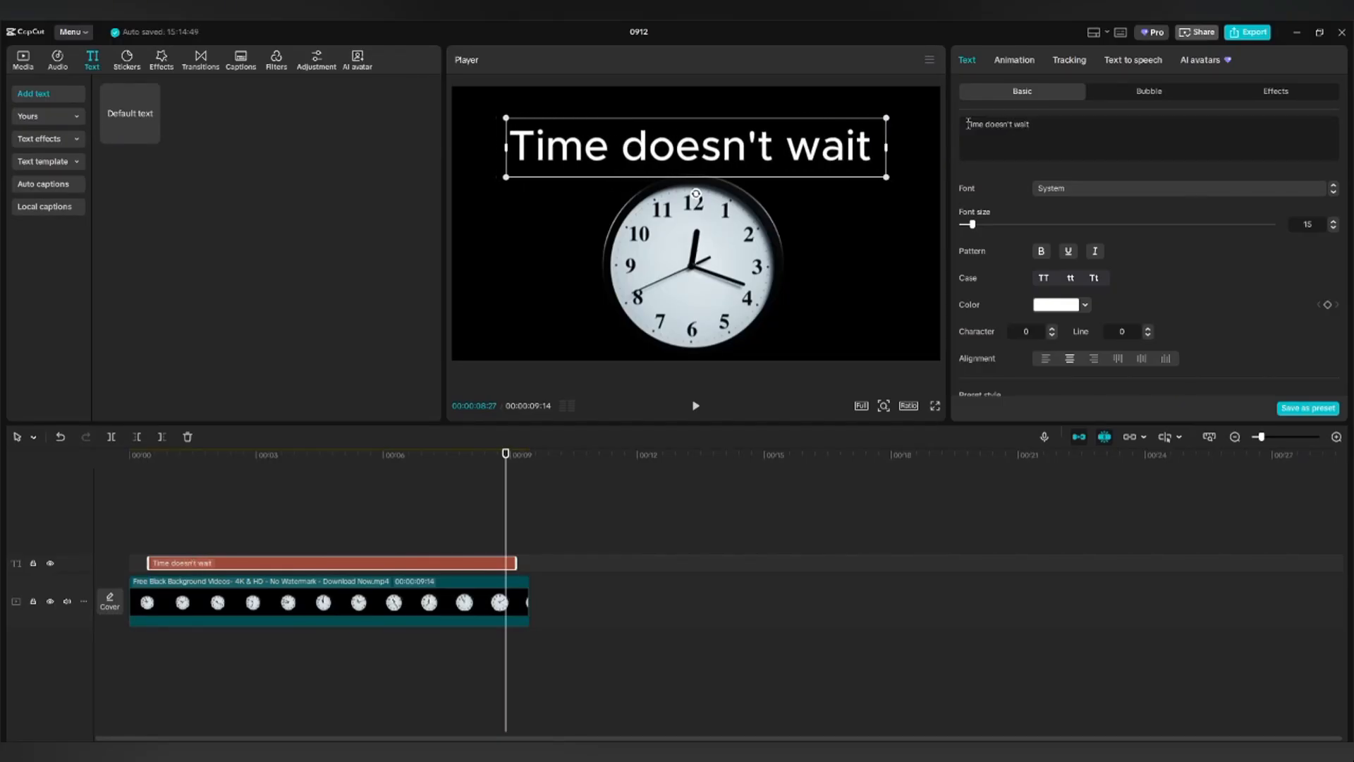
type(" for anyo")
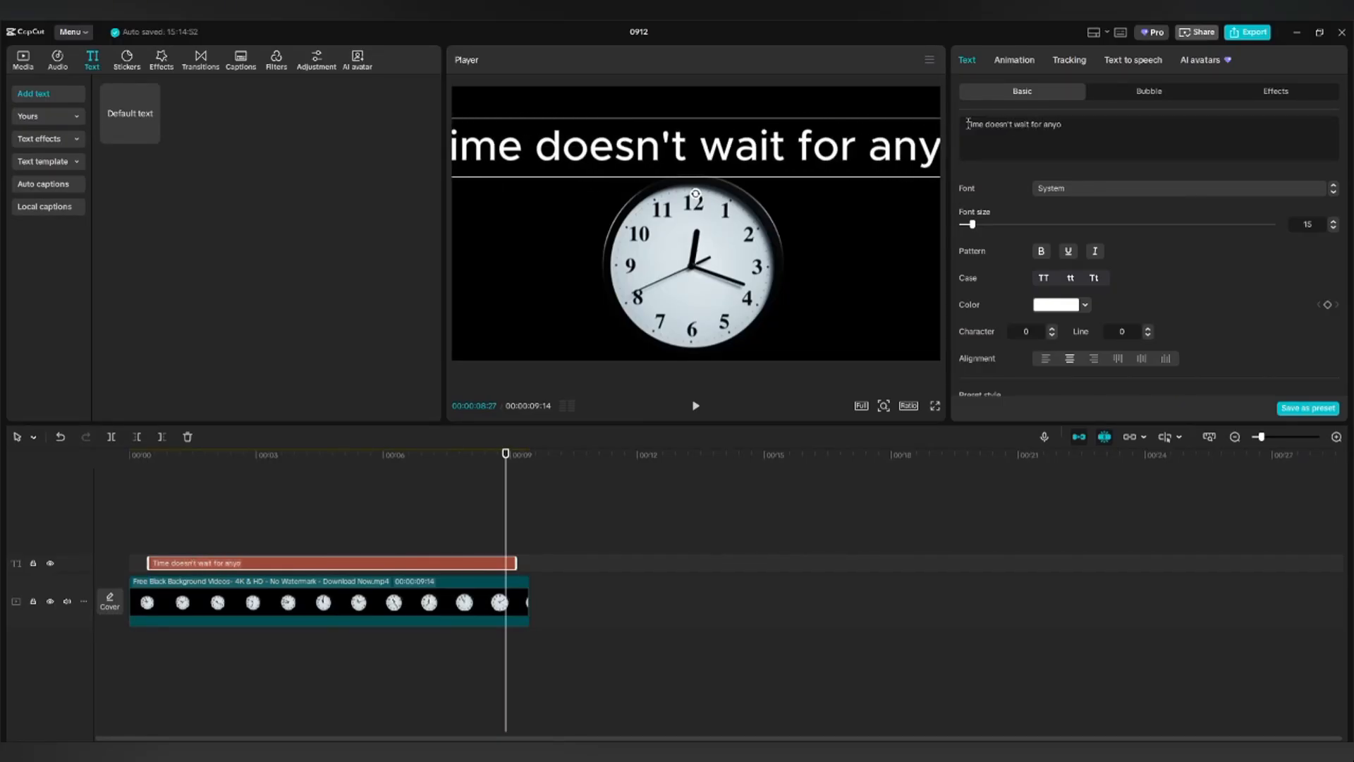
type("ne.")
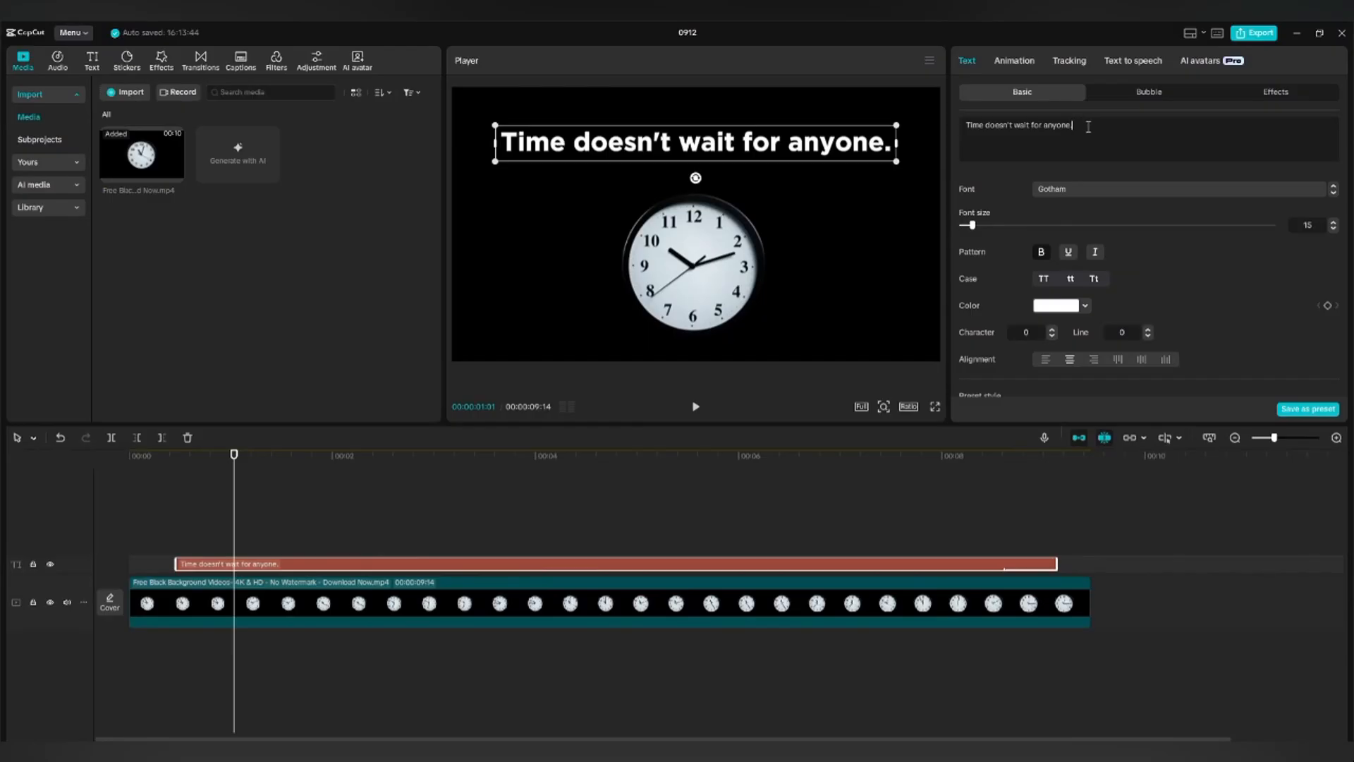
left_click_drag(1075, 125, 1014, 126)
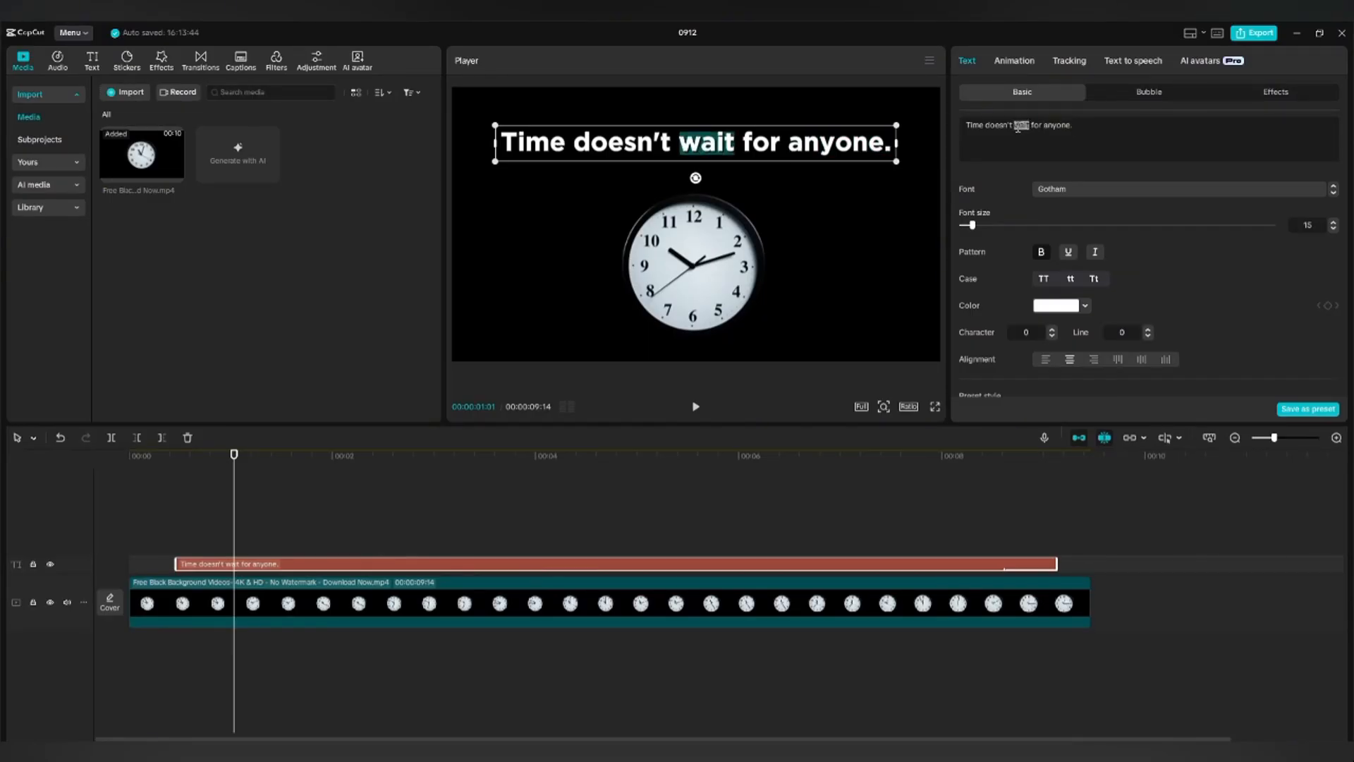
type("stop")
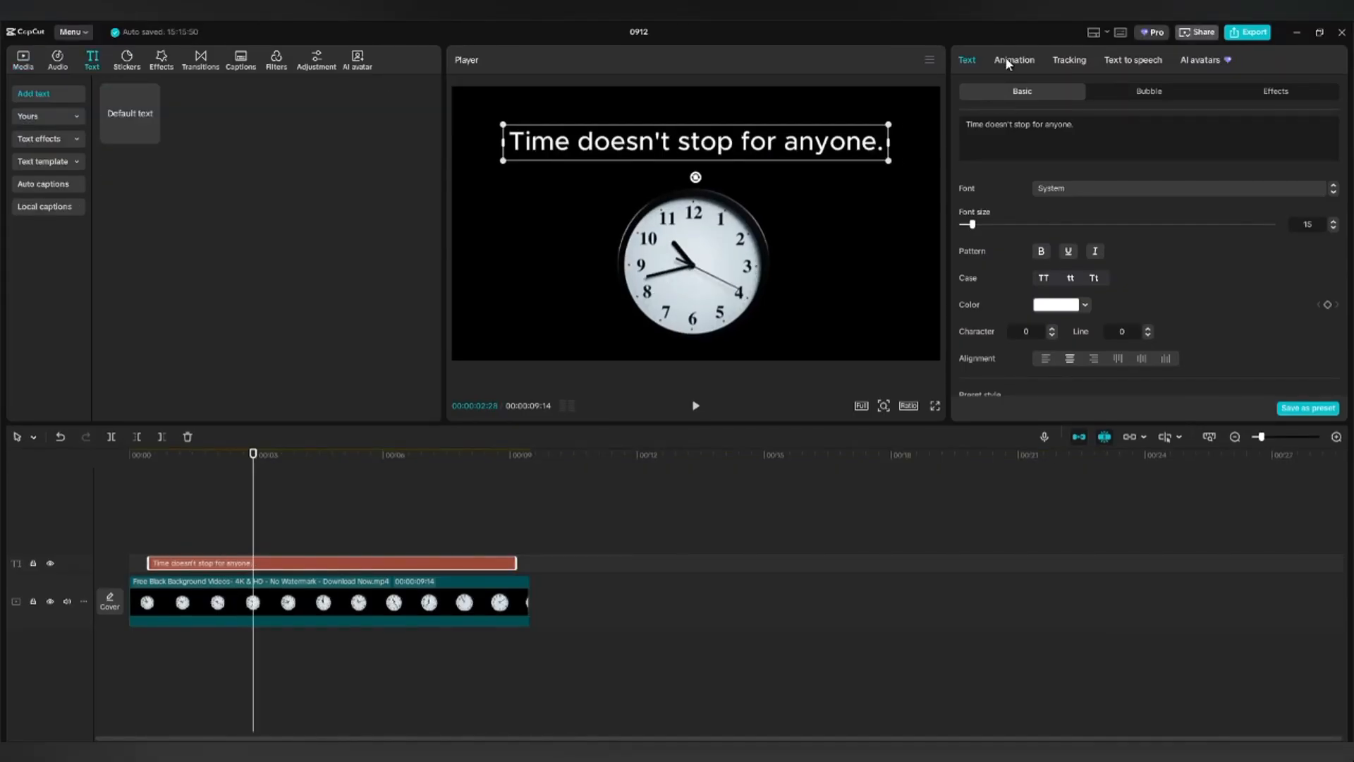
left_click(1006, 61)
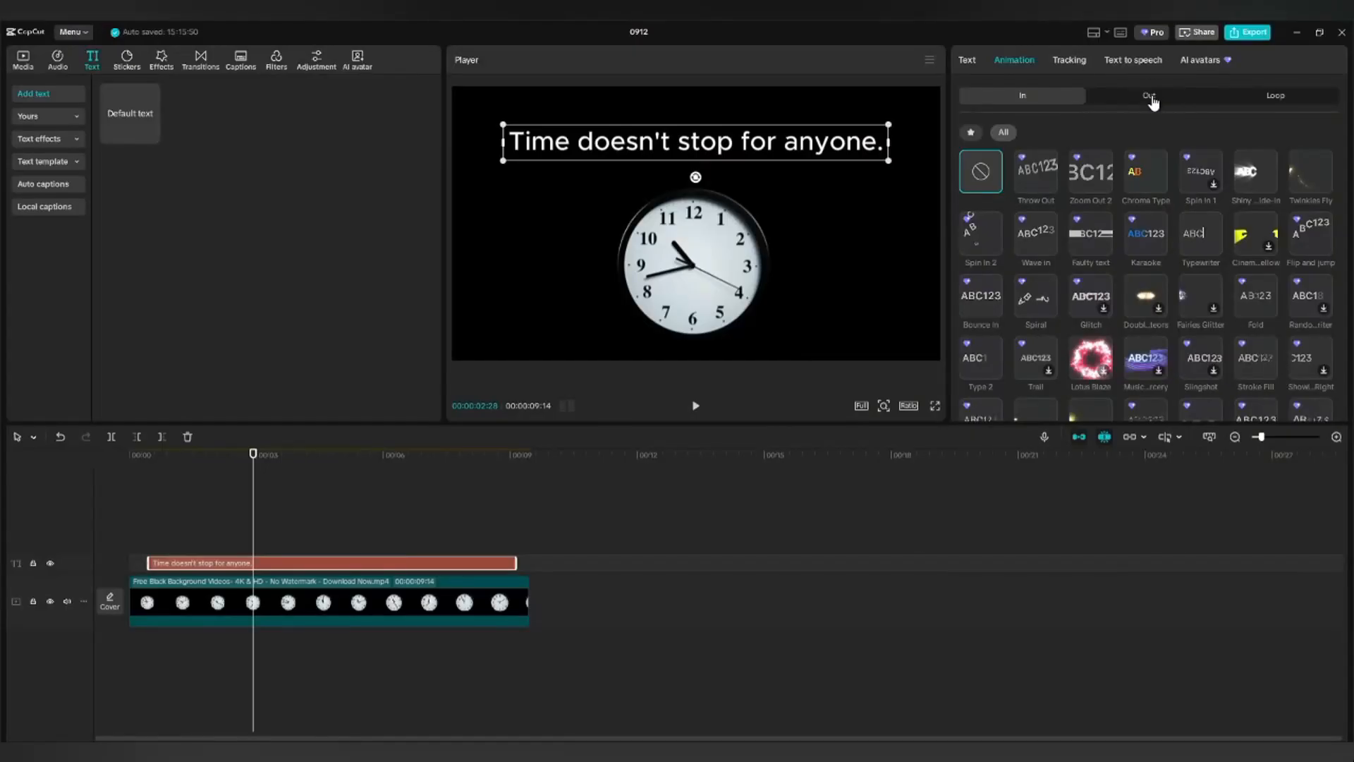
Choose the Wipe Left preset under Out animations for the title clip.
left_click(1149, 95)
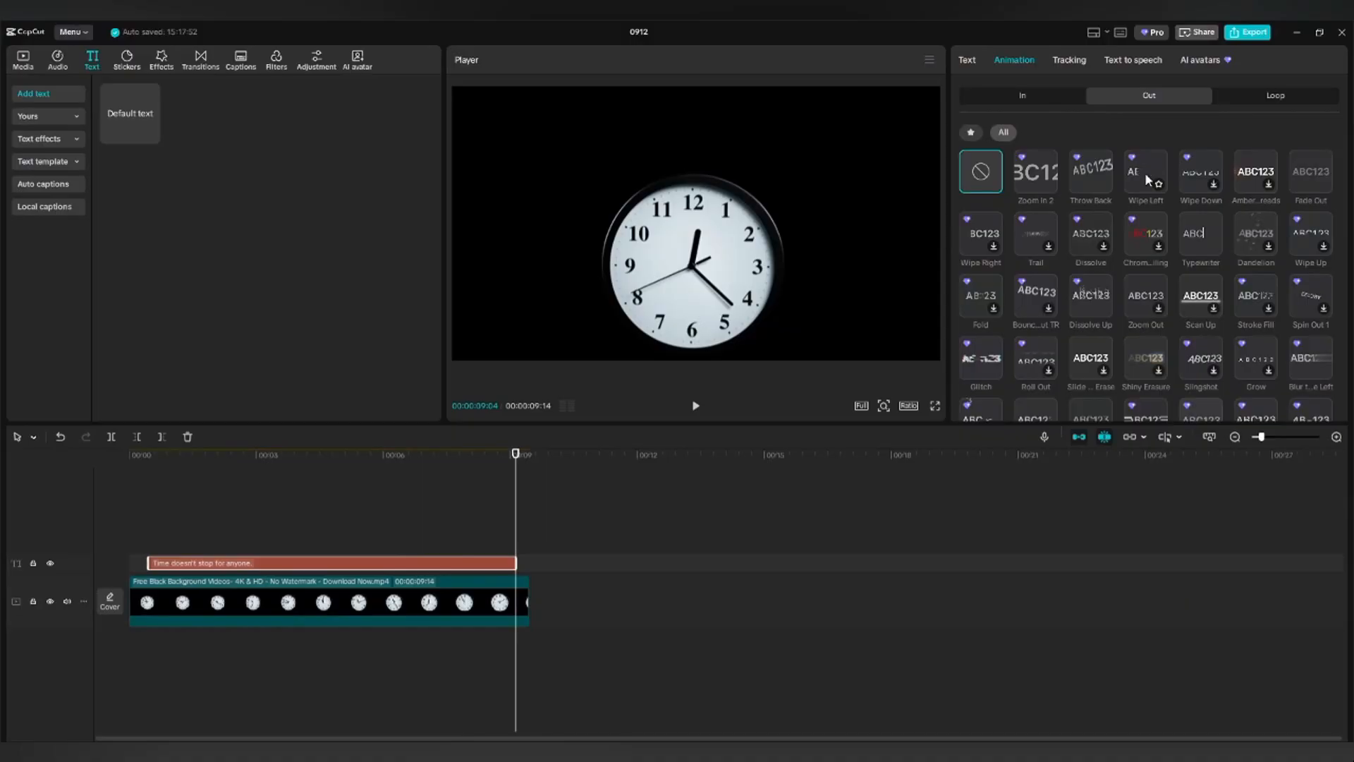
left_click(1145, 172)
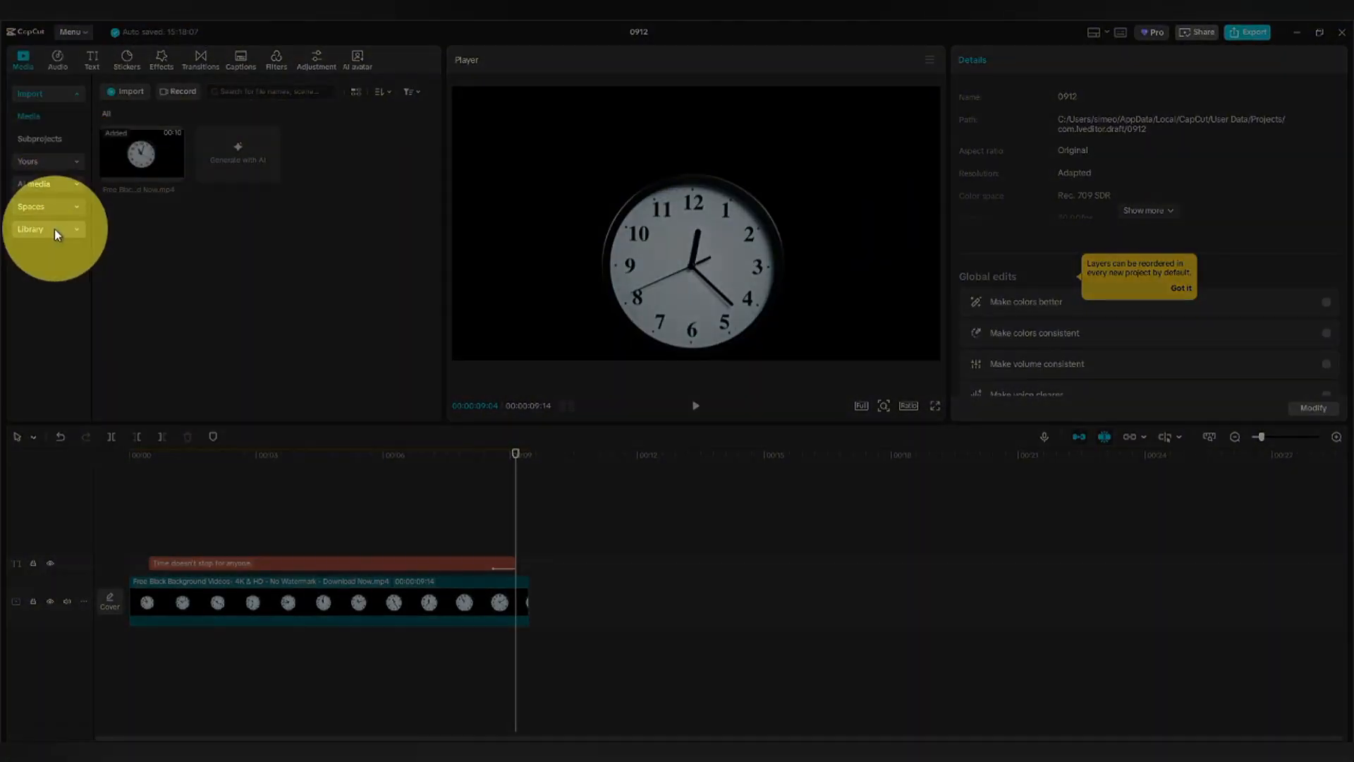
Add the Solid pink background on a new top track, extended to the playhead.
left_click(54, 228)
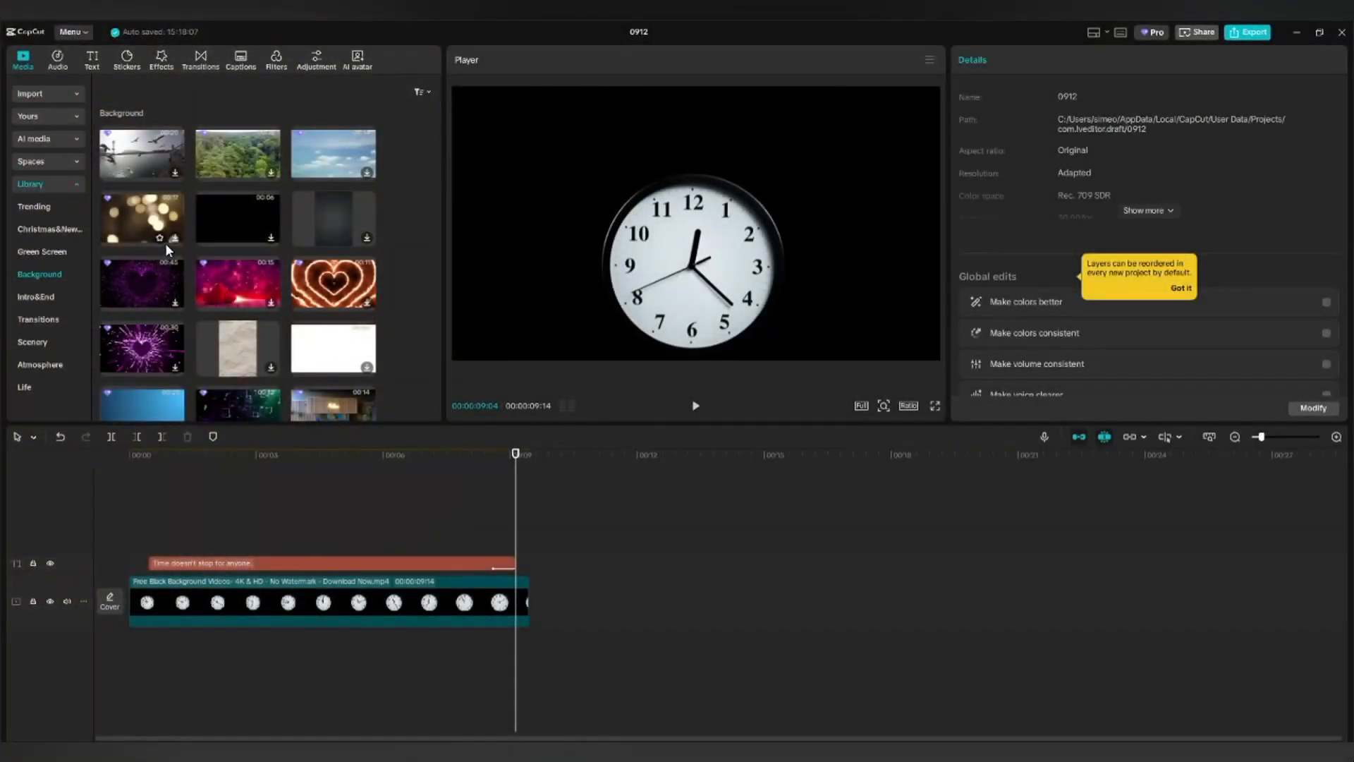
scroll(165, 242, "down", 3)
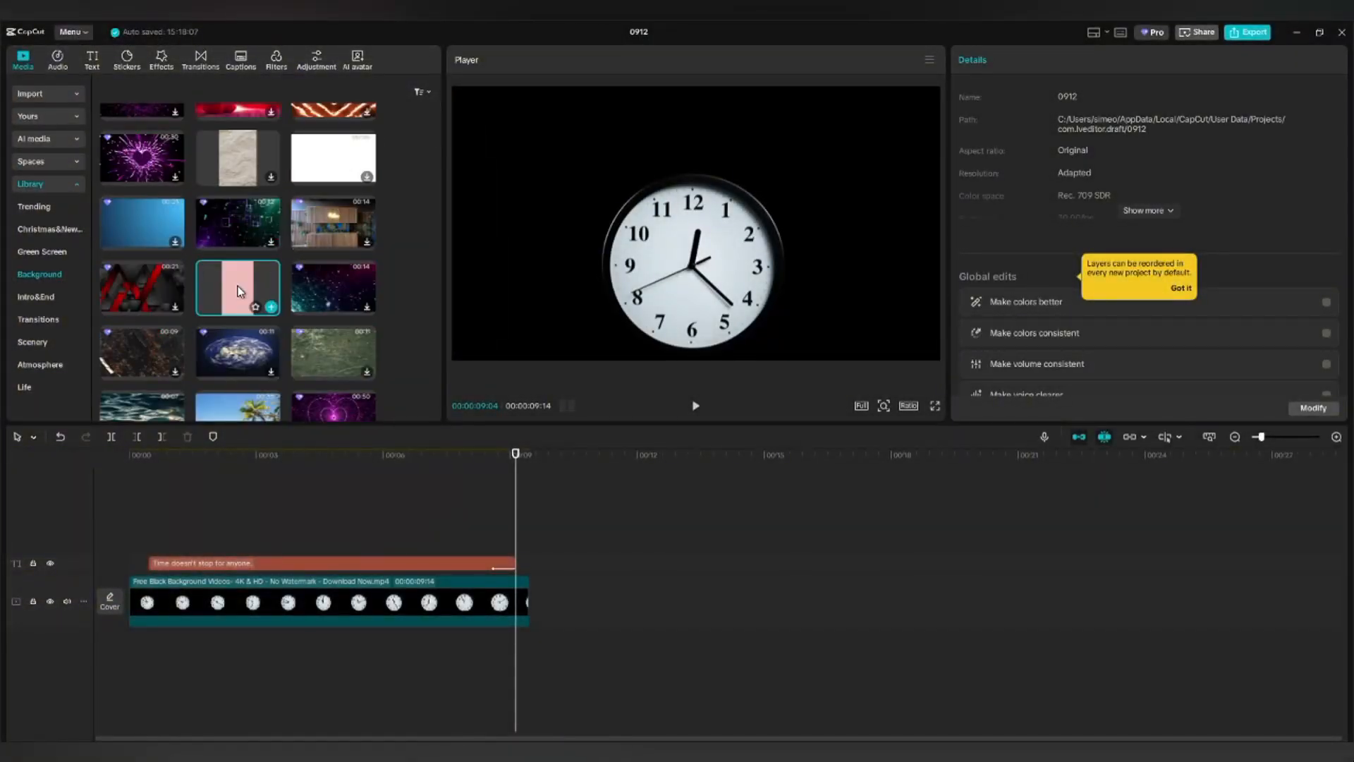
left_click(238, 291)
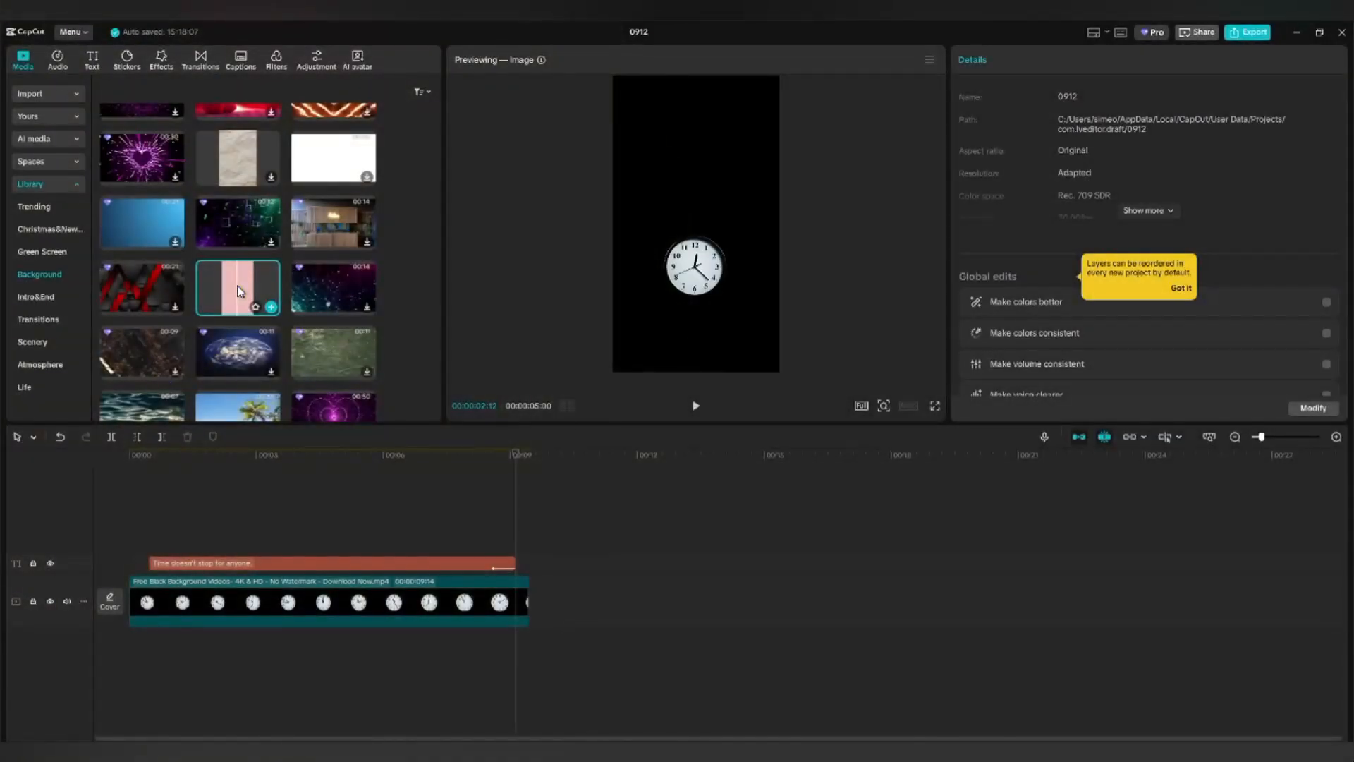
left_click_drag(237, 290, 150, 526)
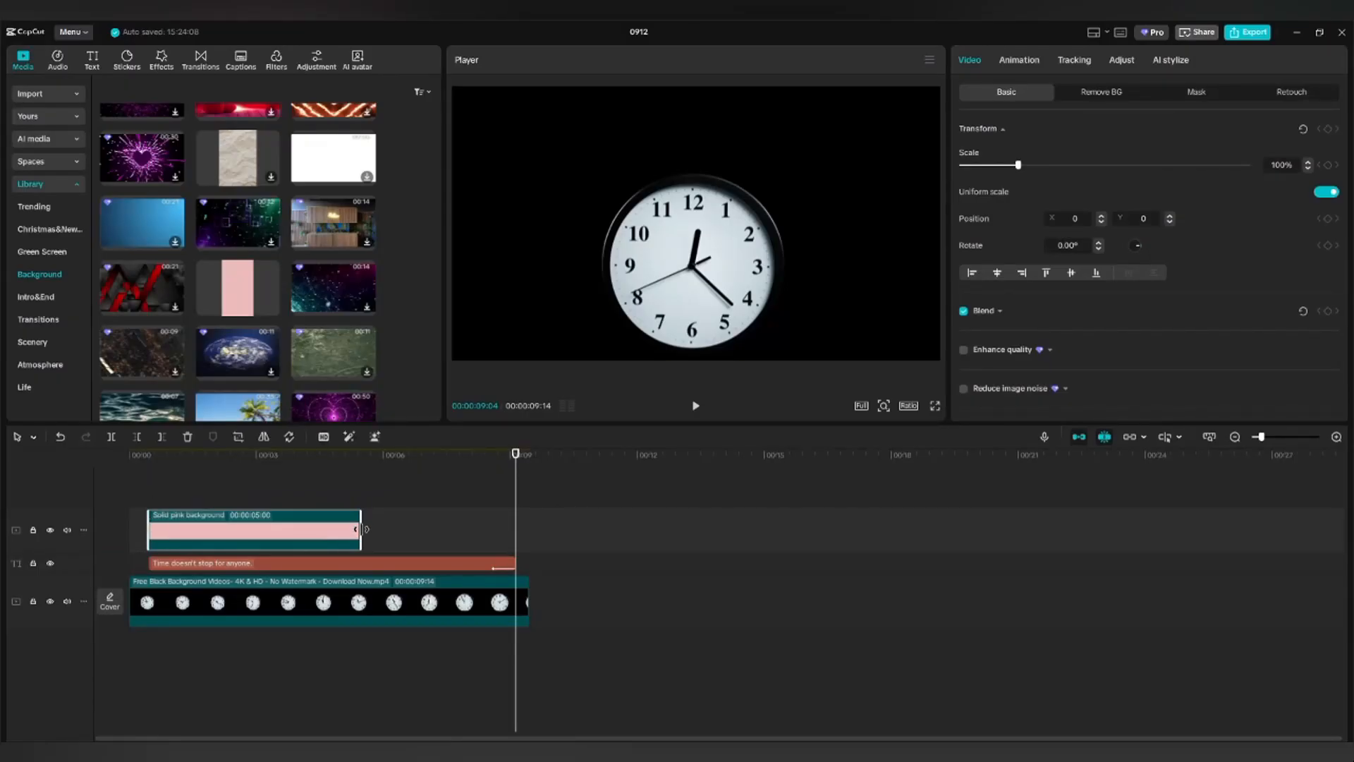
left_click_drag(363, 529, 515, 530)
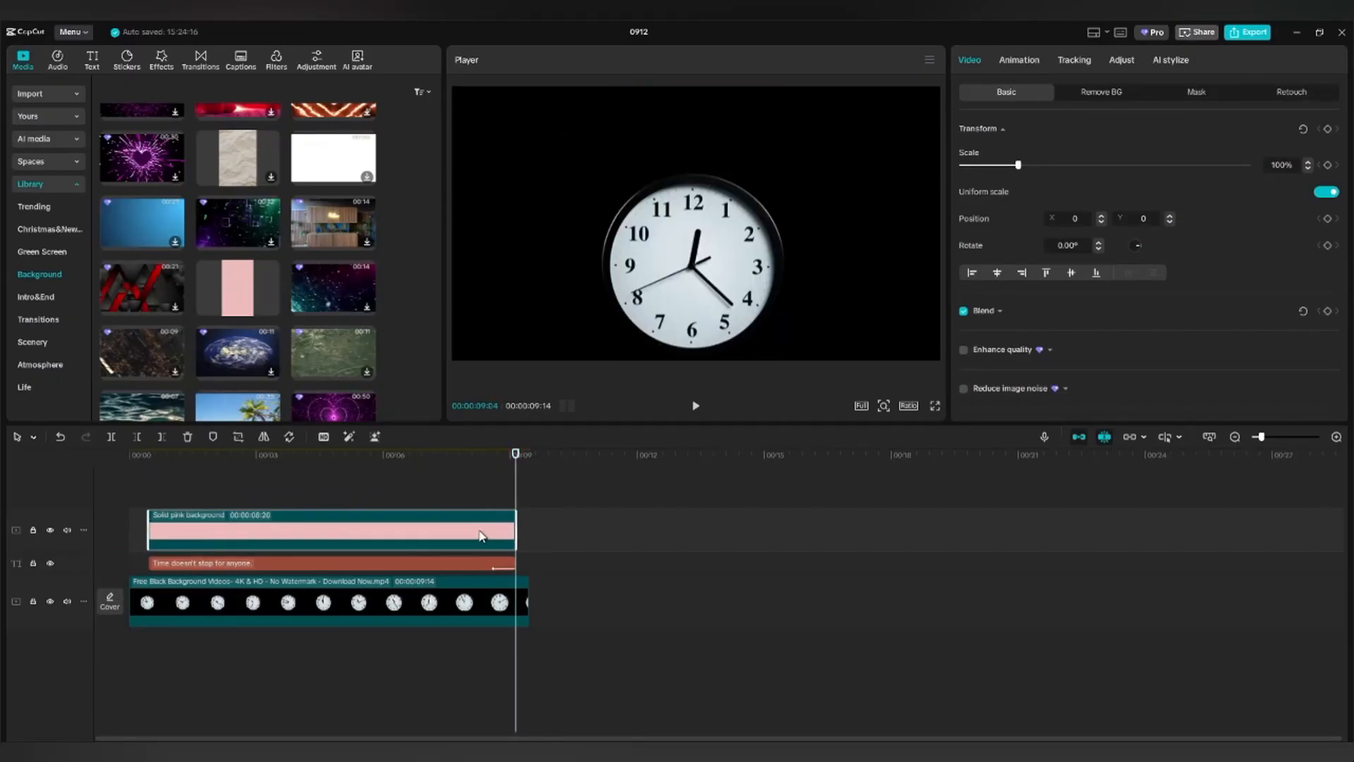
Scale the pink clip to 365%, give it a blend mode, and trim its start later.
left_click(345, 493)
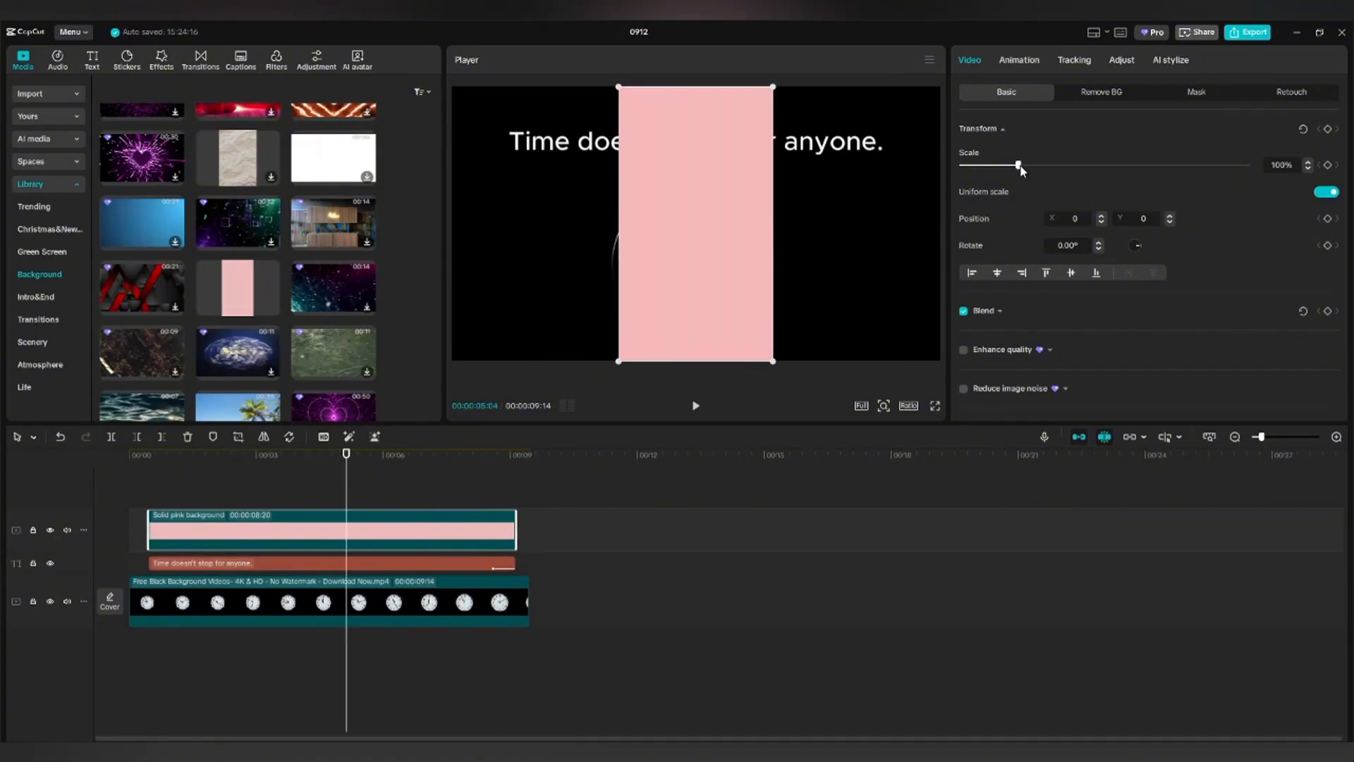
left_click_drag(1019, 166, 1171, 165)
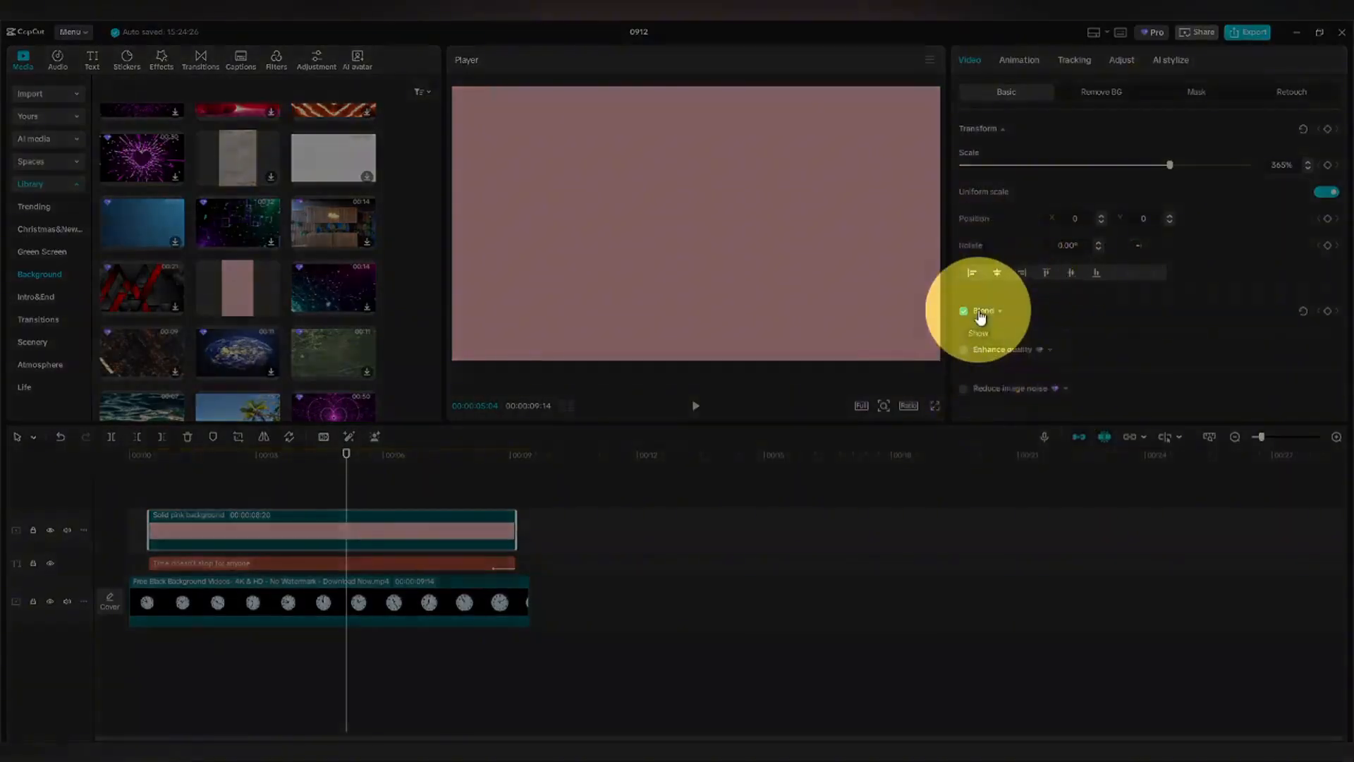
left_click(1000, 311)
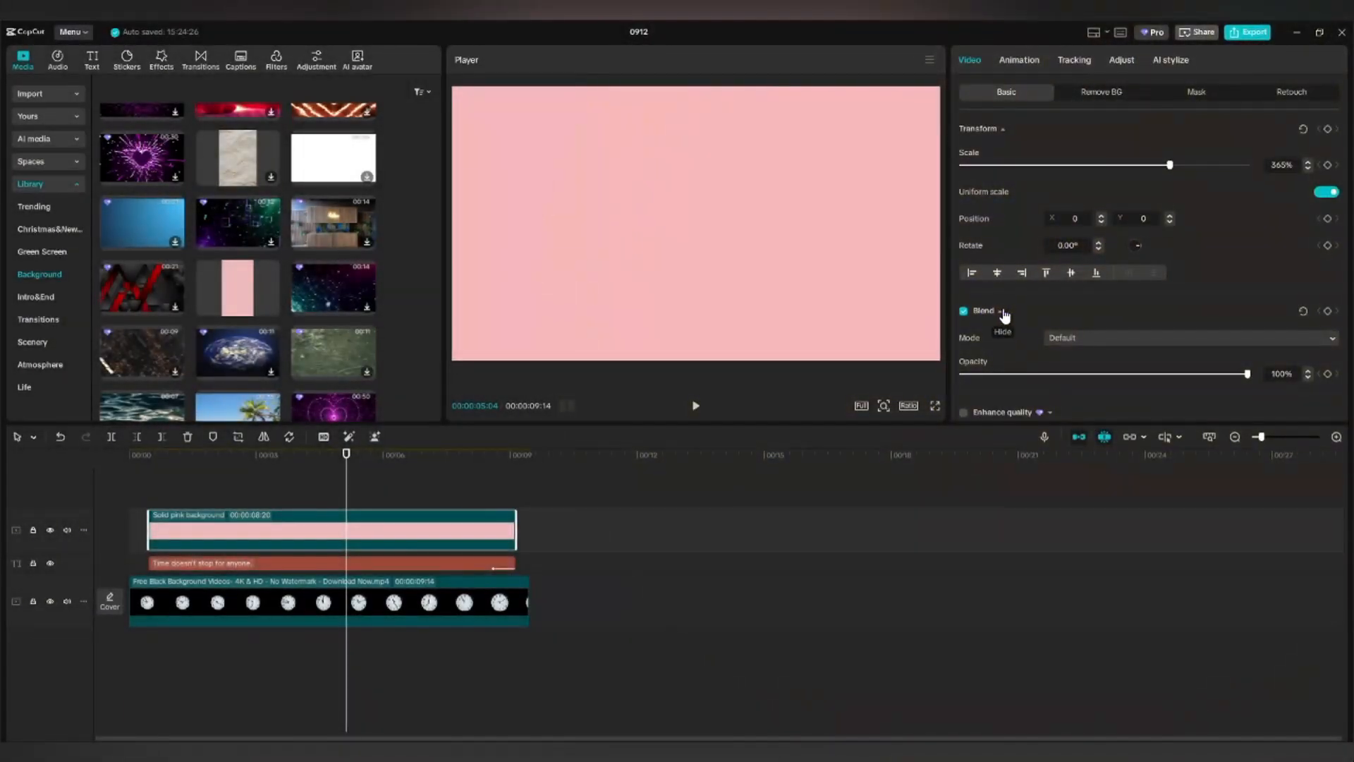
left_click(1332, 339)
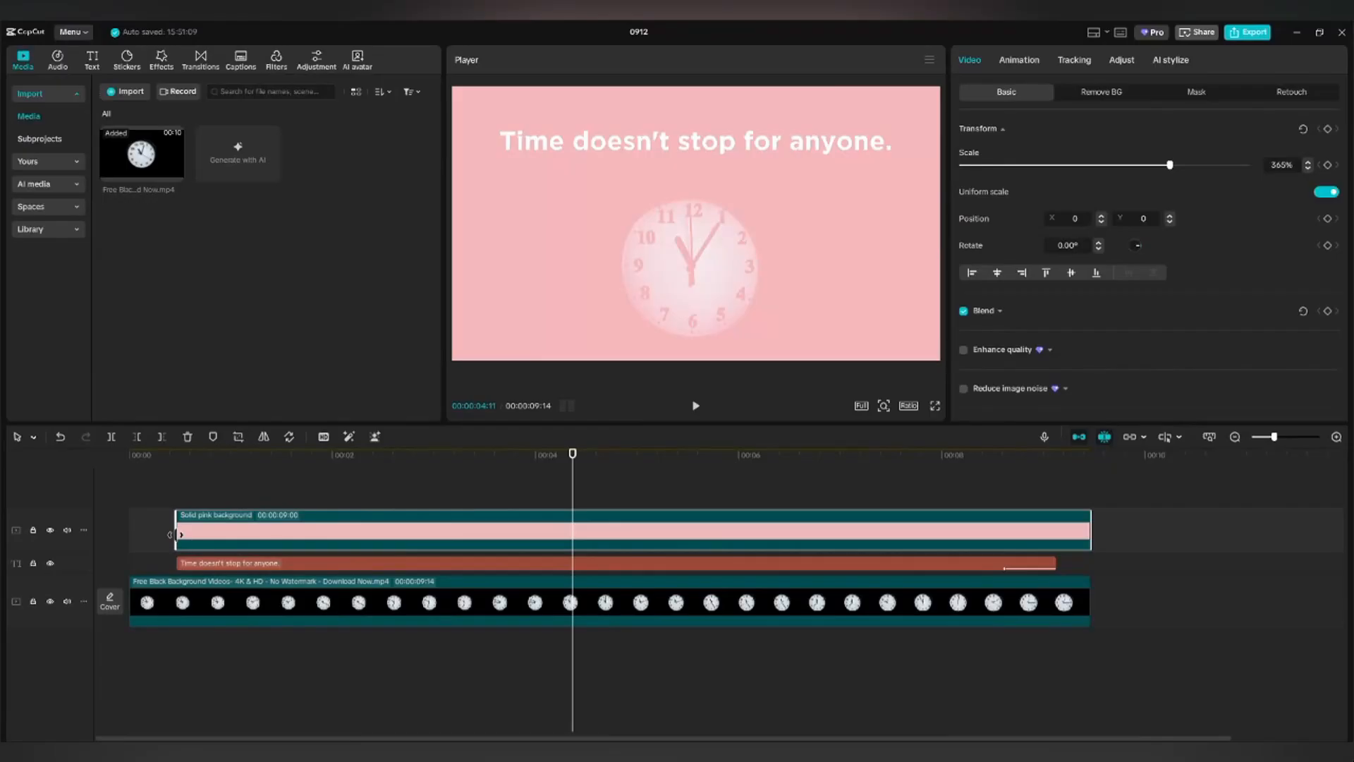
left_click_drag(171, 534, 208, 531)
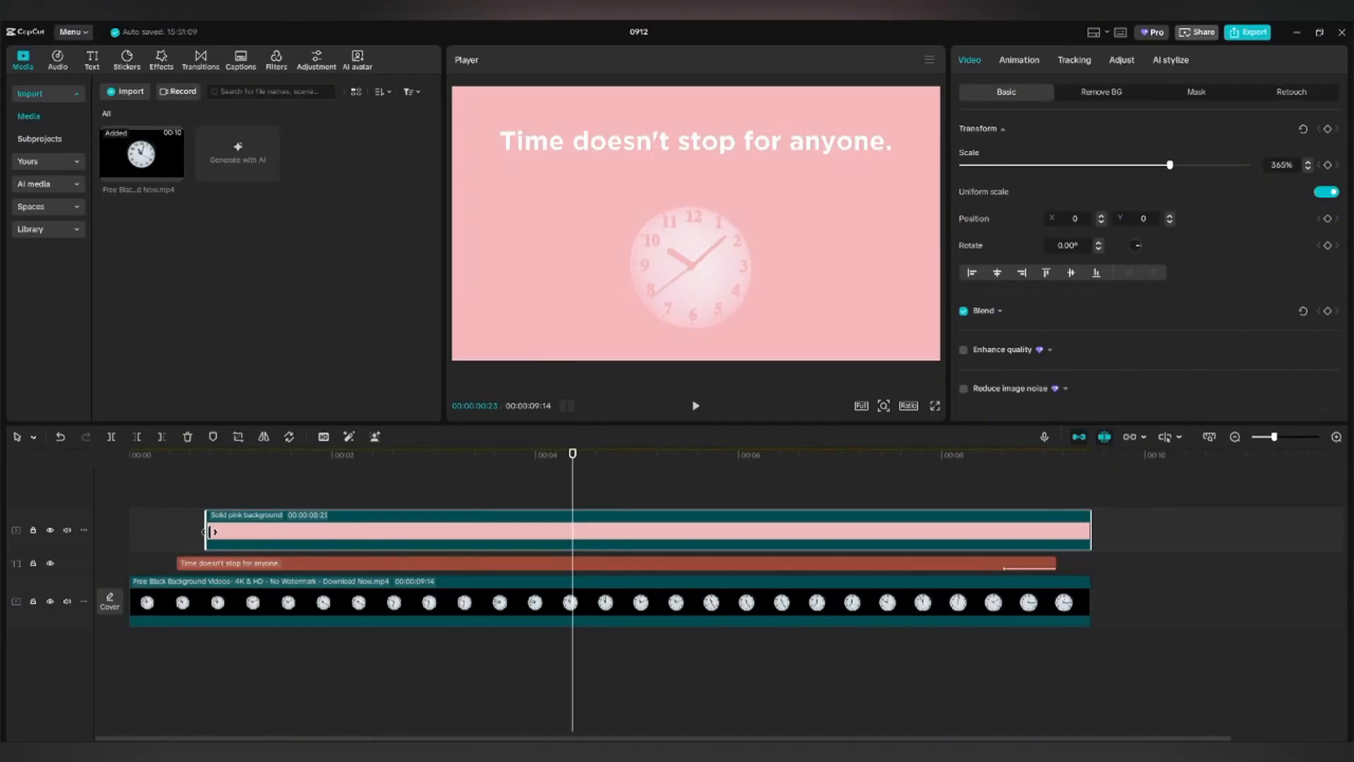
Add a rectangle mask to the pink clip and shrink it to a thin band.
left_click(1198, 94)
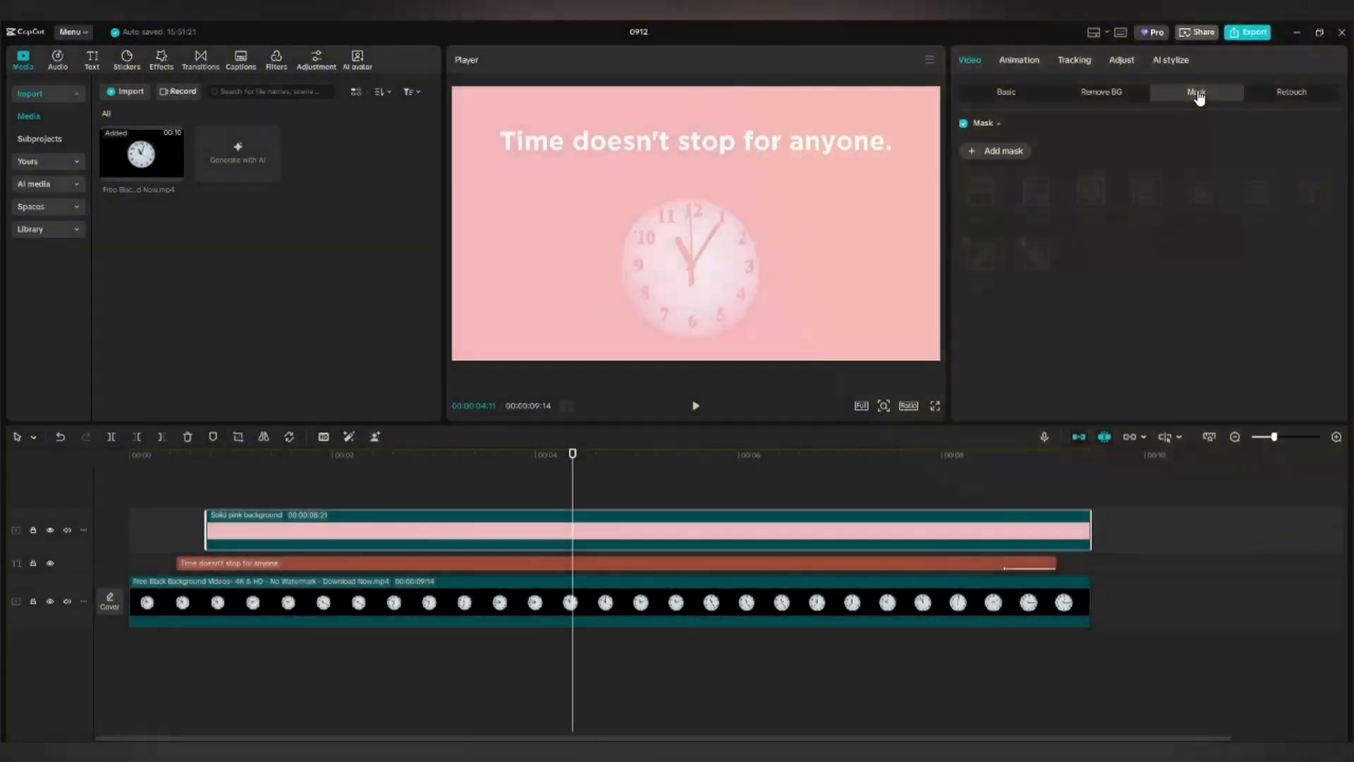
left_click(999, 152)
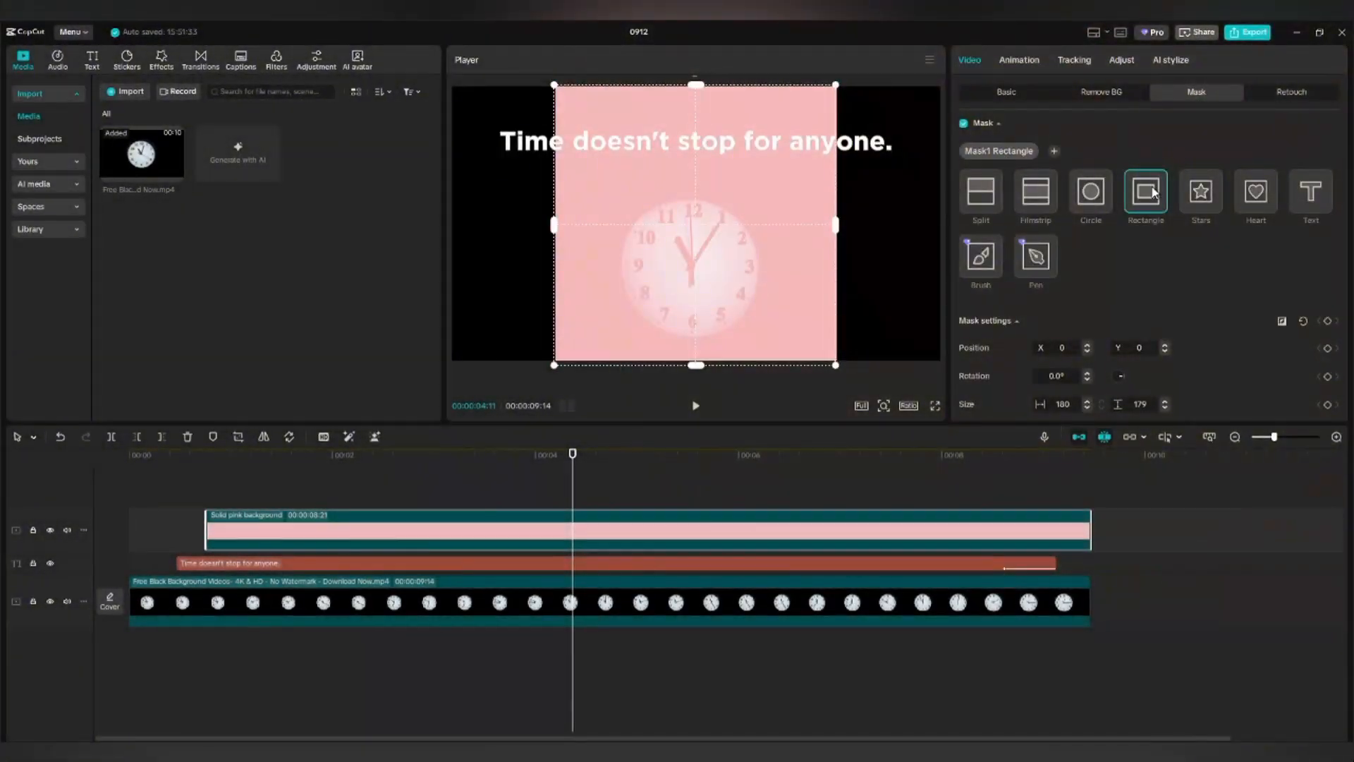
left_click(1152, 193)
left_click_drag(696, 368, 694, 337)
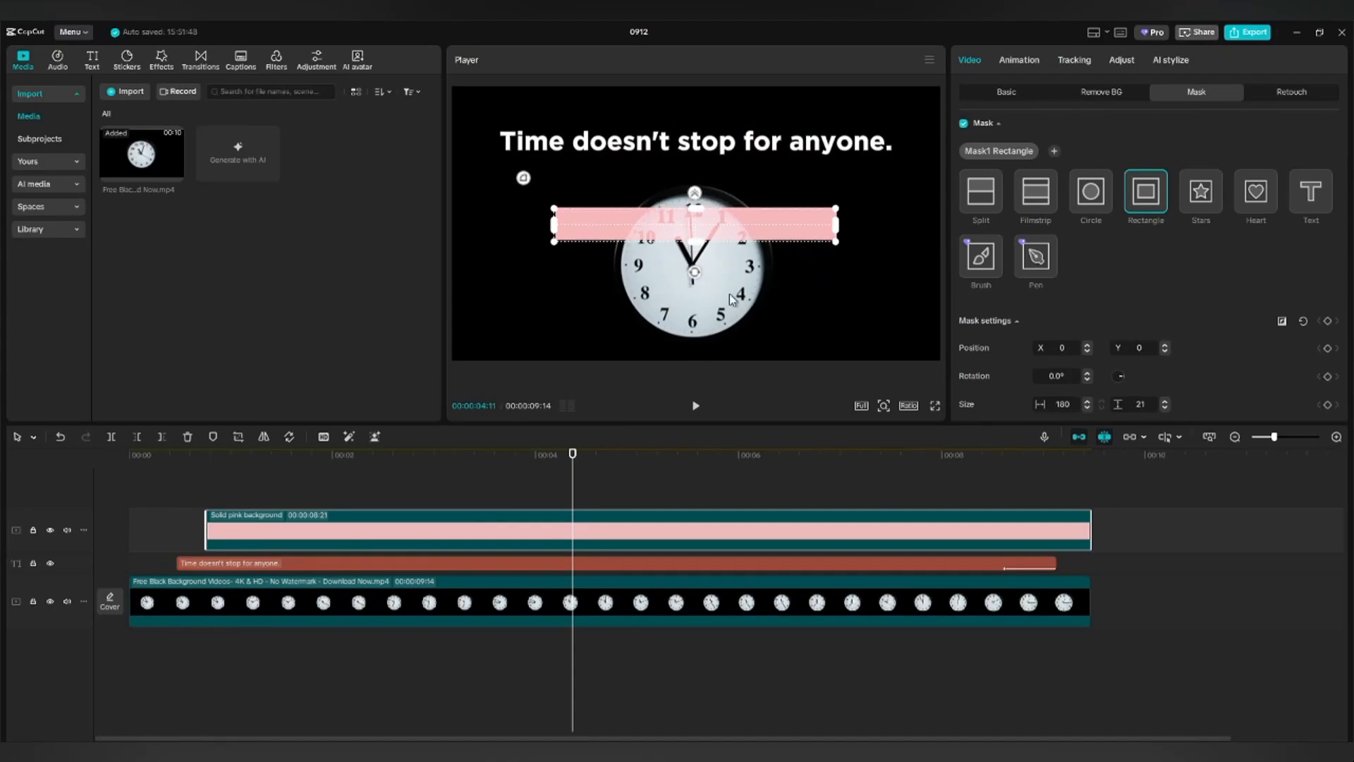
Narrow the mask to a 9×21 sliver at X -127, Y 52, just before 'Time'.
left_click_drag(575, 496, 210, 501)
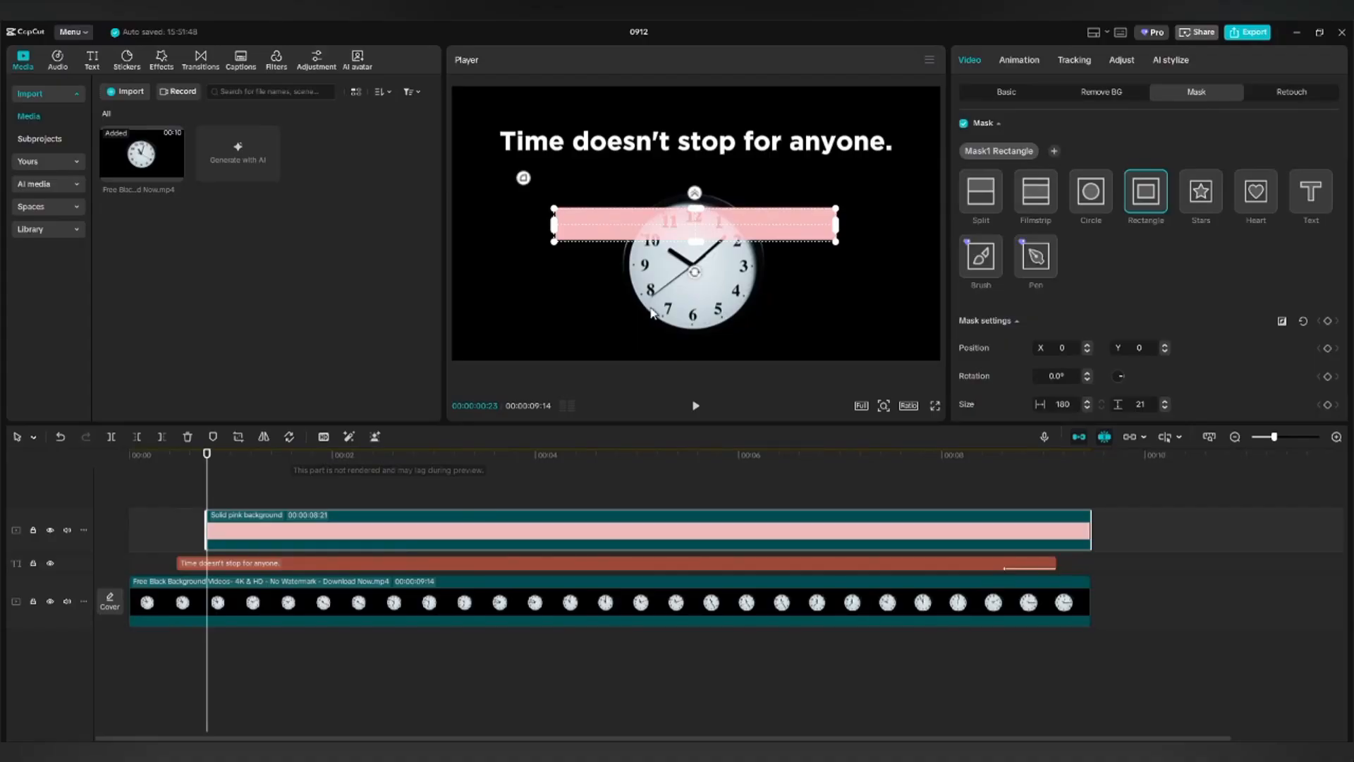
left_click_drag(697, 228, 702, 146)
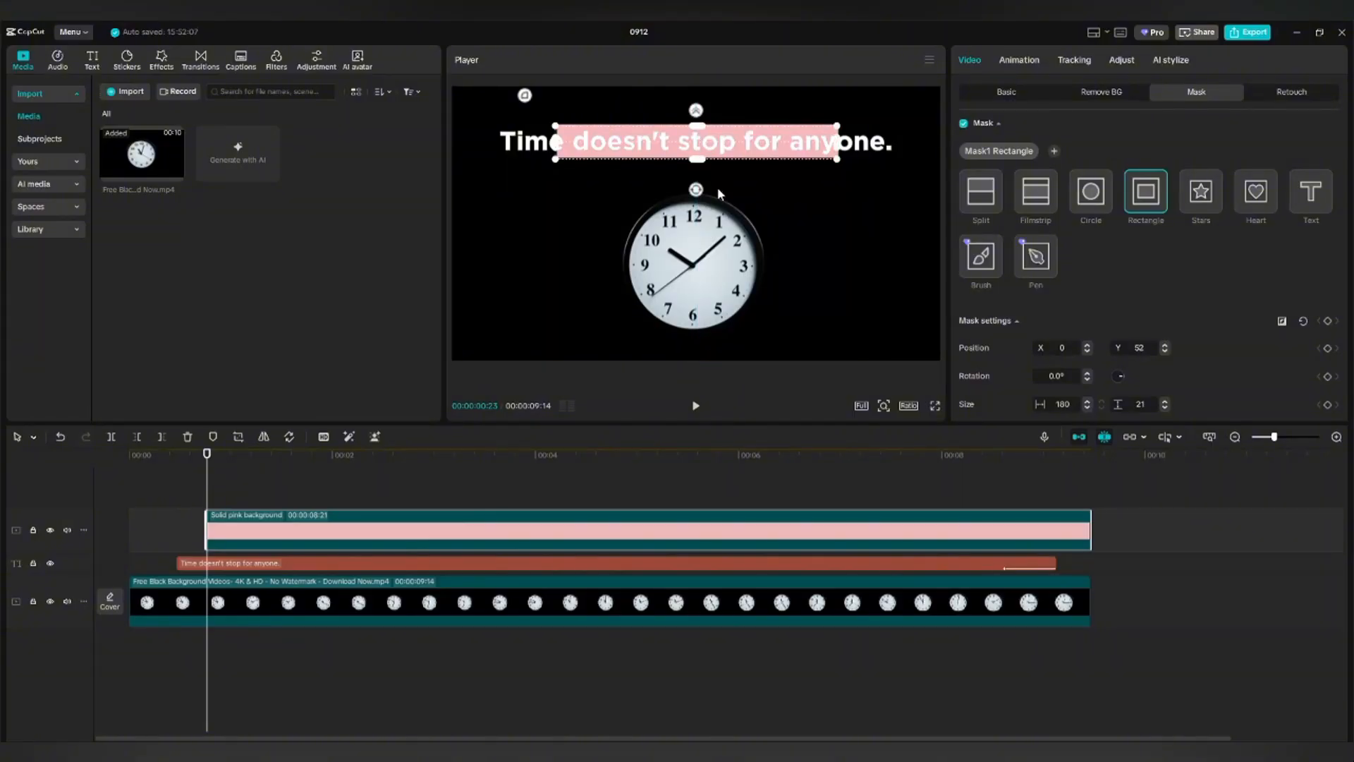
left_click_drag(841, 145, 810, 143)
left_click_drag(804, 138, 804, 138)
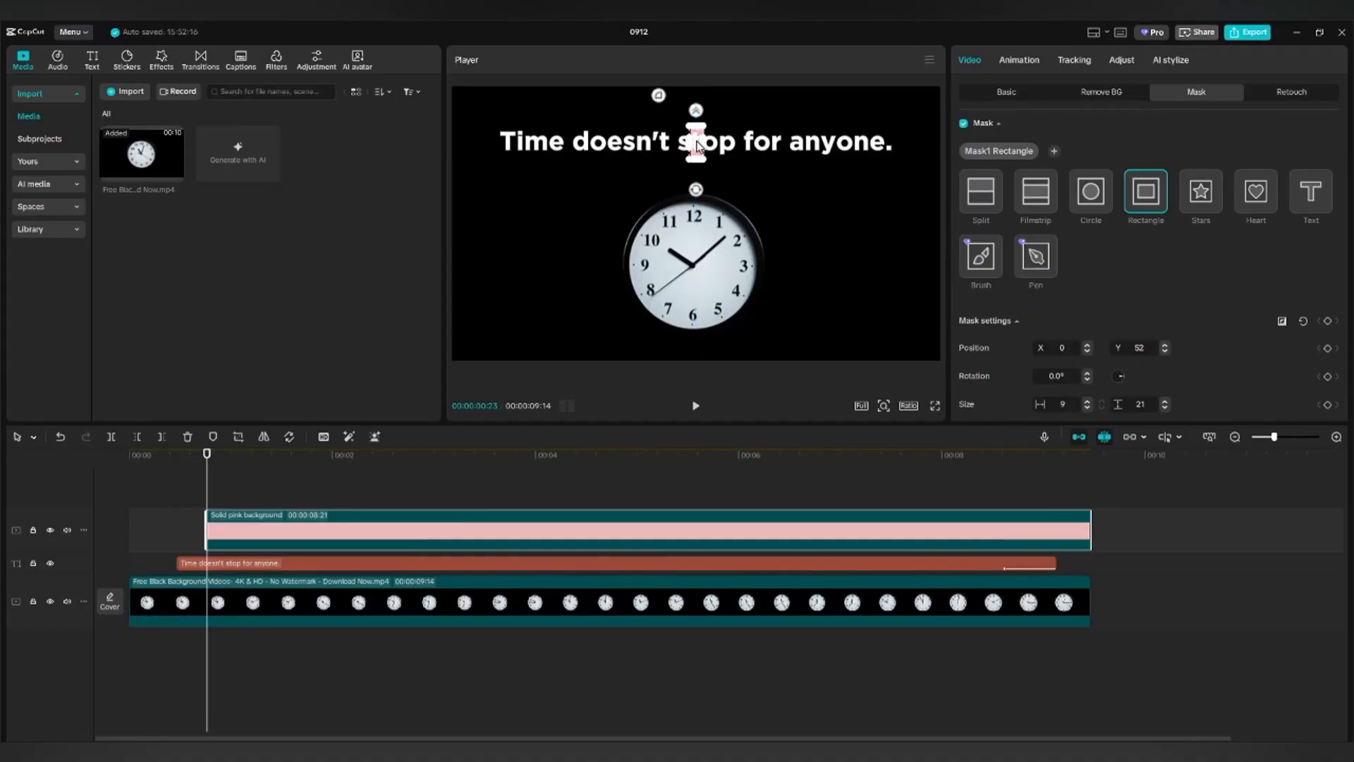
left_click_drag(698, 146, 498, 148)
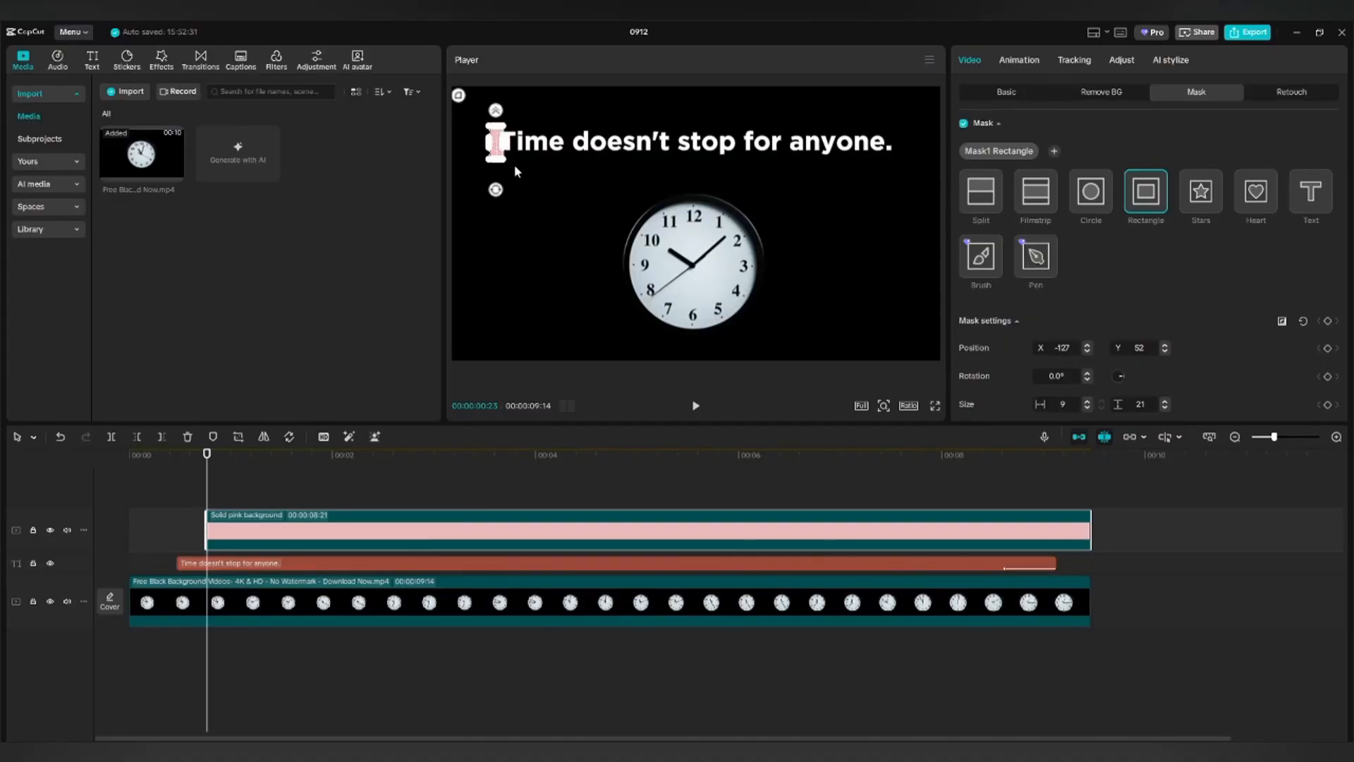
left_click(1327, 322)
left_click_drag(206, 499, 1002, 503)
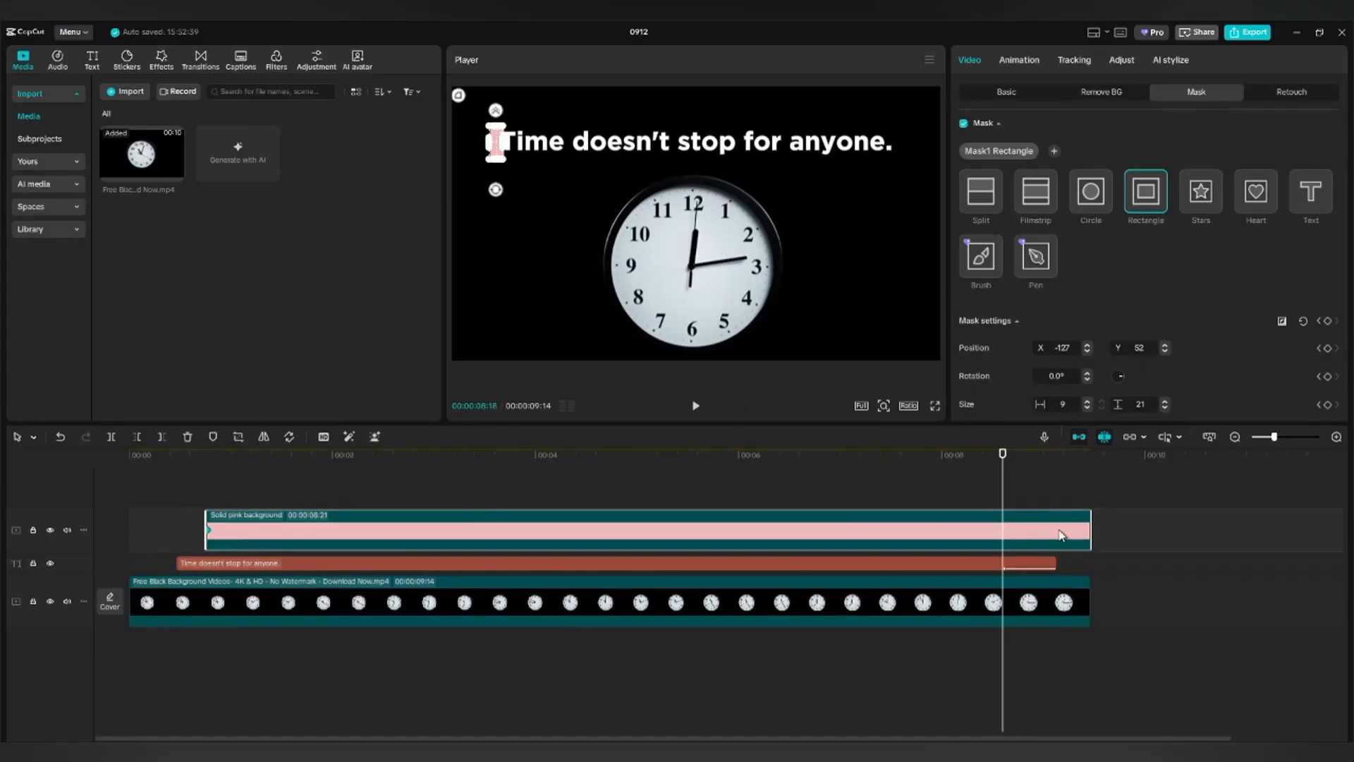
left_click_drag(1003, 496, 986, 500)
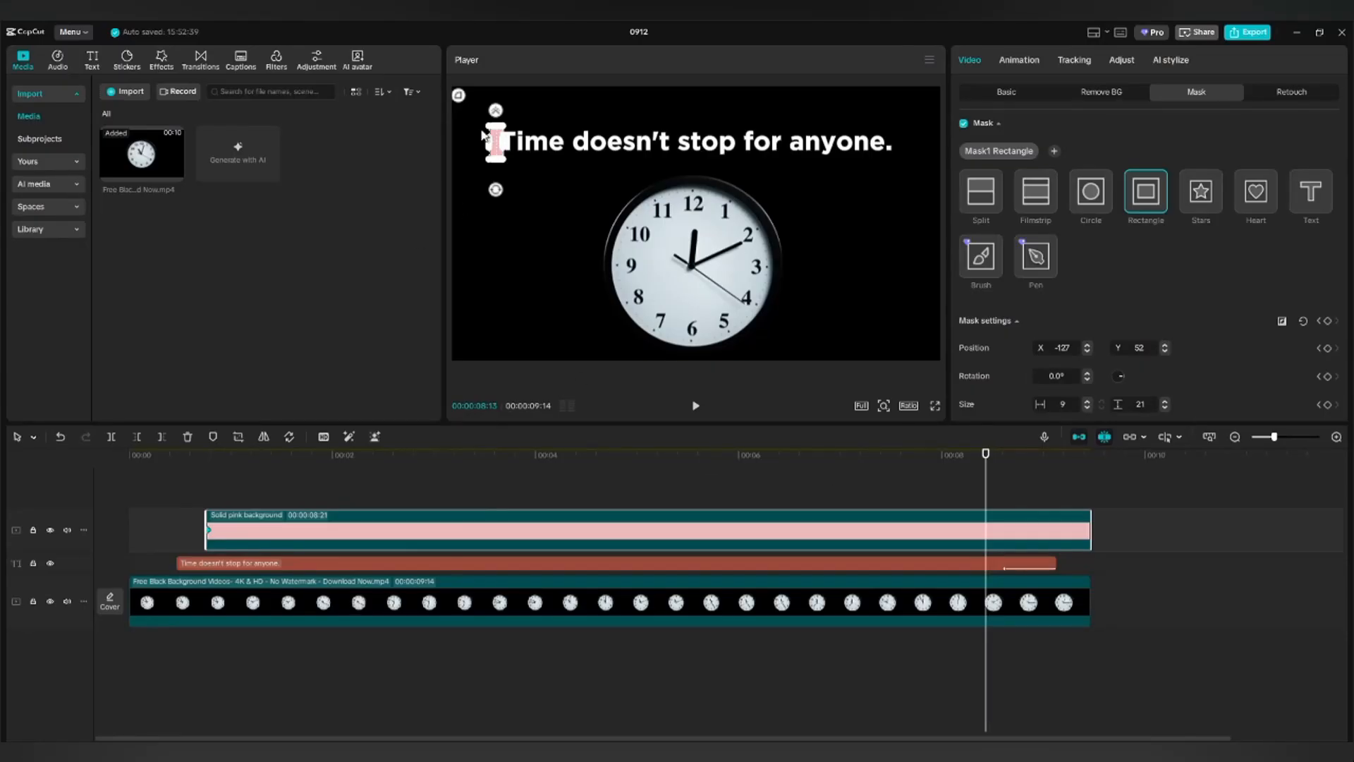
left_click_drag(497, 148, 756, 151)
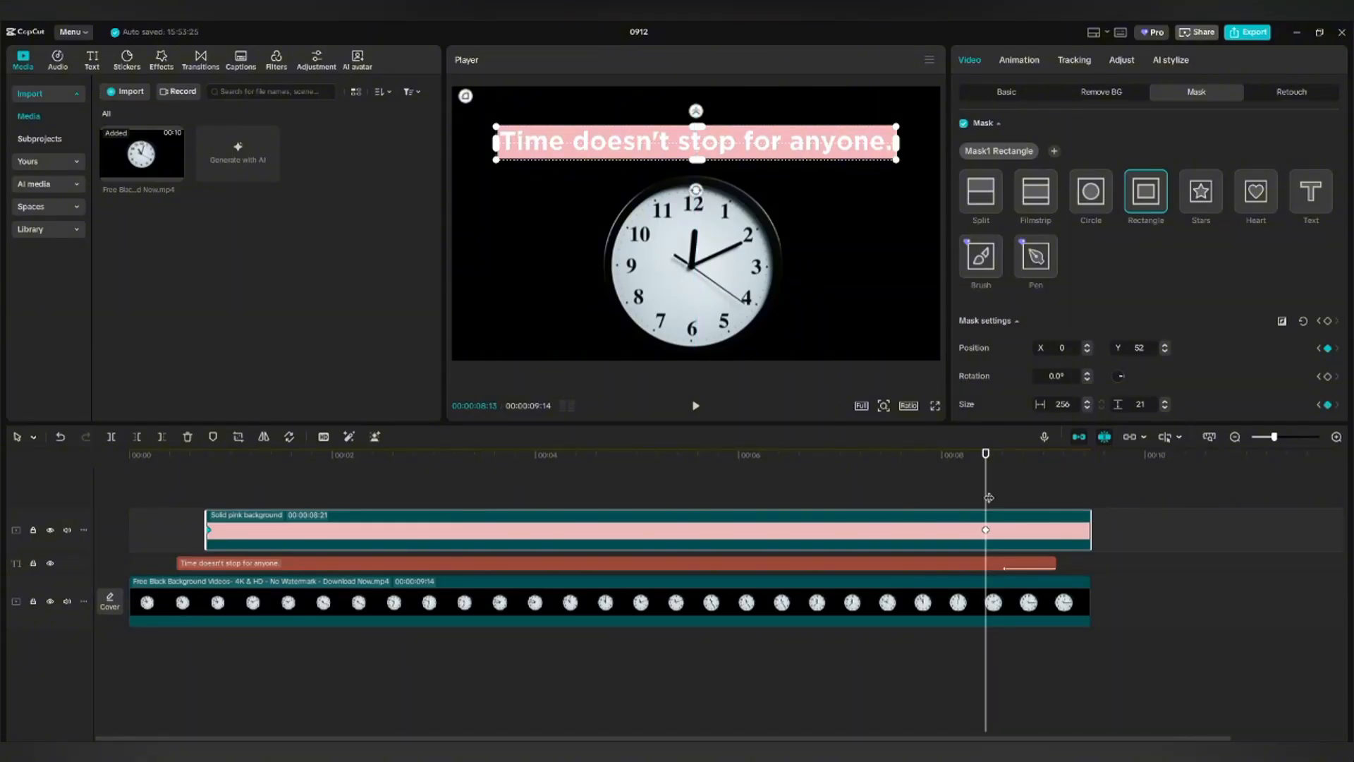
left_click_drag(989, 498, 188, 543)
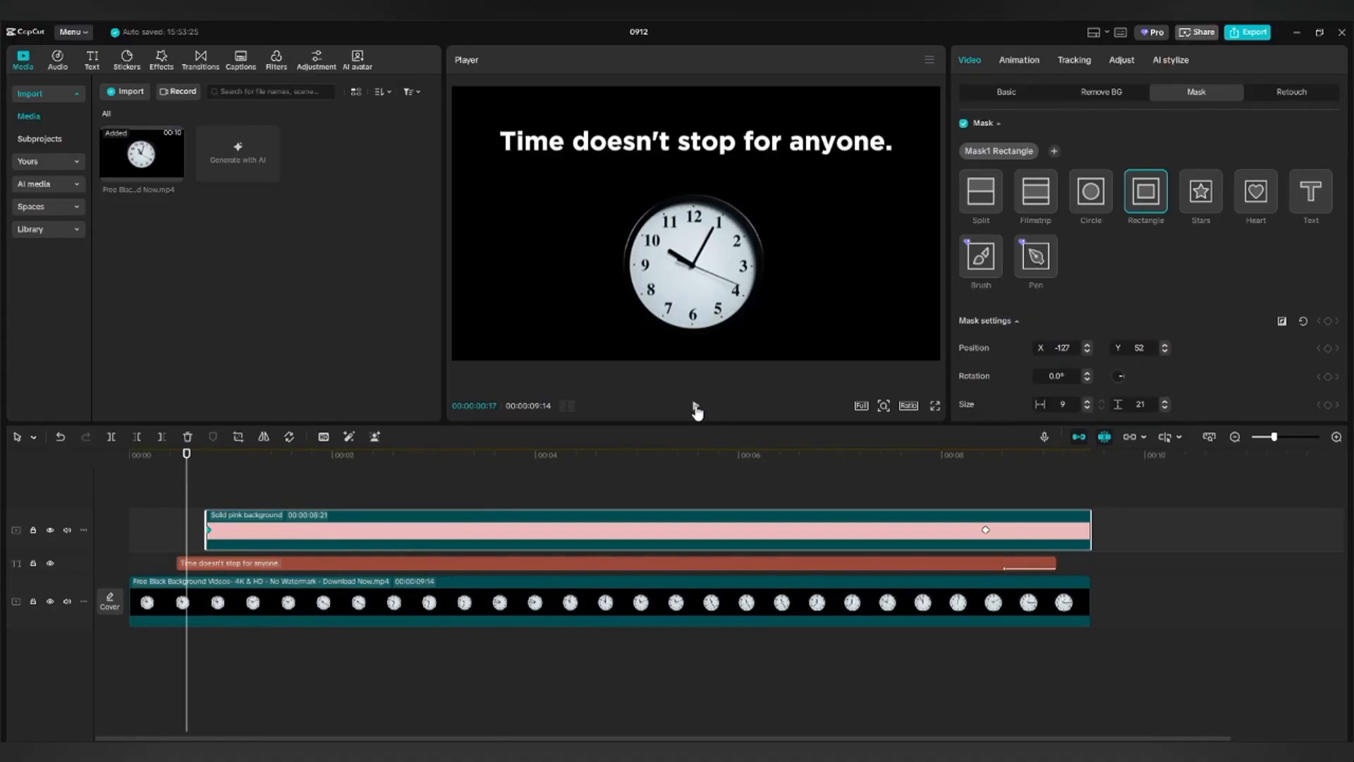
left_click(190, 491)
left_click(182, 495)
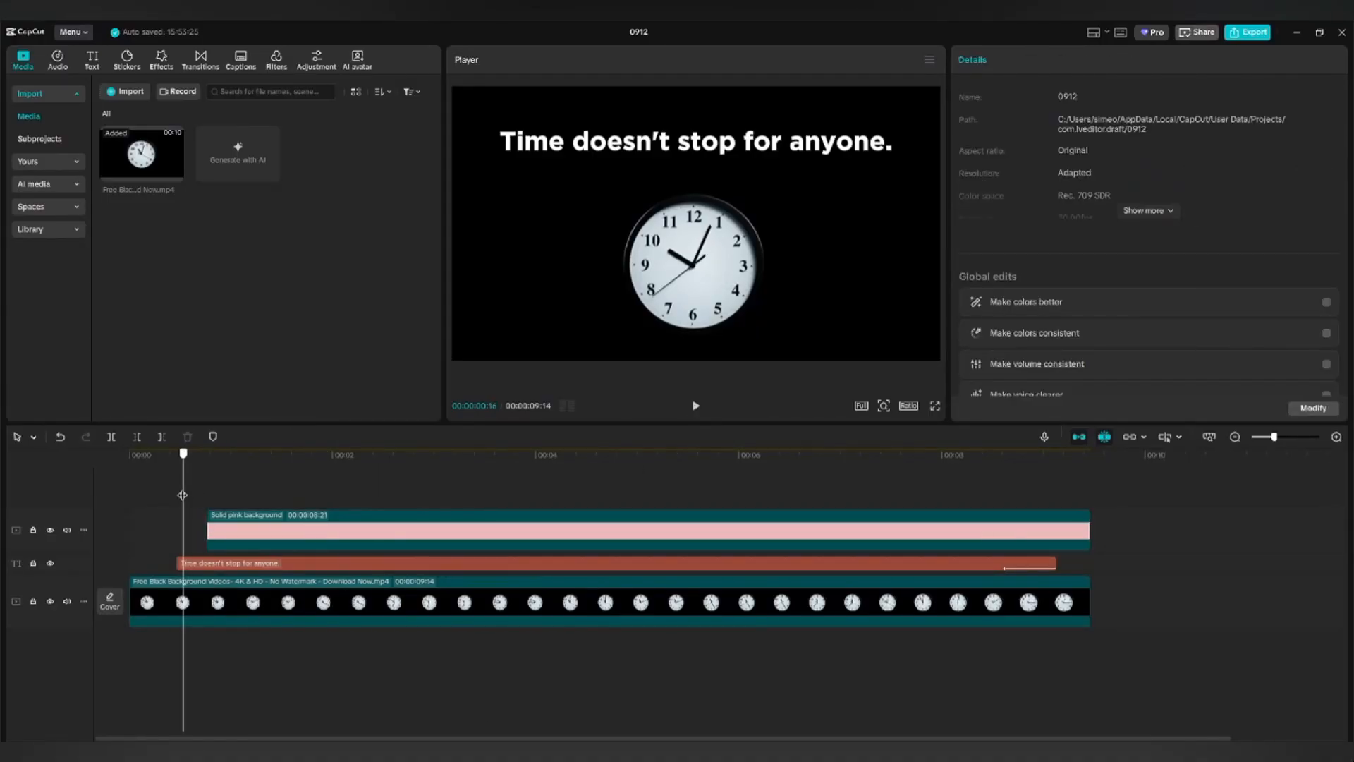
left_click(696, 406)
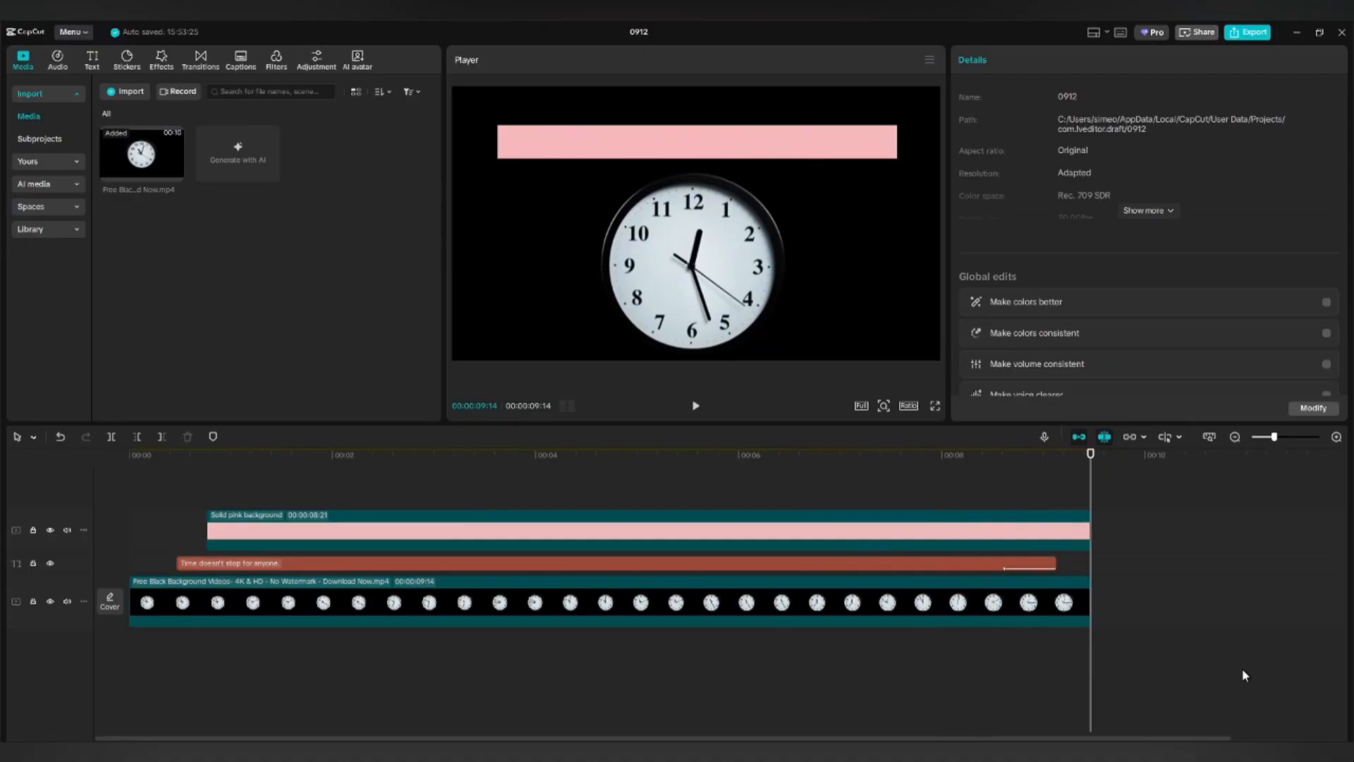
left_click(1055, 532)
left_click_drag(1089, 531, 1080, 531)
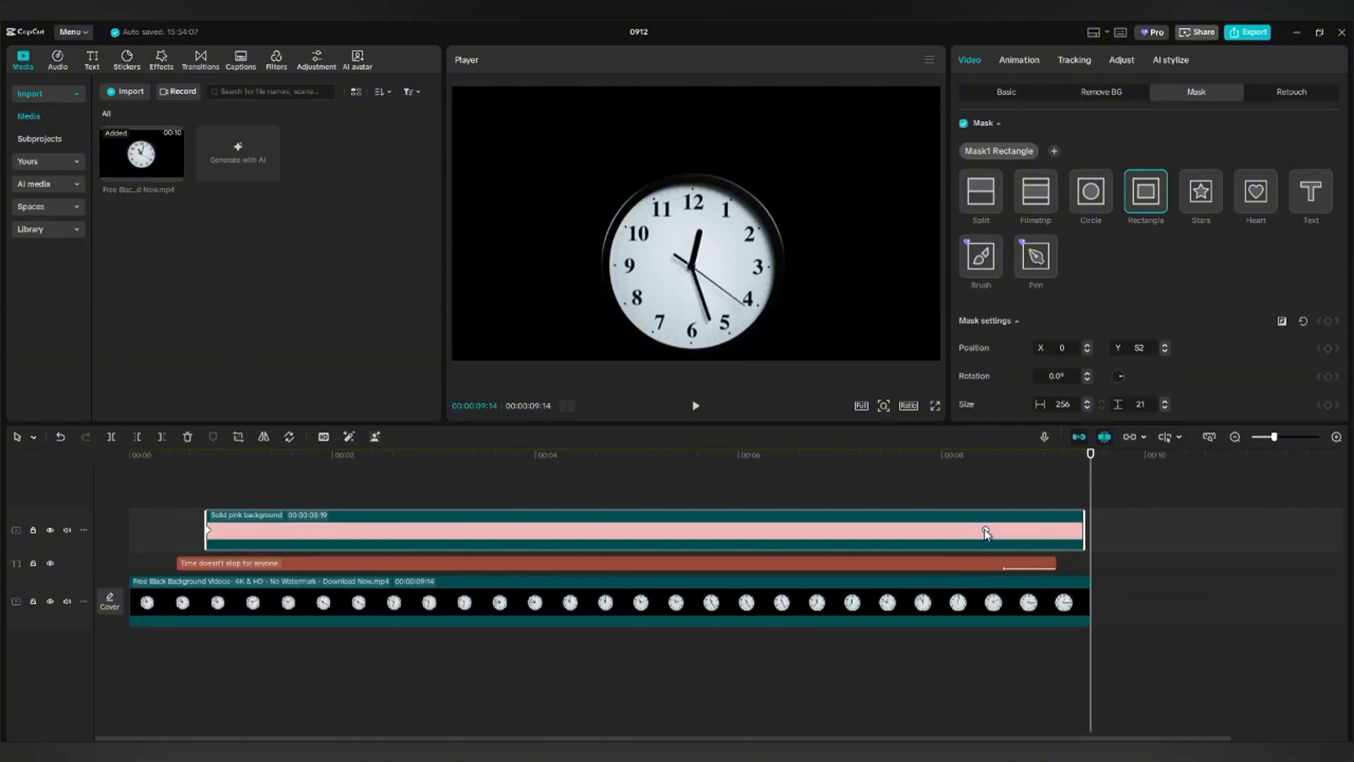
left_click_drag(986, 533, 407, 543)
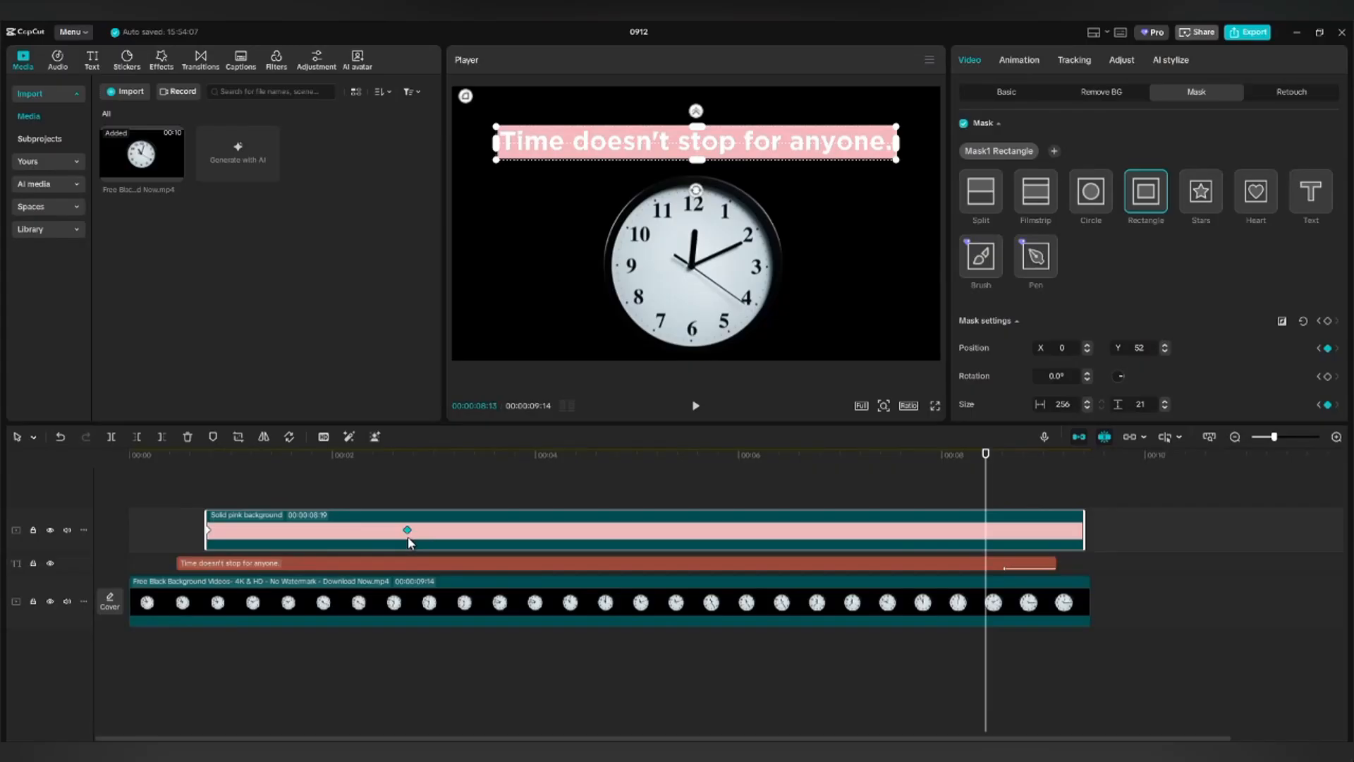
left_click(178, 530)
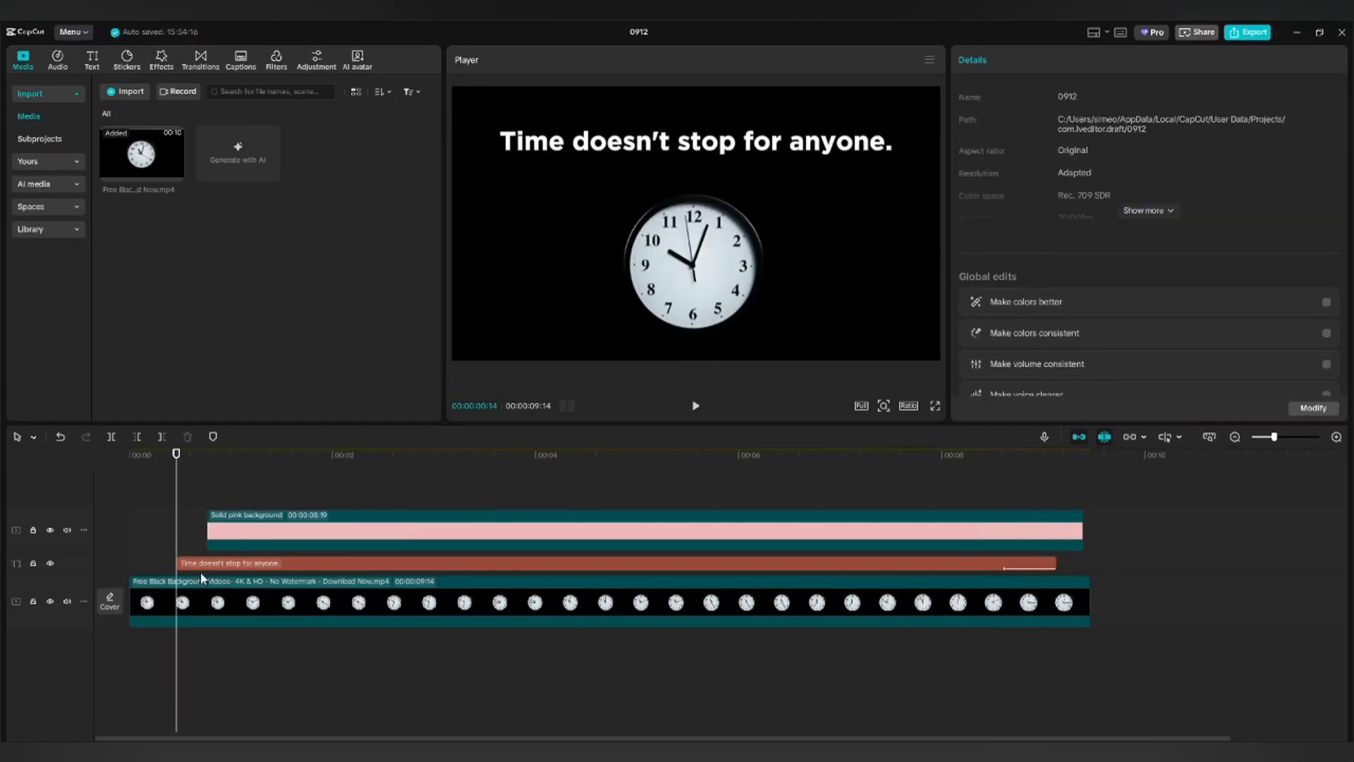
Play back the clock and title animation in the preview.
left_click(695, 407)
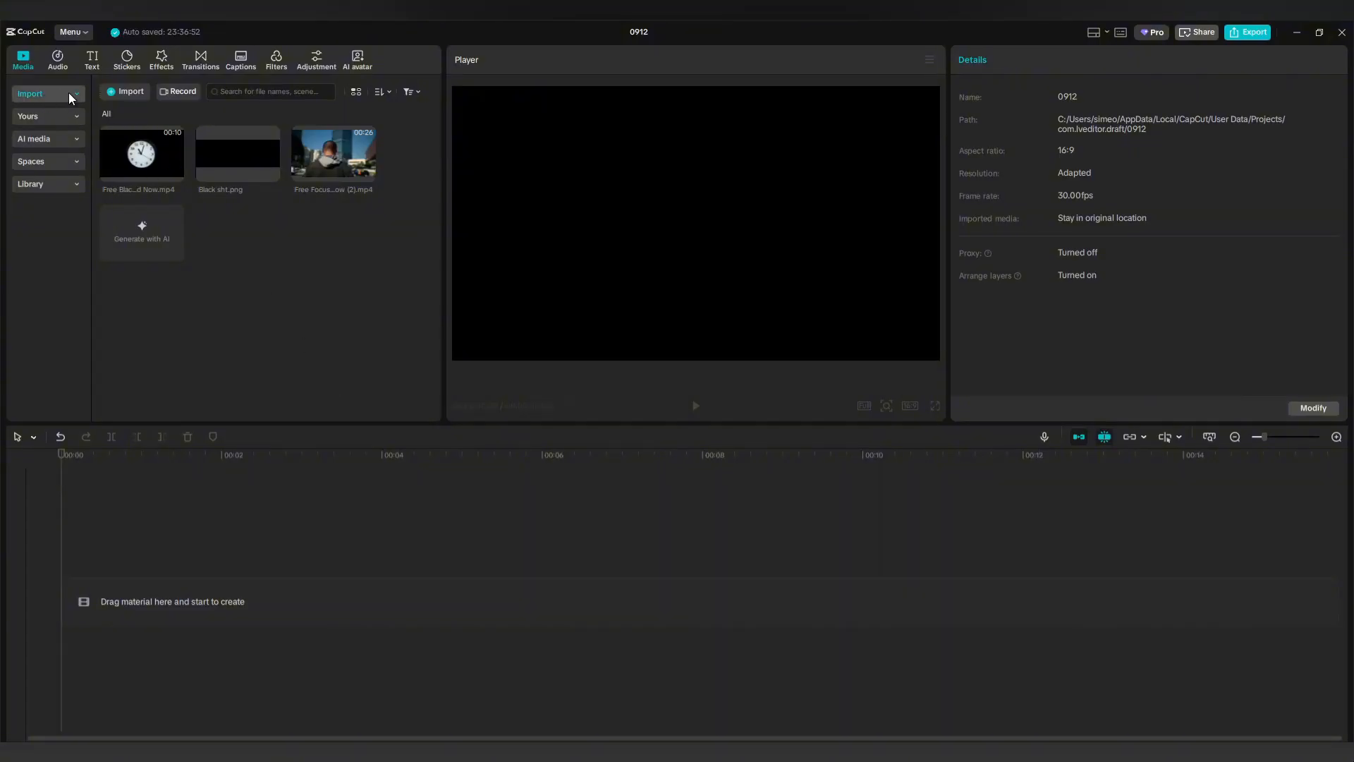
Add the black stock clip from the Library to the timeline.
left_click(28, 63)
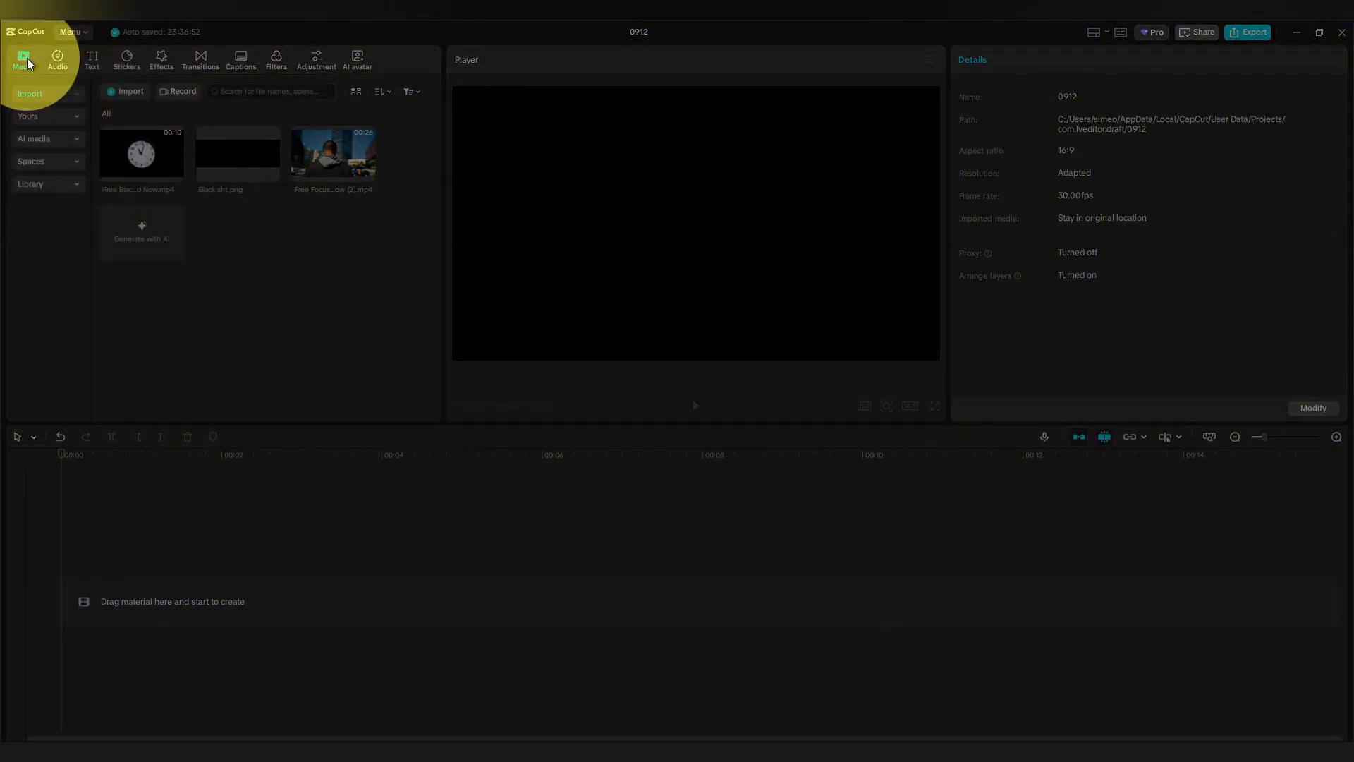
left_click(75, 184)
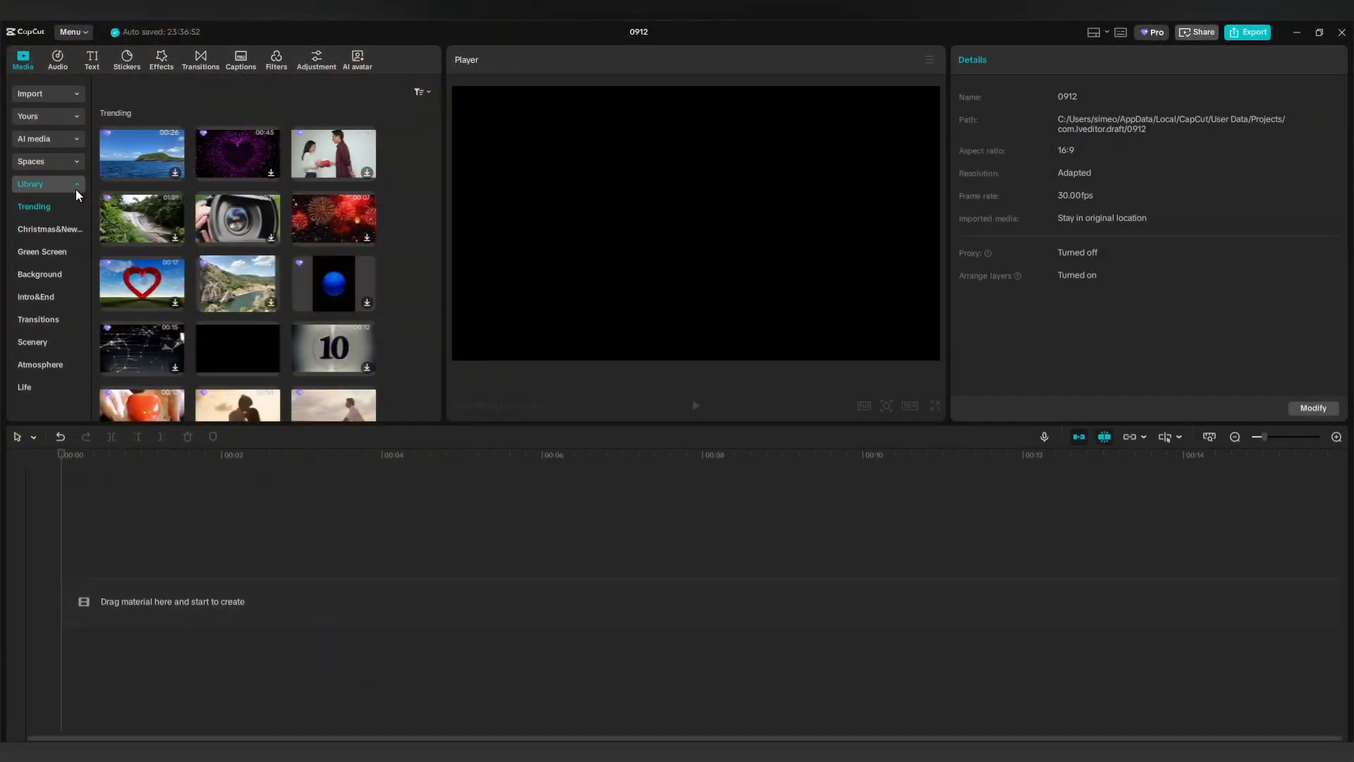
left_click_drag(225, 339, 196, 585)
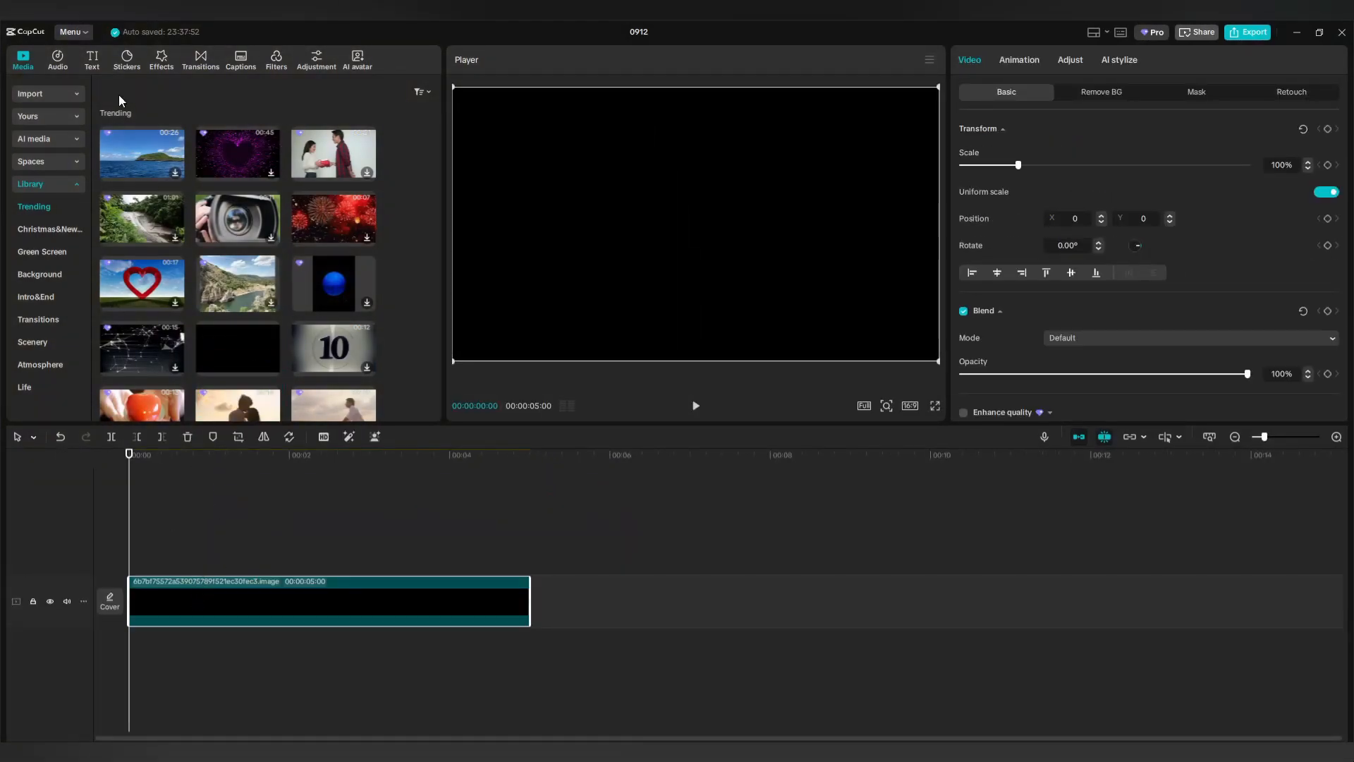
Add a Default text layer over the black clip, extend it to match, and change it to REVEAL.
left_click(94, 62)
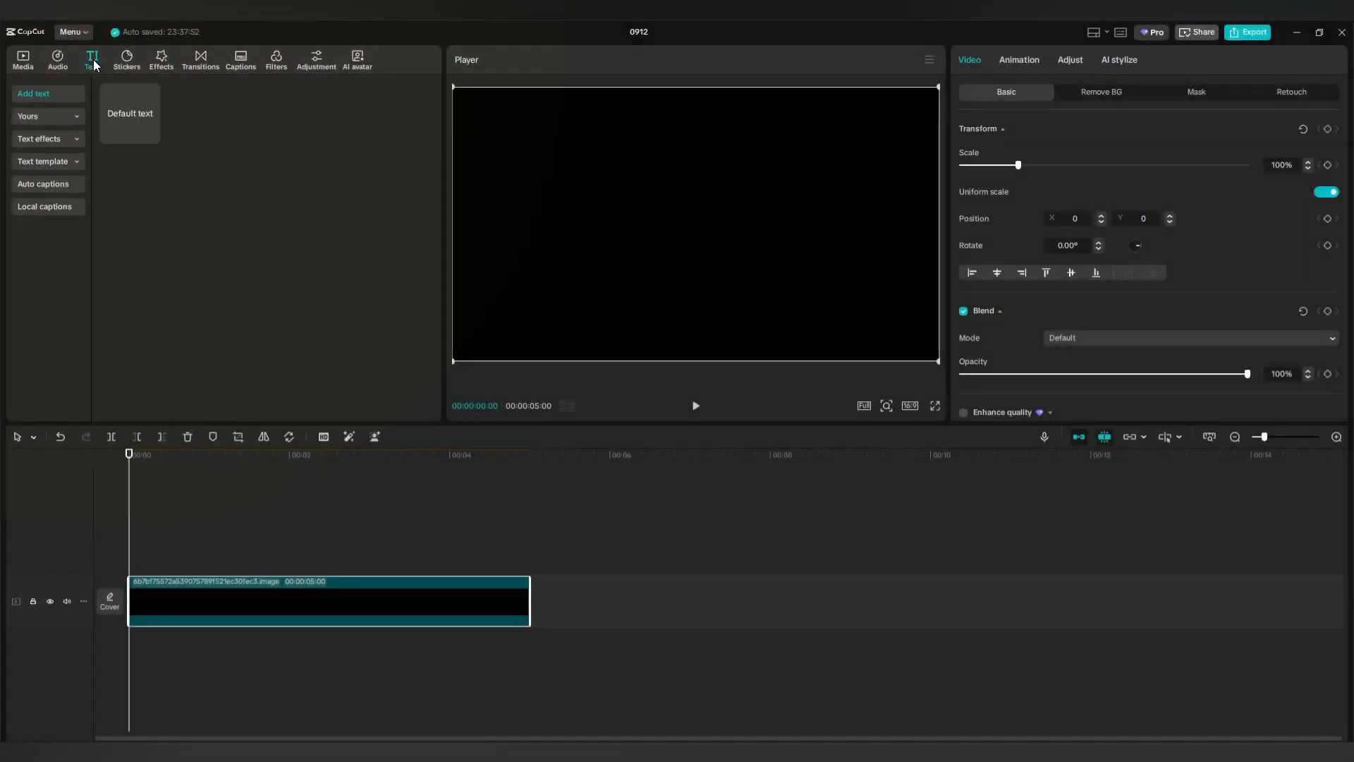
left_click_drag(128, 113, 155, 586)
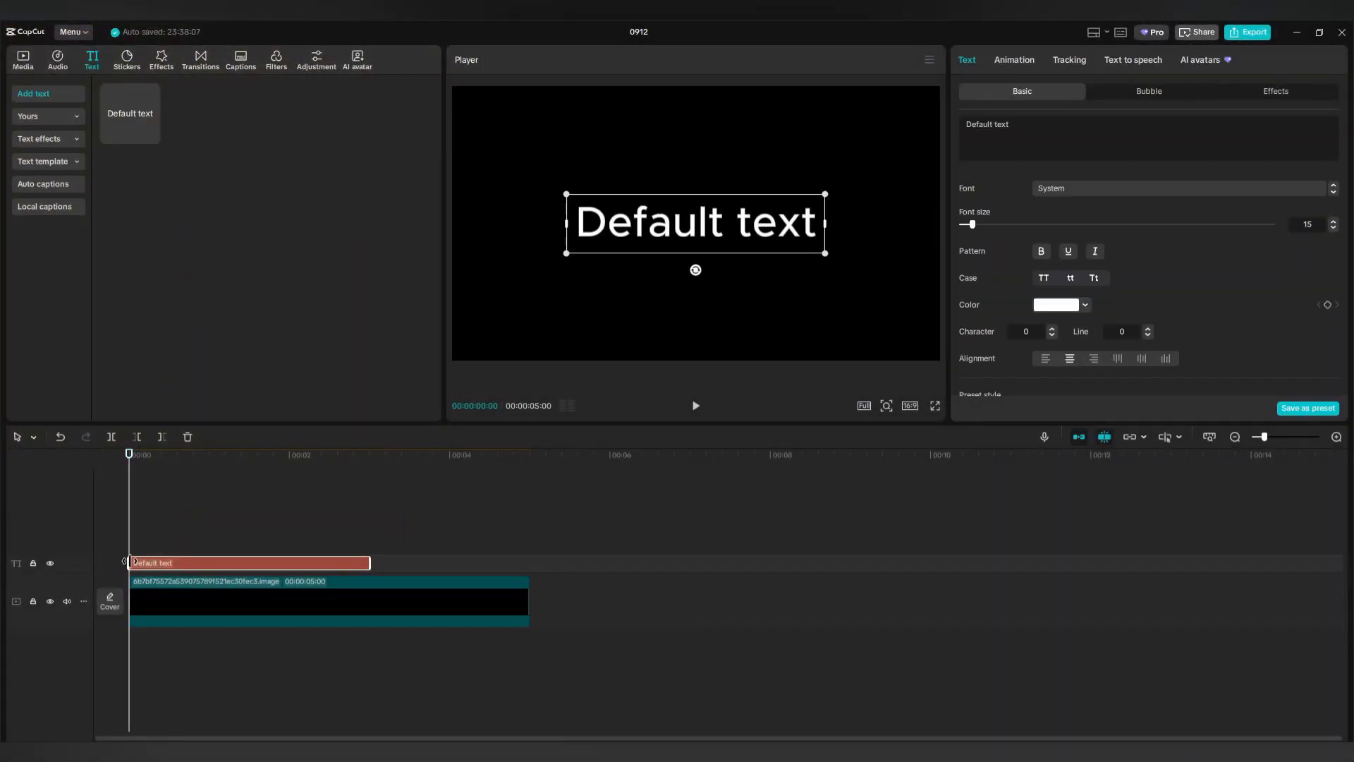
left_click_drag(369, 562, 529, 562)
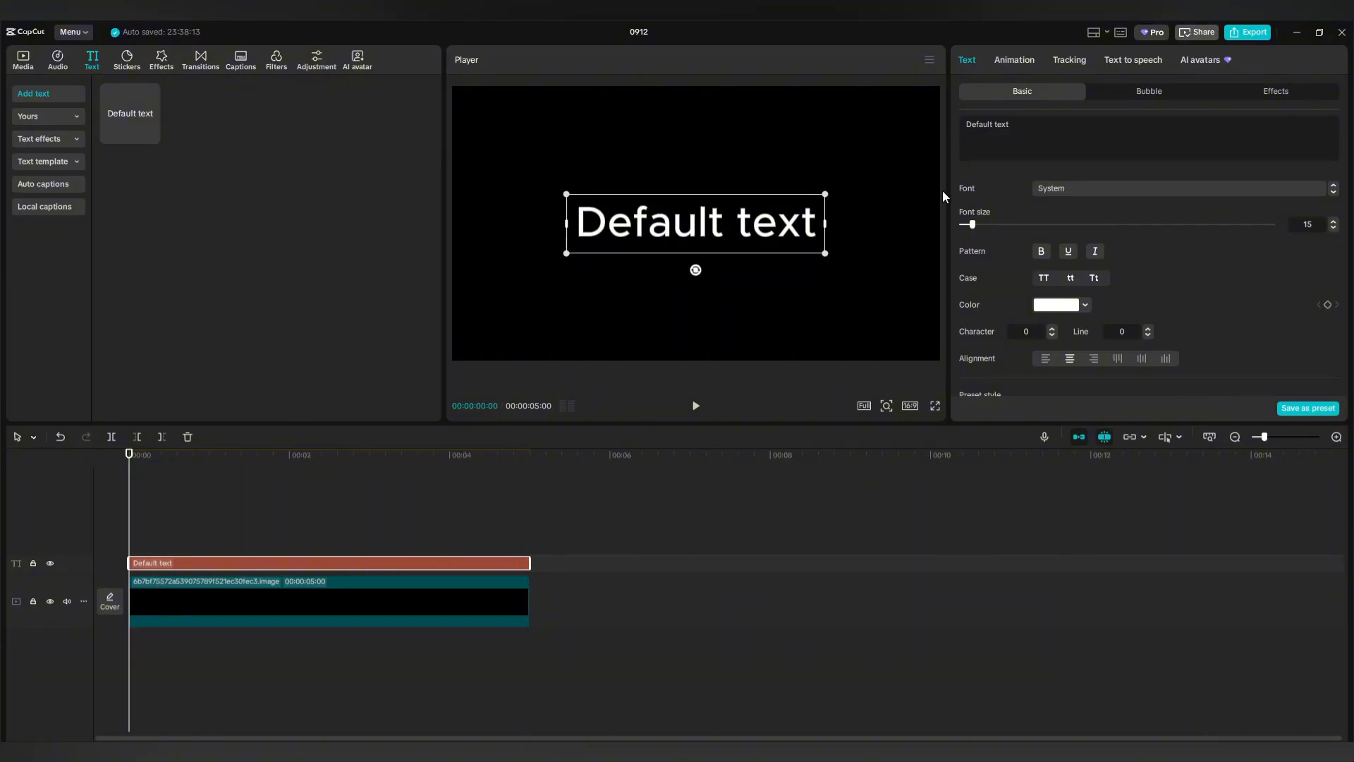
left_click(1026, 121)
left_click_drag(1012, 125, 969, 125)
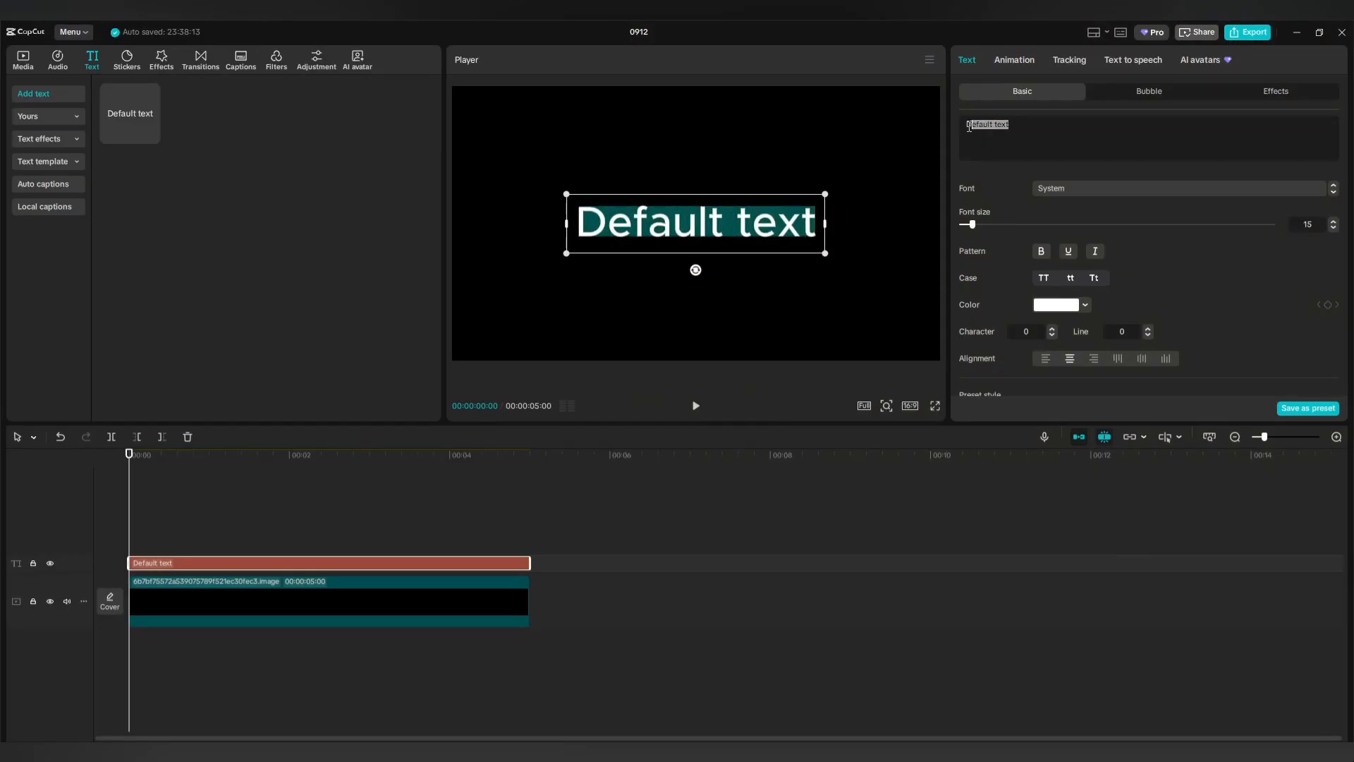
type("RE")
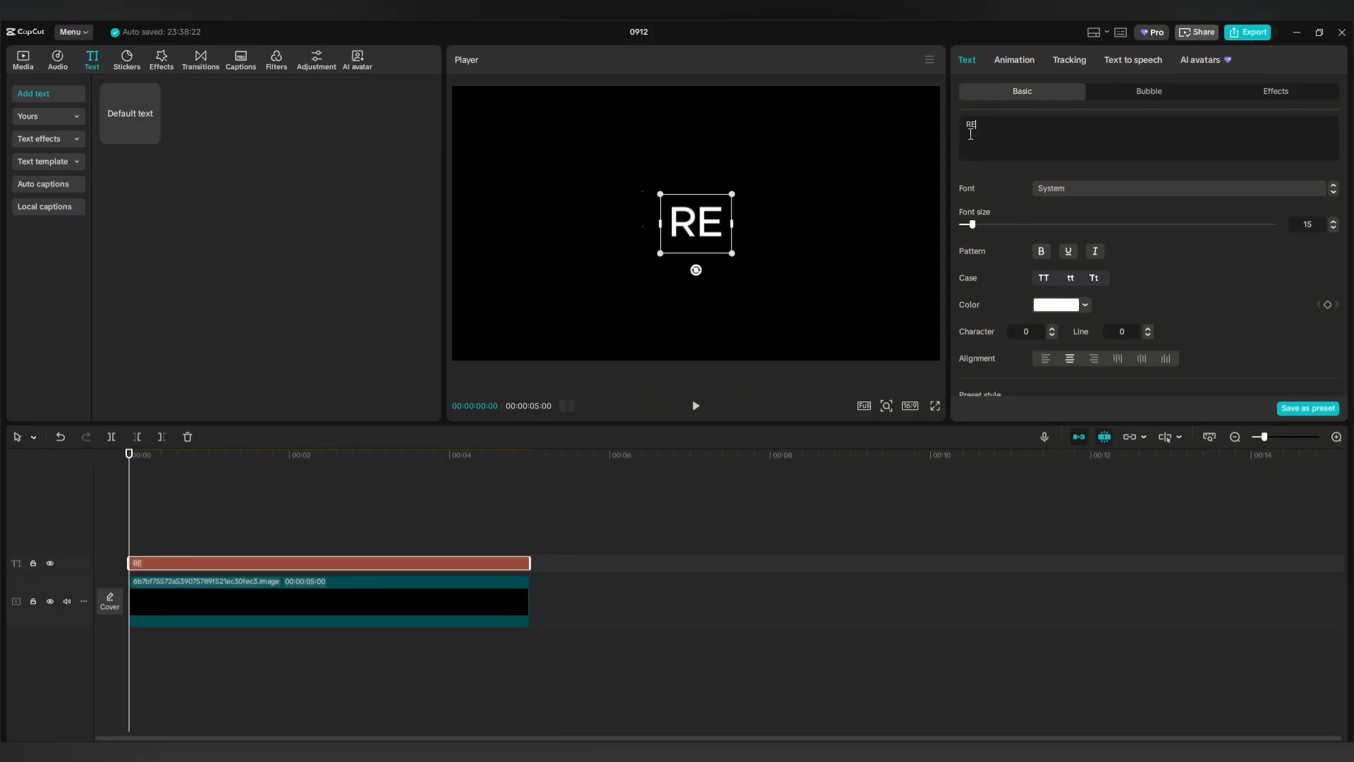
type("VEAL")
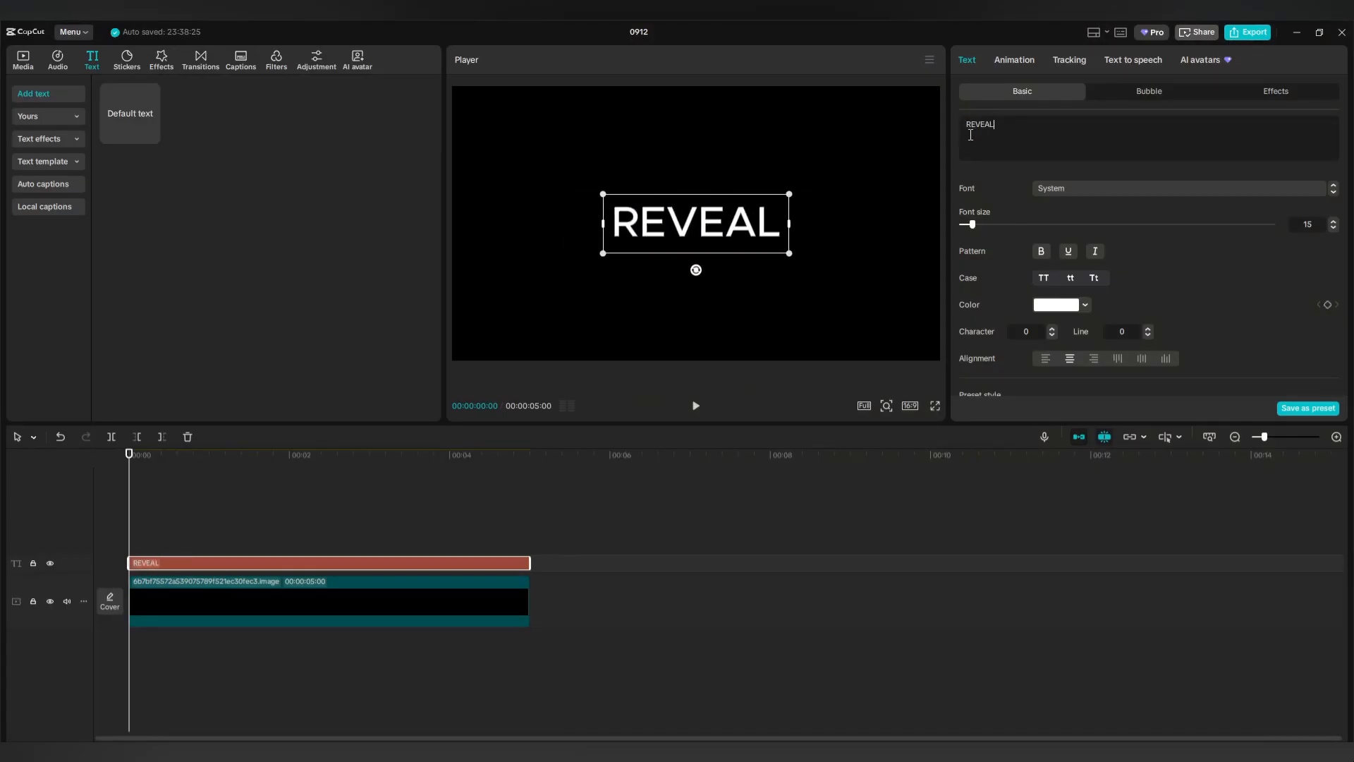
Give REVEAL the heavy ゴンタカナ font, enlarge it, and set character spacing to -2.
left_click(1084, 186)
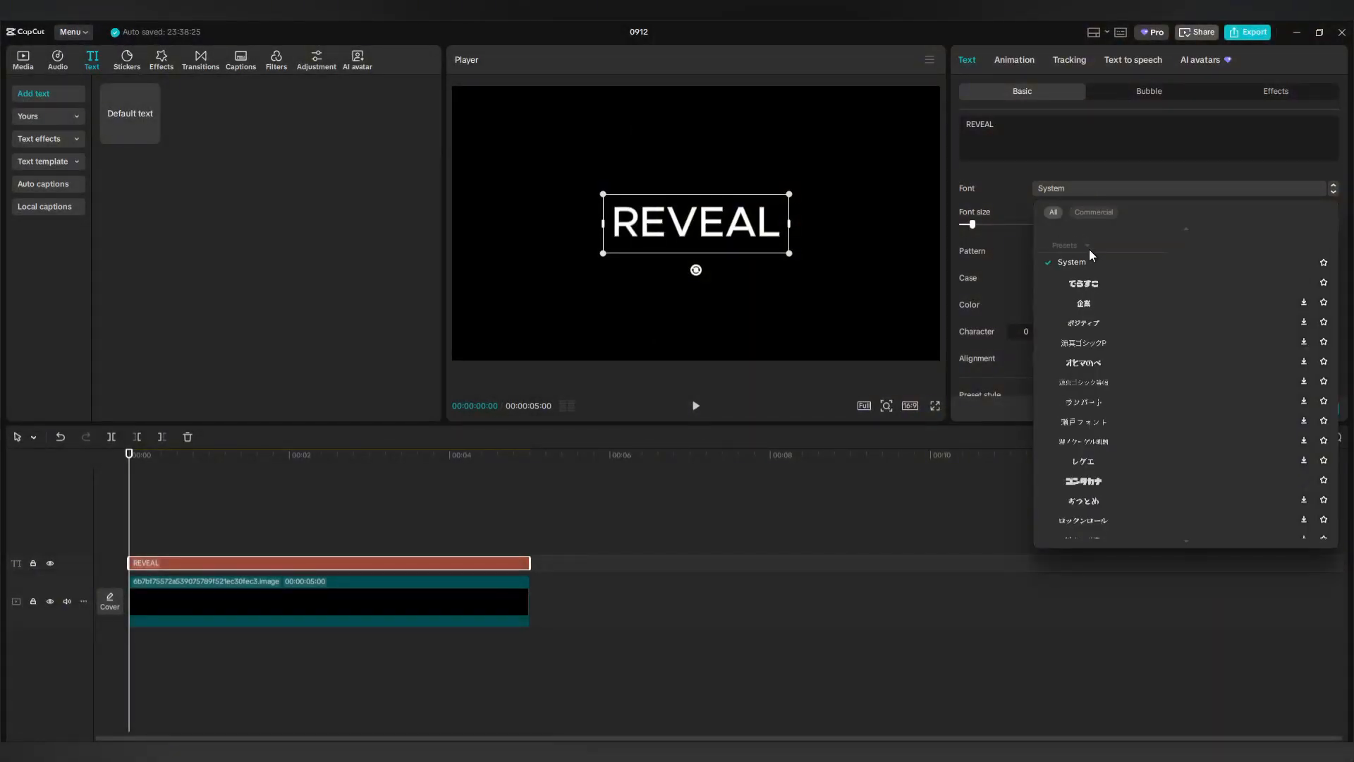
key("Down")
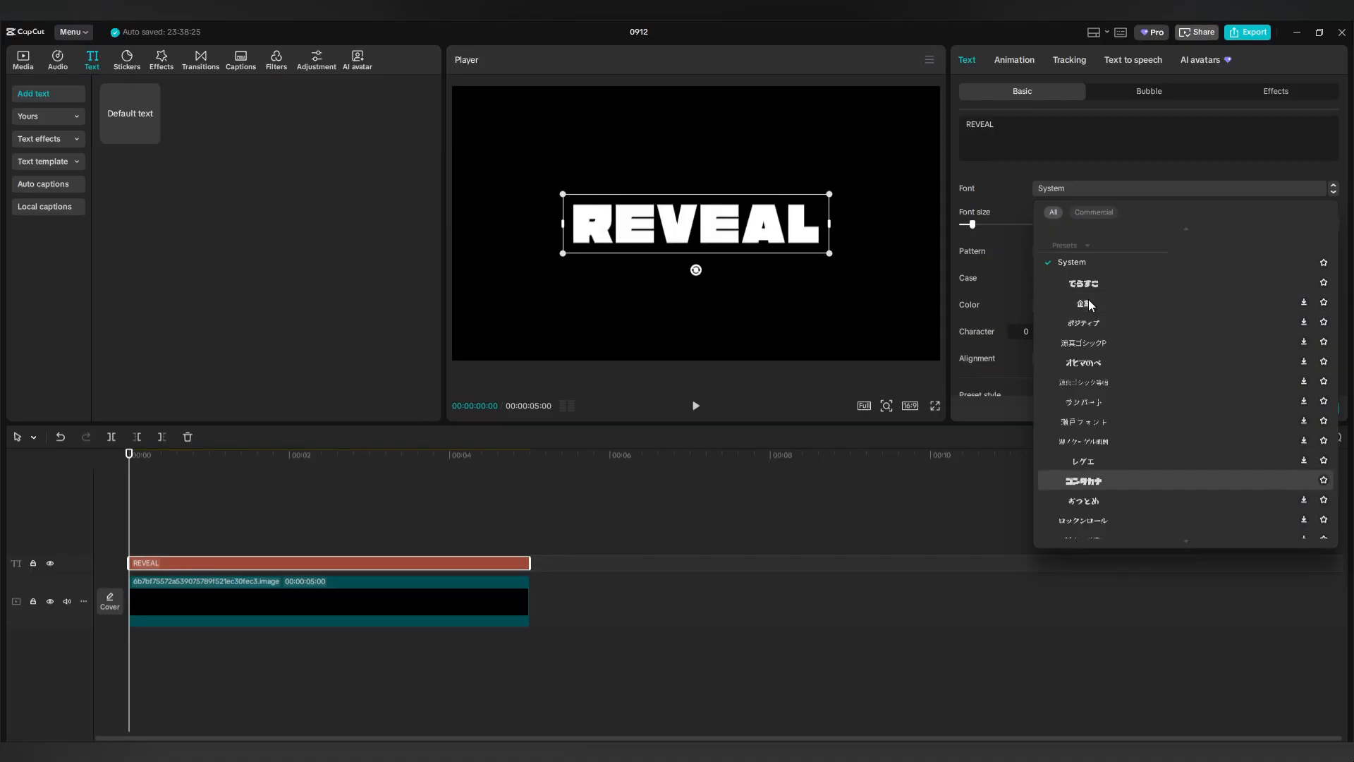
left_click(1093, 479)
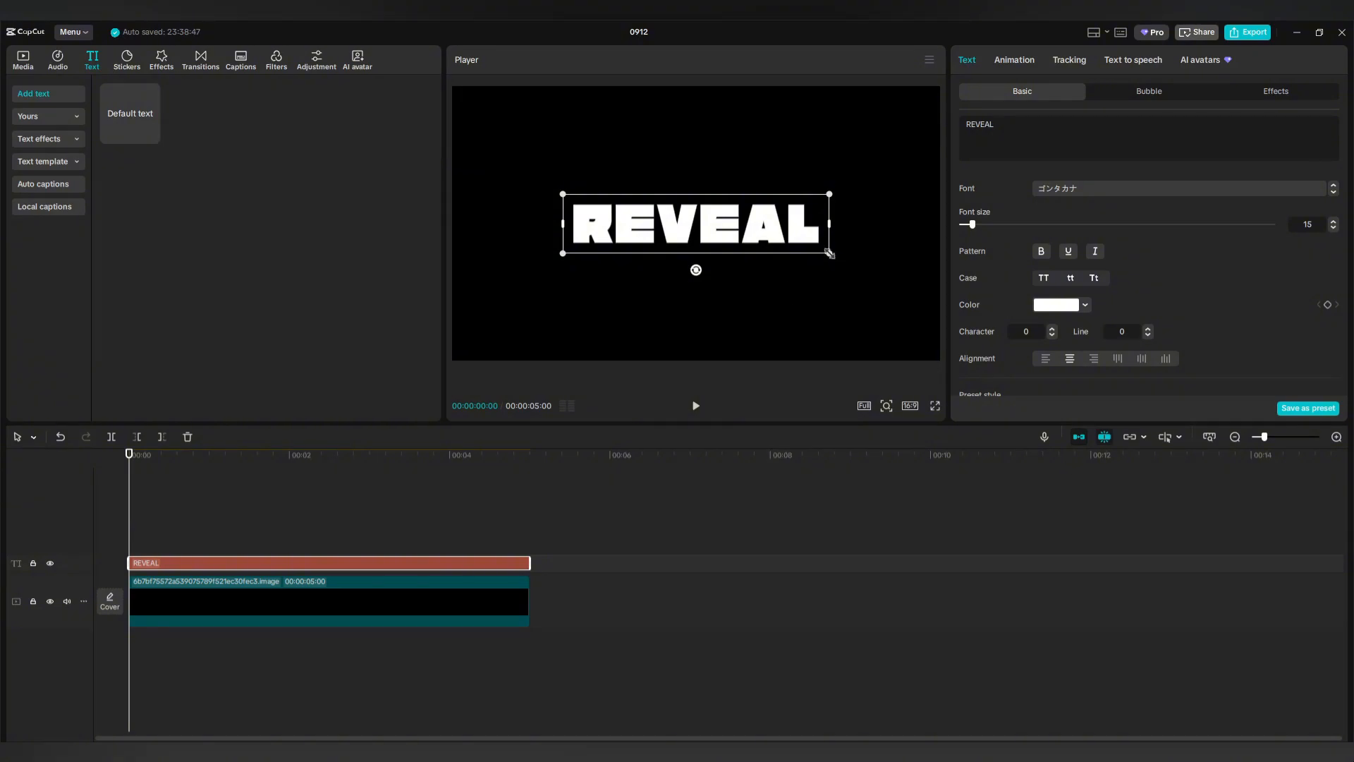
left_click_drag(829, 253, 938, 369)
scroll(1050, 261, "down", 1)
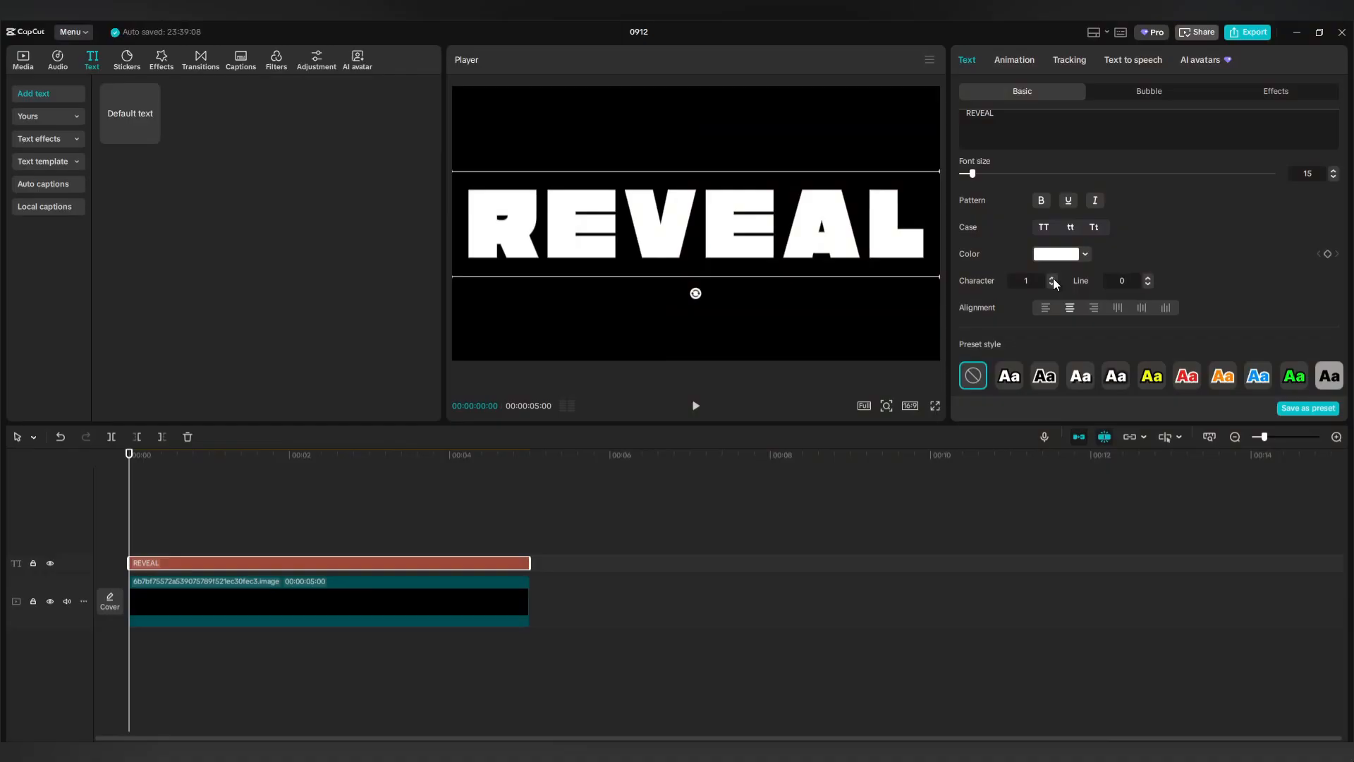
left_click(1052, 284)
left_click(1051, 284)
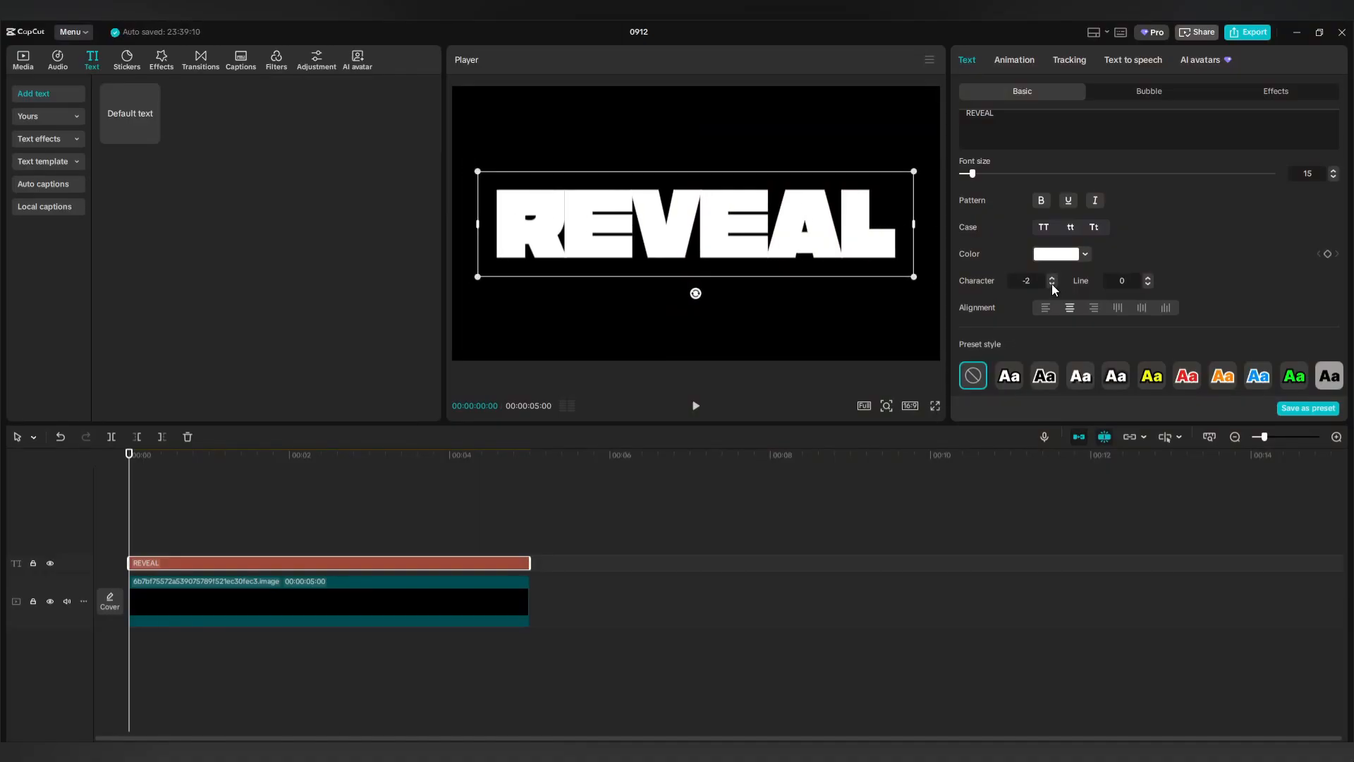
Scale REVEAL to 205% to nearly fill the frame width, then select the black clip.
left_click_drag(912, 173, 945, 147)
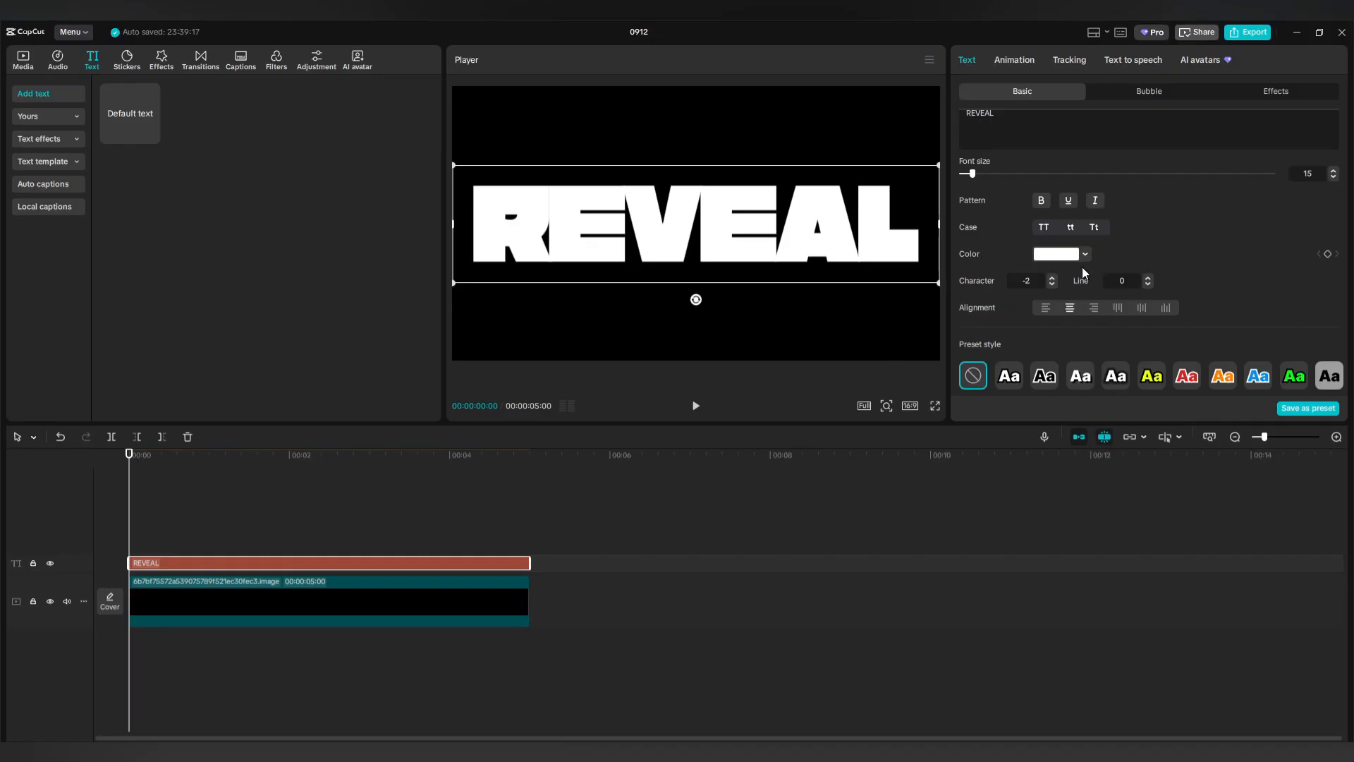
scroll(1082, 266, "down", 3)
left_click_drag(1073, 242, 1078, 243)
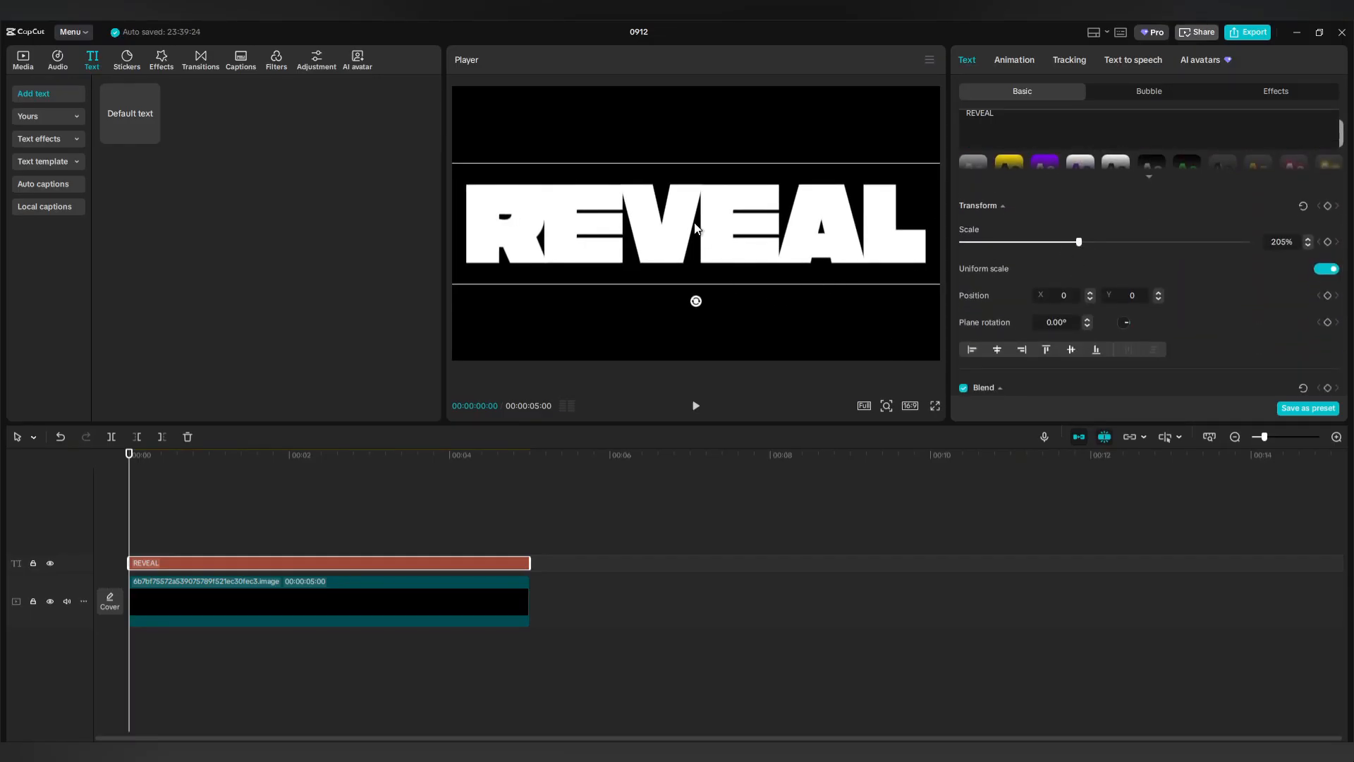
left_click(388, 523)
left_click(341, 607)
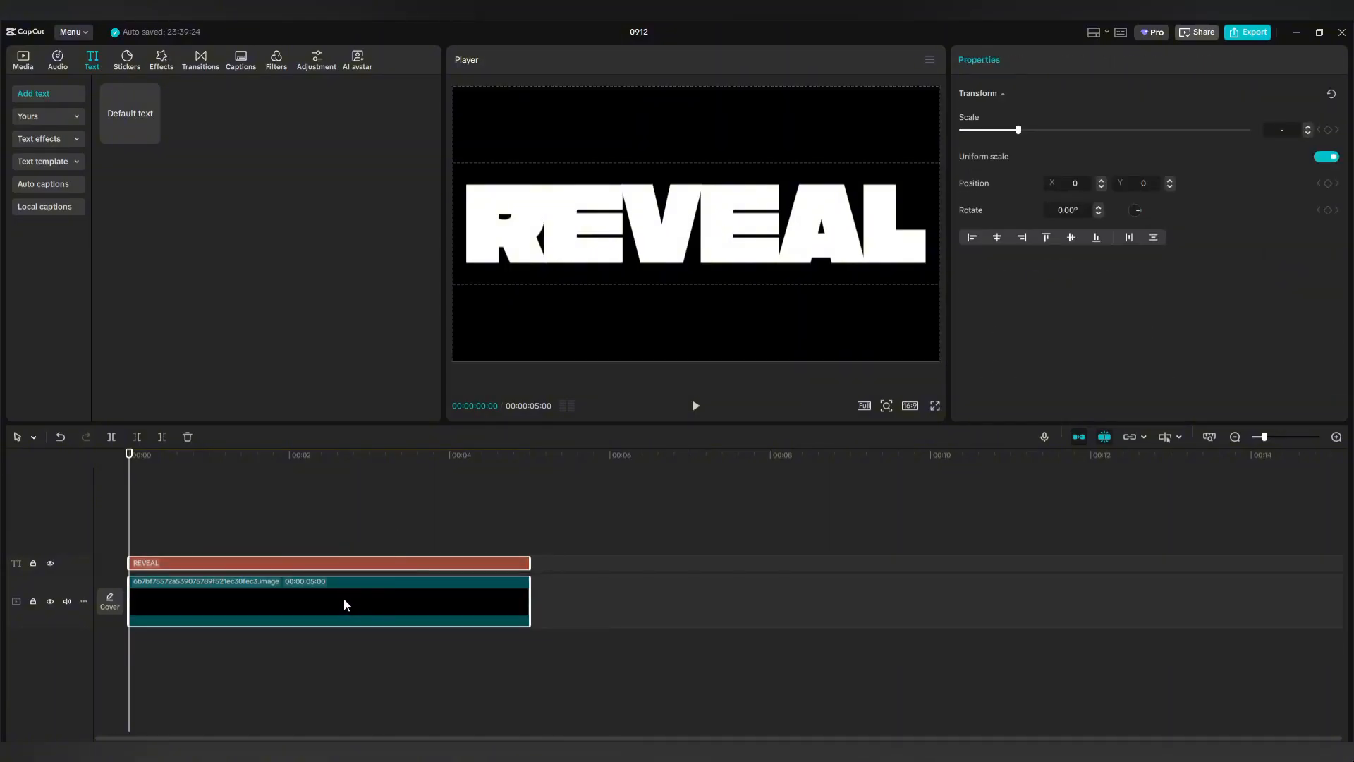
Merge the REVEAL text and black clip into a compound clip on an upper track.
right_click(344, 598)
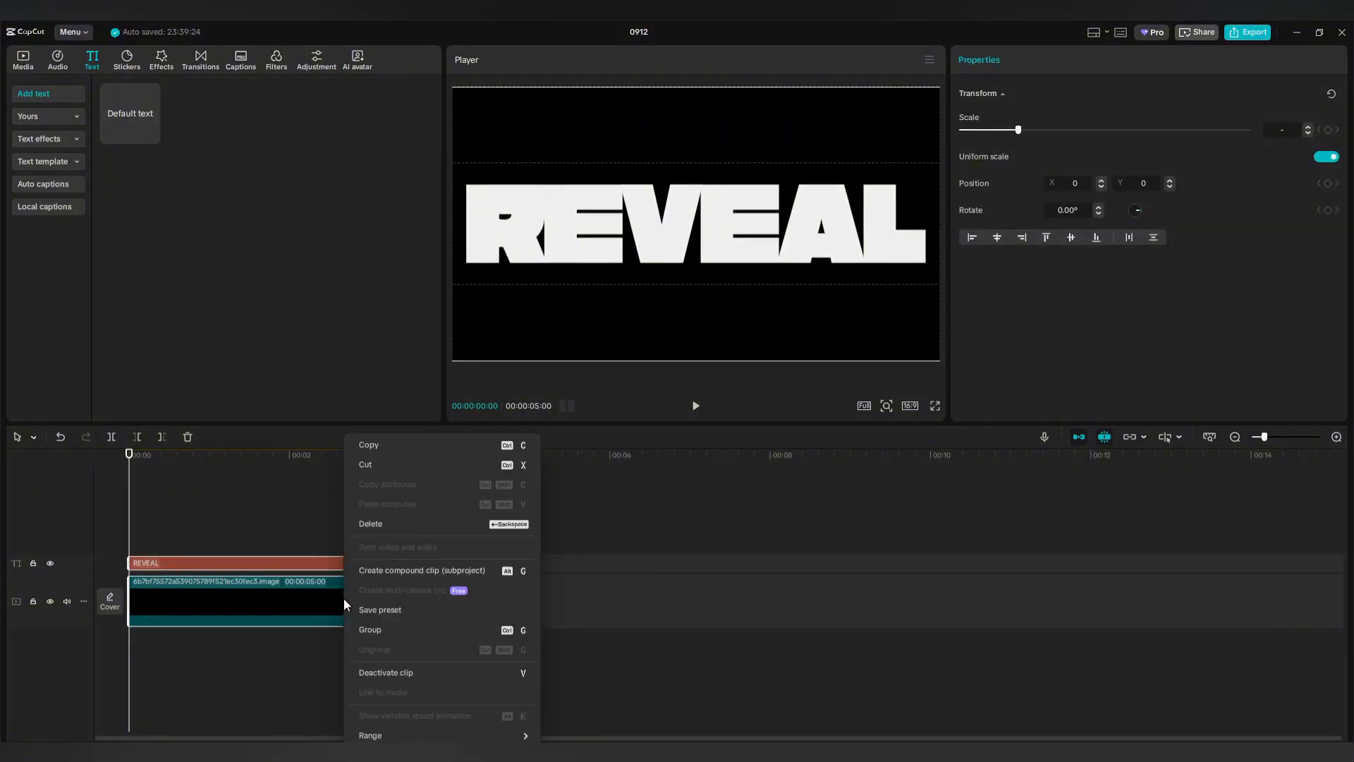
left_click(391, 570)
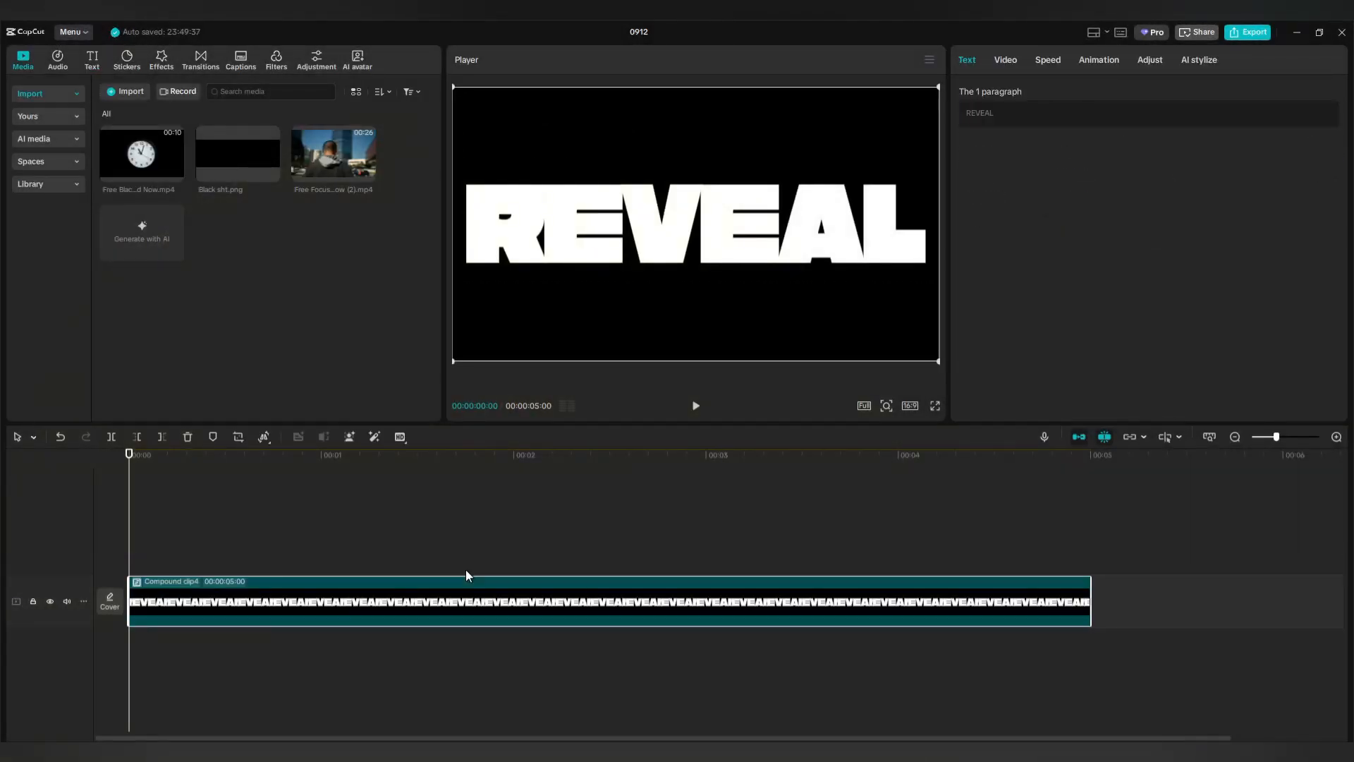
left_click_drag(453, 604, 440, 545)
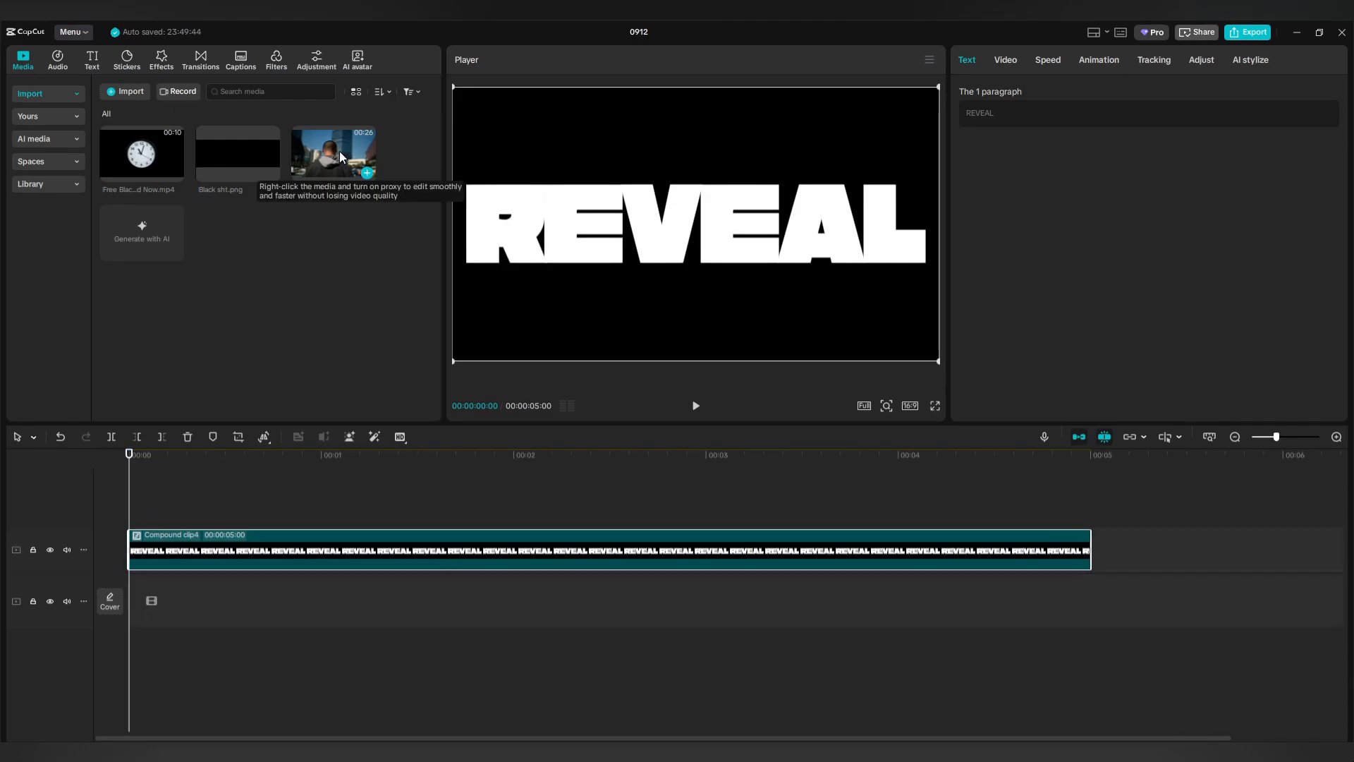
Add the street footage beneath it, trim it at 00:05, and reselect the compound clip.
left_click_drag(340, 151, 189, 583)
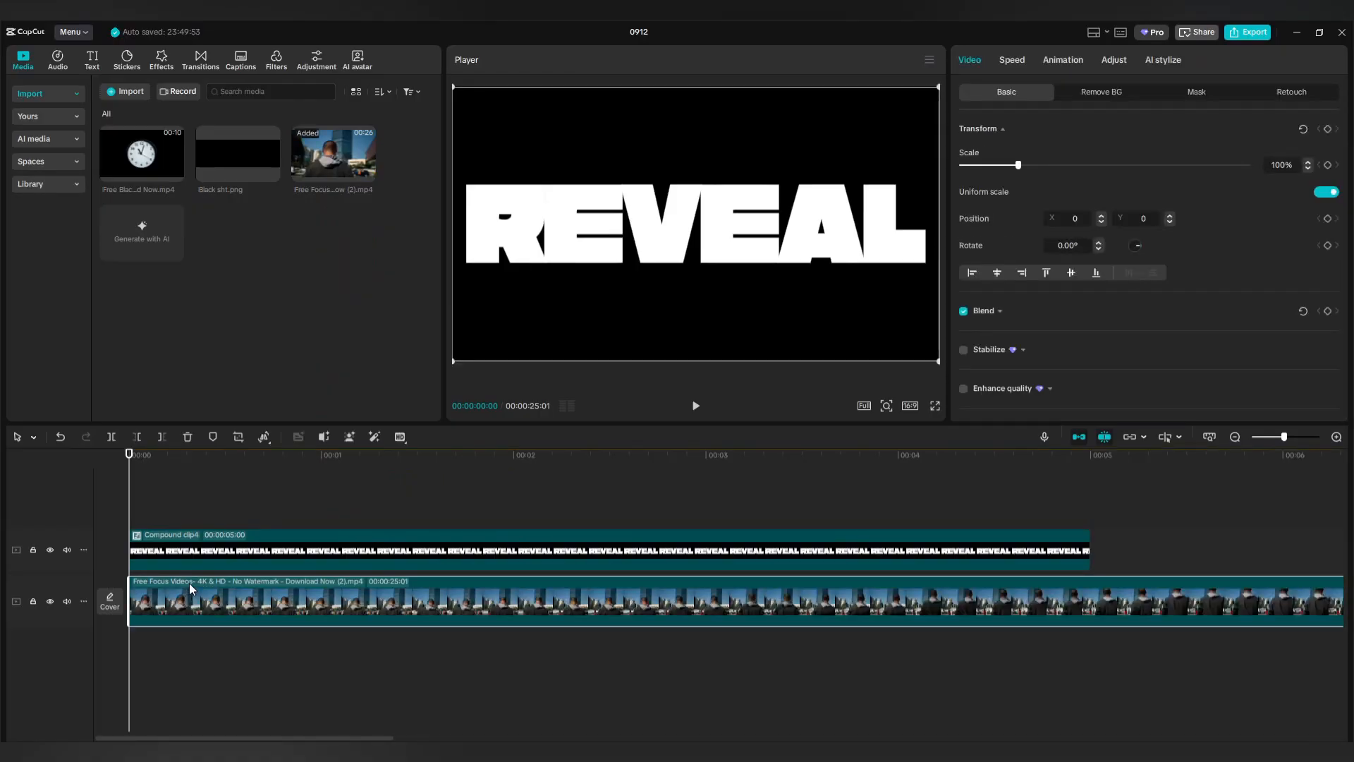
left_click_drag(132, 502, 1089, 520)
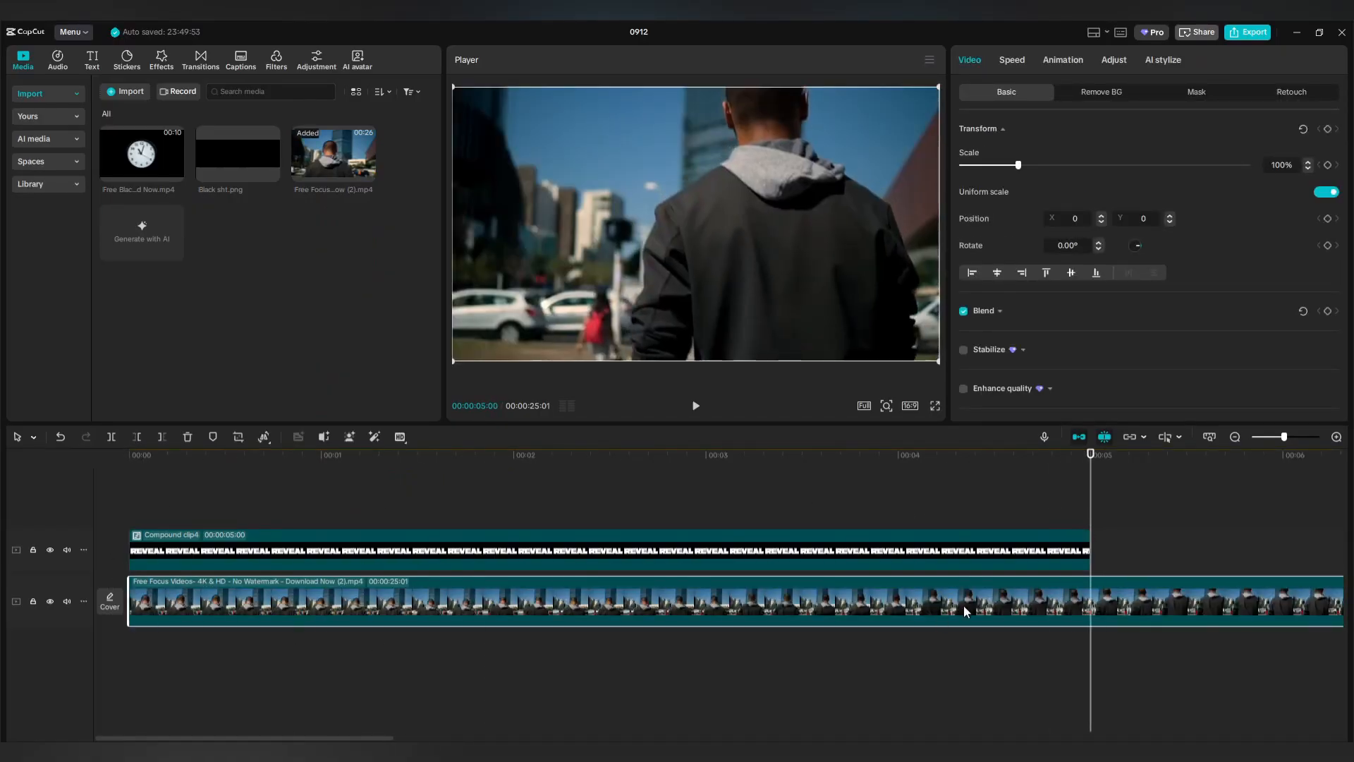
left_click(161, 436)
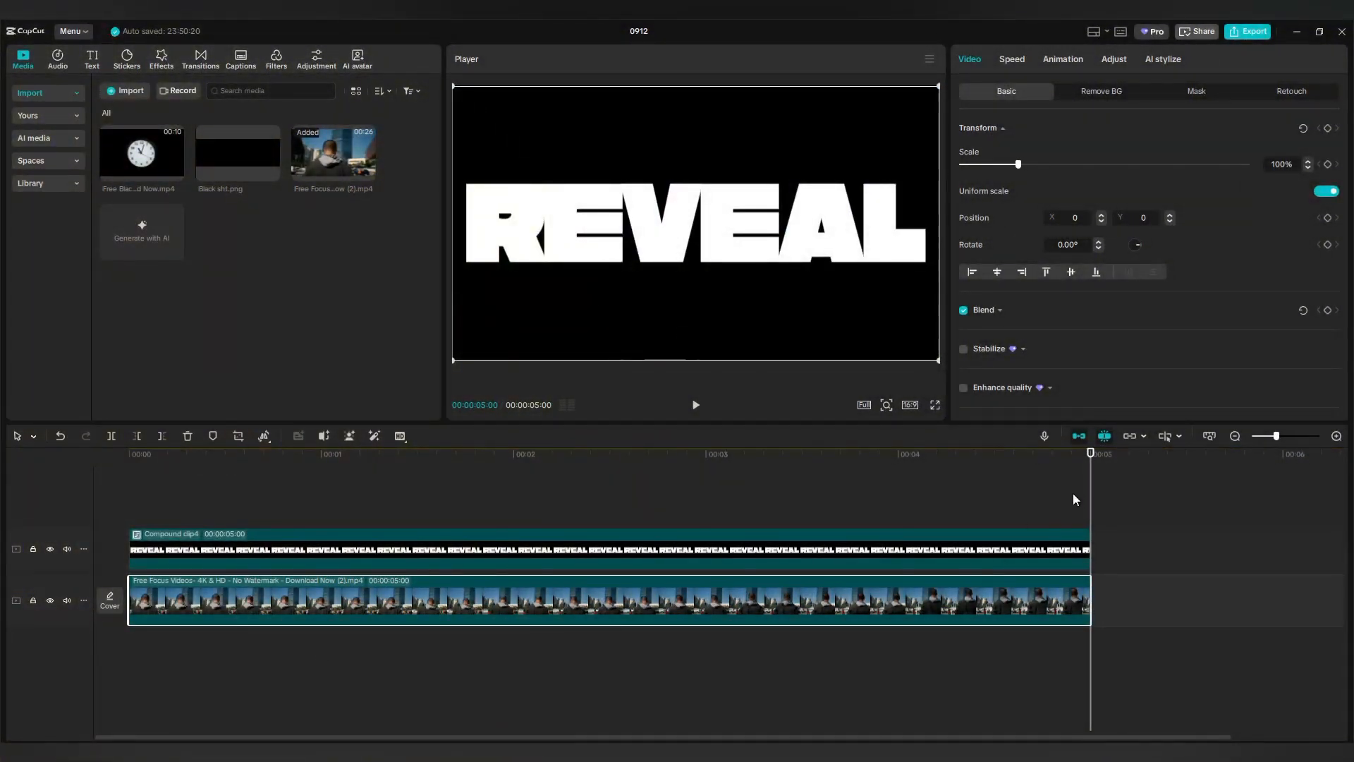
left_click_drag(1092, 507, 129, 539)
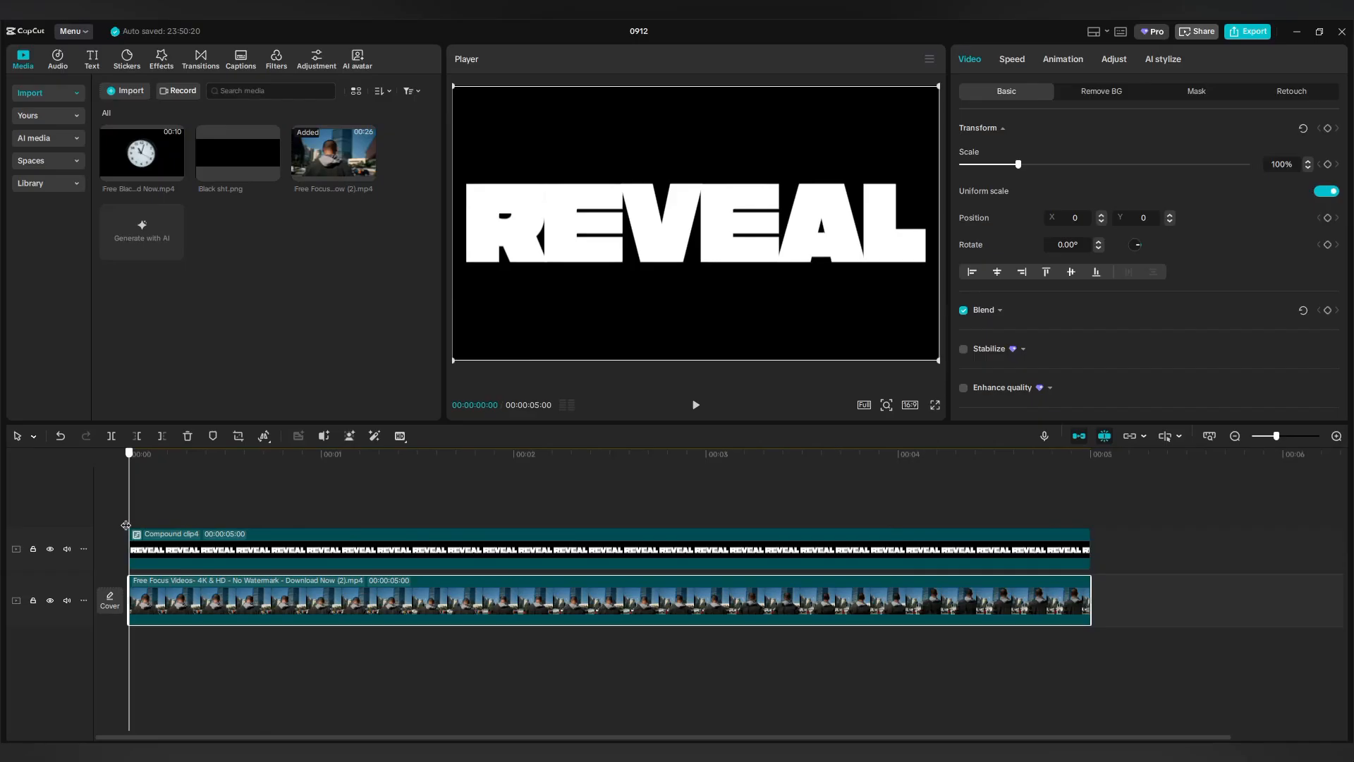
left_click(303, 550)
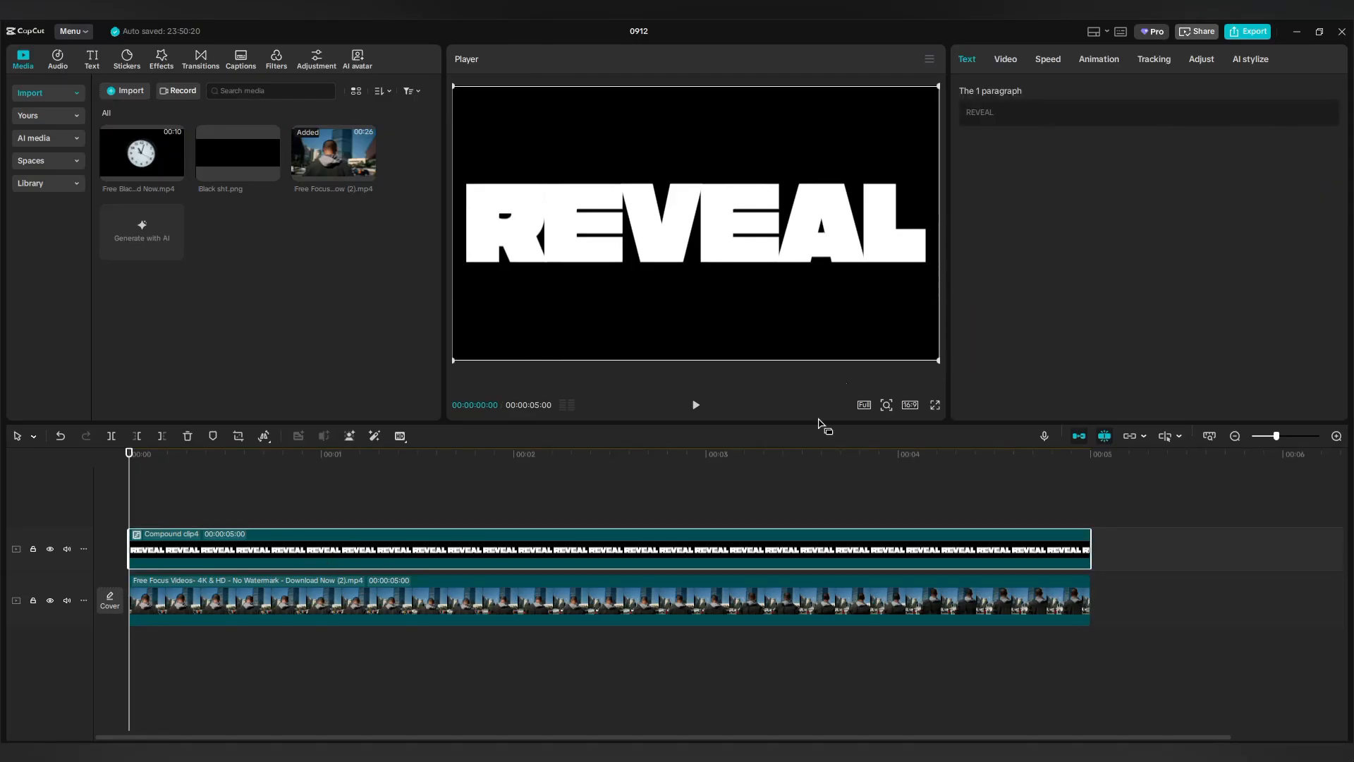
Blend the REVEAL compound clip with Multiply and place a copy on a new track above.
left_click(1003, 59)
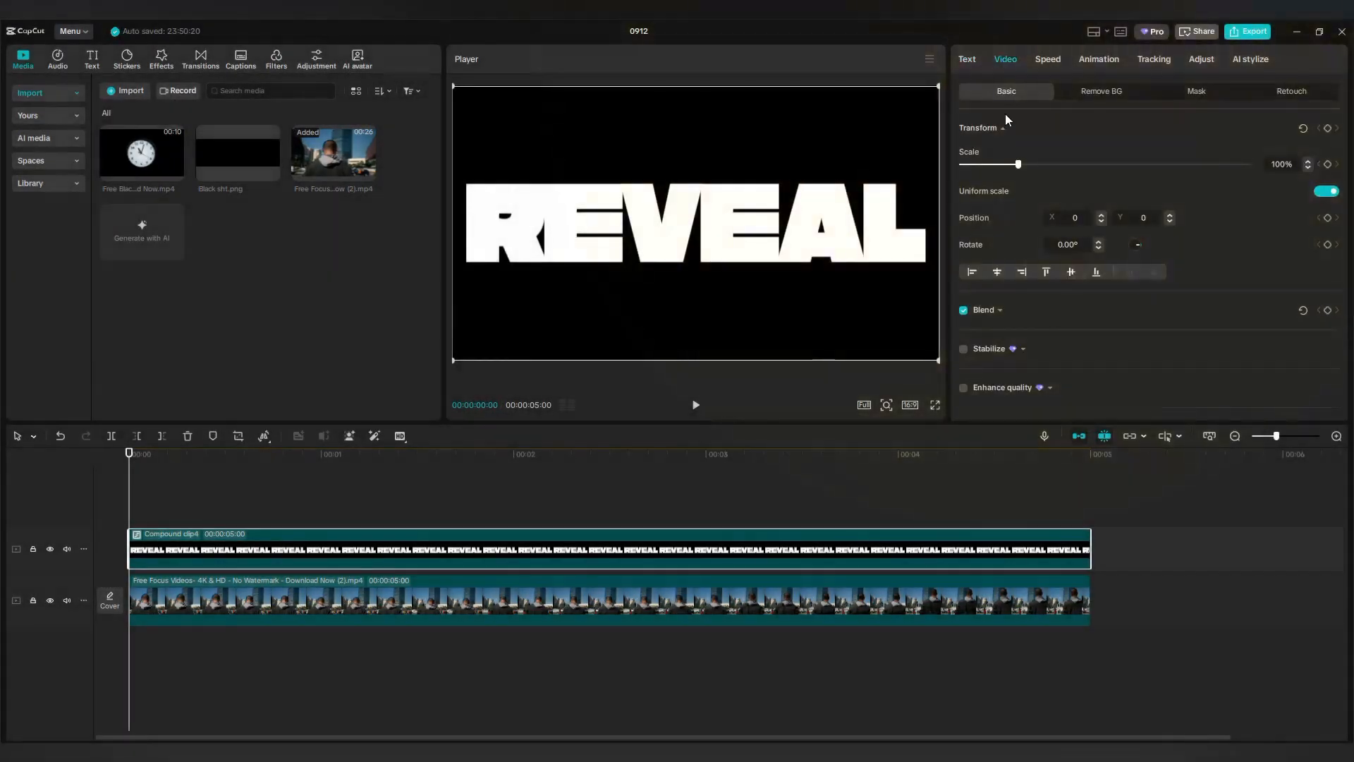
left_click(1000, 311)
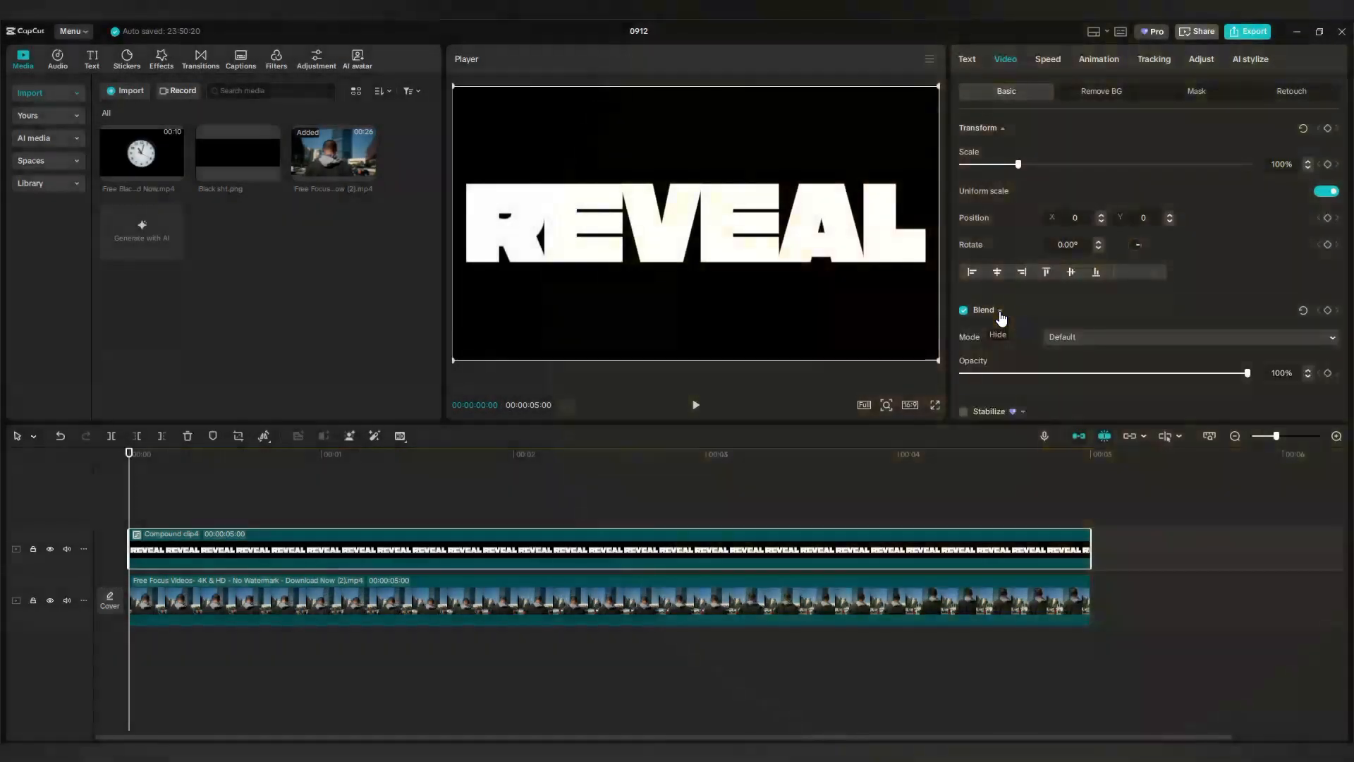
left_click(1083, 337)
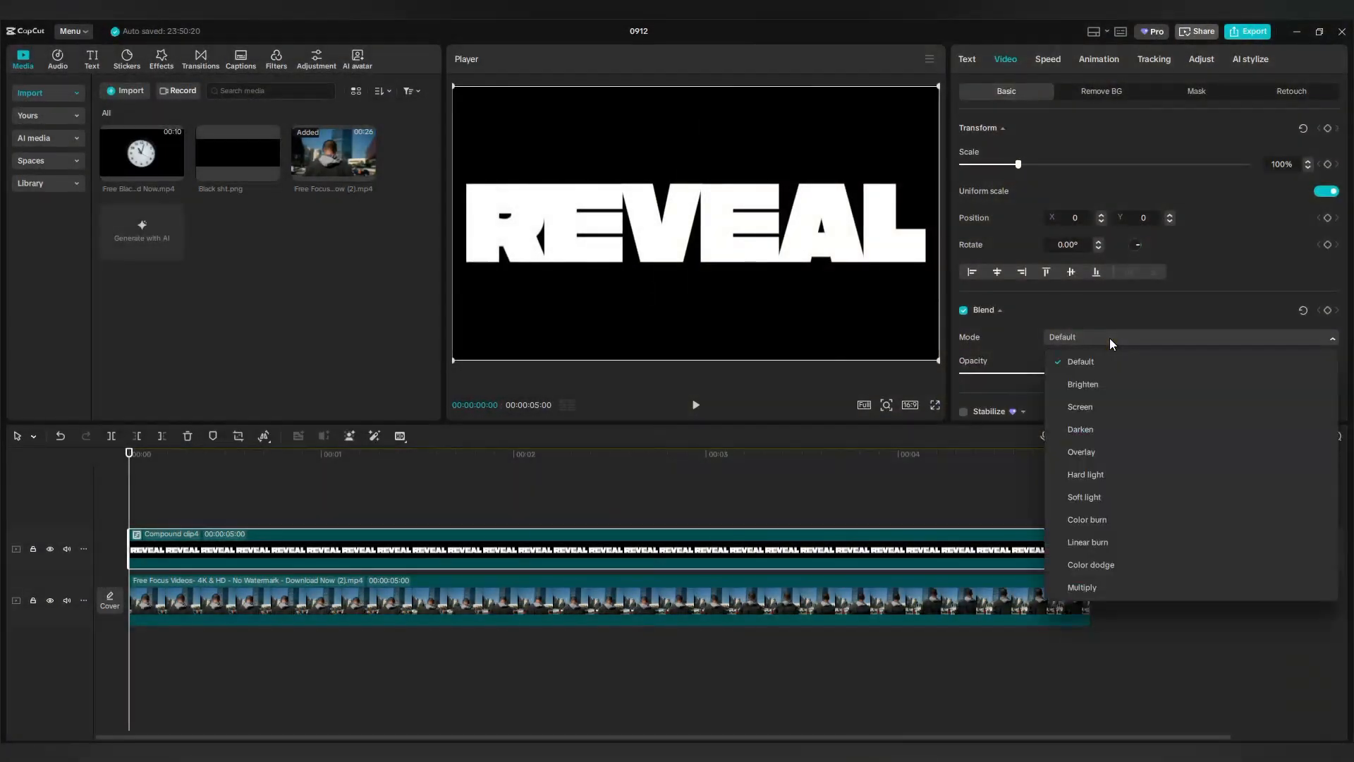
left_click(1081, 588)
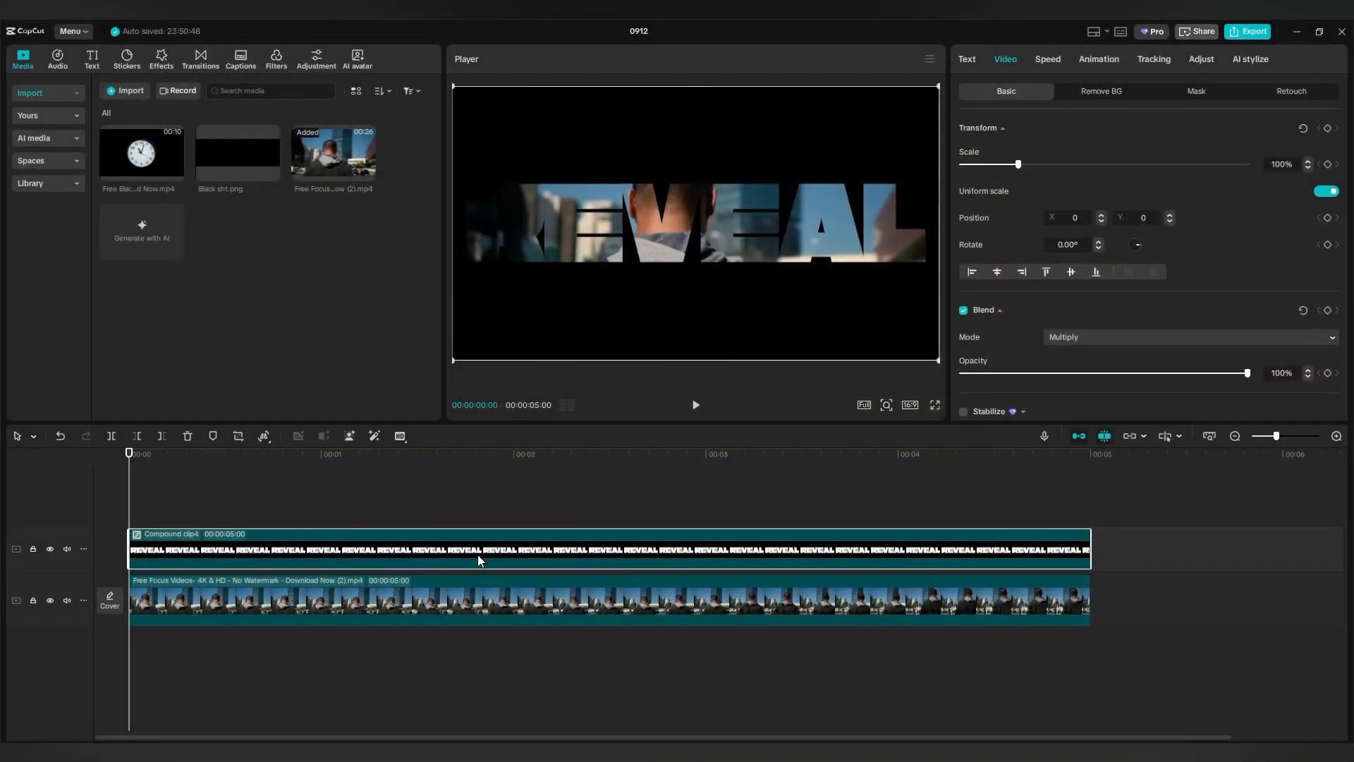
left_click_drag(468, 553, 474, 502)
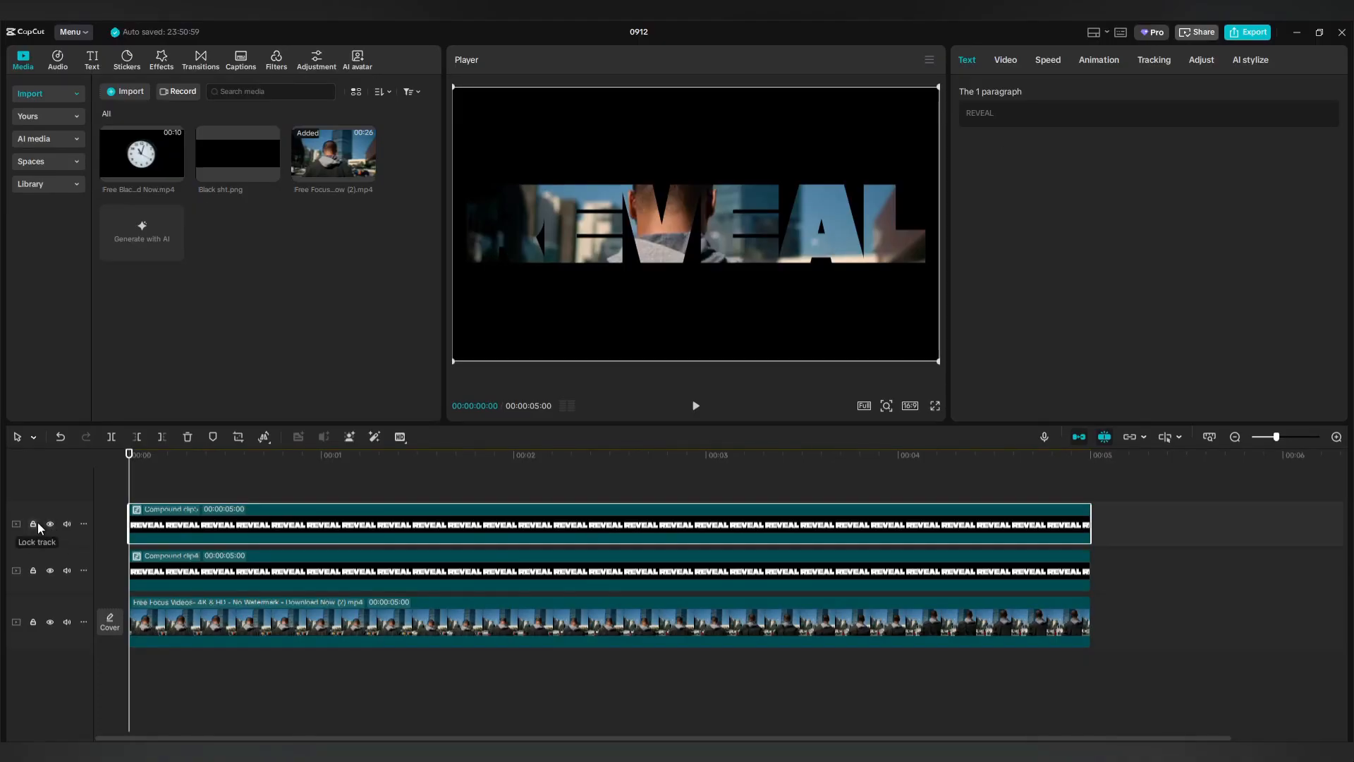
Hide the top REVEAL track and add a Split mask to the lower REVEAL clip.
left_click(50, 523)
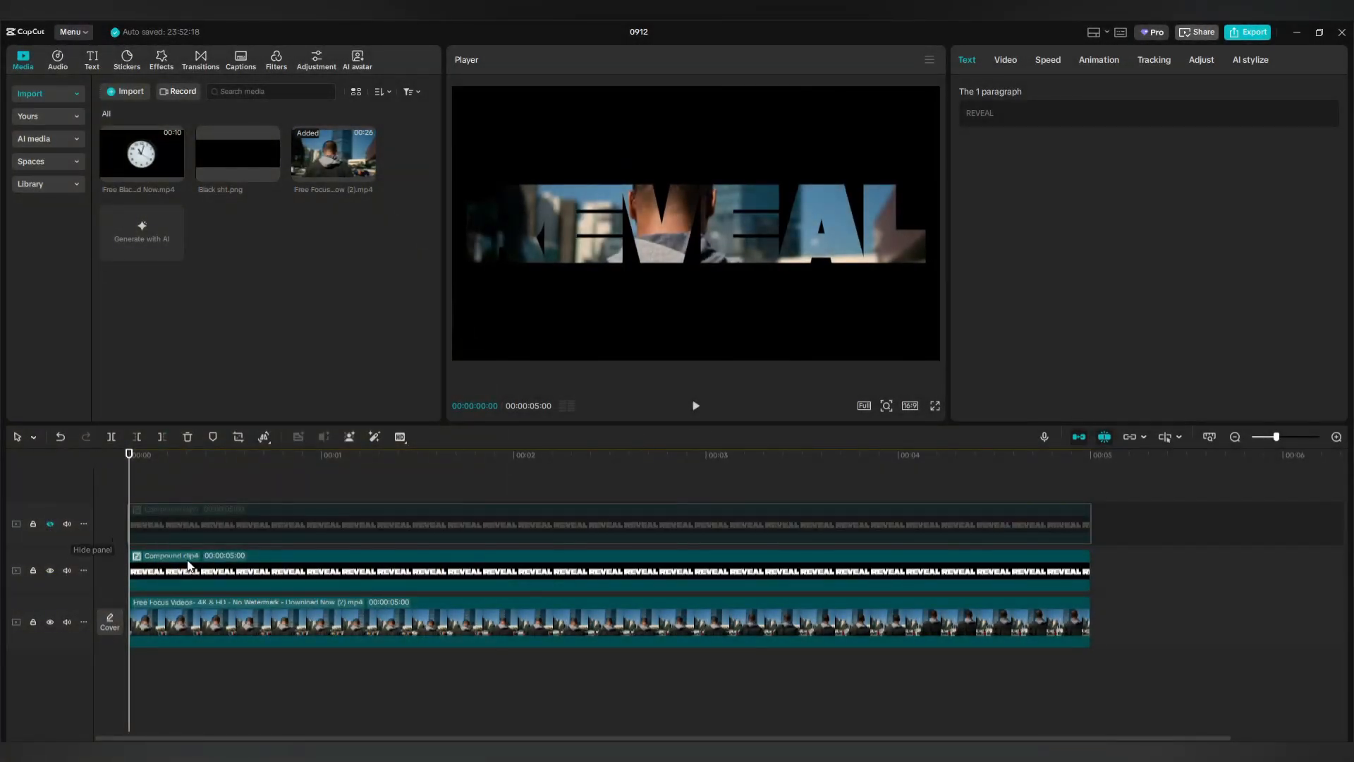
left_click(574, 571)
left_click(1005, 60)
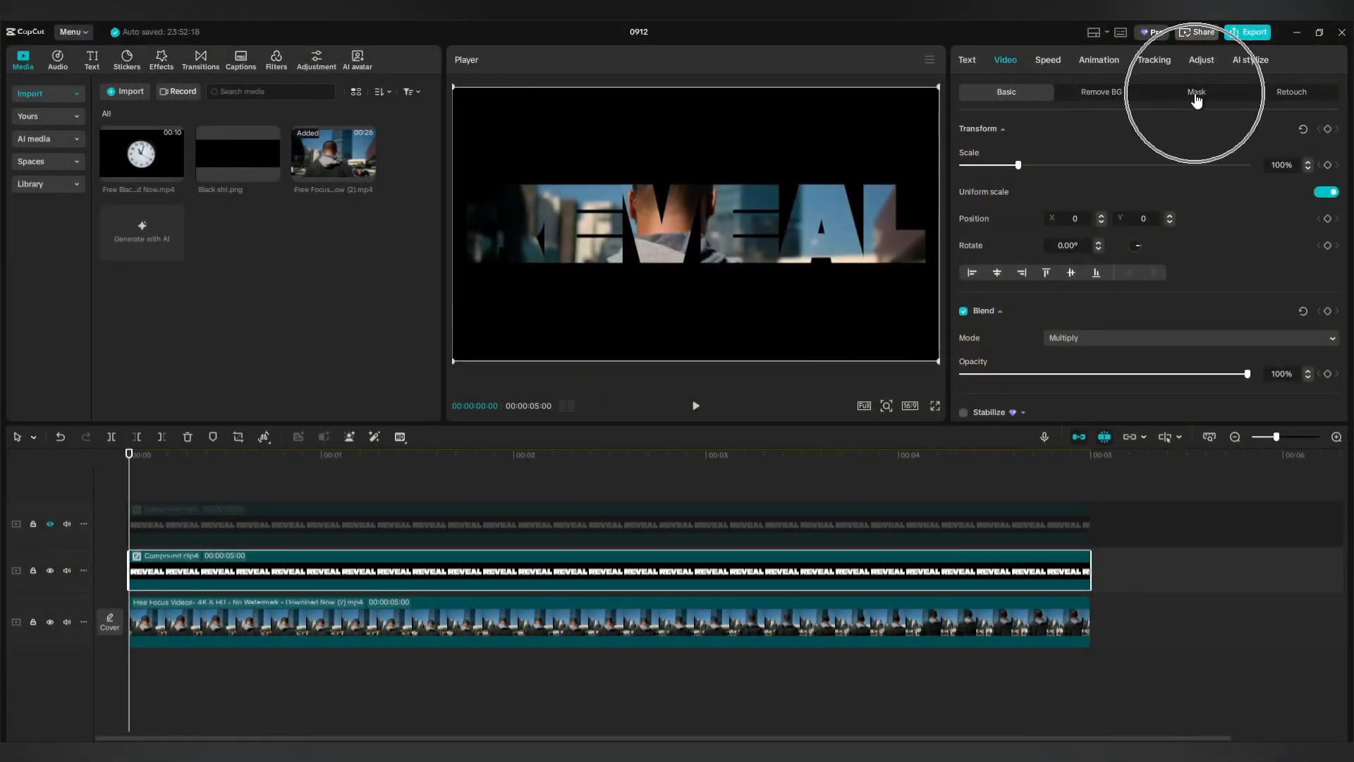
left_click(1196, 94)
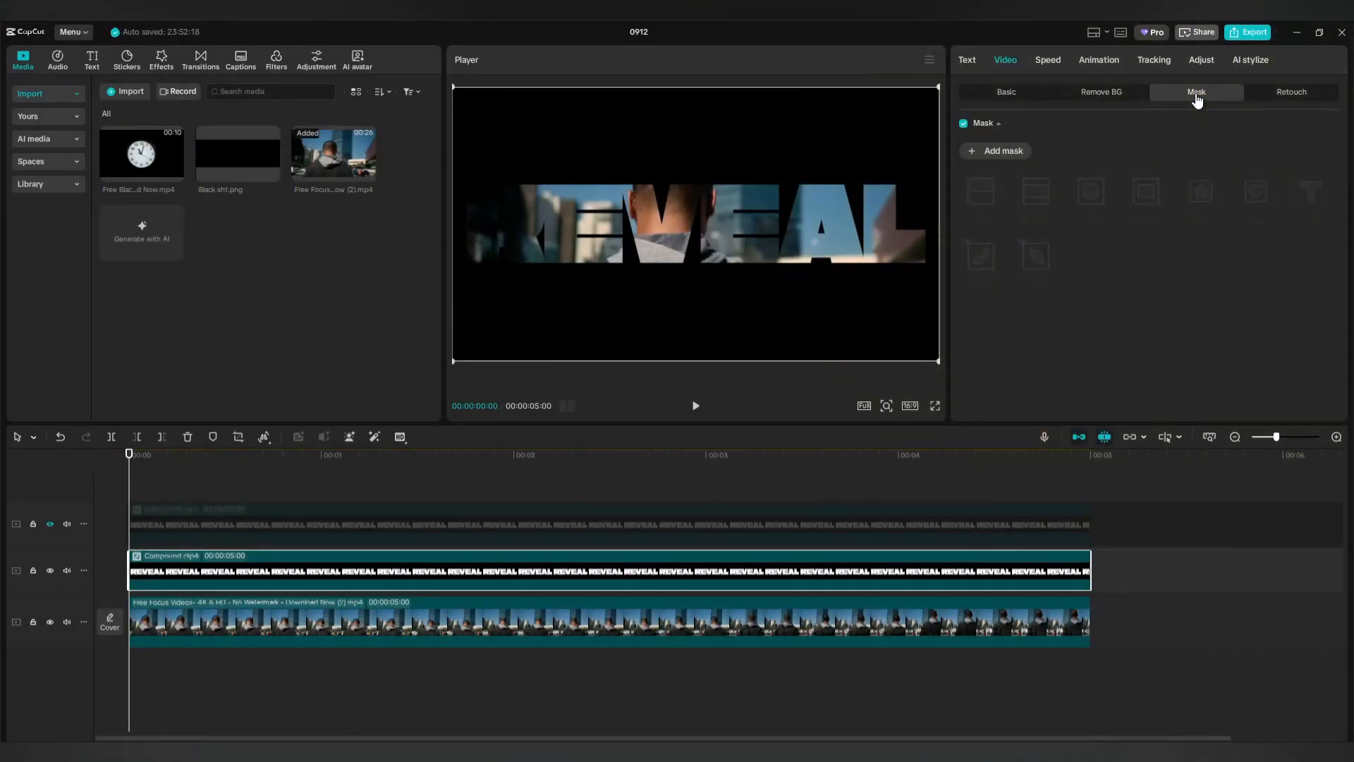
left_click(1004, 151)
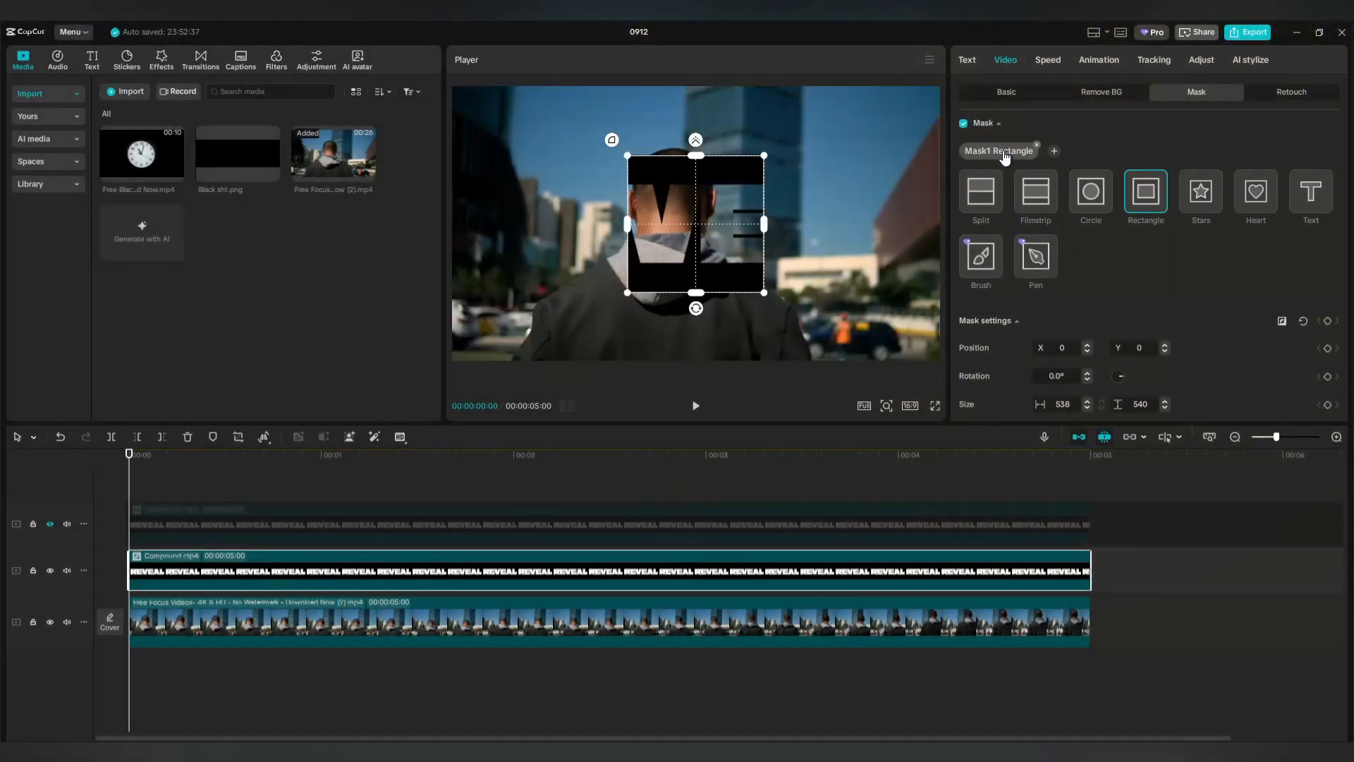
left_click(980, 193)
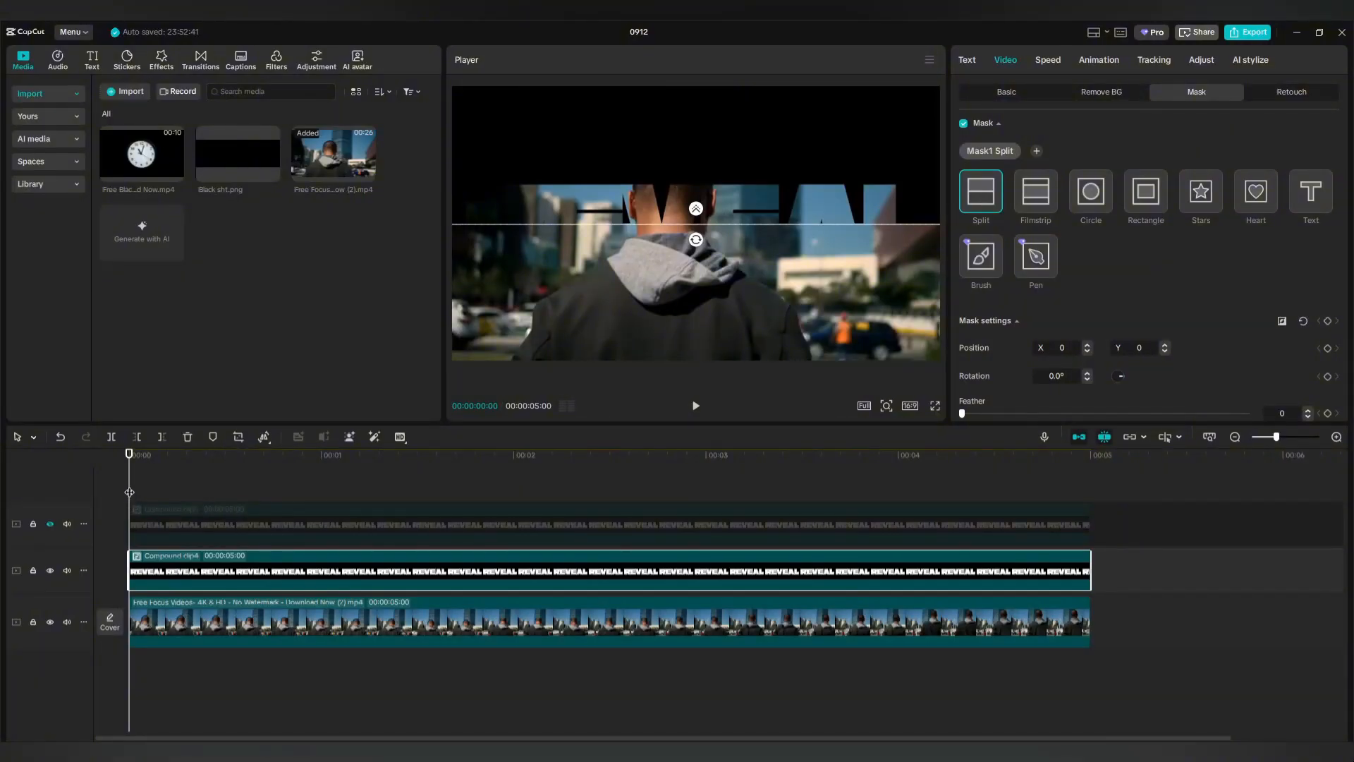
Keyframe the split mask at 1:06, push the line to the top at 3:14, and play back.
left_click_drag(129, 492, 361, 501)
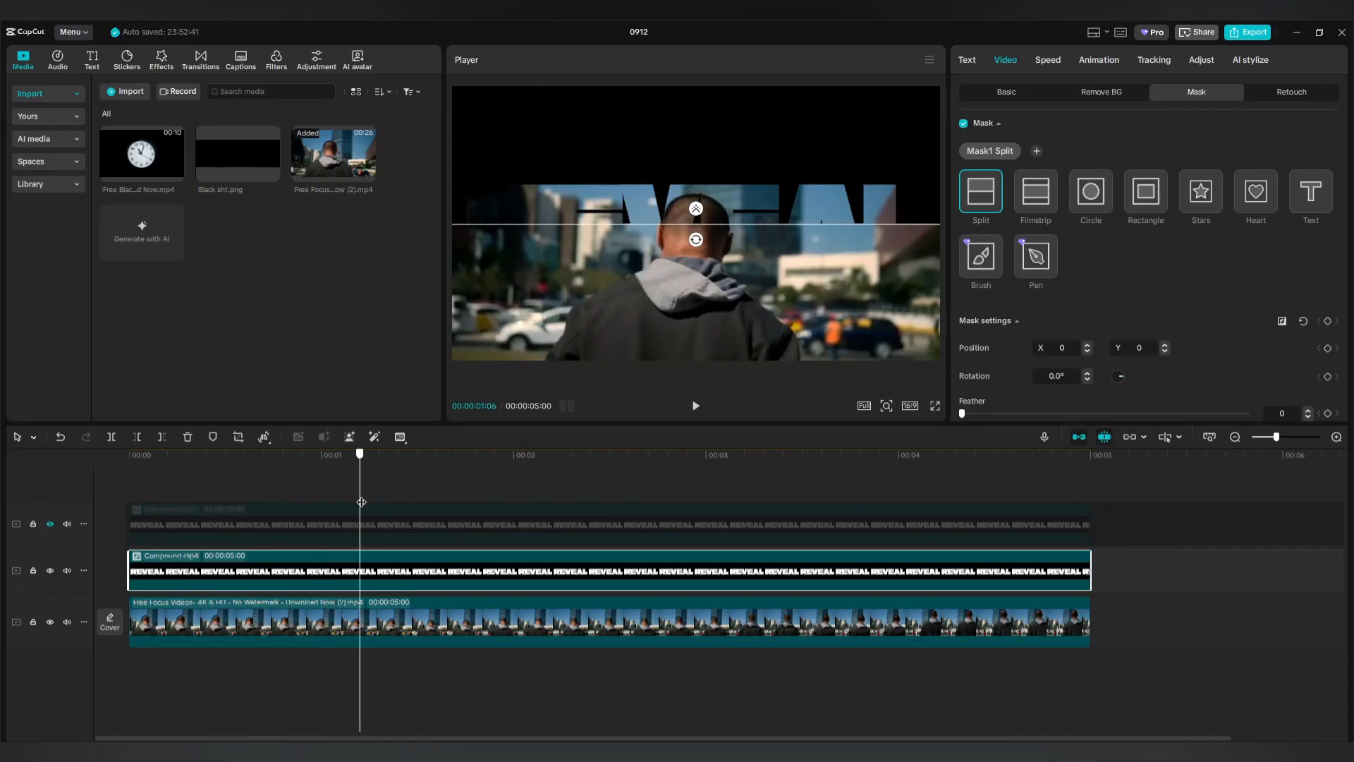
left_click(1330, 322)
left_click_drag(361, 499, 795, 505)
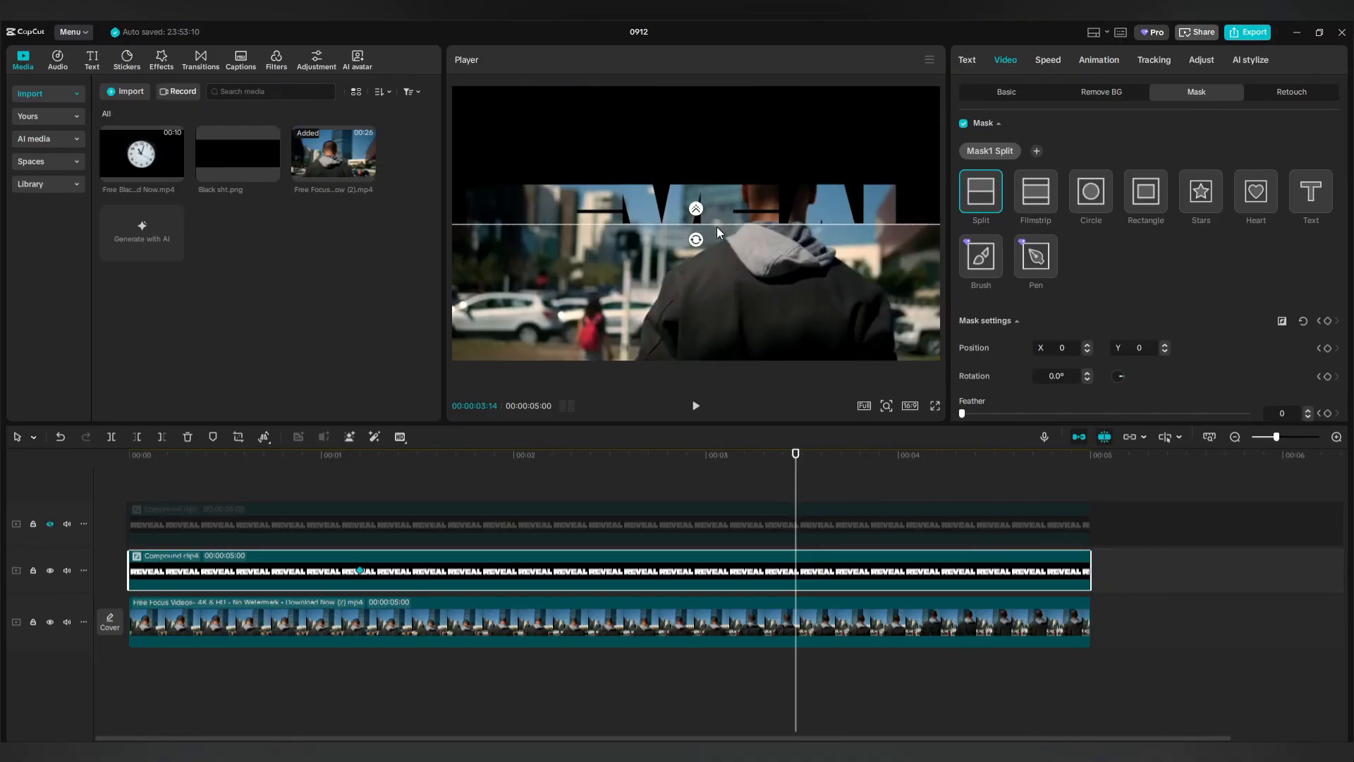
left_click_drag(716, 224, 715, 89)
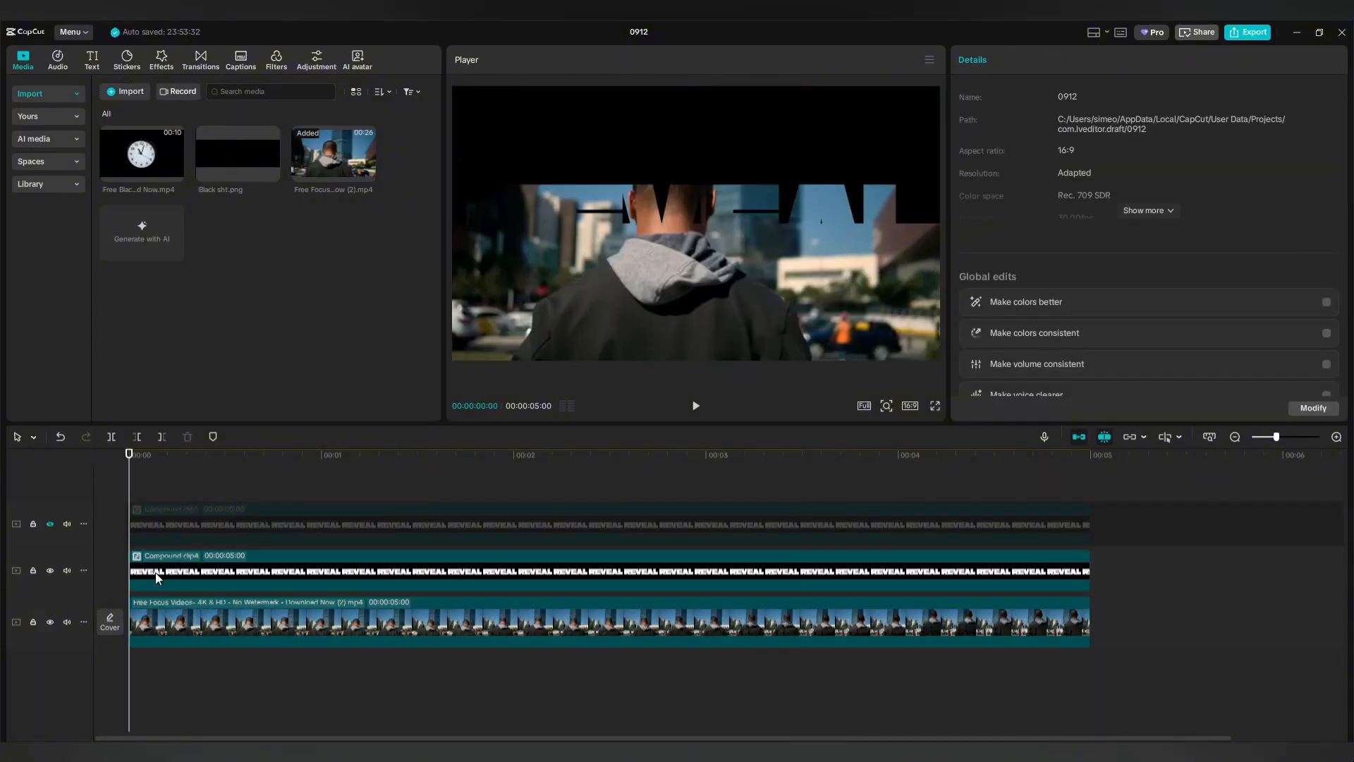
key("space")
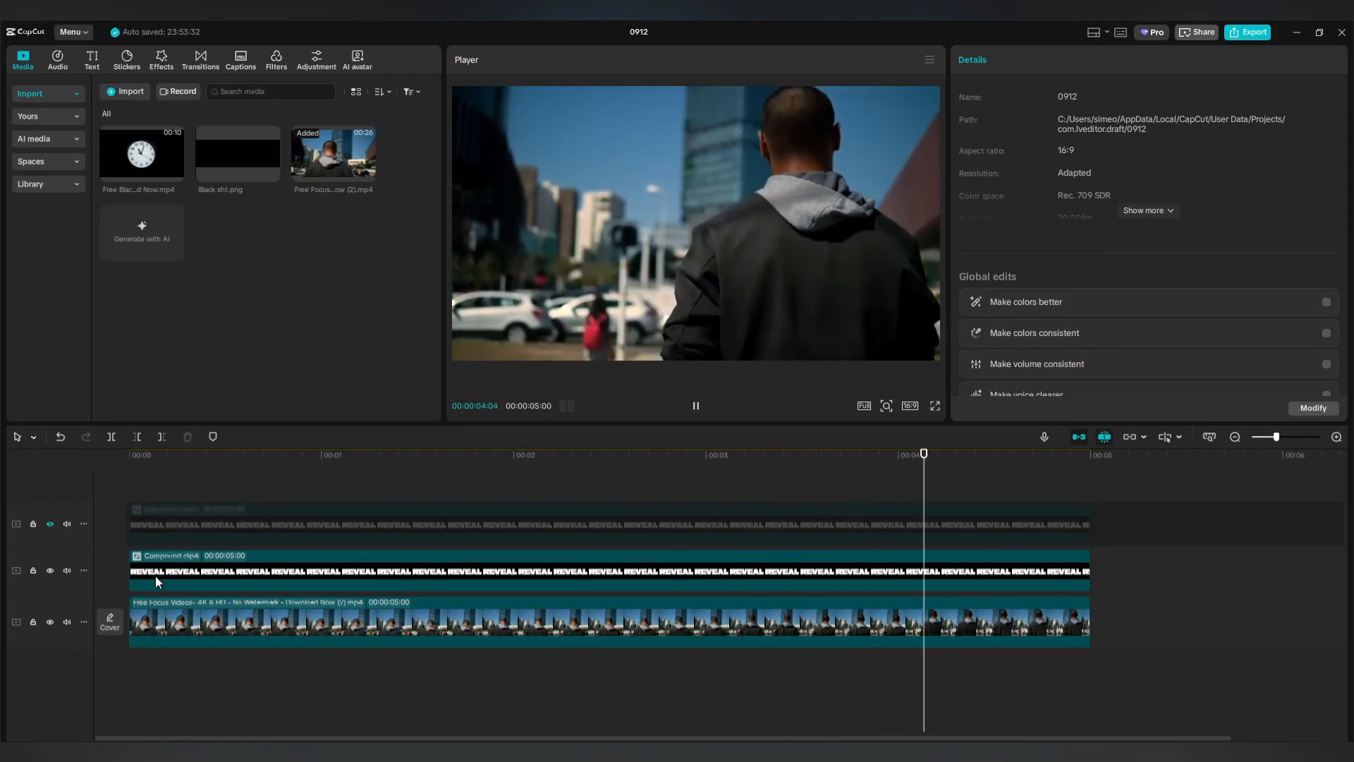
Unhide the top REVEAL track and give its clip a Split mask rotated -180°.
left_click(50, 523)
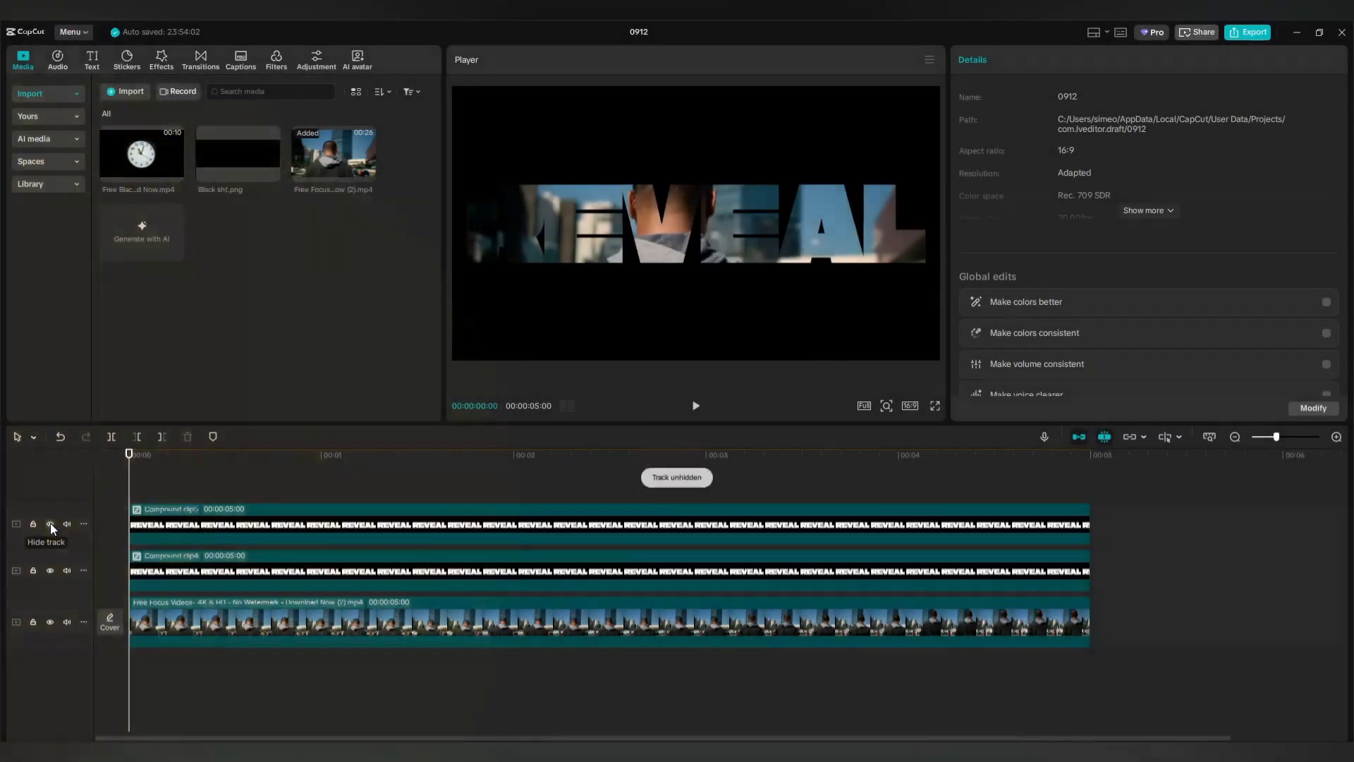
left_click(309, 524)
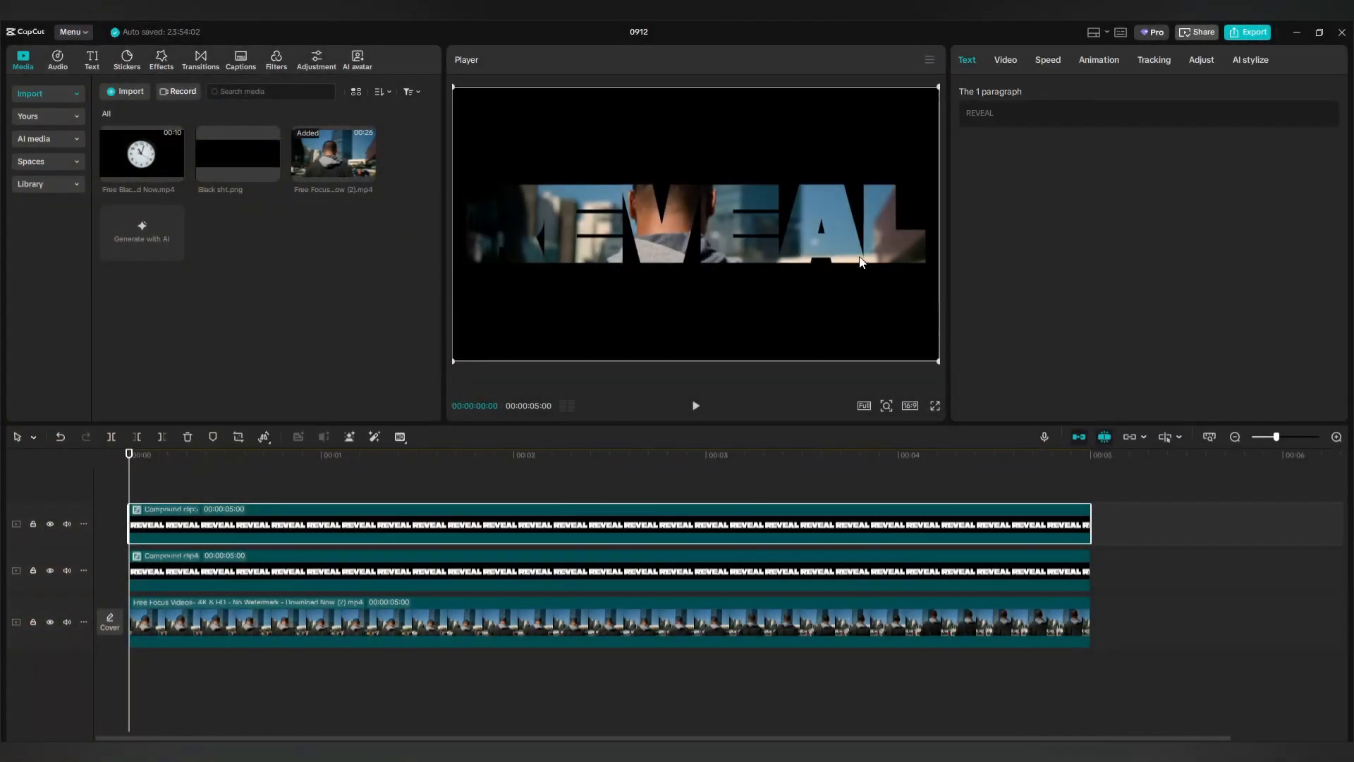
left_click(1005, 60)
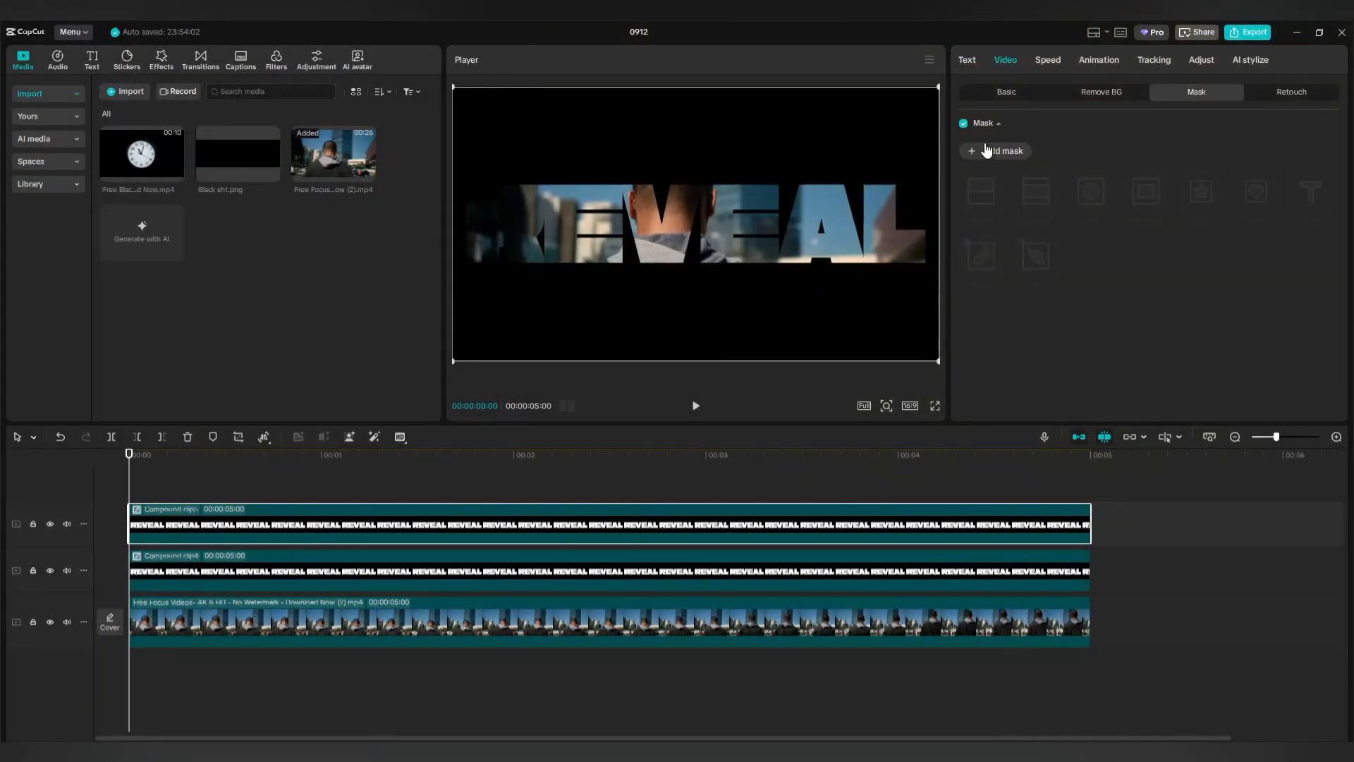
left_click(986, 150)
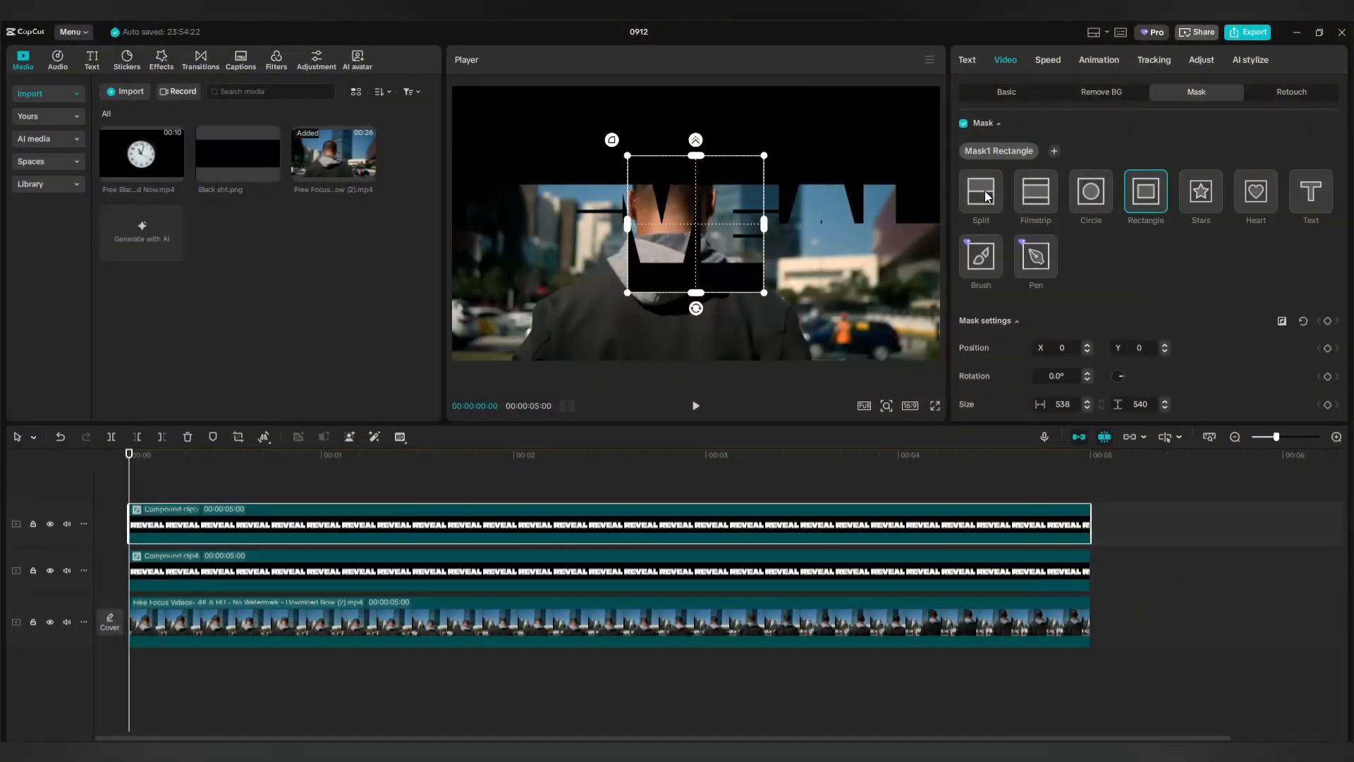
left_click(982, 193)
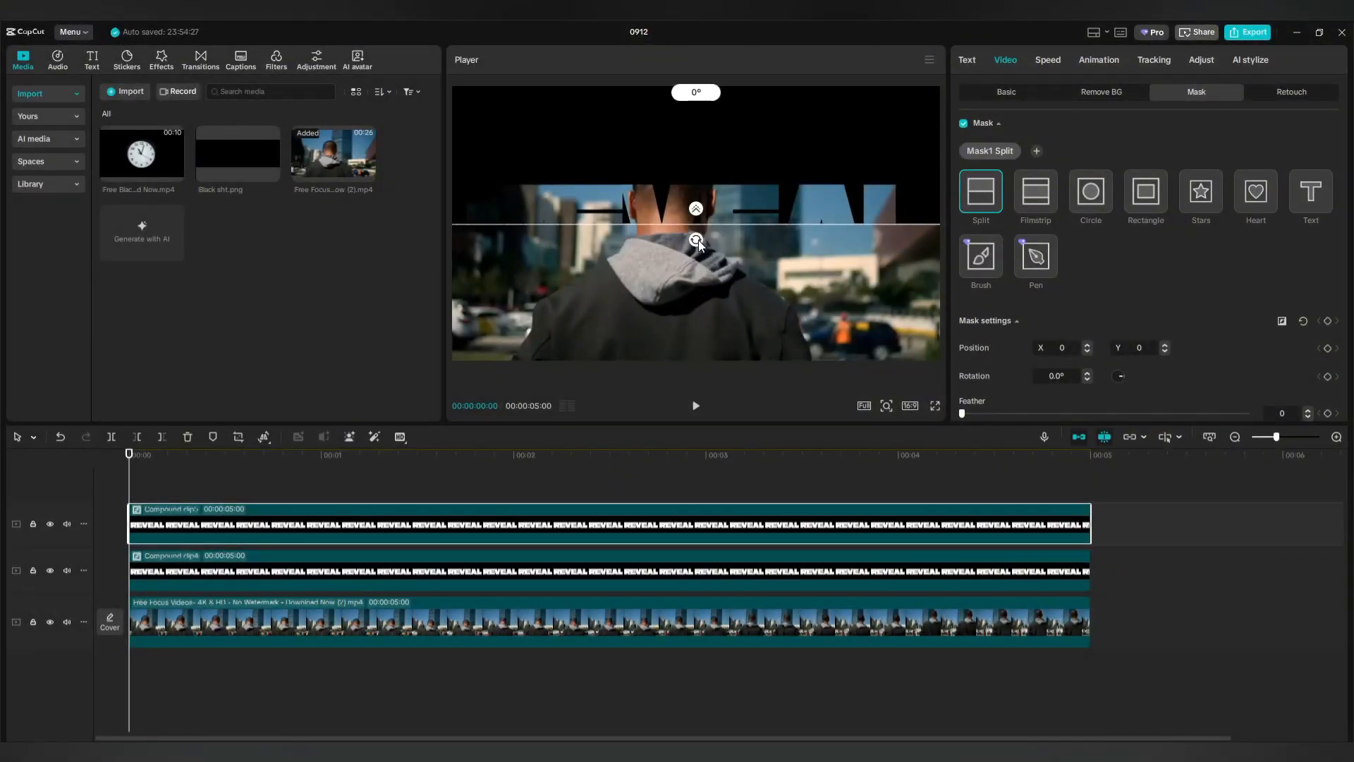
left_click_drag(698, 244, 698, 199)
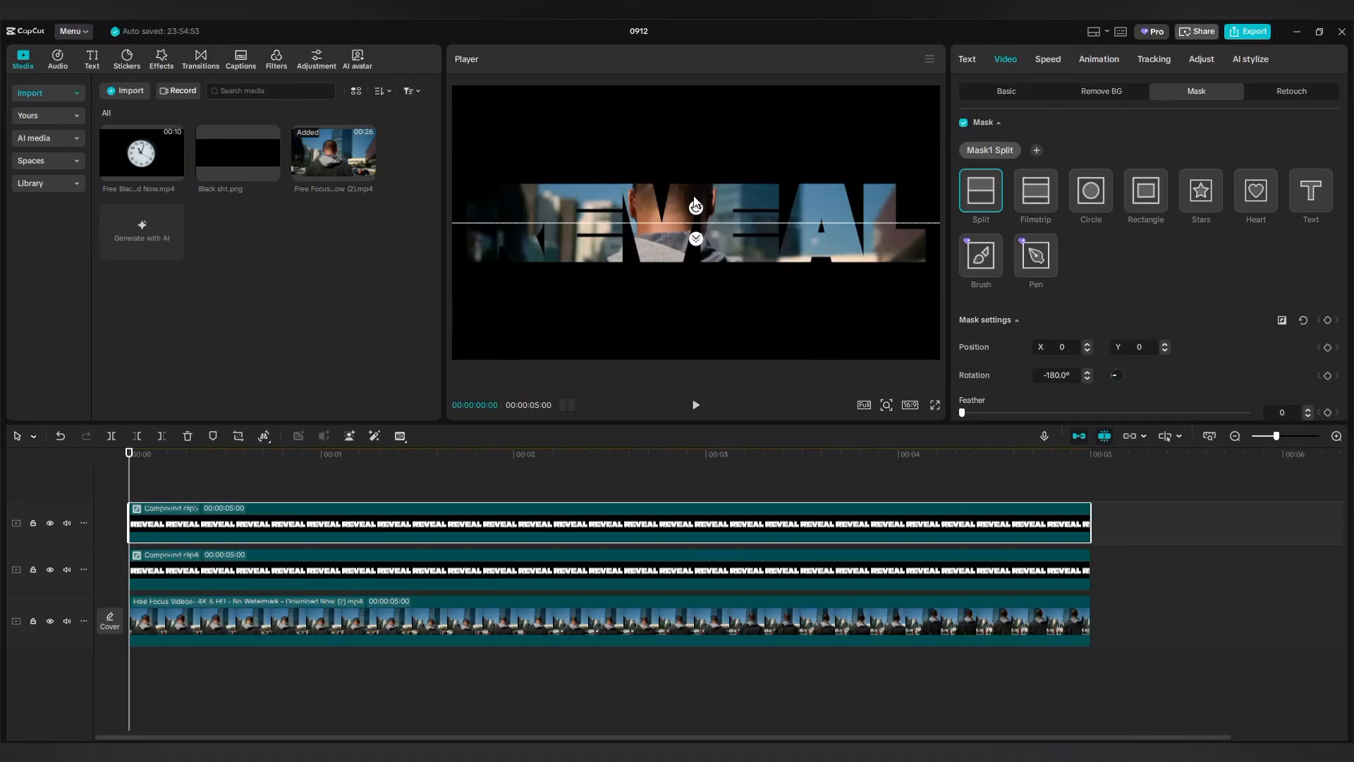
Keyframe the top clip's split mask at 1:06.
left_click(258, 587)
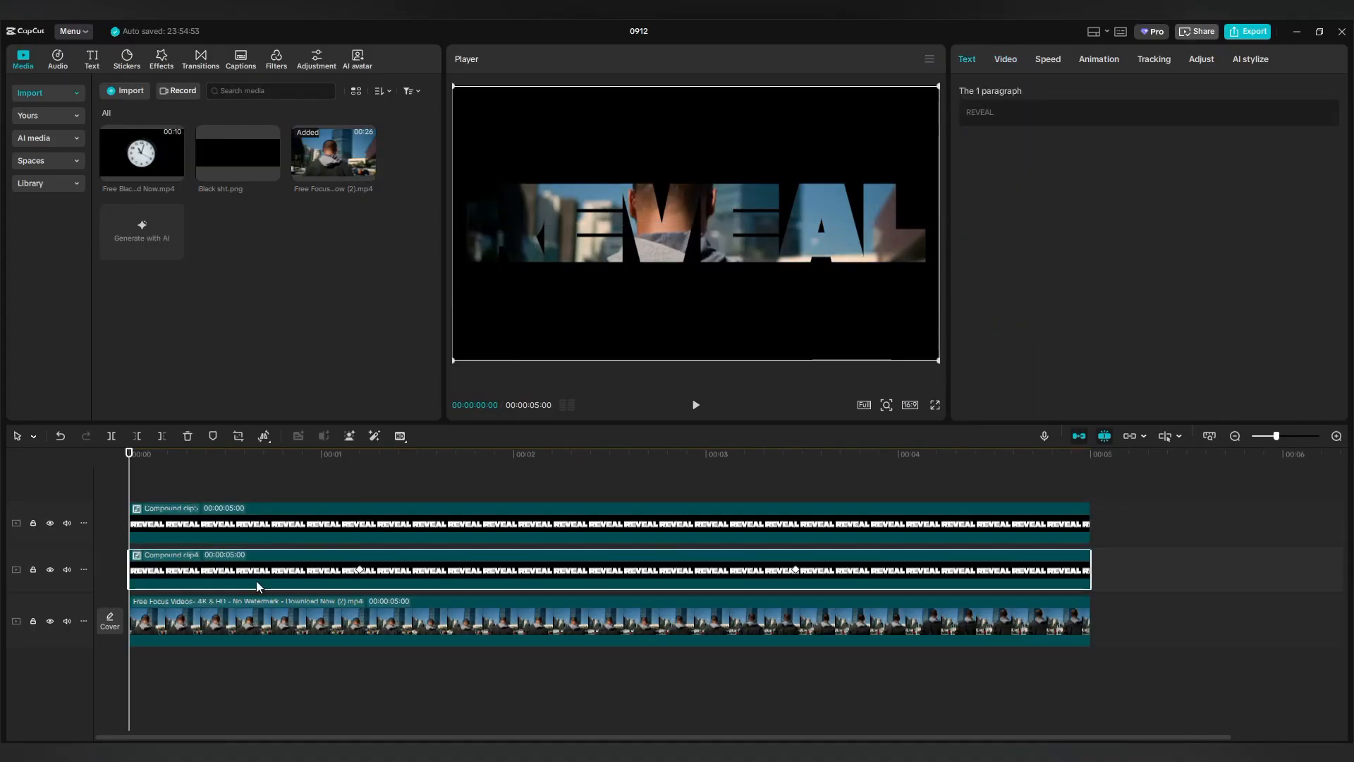
left_click_drag(128, 489, 359, 504)
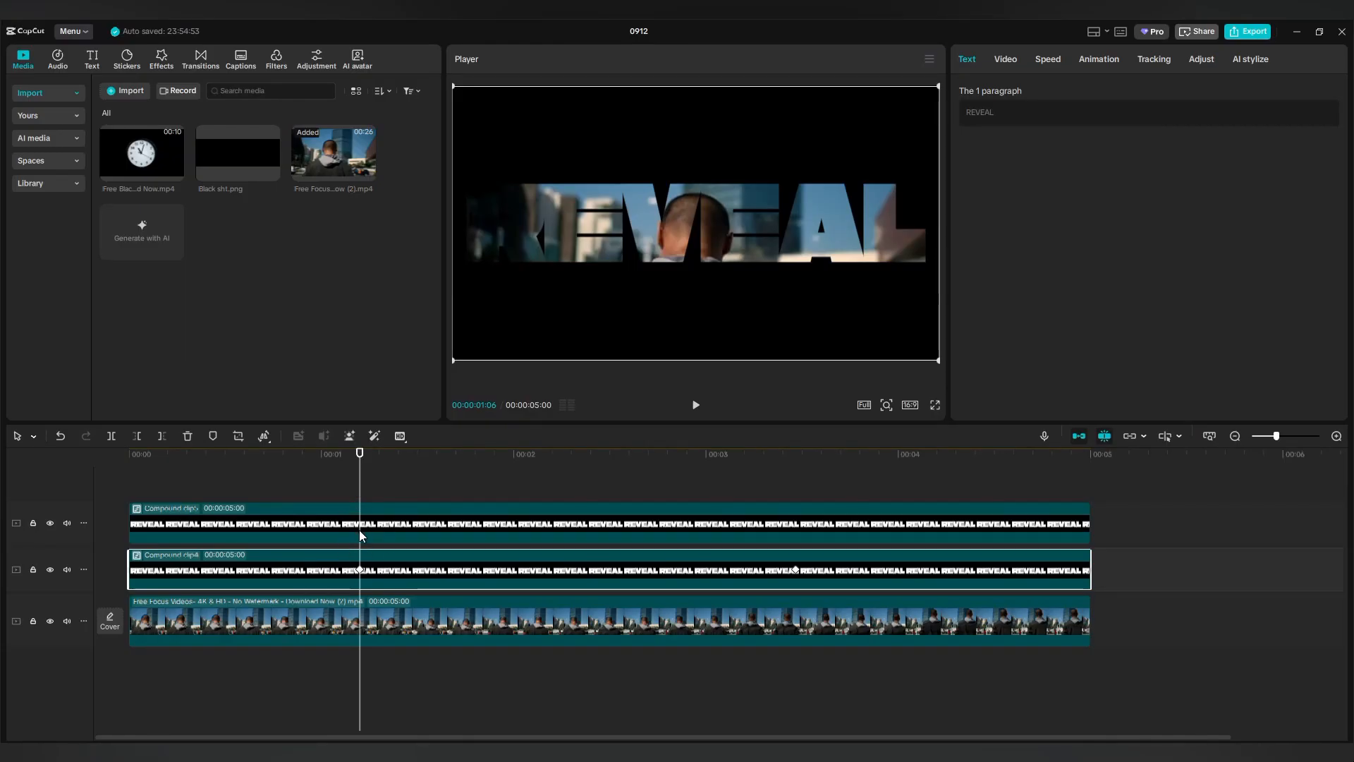
left_click(502, 509)
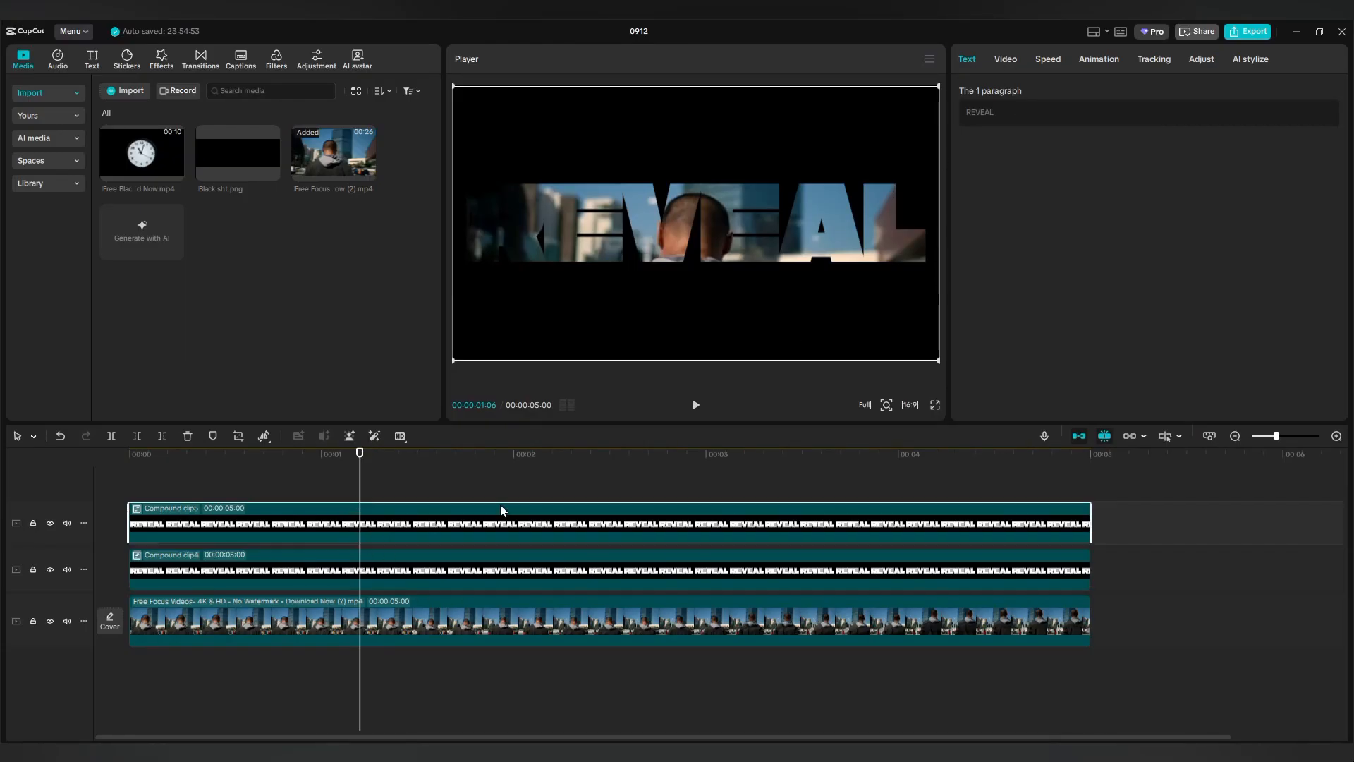
left_click(1004, 60)
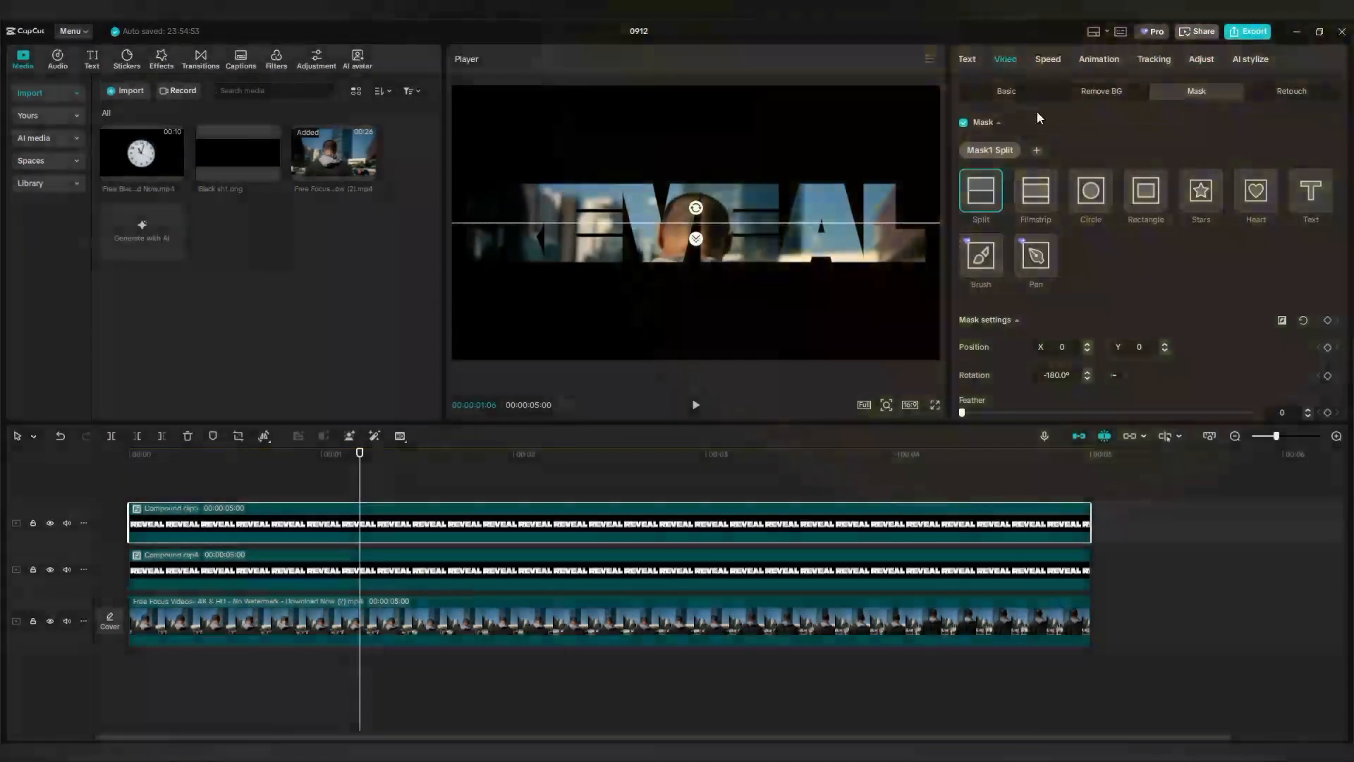
left_click(1327, 321)
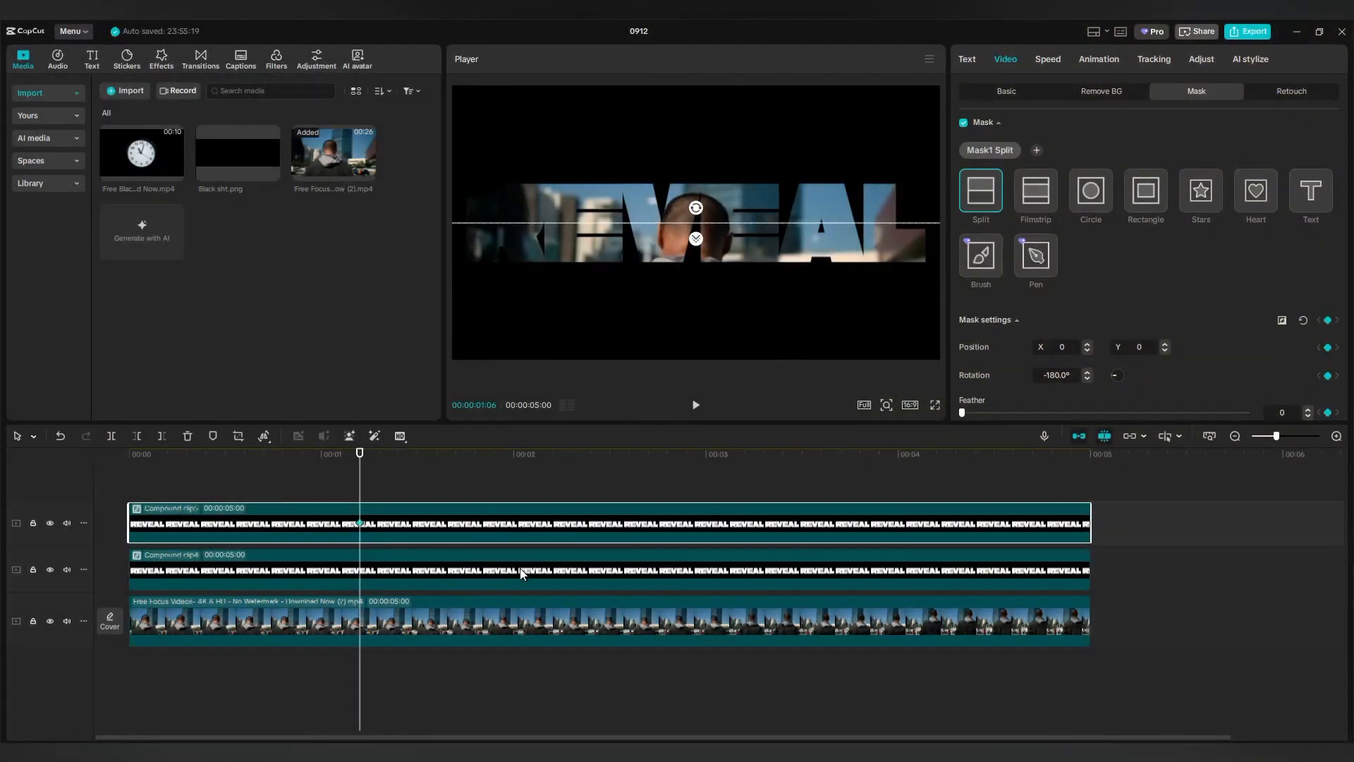
At 3:14 push the top split line down to Y -506, then play back the reveal.
left_click(522, 574)
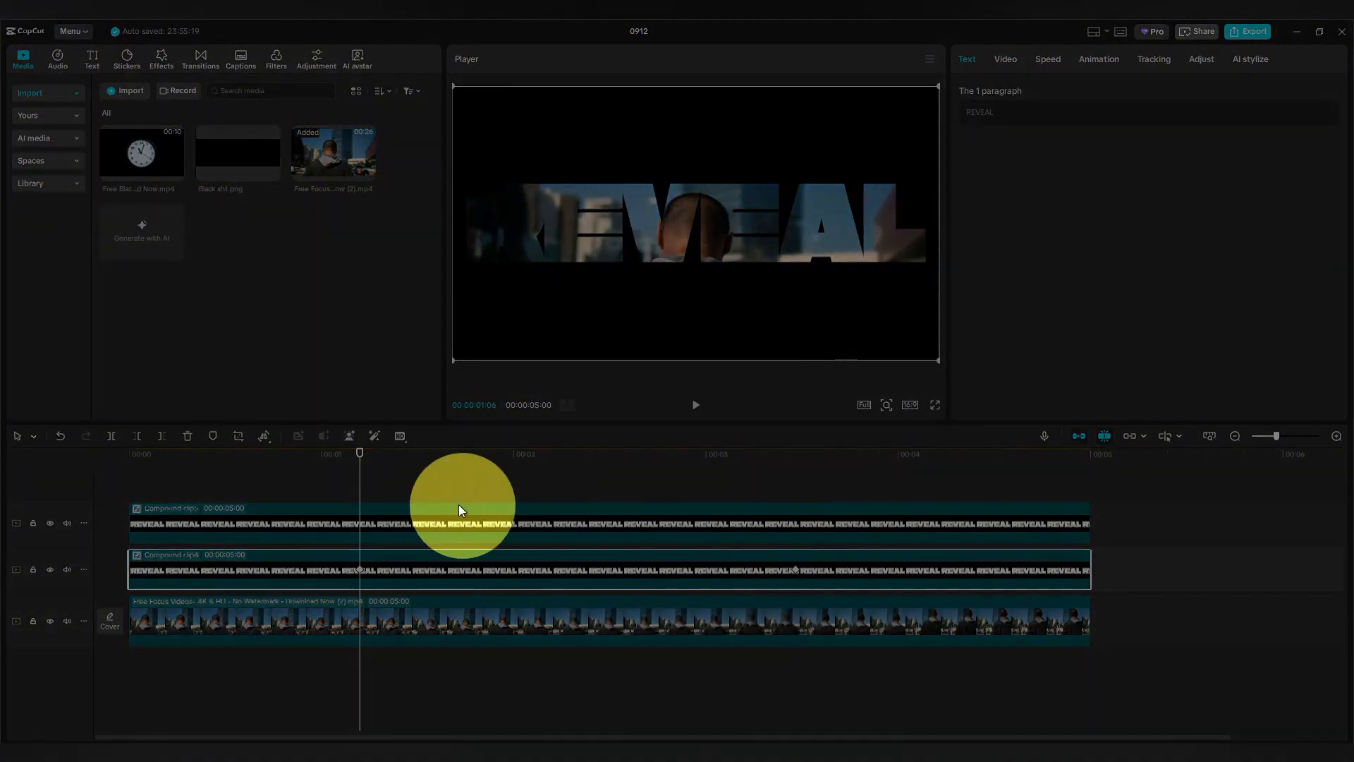
left_click_drag(360, 490, 794, 500)
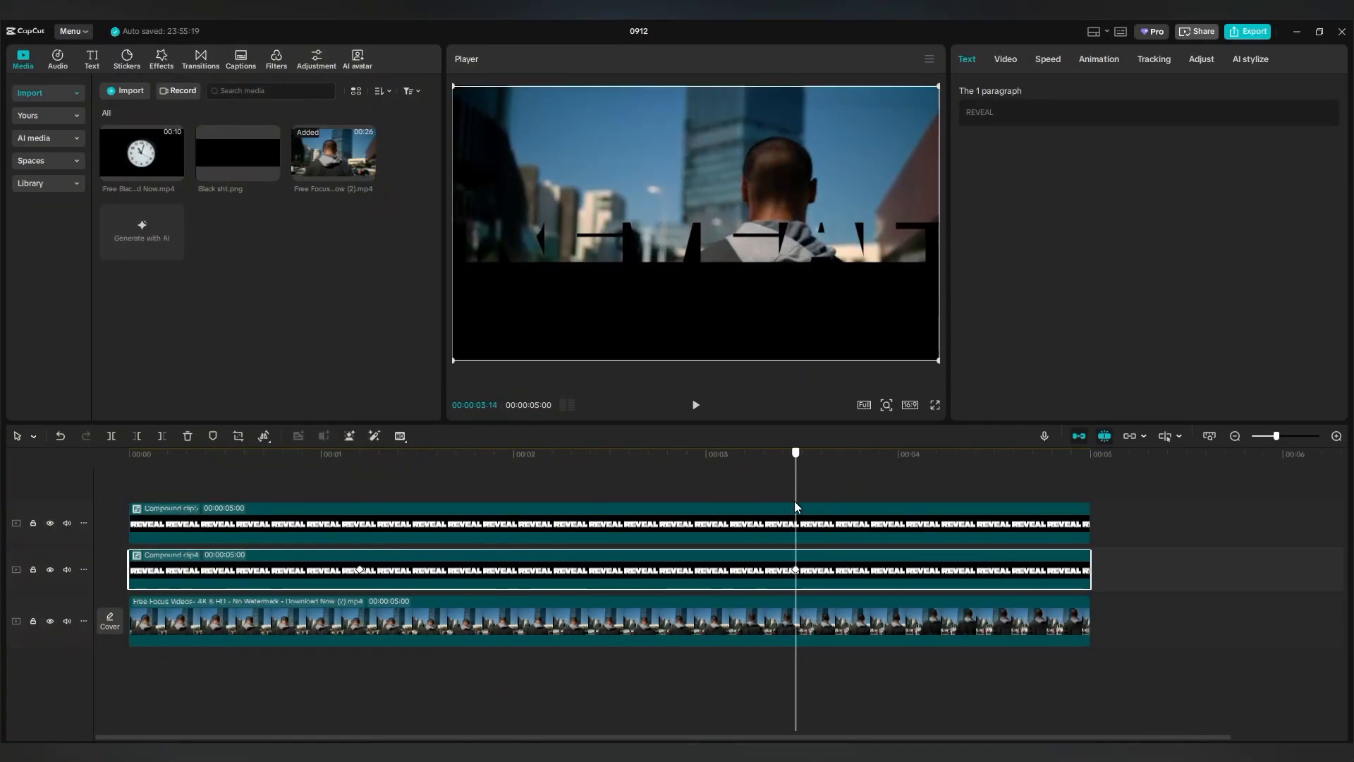
left_click(767, 528)
left_click(1006, 60)
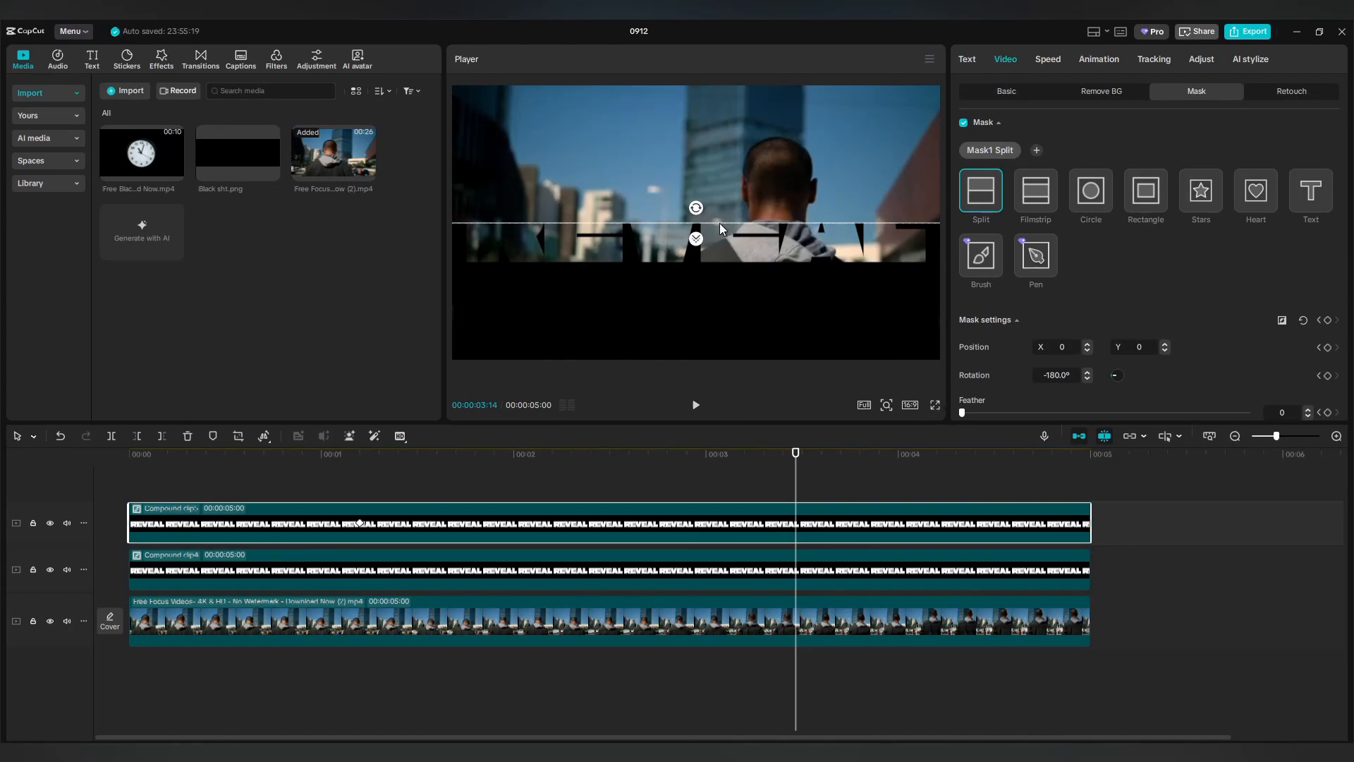
left_click_drag(719, 223, 715, 357)
left_click_drag(796, 484, 512, 457)
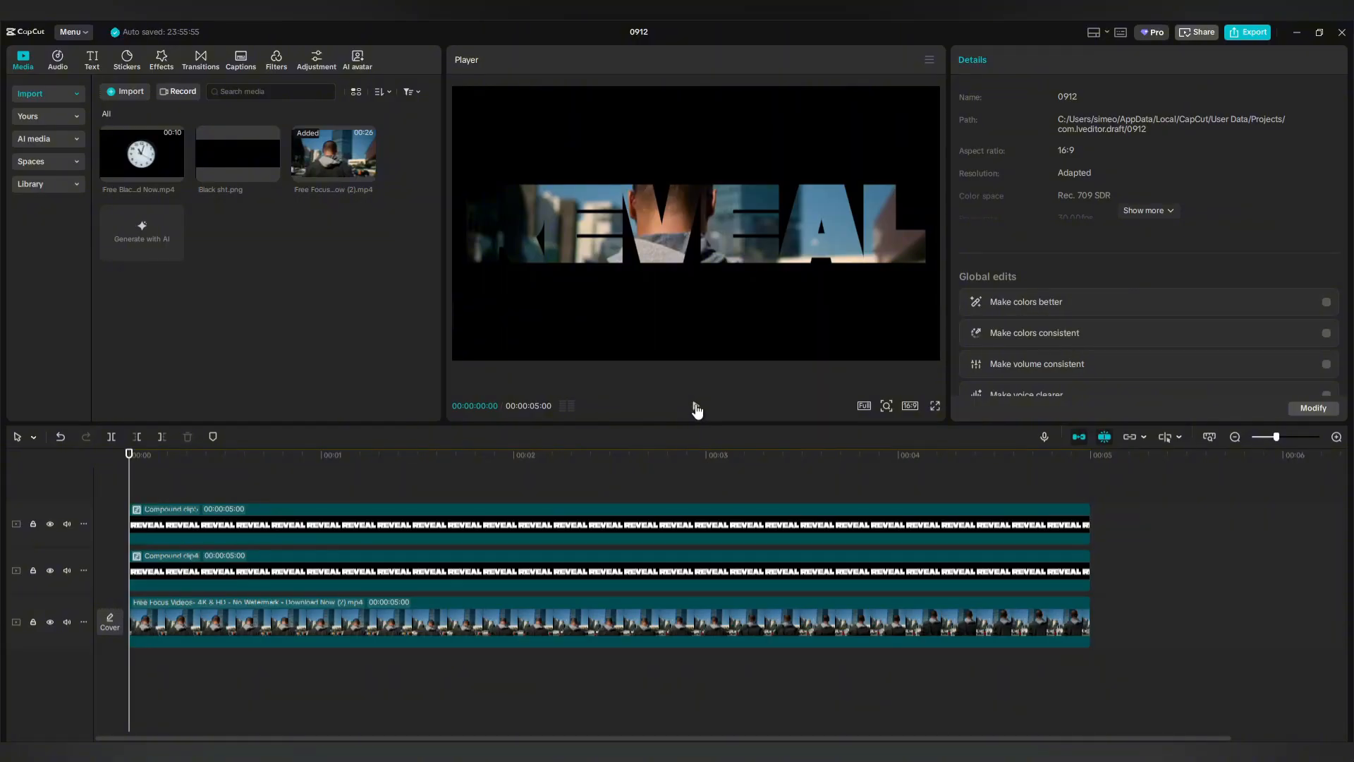
left_click(696, 409)
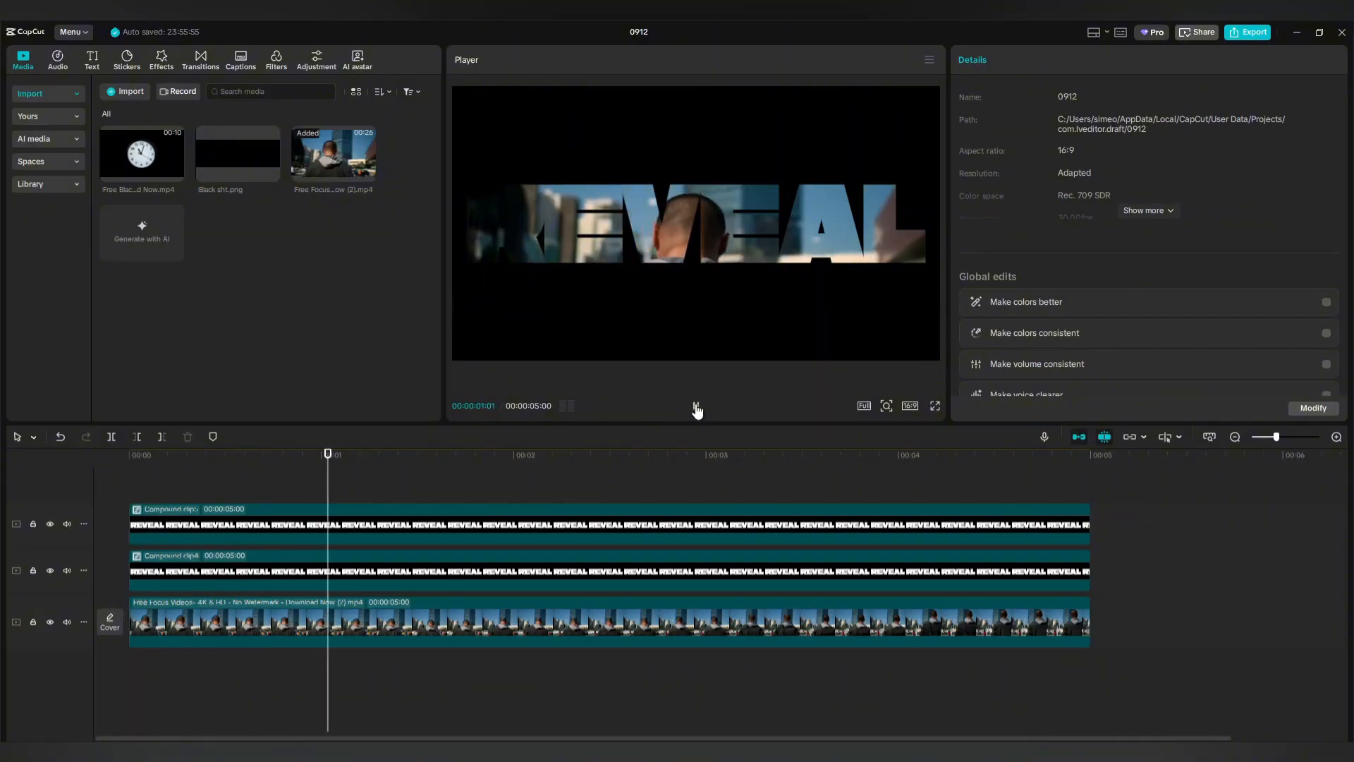